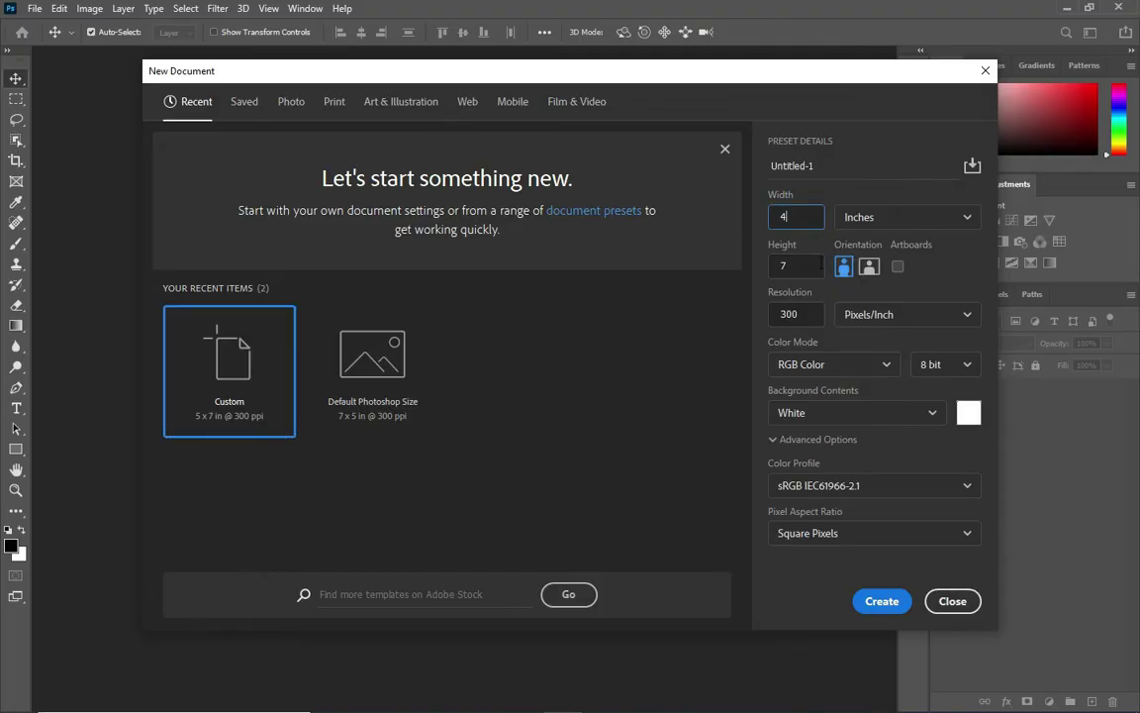
# Step: Create a white 4 × 4 inch document at 300 pixels/inch
pyautogui.click(897, 216)
pyautogui.click(871, 270)
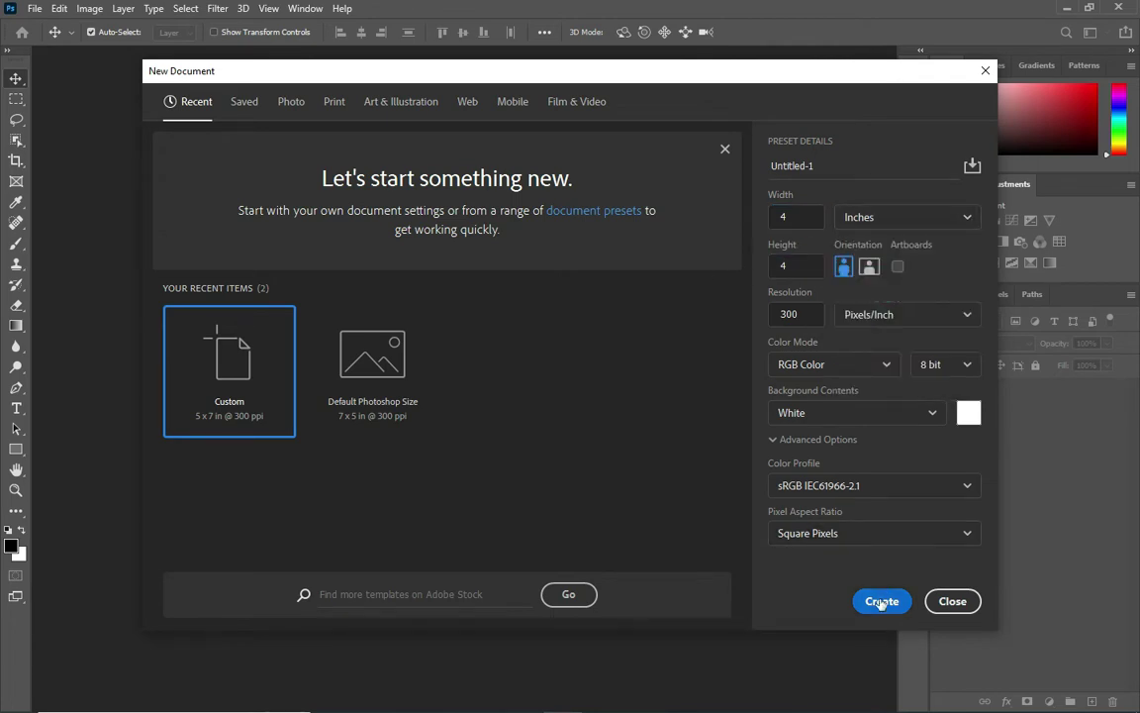
pyautogui.click(881, 602)
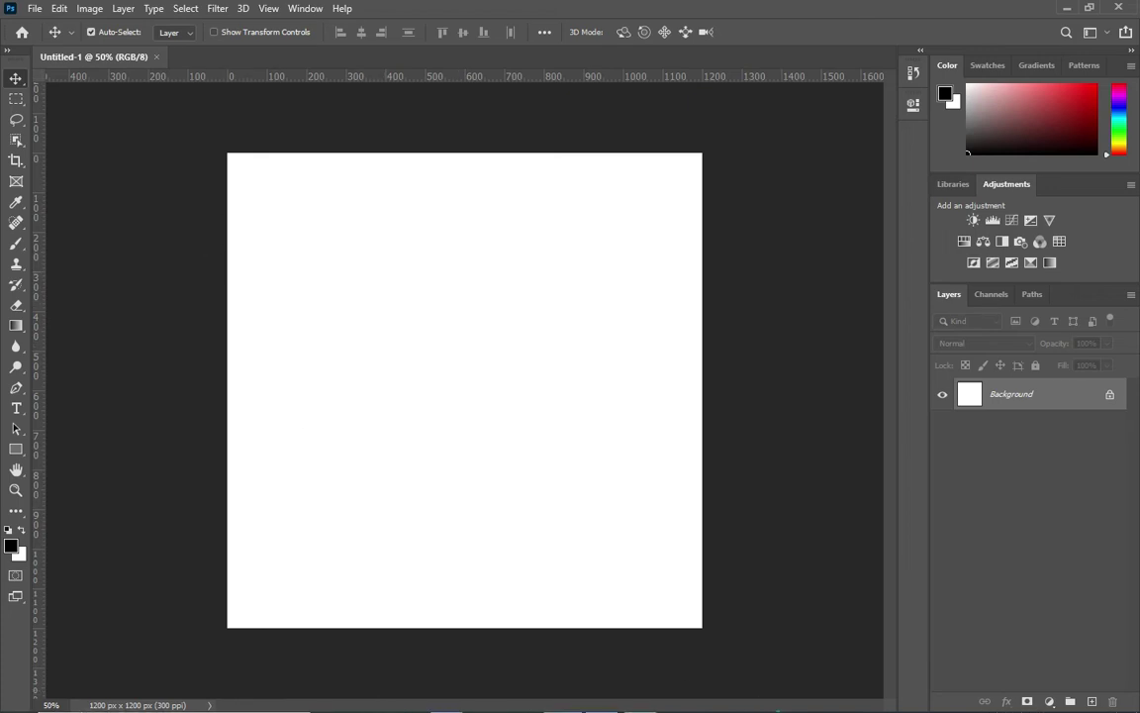
# Step: Place crowd photo 1 on the canvas and enlarge it from its corners
pyautogui.click(403, 626)
pyautogui.moveTo(392, 297)
pyautogui.mouseDown()
pyautogui.moveTo(415, 606)
pyautogui.moveTo(438, 467)
pyautogui.mouseUp()
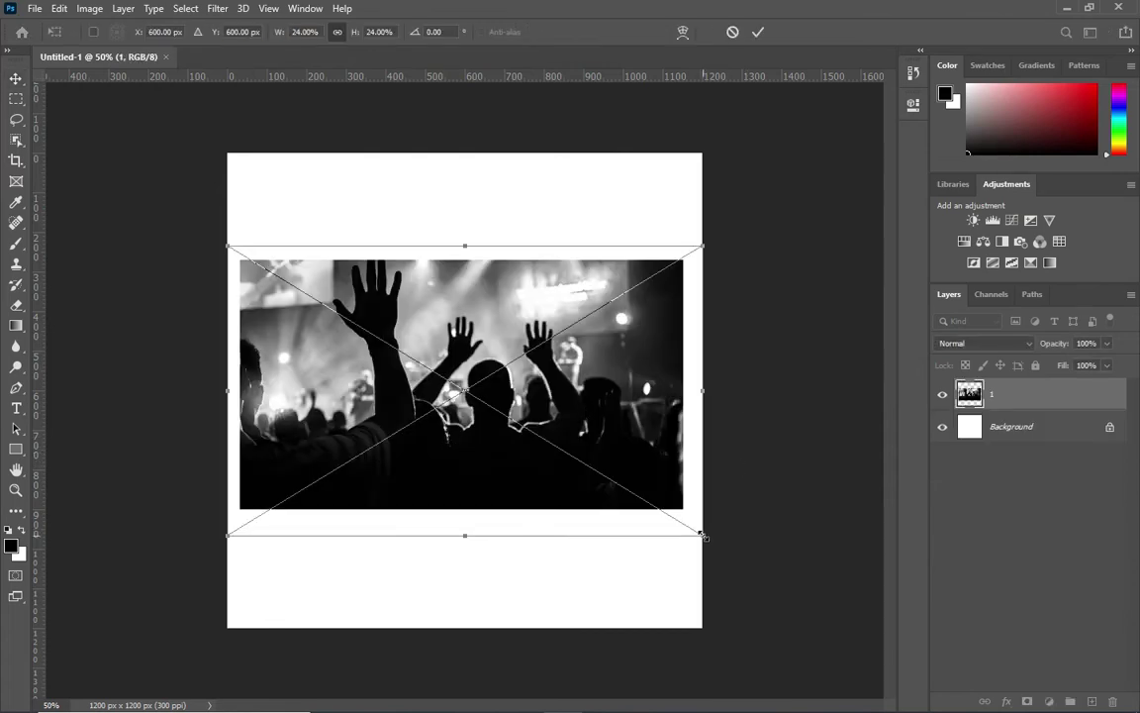
pyautogui.moveTo(702, 535); pyautogui.dragTo(802, 596)
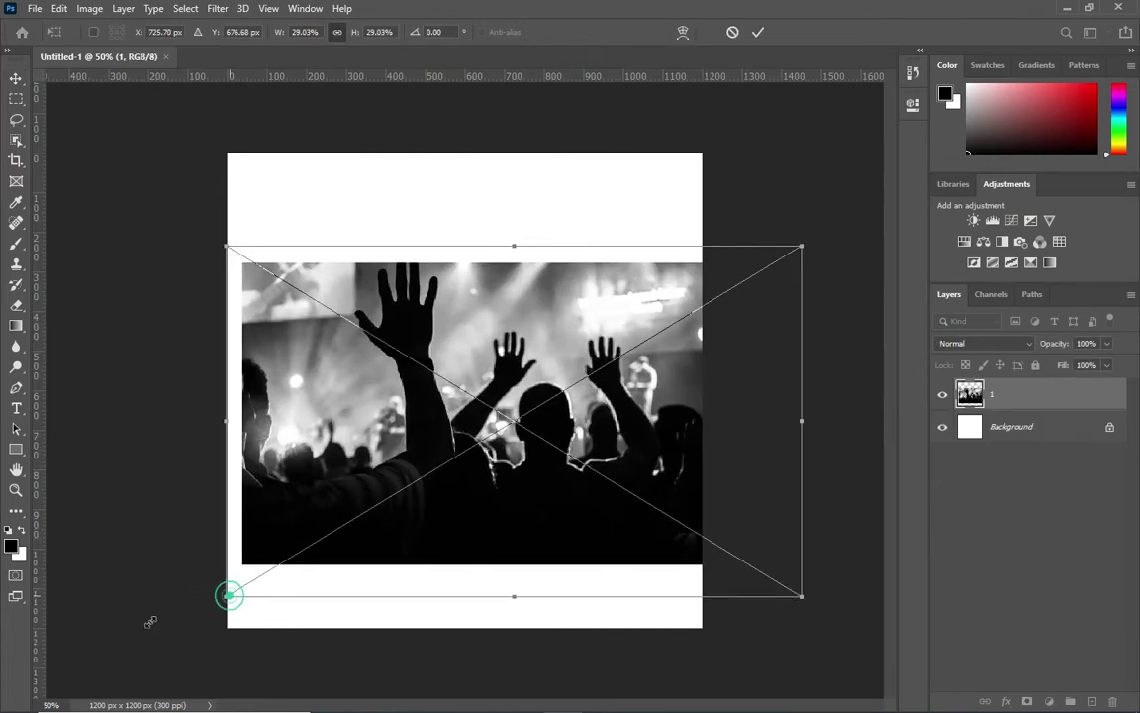
pyautogui.moveTo(228, 595); pyautogui.dragTo(127, 636)
# Step: Move the crowd photo up and stretch it to fill the canvas above the white strip
pyautogui.moveTo(517, 461); pyautogui.dragTo(498, 340)
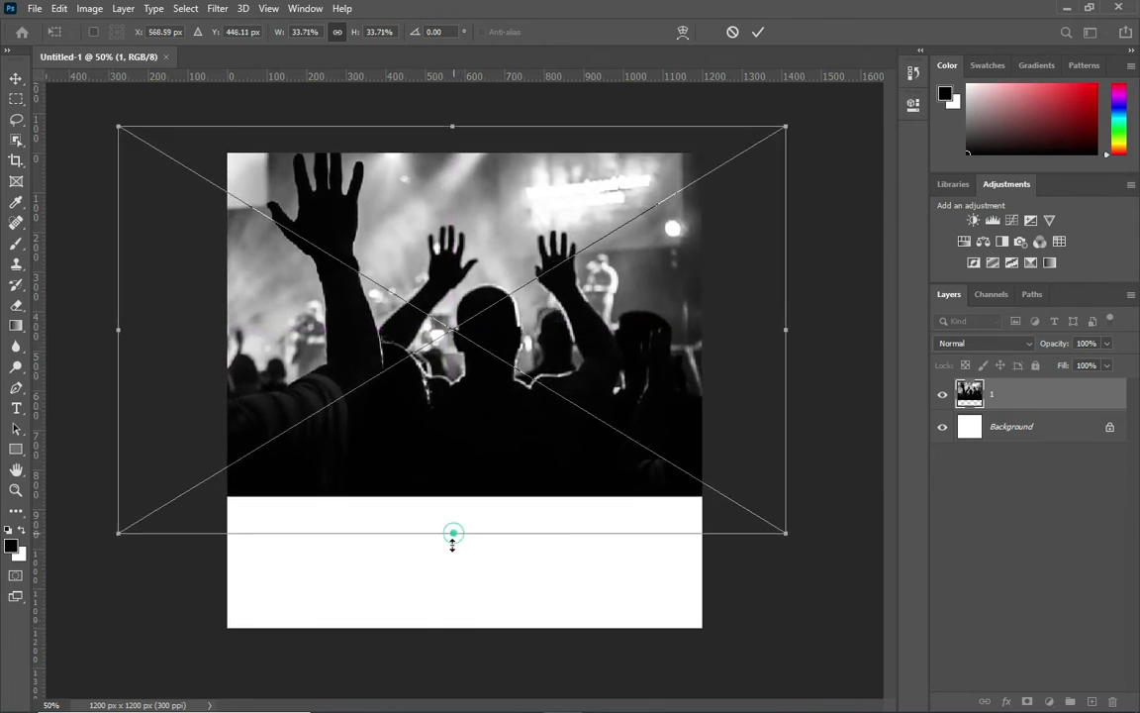
pyautogui.moveTo(453, 536); pyautogui.dragTo(448, 564)
pyautogui.moveTo(466, 491); pyautogui.dragTo(460, 501)
pyautogui.click(758, 32)
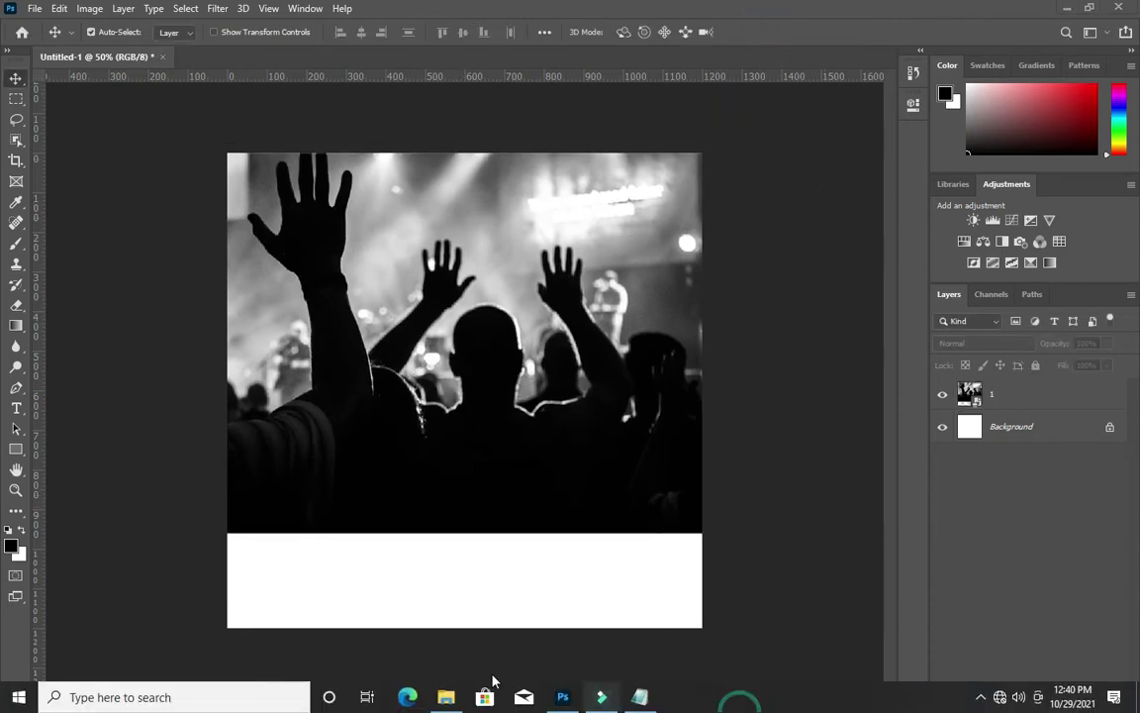
pyautogui.click(453, 687)
# Step: Place bokeh image 2 and enlarge it to cover the crowd photo
pyautogui.moveTo(435, 637); pyautogui.dragTo(471, 432)
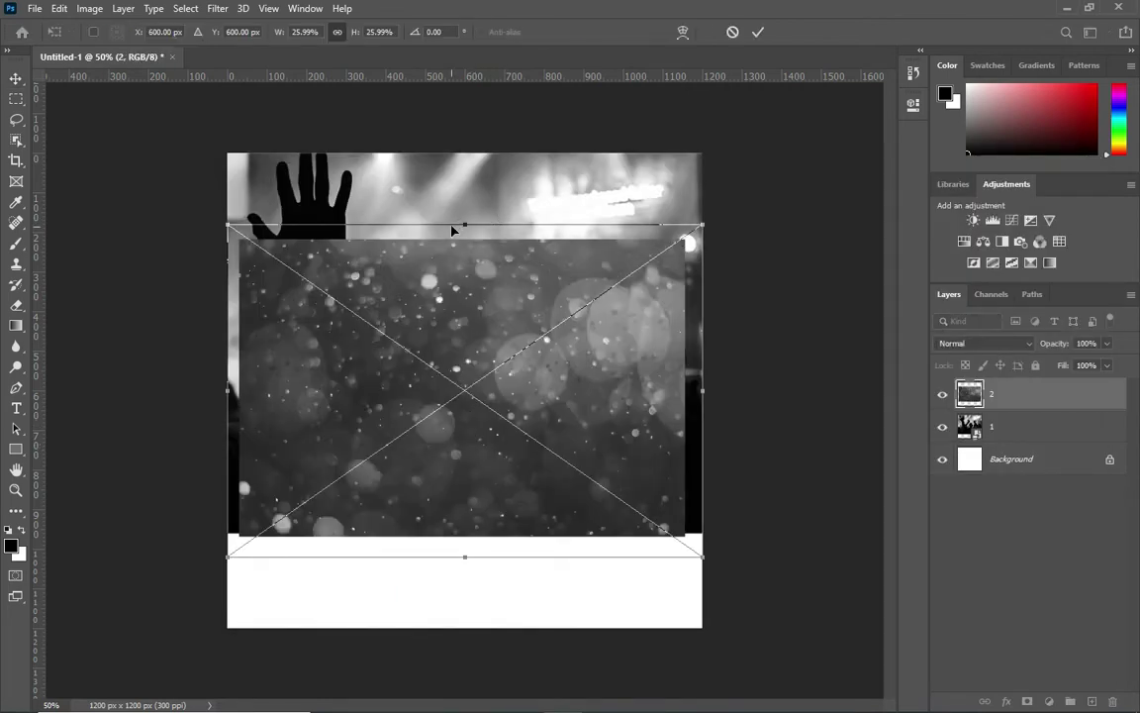
pyautogui.moveTo(467, 223); pyautogui.dragTo(466, 130)
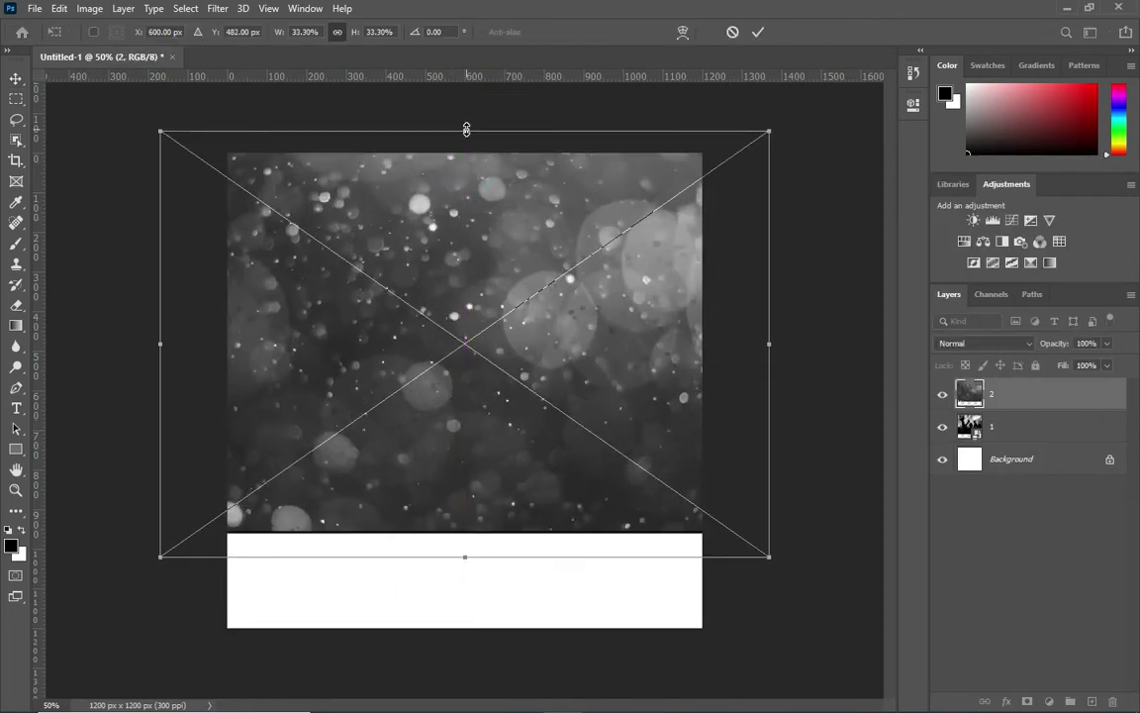
pyautogui.click(758, 32)
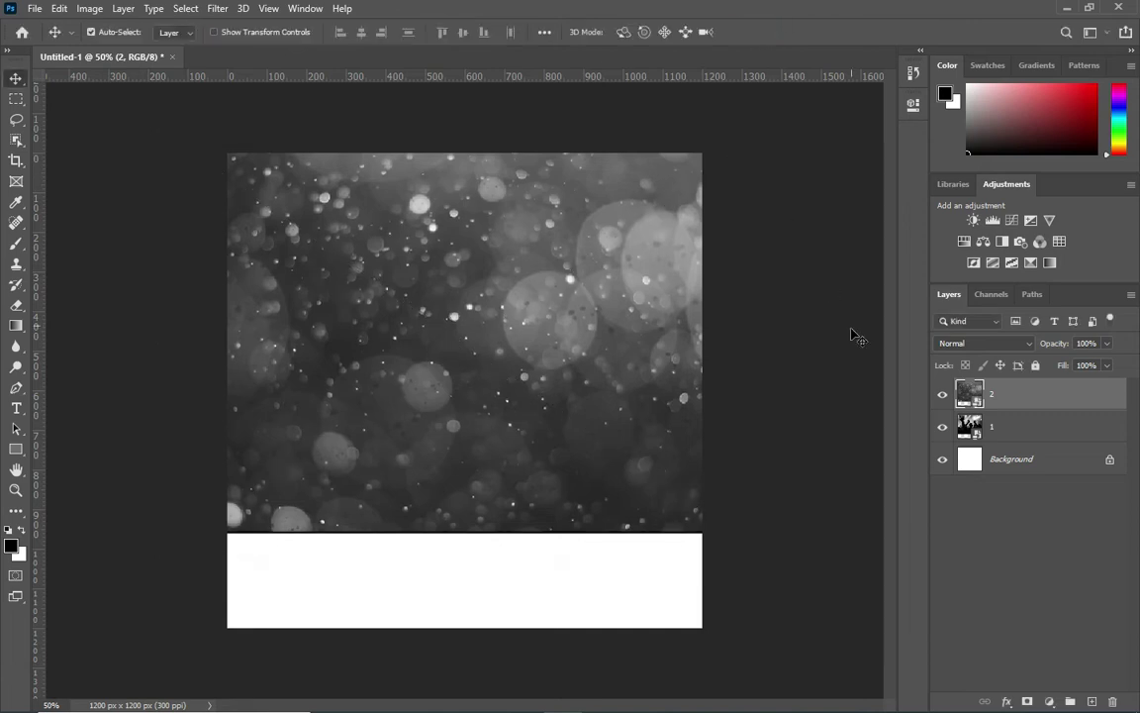
# Step: Set the bokeh layer's blend mode to Vivid Light
pyautogui.click(972, 347)
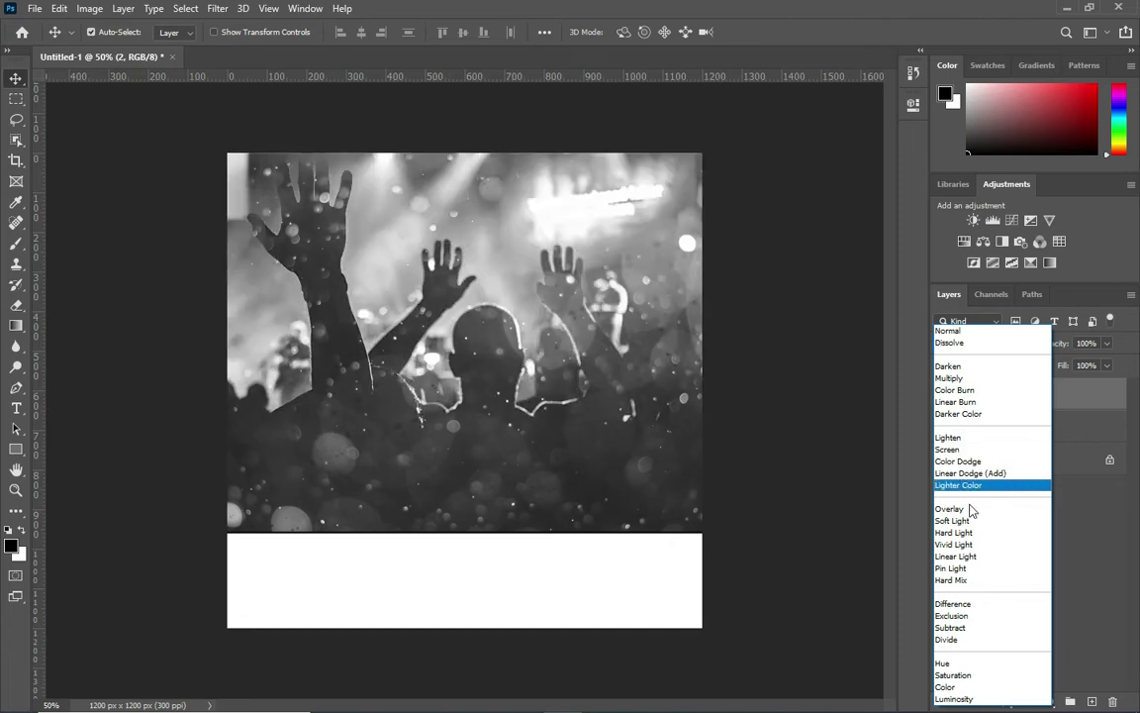
pyautogui.click(965, 546)
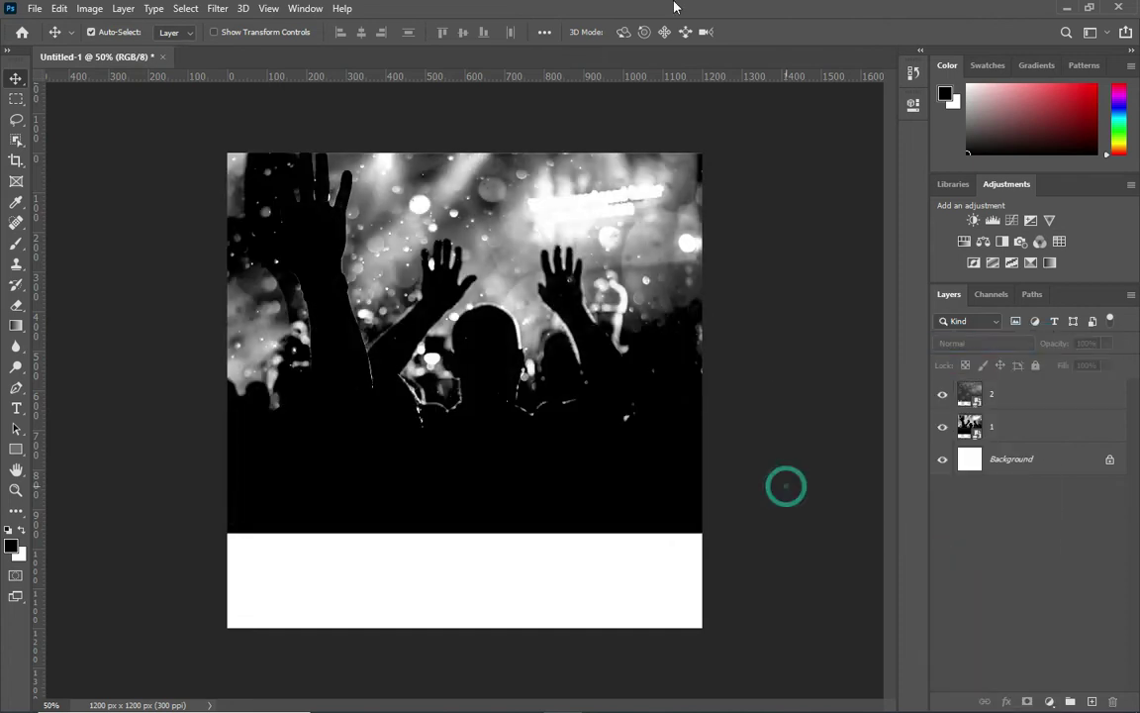
pyautogui.click(446, 697)
# Step: Place gradient image 3 and stretch it up to the canvas top
pyautogui.moveTo(577, 287)
pyautogui.mouseDown()
pyautogui.moveTo(497, 680)
pyautogui.moveTo(517, 516)
pyautogui.mouseUp()
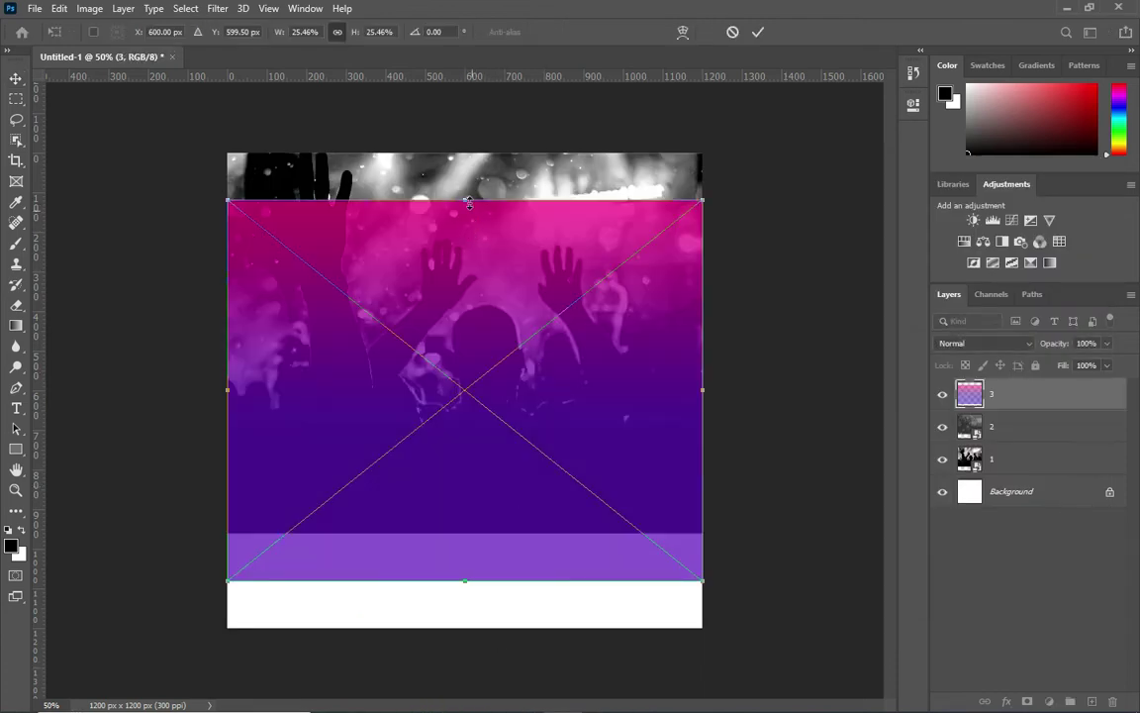
pyautogui.moveTo(470, 201); pyautogui.dragTo(465, 149)
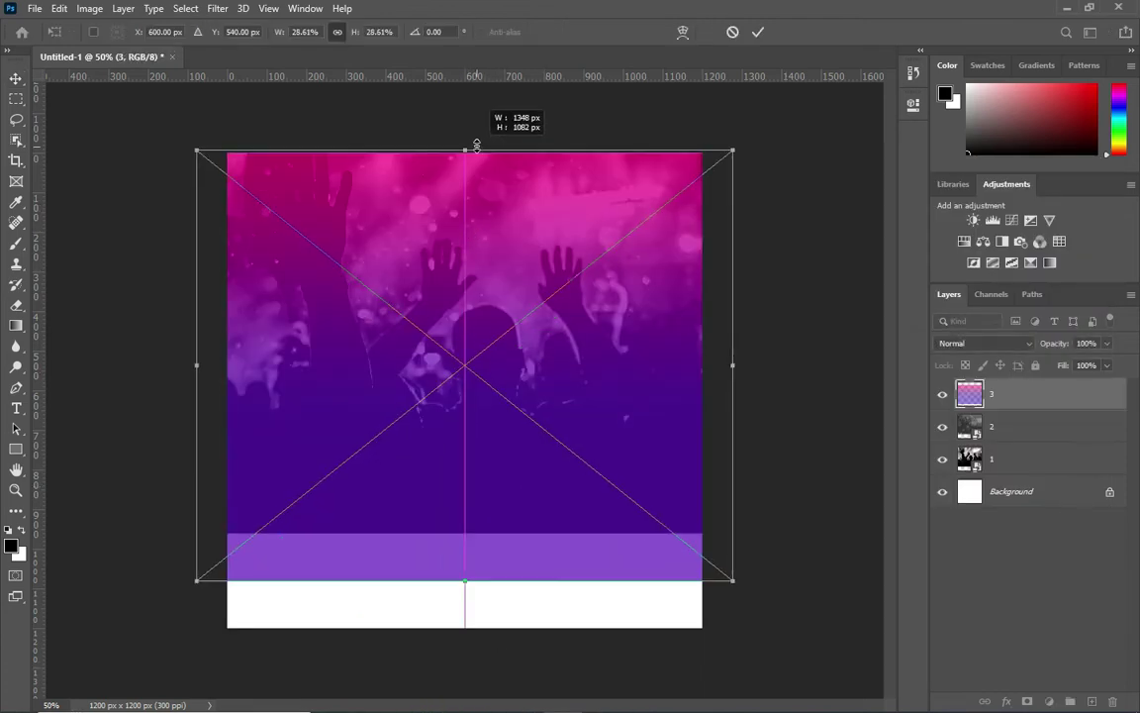
pyautogui.click(758, 31)
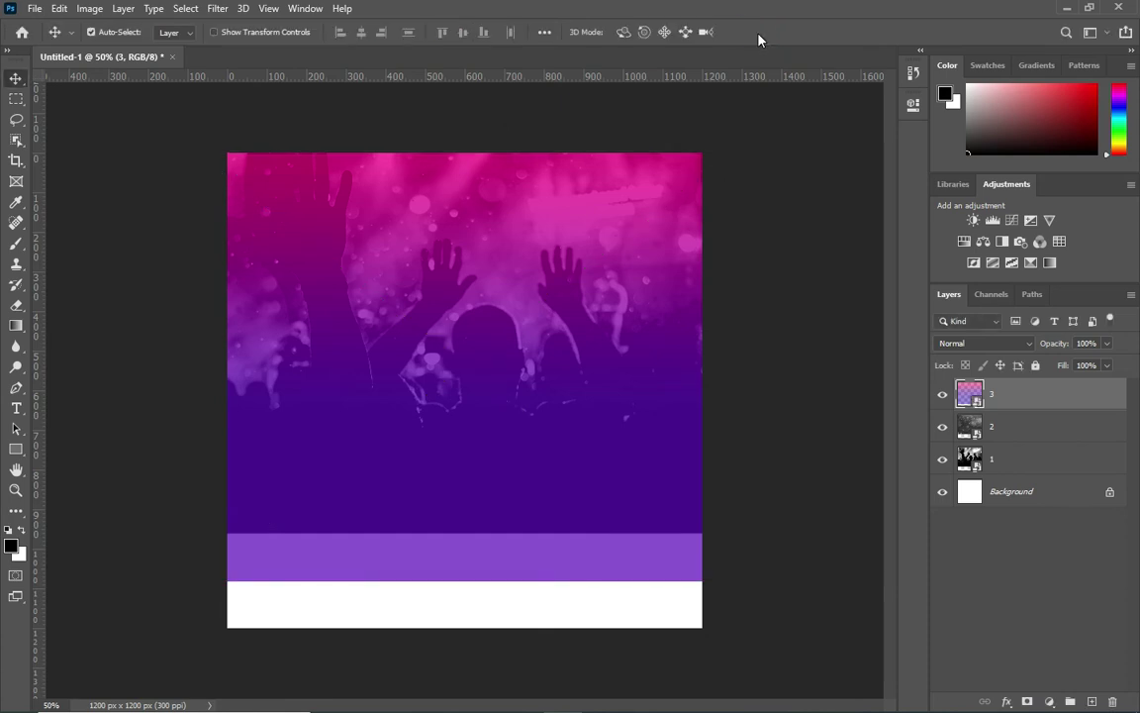
# Step: Blend the gradient layer with Linear Burn and enlarge it slightly more
pyautogui.click(956, 345)
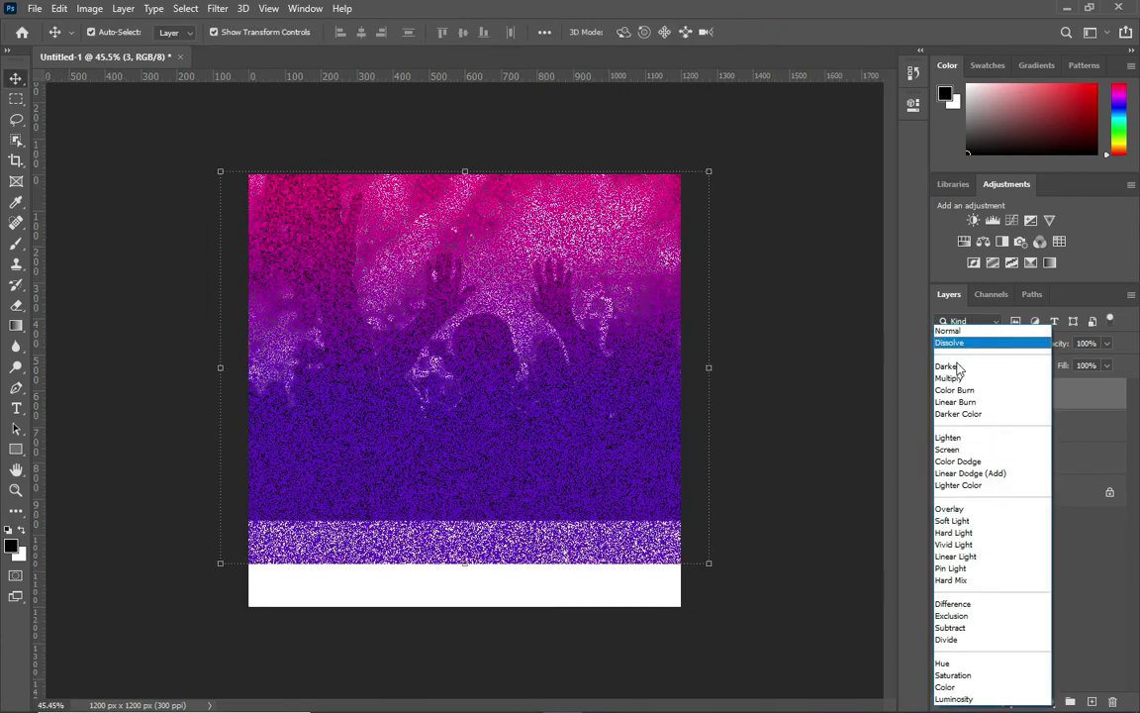
pyautogui.click(960, 404)
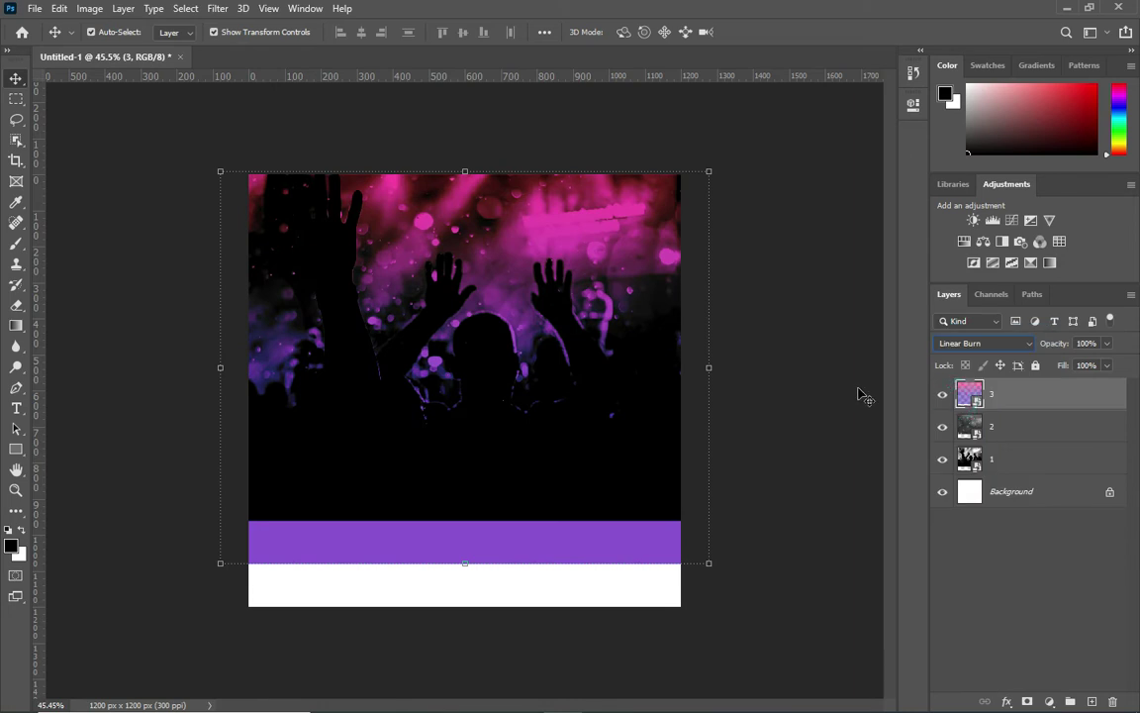
pyautogui.moveTo(470, 164); pyautogui.dragTo(471, 157)
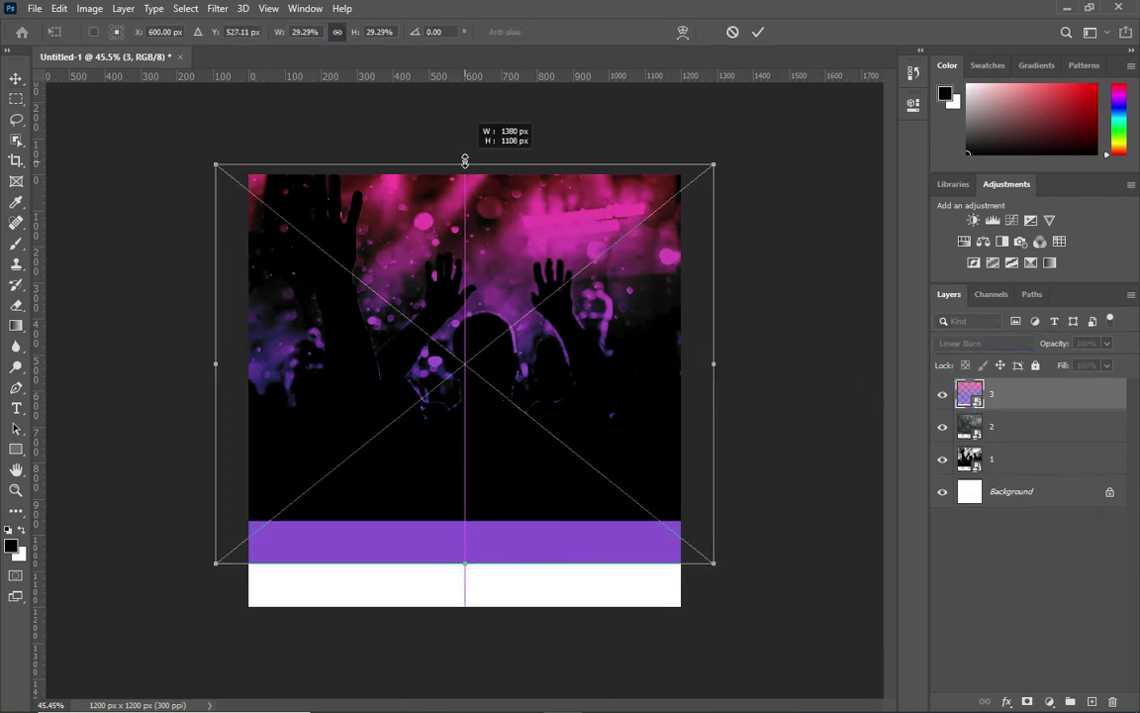
pyautogui.click(742, 176)
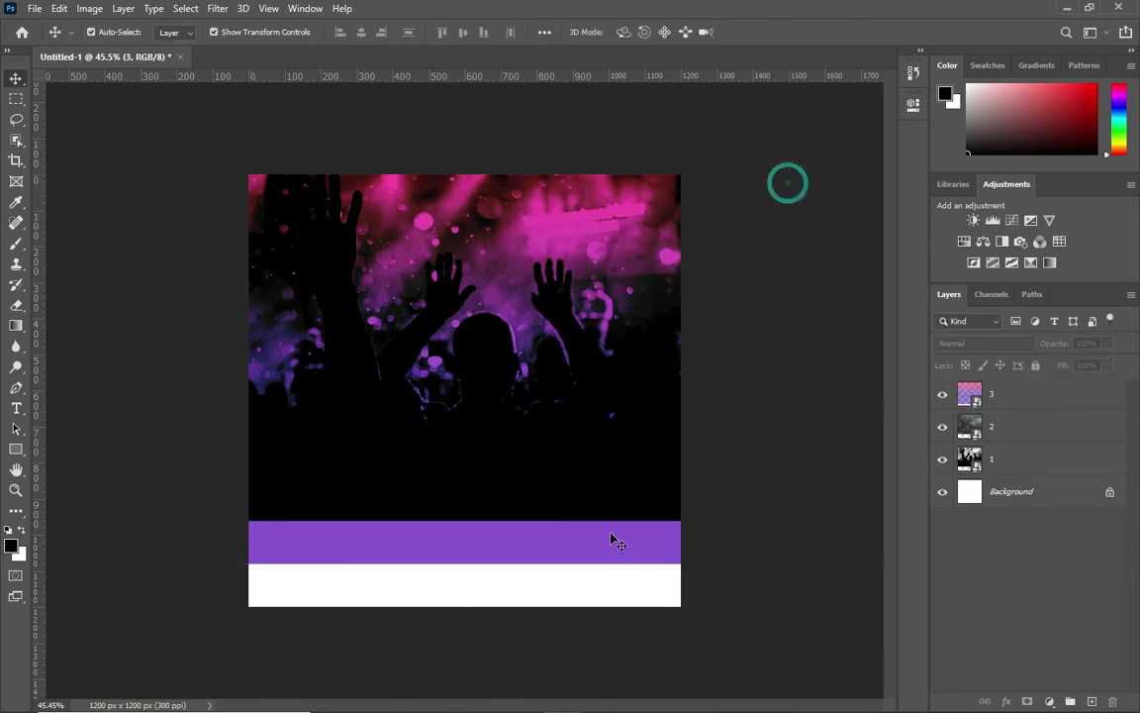
# Step: Place smoke image 4 over the lower canvas and commit it
pyautogui.click(445, 696)
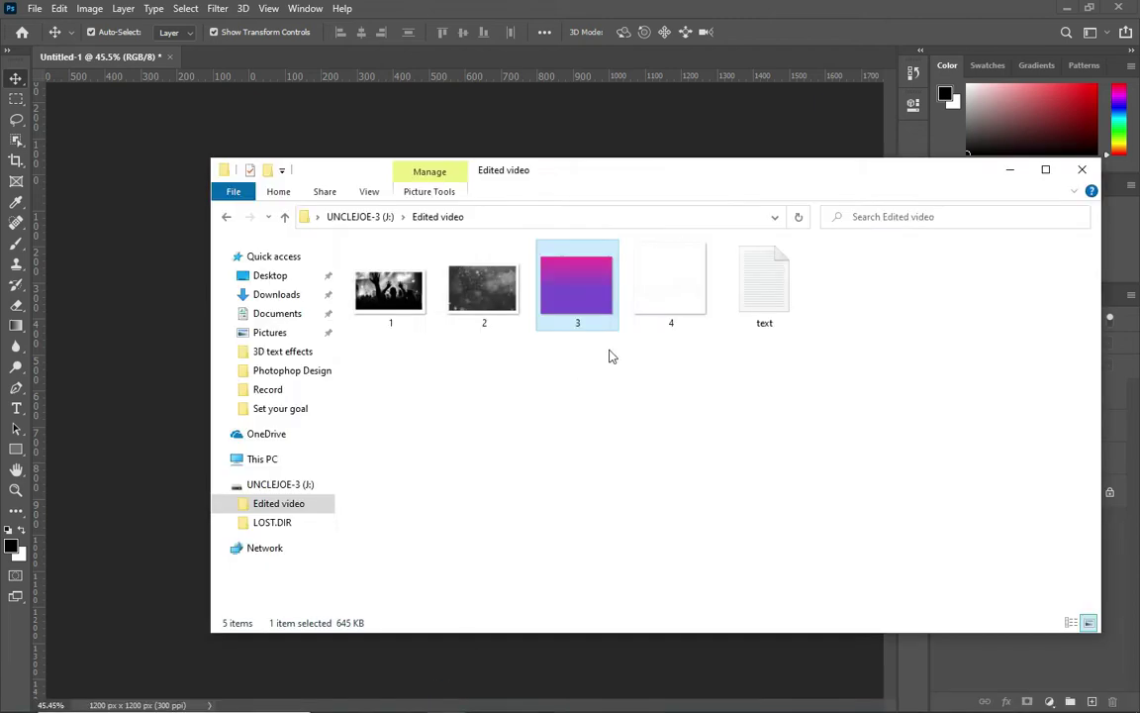
pyautogui.moveTo(672, 297)
pyautogui.mouseDown()
pyautogui.moveTo(648, 514)
pyautogui.moveTo(580, 525)
pyautogui.mouseUp()
pyautogui.click(553, 441)
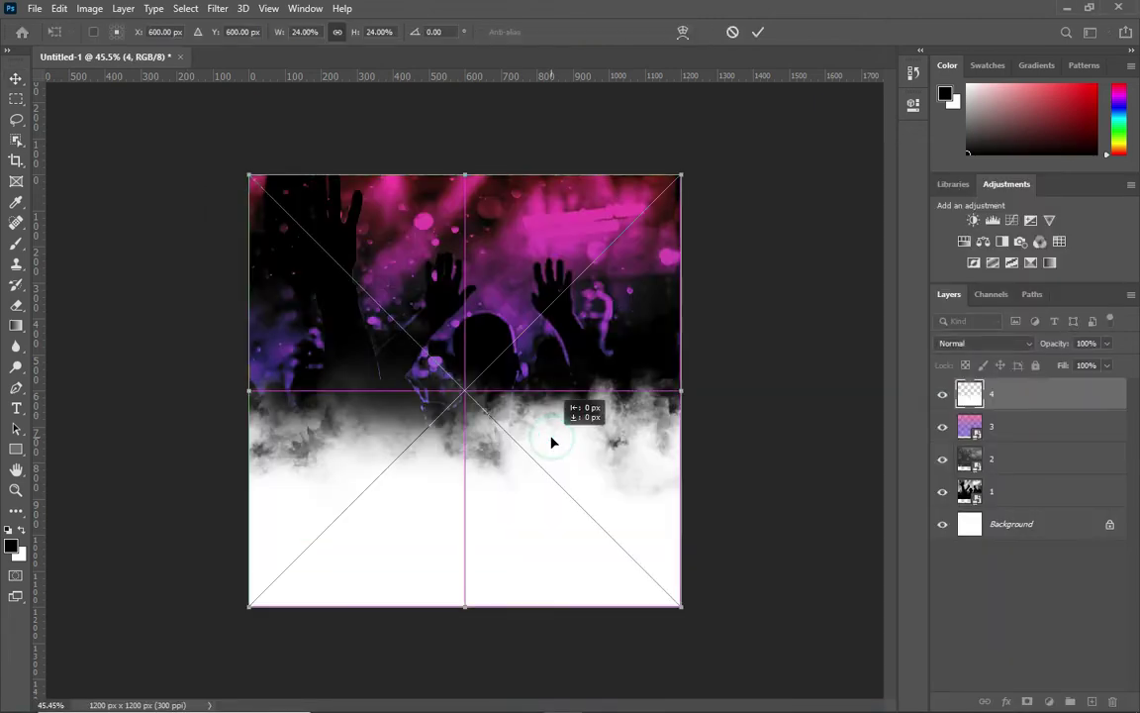
pyautogui.click(758, 33)
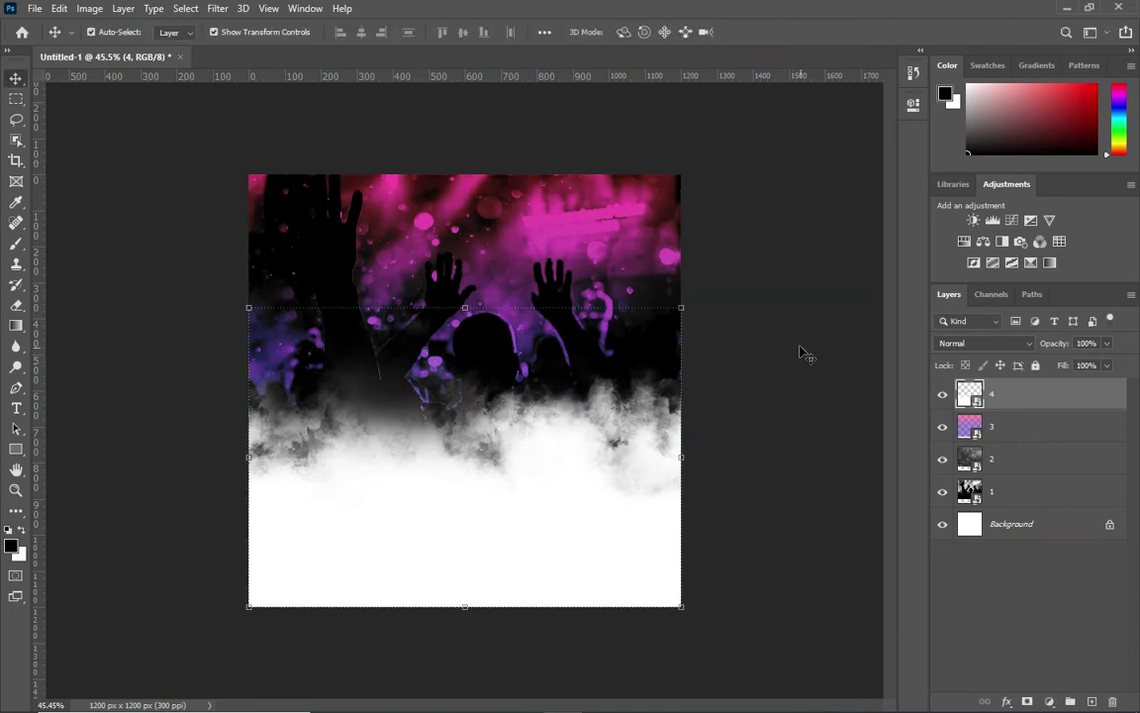
pyautogui.click(641, 697)
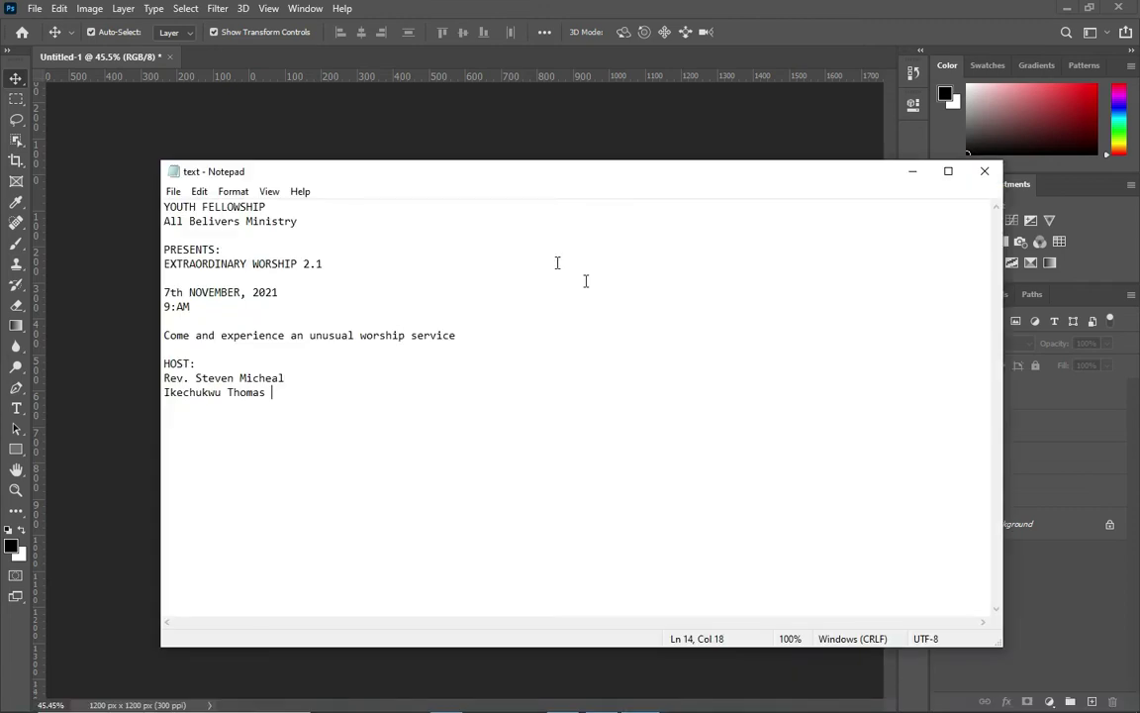
# Step: Select the YOUTH FELLOWSHIP line in text.txt, then return to the Photoshop canvas
pyautogui.moveTo(270, 206); pyautogui.dragTo(148, 207)
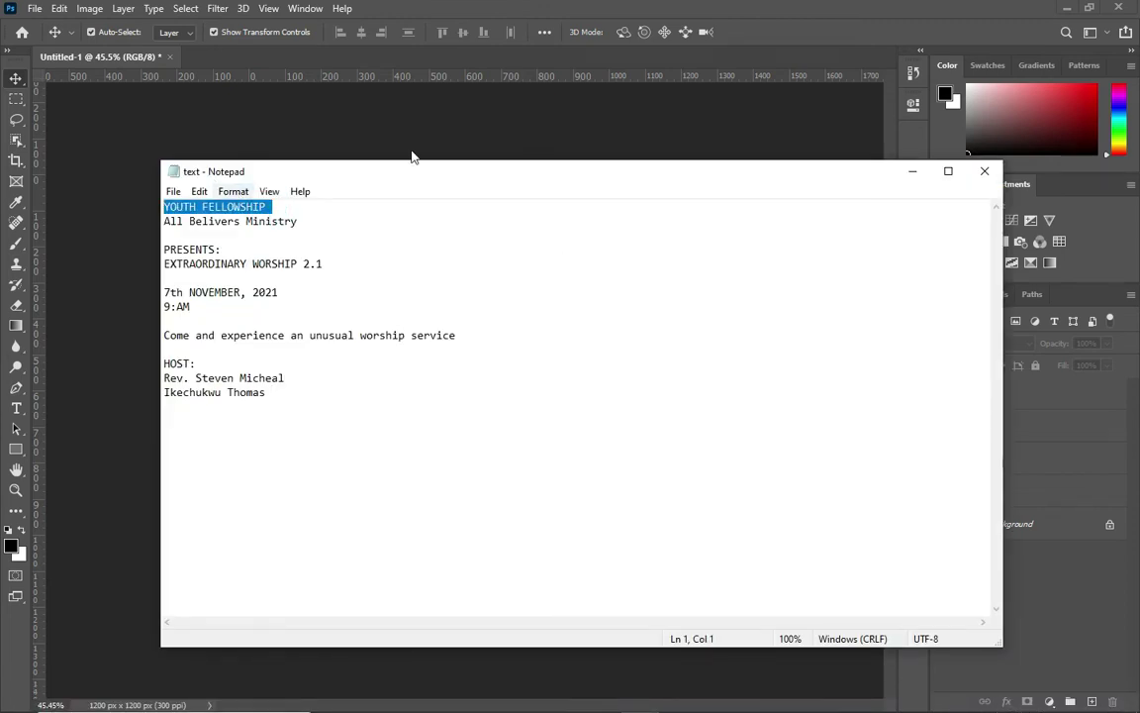
pyautogui.click(912, 170)
pyautogui.click(16, 408)
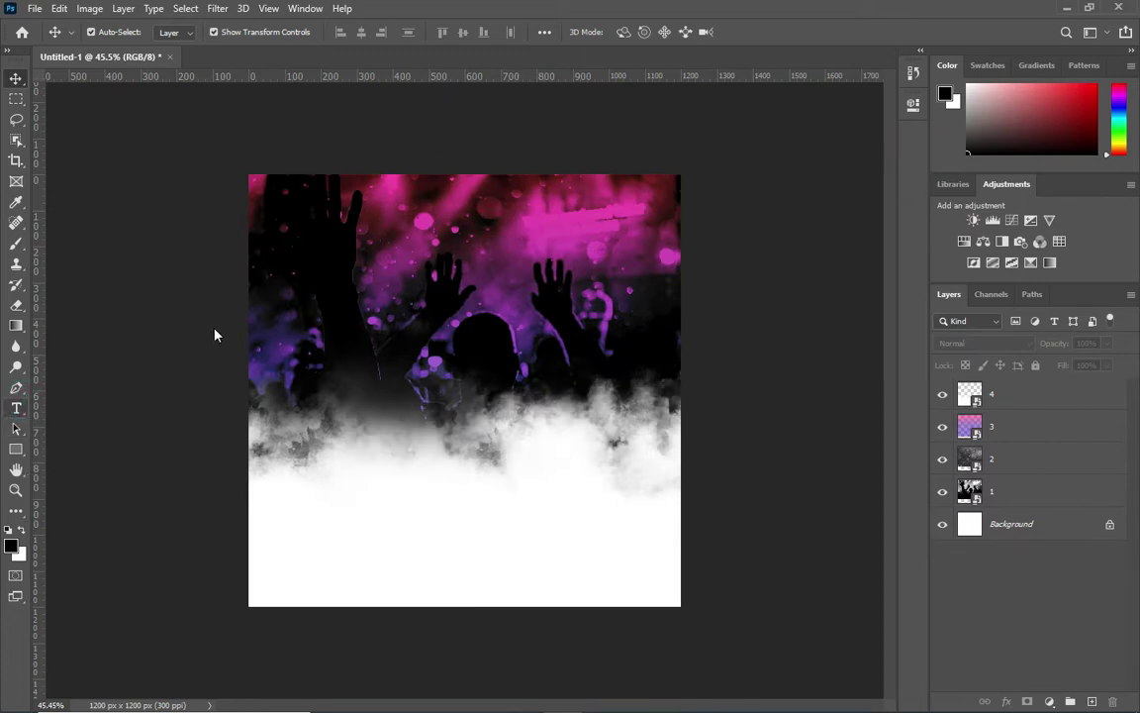
# Step: Start a horizontal text line near the canvas top using Montserrat Bold
pyautogui.rightClick(16, 408)
pyautogui.click(109, 408)
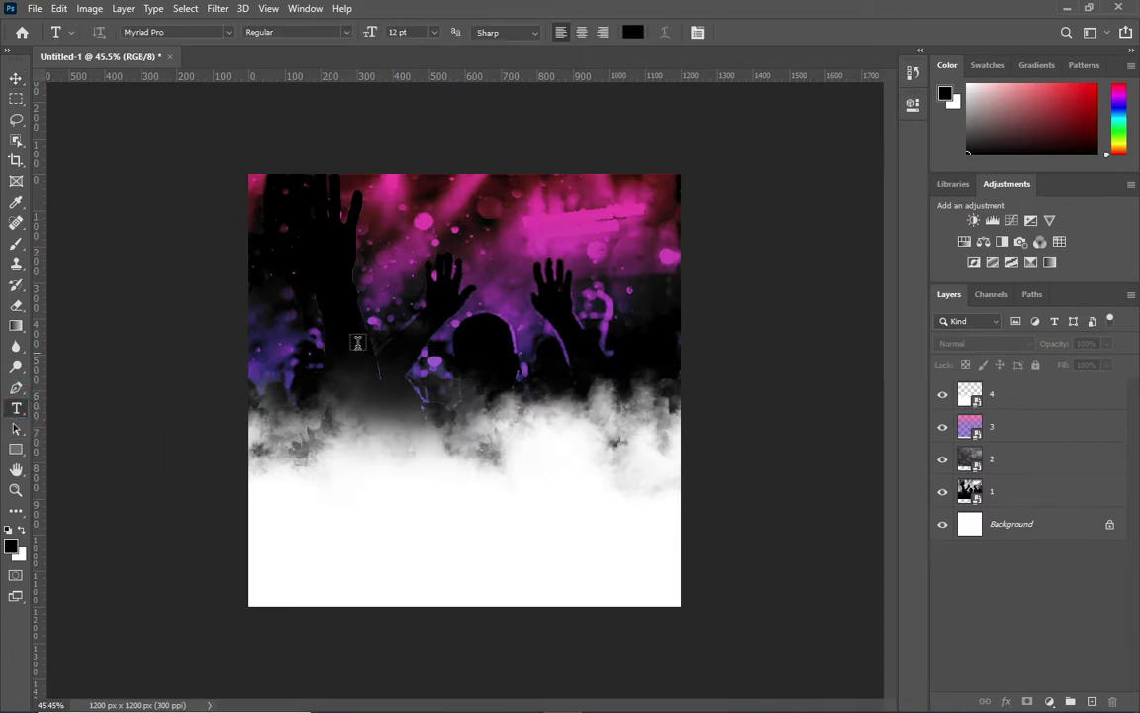
pyautogui.click(351, 191)
pyautogui.click(227, 32)
pyautogui.write('mont')
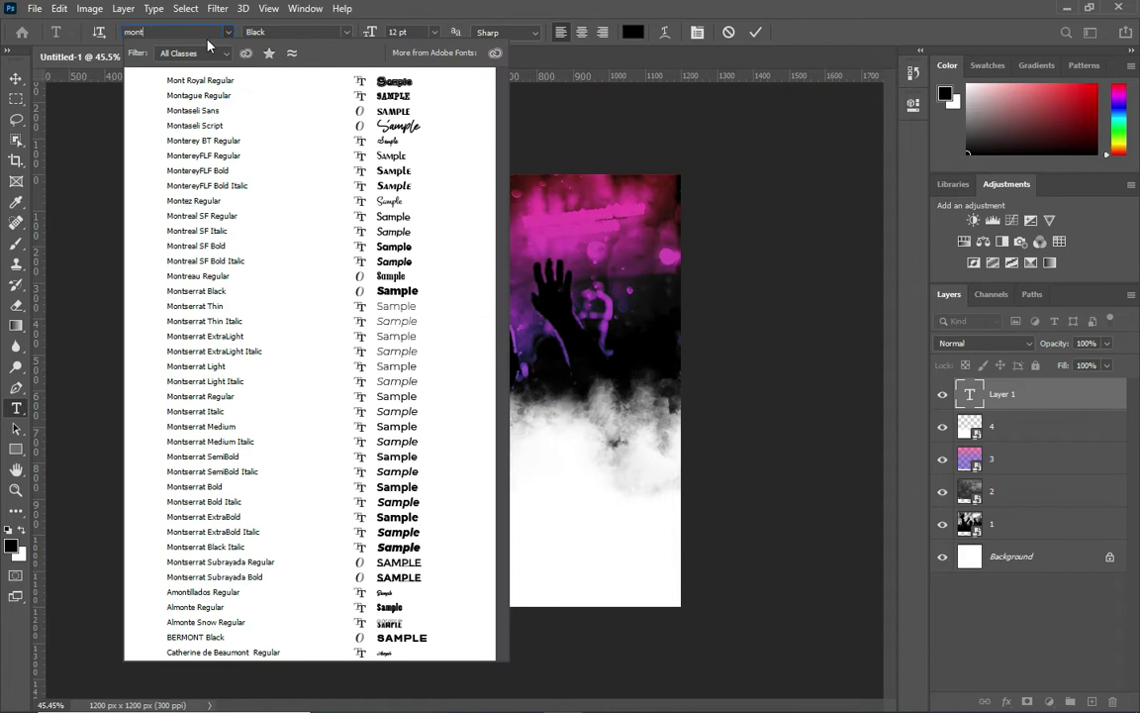
pyautogui.click(198, 487)
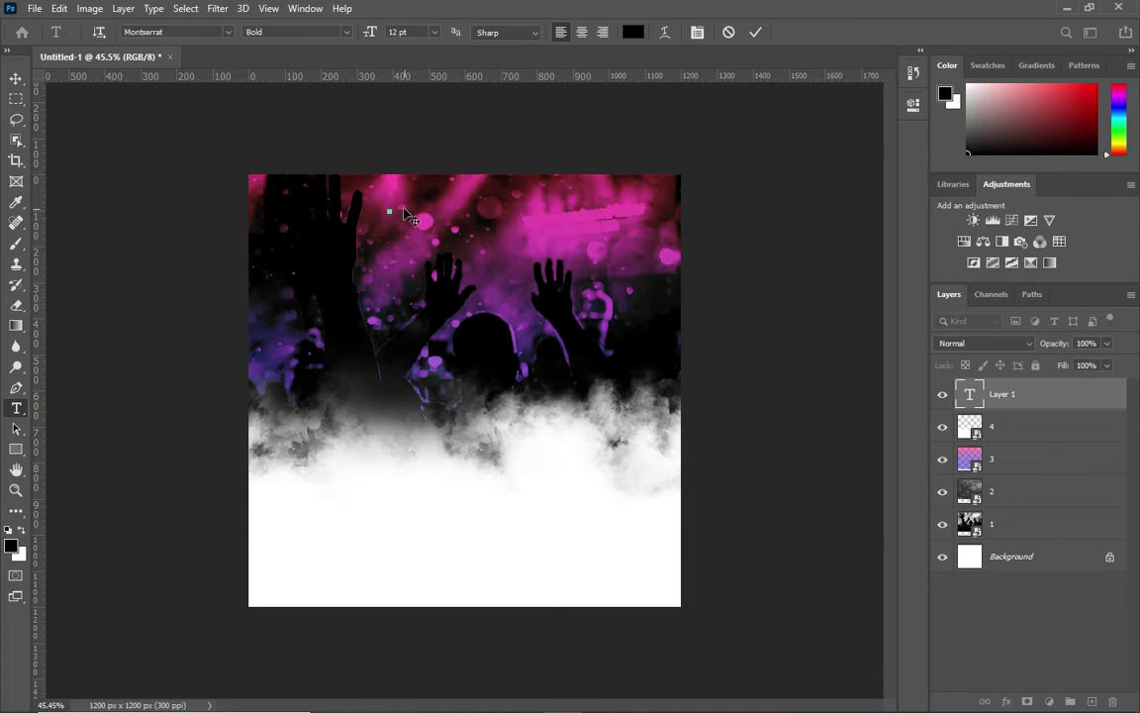
# Step: Enter and commit the title 'YOUTH FELLOWSHIP'
pyautogui.write('YOUTH FELLOWSHIP')
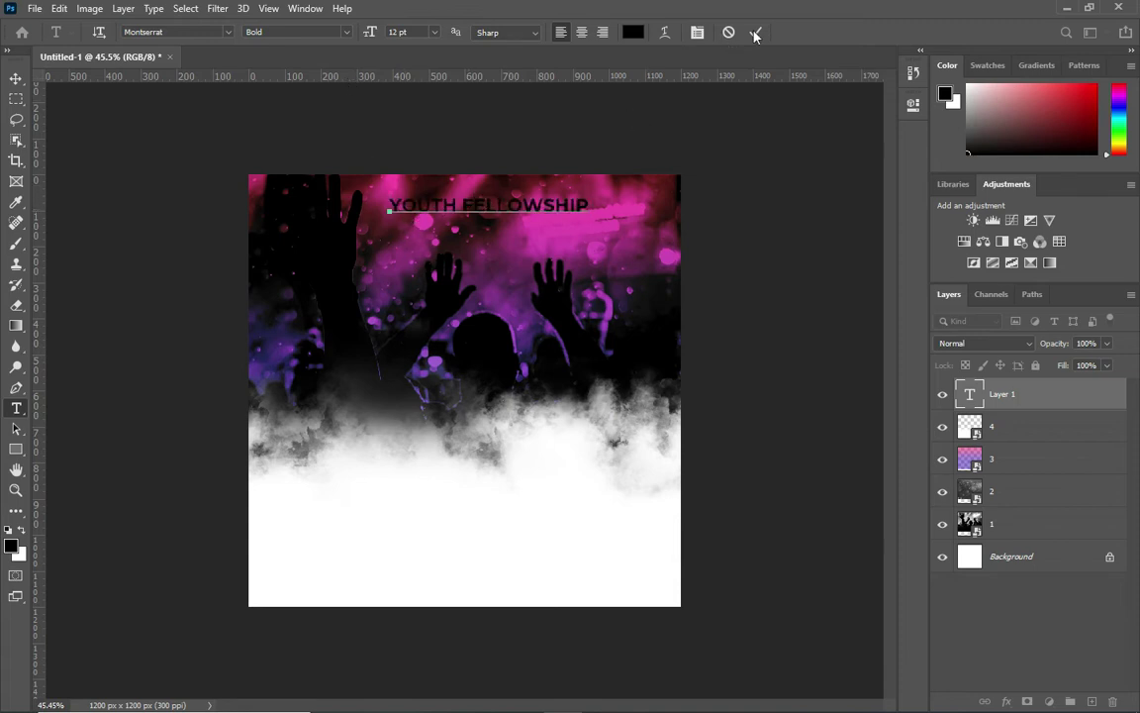
pyautogui.click(637, 31)
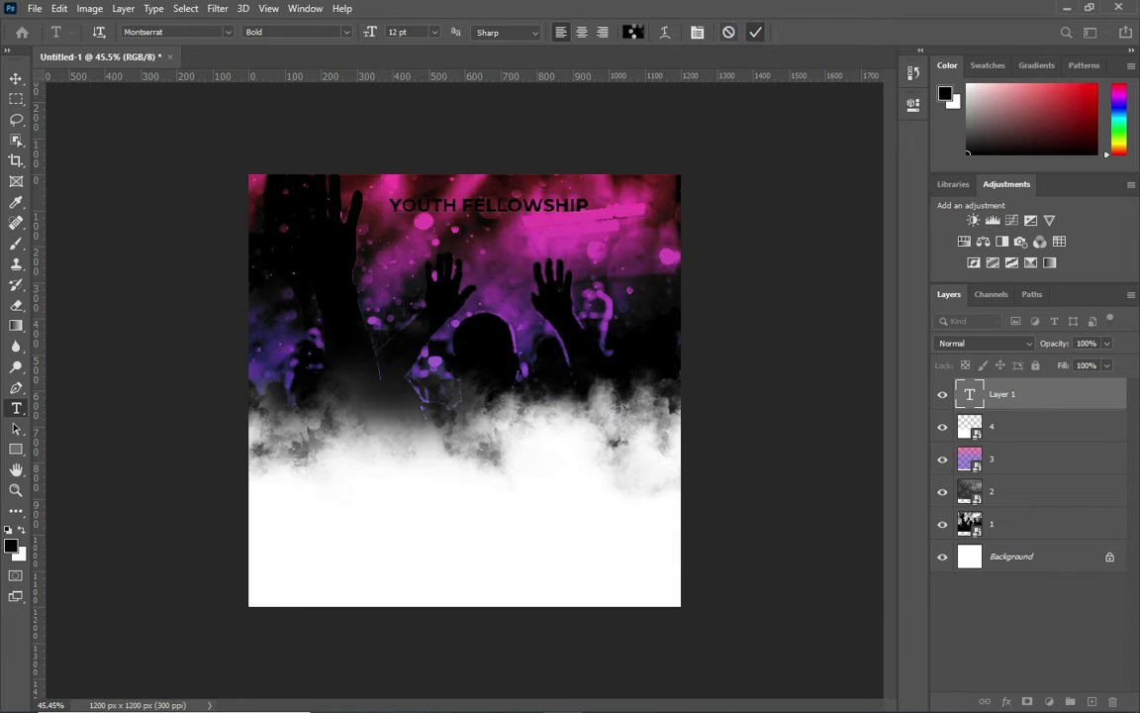
pyautogui.click(633, 31)
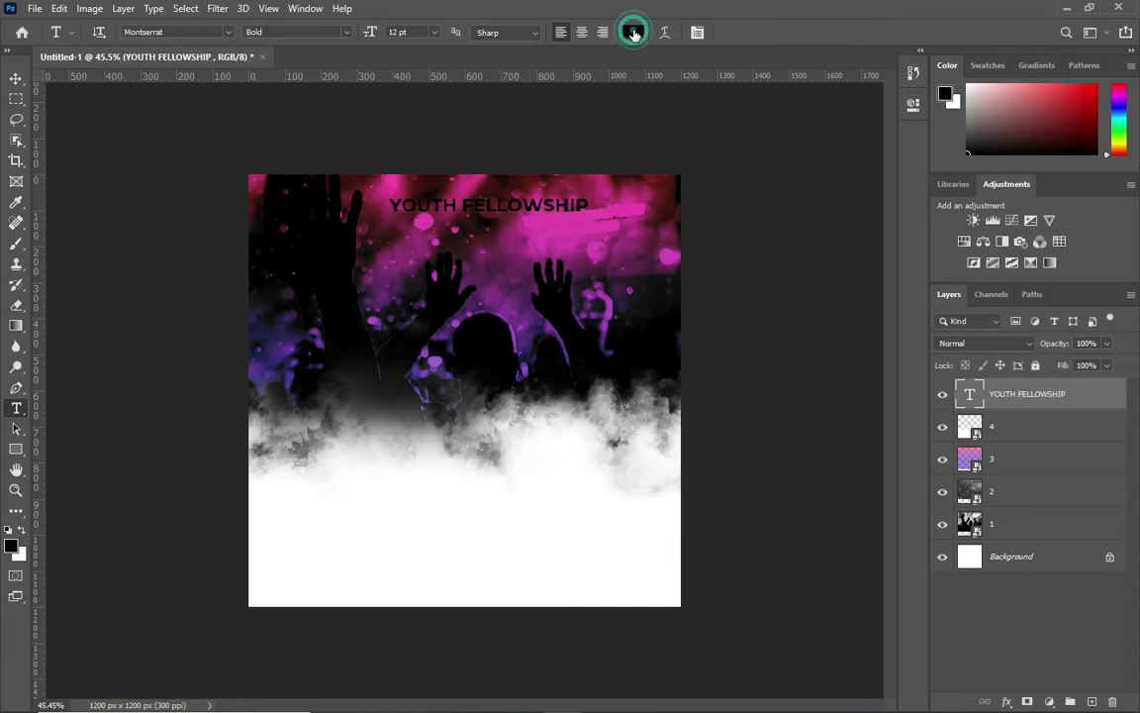
# Step: Make the title text white (#ffffff) and nudge it slightly lower
pyautogui.click(378, 172)
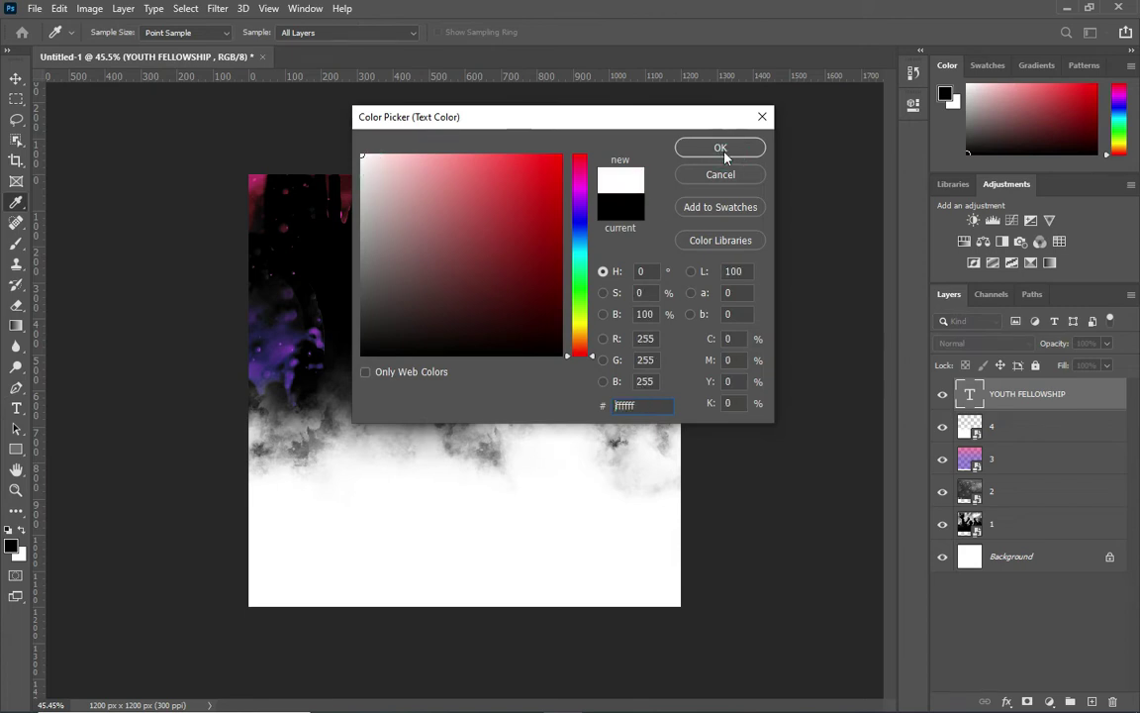
pyautogui.click(698, 148)
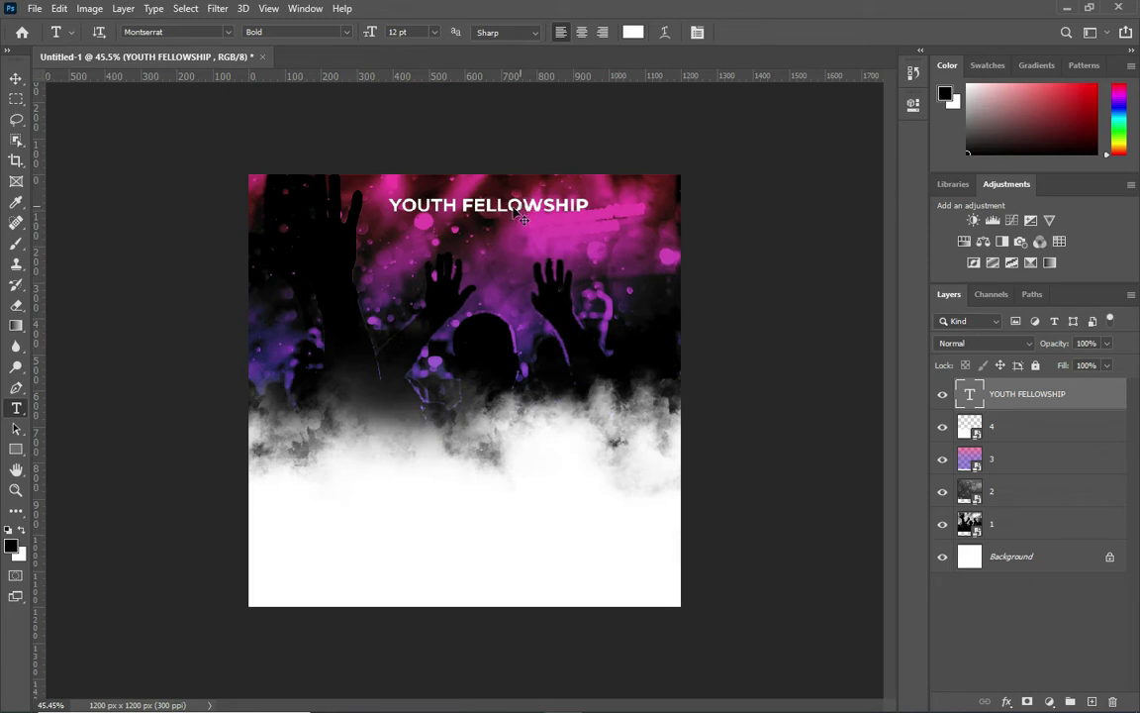
pyautogui.moveTo(530, 218); pyautogui.dragTo(510, 223)
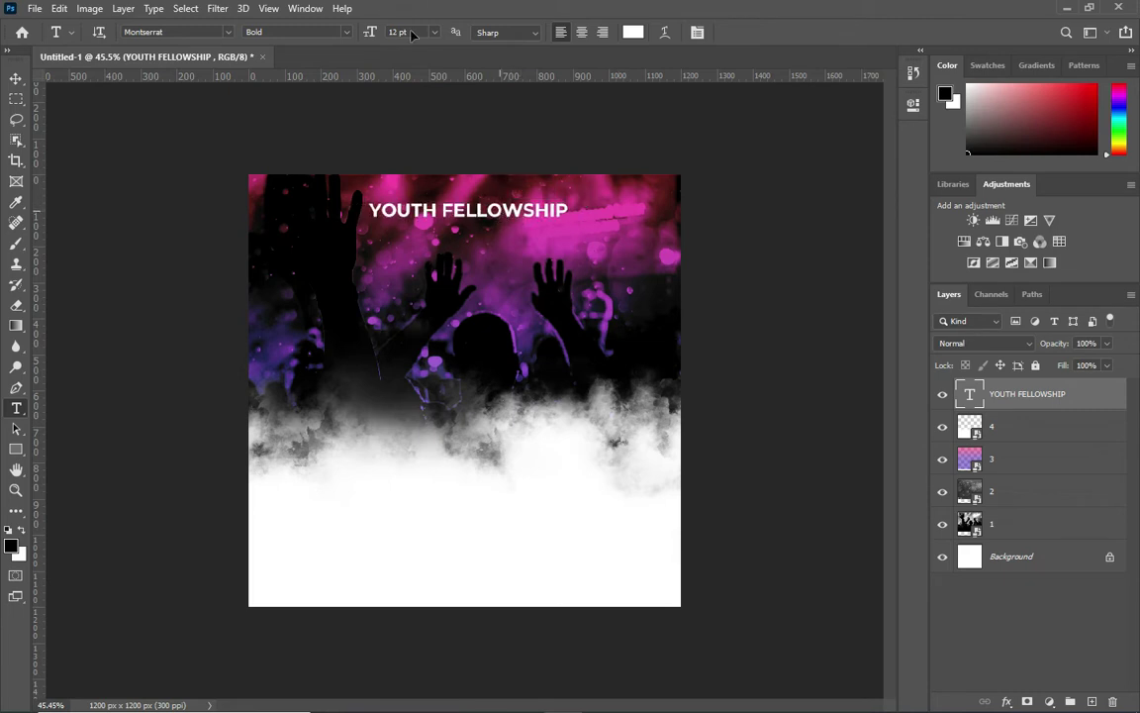
pyautogui.press('v')
pyautogui.hotkey('shift', 'Down')
pyautogui.hotkey('shift', 'Down')
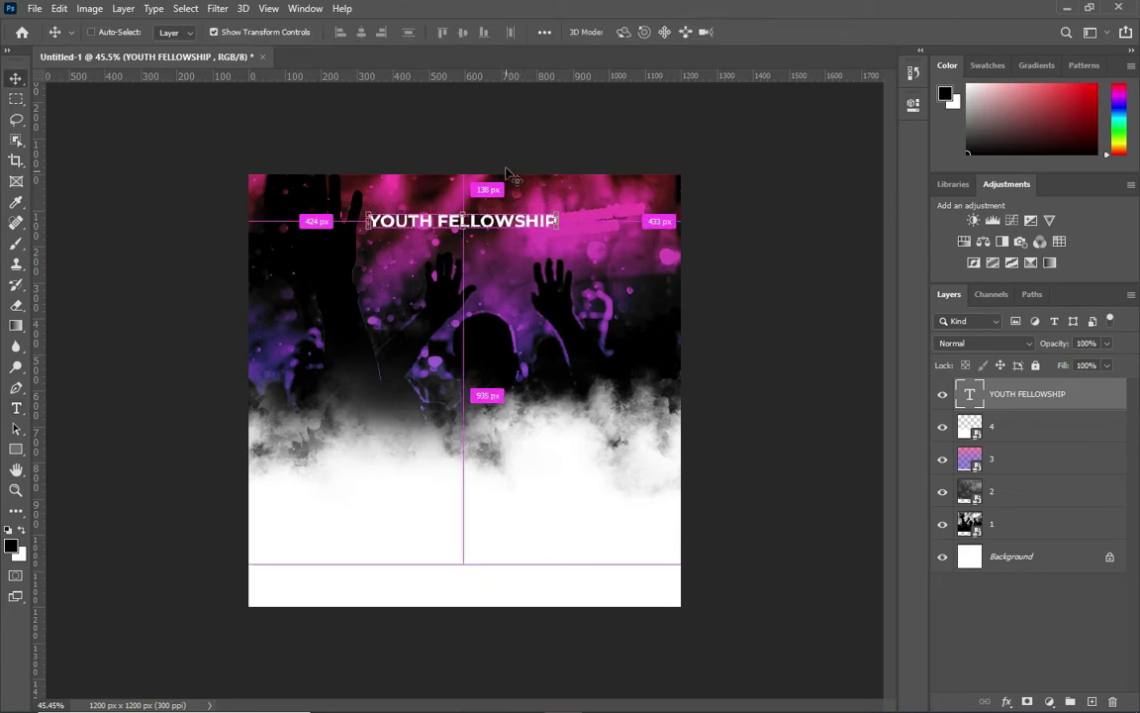
# Step: Centre the title horizontally on the canvas and Alt-drag a duplicate below it
pyautogui.hotkey('ctrl', 'a')
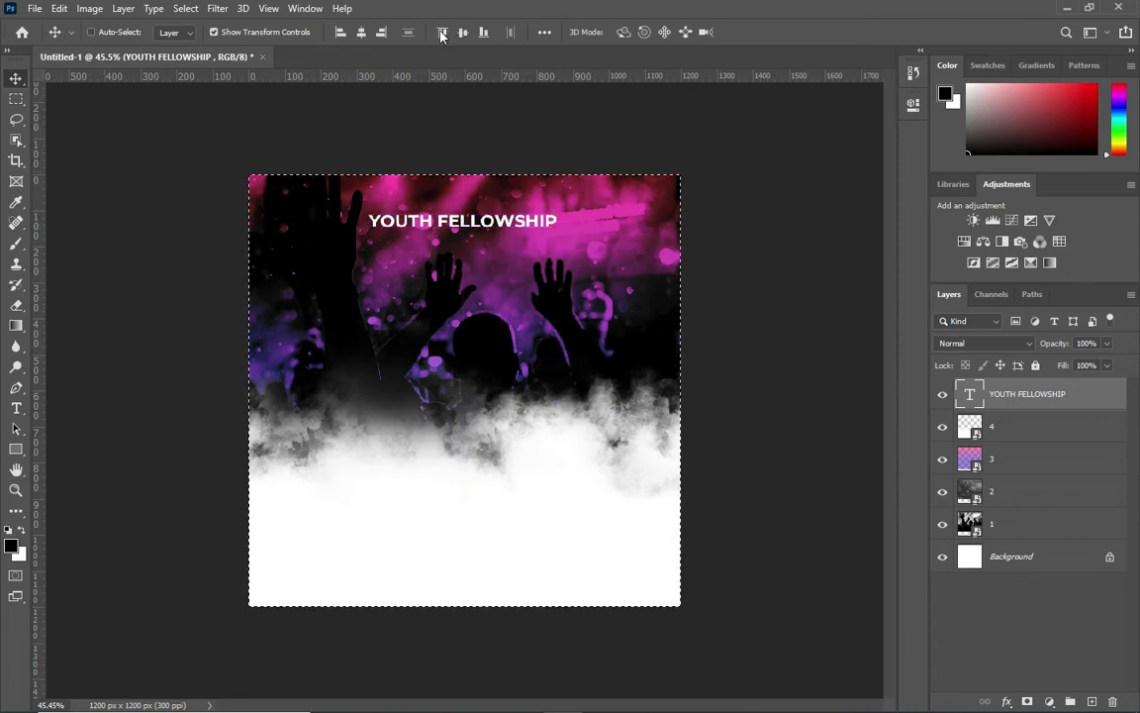
pyautogui.press('Right')
pyautogui.press('Right')
pyautogui.press('Right')
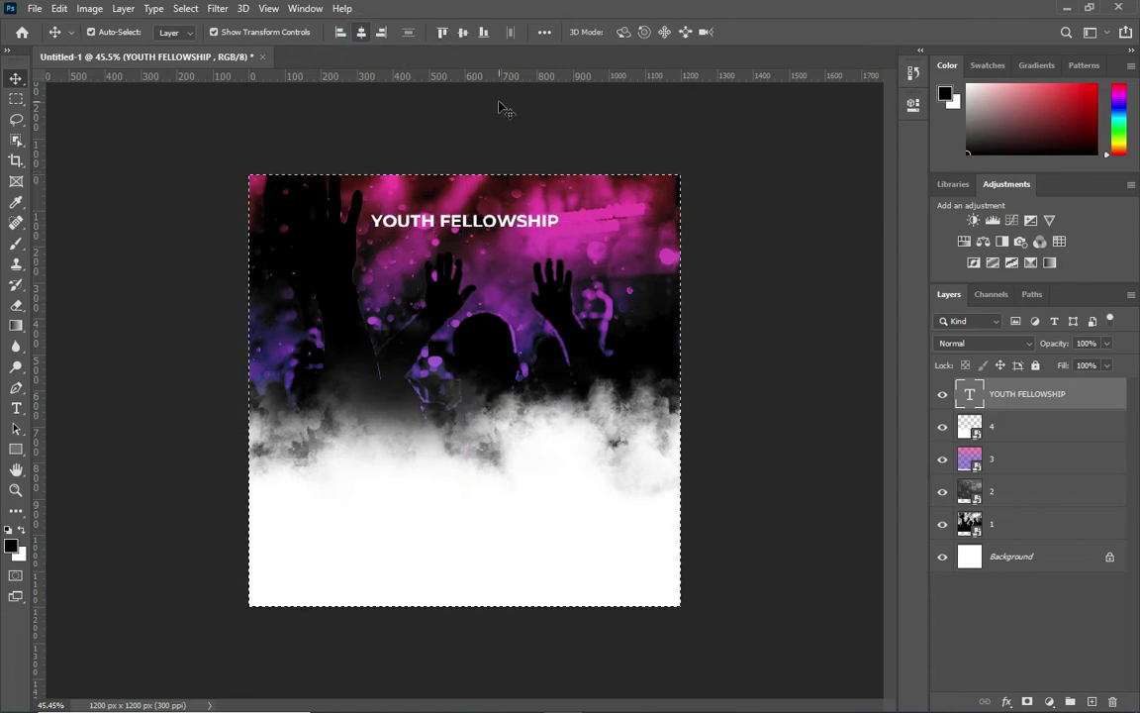
pyautogui.keyDown('ctrl'); pyautogui.click(517, 114); pyautogui.keyUp('ctrl')
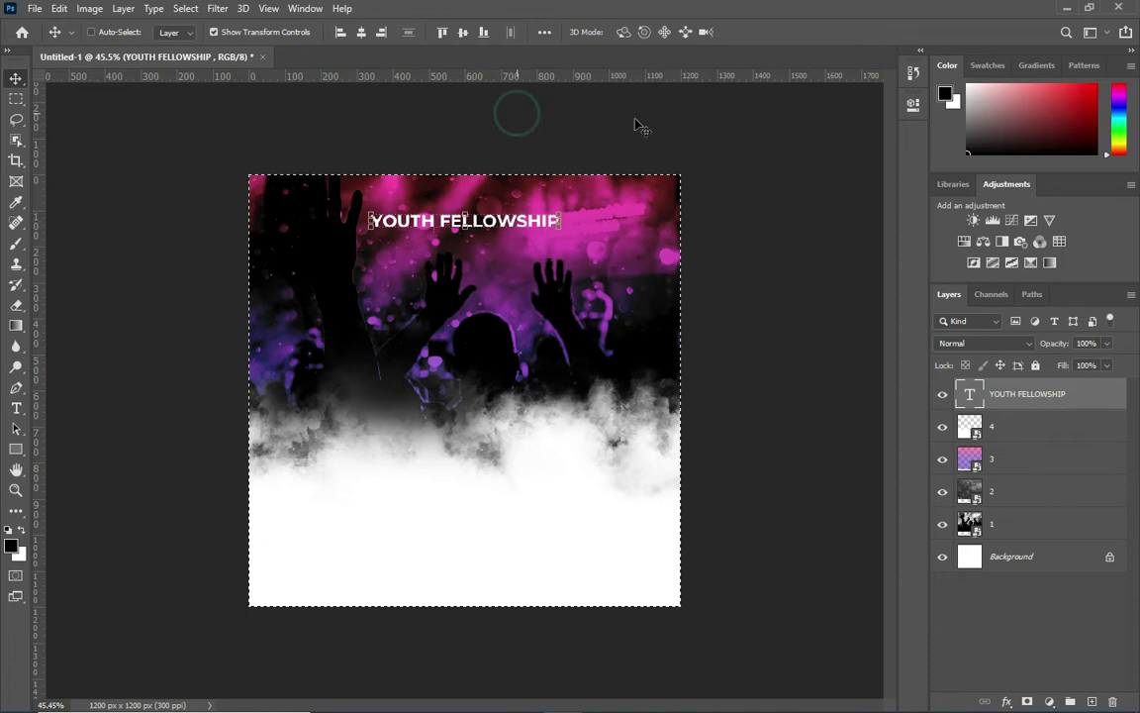
pyautogui.hotkey('ctrl', 'd')
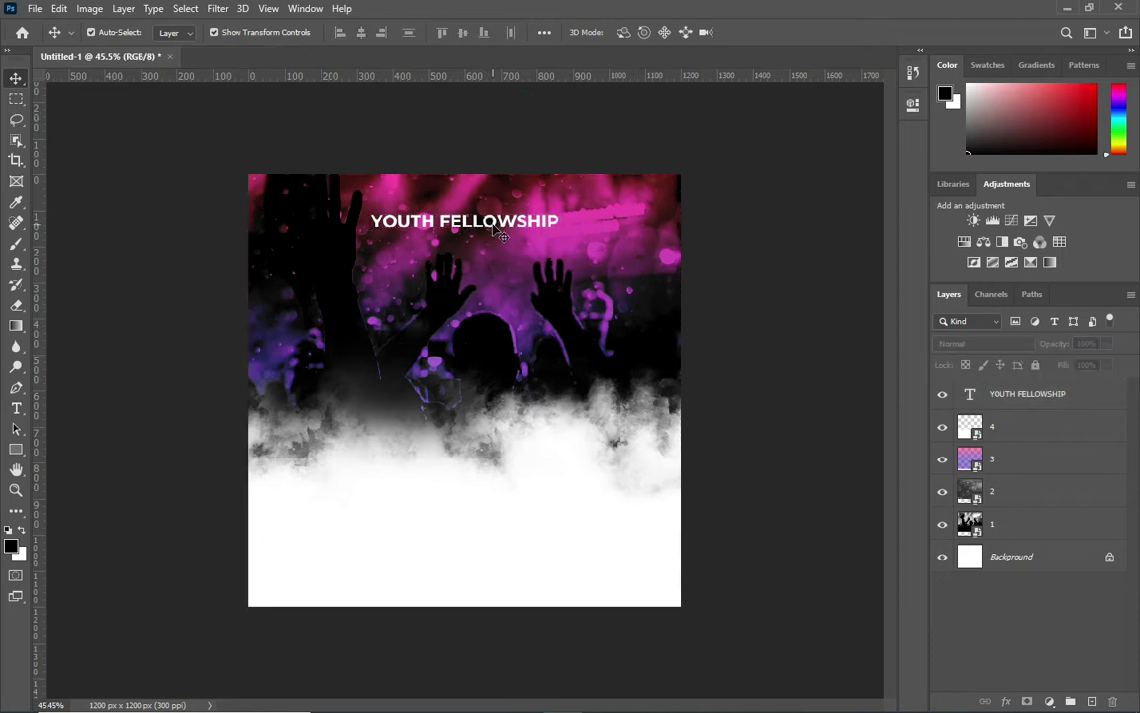
pyautogui.keyDown('ctrl'); pyautogui.click(500, 230); pyautogui.keyUp('ctrl')
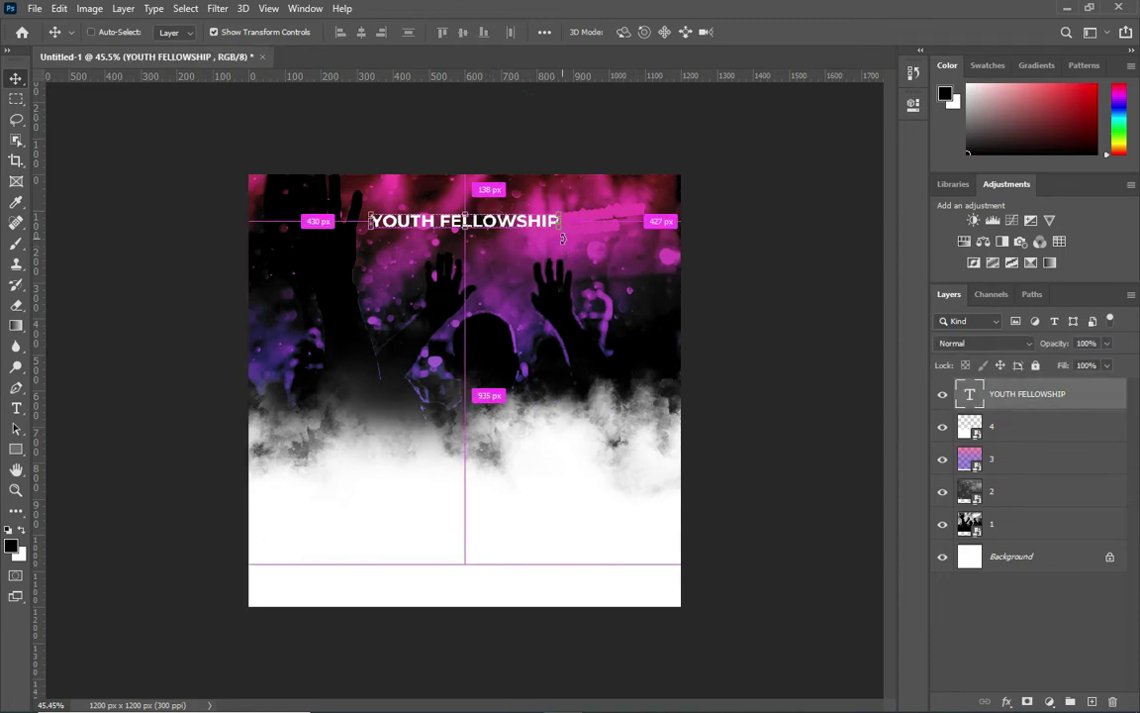
pyautogui.moveTo(492, 220); pyautogui.dragTo(500, 284)
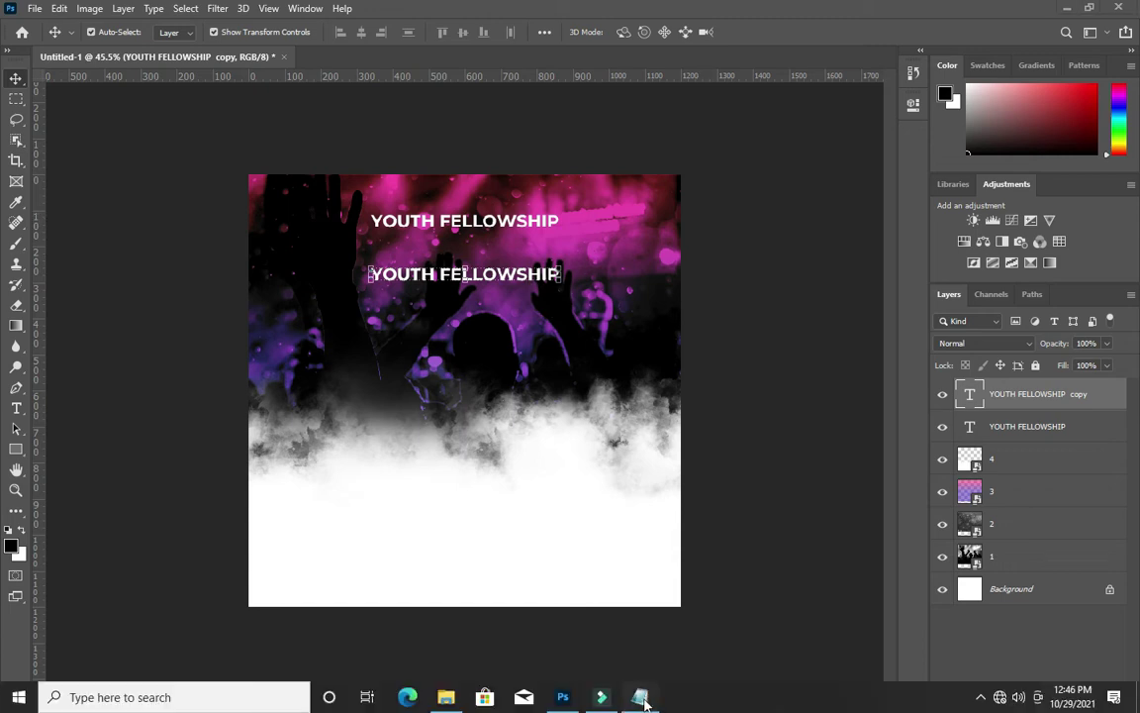
# Step: Select the 'All Belivers Ministry' line in the Notepad notes, then return to Photoshop
pyautogui.click(579, 697)
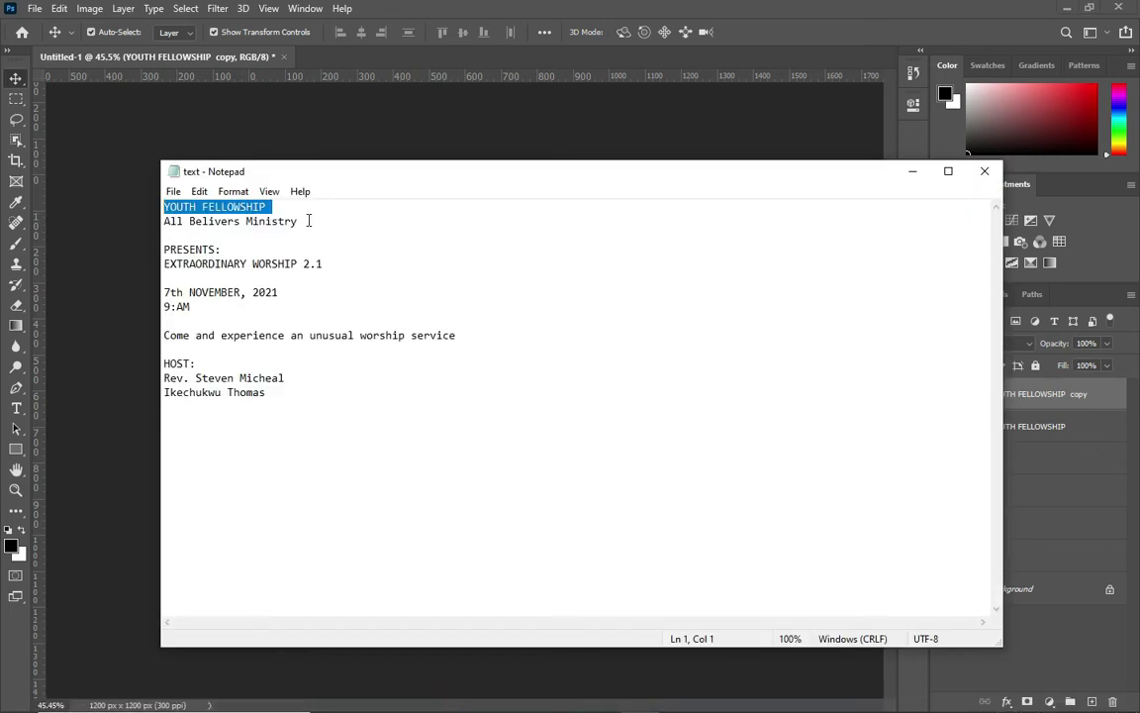
pyautogui.moveTo(300, 221); pyautogui.dragTo(164, 222)
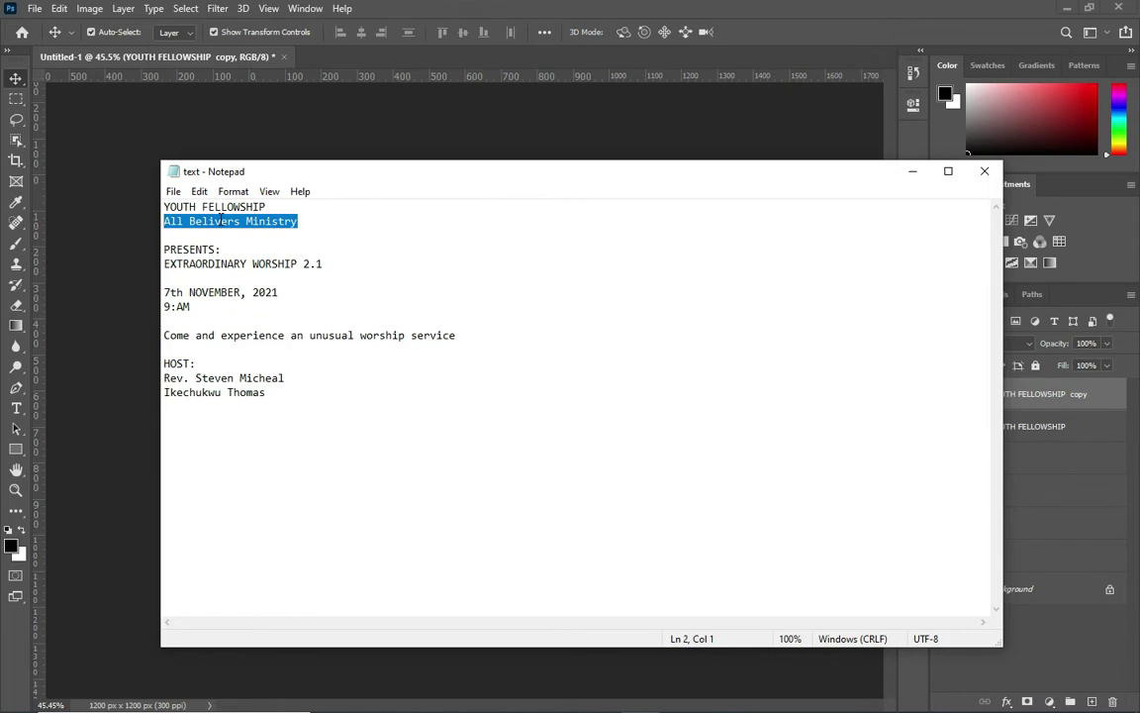
pyautogui.click(911, 171)
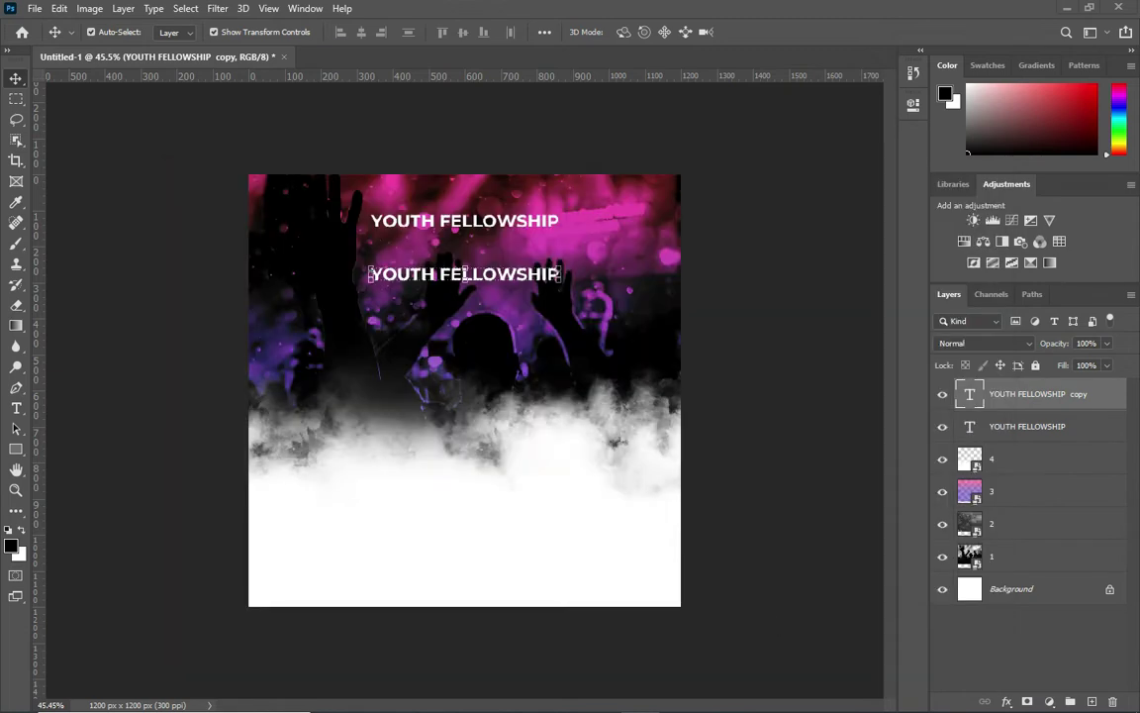
pyautogui.click(643, 698)
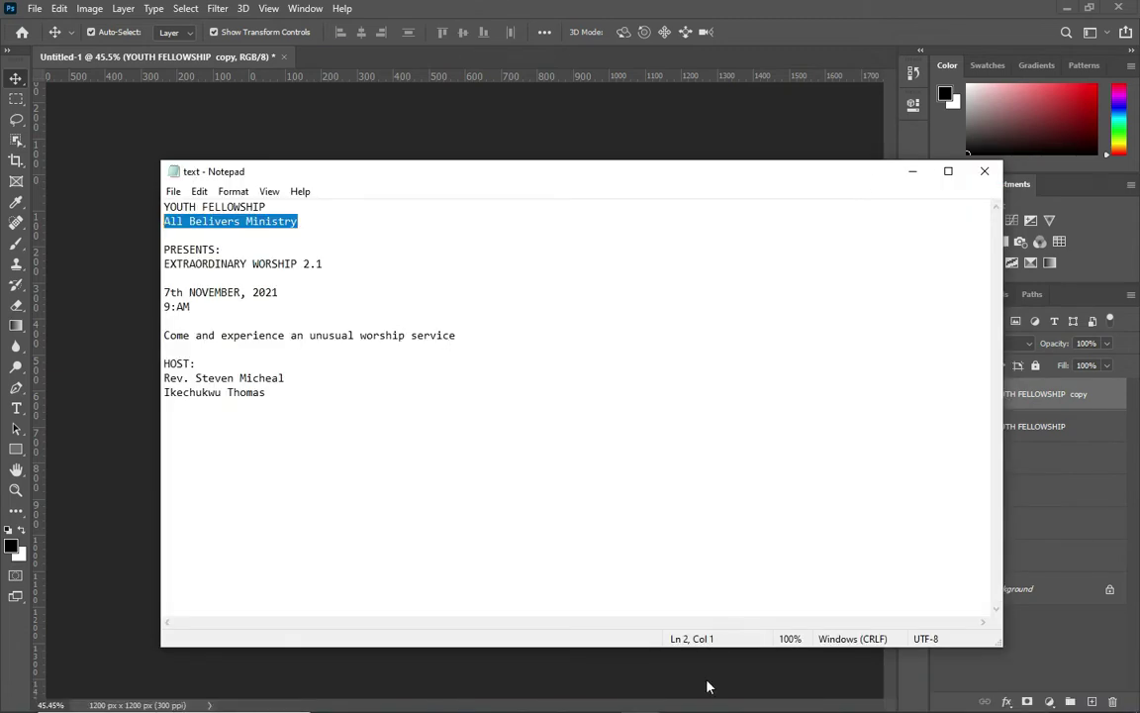
pyautogui.click(911, 171)
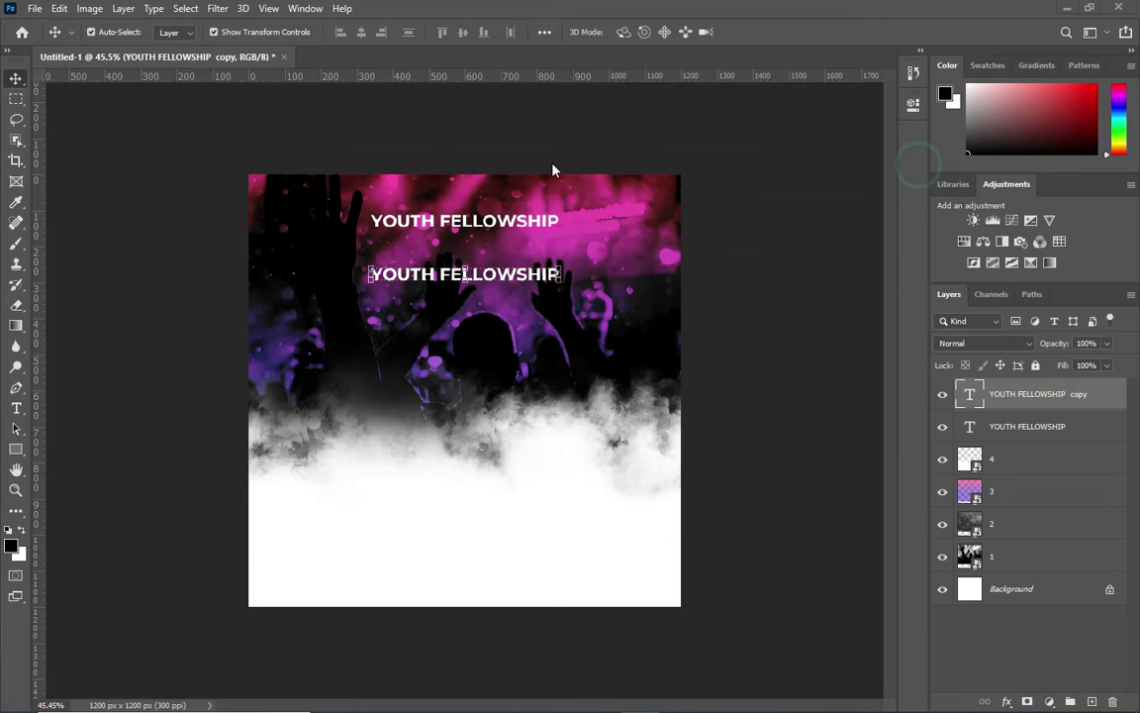
# Step: Duplicate the top title layer with Ctrl+J and place the copy just beneath it
pyautogui.click(522, 223)
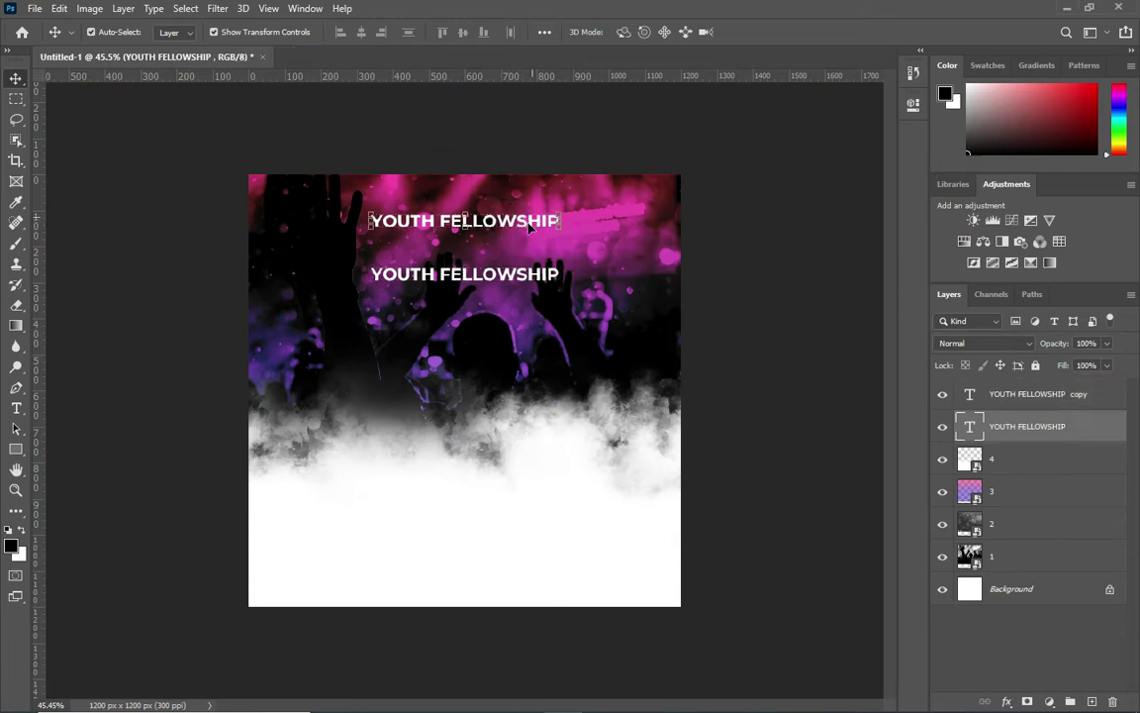
pyautogui.hotkey('ctrl', 'j')
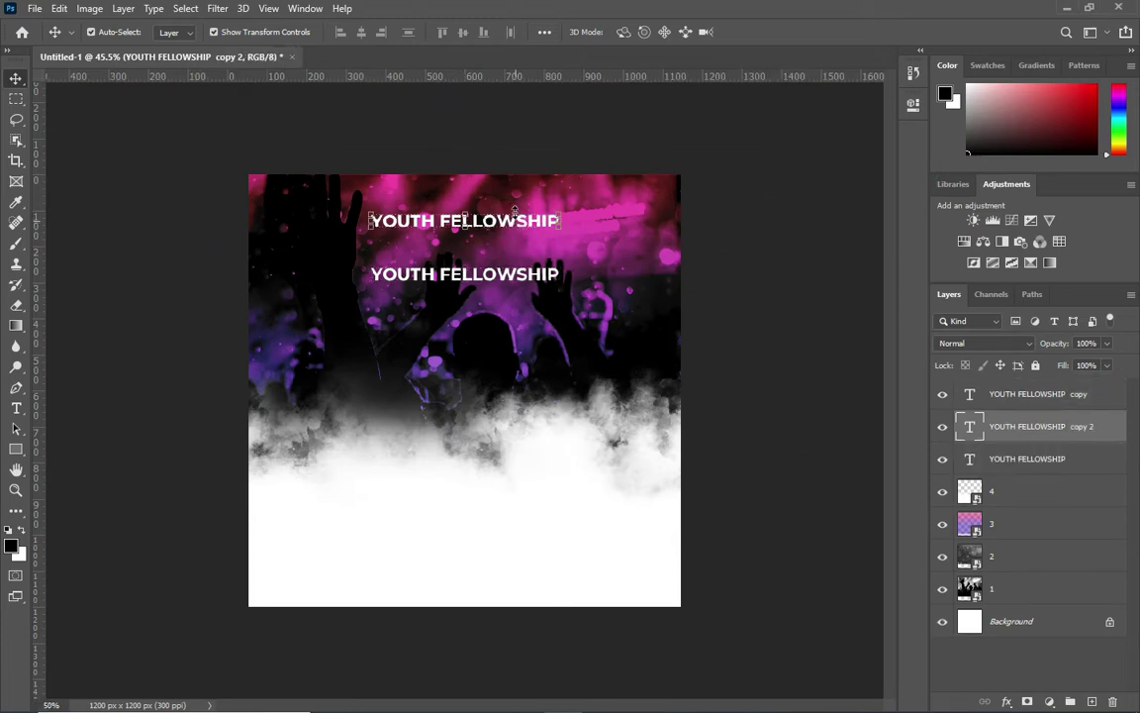
pyautogui.scroll(2, 524, 332)
pyautogui.moveTo(510, 200)
pyautogui.mouseDown()
pyautogui.moveTo(510, 220)
pyautogui.moveTo(505, 208)
pyautogui.mouseUp()
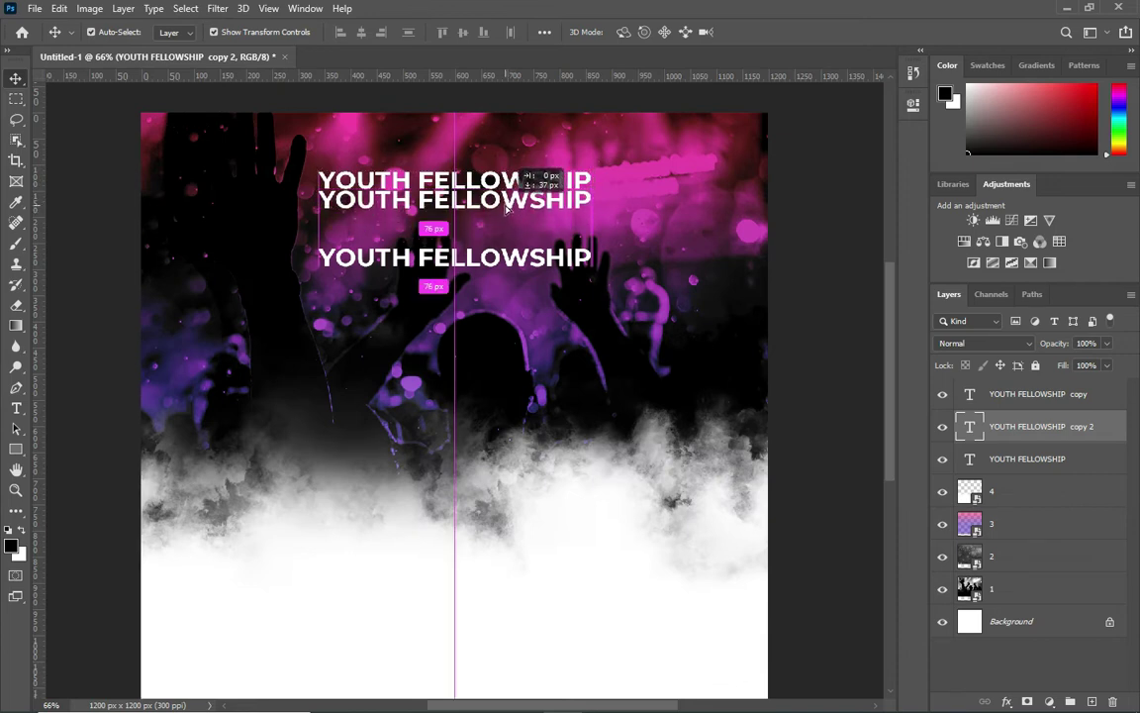
pyautogui.moveTo(506, 208); pyautogui.dragTo(500, 204)
pyautogui.doubleClick(500, 201)
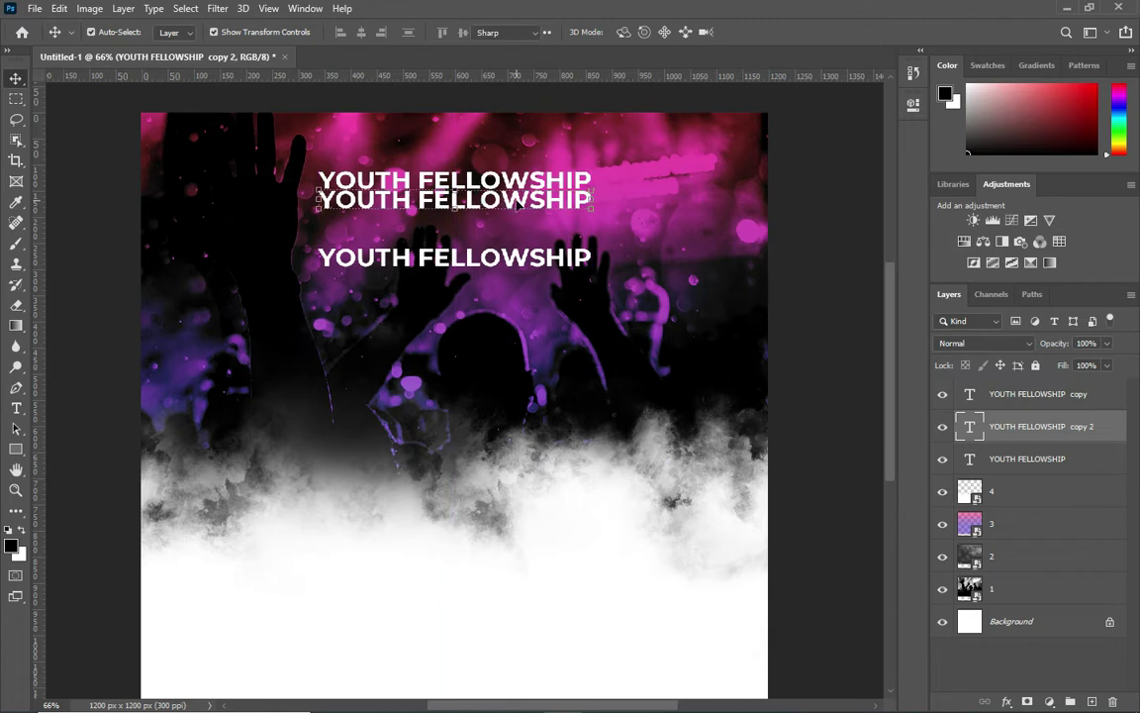
pyautogui.press('Escape')
pyautogui.hotkey('ctrl', 'a')
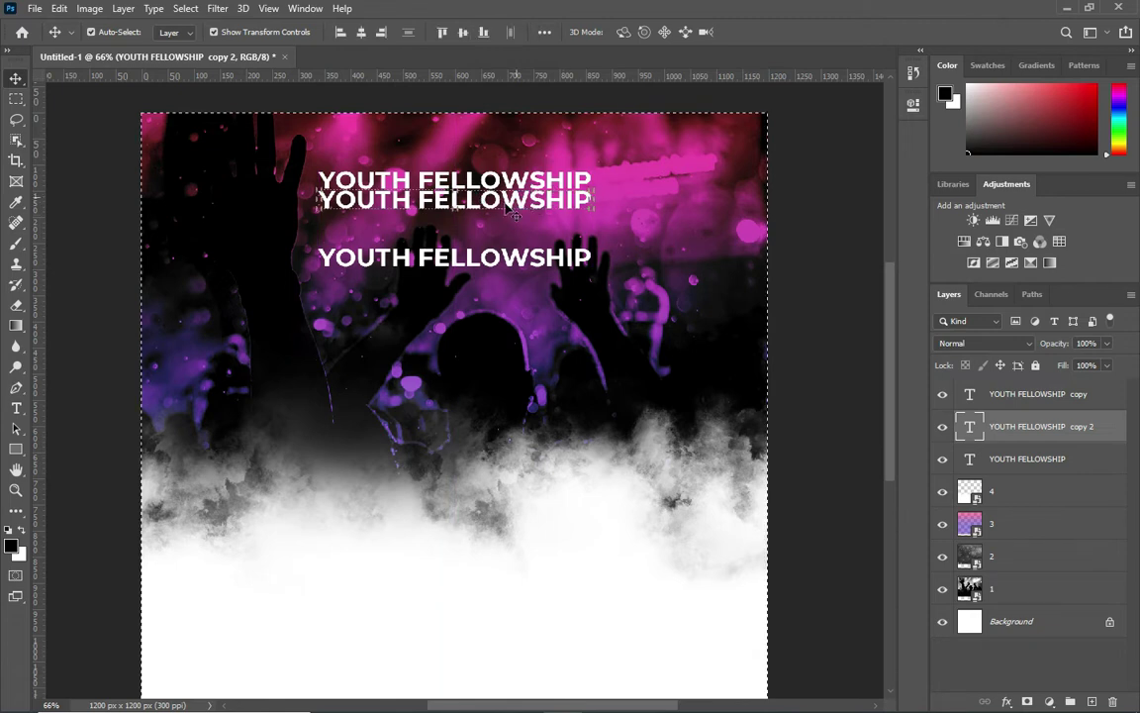
pyautogui.hotkey('ctrl', 'd')
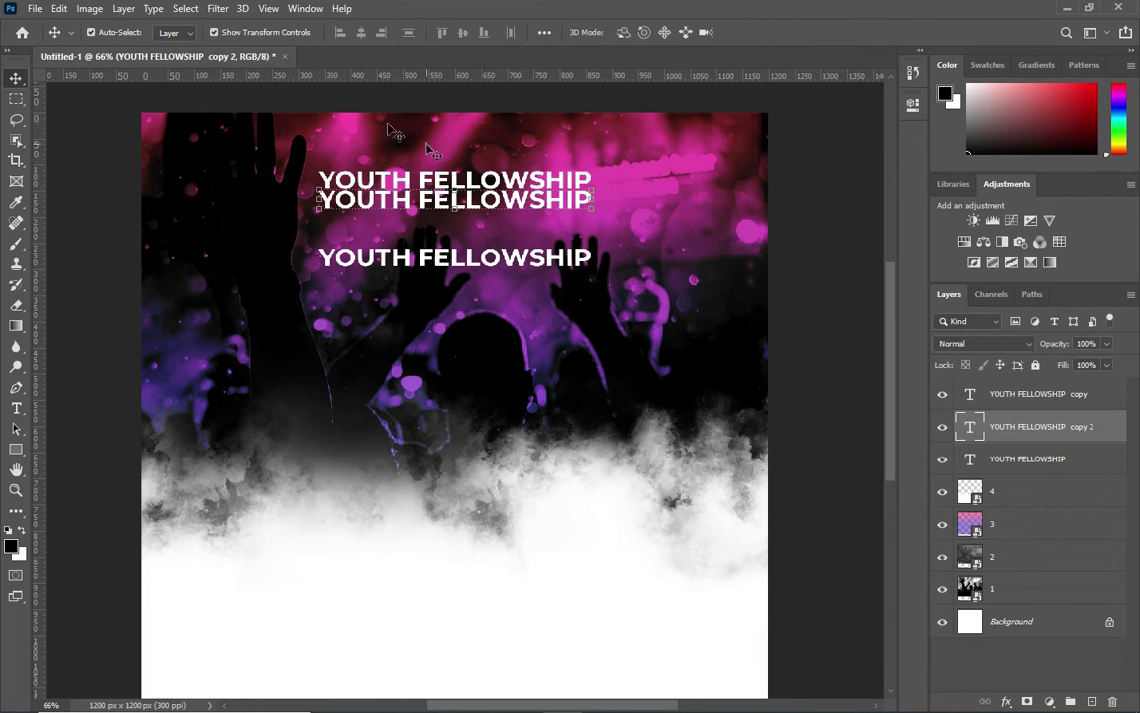
# Step: Replace the copy's text with 'All Belivers Ministry' and commit it
pyautogui.click(418, 274)
pyautogui.click(402, 191)
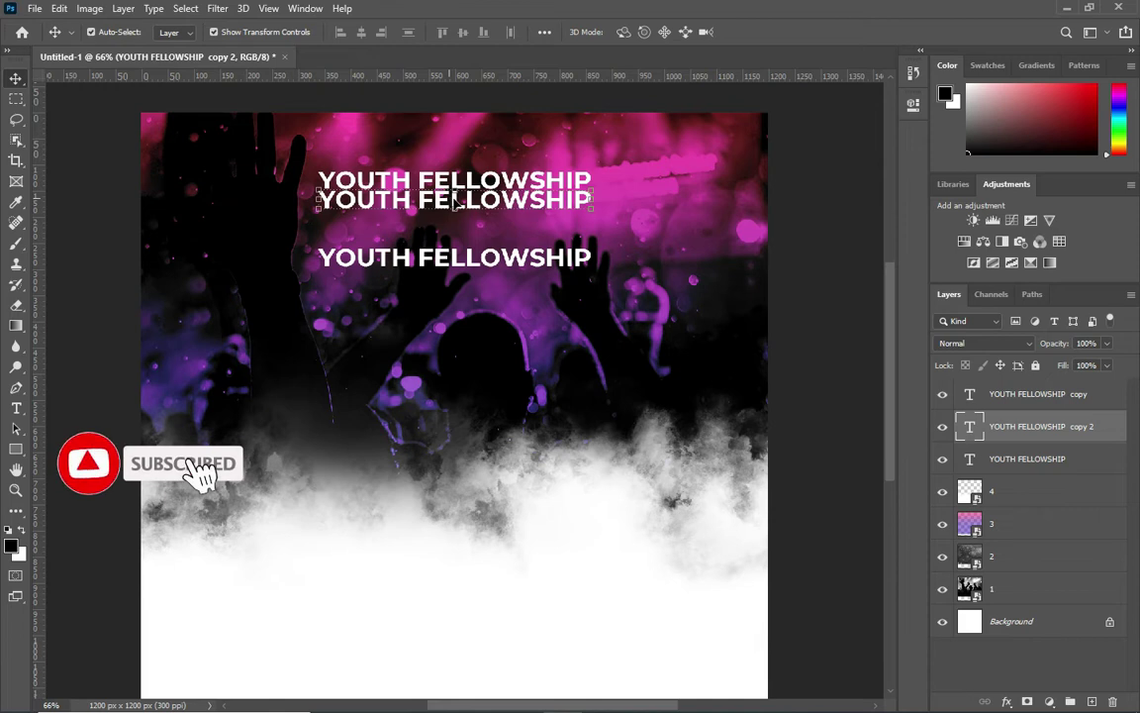
pyautogui.doubleClick(481, 201)
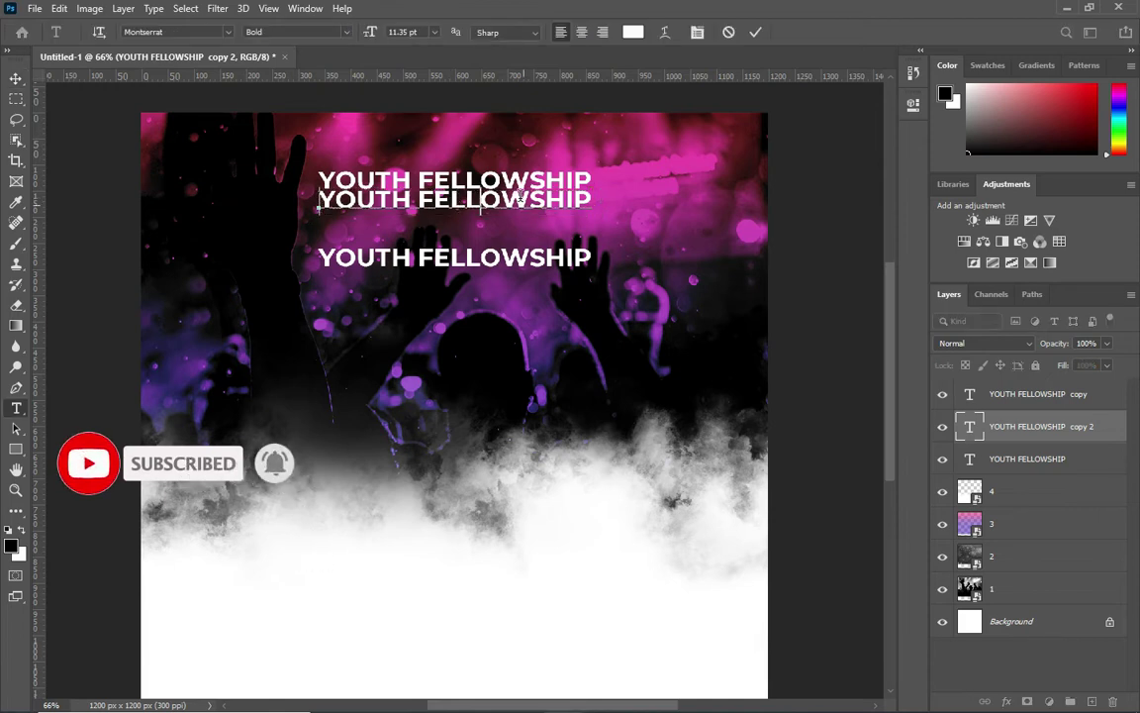
pyautogui.hotkey('ctrl', 'a')
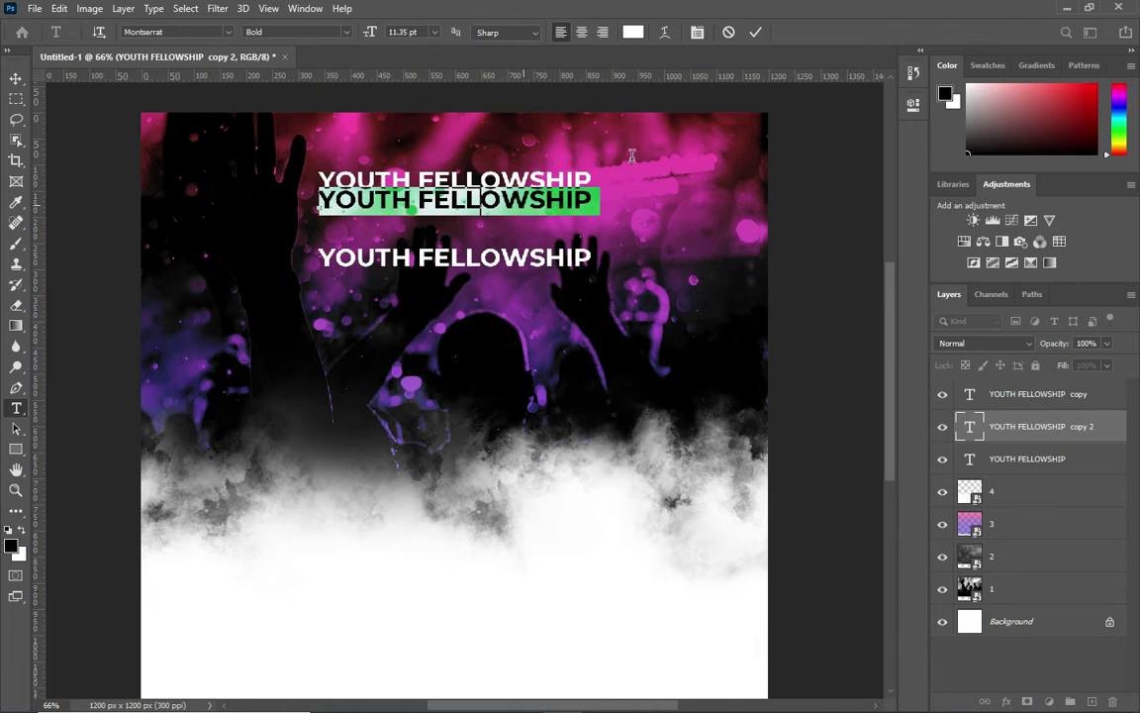
pyautogui.click(755, 32)
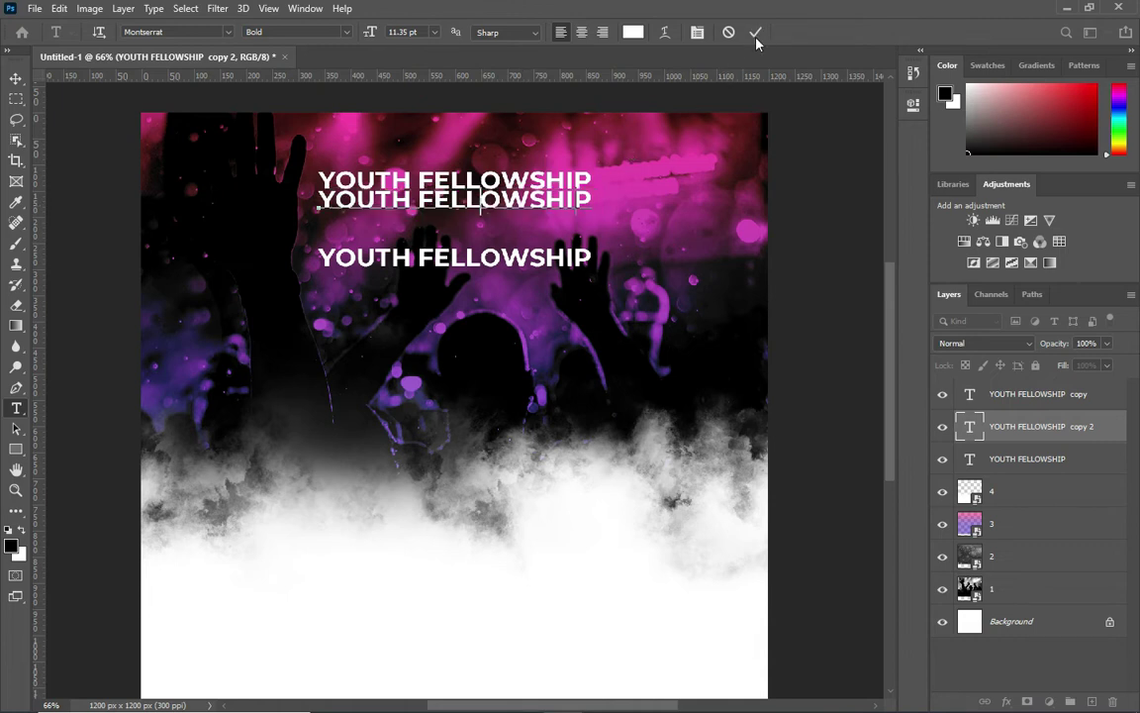
pyautogui.write('All Belivers Ministry')
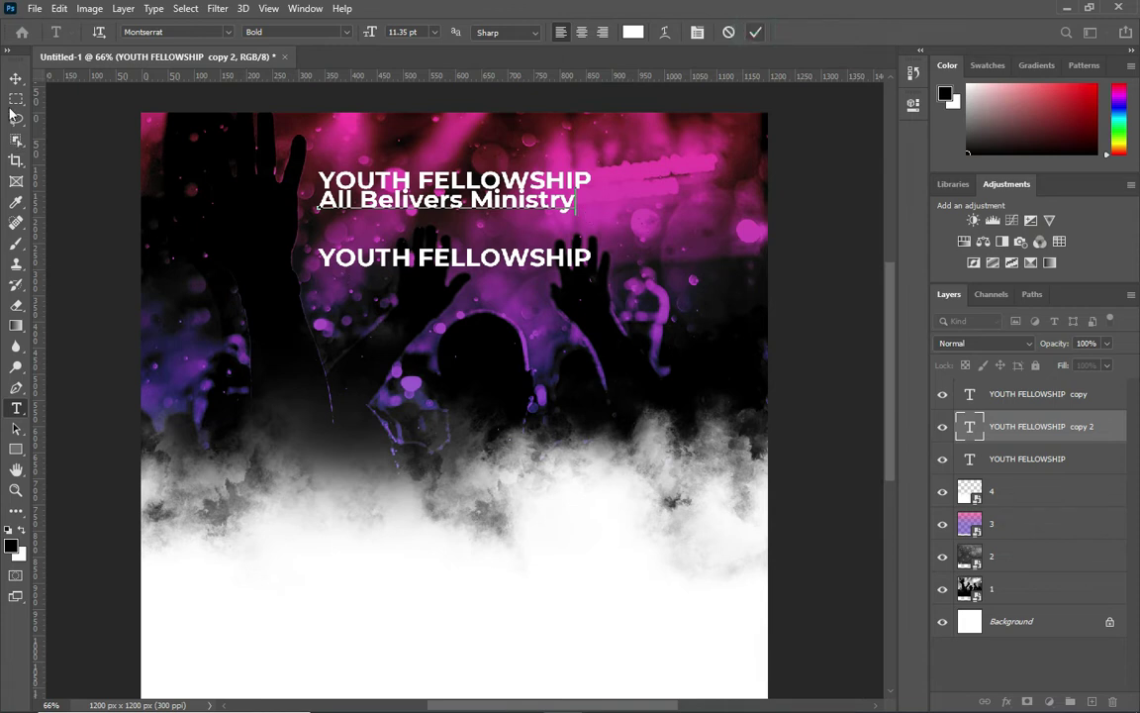
pyautogui.click(15, 79)
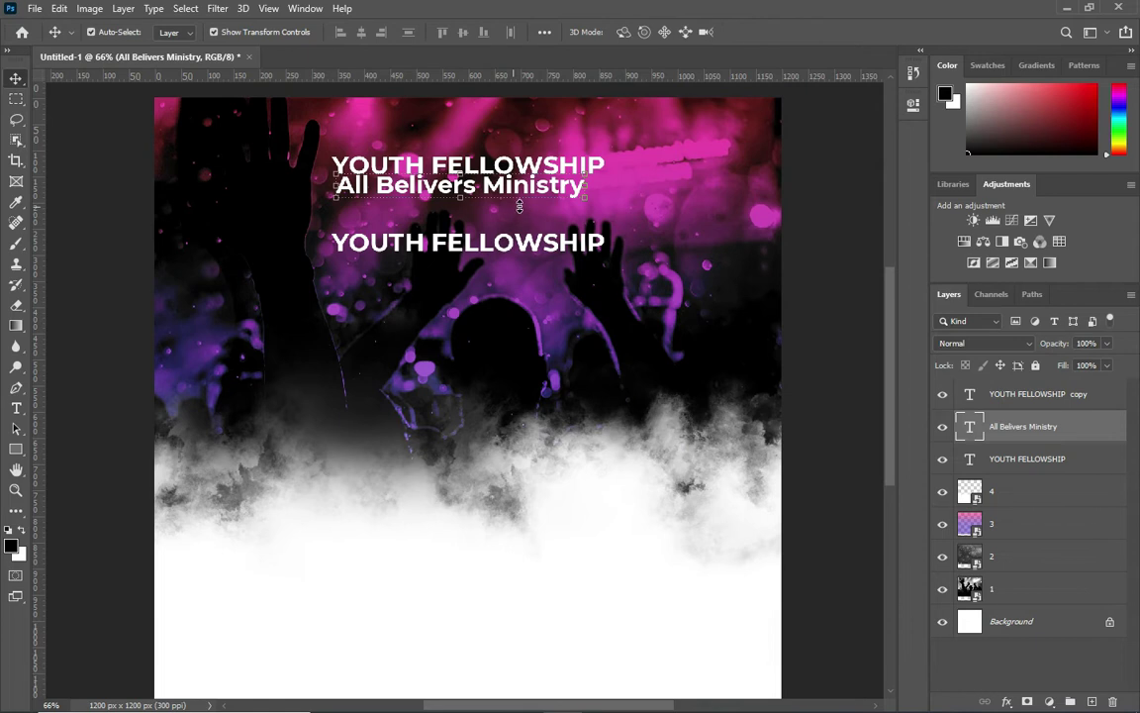
# Step: Centre the All Belivers Ministry line horizontally and shrink it to about 83%
pyautogui.hotkey('ctrl', 'a')
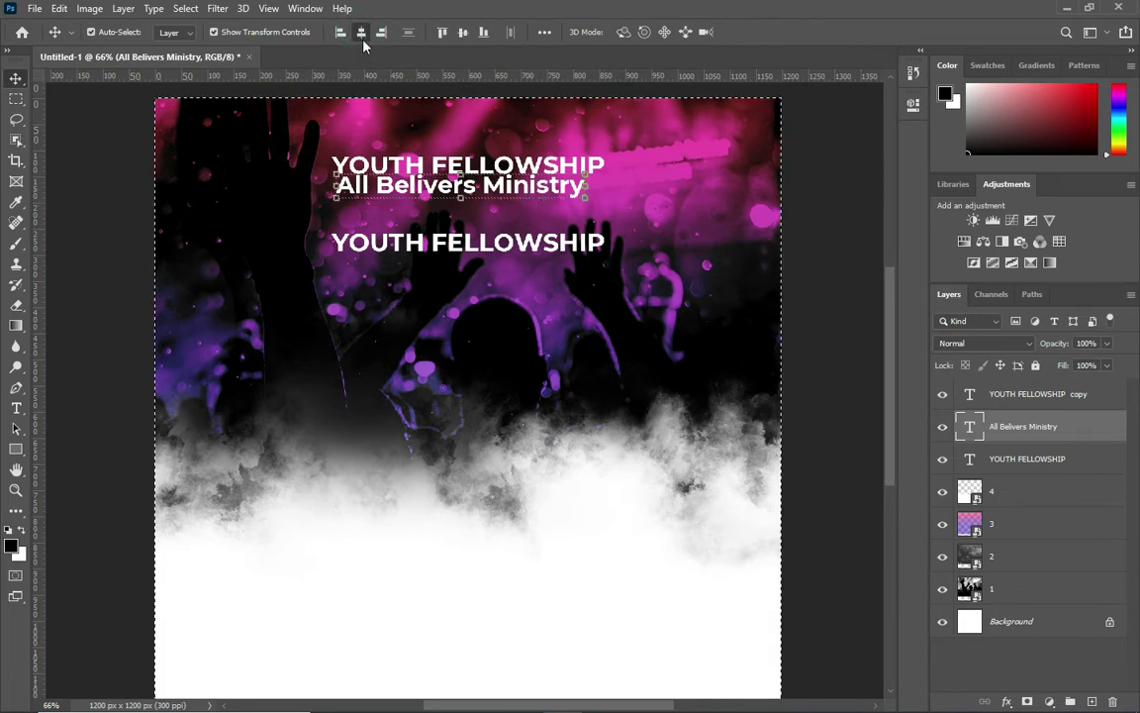
pyautogui.click(362, 33)
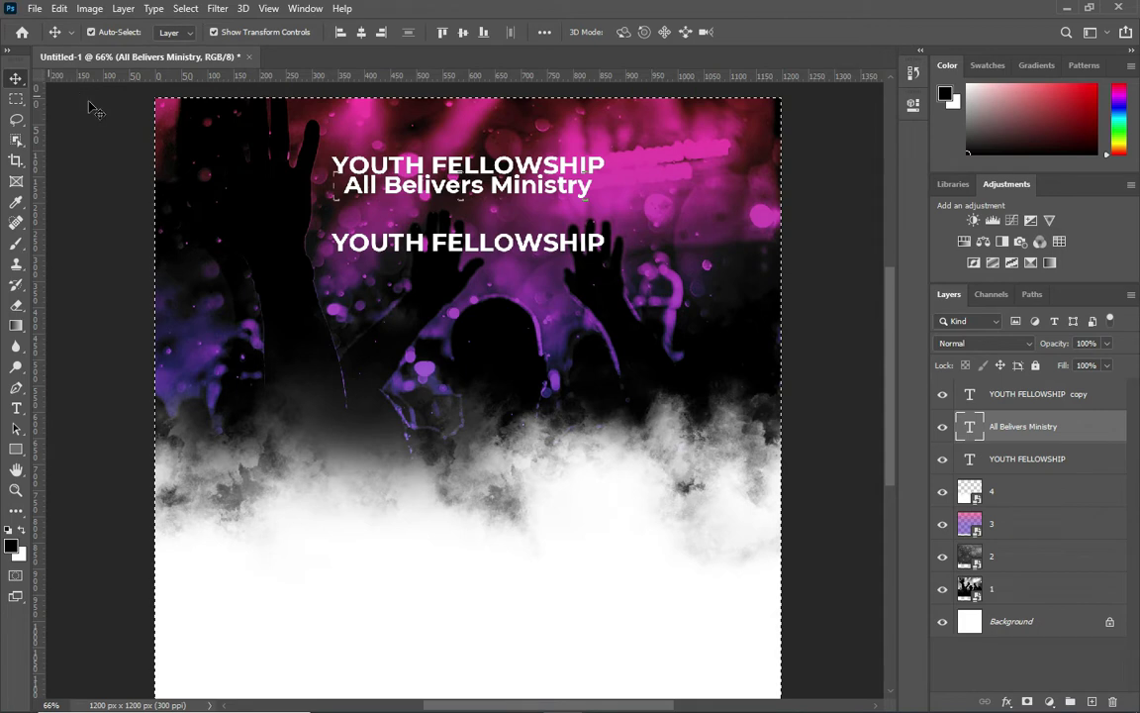
pyautogui.hotkey('ctrl', 'd')
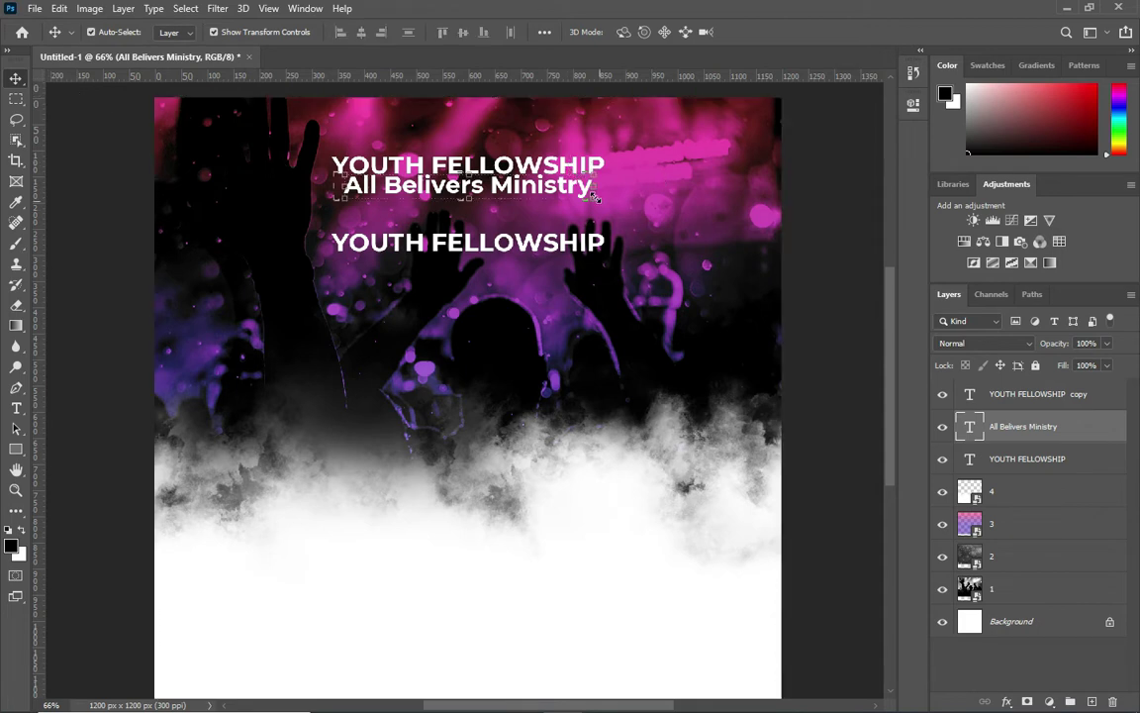
pyautogui.hotkey('ctrl', 't')
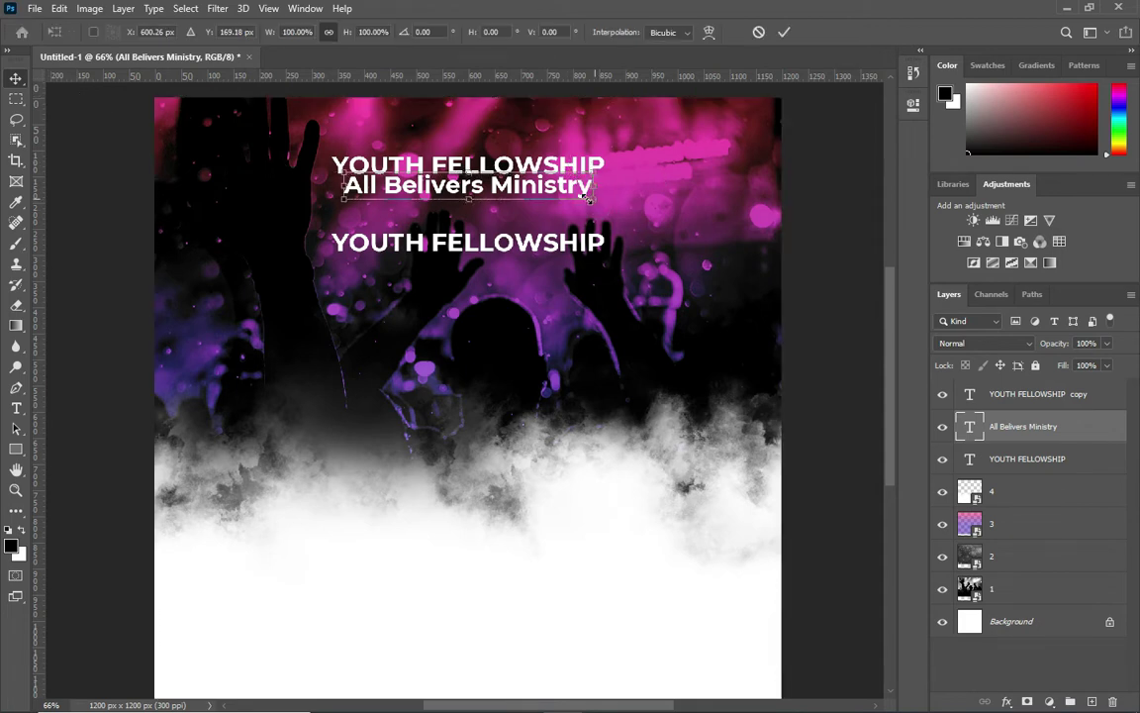
pyautogui.moveTo(583, 197); pyautogui.dragTo(571, 194)
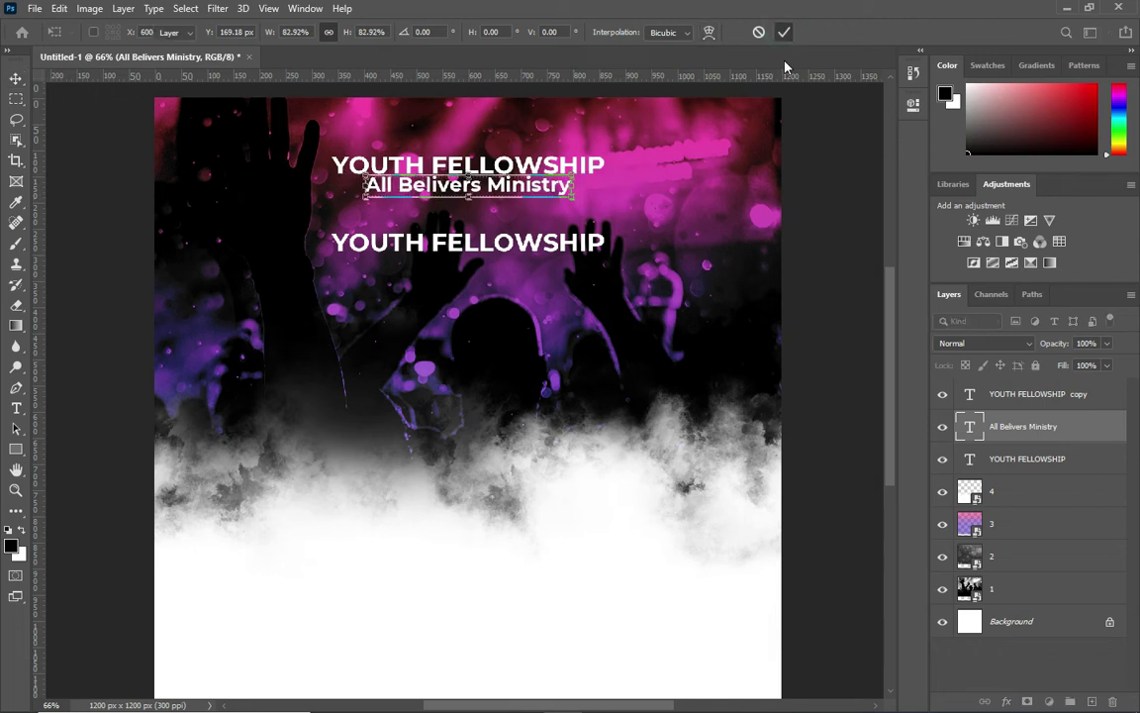
pyautogui.click(784, 32)
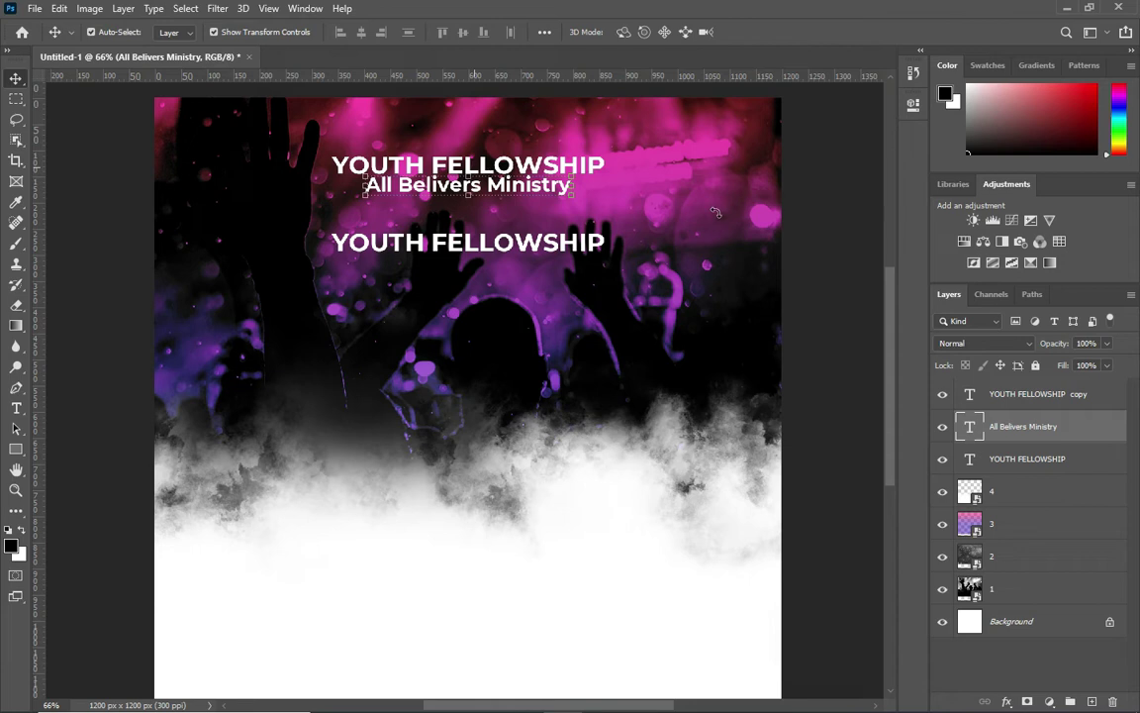
# Step: Turn on All Caps for the ministry line in the text Properties
pyautogui.click(913, 103)
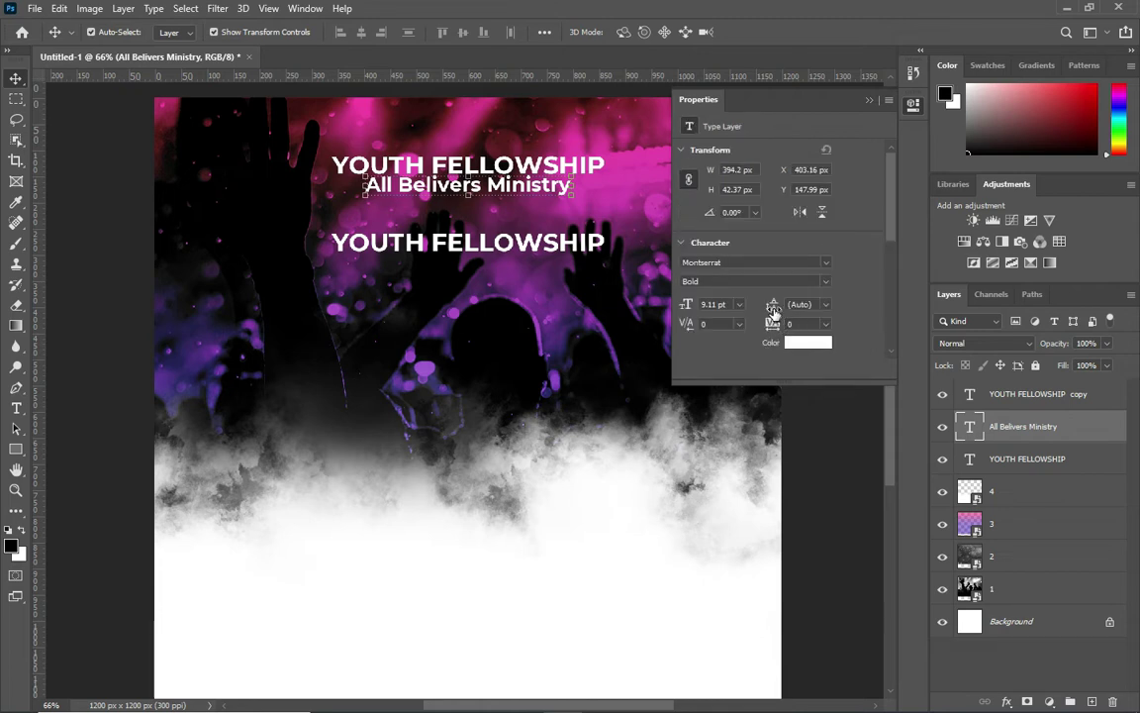
pyautogui.moveTo(894, 279); pyautogui.dragTo(891, 317)
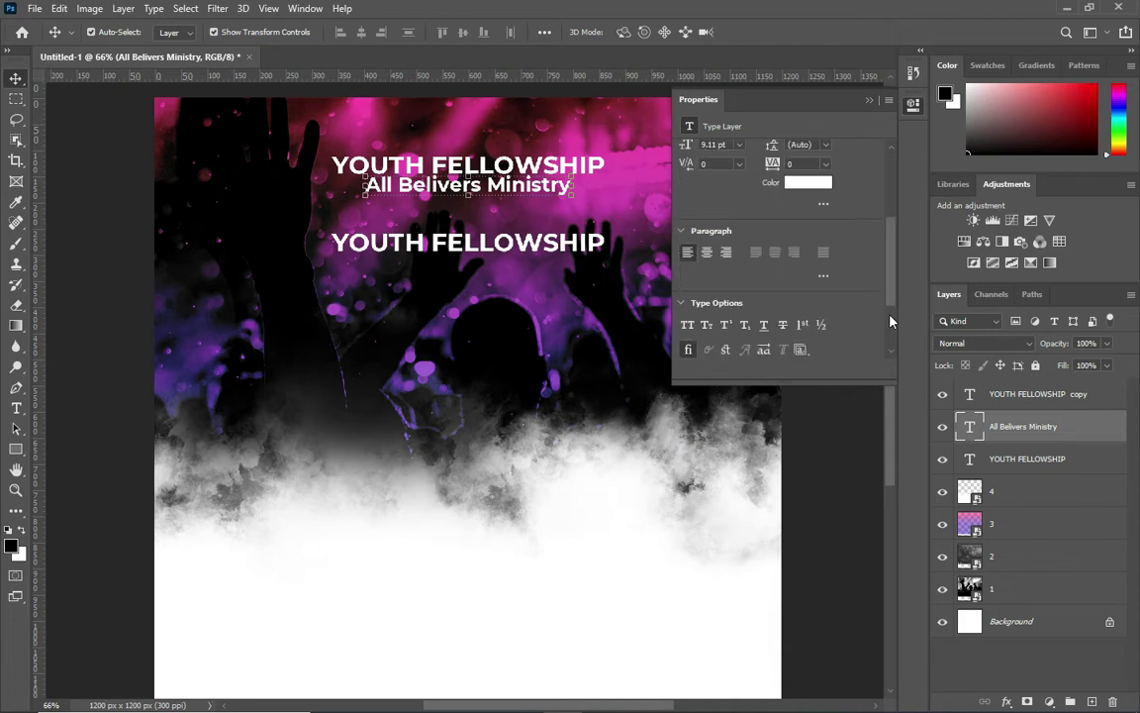
pyautogui.click(687, 256)
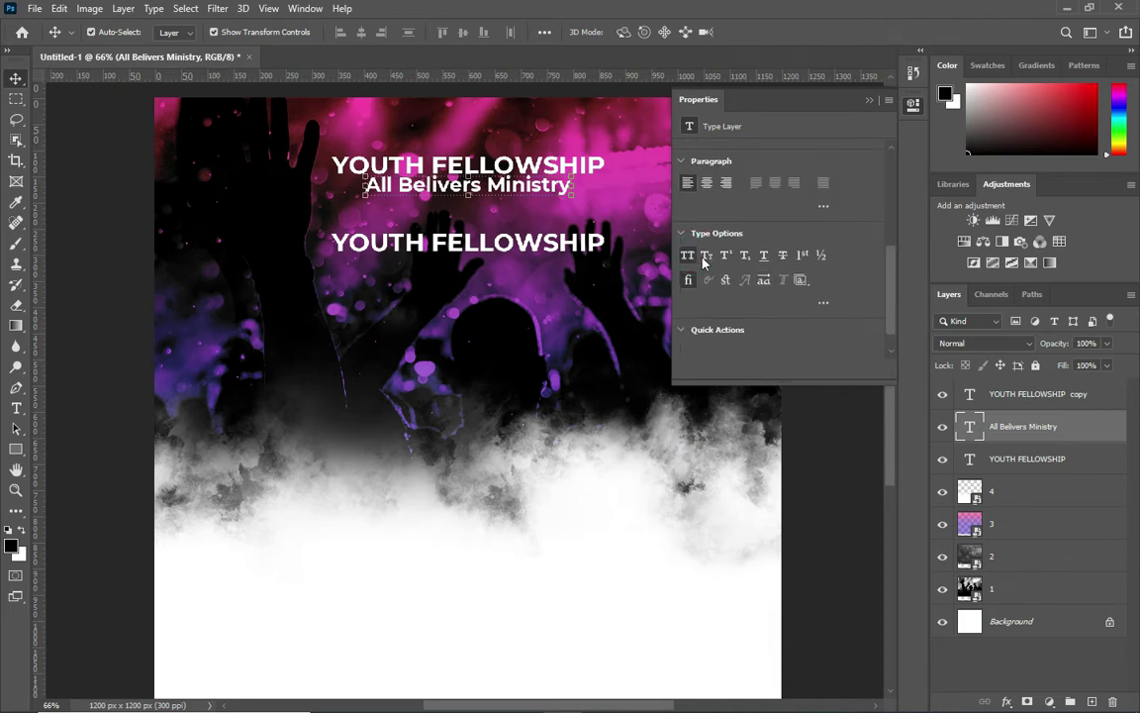
pyautogui.click(869, 100)
# Step: Move the ministry line under the heading, enlarge it to about 132%, and recentre it horizontally
pyautogui.moveTo(561, 189)
pyautogui.mouseDown()
pyautogui.moveTo(532, 196)
pyautogui.moveTo(627, 210)
pyautogui.mouseUp()
pyautogui.hotkey('ctrl', 't')
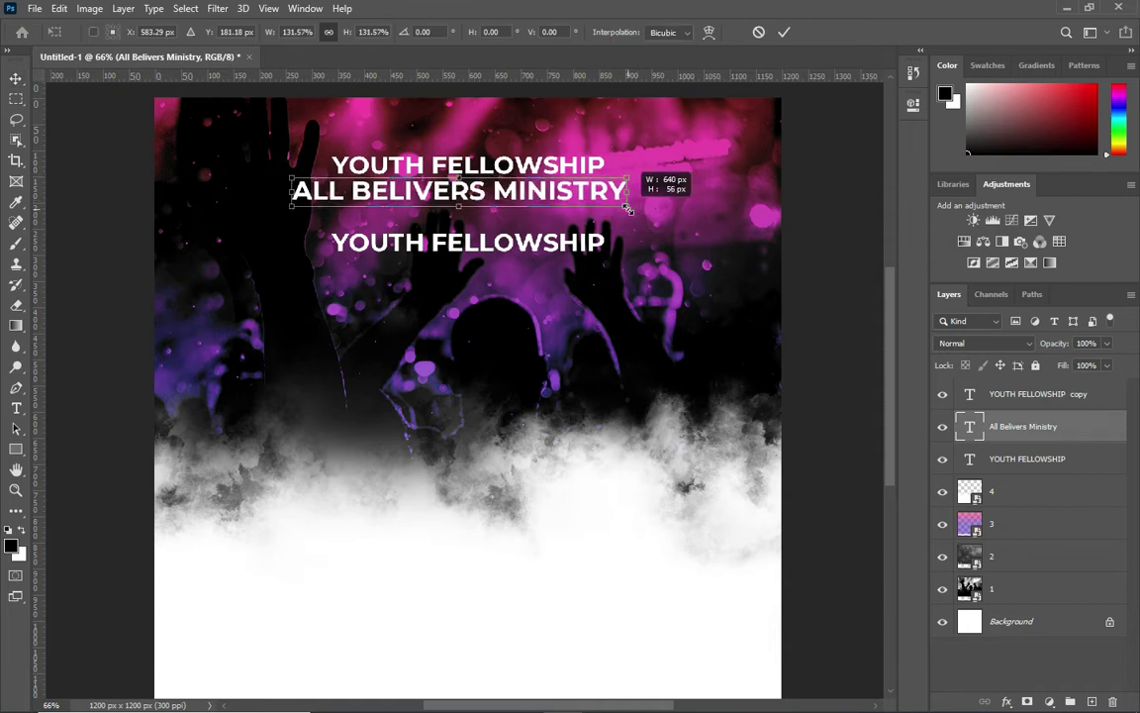
pyautogui.moveTo(628, 210); pyautogui.dragTo(629, 211)
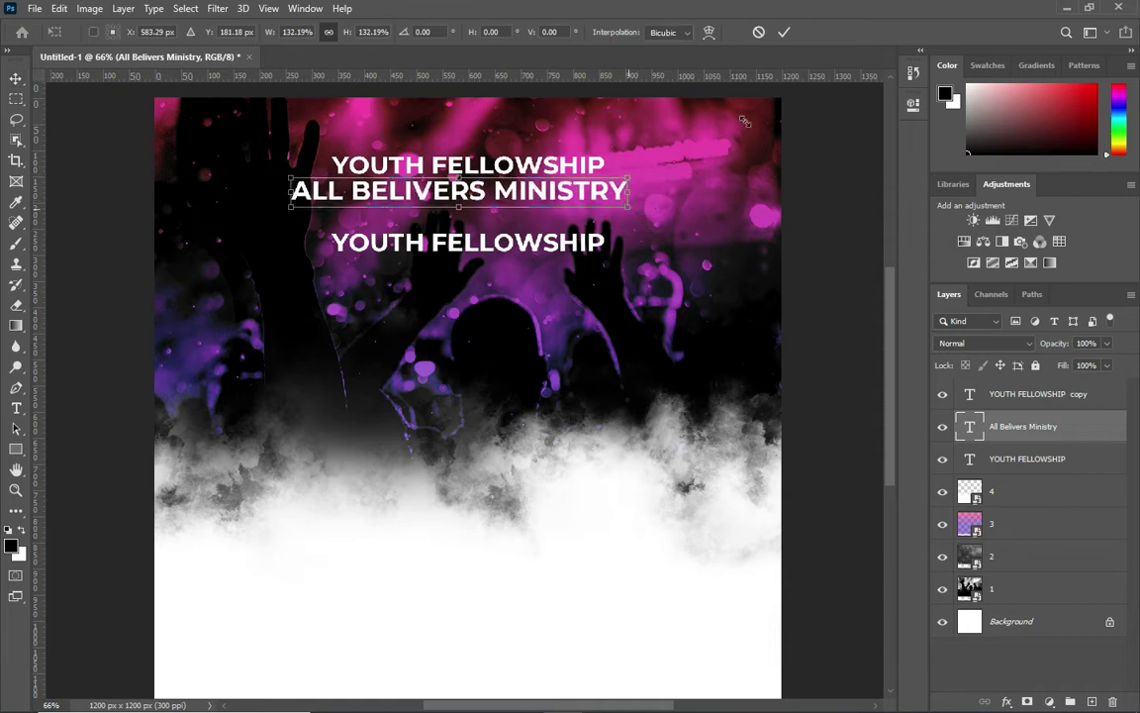
pyautogui.press('Return')
pyautogui.hotkey('ctrl', 'a')
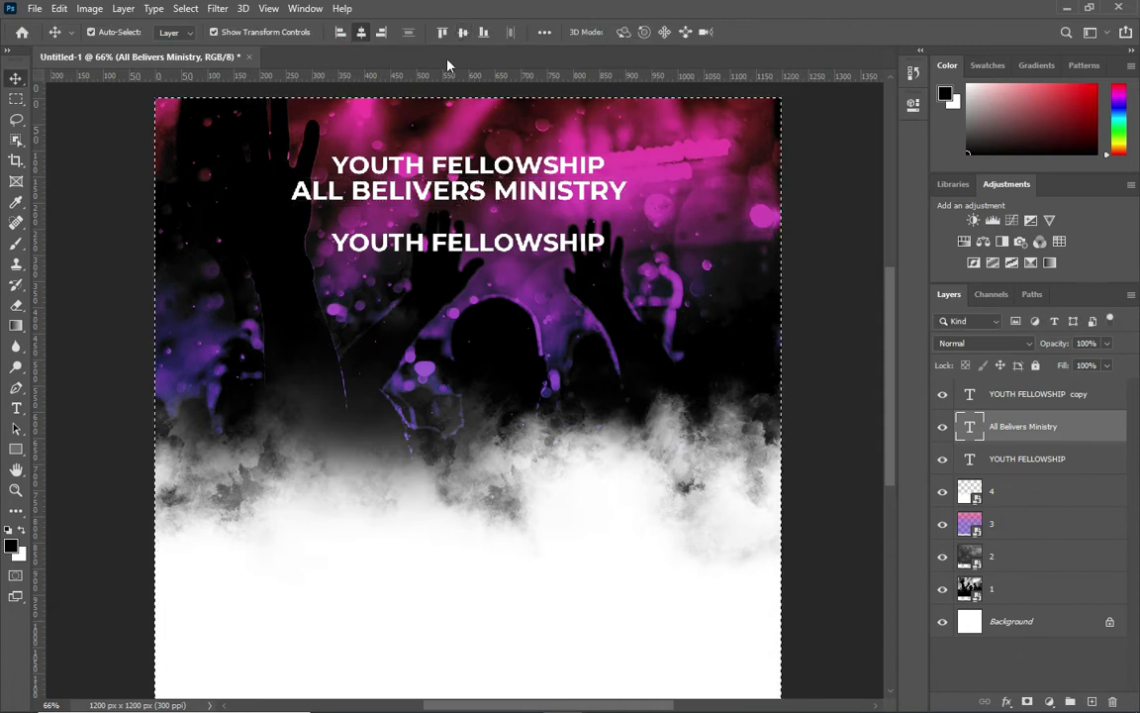
pyautogui.click(359, 33)
# Step: Fit the flyer on screen and nudge the ministry line up slightly
pyautogui.hotkey('ctrl', 'd')
pyautogui.hotkey('ctrl', '0')
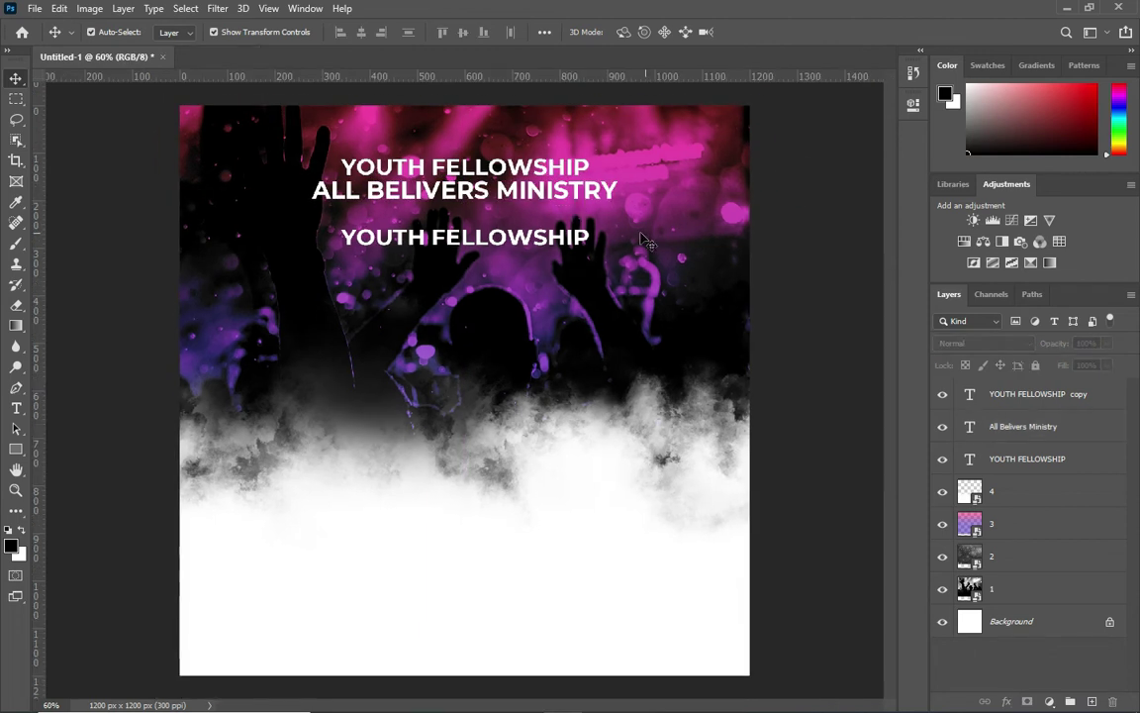
pyautogui.click(564, 196)
pyautogui.press('Up')
pyautogui.press('Up')
pyautogui.press('Up')
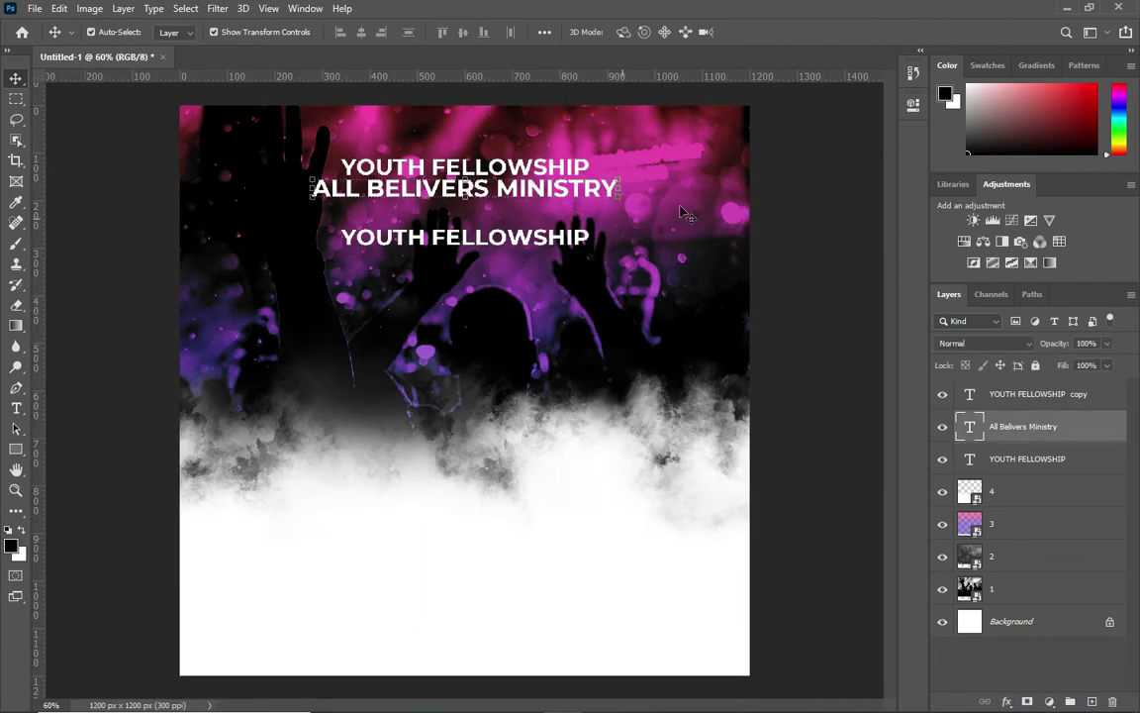
pyautogui.click(831, 297)
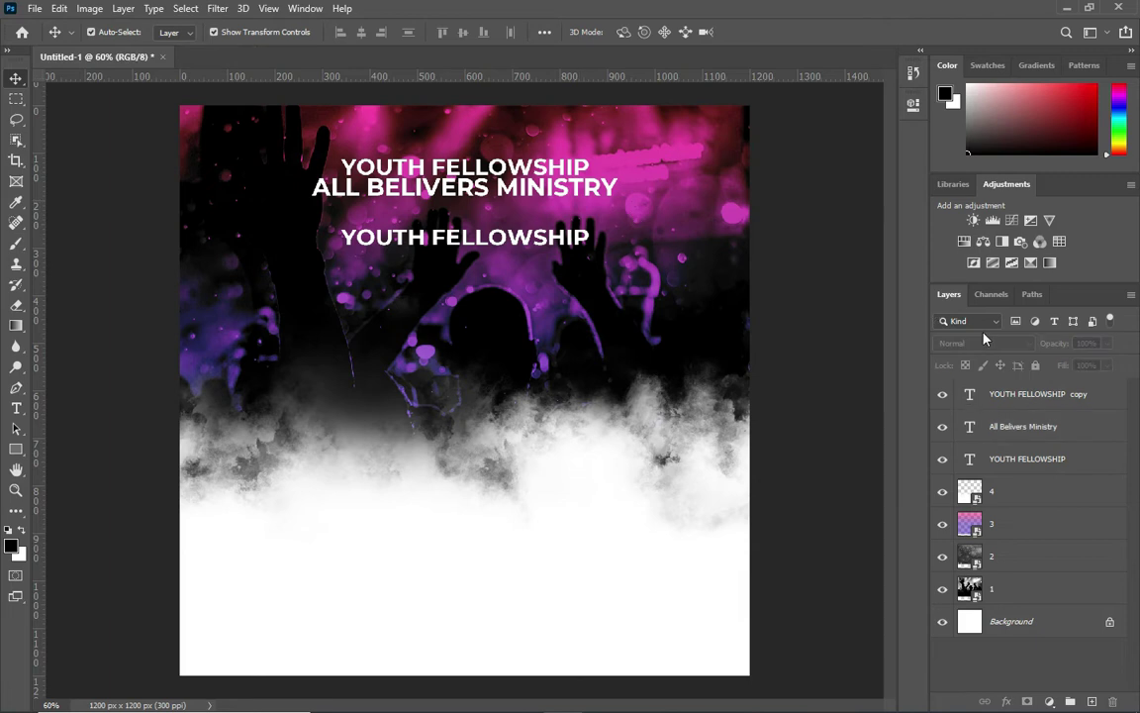
# Step: Scale all three title text layers down slightly together
pyautogui.click(1002, 394)
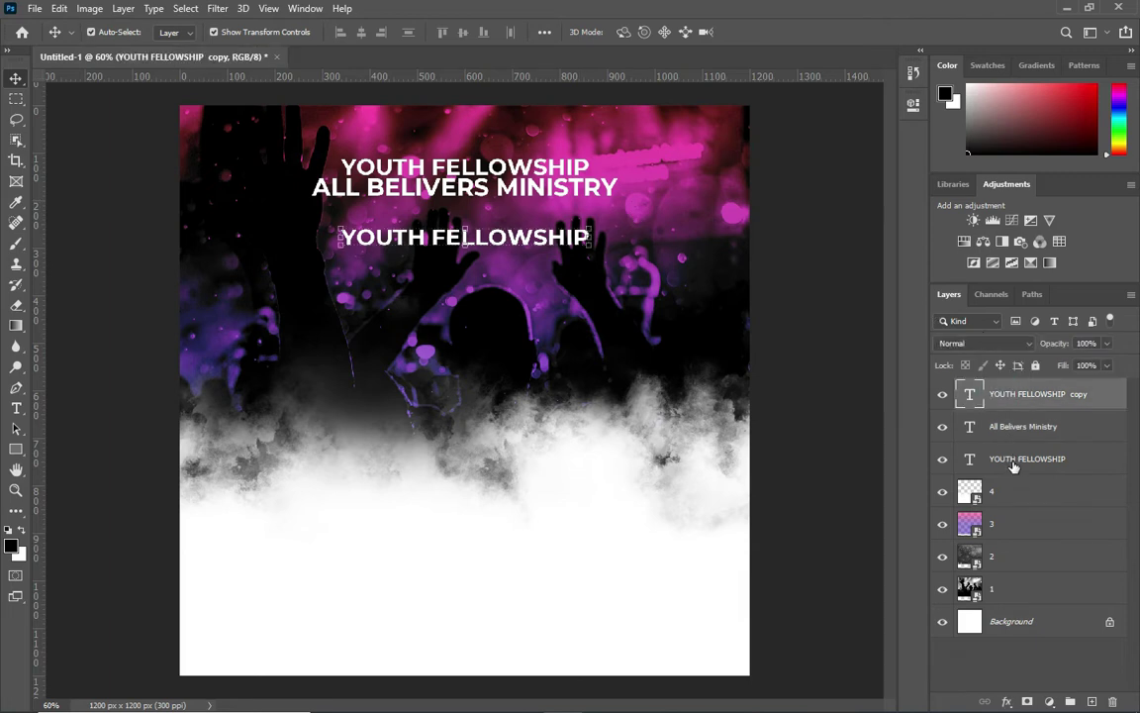
pyautogui.keyDown('shift'); pyautogui.click(1012, 461); pyautogui.keyUp('shift')
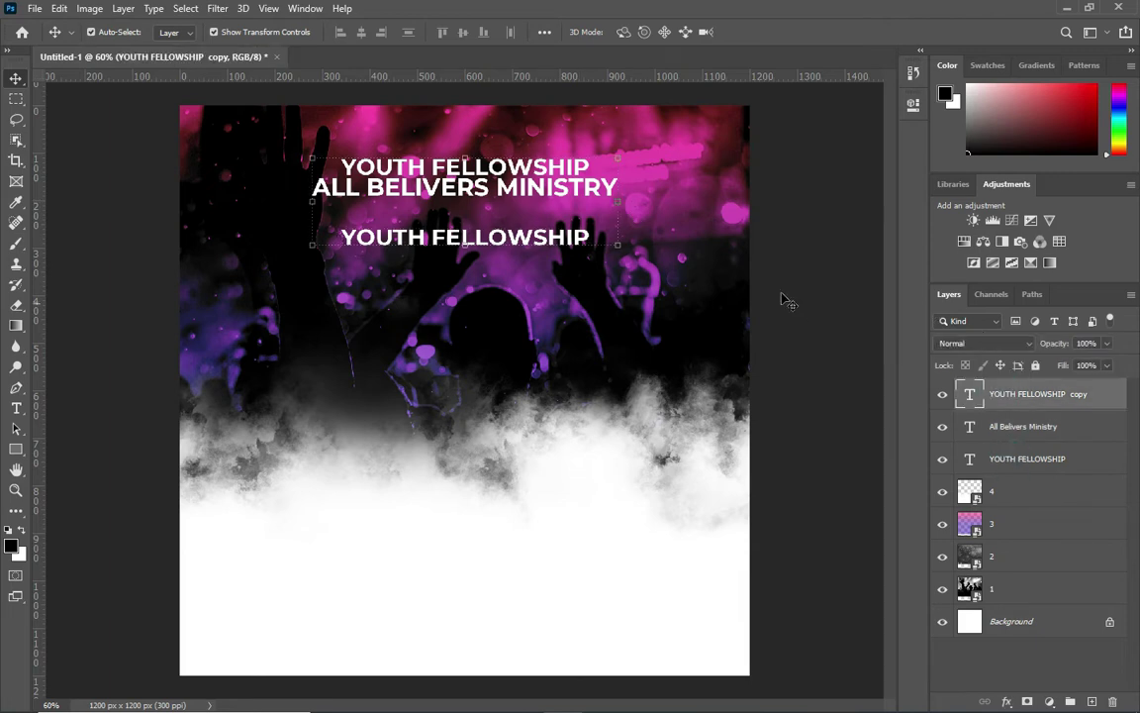
pyautogui.moveTo(620, 236); pyautogui.dragTo(582, 235)
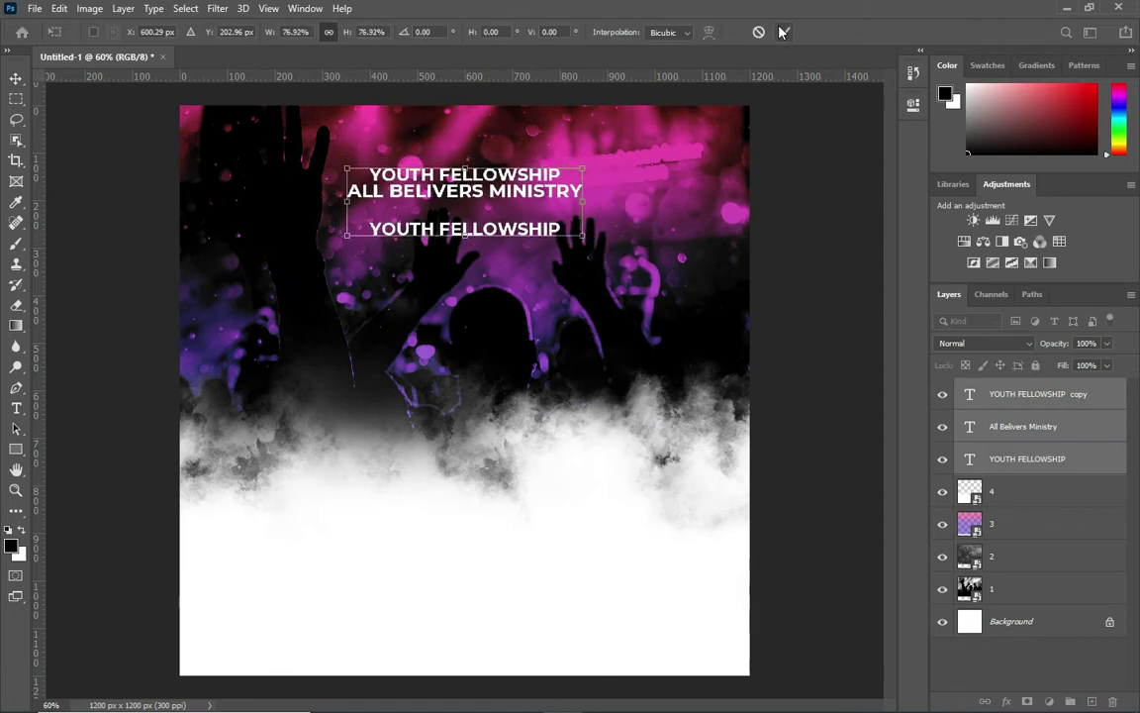
pyautogui.click(804, 163)
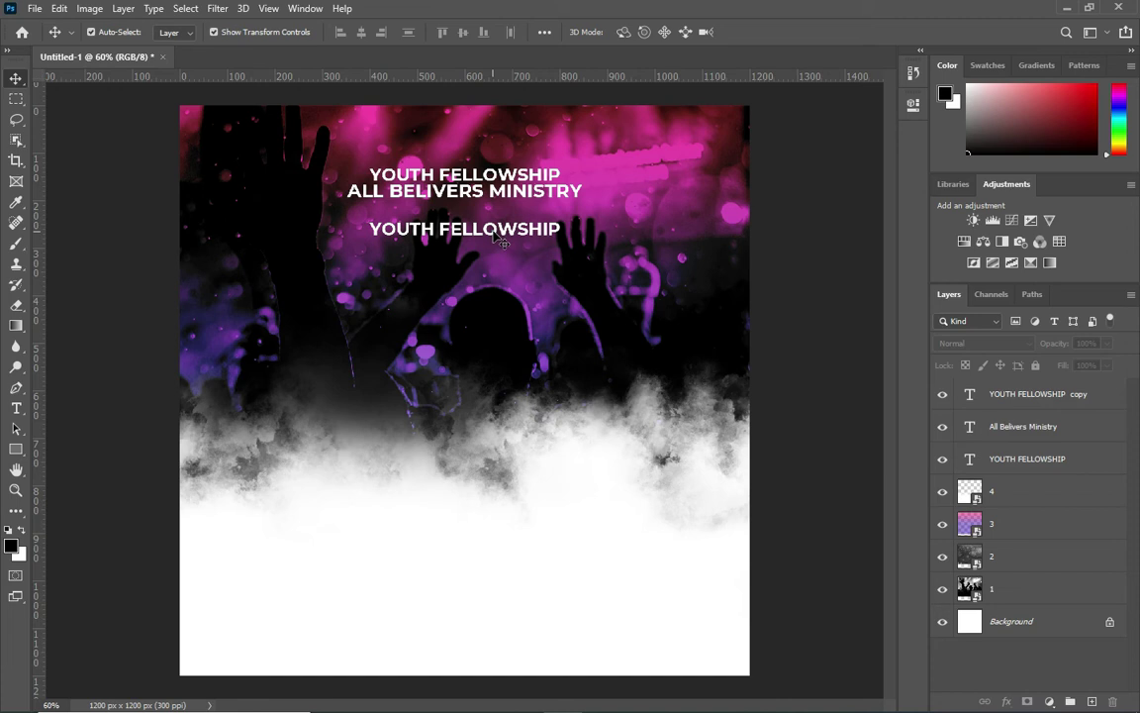
# Step: Shrink the lower YOUTH FELLOWSHIP line to about 66%, move it lower, and select its text
pyautogui.click(495, 230)
pyautogui.hotkey('ctrl', 't')
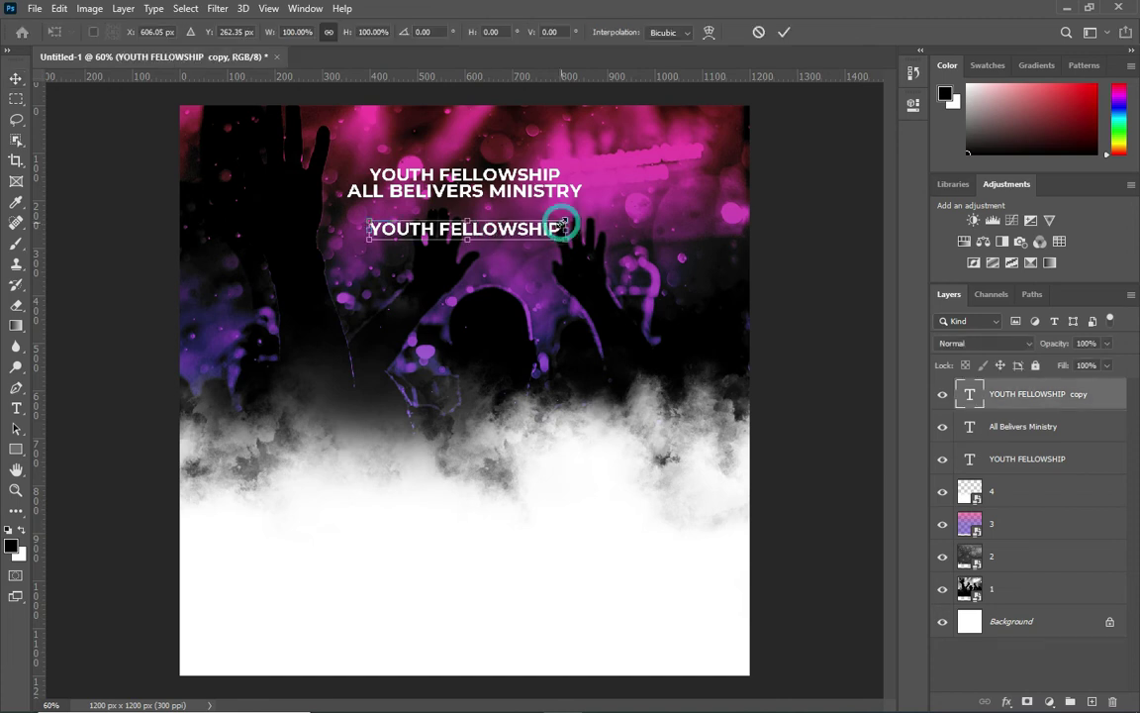
pyautogui.moveTo(563, 222); pyautogui.dragTo(536, 224)
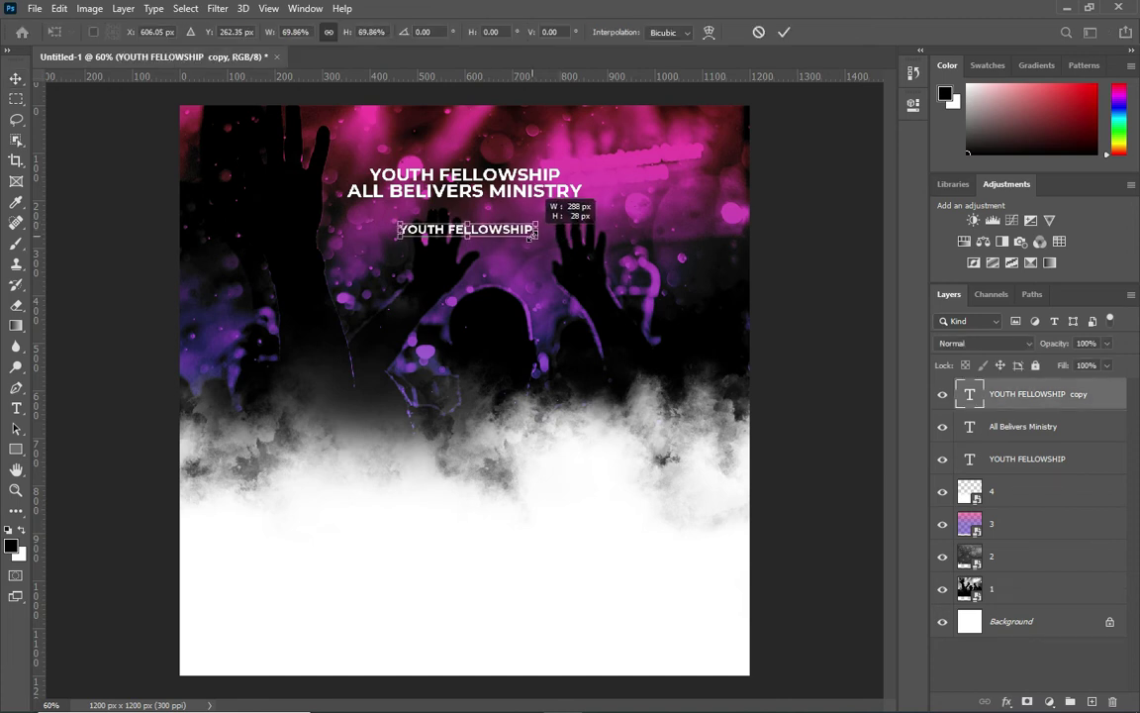
pyautogui.click(783, 31)
pyautogui.moveTo(488, 233); pyautogui.dragTo(490, 261)
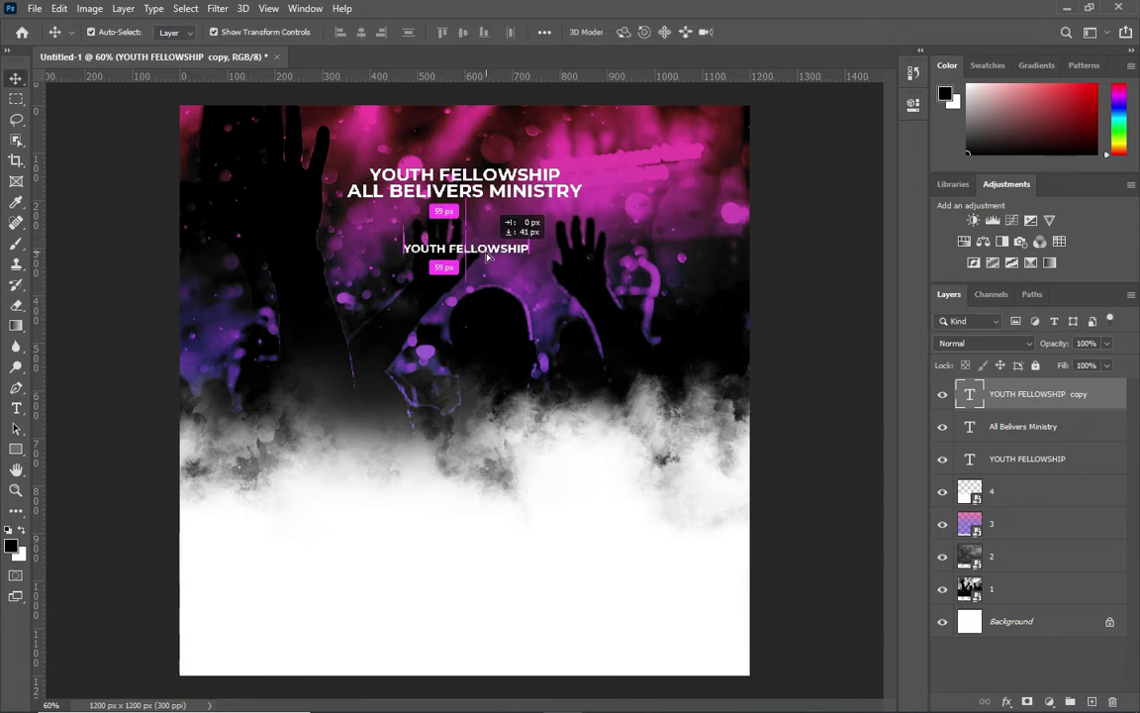
pyautogui.press('t')
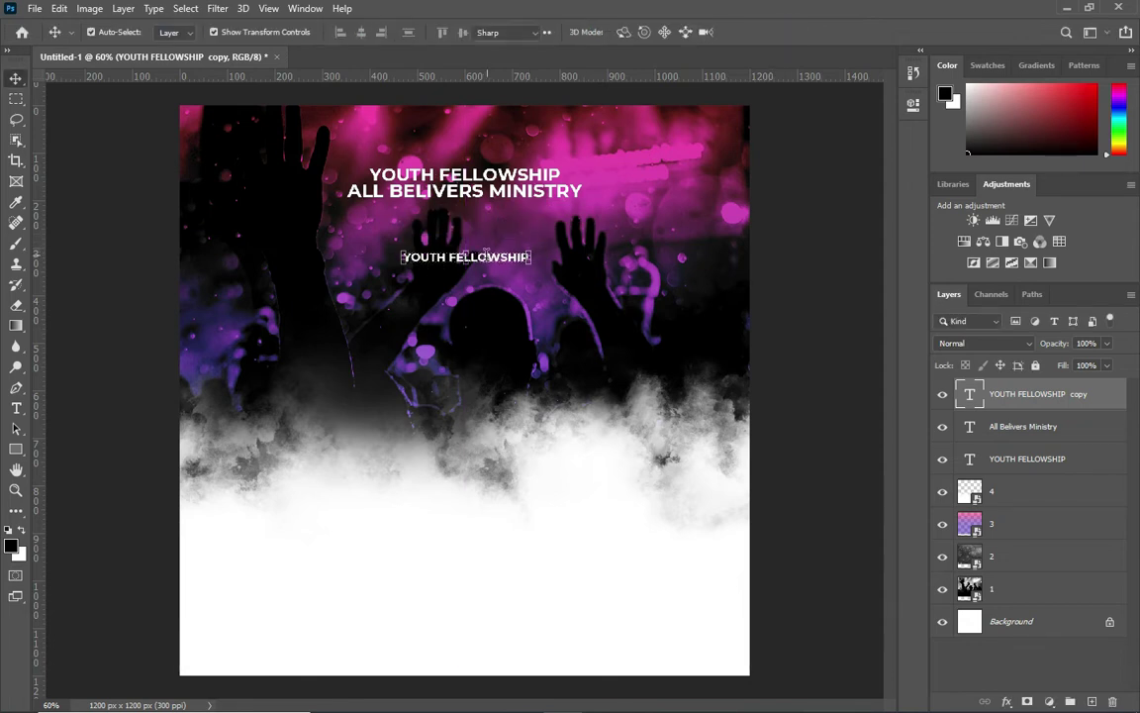
pyautogui.click(486, 255)
pyautogui.hotkey('ctrl', 'a')
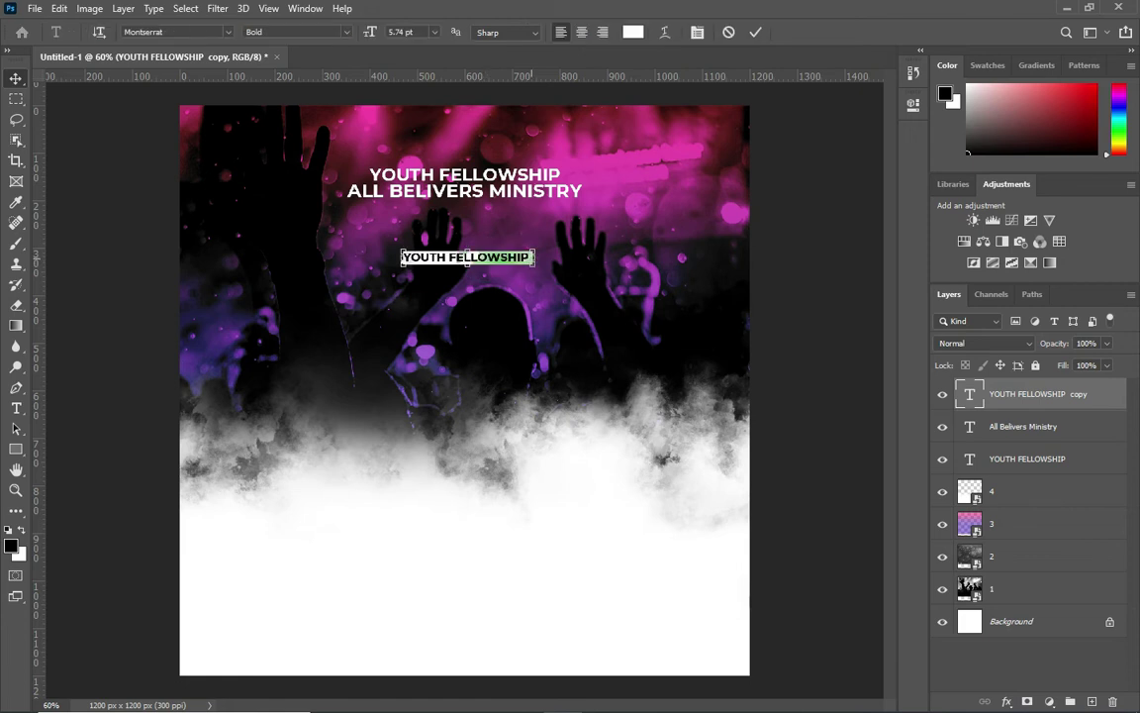
# Step: Replace the lower line's text with PRESENTS: copied from the notes
pyautogui.click(640, 696)
pyautogui.moveTo(220, 249); pyautogui.dragTo(166, 249)
pyautogui.hotkey('ctrl', 'c')
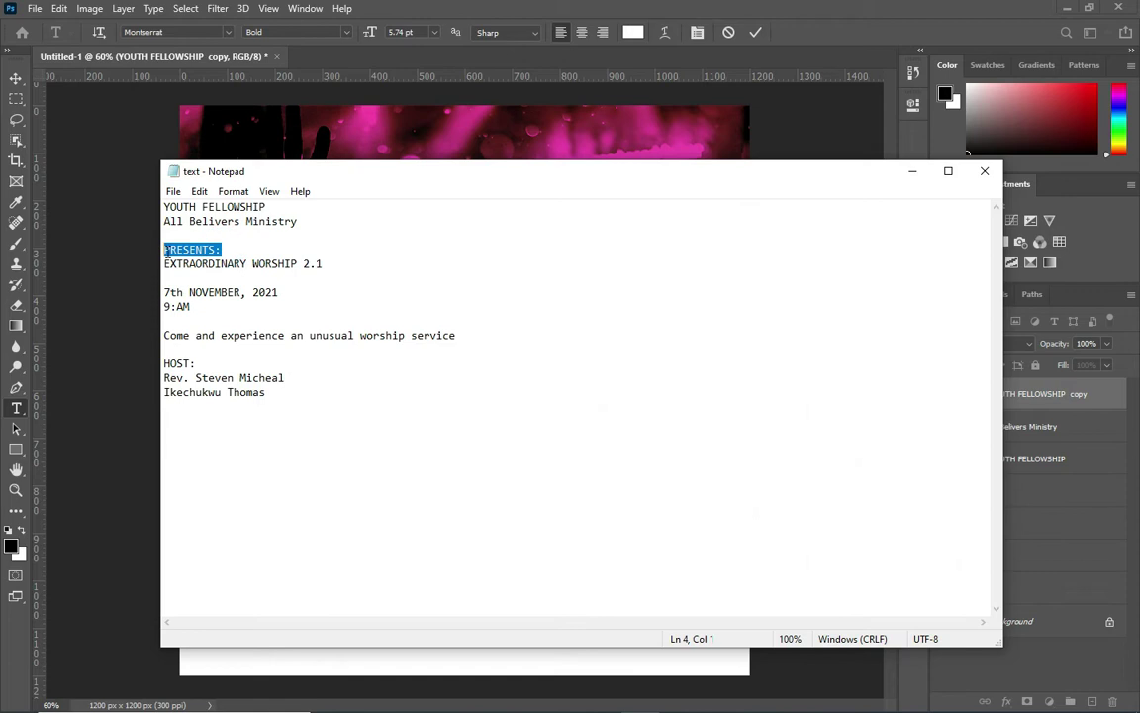
pyautogui.click(913, 172)
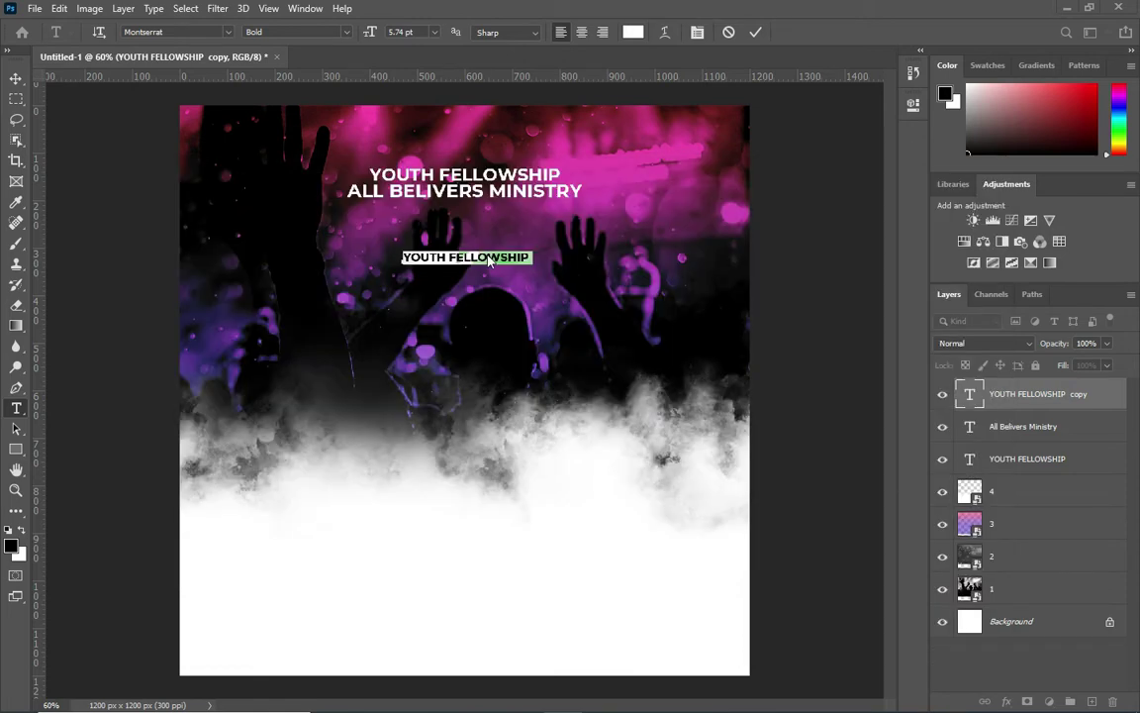
pyautogui.hotkey('ctrl', 'v')
pyautogui.hotkey('ctrl', 'Return')
# Step: Centre PRESENTS: horizontally on the canvas
pyautogui.hotkey('ctrl', 'a')
pyautogui.click(15, 77)
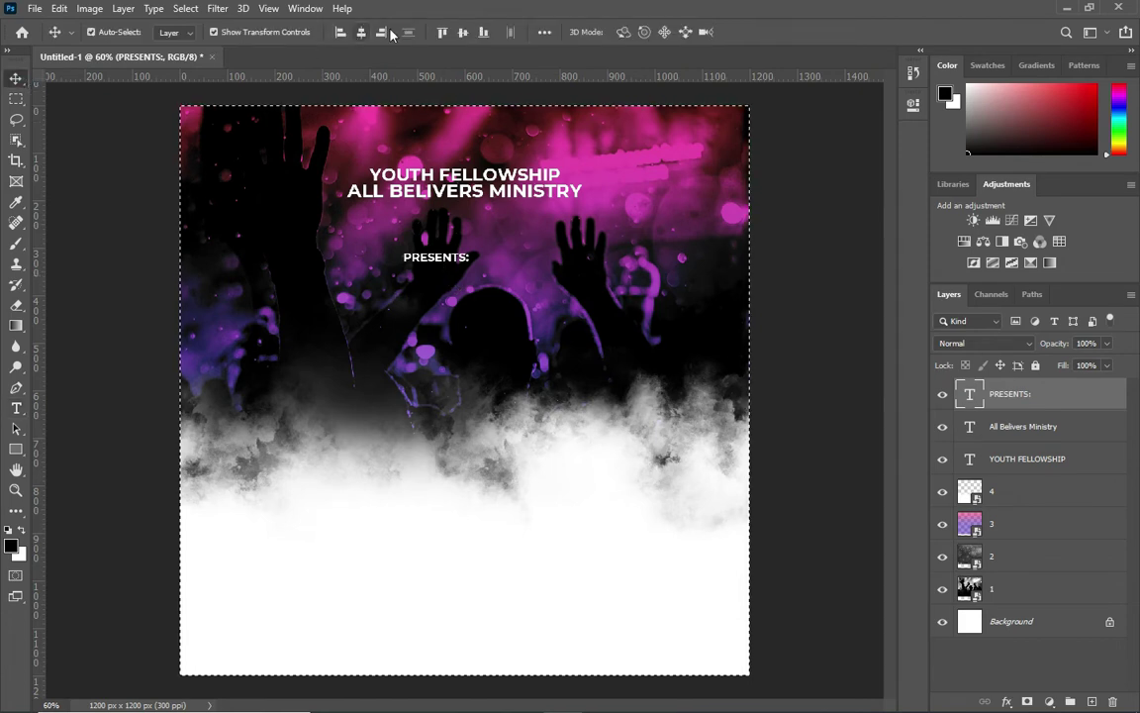
pyautogui.moveTo(436, 256); pyautogui.dragTo(464, 256)
pyautogui.hotkey('ctrl', 'd')
pyautogui.click(802, 257)
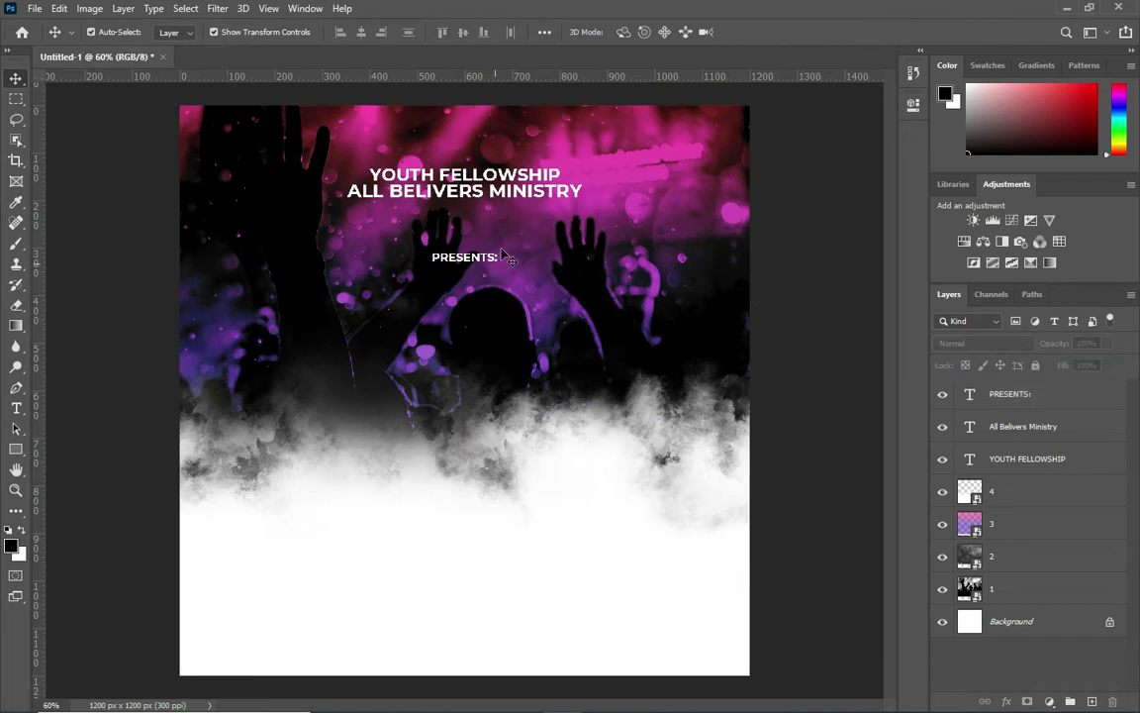
pyautogui.click(16, 407)
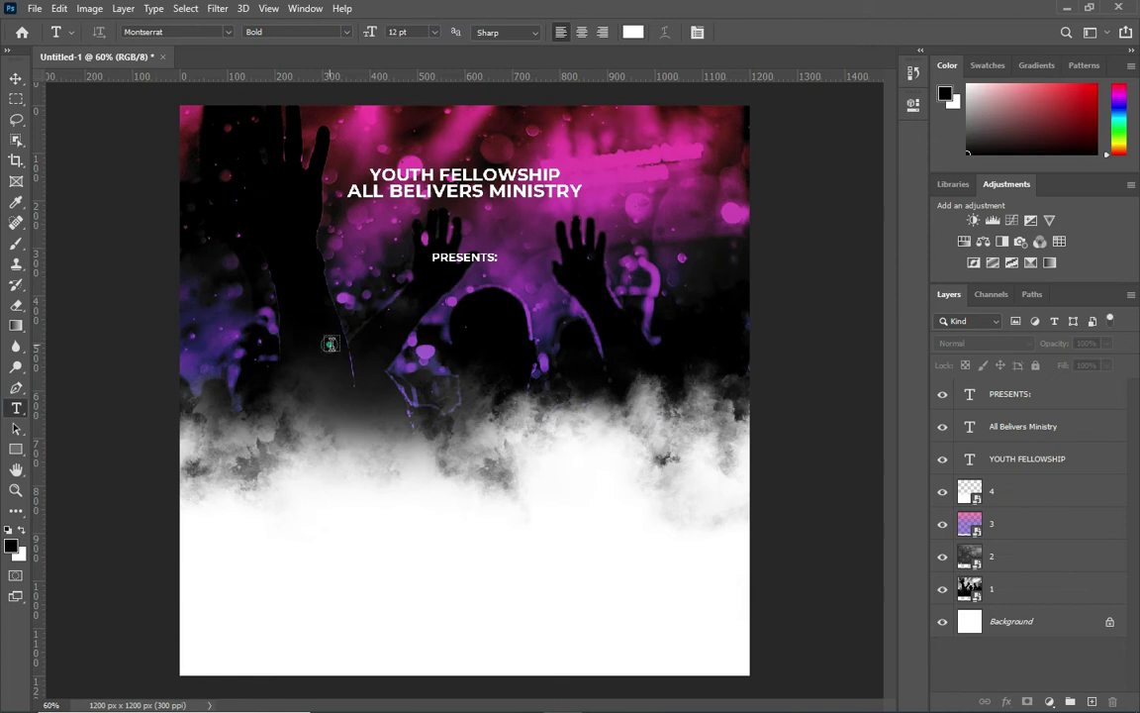
# Step: Add an EXTRAORDINARY text layer below PRESENTS:, pasted from the notes
pyautogui.click(763, 692)
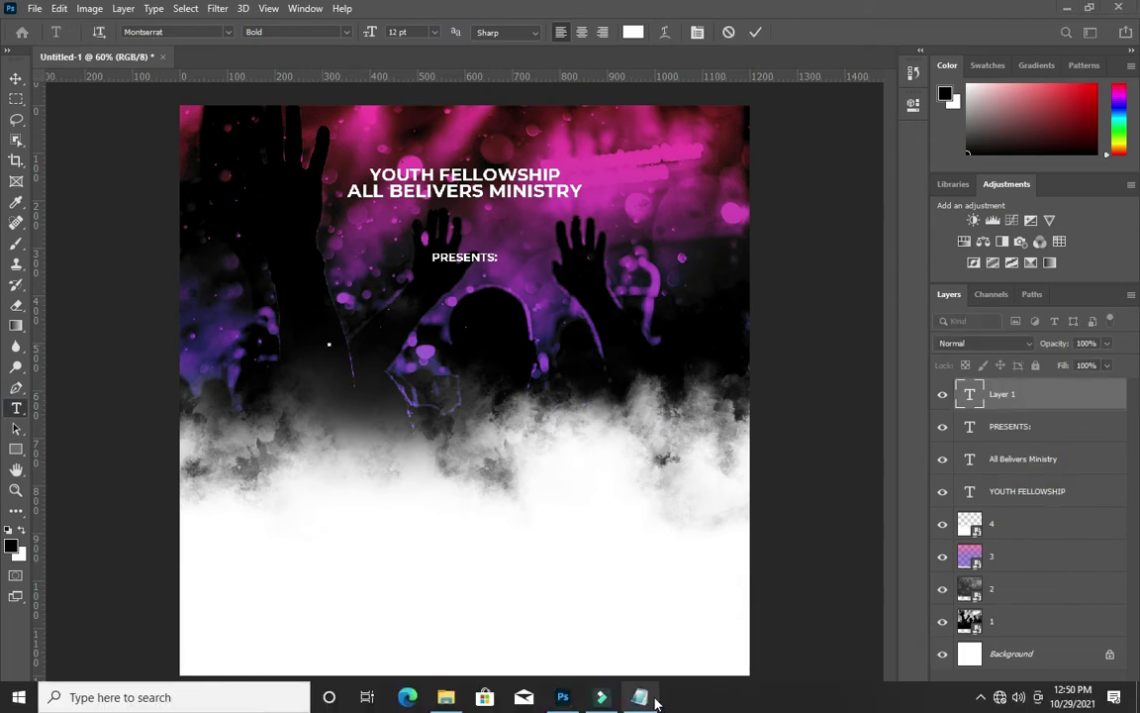
pyautogui.click(648, 695)
pyautogui.moveTo(247, 263); pyautogui.dragTo(120, 268)
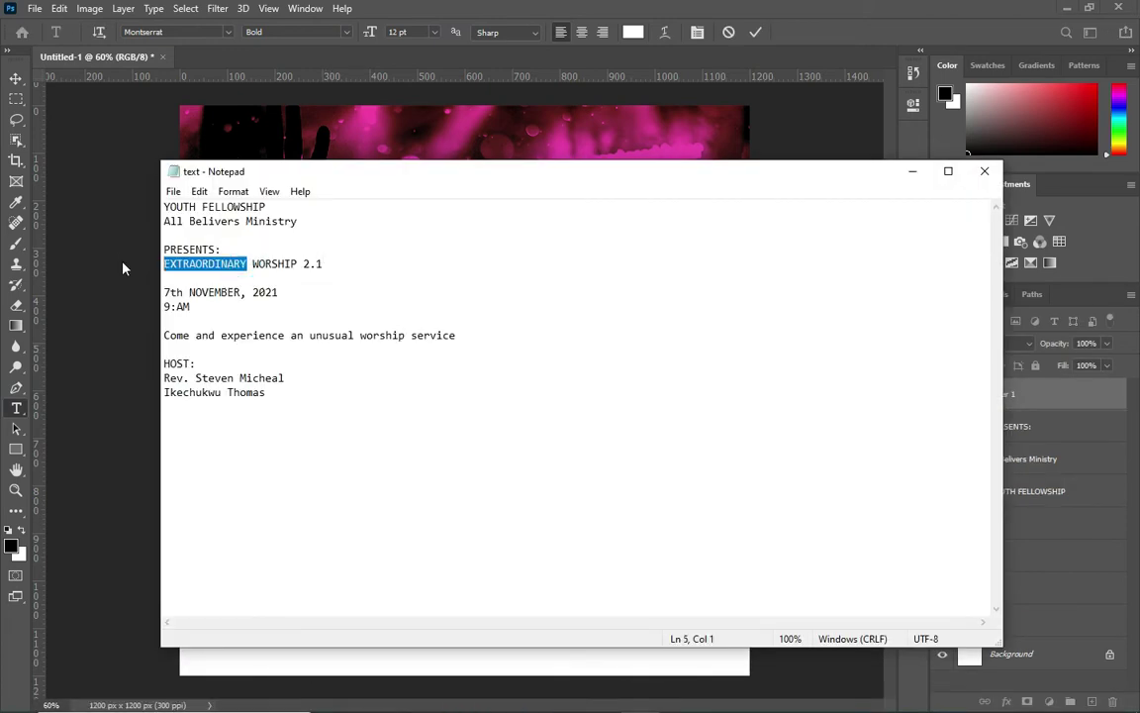
pyautogui.click(912, 171)
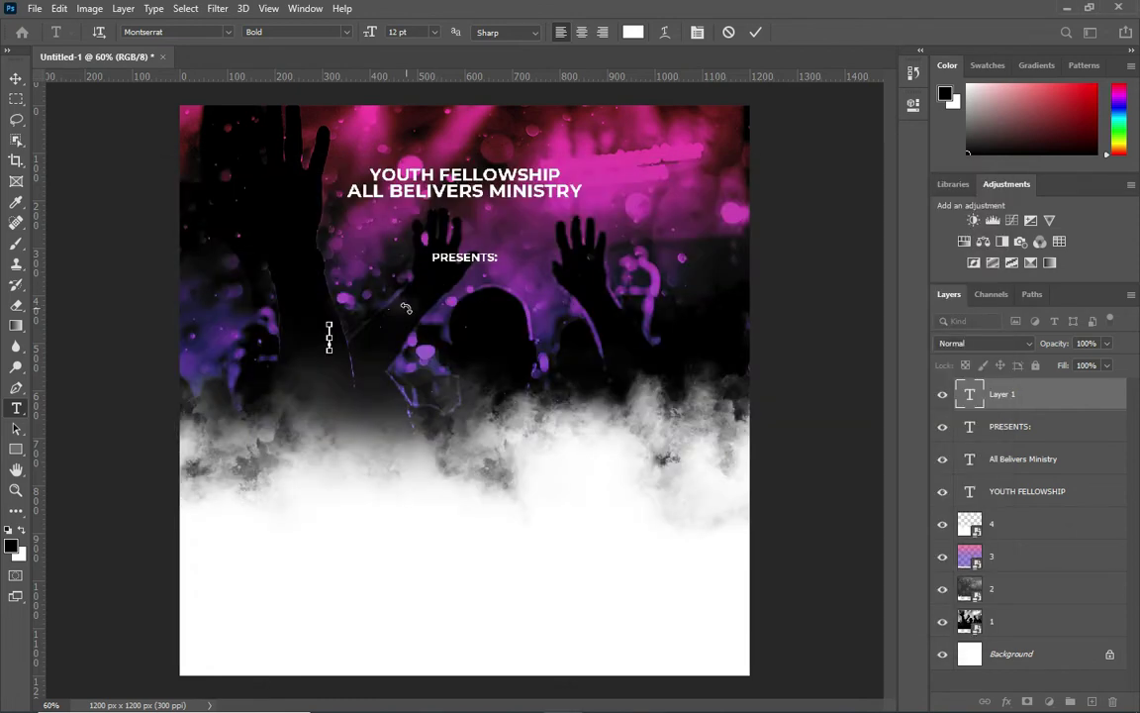
pyautogui.hotkey('ctrl', 'v')
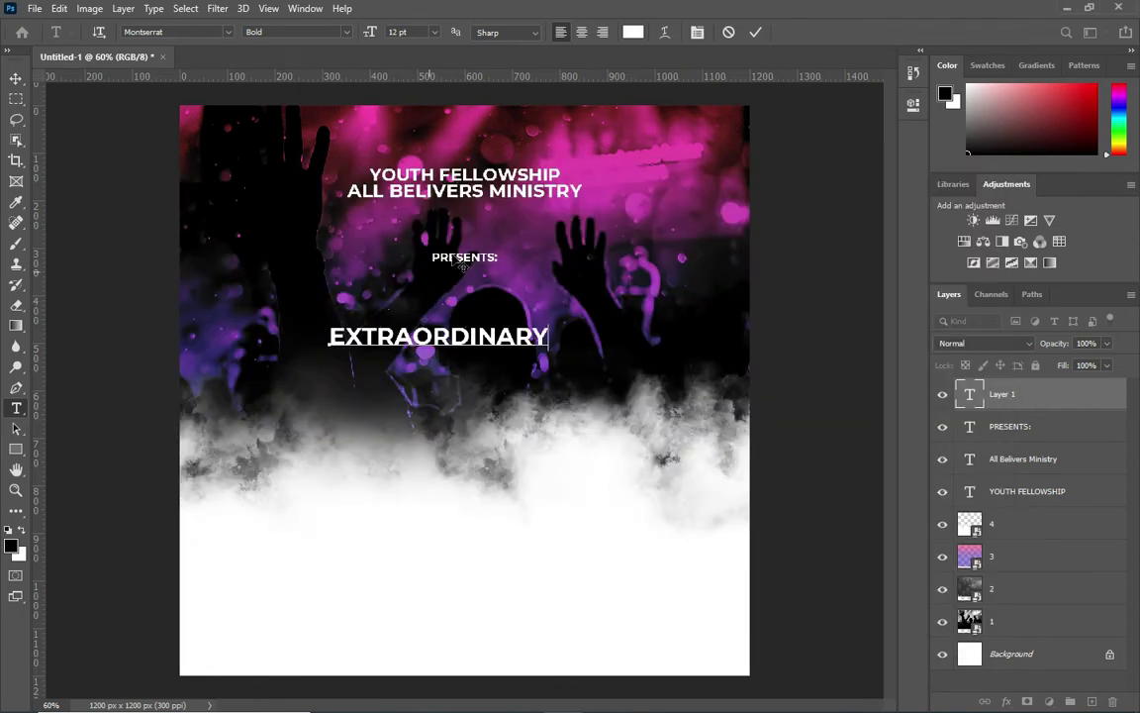
pyautogui.click(757, 33)
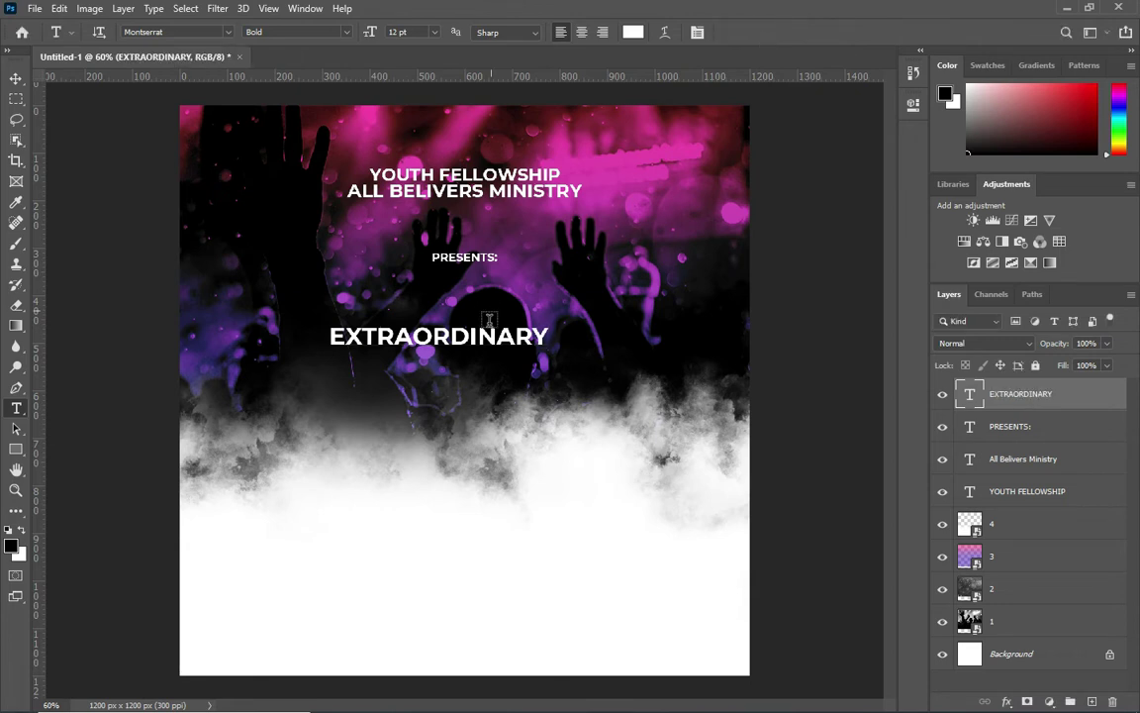
# Step: Set EXTRAORDINARY in Bebas Neue, enlarge it to about 234%, and centre it
pyautogui.click(228, 33)
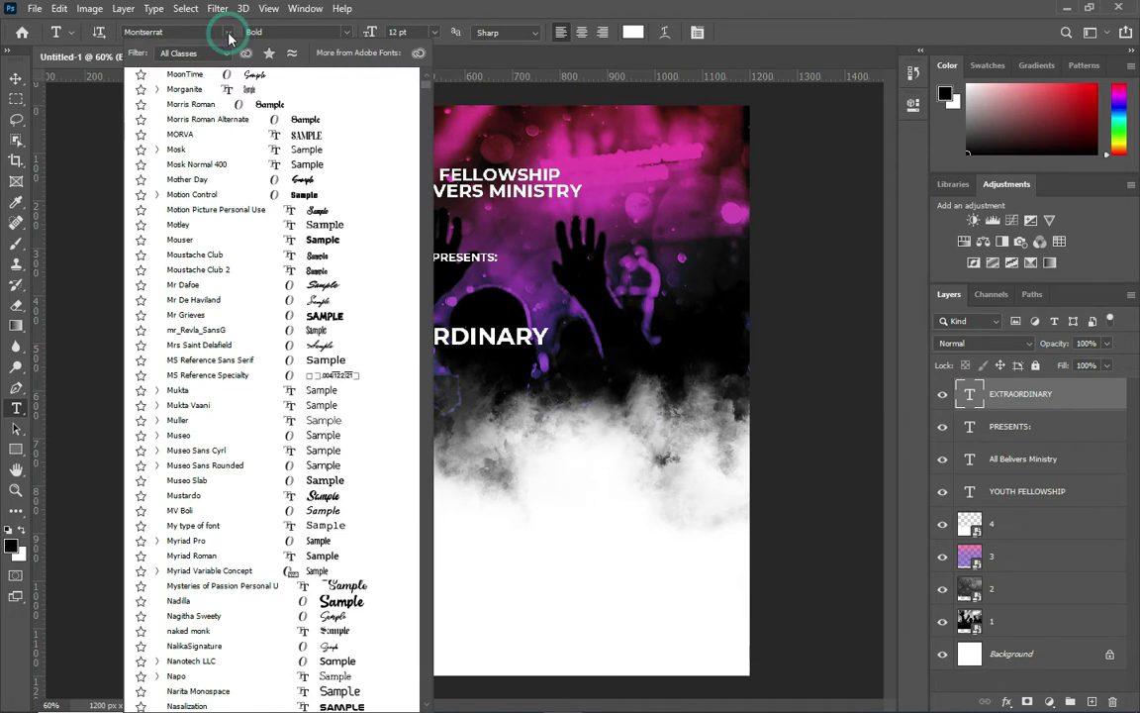
pyautogui.write('b')
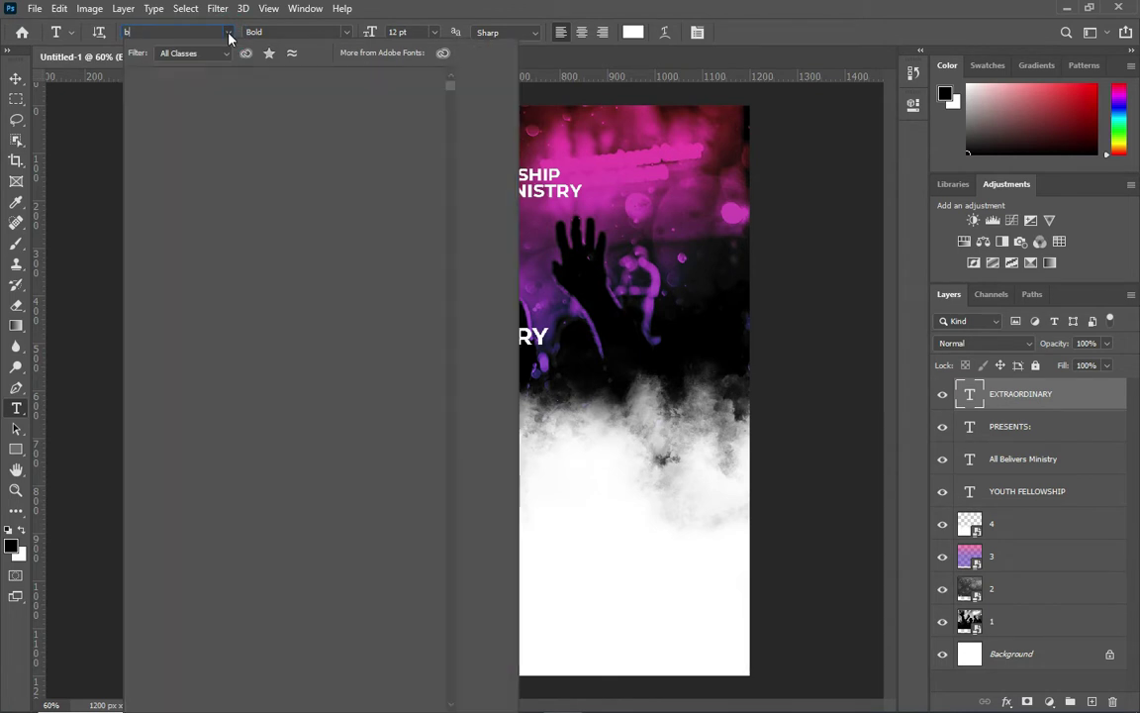
pyautogui.write('Bebas Neue')
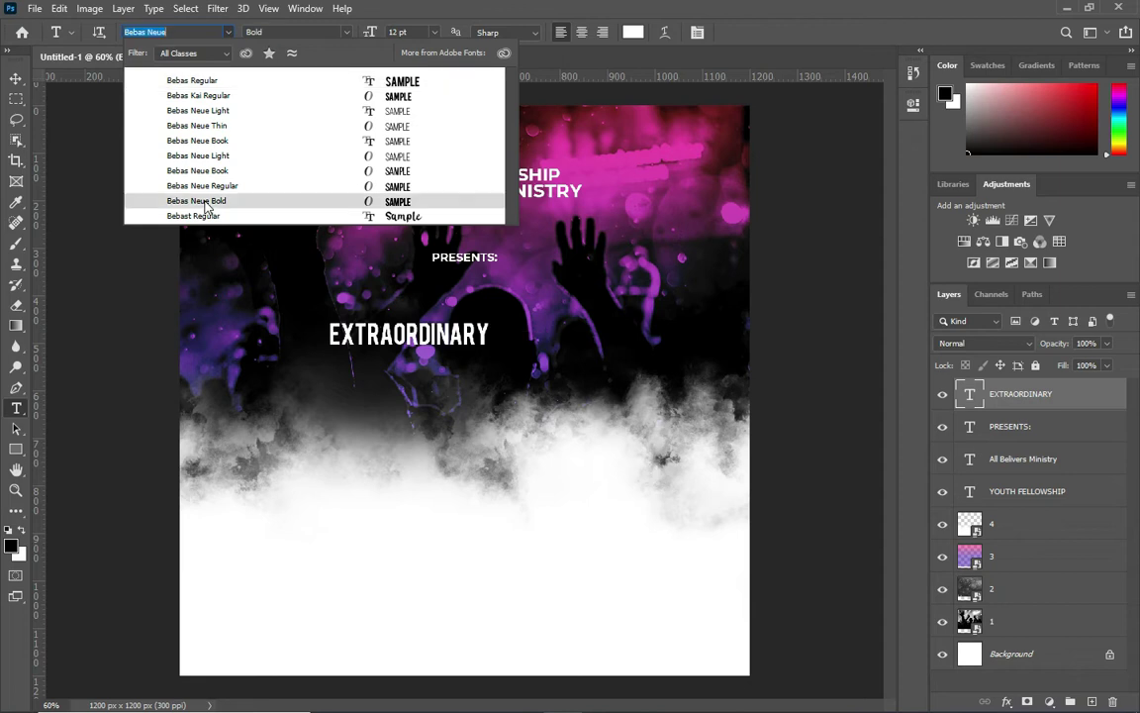
pyautogui.click(207, 203)
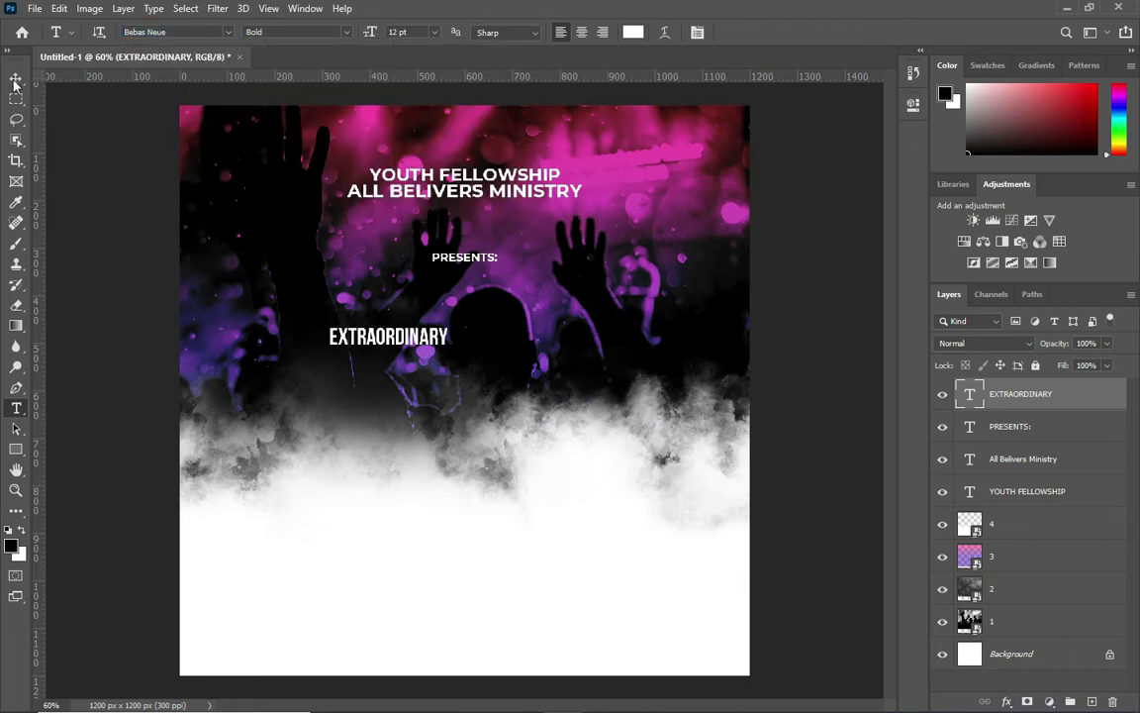
pyautogui.press('v')
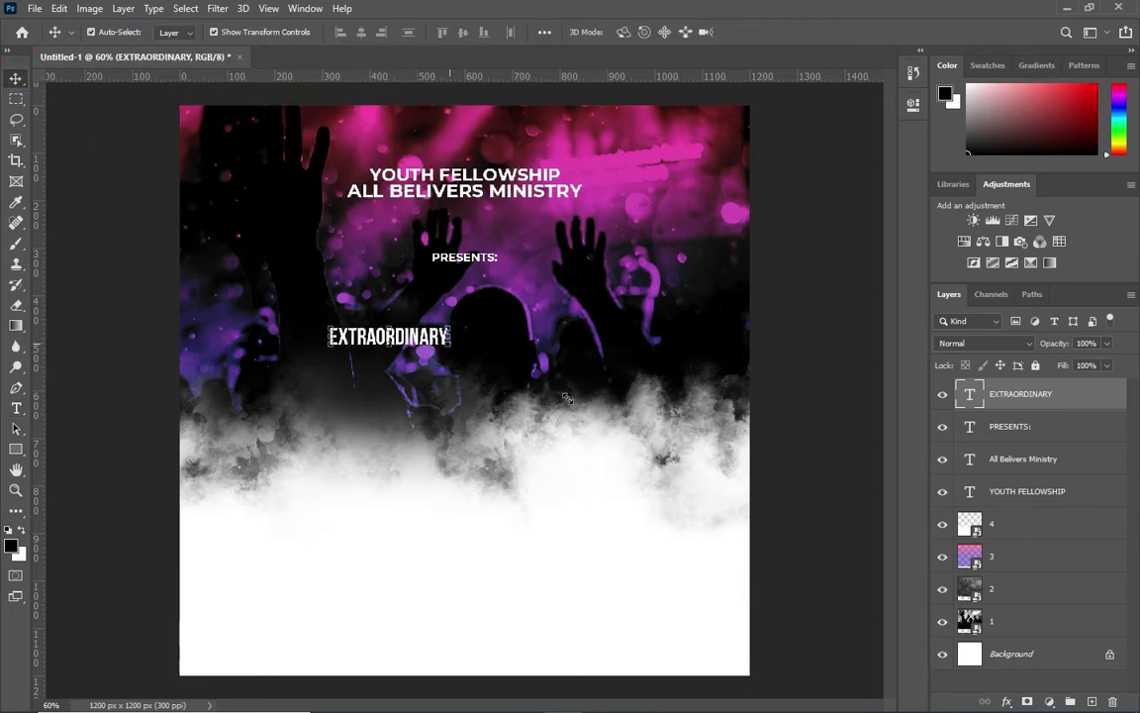
pyautogui.moveTo(451, 340); pyautogui.dragTo(607, 380)
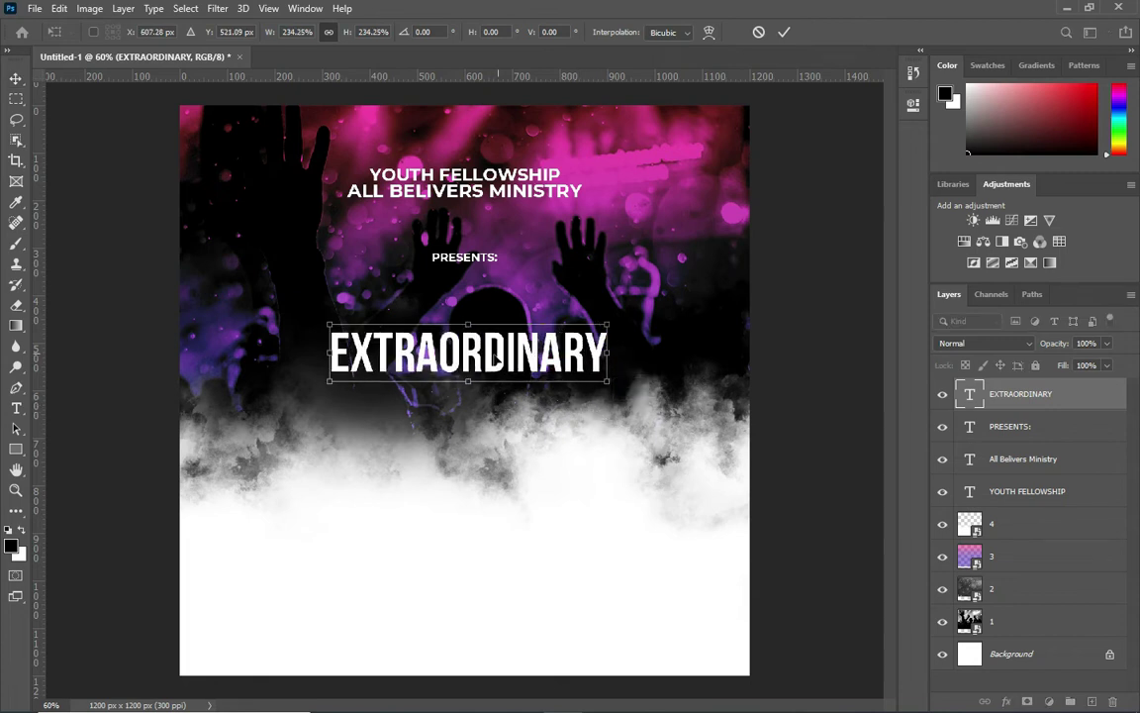
pyautogui.moveTo(488, 363); pyautogui.dragTo(485, 344)
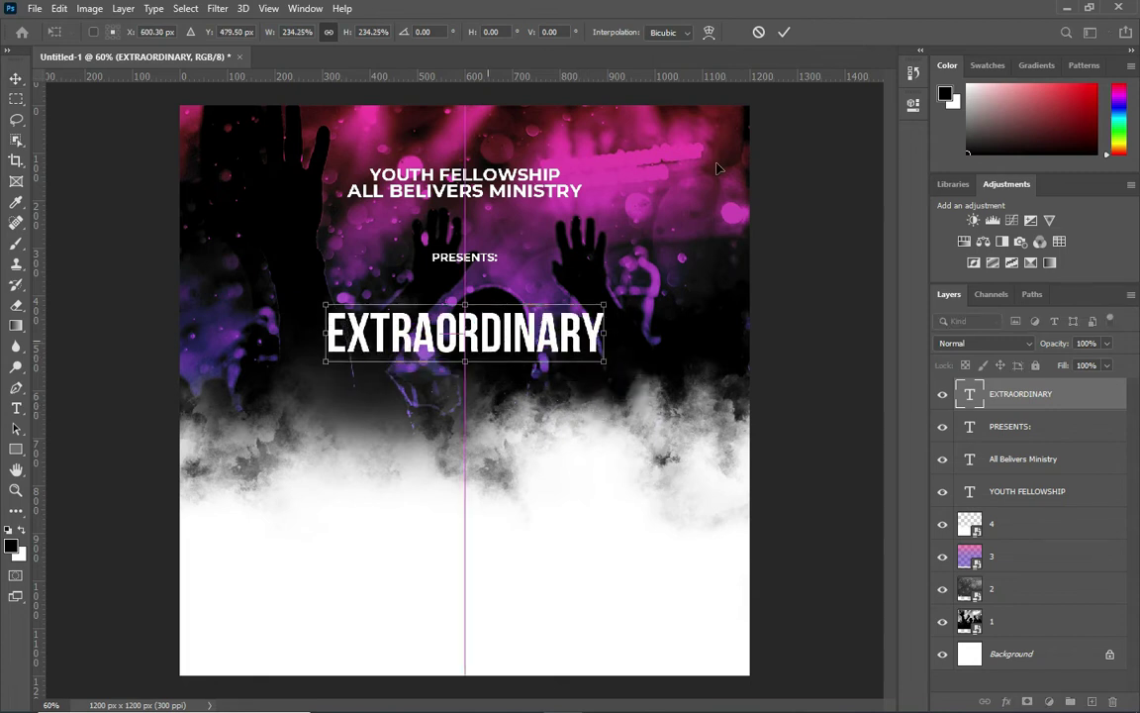
pyautogui.click(784, 32)
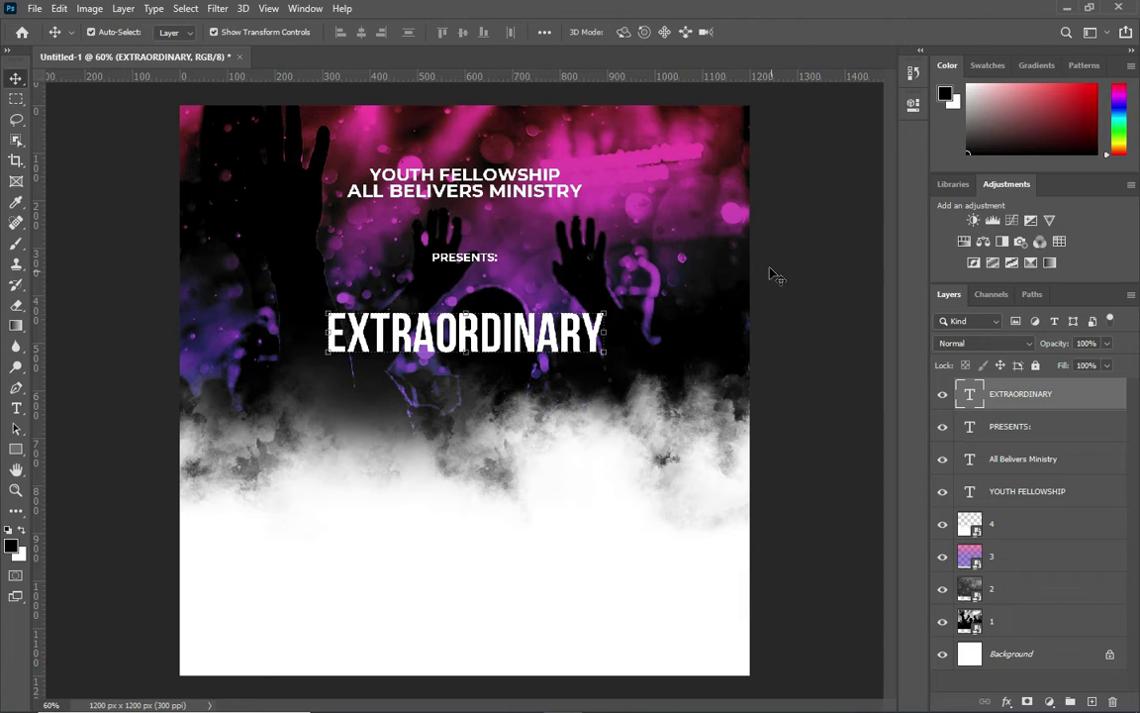
# Step: Place a duplicate of EXTRAORDINARY directly beneath the original
pyautogui.hotkey('ctrl', 'j')
pyautogui.moveTo(535, 347); pyautogui.dragTo(538, 387)
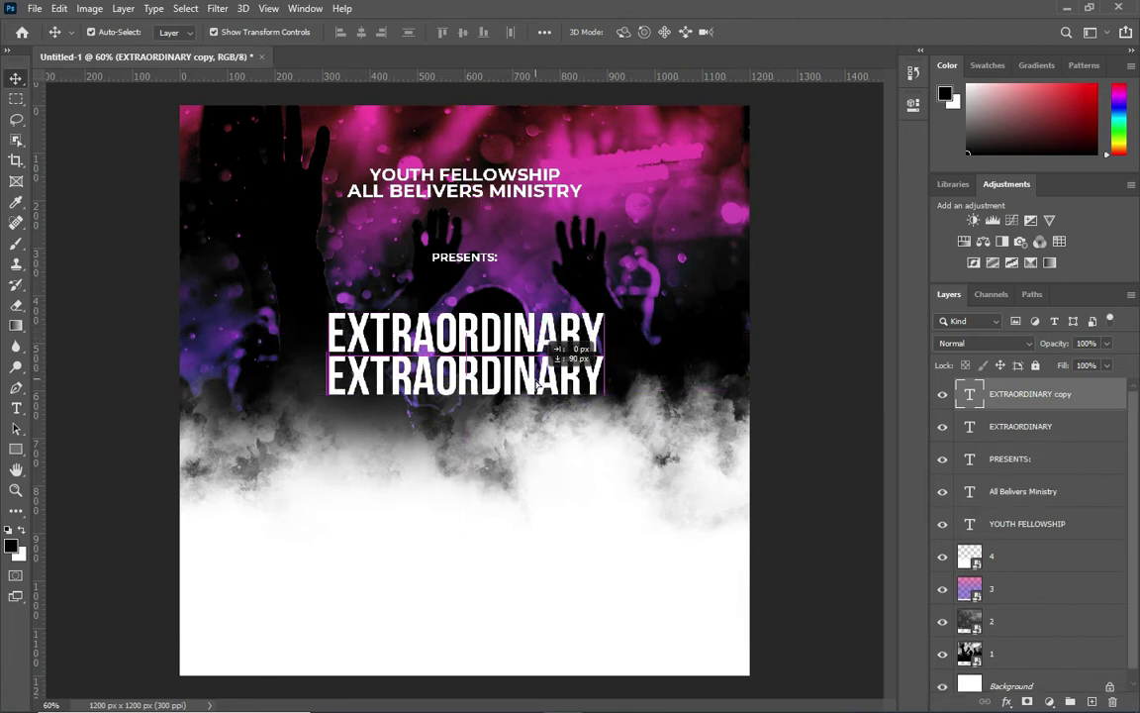
pyautogui.moveTo(560, 340); pyautogui.dragTo(560, 342)
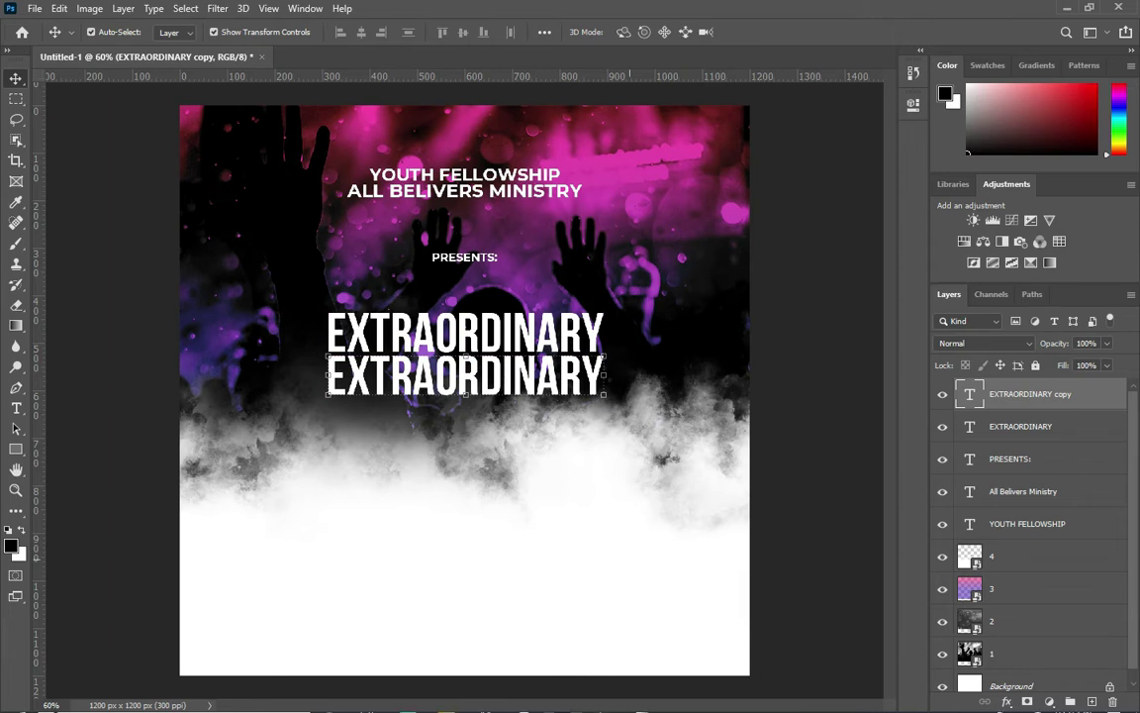
pyautogui.click(648, 698)
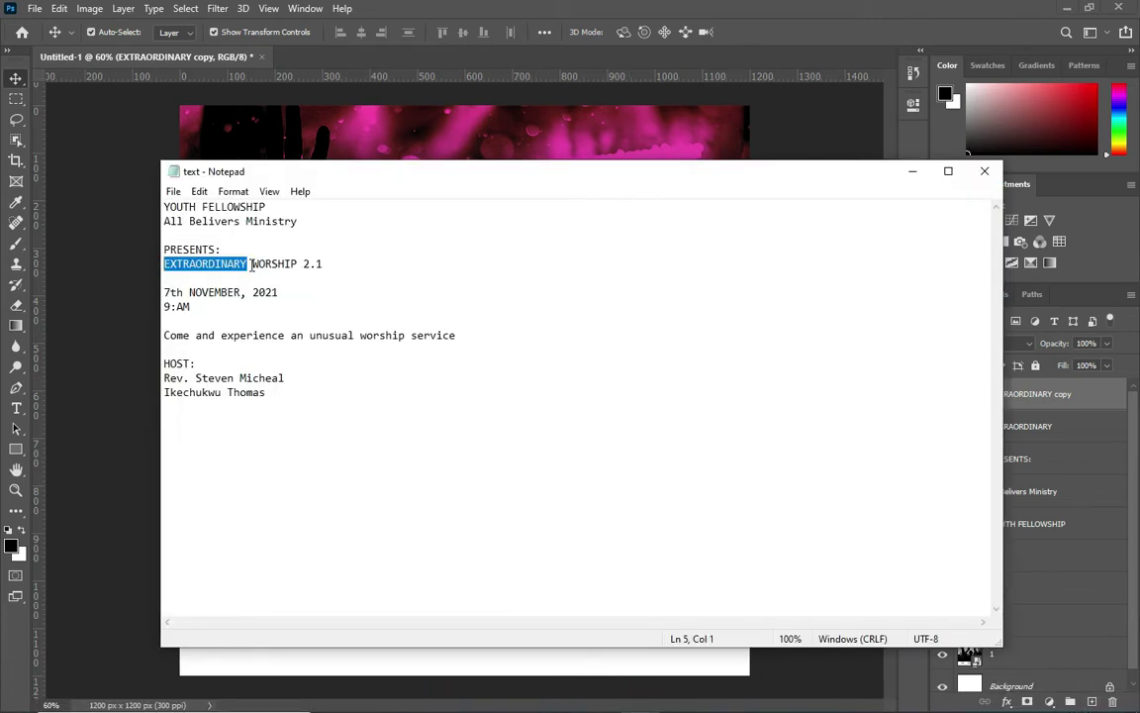
# Step: Change the copied line to WORSHIP and centre it under EXTRAORDINARY
pyautogui.moveTo(252, 264); pyautogui.dragTo(299, 264)
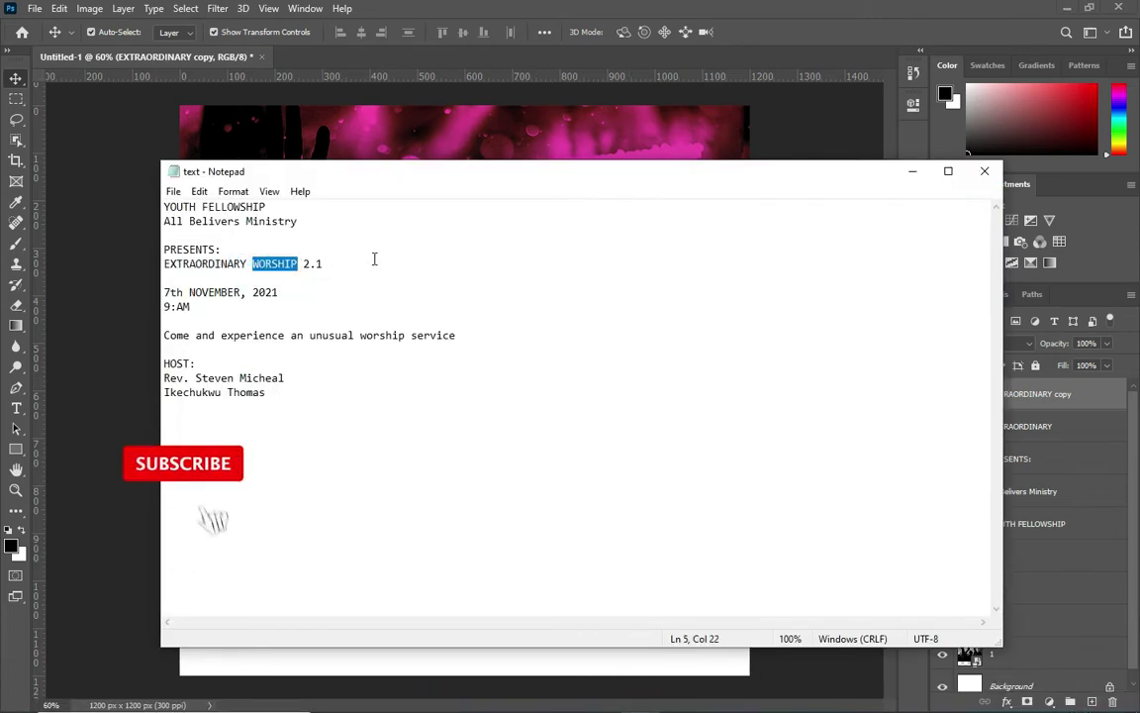
pyautogui.click(909, 173)
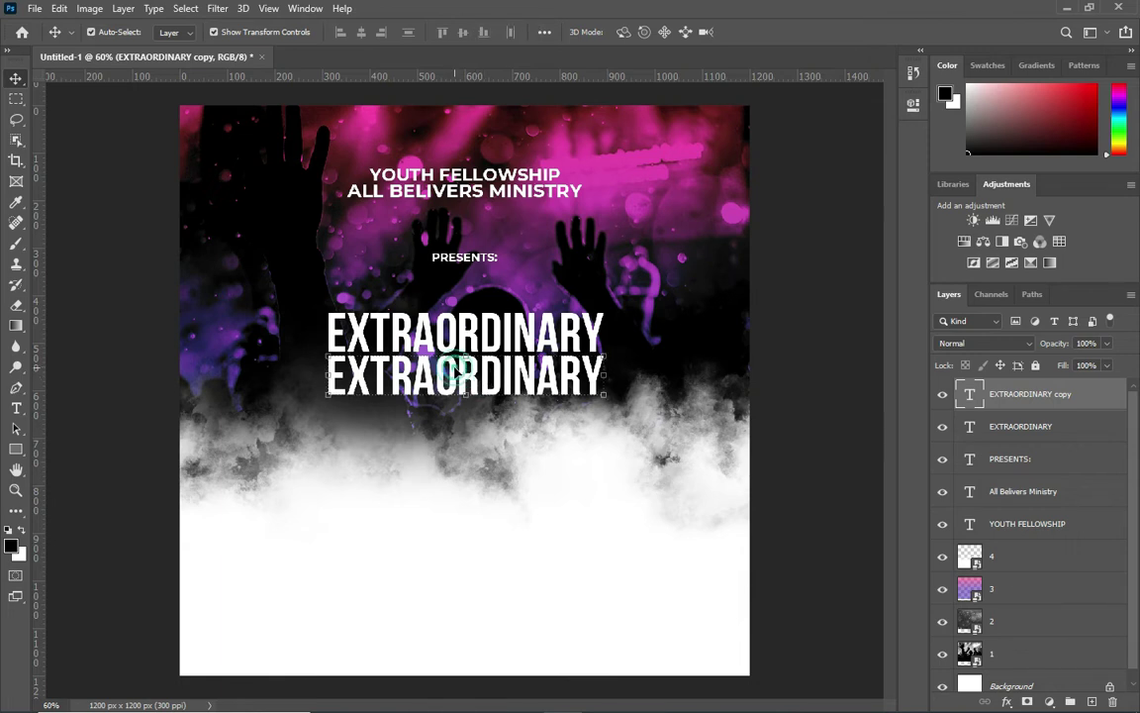
pyautogui.press('t')
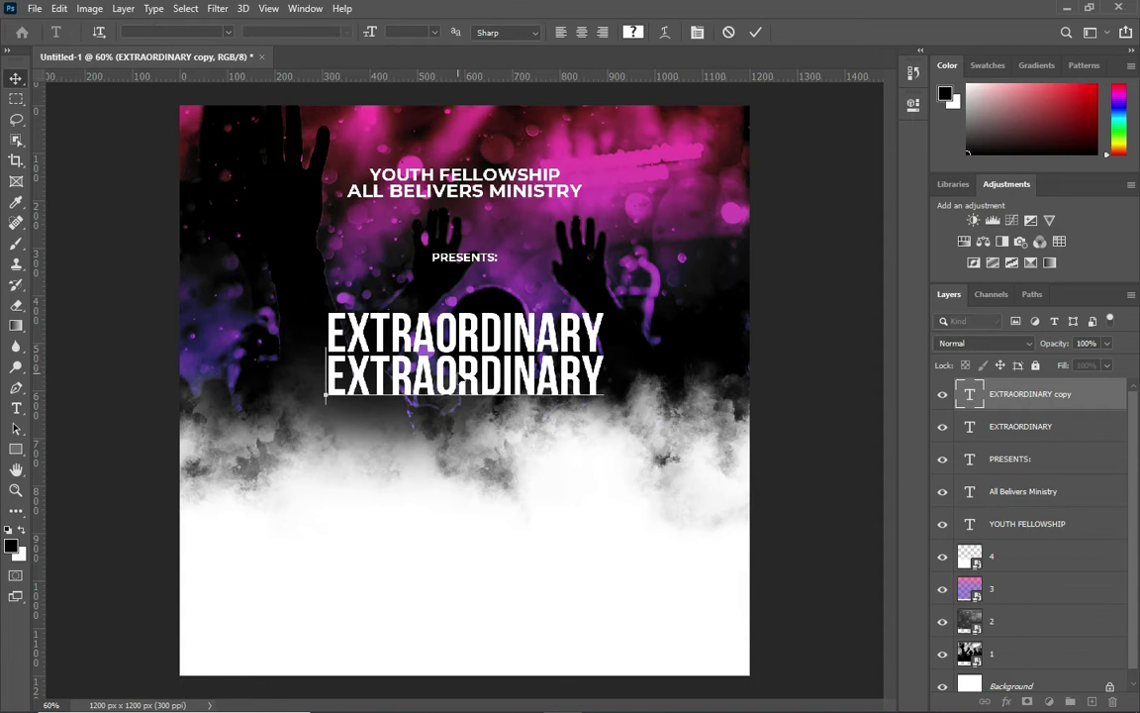
pyautogui.doubleClick(453, 365)
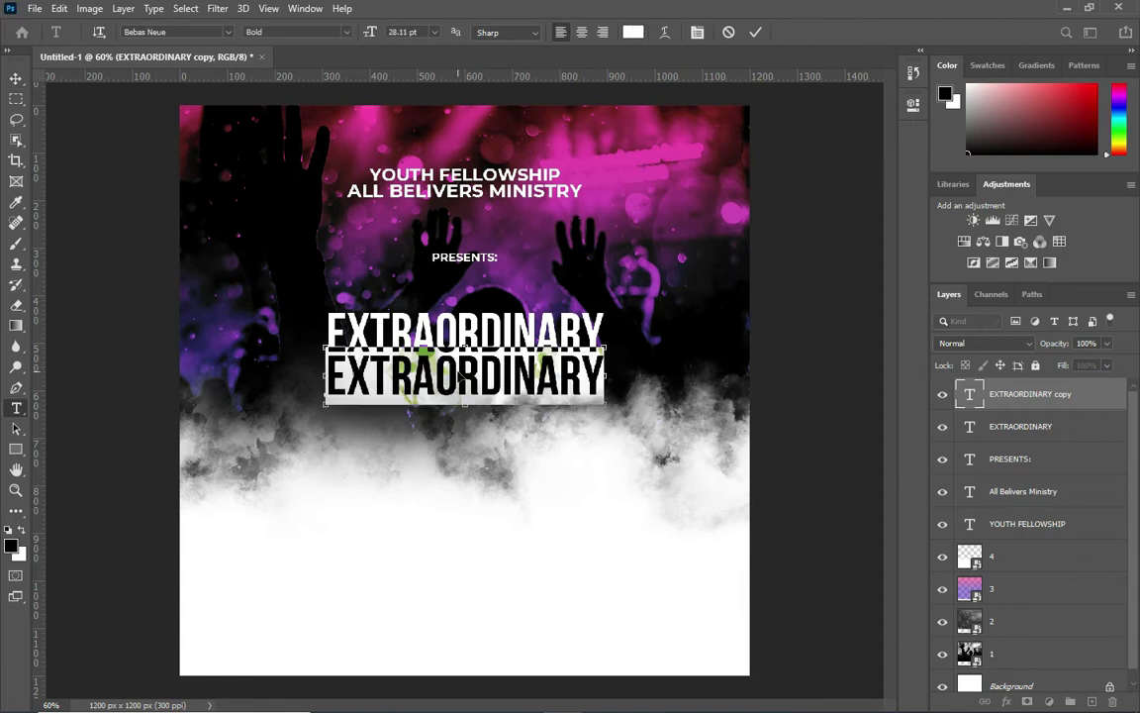
pyautogui.click(472, 357)
pyautogui.hotkey('ctrl', 'a')
pyautogui.write('WORSHIP')
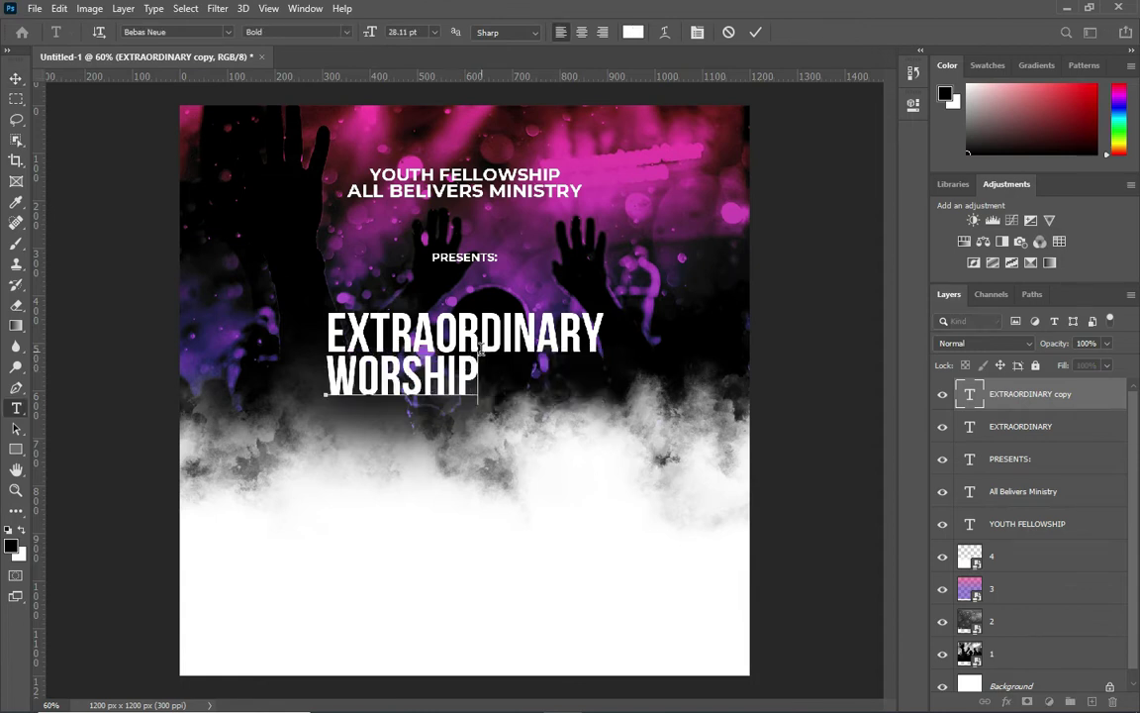
pyautogui.click(755, 32)
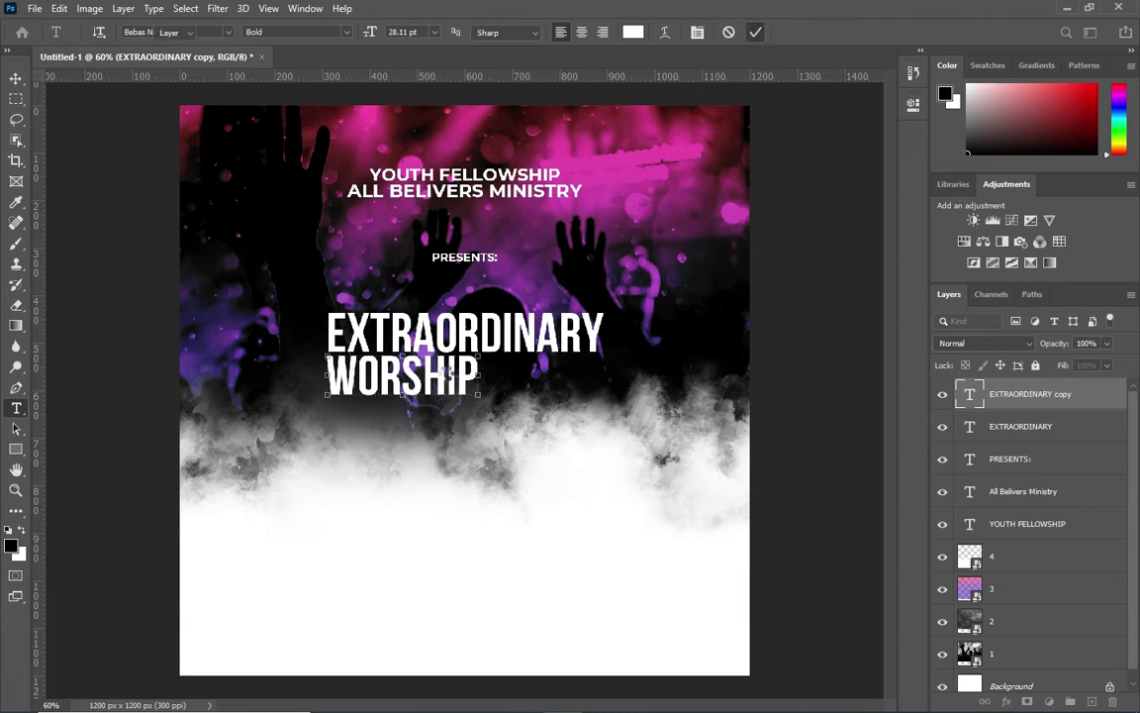
pyautogui.press('v')
pyautogui.moveTo(447, 378)
pyautogui.mouseDown()
pyautogui.moveTo(525, 382)
pyautogui.moveTo(509, 384)
pyautogui.mouseUp()
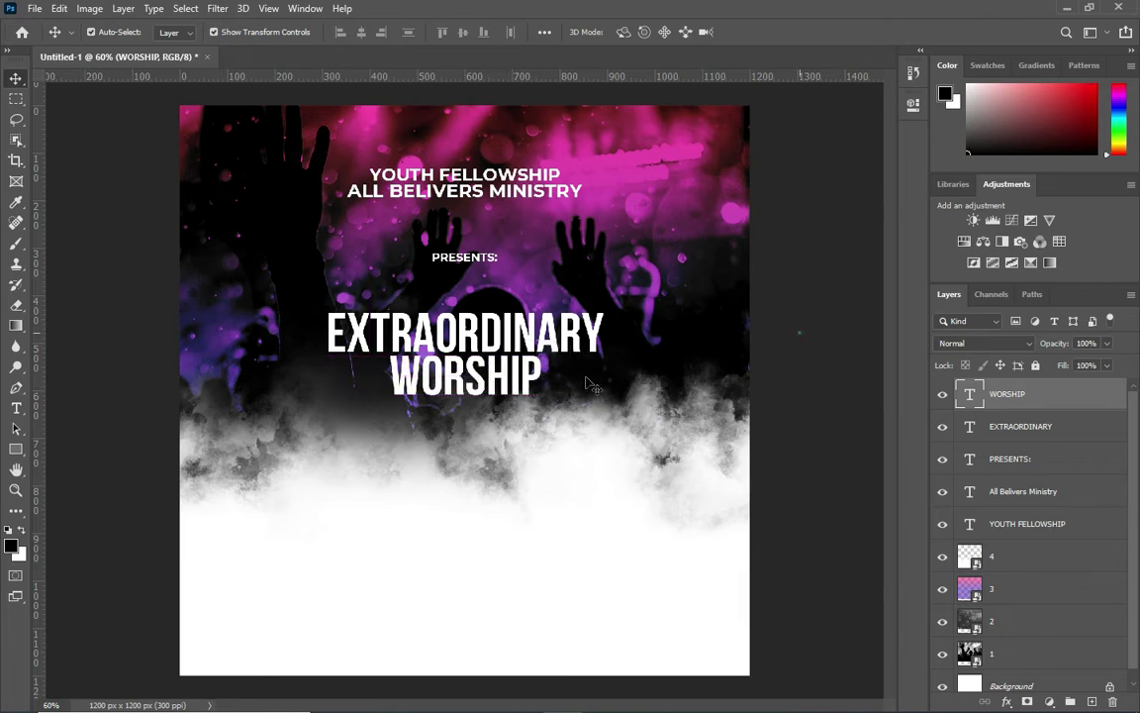
# Step: Enlarge the EXTRAORDINARY and WORSHIP lines together to about 120%
pyautogui.click(860, 433)
pyautogui.hotkey('ctrl', 'a')
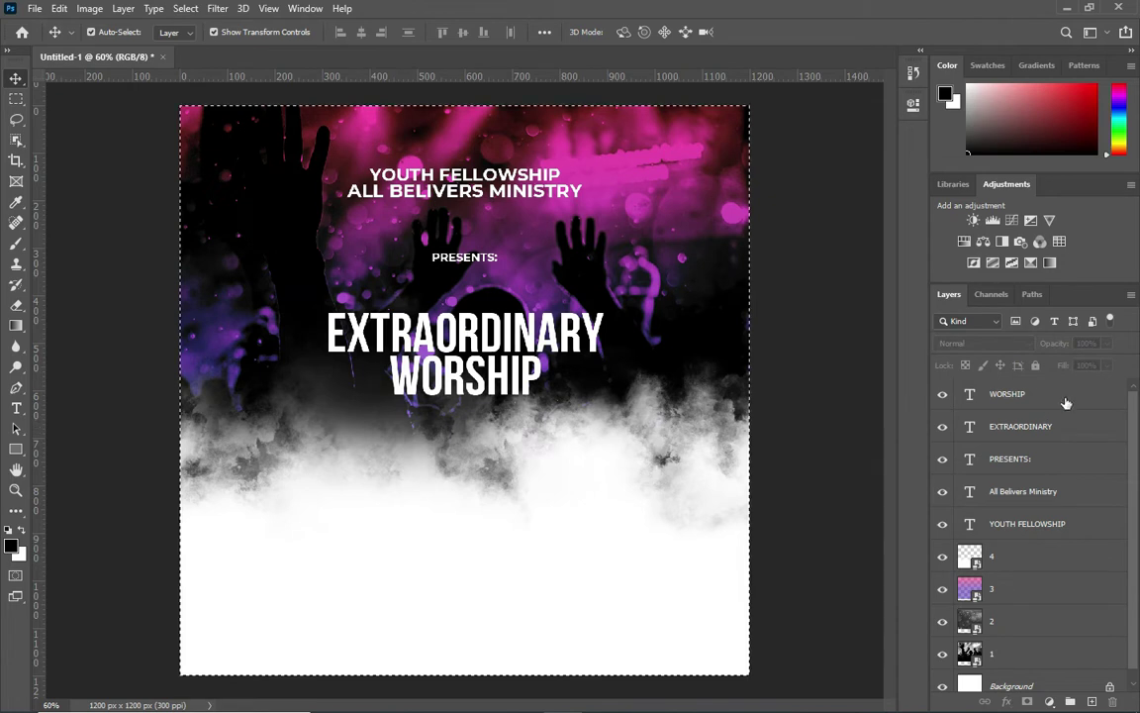
pyautogui.click(1009, 401)
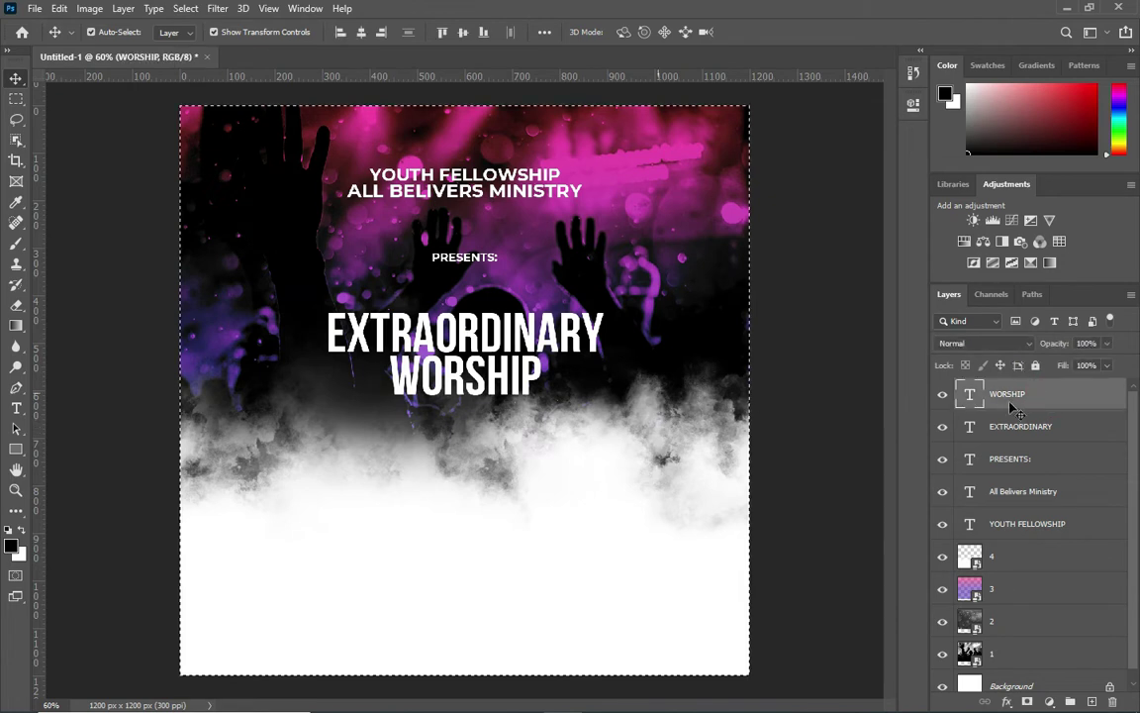
pyautogui.keyDown('shift'); pyautogui.click(1010, 433); pyautogui.keyUp('shift')
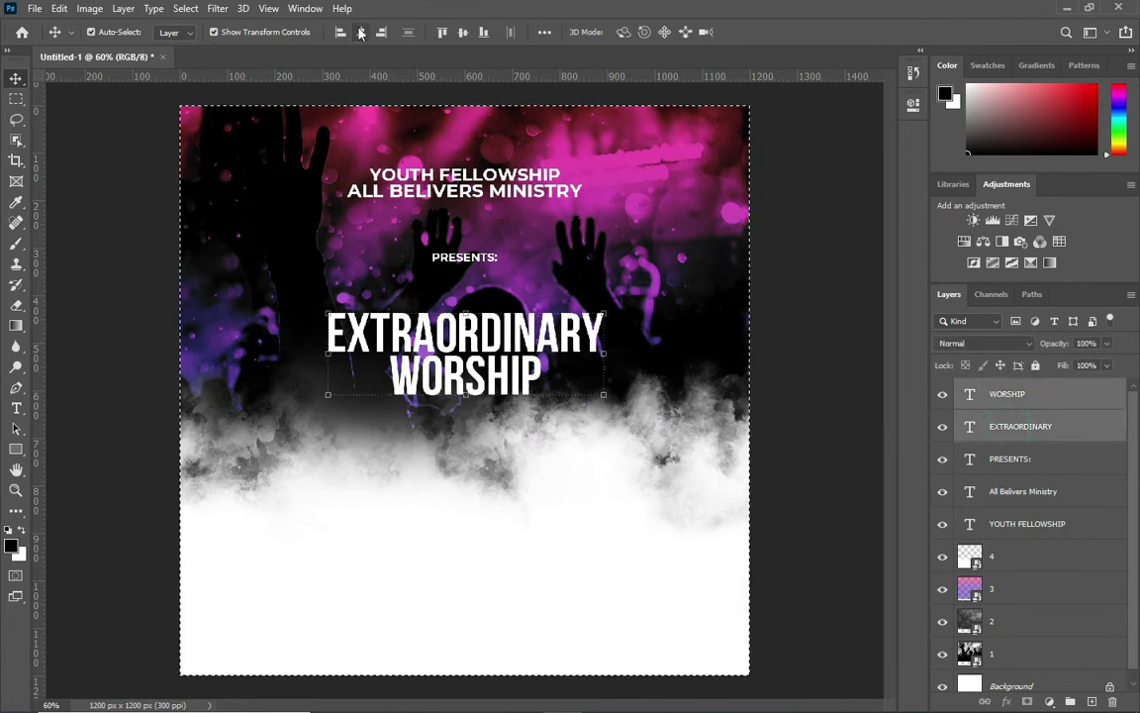
pyautogui.hotkey('ctrl', 'd')
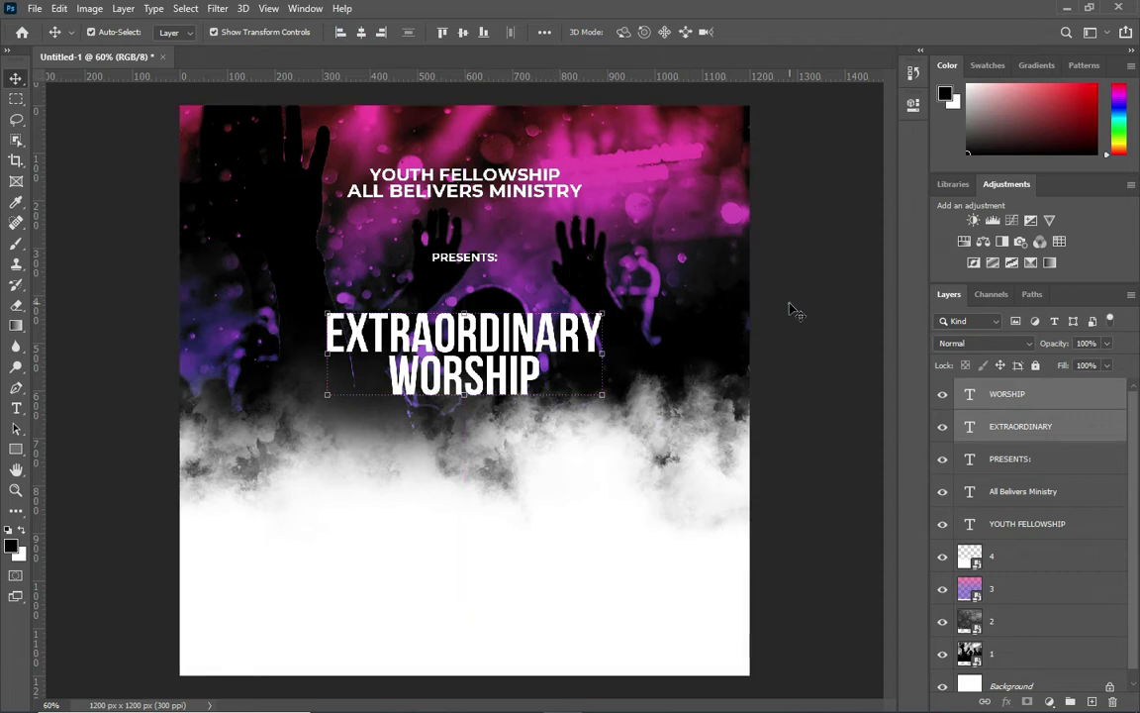
pyautogui.scroll(-1, 564, 297)
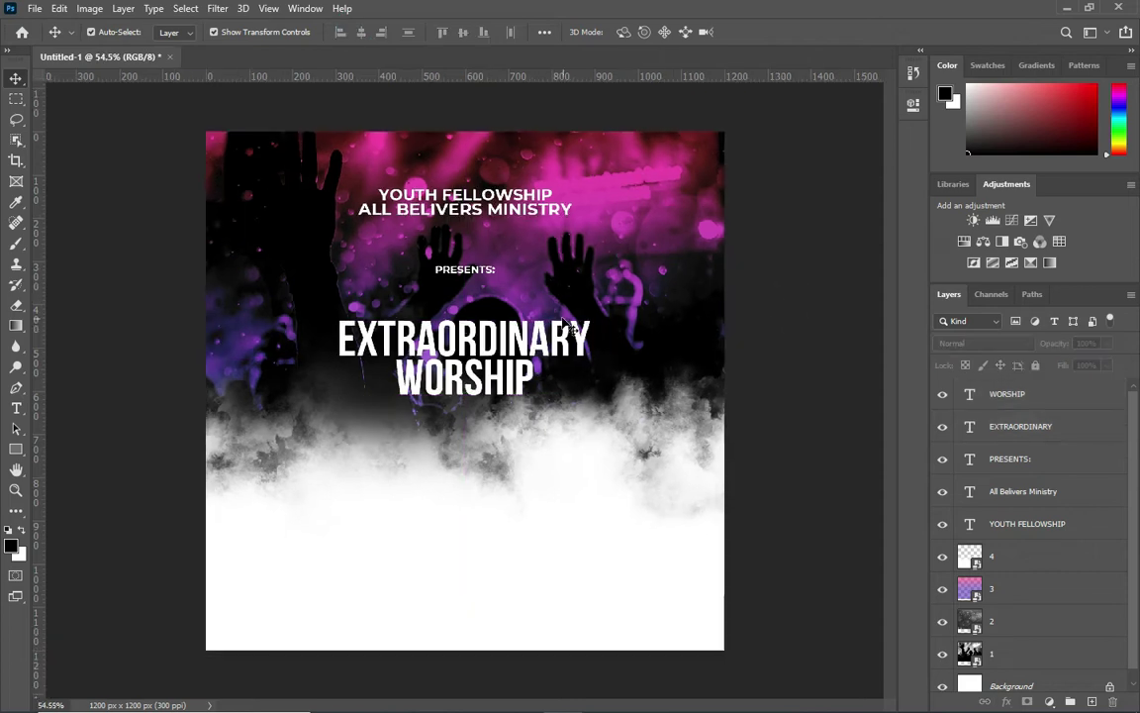
pyautogui.click(1020, 432)
pyautogui.keyDown('shift'); pyautogui.click(1012, 392); pyautogui.keyUp('shift')
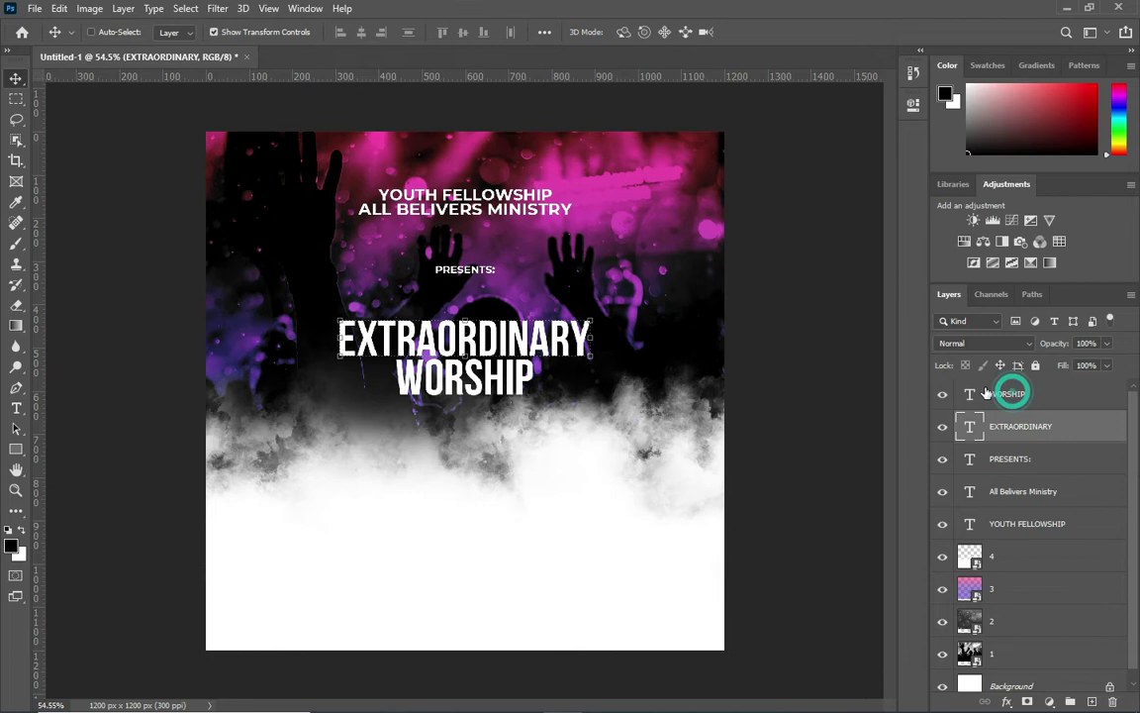
pyautogui.moveTo(591, 394); pyautogui.dragTo(617, 414)
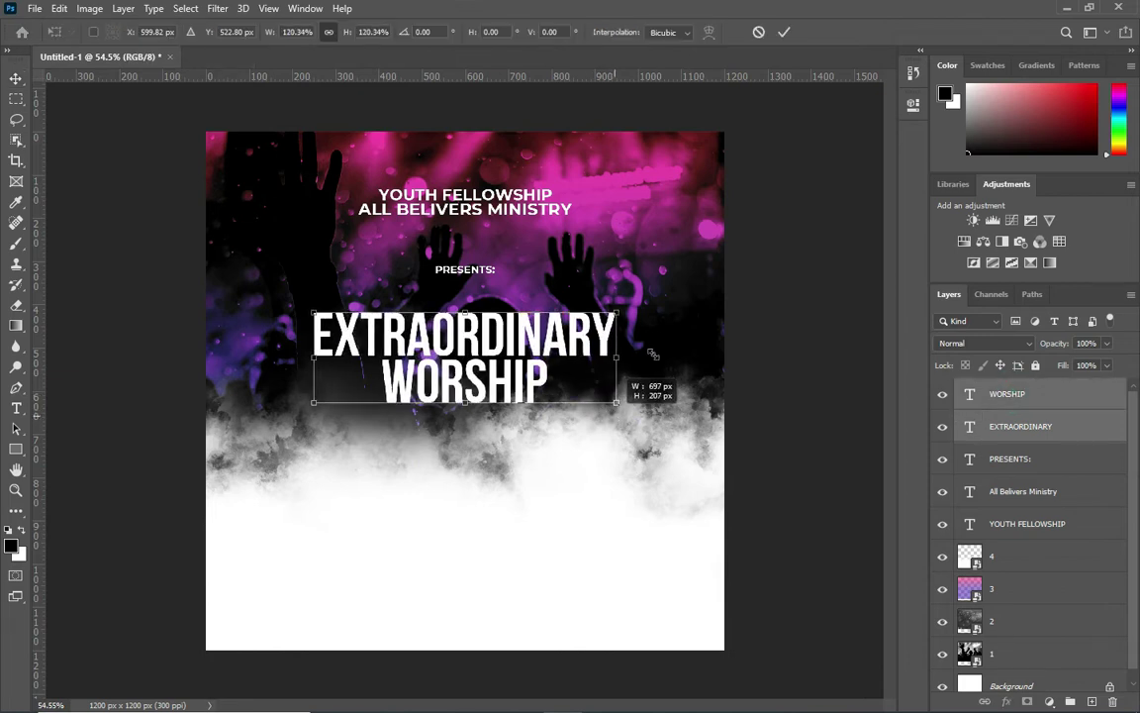
pyautogui.click(787, 33)
pyautogui.click(757, 269)
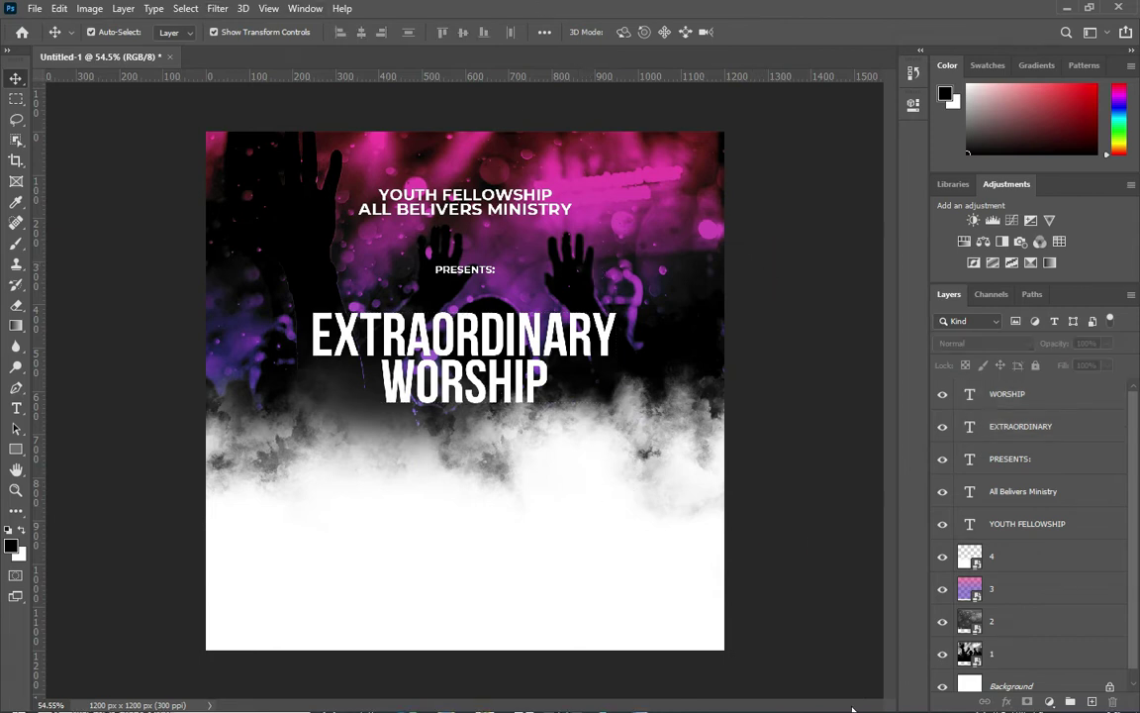
# Step: Add the date 7TH NOVEMBER, 2021 below WORSHIP and delete the empty text layer
pyautogui.click(639, 696)
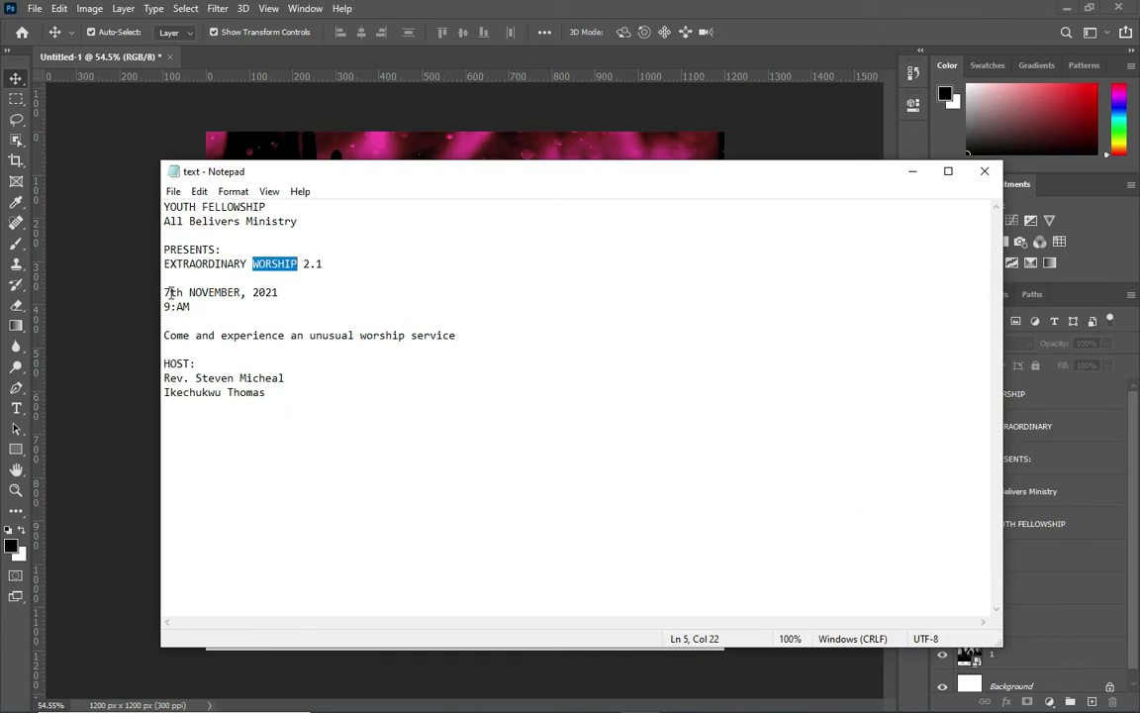
pyautogui.click(185, 293)
pyautogui.click(185, 292)
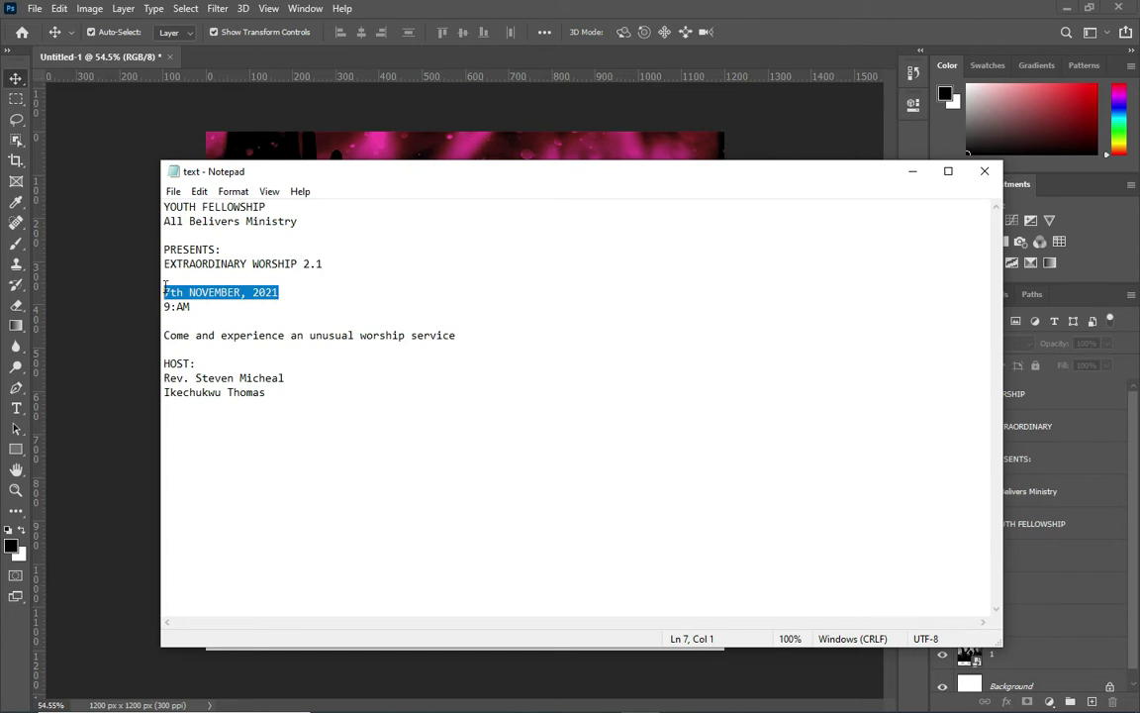
pyautogui.click(912, 171)
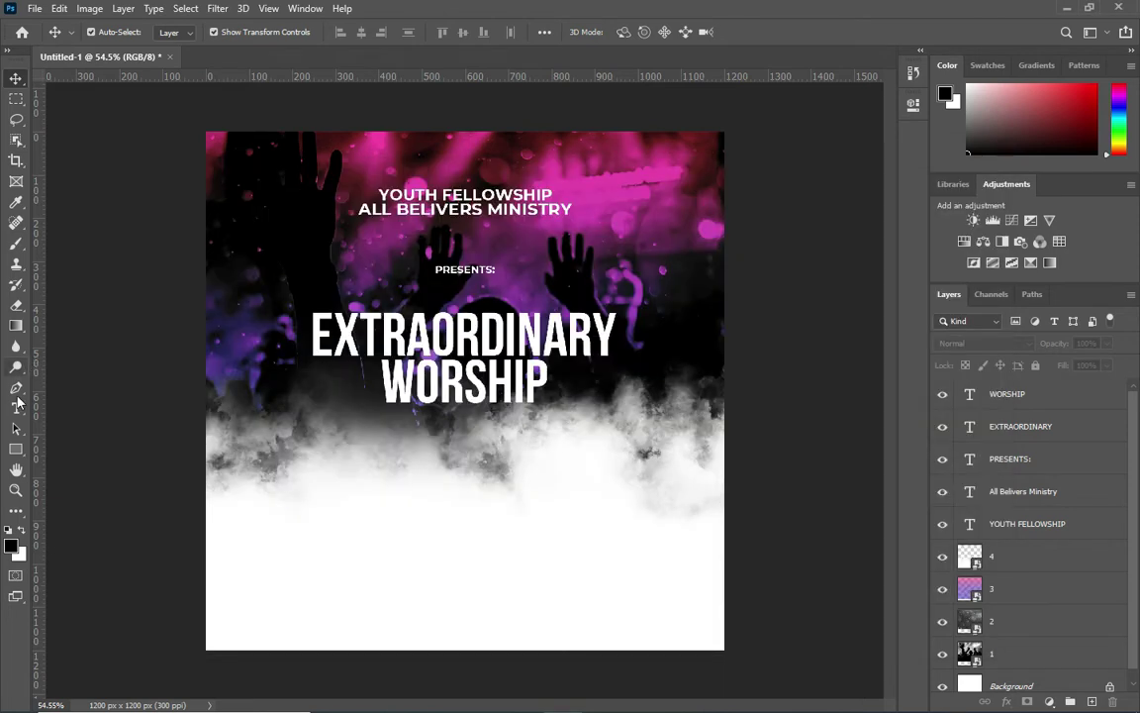
pyautogui.click(15, 408)
pyautogui.click(336, 455)
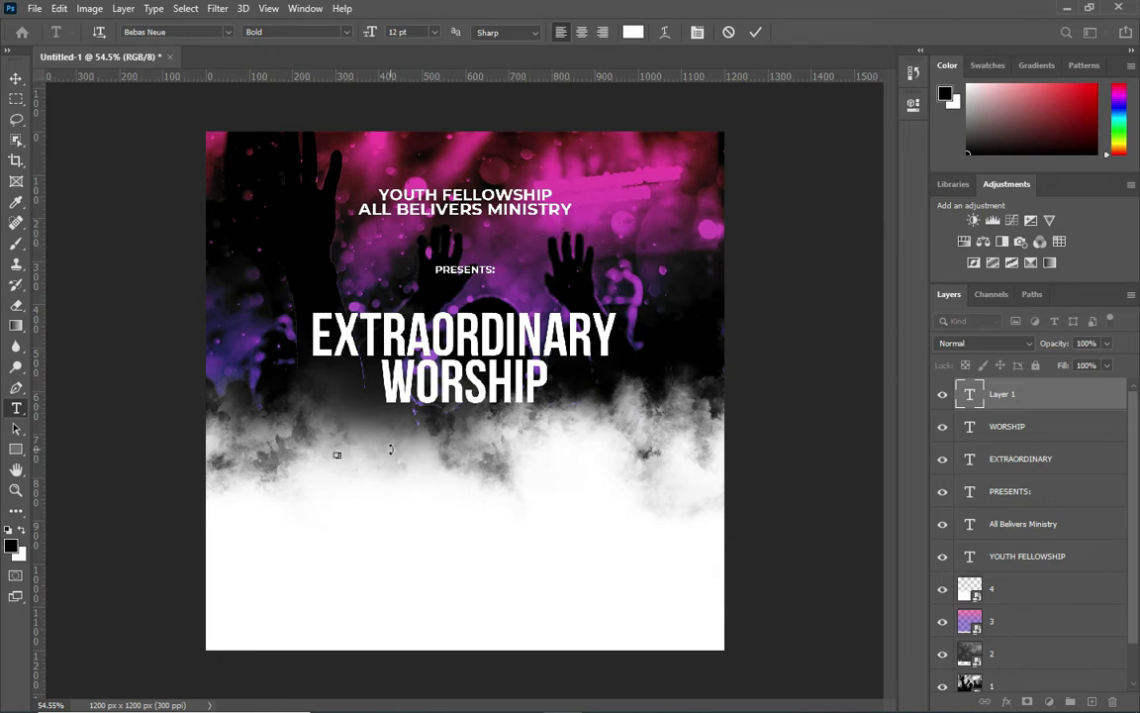
pyautogui.click(755, 32)
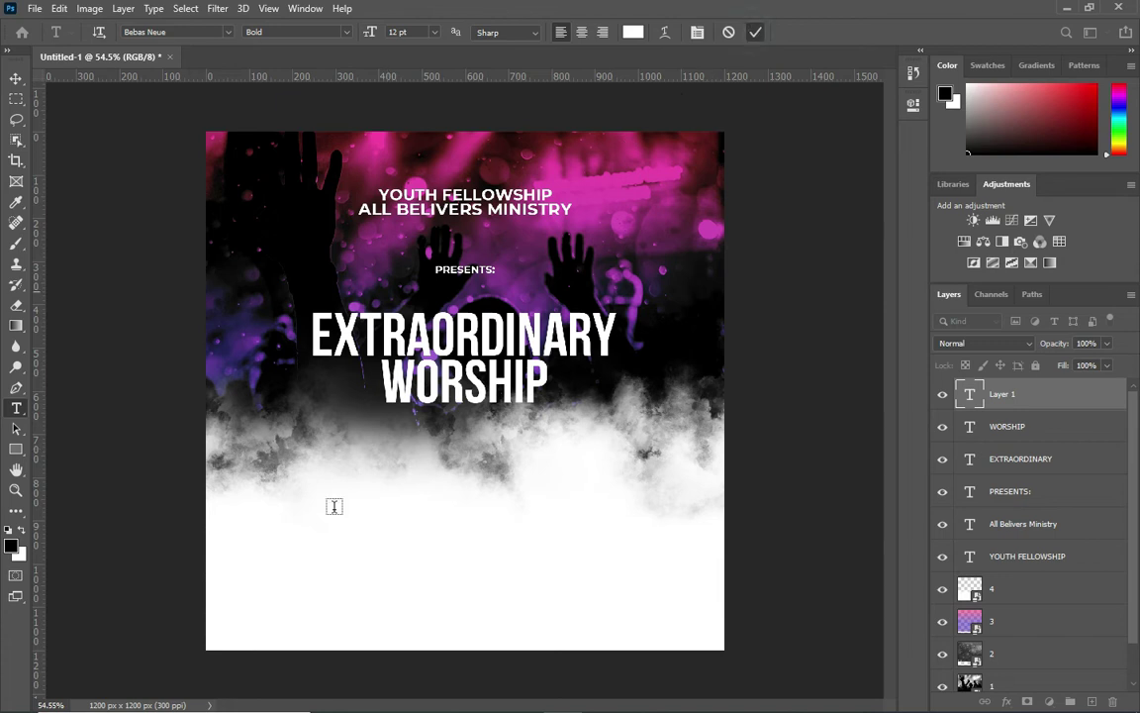
pyautogui.click(335, 459)
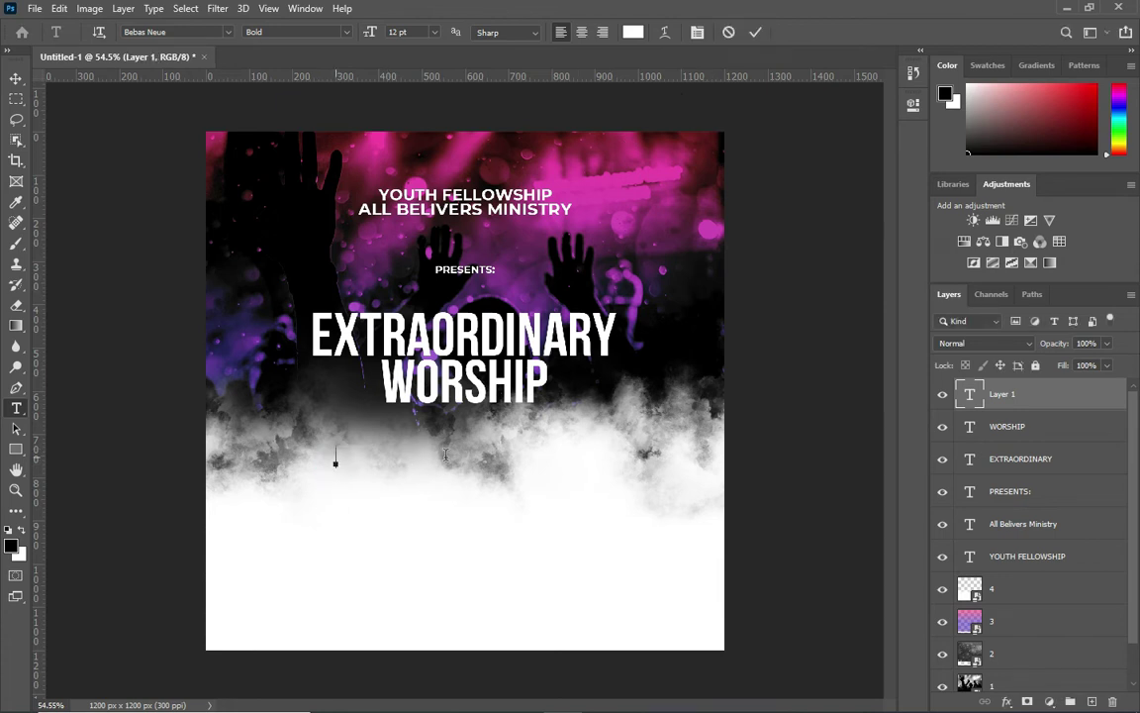
pyautogui.write('7TH NOVEMBER, 2021')
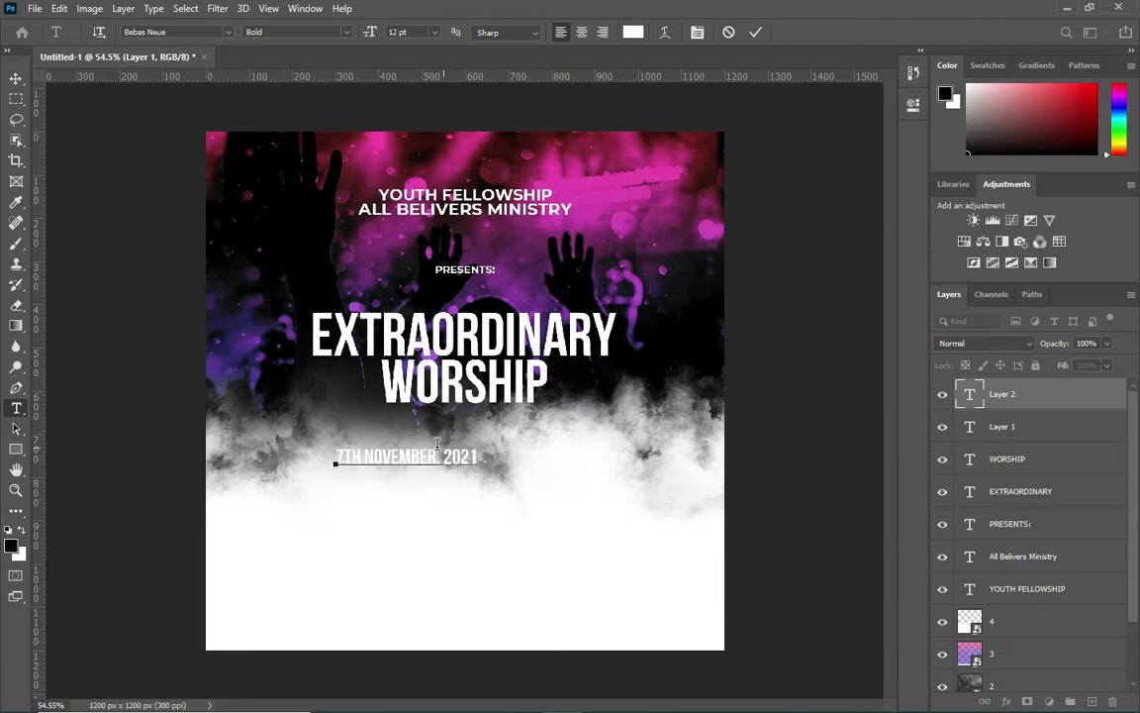
pyautogui.click(952, 433)
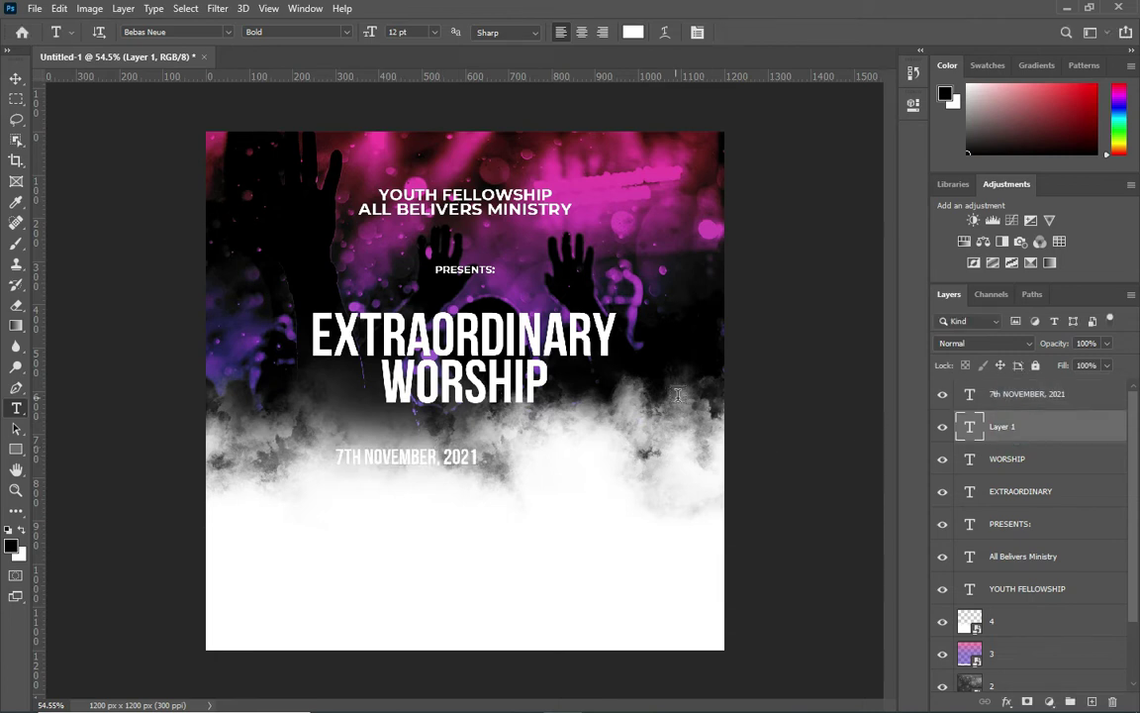
pyautogui.press('Delete')
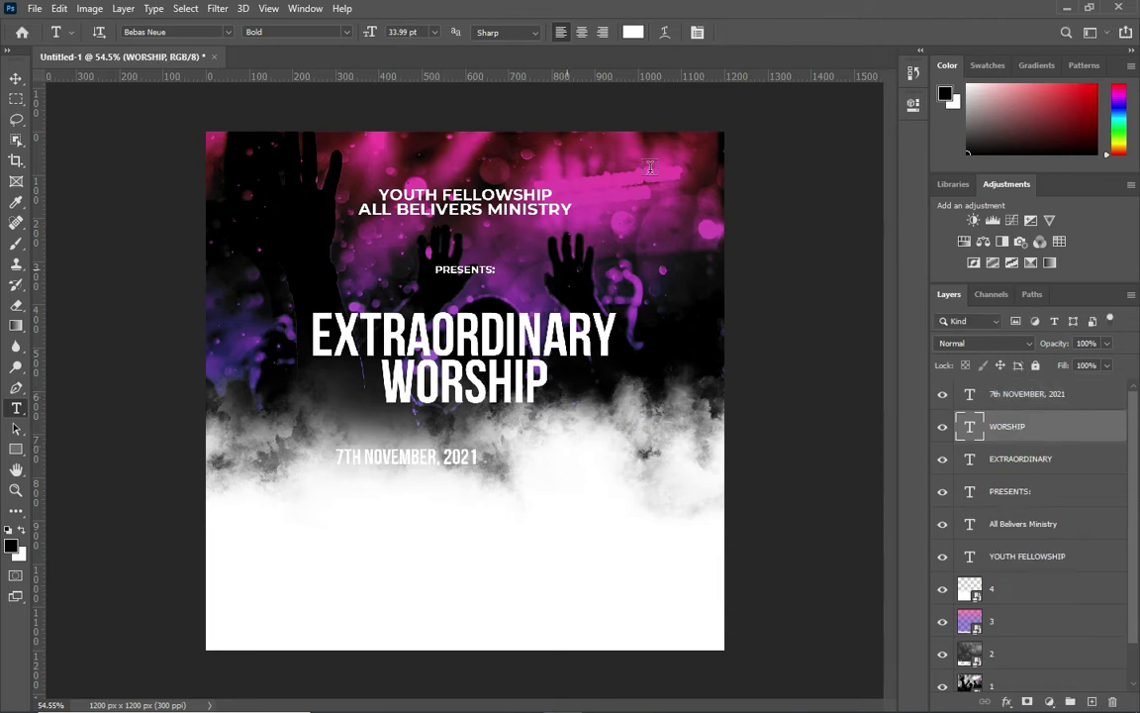
# Step: Break the date onto a new line after 7TH
pyautogui.scroll(2, 364, 457)
pyautogui.click(368, 463)
pyautogui.press('Return')
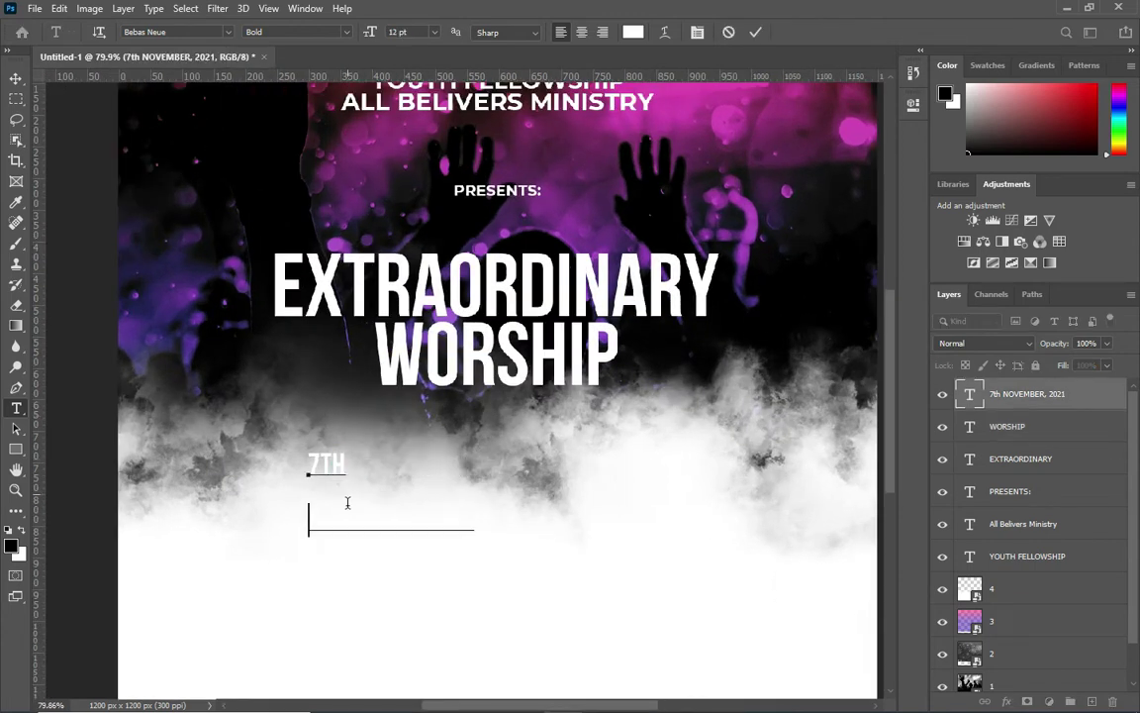
pyautogui.scroll(-1, 373, 483)
pyautogui.click(755, 32)
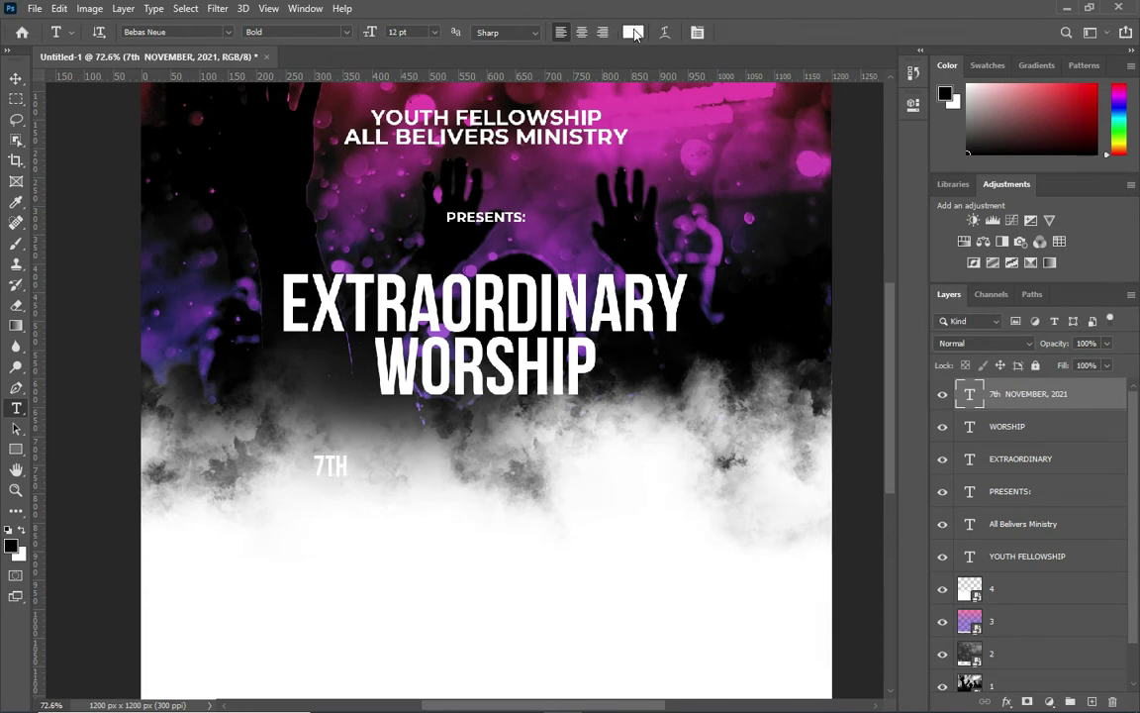
# Step: Set the date text colour to black (#000000)
pyautogui.click(634, 32)
pyautogui.click(362, 354)
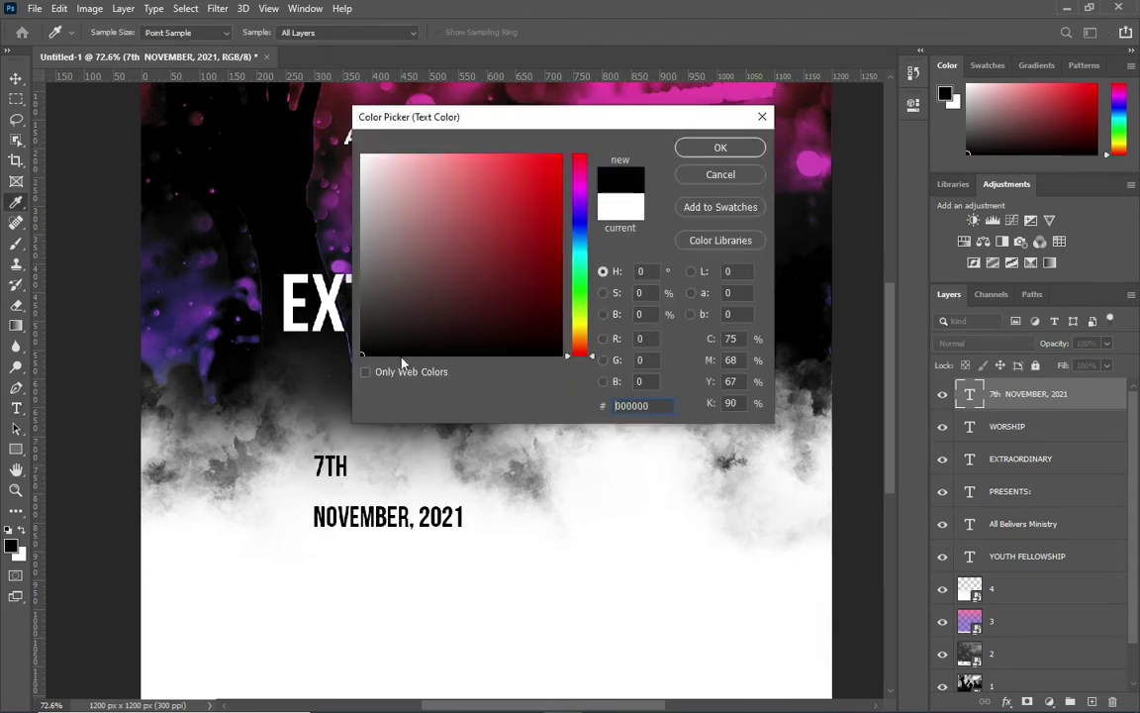
pyautogui.click(720, 148)
pyautogui.scroll(-1, 376, 436)
pyautogui.scroll(-1, 377, 436)
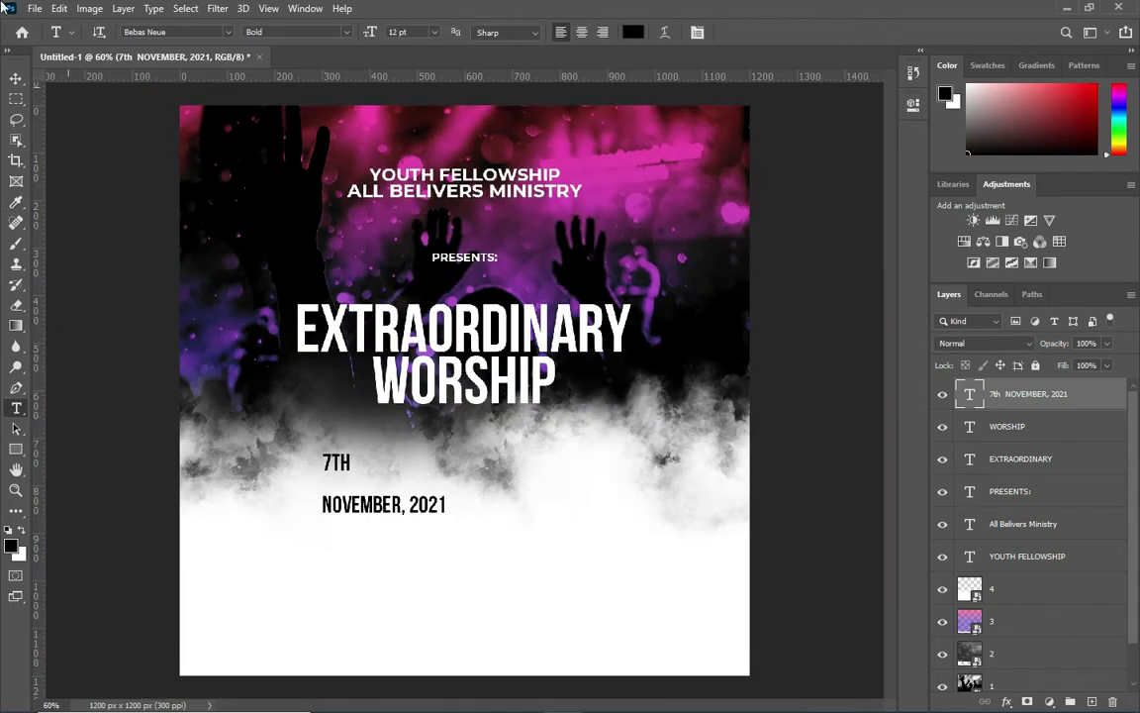
# Step: Move 2021 onto its own line in the date
pyautogui.click(407, 504)
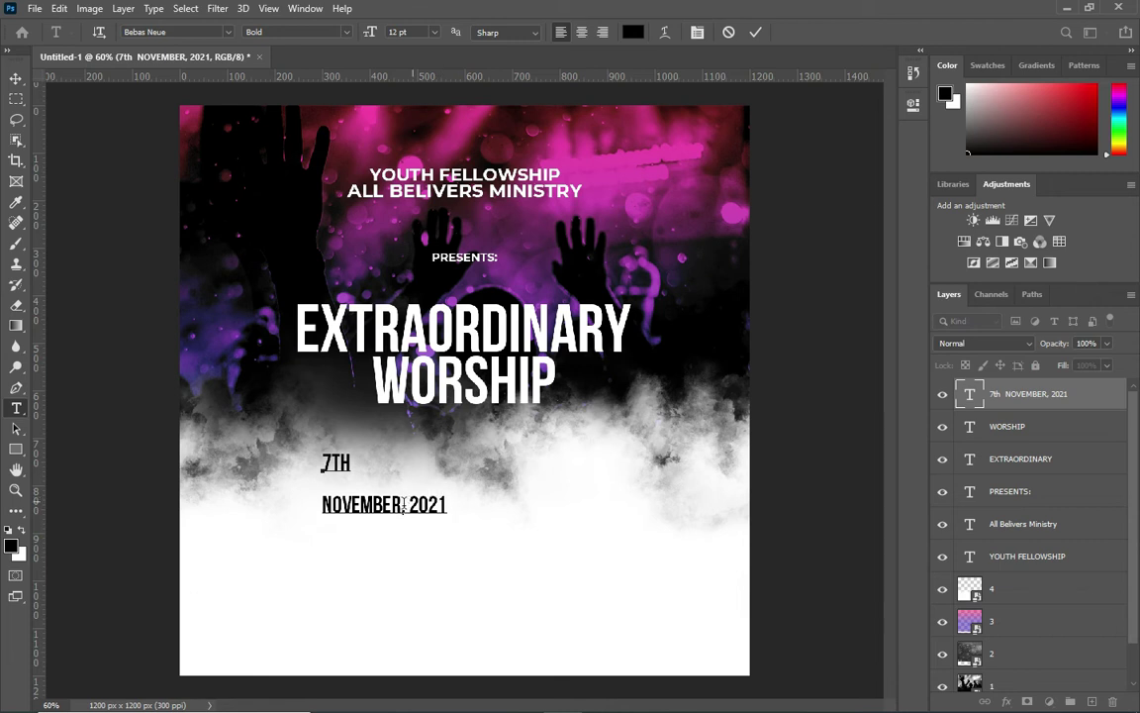
pyautogui.press('Return')
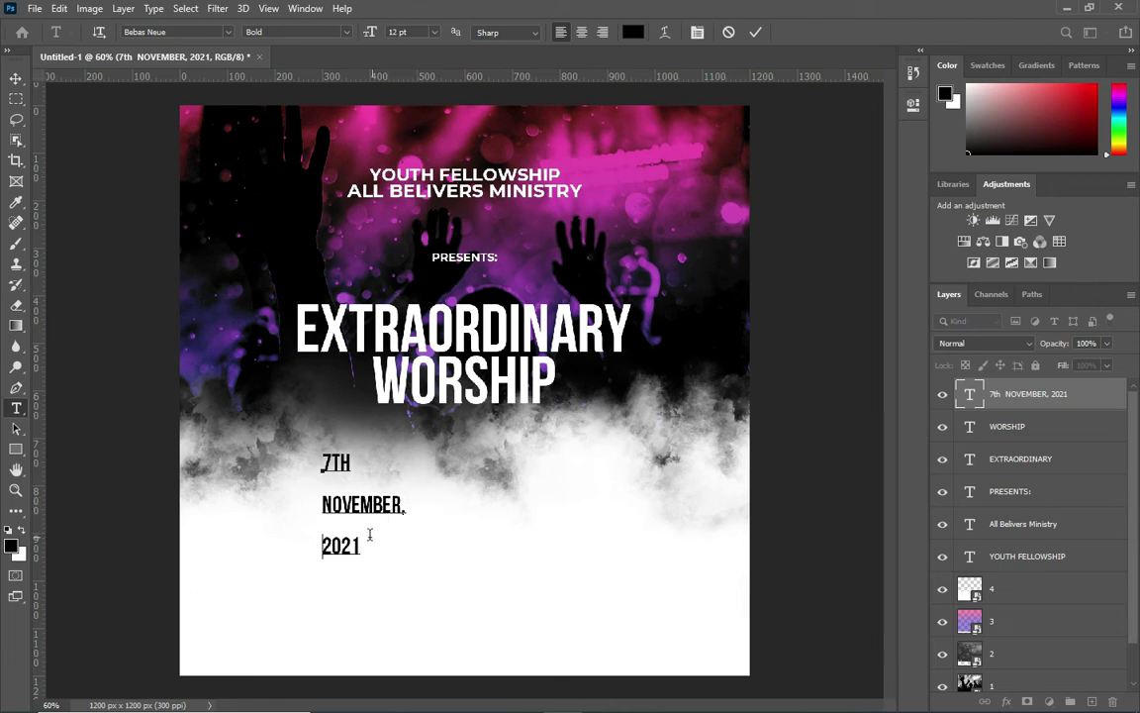
pyautogui.scroll(1, 369, 535)
pyautogui.click(16, 79)
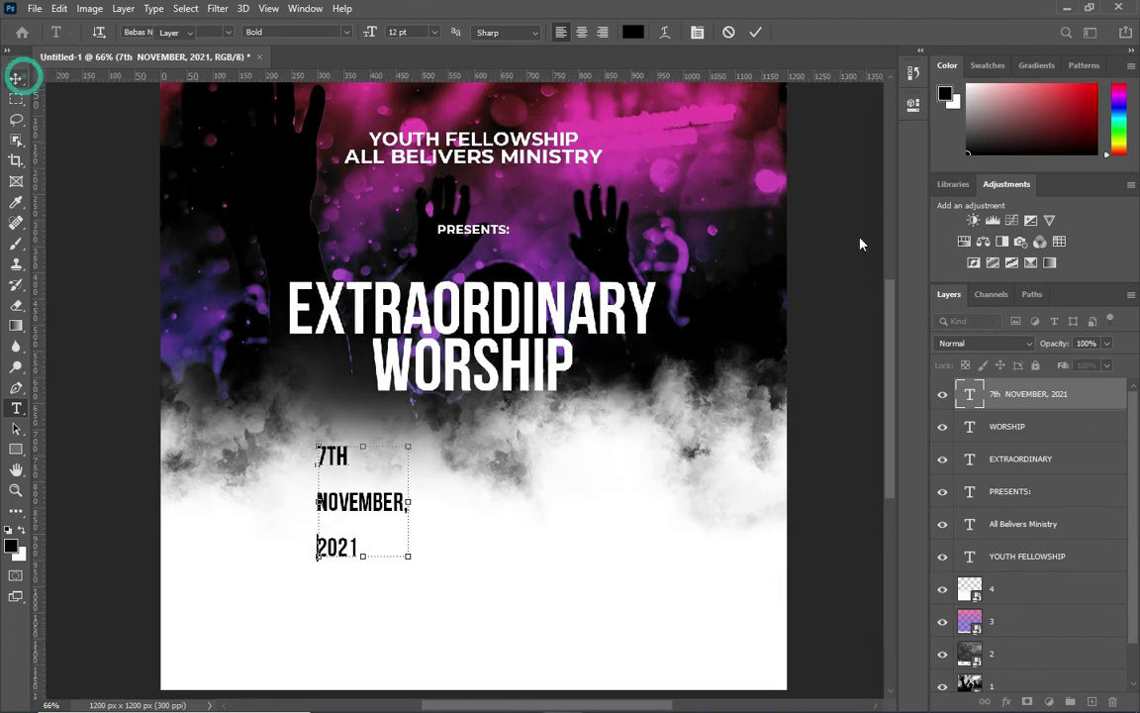
# Step: Tighten the date's leading to 10 pt in the Character panel
pyautogui.press('t')
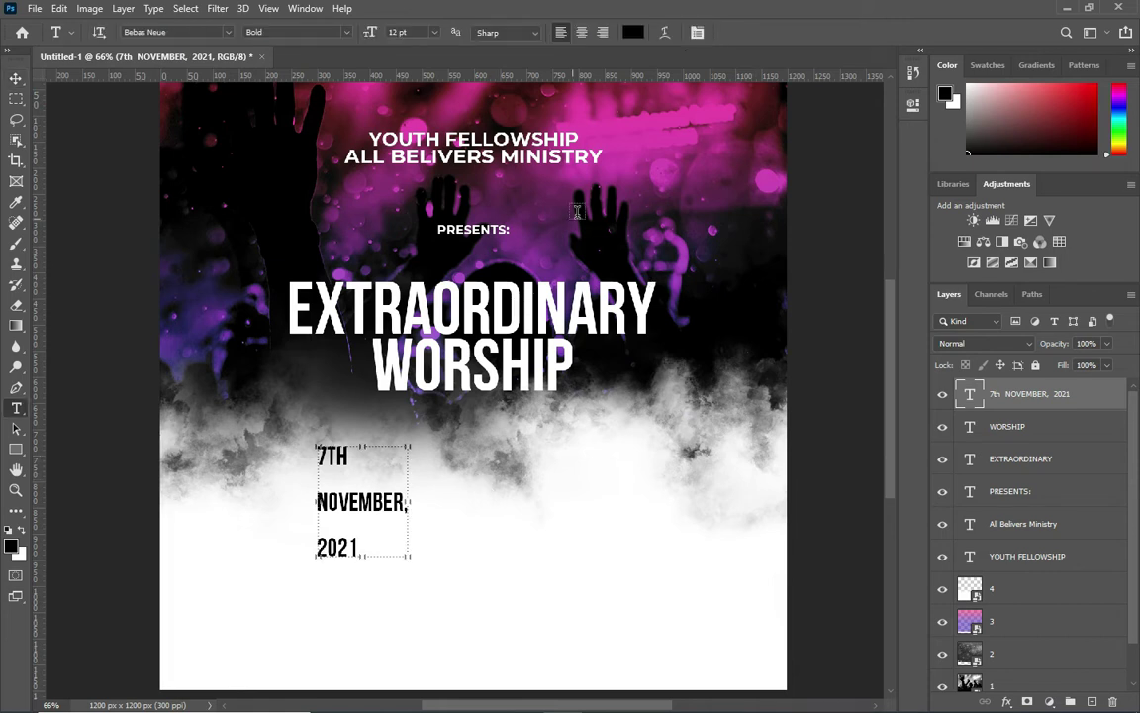
pyautogui.click(697, 32)
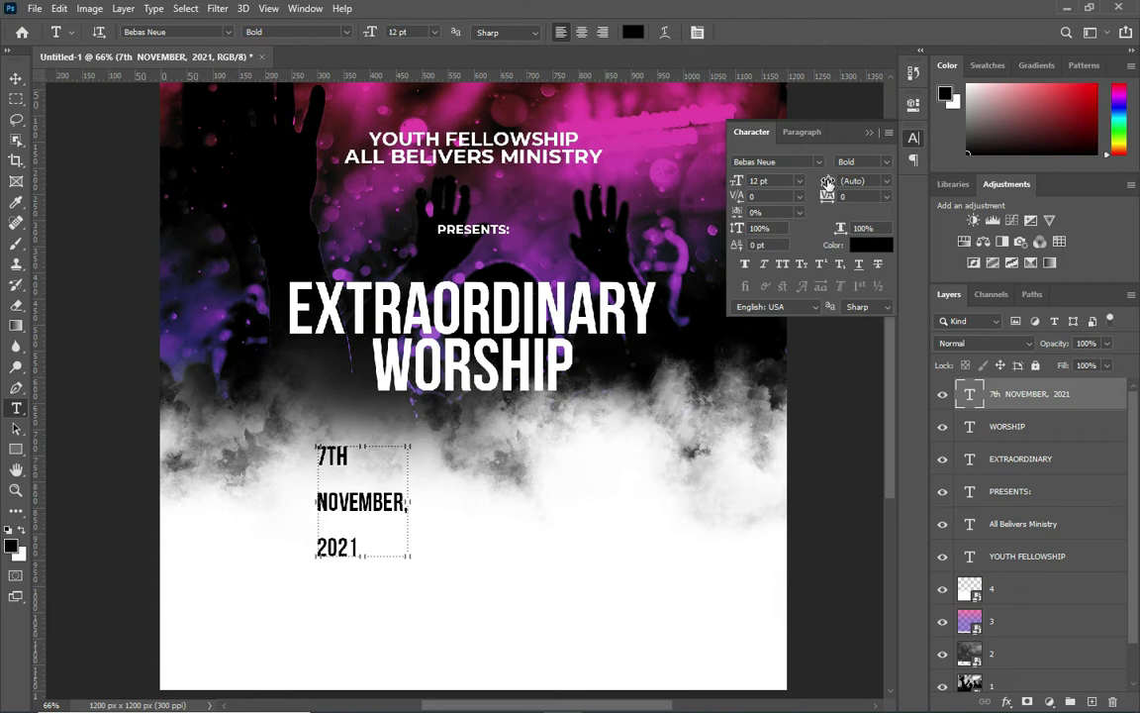
pyautogui.moveTo(827, 183)
pyautogui.mouseDown()
pyautogui.moveTo(811, 179)
pyautogui.moveTo(905, 229)
pyautogui.mouseUp()
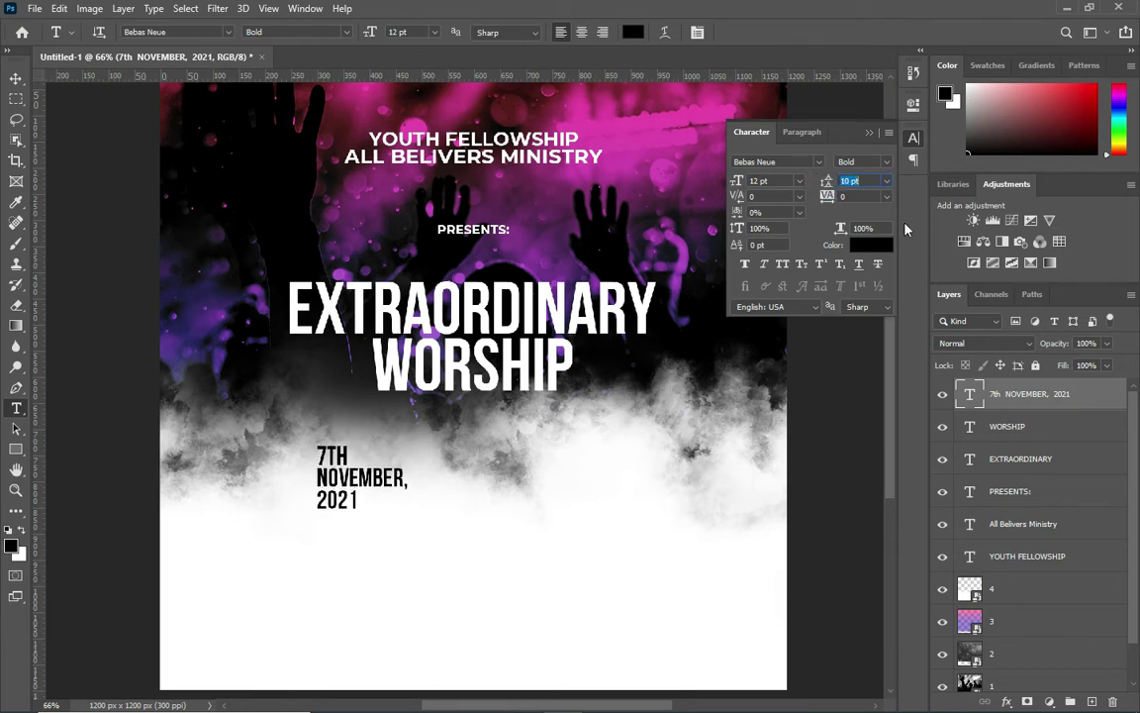
pyautogui.click(871, 134)
pyautogui.keyDown('alt'); pyautogui.scroll(2, 336, 441); pyautogui.keyUp('alt')
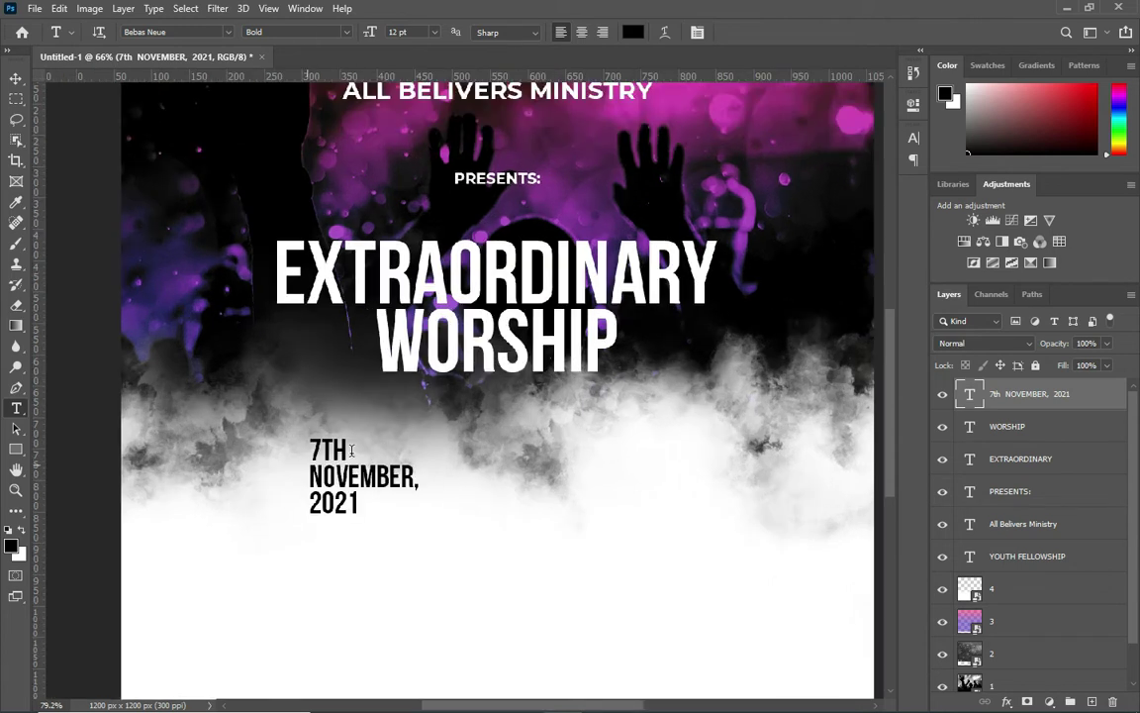
pyautogui.keyDown('alt'); pyautogui.scroll(1, 322, 442); pyautogui.keyUp('alt')
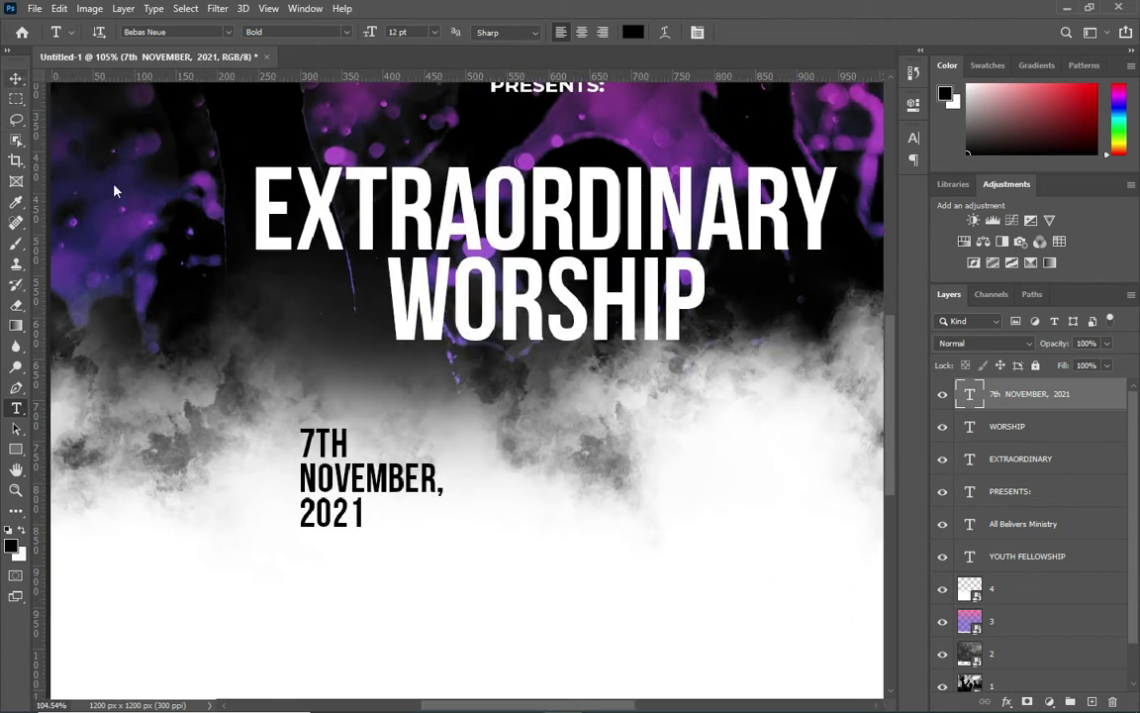
# Step: Delete the TH after the 7 and commit the date text
pyautogui.press('v')
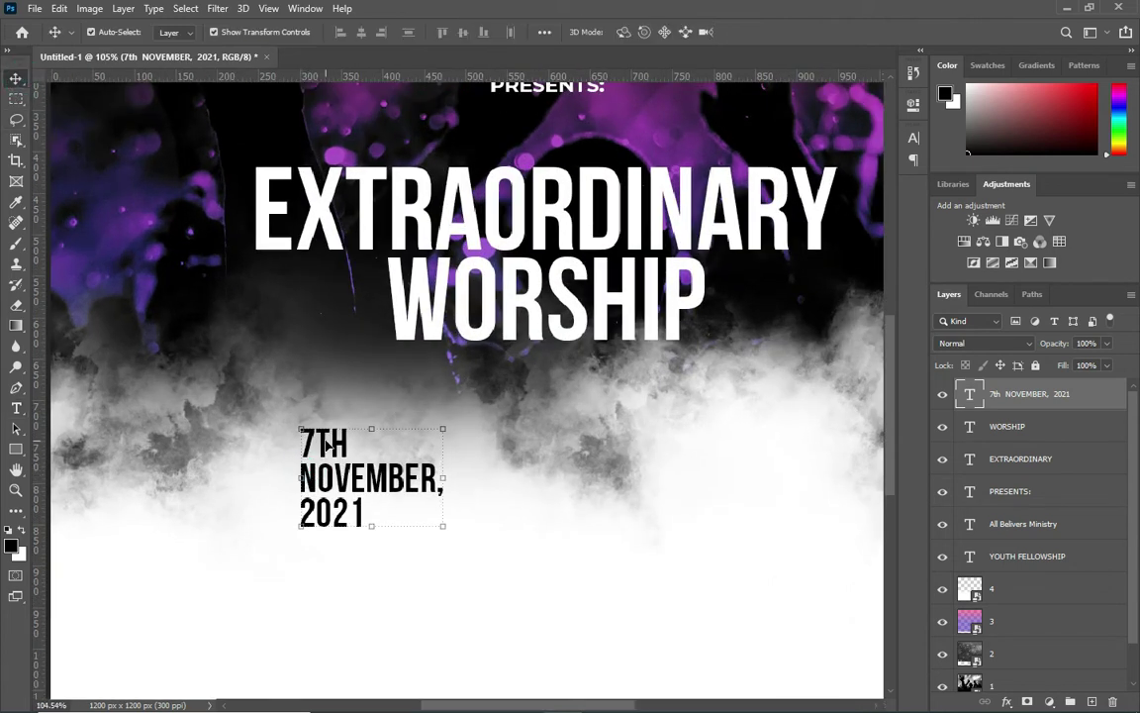
pyautogui.press('t')
pyautogui.moveTo(314, 442); pyautogui.dragTo(349, 437)
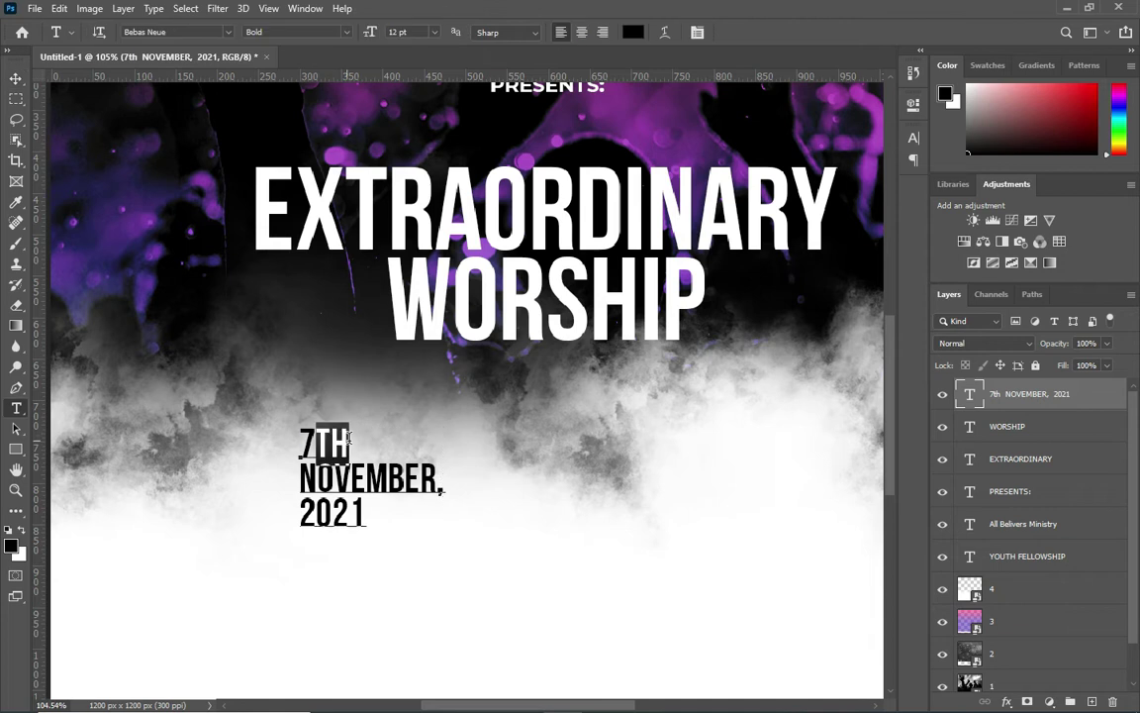
pyautogui.press('ctrl')
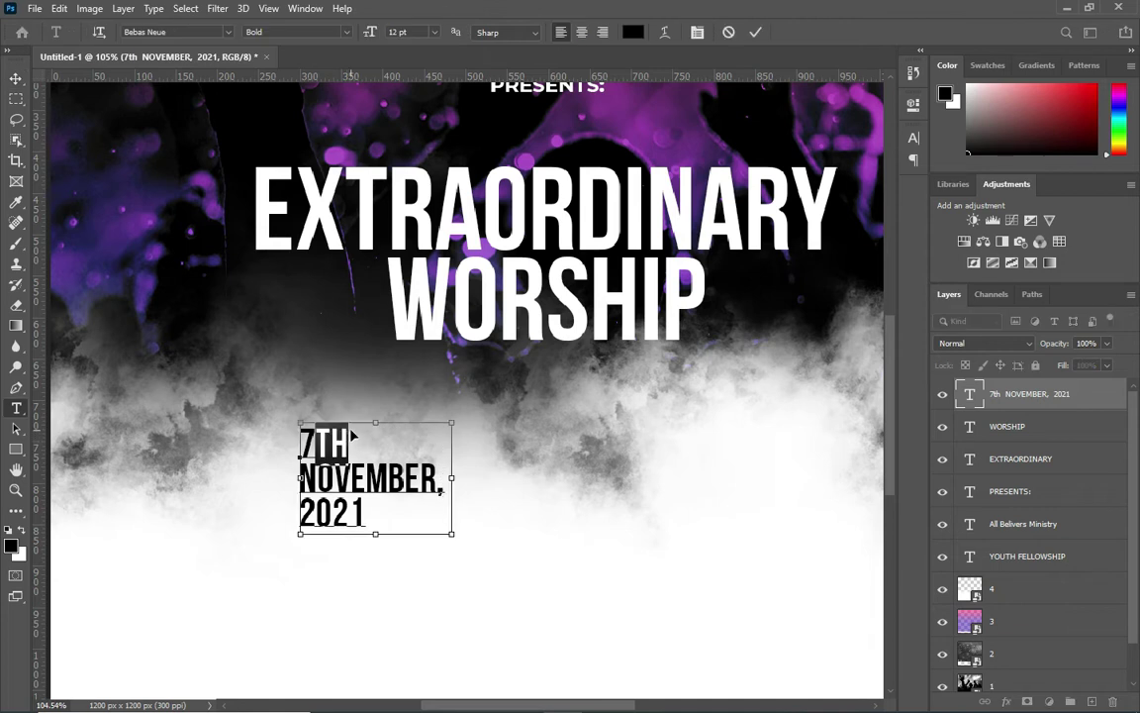
pyautogui.press('BackSpace')
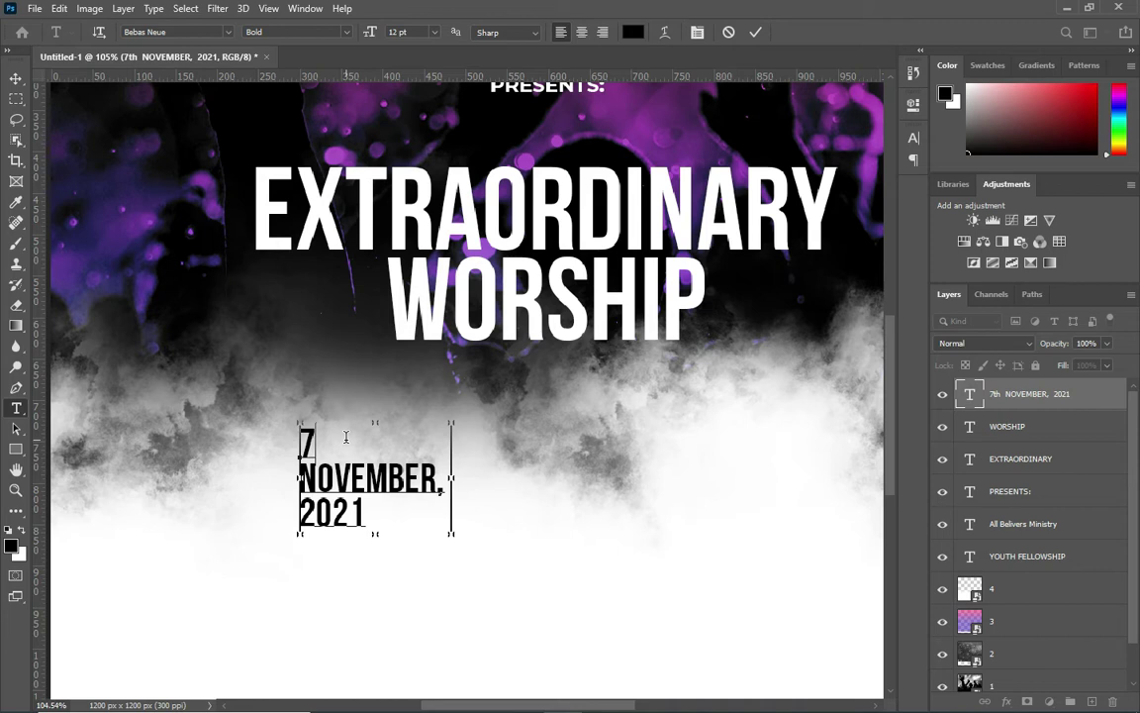
pyautogui.hotkey('ctrl', 'Return')
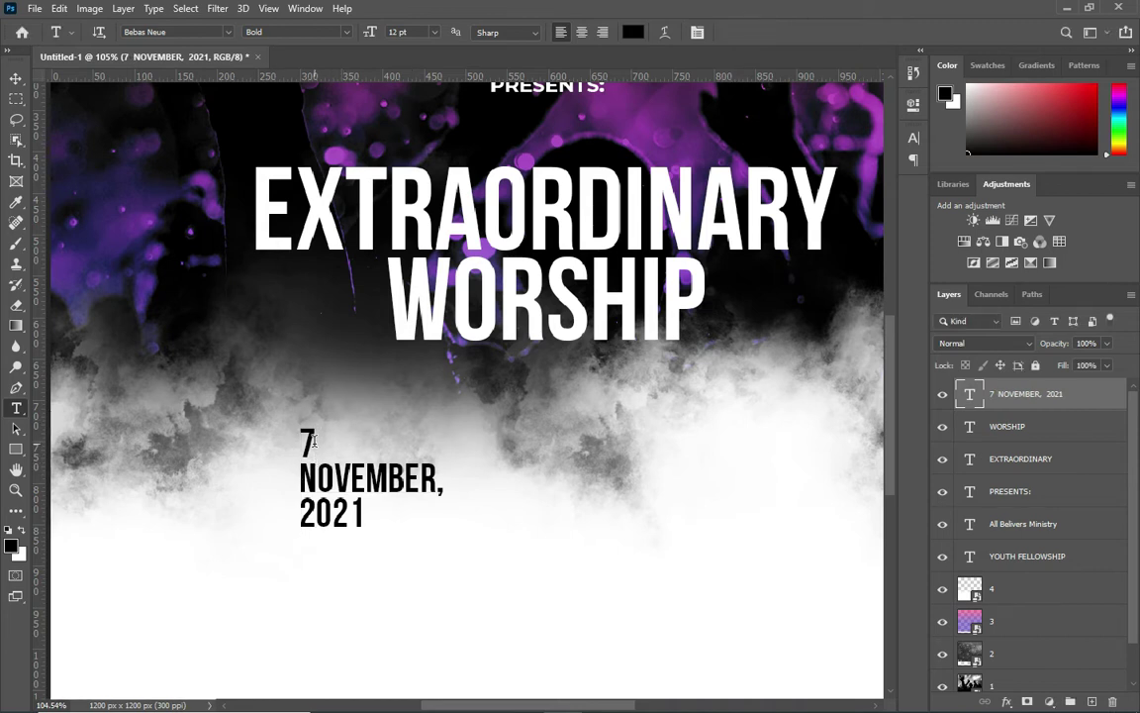
# Step: Set the date in Montserrat Bold
pyautogui.click(228, 30)
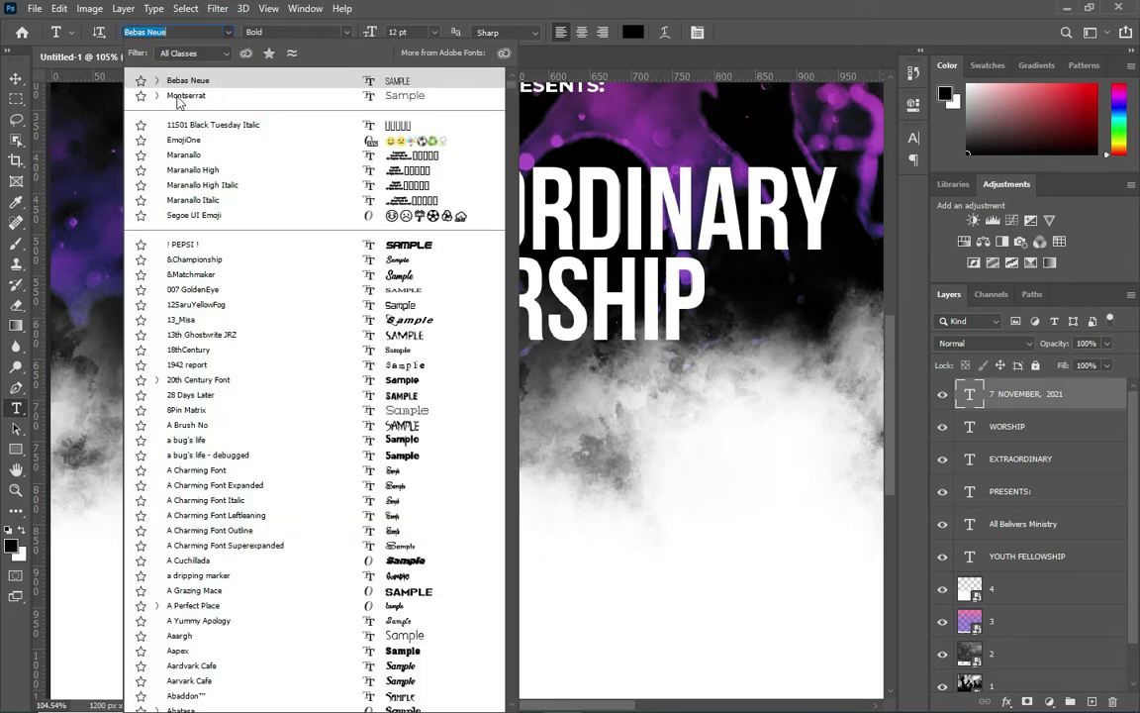
pyautogui.click(156, 96)
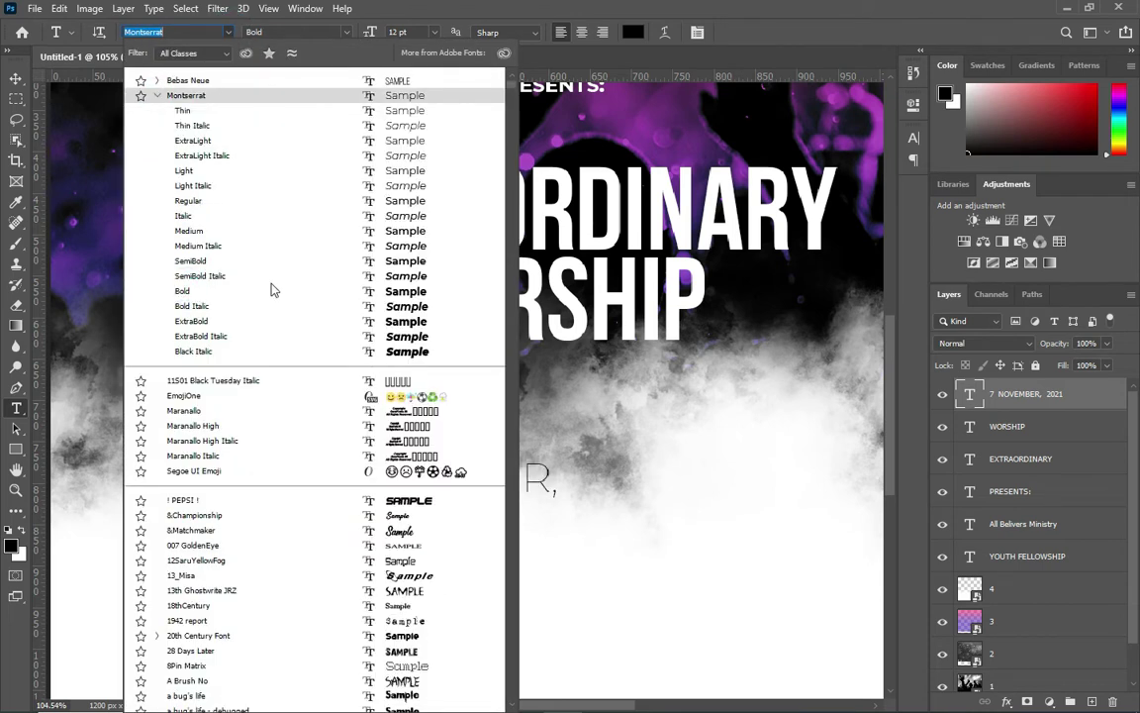
pyautogui.click(326, 291)
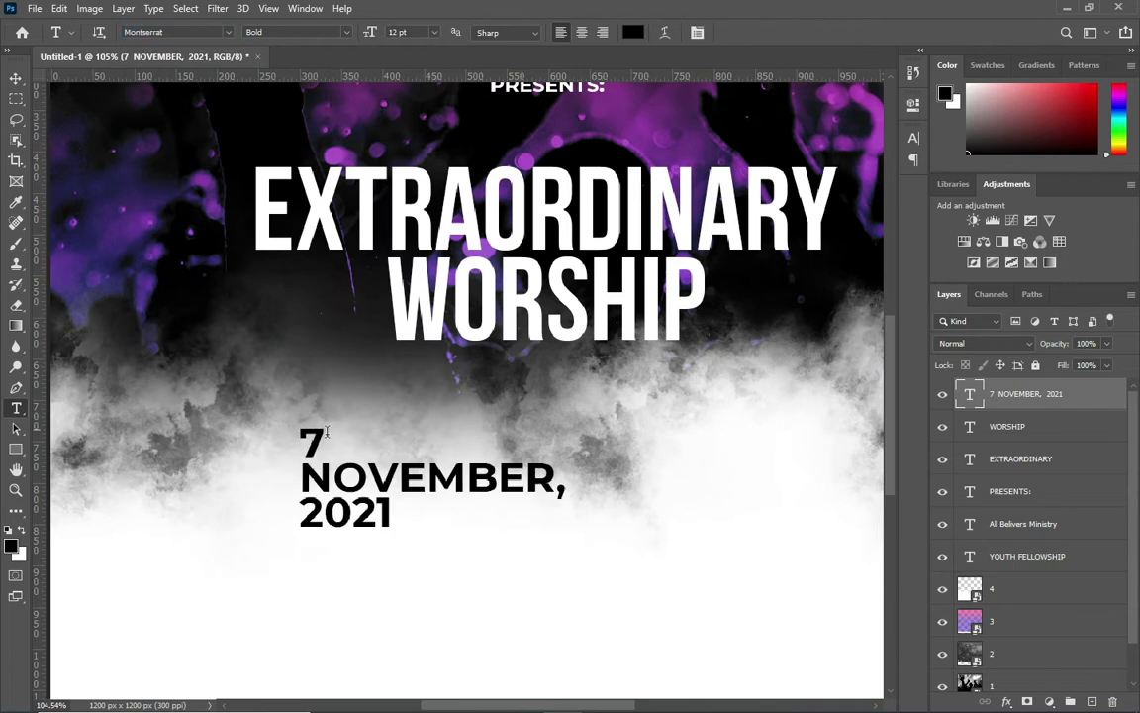
pyautogui.scroll(2, 327, 432)
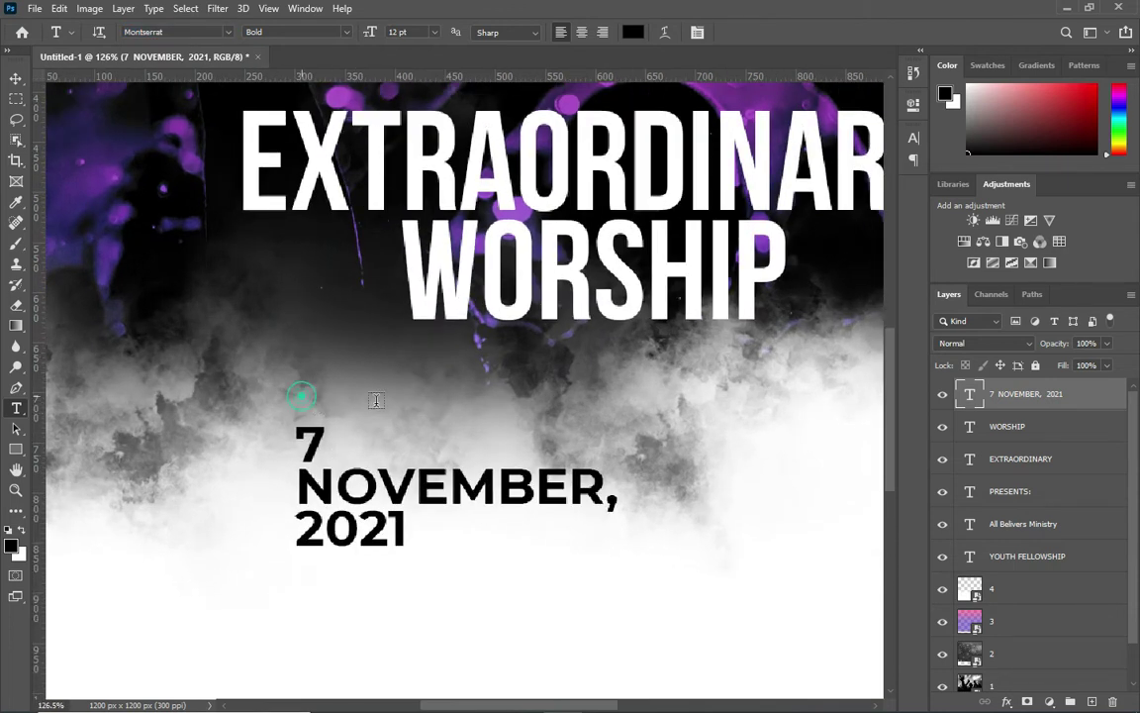
# Step: Add a separate TH text layer in Montserrat Bold
pyautogui.click(302, 406)
pyautogui.write('TH')
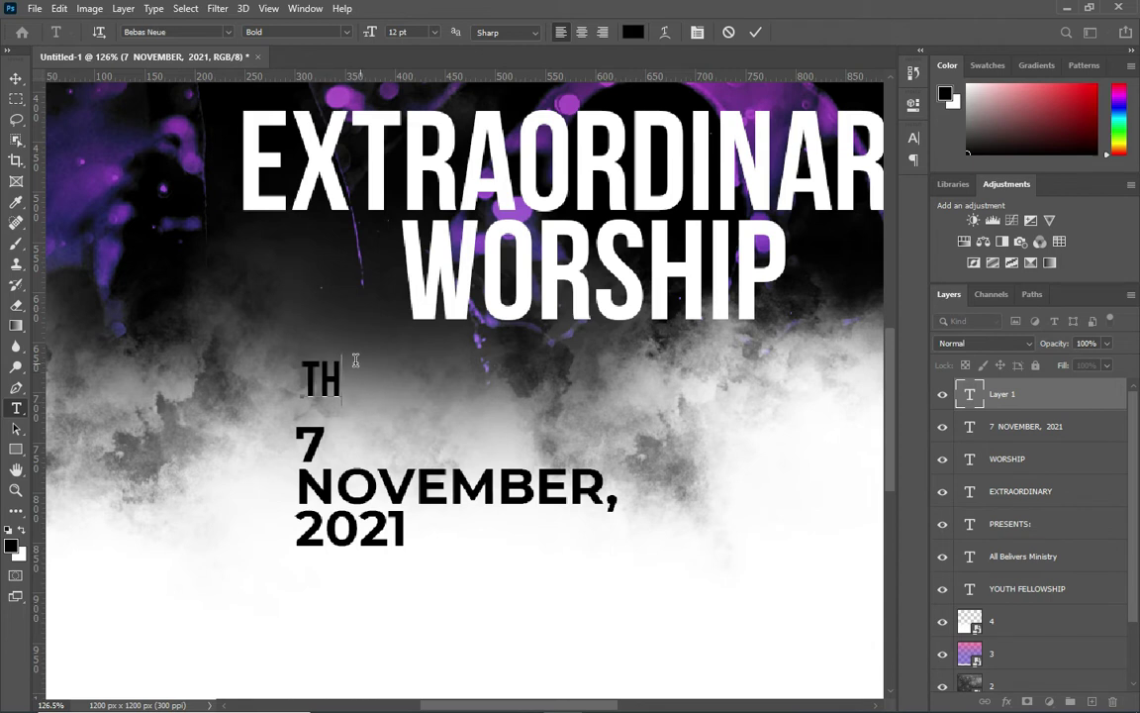
pyautogui.moveTo(340, 370); pyautogui.dragTo(366, 335)
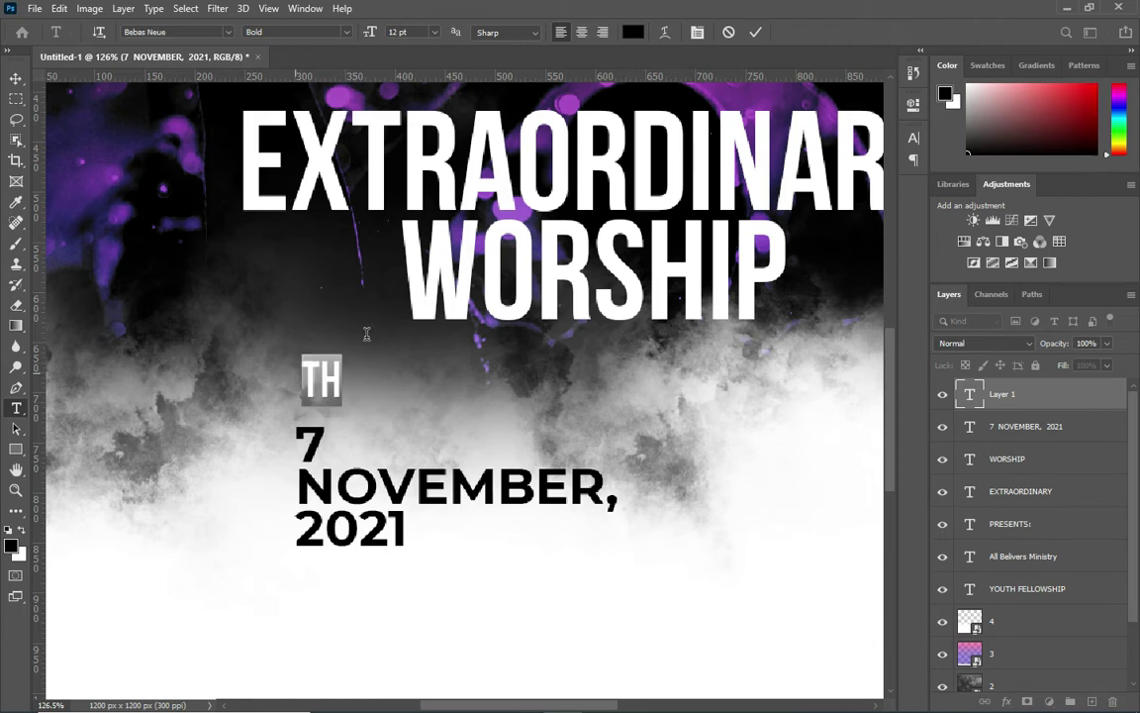
pyautogui.click(228, 32)
pyautogui.click(182, 80)
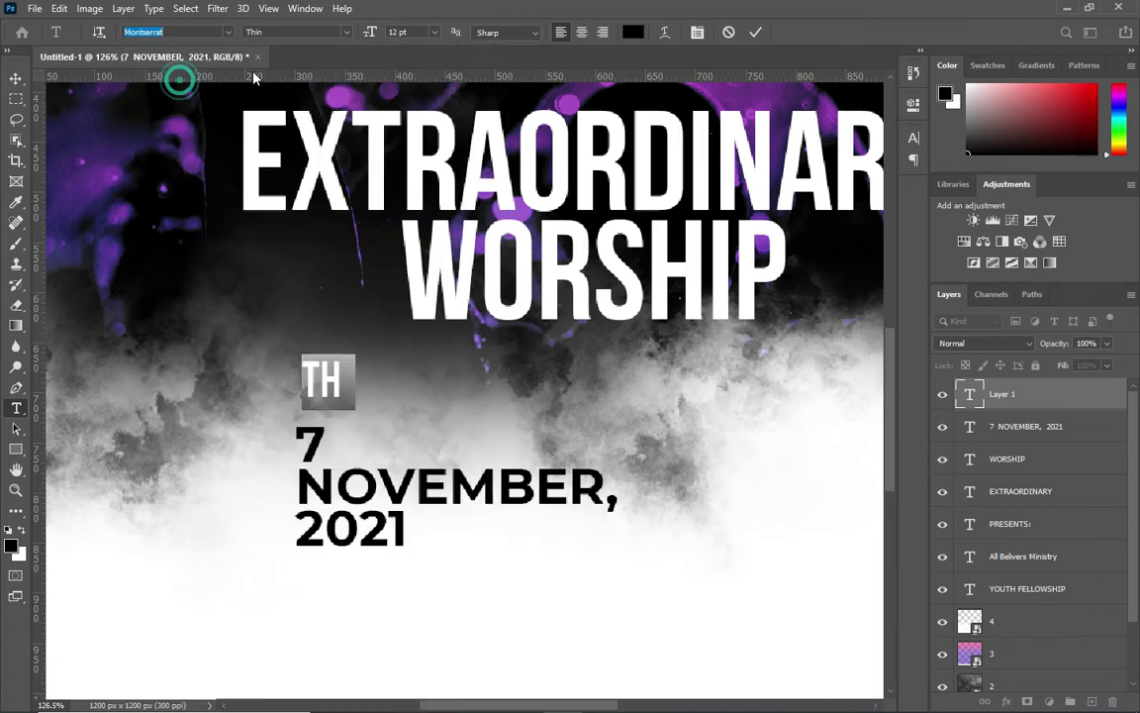
pyautogui.click(344, 31)
pyautogui.click(296, 205)
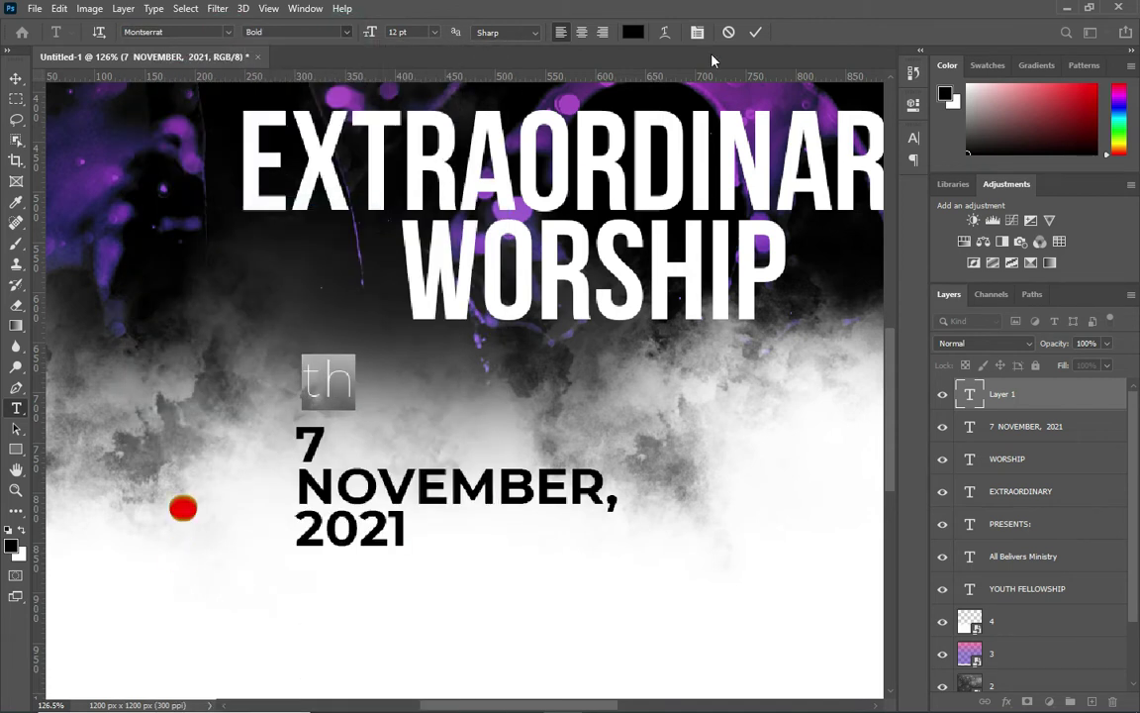
pyautogui.click(755, 31)
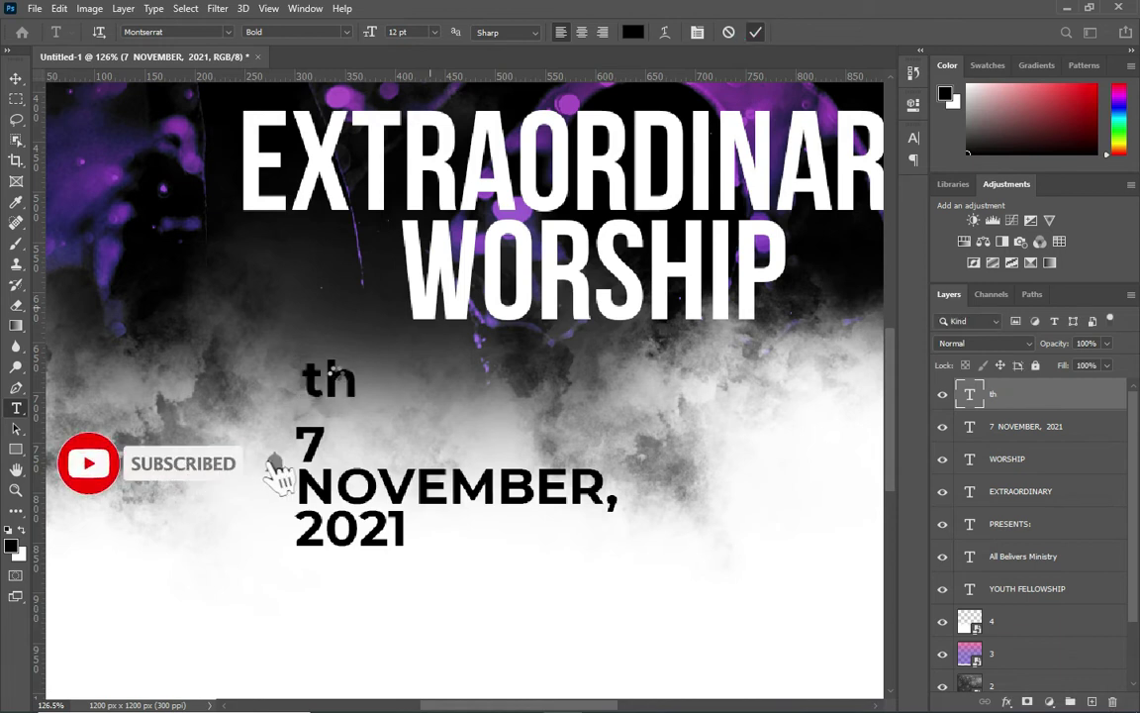
# Step: Move the th beside the 7 so the date reads 7th NOVEMBER, 2021
pyautogui.moveTo(334, 378); pyautogui.dragTo(359, 435)
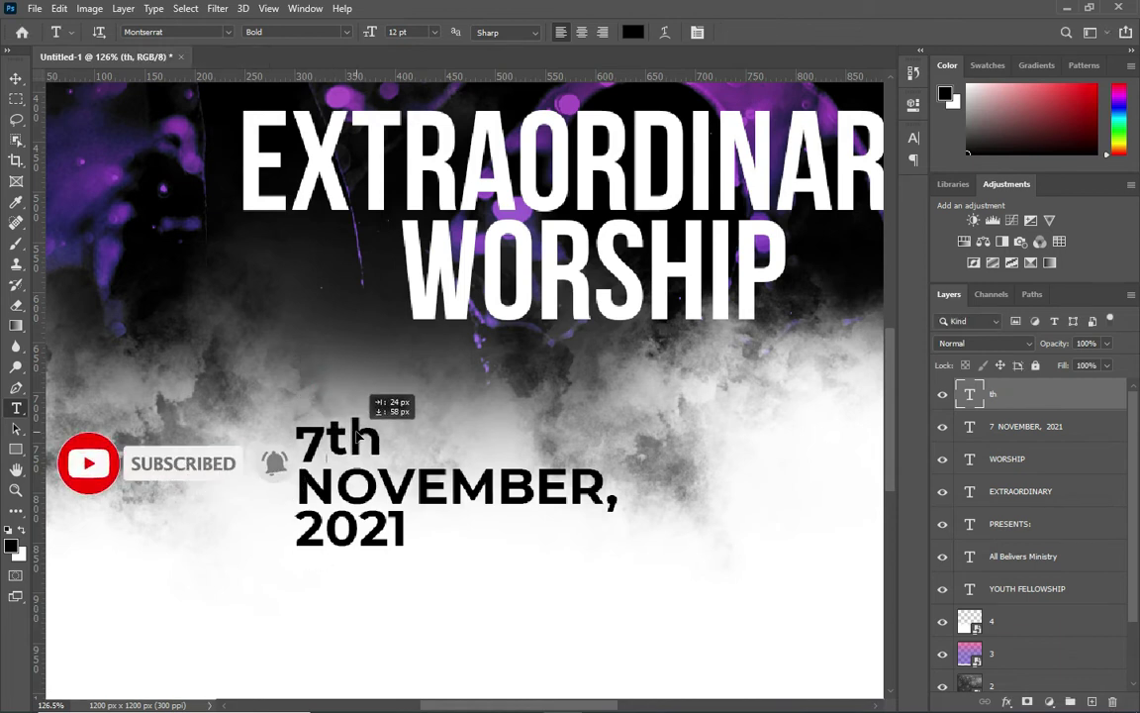
pyautogui.scroll(-3, 377, 348)
pyautogui.moveTo(344, 465); pyautogui.dragTo(420, 497)
pyautogui.hotkey('ctrl', 'c')
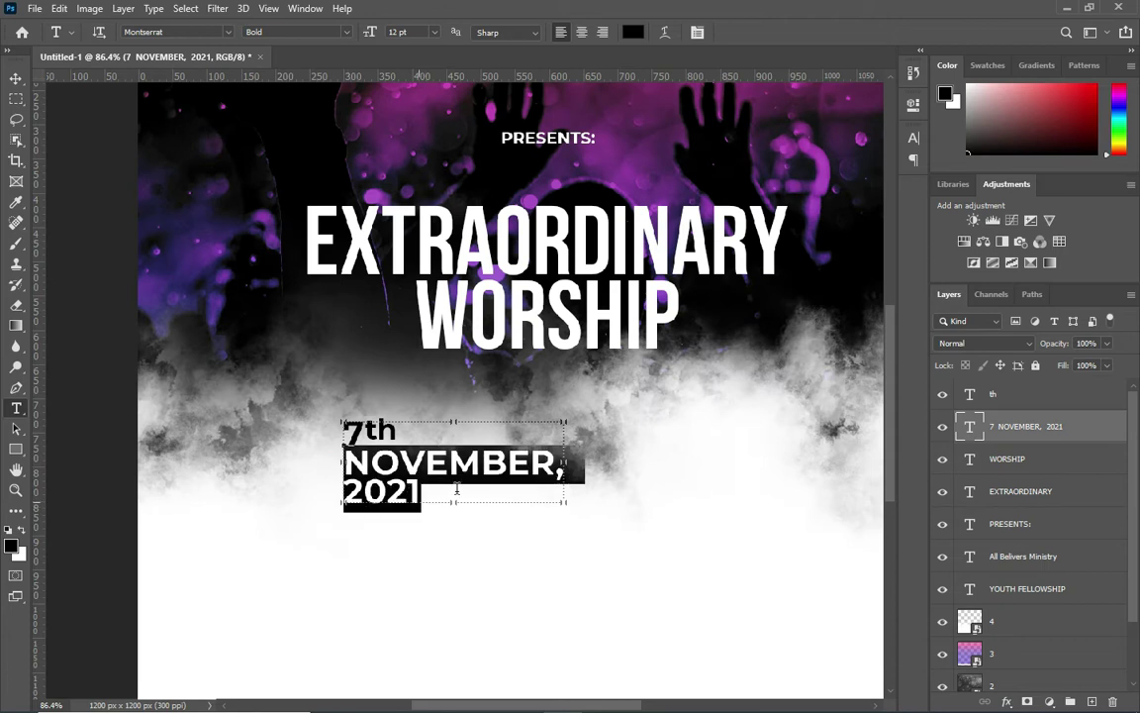
# Step: Move NOVEMBER, 2021 out of the 7 layer into its own text layer below 7
pyautogui.press('BackSpace')
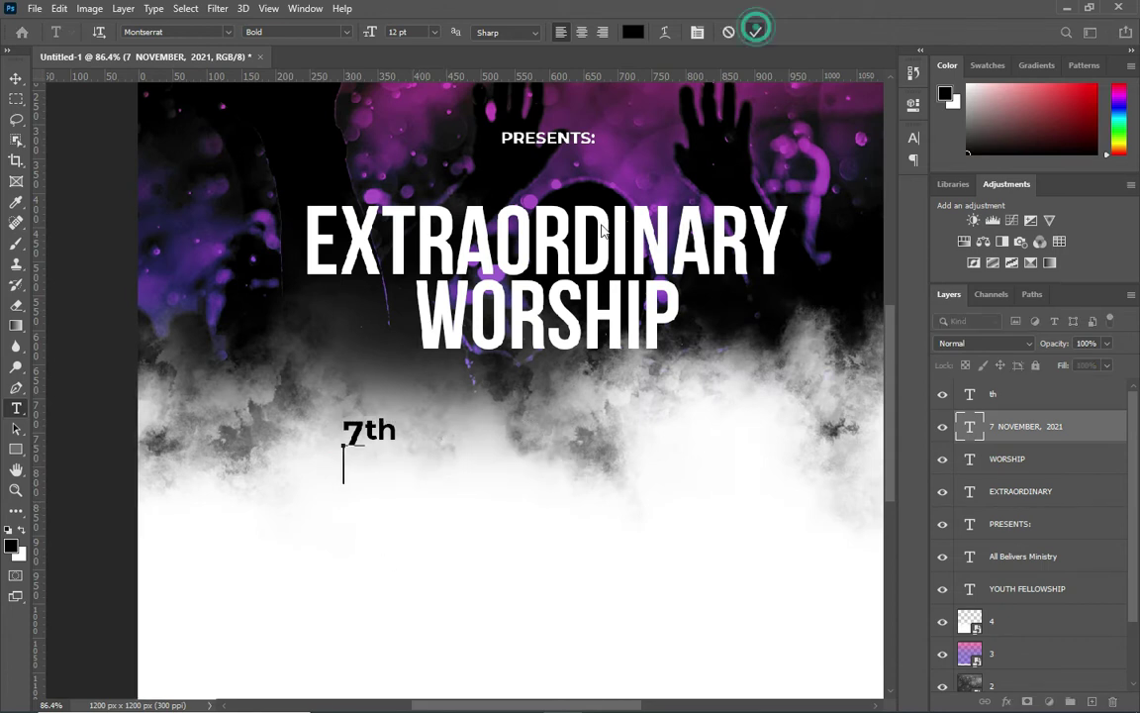
pyautogui.click(331, 531)
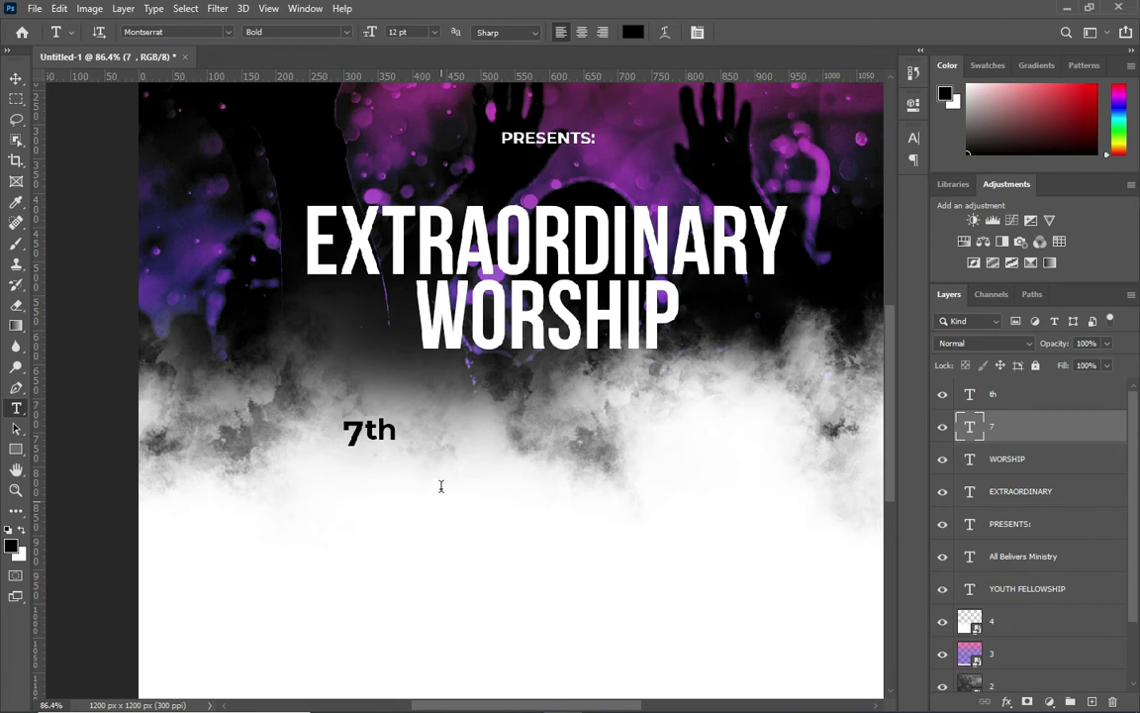
pyautogui.hotkey('ctrl', 'v')
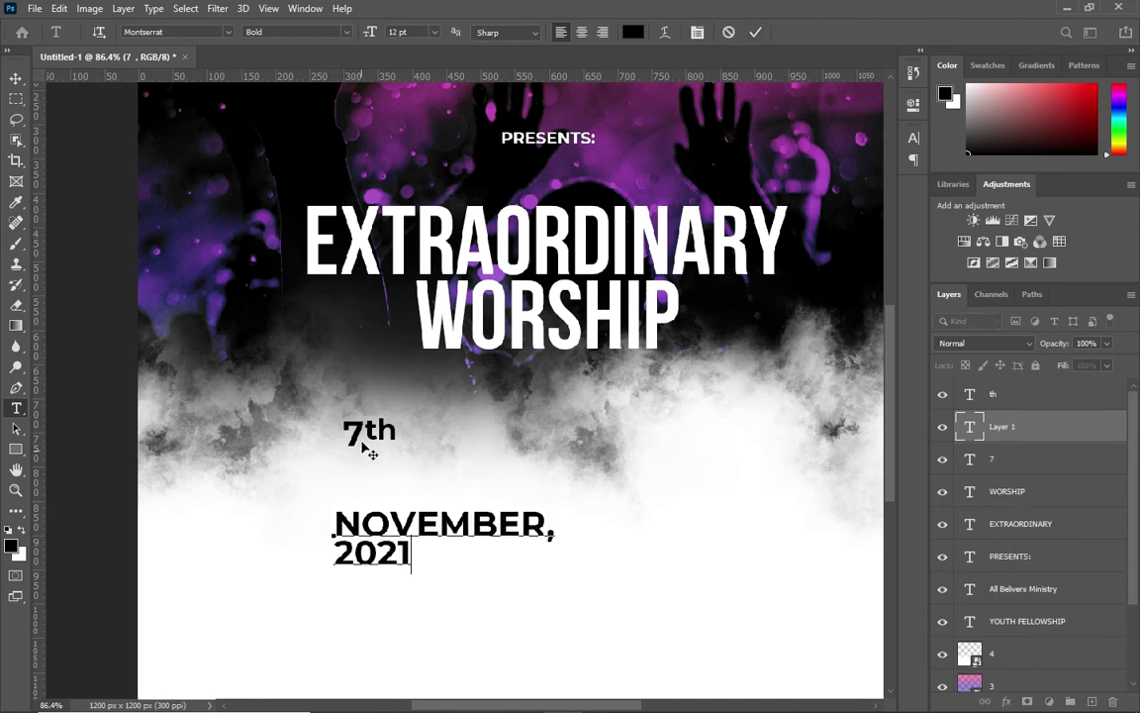
pyautogui.scroll(1, 369, 450)
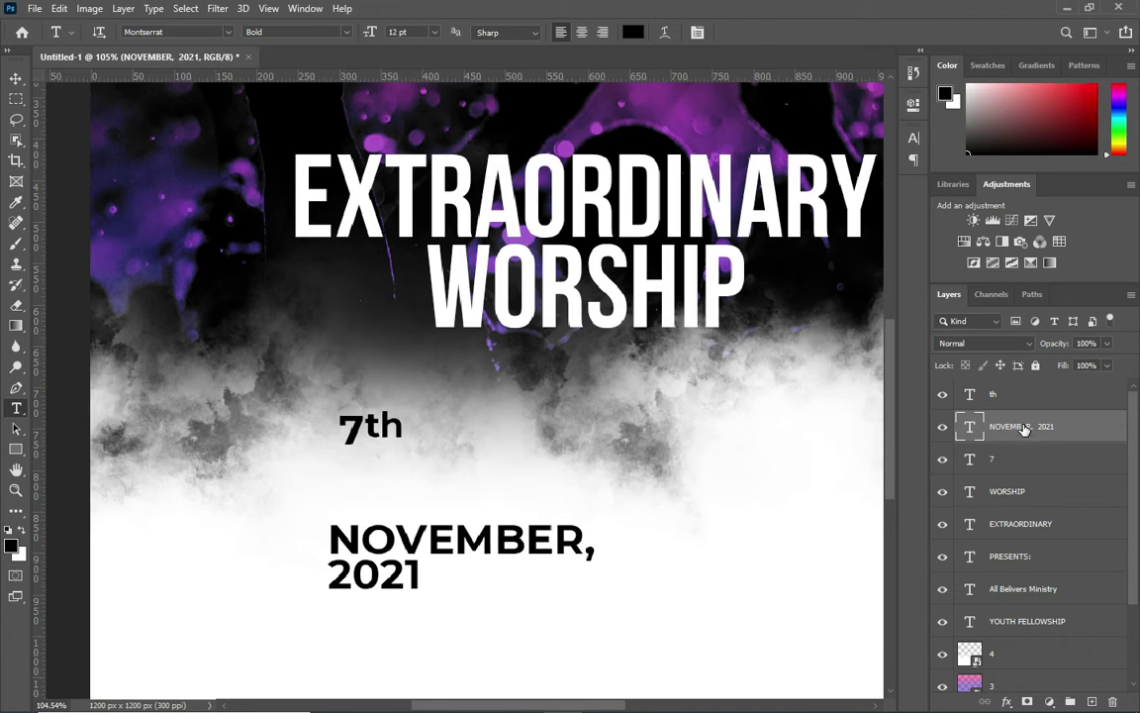
pyautogui.moveTo(1024, 427); pyautogui.dragTo(990, 474)
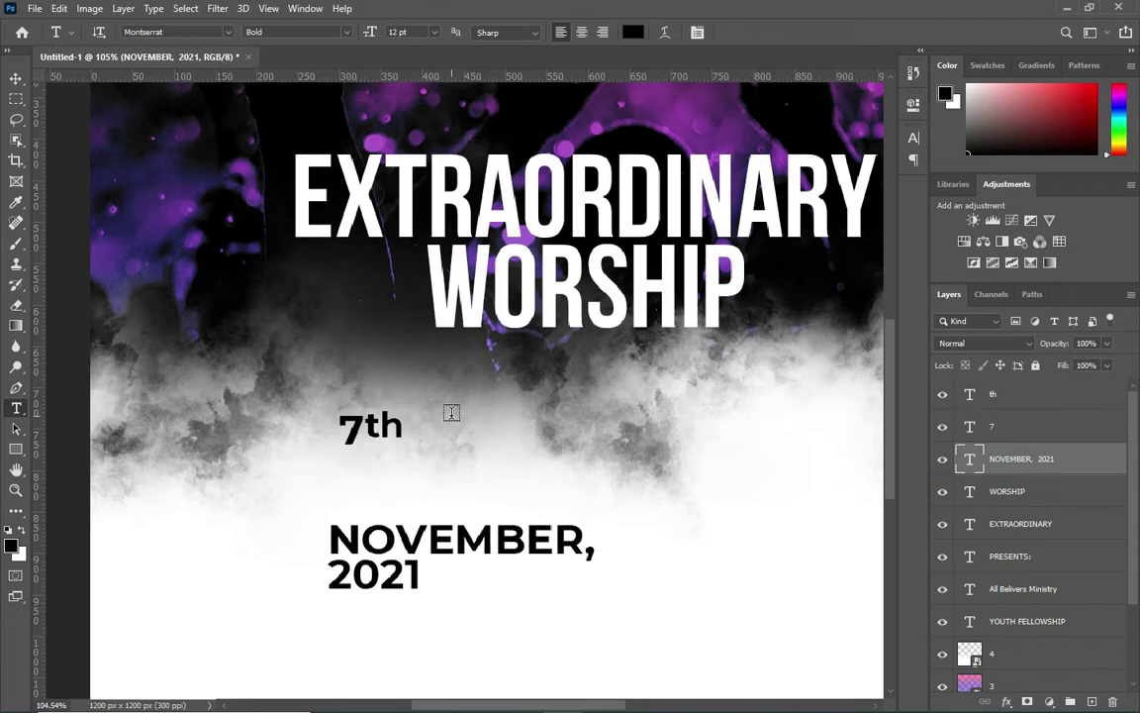
pyautogui.scroll(-1, 463, 393)
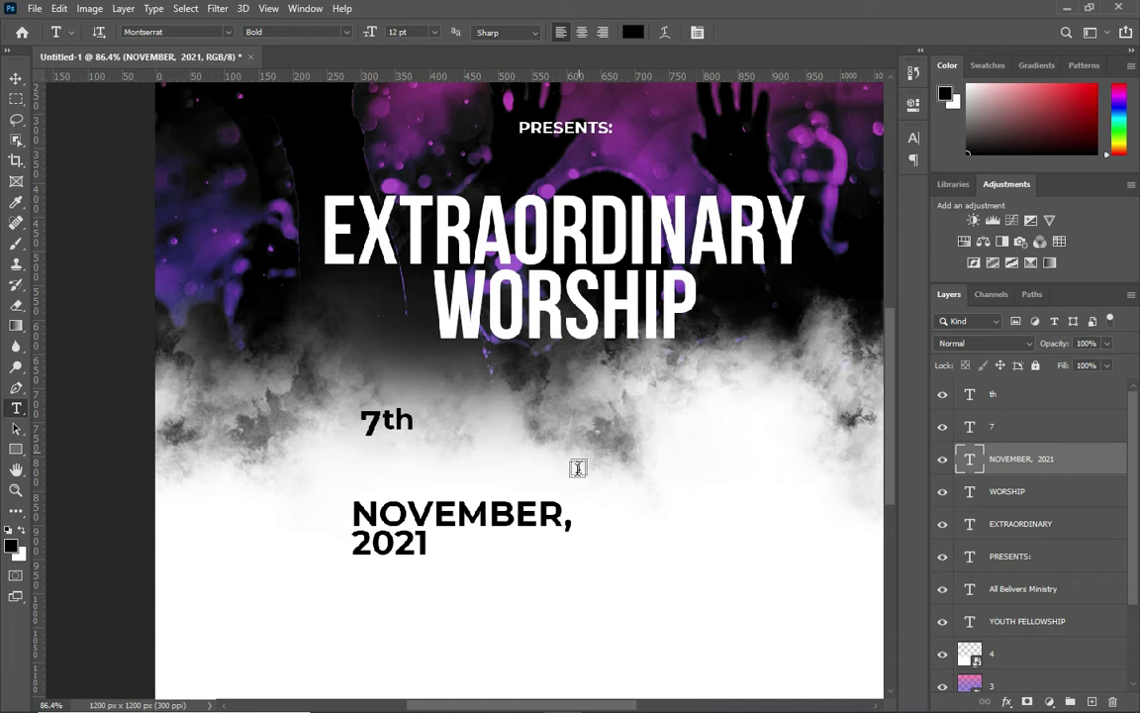
# Step: Enlarge 7th to about double size and move NOVEMBER, 2021 below it
pyautogui.click(14, 78)
pyautogui.click(1006, 424)
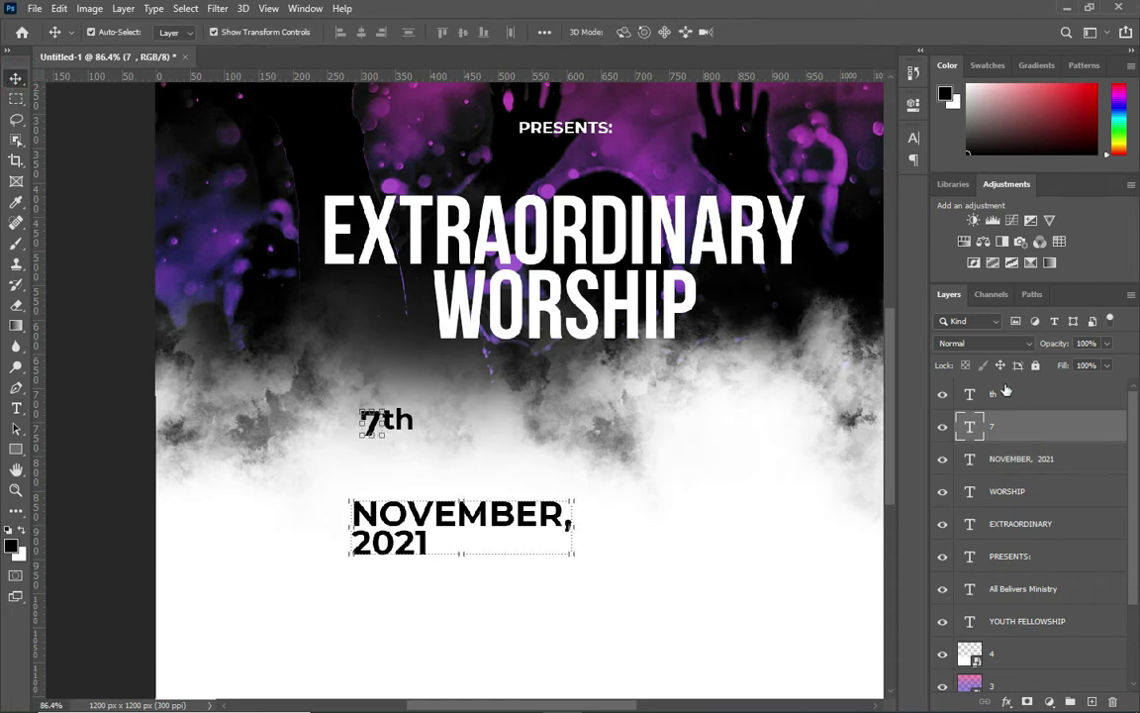
pyautogui.keyDown('ctrl'); pyautogui.keyDown('shift'); pyautogui.click(401, 420); pyautogui.keyUp('shift'); pyautogui.keyUp('ctrl')
pyautogui.hotkey('ctrl', 't')
pyautogui.moveTo(414, 437); pyautogui.dragTo(547, 484)
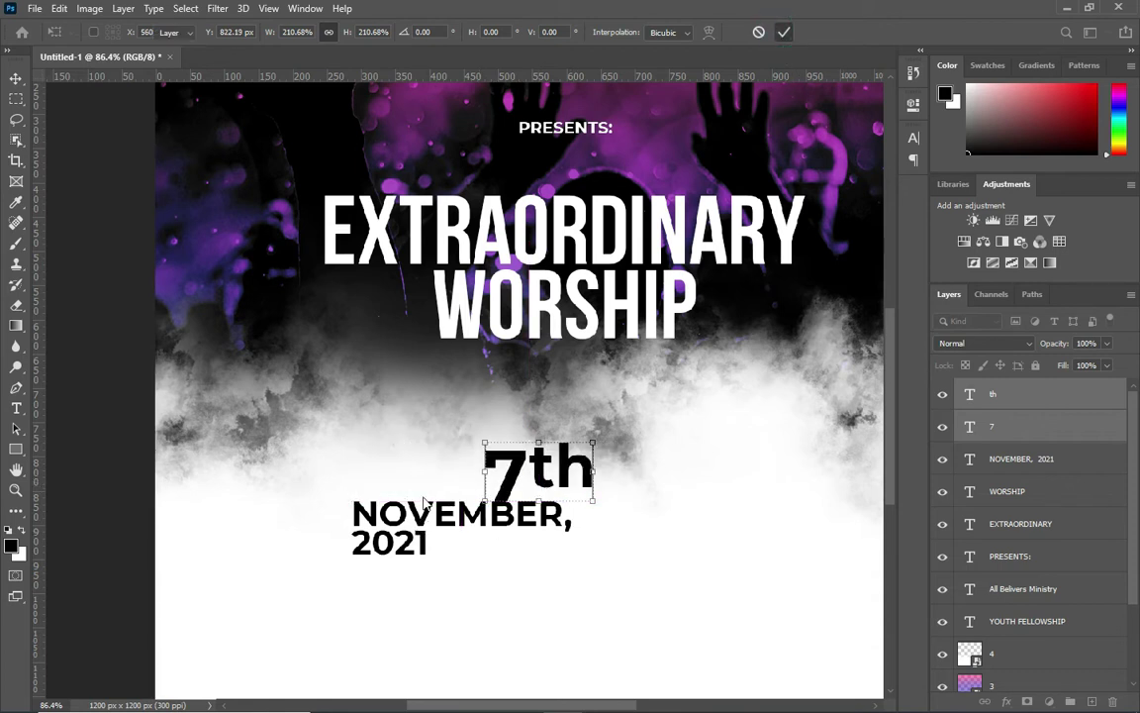
pyautogui.click(783, 31)
pyautogui.moveTo(450, 515); pyautogui.dragTo(528, 564)
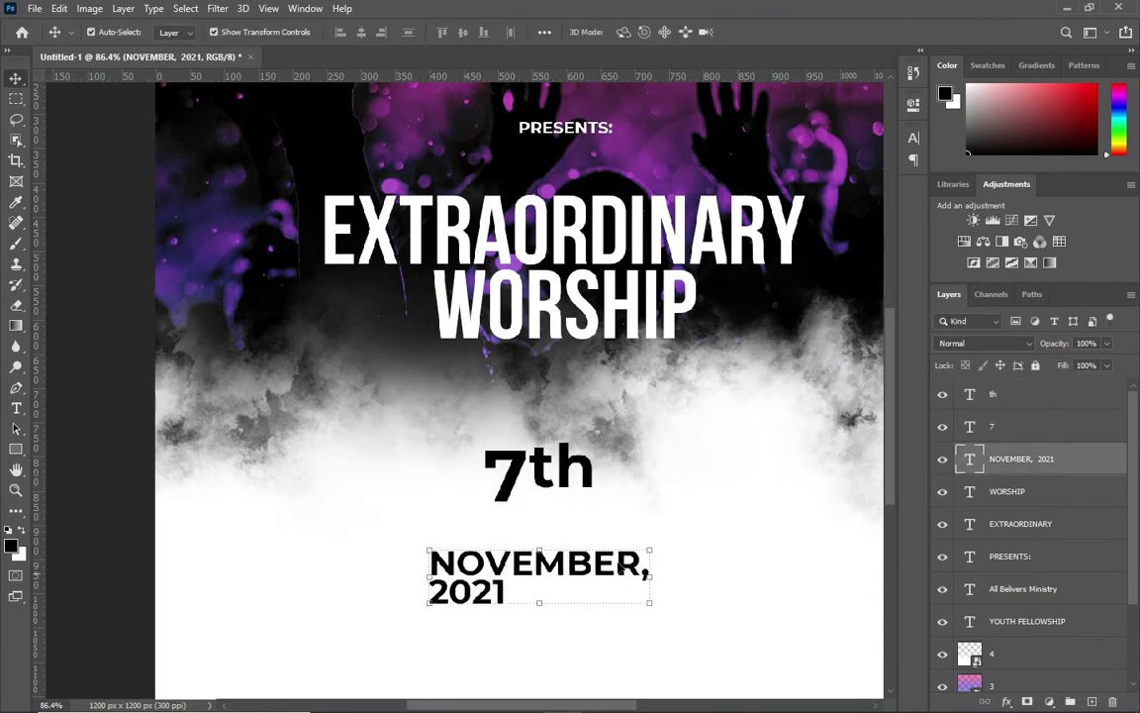
pyautogui.hotkey('ctrl', '0')
# Step: Slightly shrink 7th and reposition it above the date line
pyautogui.click(1010, 427)
pyautogui.keyDown('shift'); pyautogui.click(1010, 395); pyautogui.keyUp('shift')
pyautogui.hotkey('ctrl', 't')
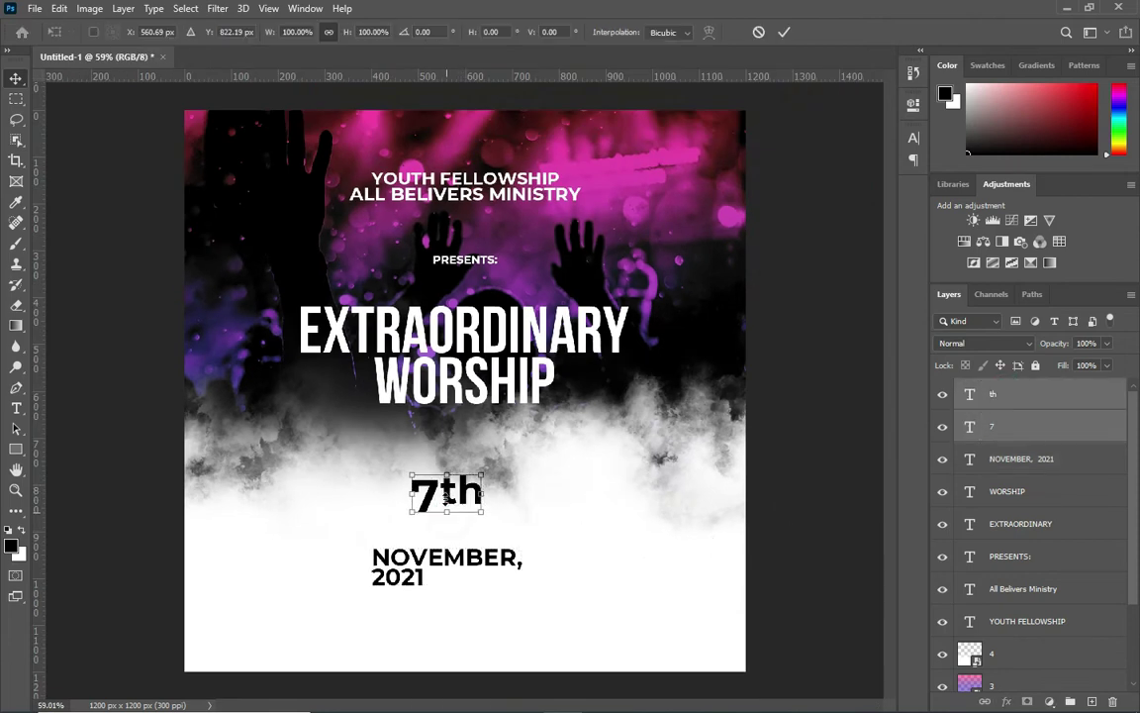
pyautogui.moveTo(446, 506)
pyautogui.mouseDown()
pyautogui.moveTo(407, 514)
pyautogui.moveTo(426, 512)
pyautogui.mouseUp()
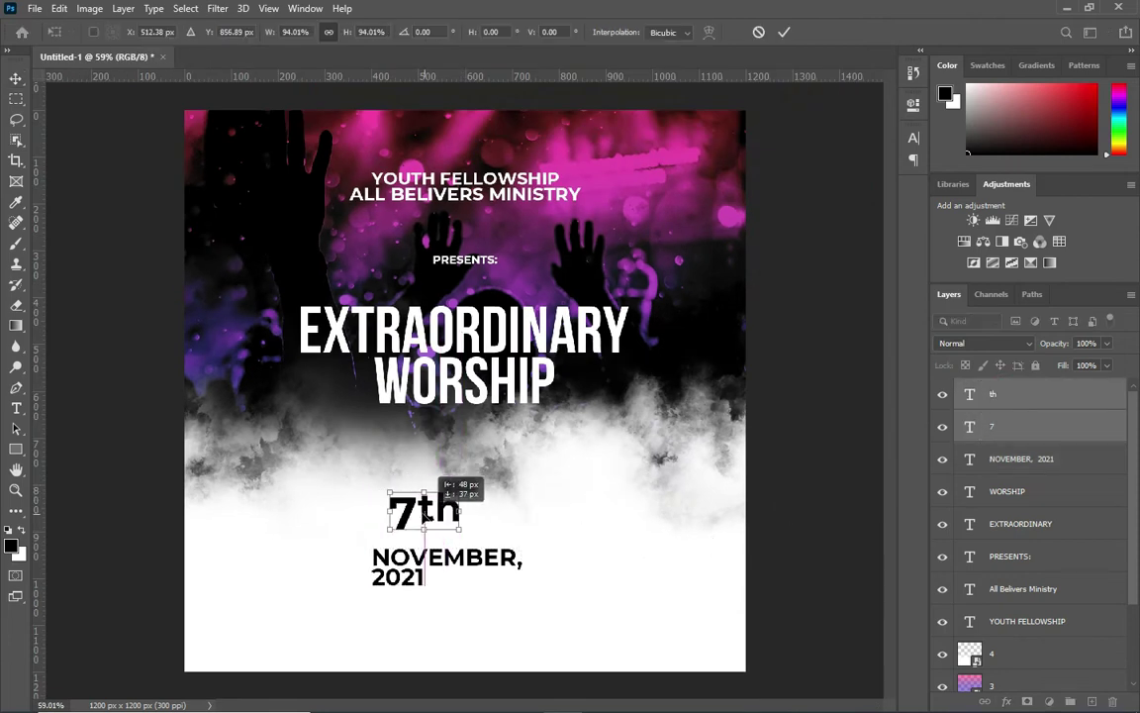
pyautogui.click(783, 32)
pyautogui.press('Return')
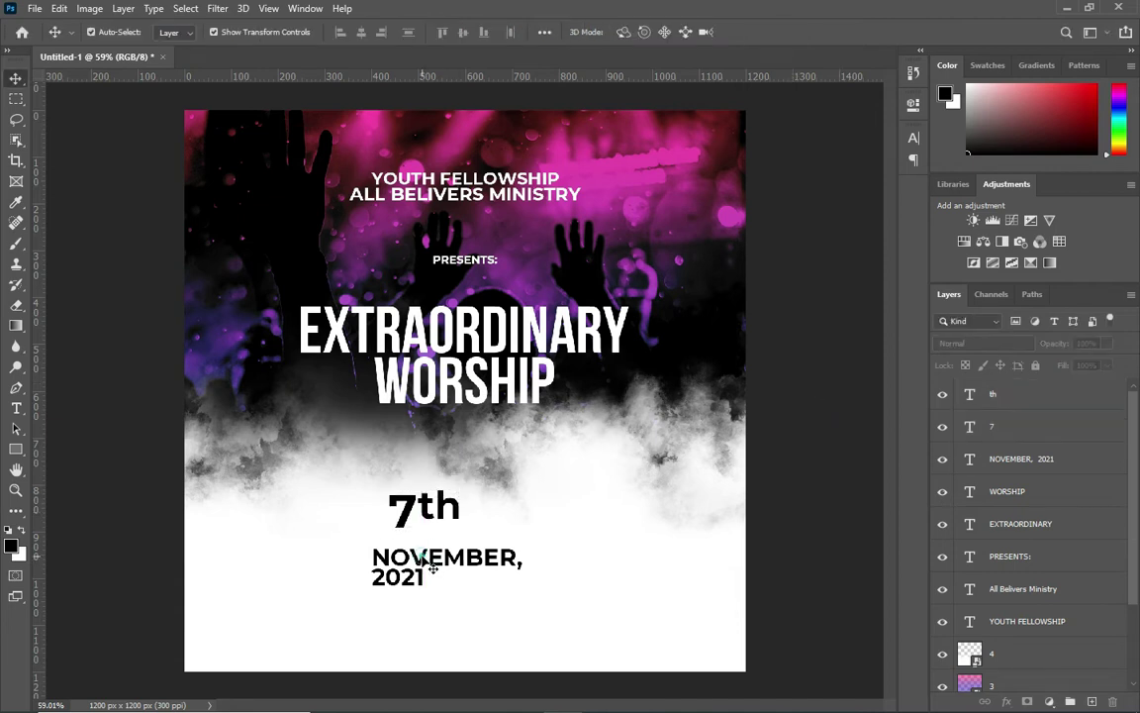
pyautogui.click(435, 566)
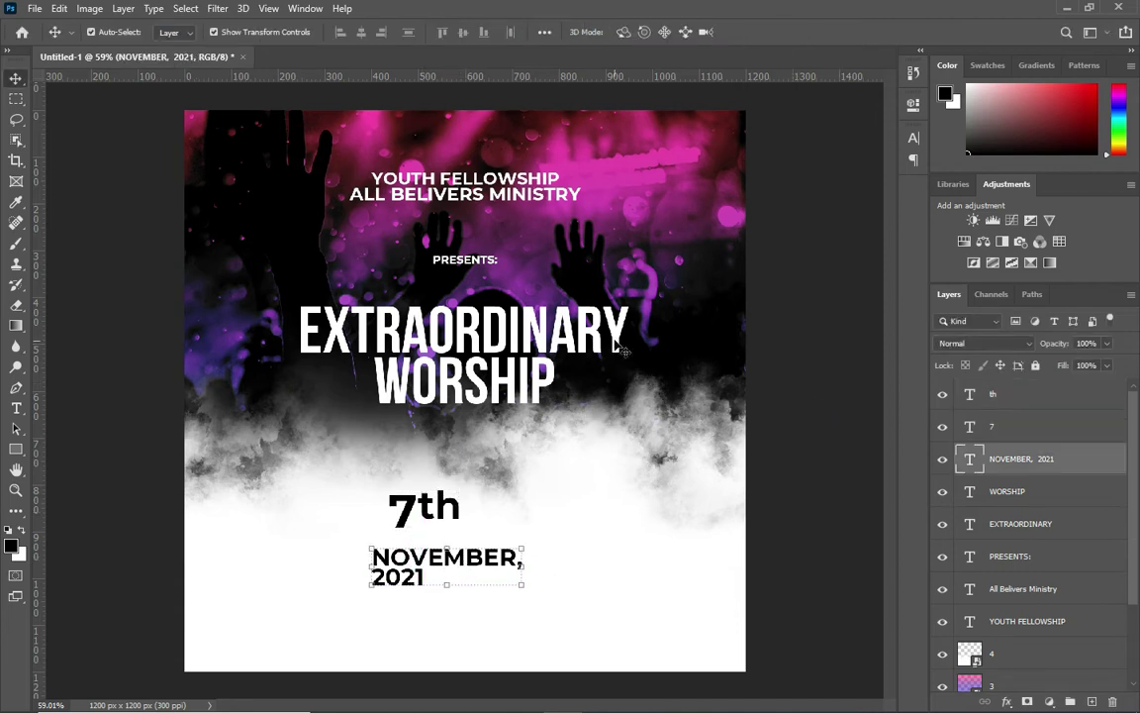
# Step: Duplicate the NOVEMBER, 2021 layer and bring the copy to the top of the stack
pyautogui.hotkey('ctrl', 'j')
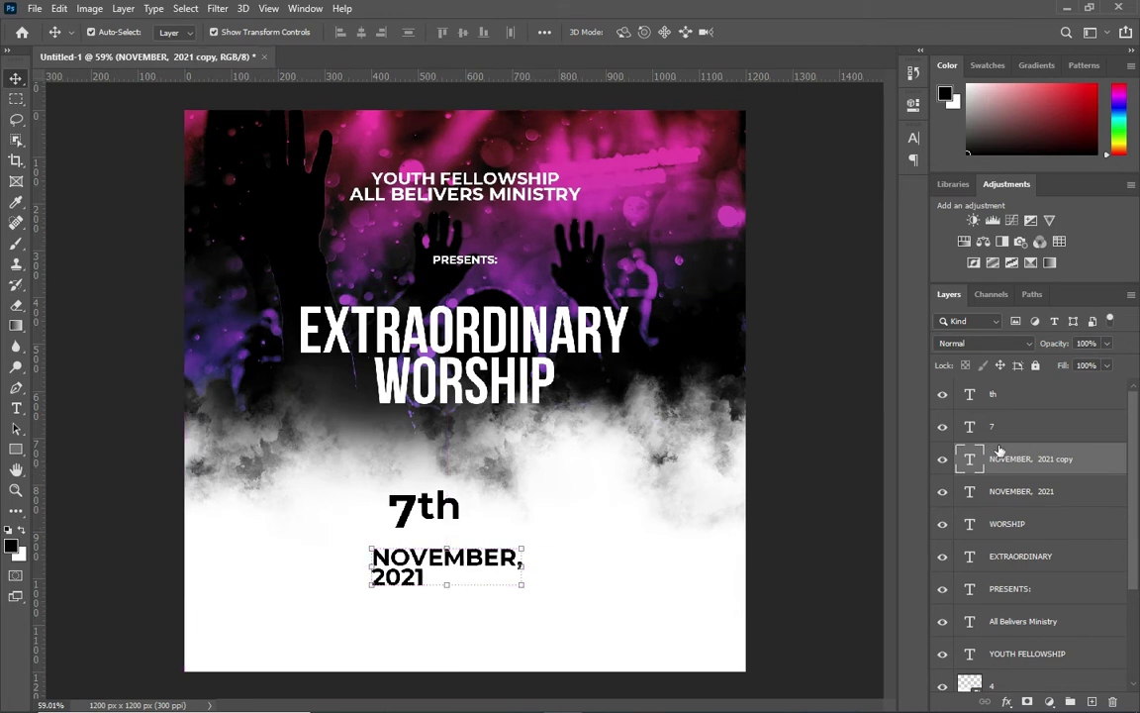
pyautogui.click(1024, 483)
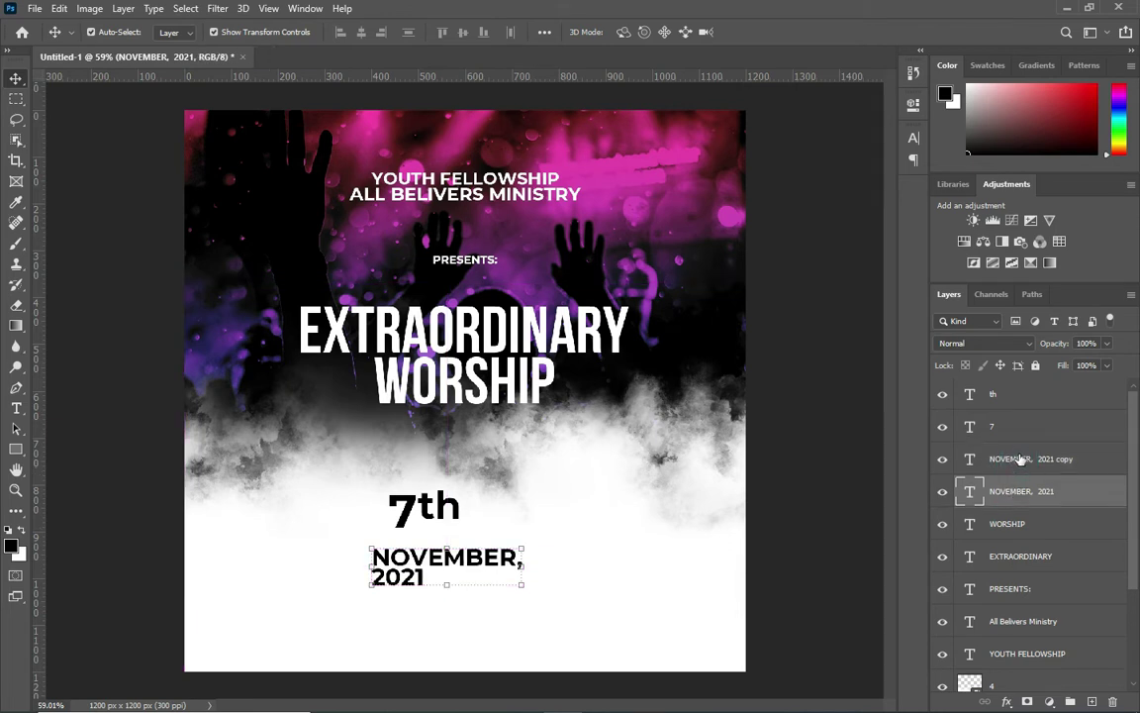
pyautogui.click(1021, 461)
pyautogui.hotkey('ctrl', 'shift', ']')
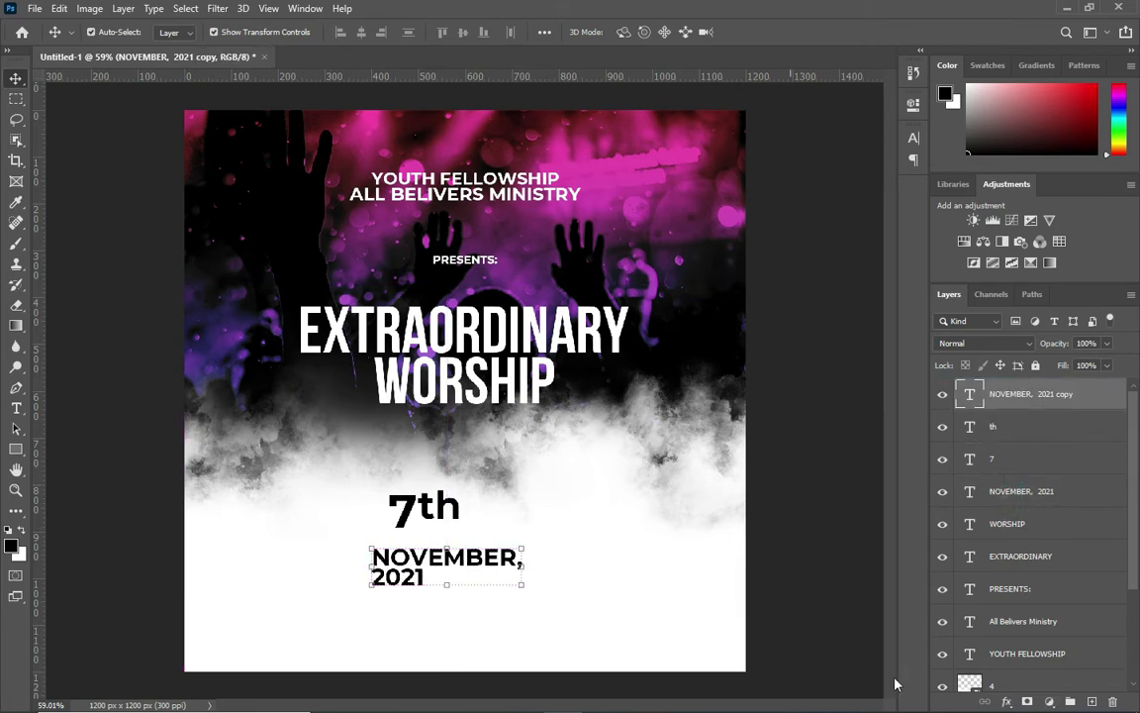
# Step: Edit the copy to read only NOVEMBER, and move it above NOVEMBER, 2021
pyautogui.doubleClick(446, 559)
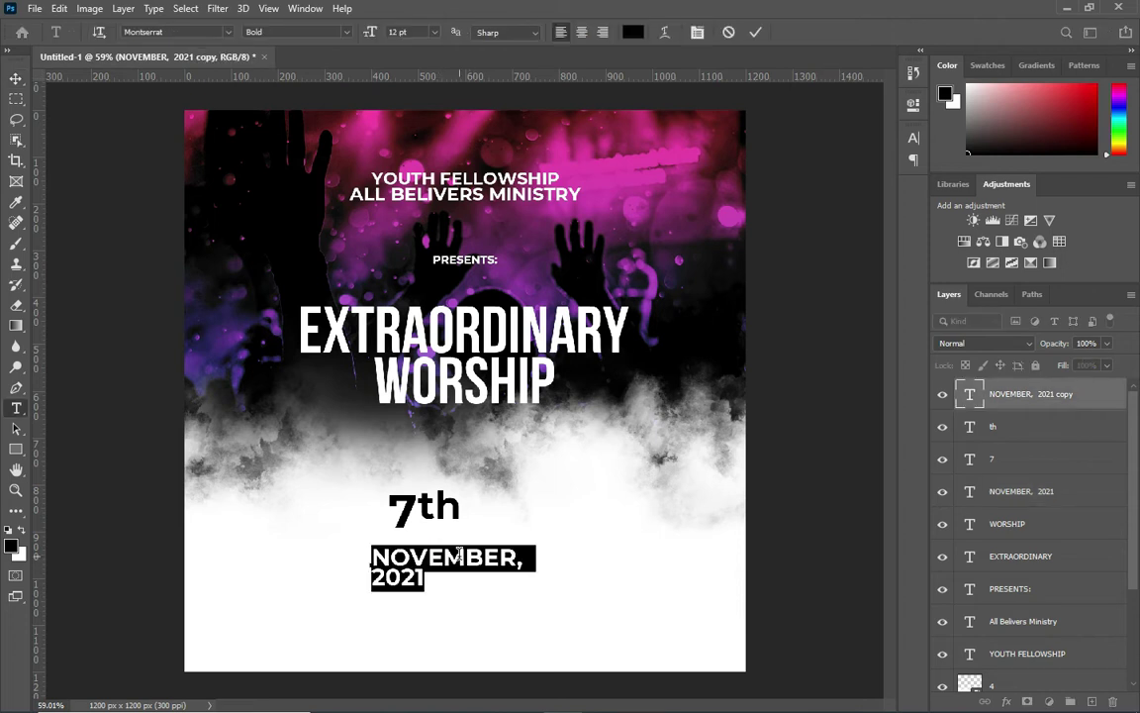
pyautogui.moveTo(372, 576); pyautogui.dragTo(420, 578)
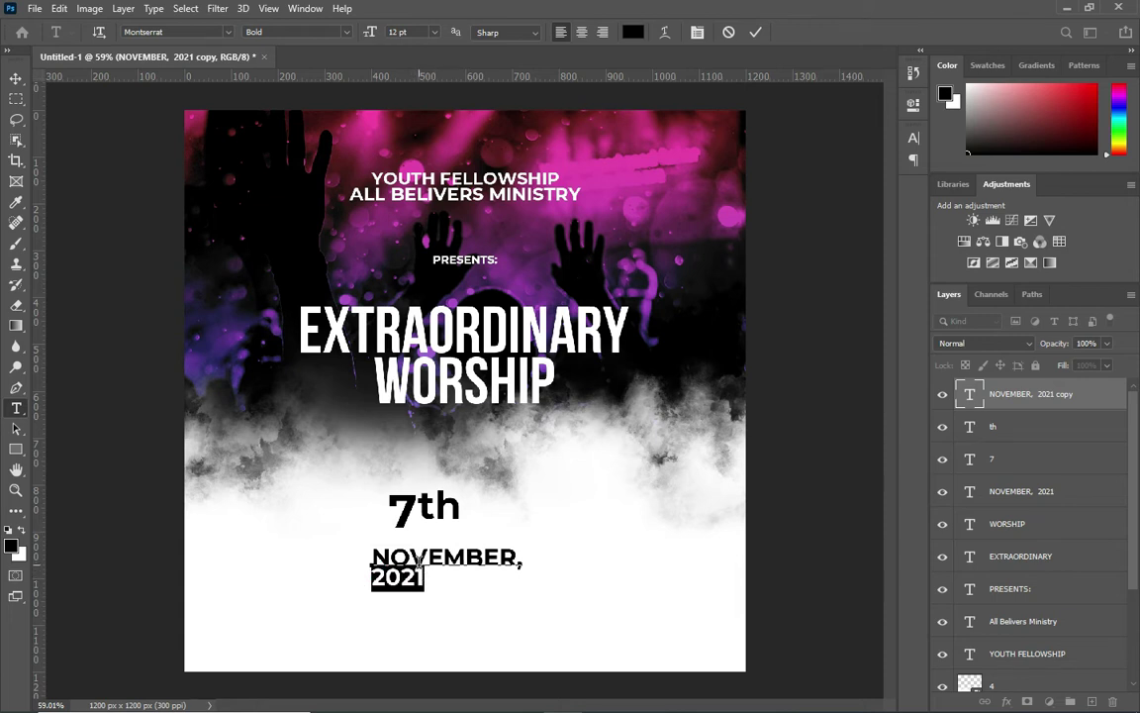
pyautogui.click(452, 557)
pyautogui.click(414, 576)
pyautogui.click(755, 32)
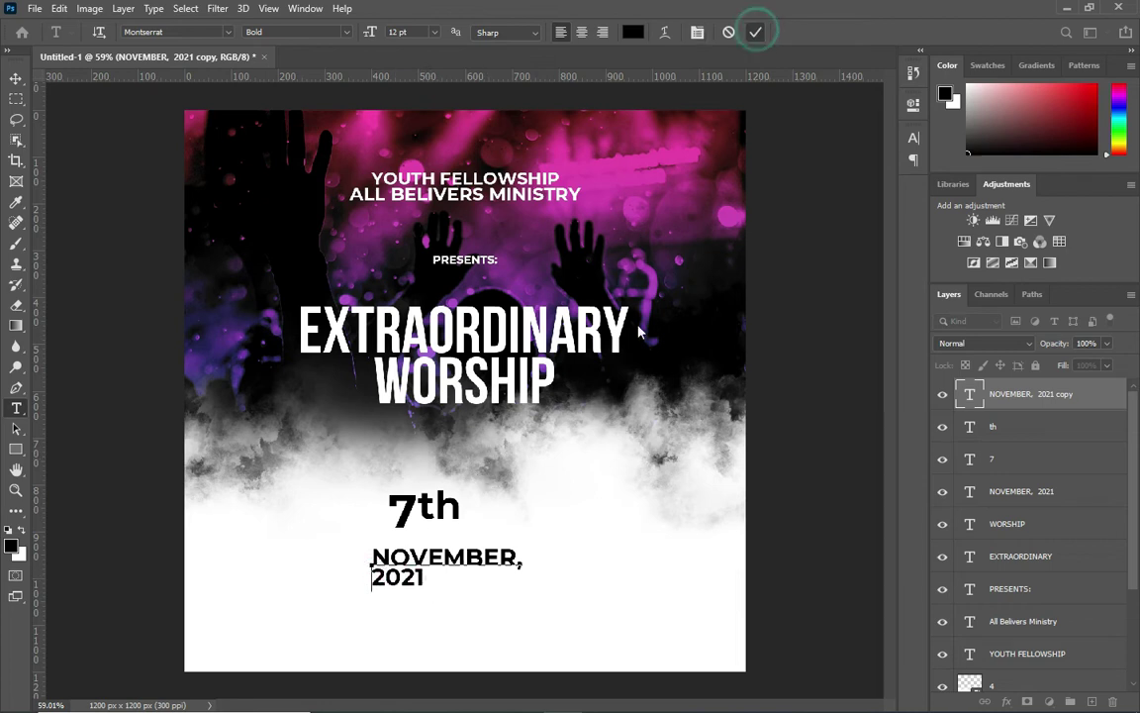
pyautogui.moveTo(471, 564); pyautogui.dragTo(477, 542)
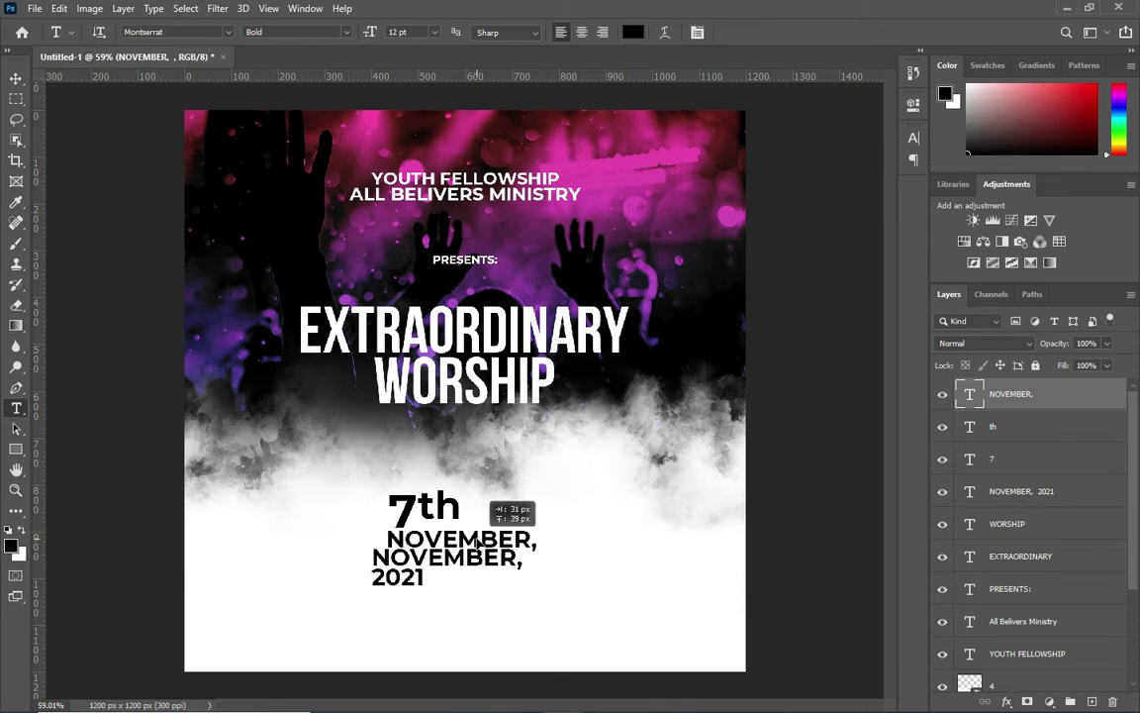
# Step: Shrink the NOVEMBER, copy to about 57% and place it under 7th
pyautogui.press('v')
pyautogui.click(535, 551)
pyautogui.moveTo(536, 552); pyautogui.dragTo(480, 548)
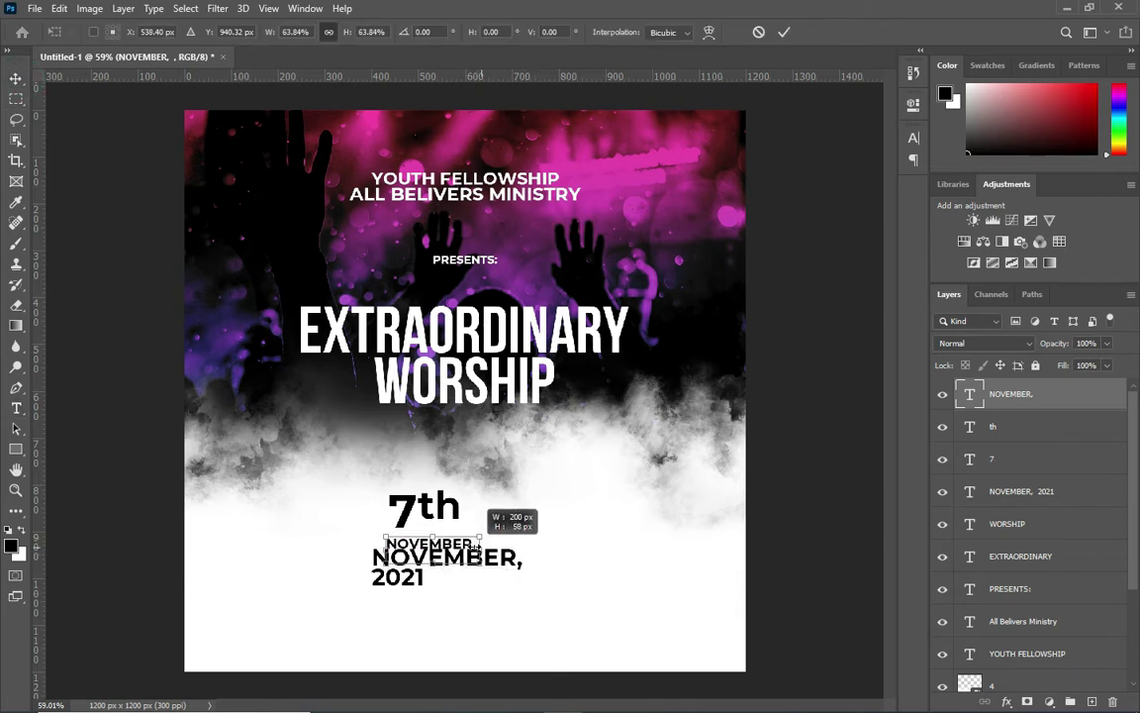
pyautogui.moveTo(479, 547); pyautogui.dragTo(451, 539)
pyautogui.click(812, 394)
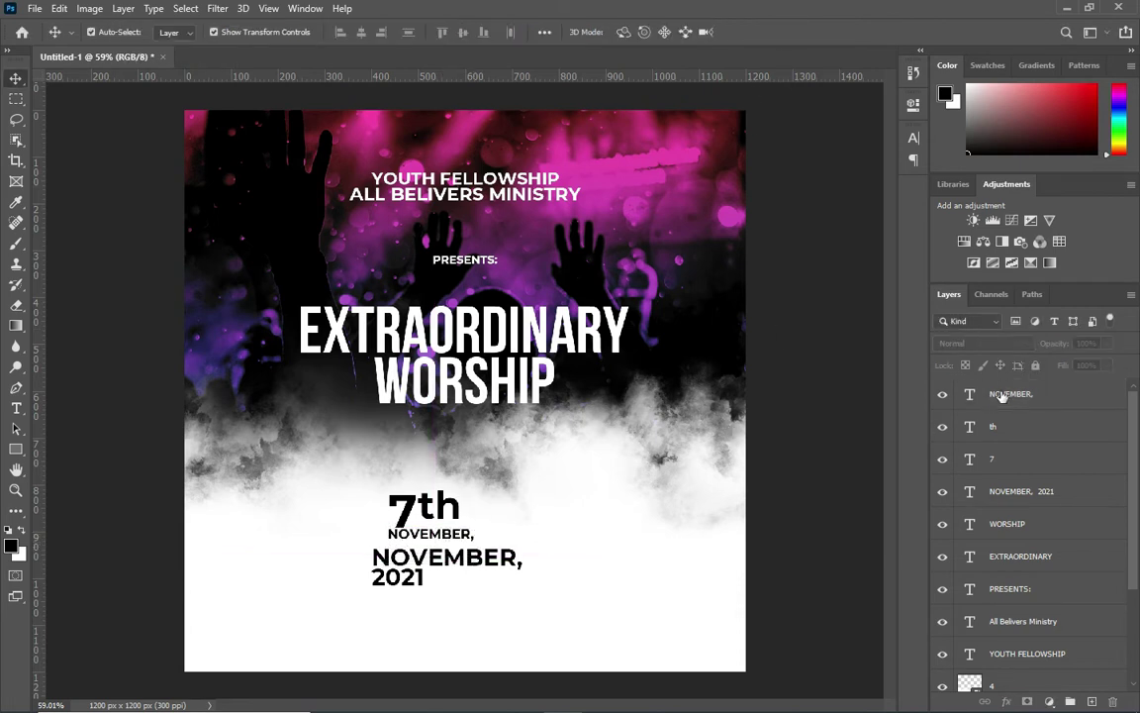
# Step: Retype the NOVEMBER, 2021 text as SUNDAY and shrink it to sit above 7th
pyautogui.click(1002, 395)
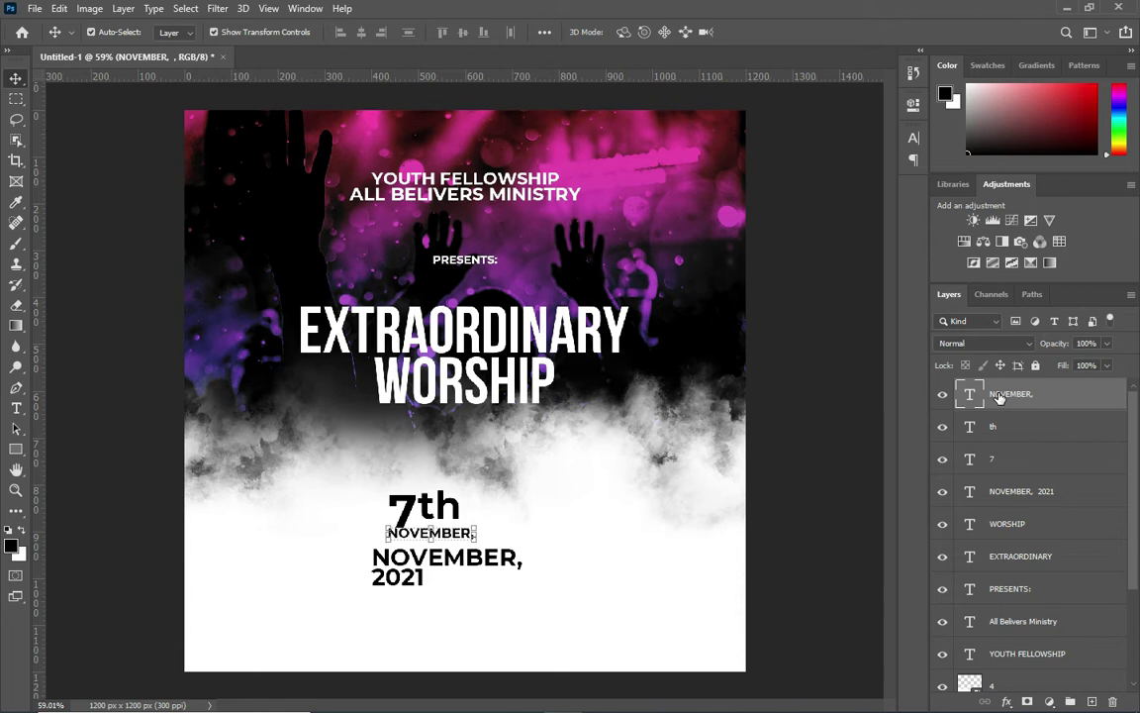
pyautogui.click(512, 572)
pyautogui.doubleClick(975, 490)
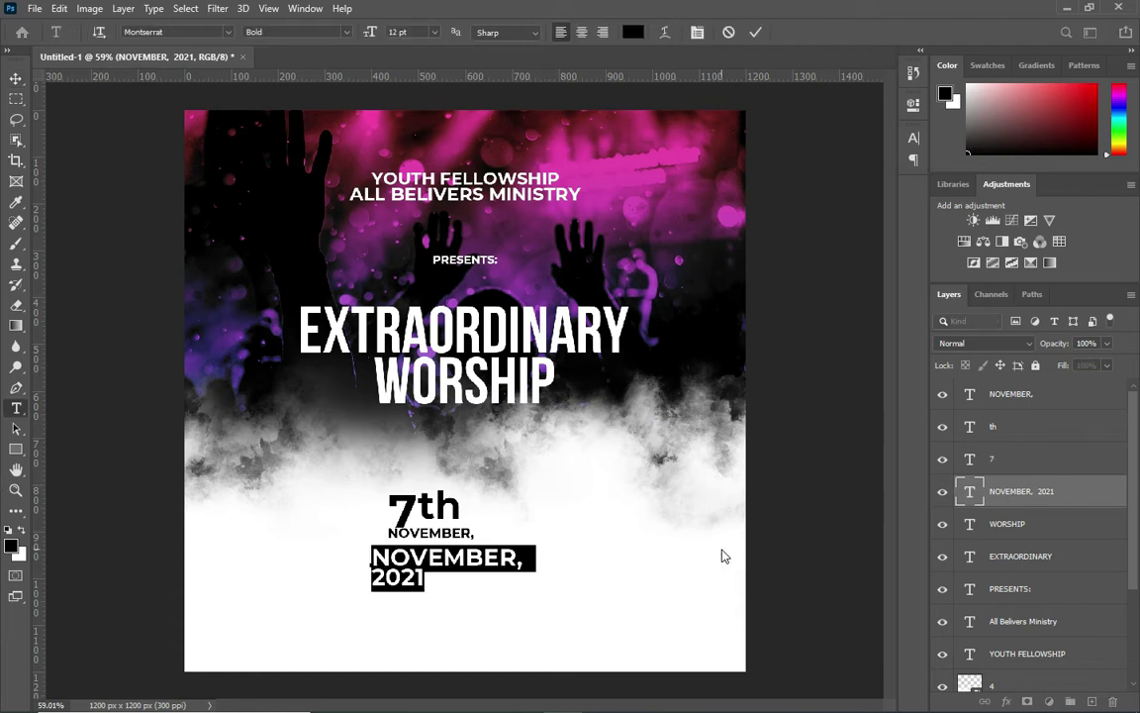
pyautogui.write('SUNDAYv')
pyautogui.hotkey('ctrl', 't')
pyautogui.moveTo(477, 567)
pyautogui.mouseDown()
pyautogui.moveTo(433, 561)
pyautogui.moveTo(439, 485)
pyautogui.mouseUp()
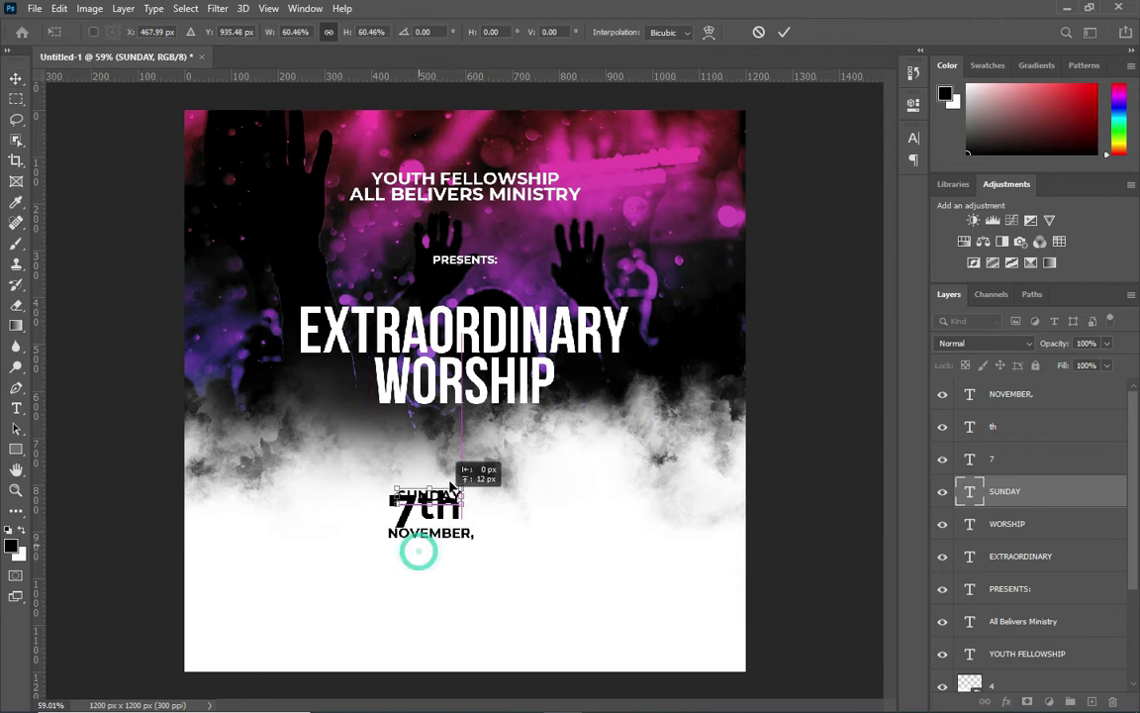
# Step: Enlarge SUNDAY slightly and shrink the th to about 90%
pyautogui.scroll(3, 438, 485)
pyautogui.moveTo(455, 498)
pyautogui.mouseDown()
pyautogui.moveTo(476, 505)
pyautogui.moveTo(461, 499)
pyautogui.mouseUp()
pyautogui.click(784, 32)
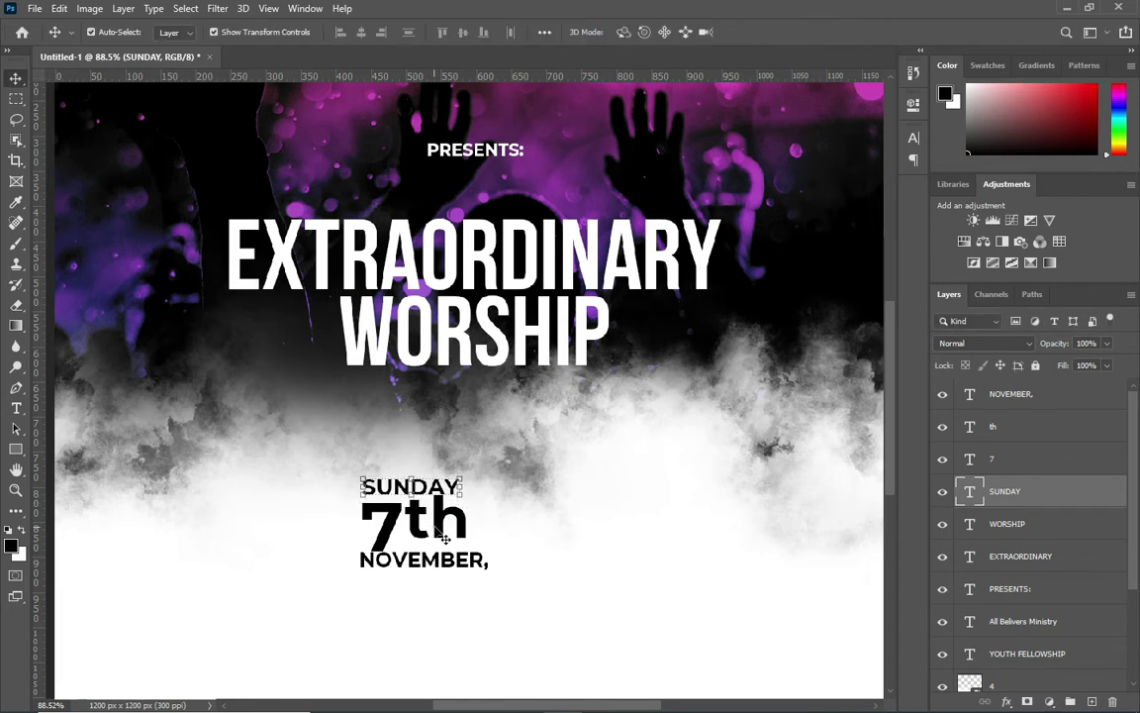
pyautogui.click(464, 489)
pyautogui.moveTo(464, 492); pyautogui.dragTo(457, 497)
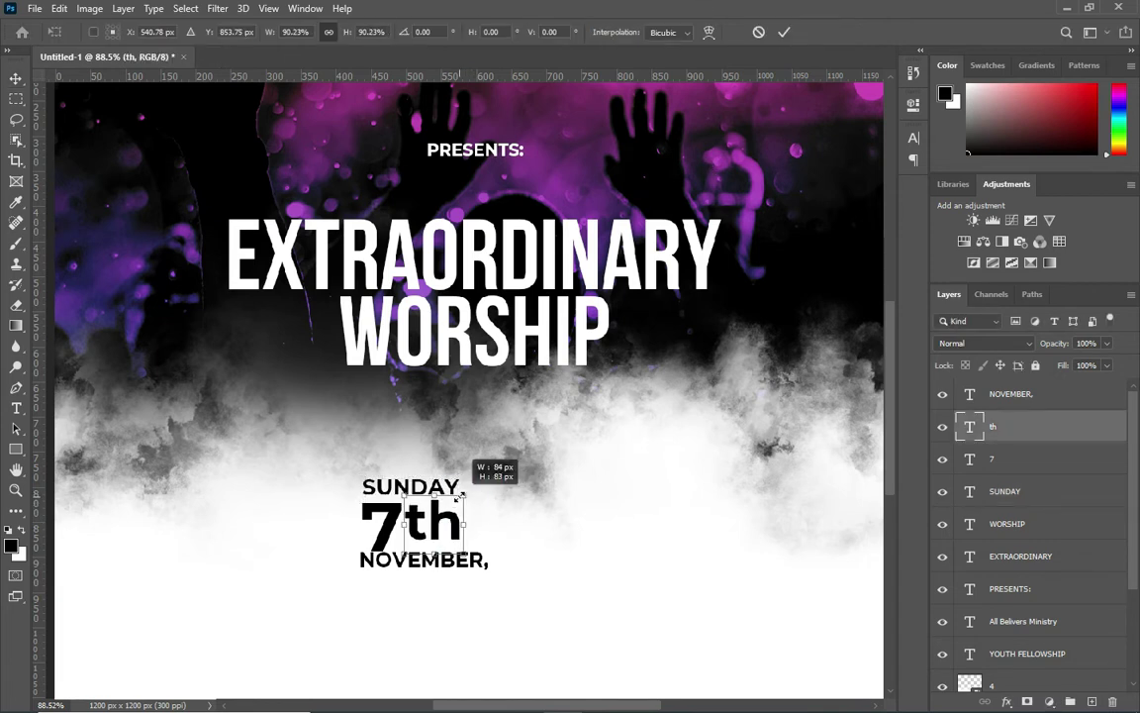
pyautogui.write('540')
pyautogui.press('Return')
# Step: Nudge SUNDAY down and enlarge it to about 103% to match 7th's width
pyautogui.click(983, 497)
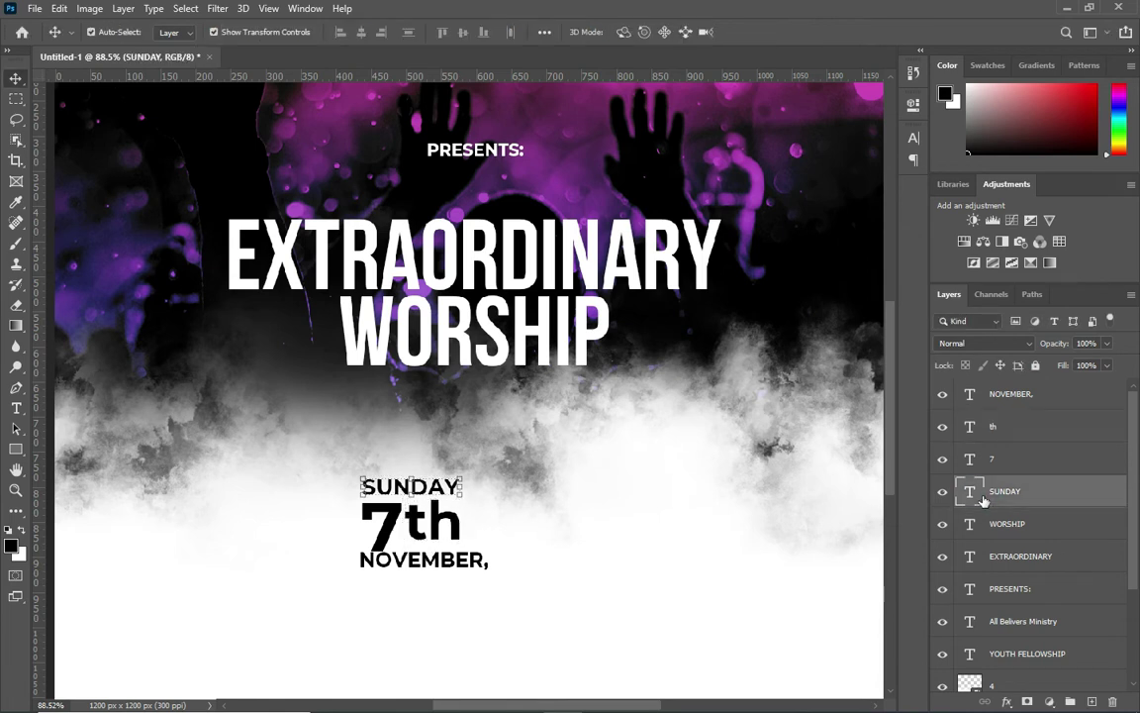
pyautogui.press('Down')
pyautogui.press('Down')
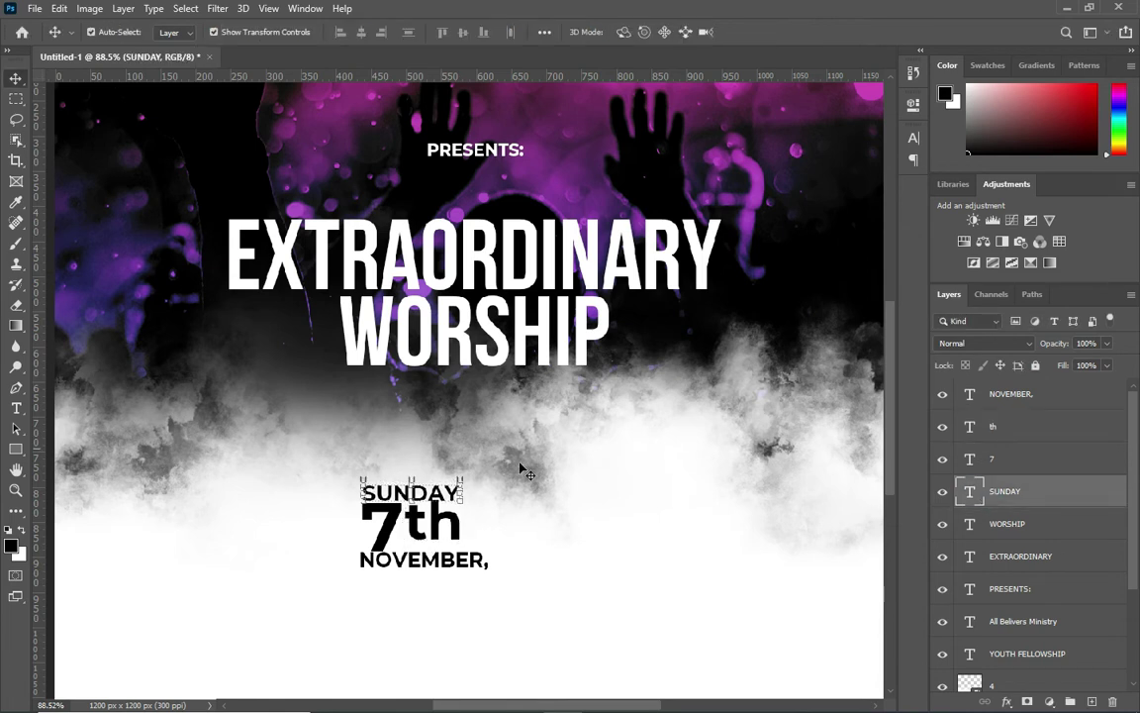
pyautogui.scroll(2, 523, 470)
pyautogui.hotkey('ctrl', 't')
pyautogui.moveTo(454, 485); pyautogui.dragTo(458, 481)
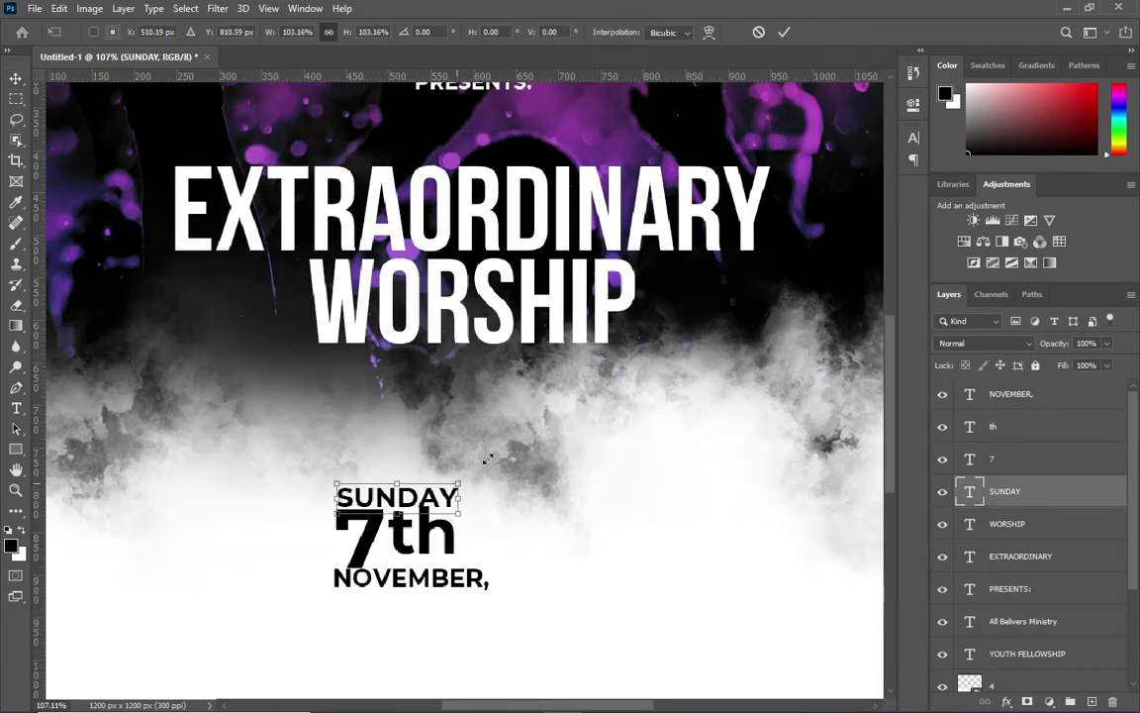
pyautogui.click(784, 32)
pyautogui.click(475, 589)
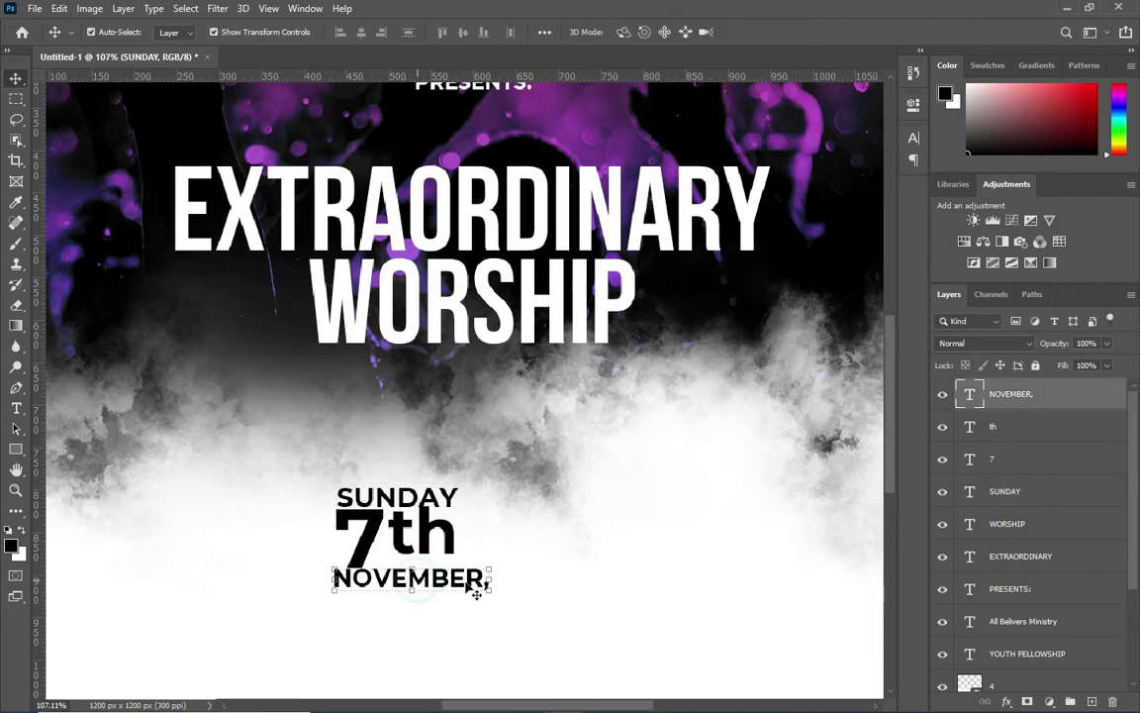
pyautogui.scroll(-1, 542, 492)
pyautogui.scroll(-1, 542, 492)
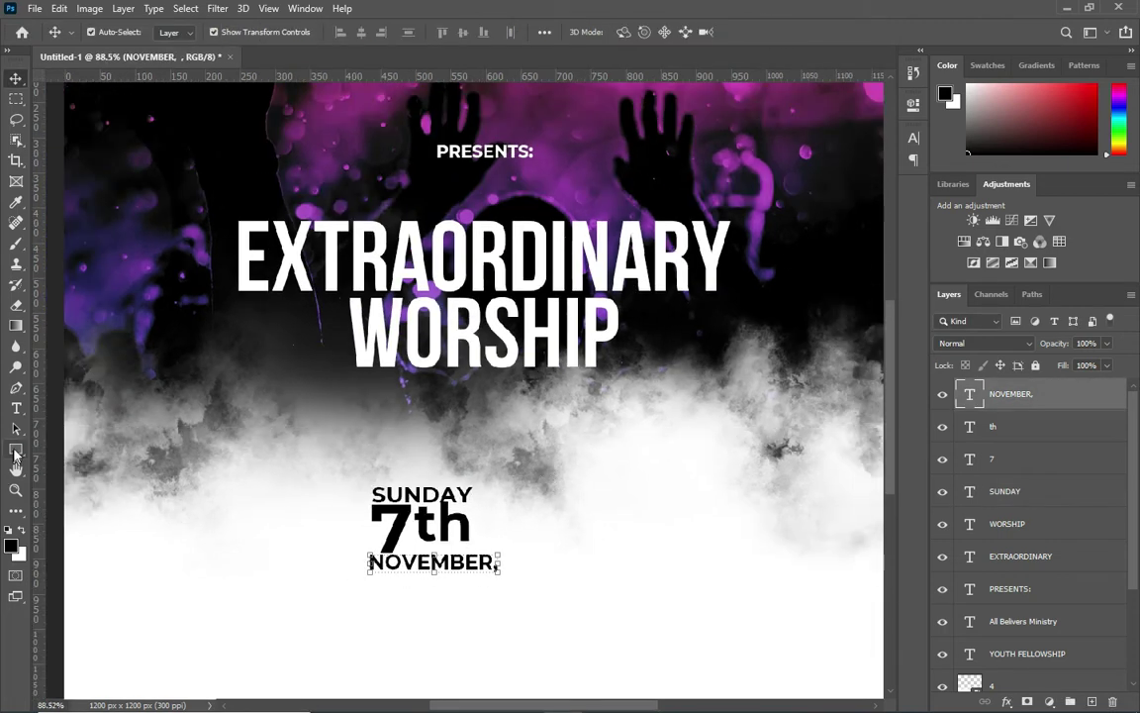
# Step: Draw a thin 5×125 px black vertical bar right of the date and place a copy of 7 beside it
pyautogui.press('u')
pyautogui.moveTo(527, 486); pyautogui.dragTo(531, 572)
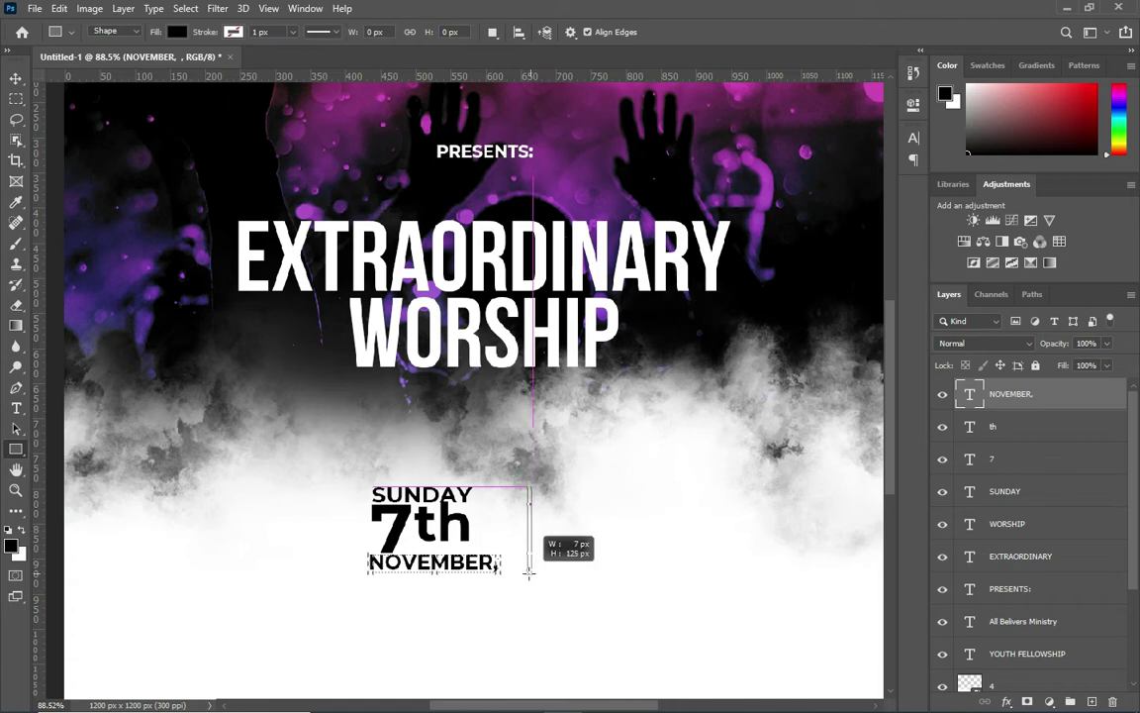
pyautogui.moveTo(530, 572); pyautogui.dragTo(531, 573)
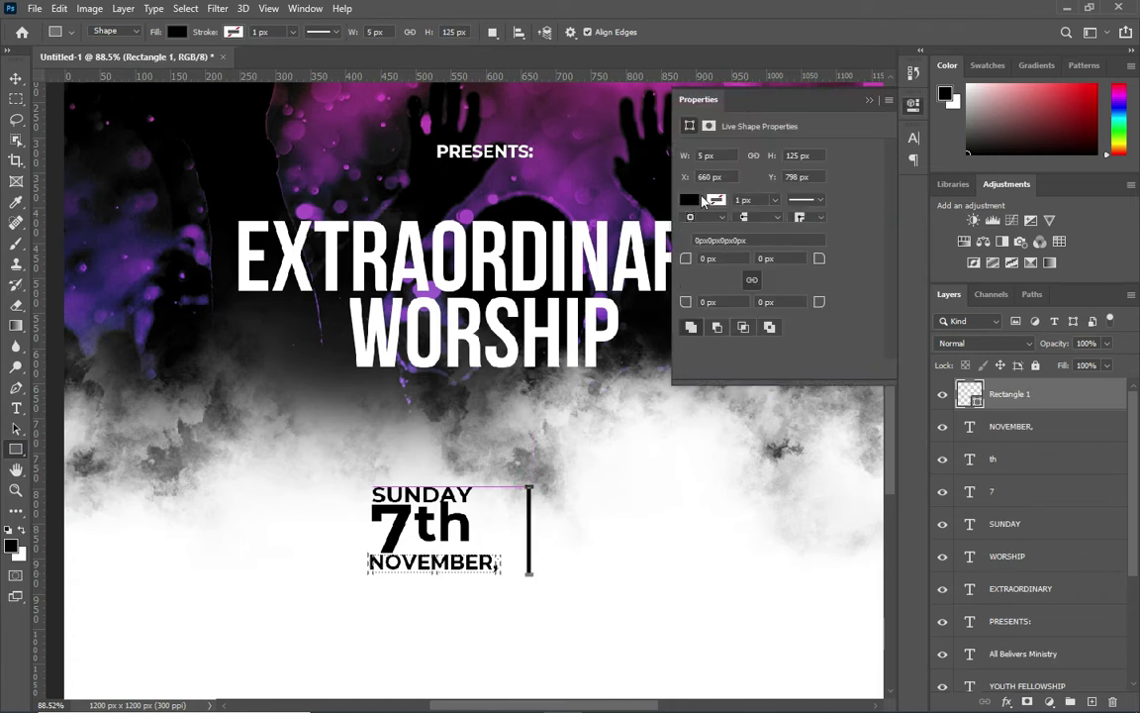
pyautogui.click(868, 101)
pyautogui.press('v')
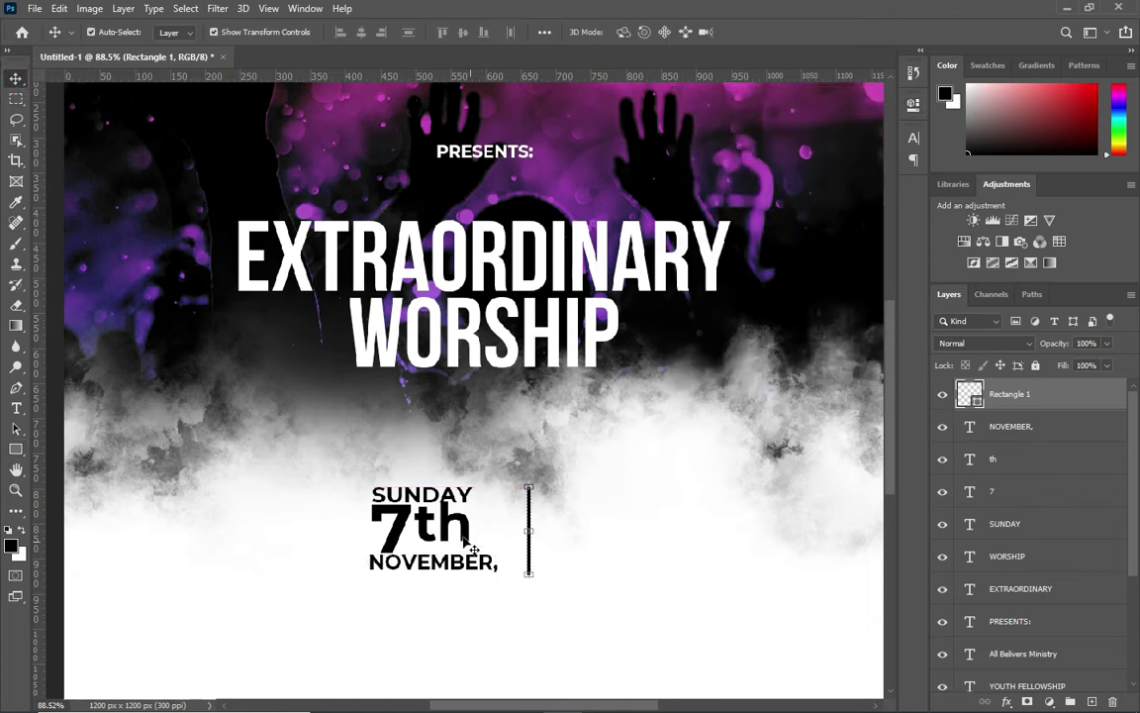
pyautogui.moveTo(400, 538); pyautogui.dragTo(579, 527)
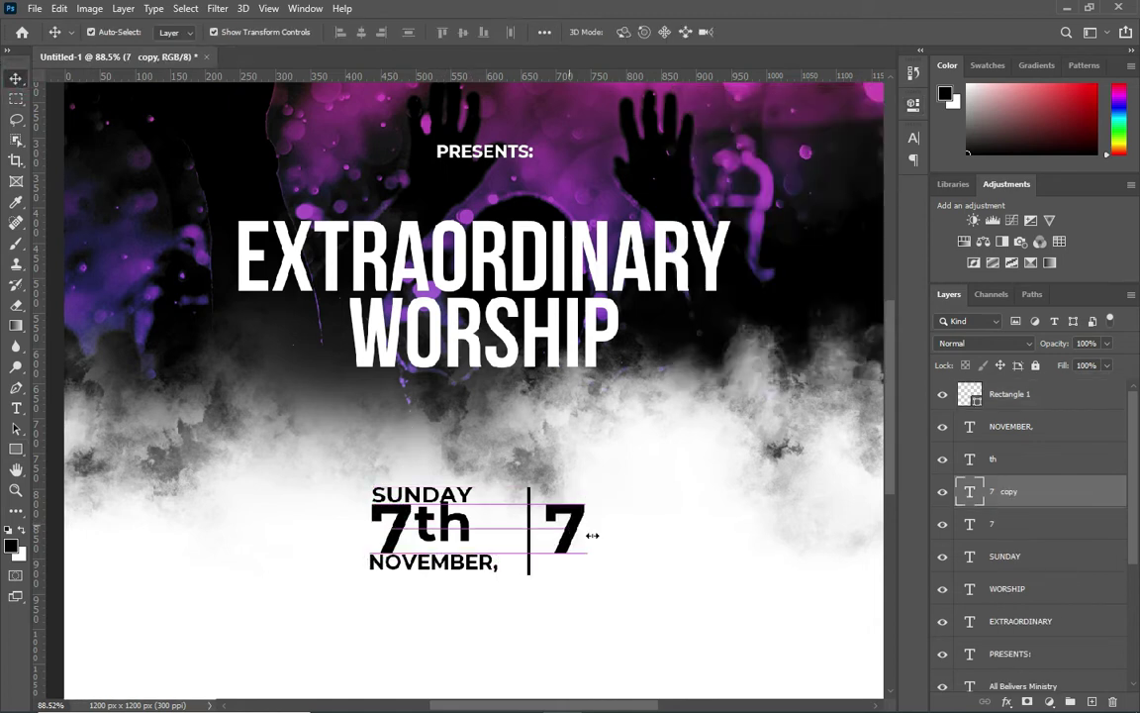
# Step: Retype the copied 7 as 9:AM
pyautogui.press('t')
pyautogui.doubleClick(568, 521)
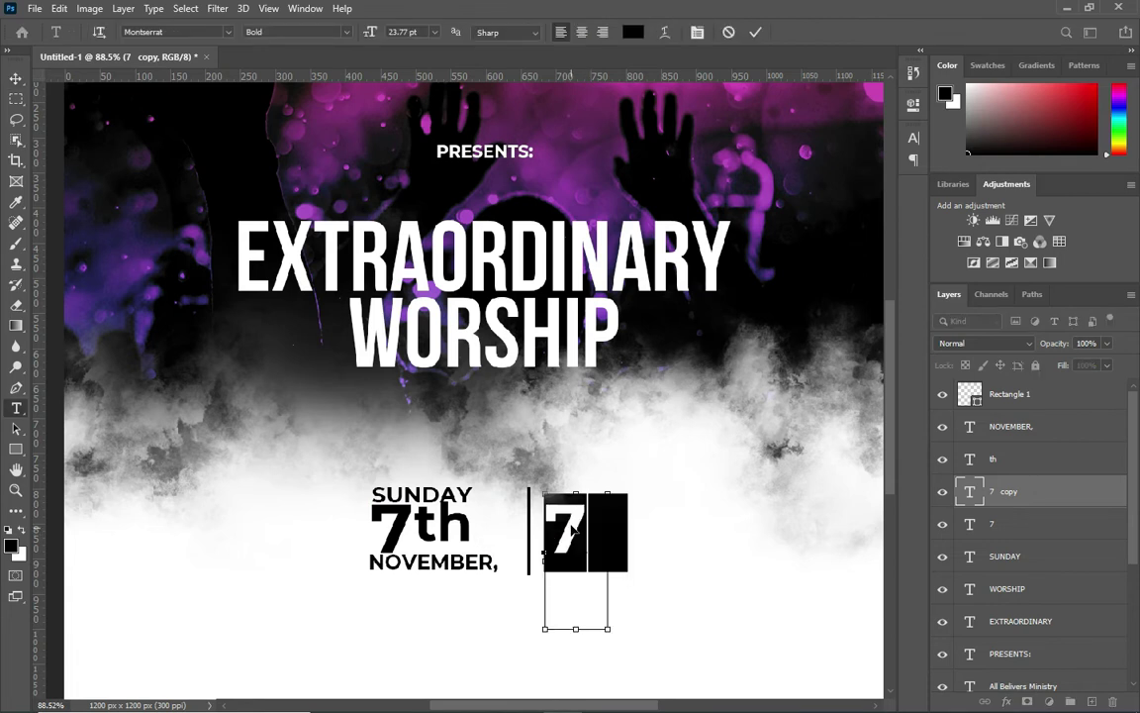
pyautogui.write('9:AM')
pyautogui.click(757, 34)
# Step: Move 9:AM below NOVEMBER, scale it slightly smaller, and make it the top layer
pyautogui.hotkey('ctrl', '0')
pyautogui.click(16, 78)
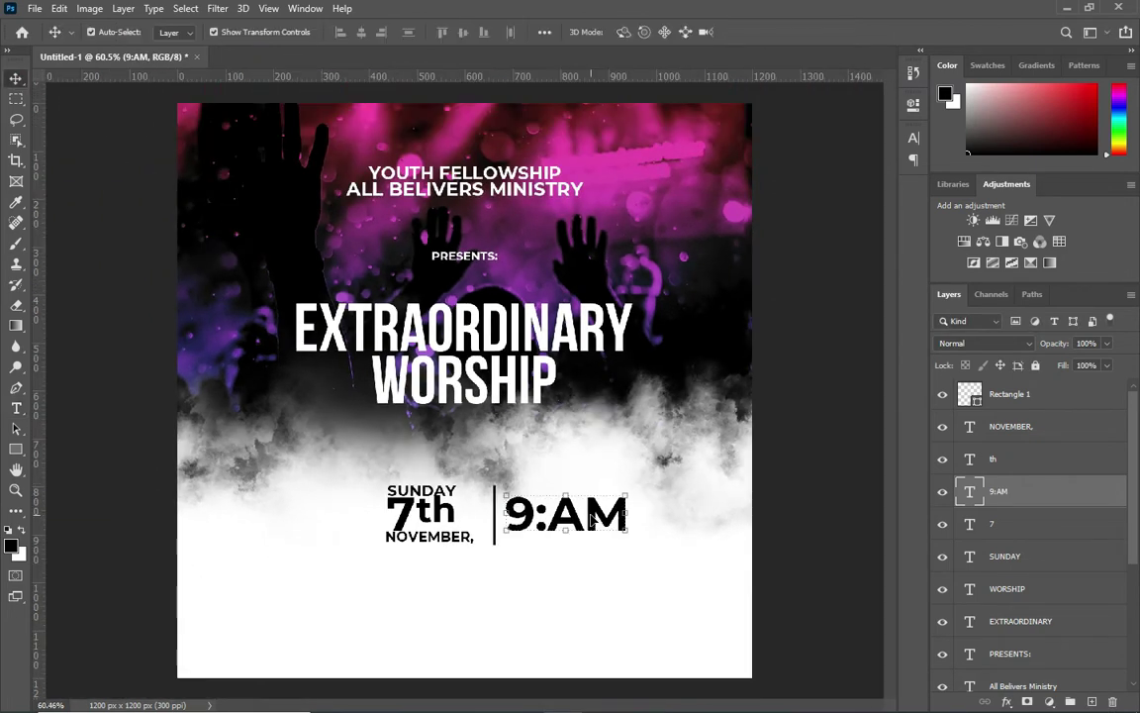
pyautogui.moveTo(592, 519); pyautogui.dragTo(465, 586)
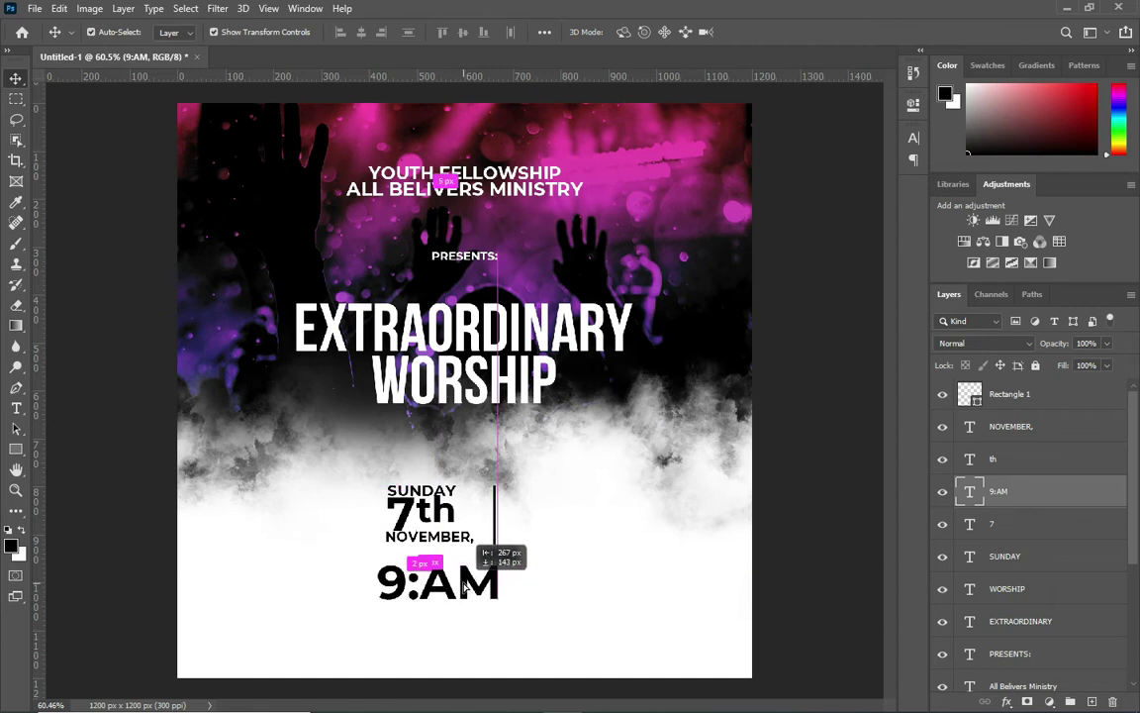
pyautogui.moveTo(465, 586); pyautogui.dragTo(504, 557)
pyautogui.click(506, 598)
pyautogui.click(784, 32)
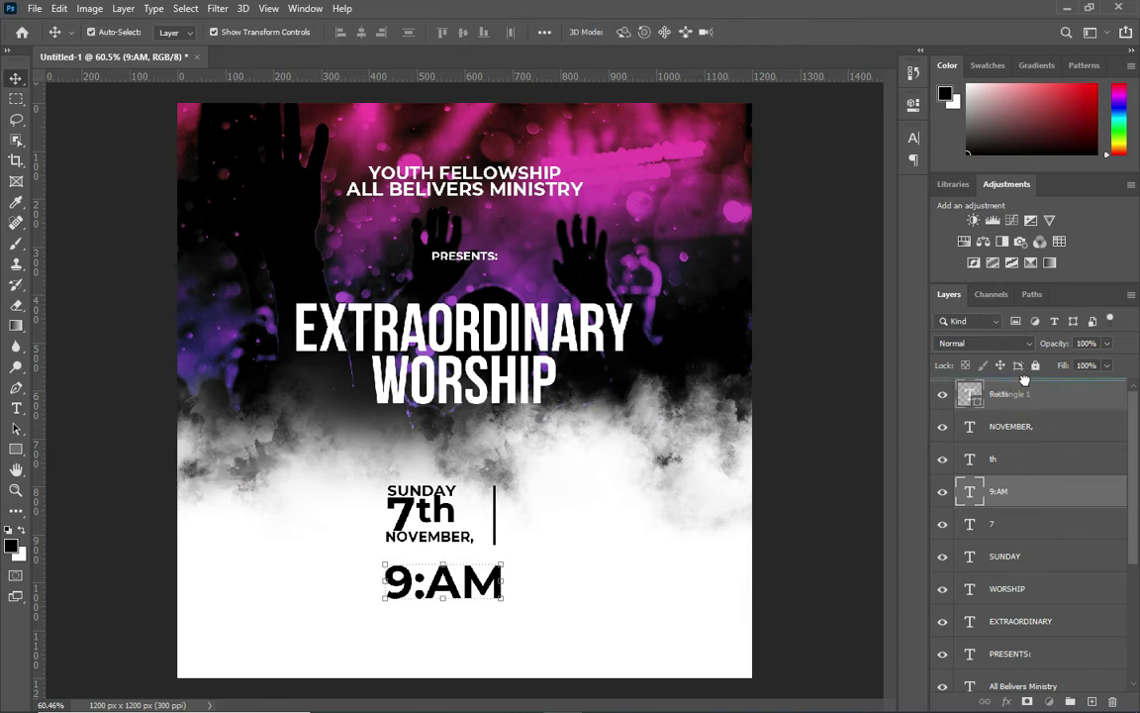
pyautogui.moveTo(1020, 492); pyautogui.dragTo(1024, 429)
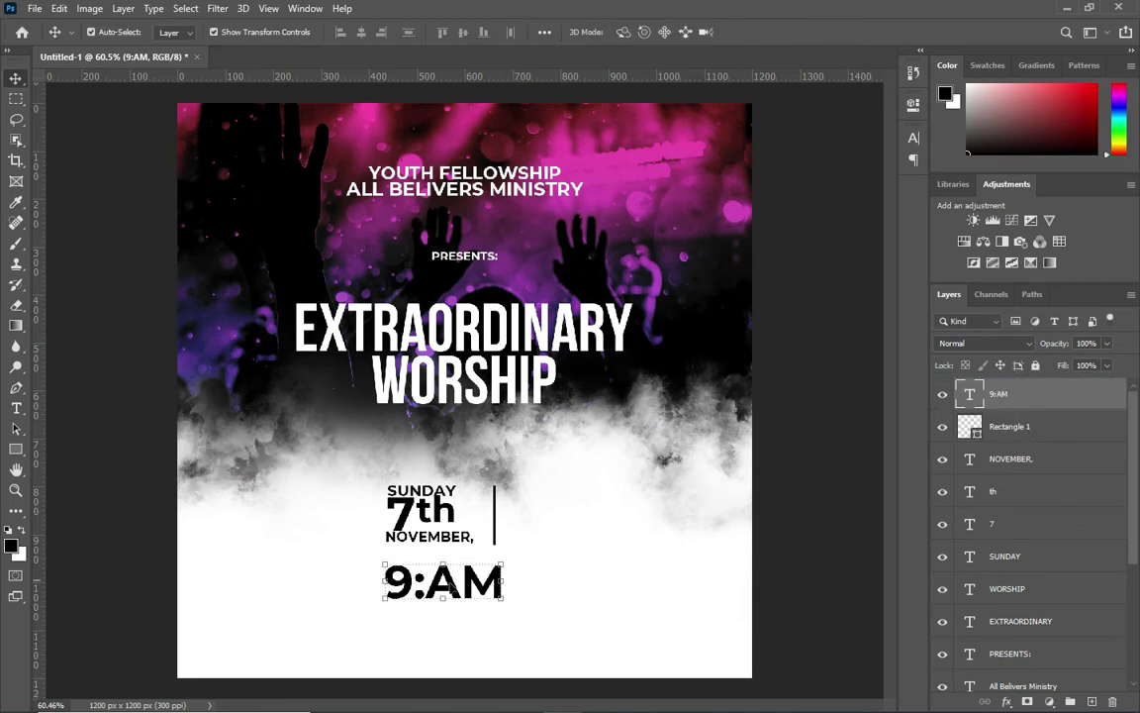
pyautogui.click(988, 523)
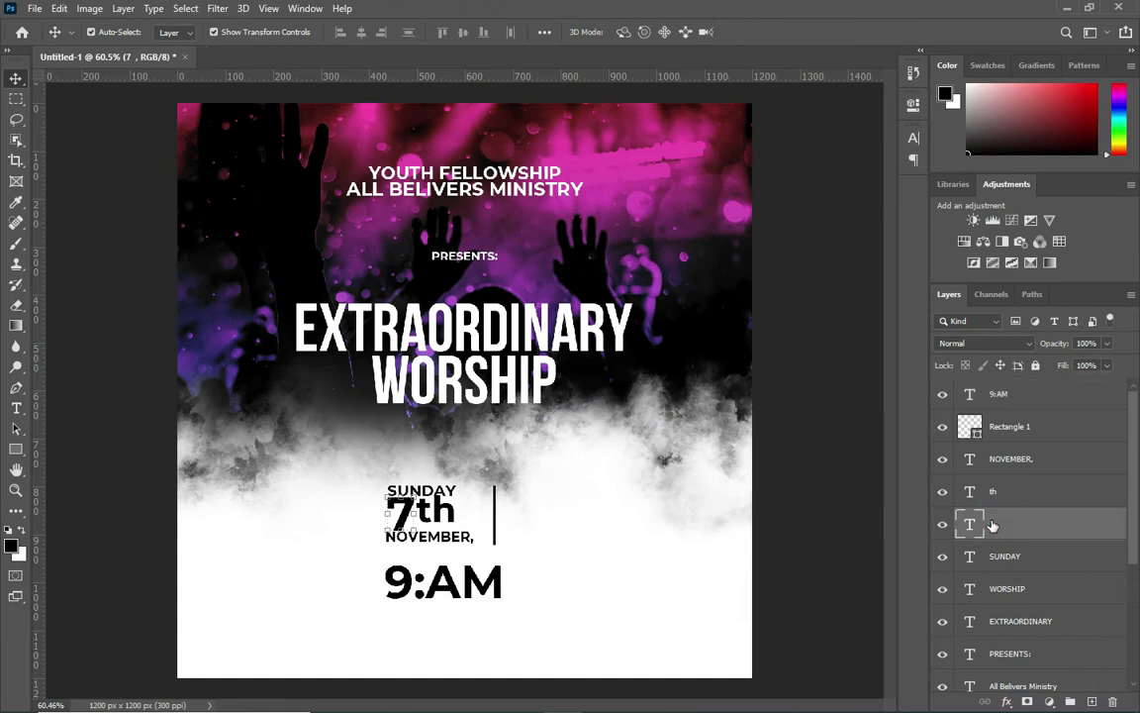
# Step: Duplicate the 7 layer above Rectangle 1 and place the copy right of the divider
pyautogui.hotkey('ctrl', 'j')
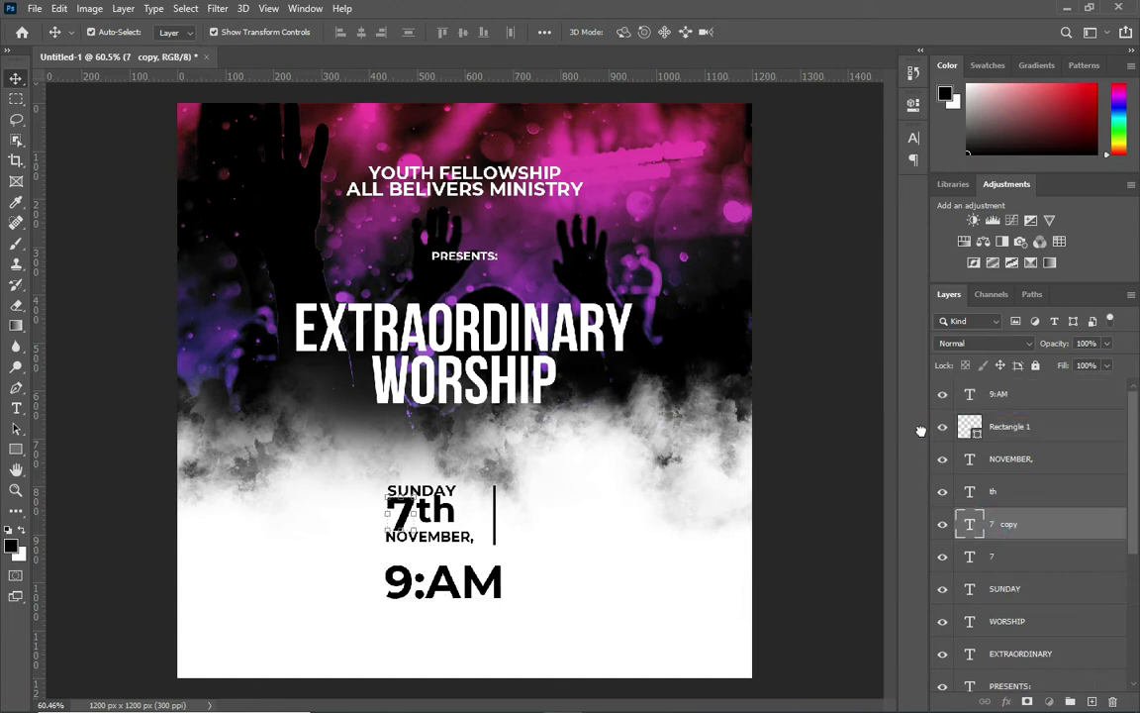
pyautogui.moveTo(991, 463); pyautogui.dragTo(923, 426)
pyautogui.moveTo(404, 517)
pyautogui.mouseDown()
pyautogui.moveTo(554, 522)
pyautogui.moveTo(529, 526)
pyautogui.mouseUp()
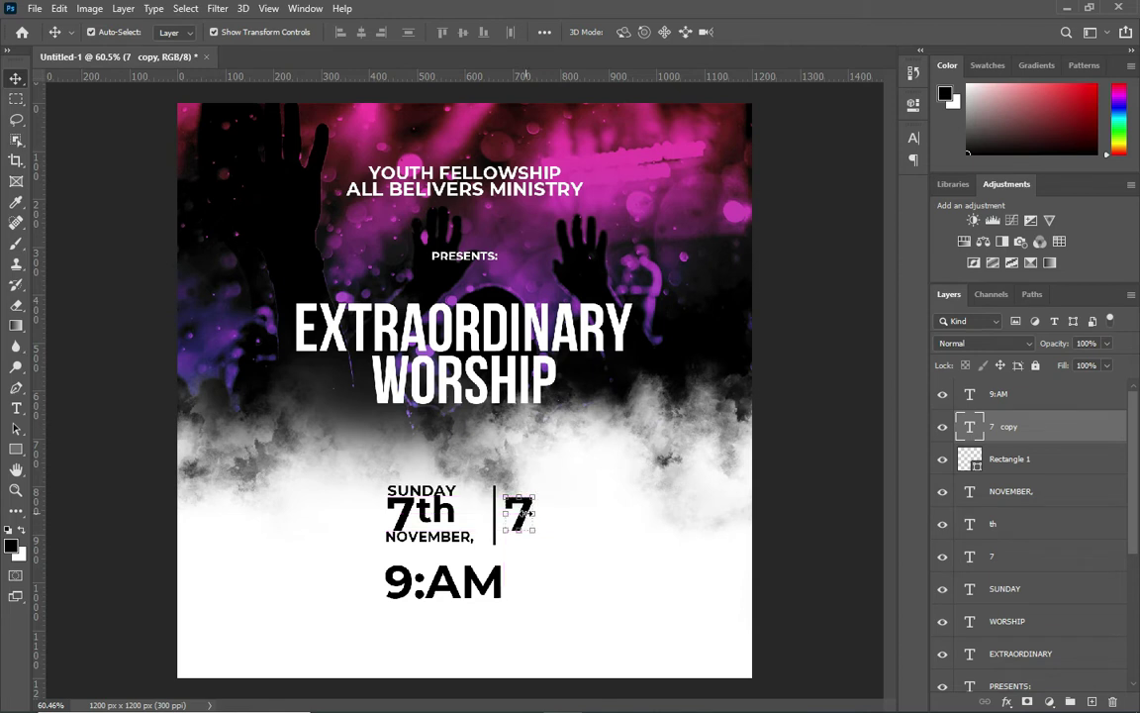
# Step: Retype the copy as 20 over 21, giving 21 a tracking of 160
pyautogui.doubleClick(529, 511)
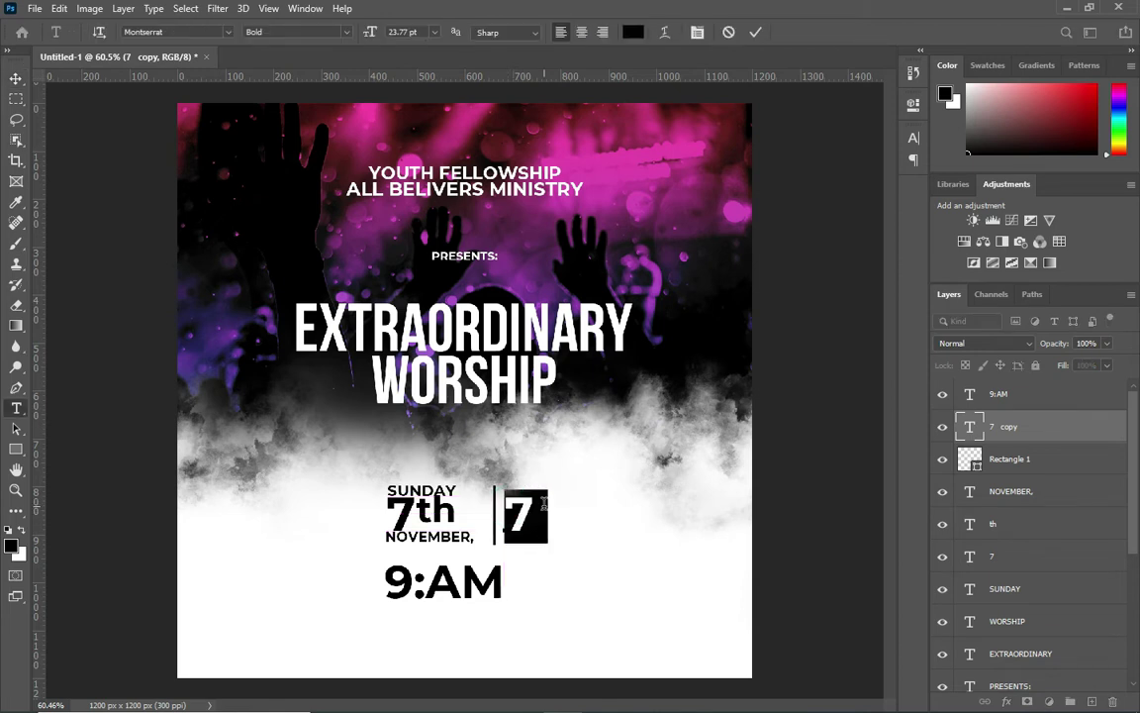
pyautogui.write('2021')
pyautogui.press('Left')
pyautogui.press('Left')
pyautogui.press('Return')
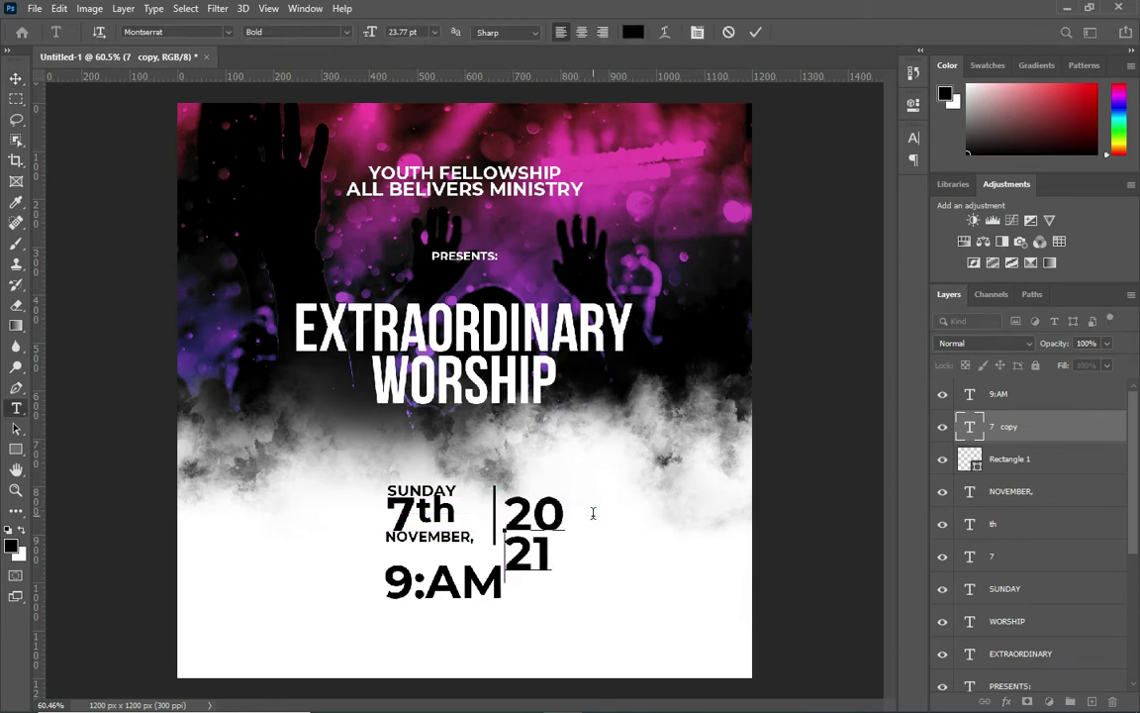
pyautogui.hotkey('shift', 'End')
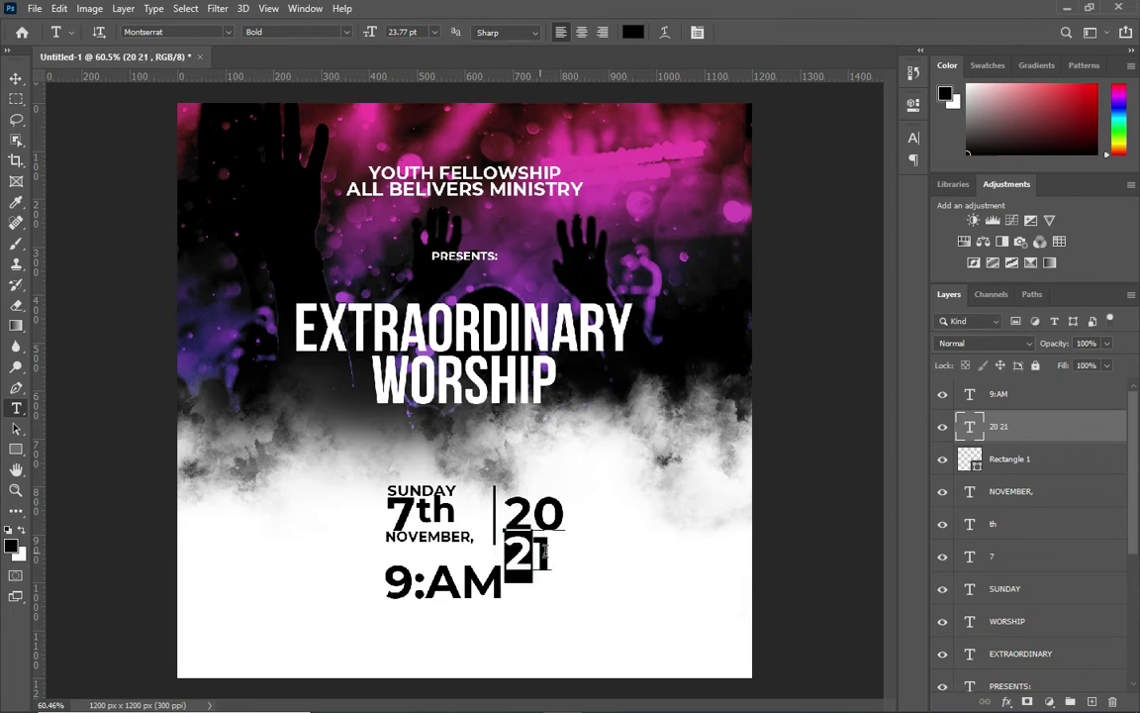
pyautogui.click(913, 139)
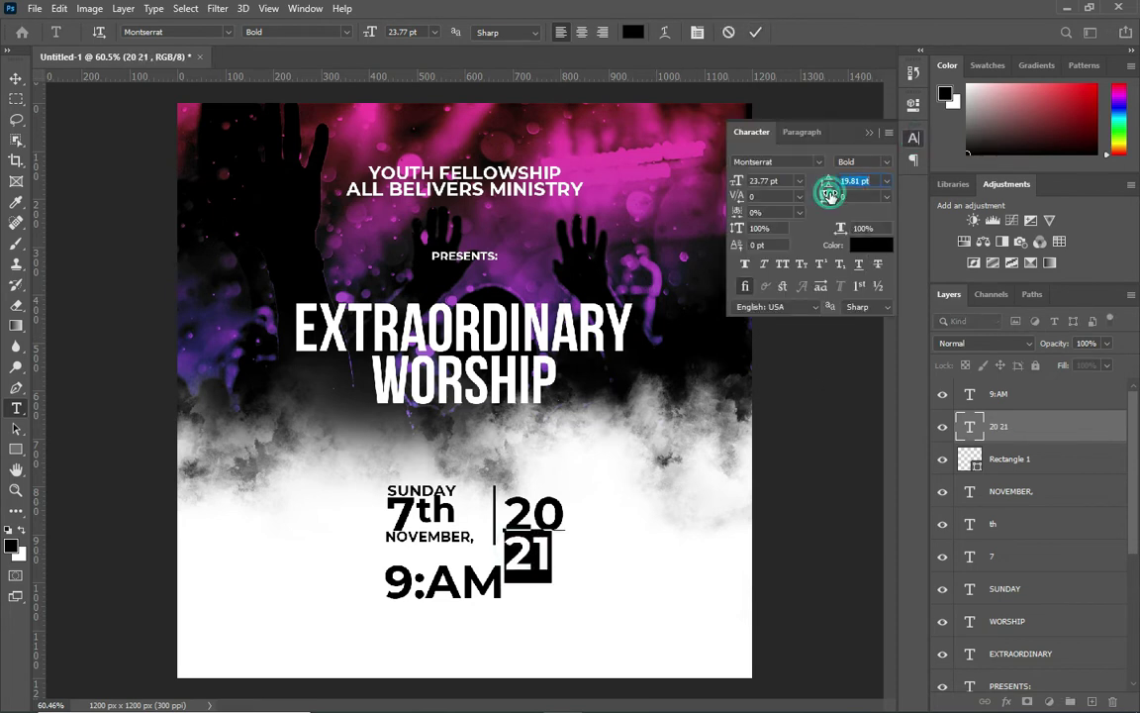
pyautogui.moveTo(828, 196); pyautogui.dragTo(834, 196)
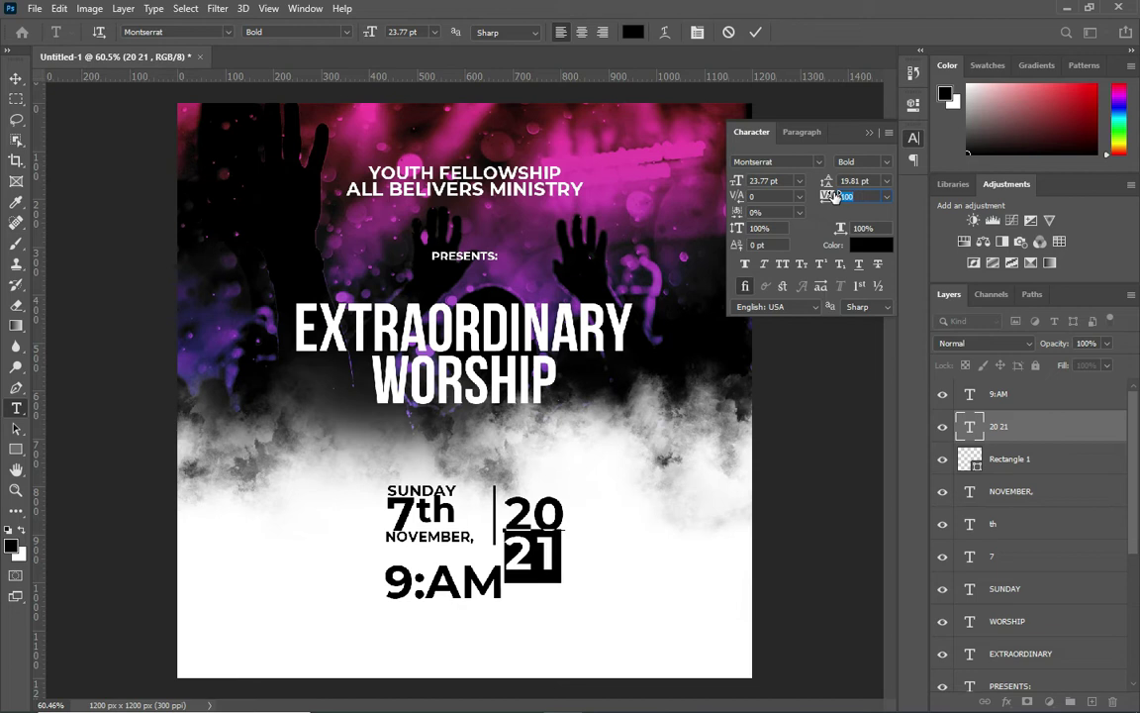
pyautogui.click(755, 32)
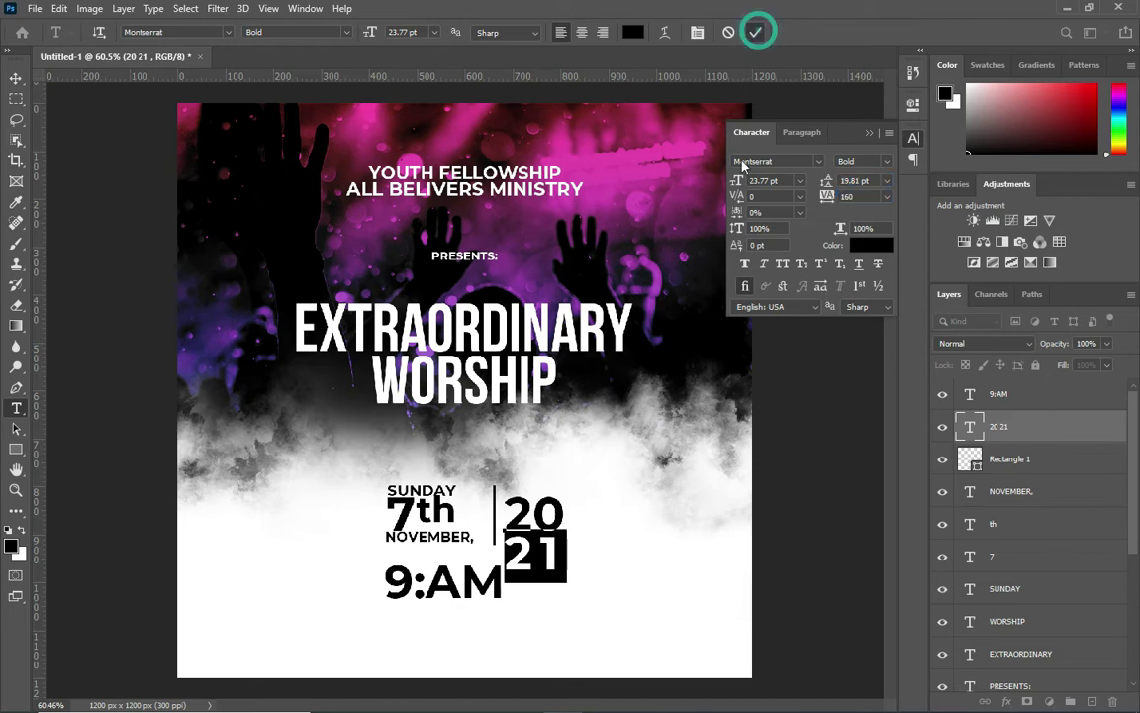
# Step: Scale the stacked 20 21 to about 80% to match the divider's height beside it
pyautogui.scroll(3, 562, 534)
pyautogui.click(16, 77)
pyautogui.click(540, 516)
pyautogui.moveTo(539, 516); pyautogui.dragTo(577, 569)
pyautogui.hotkey('ctrl', 't')
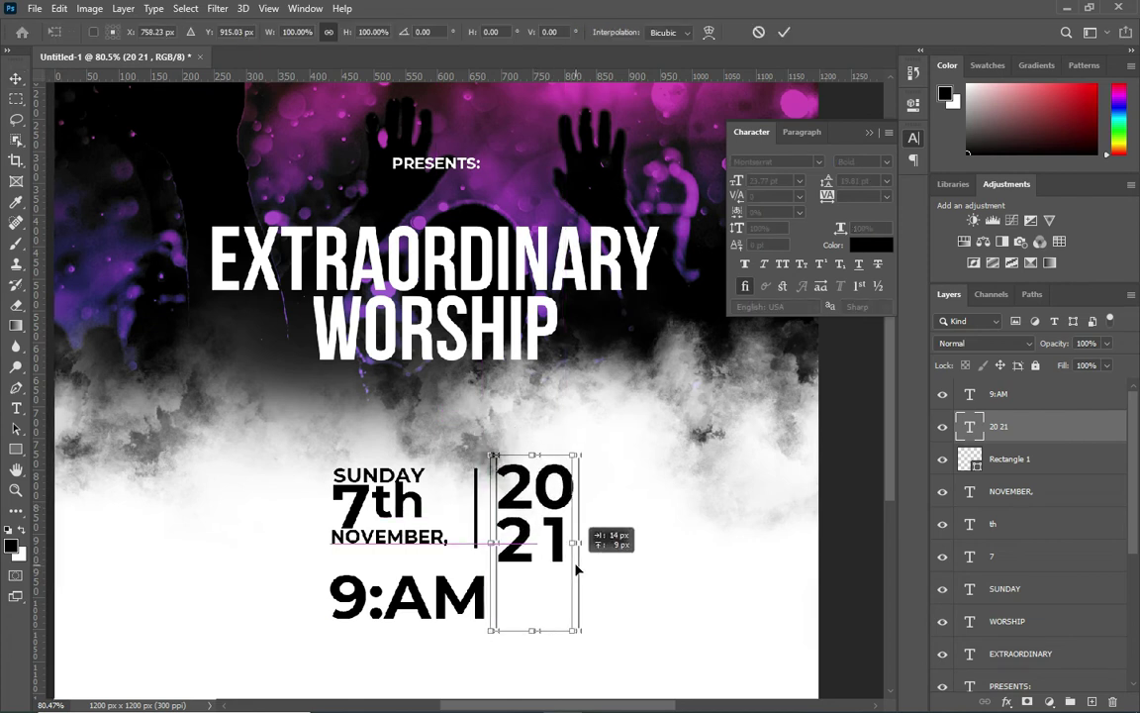
pyautogui.moveTo(571, 629); pyautogui.dragTo(577, 602)
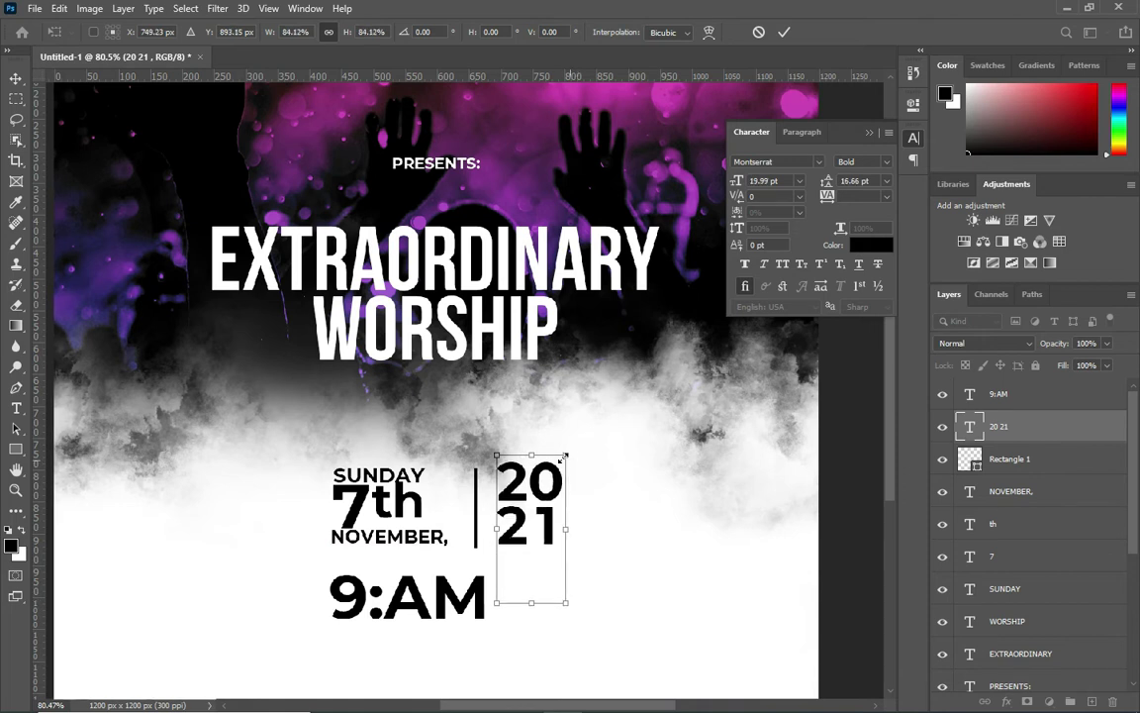
pyautogui.moveTo(564, 455); pyautogui.dragTo(559, 465)
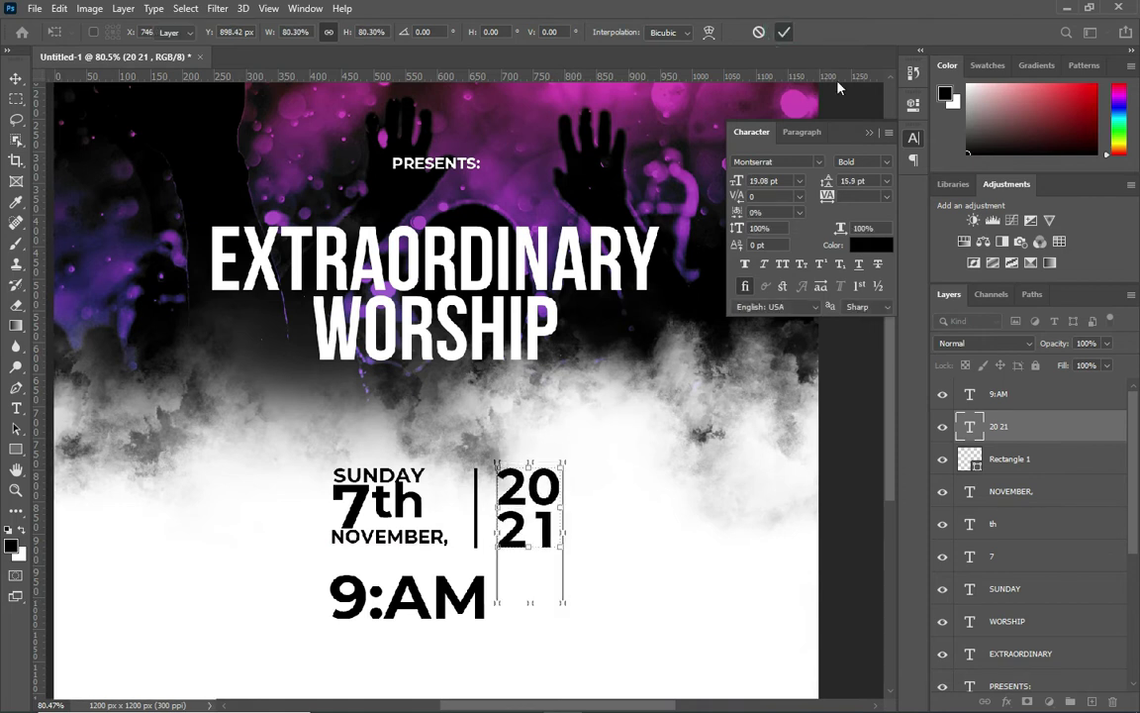
pyautogui.click(783, 32)
pyautogui.scroll(-3, 768, 420)
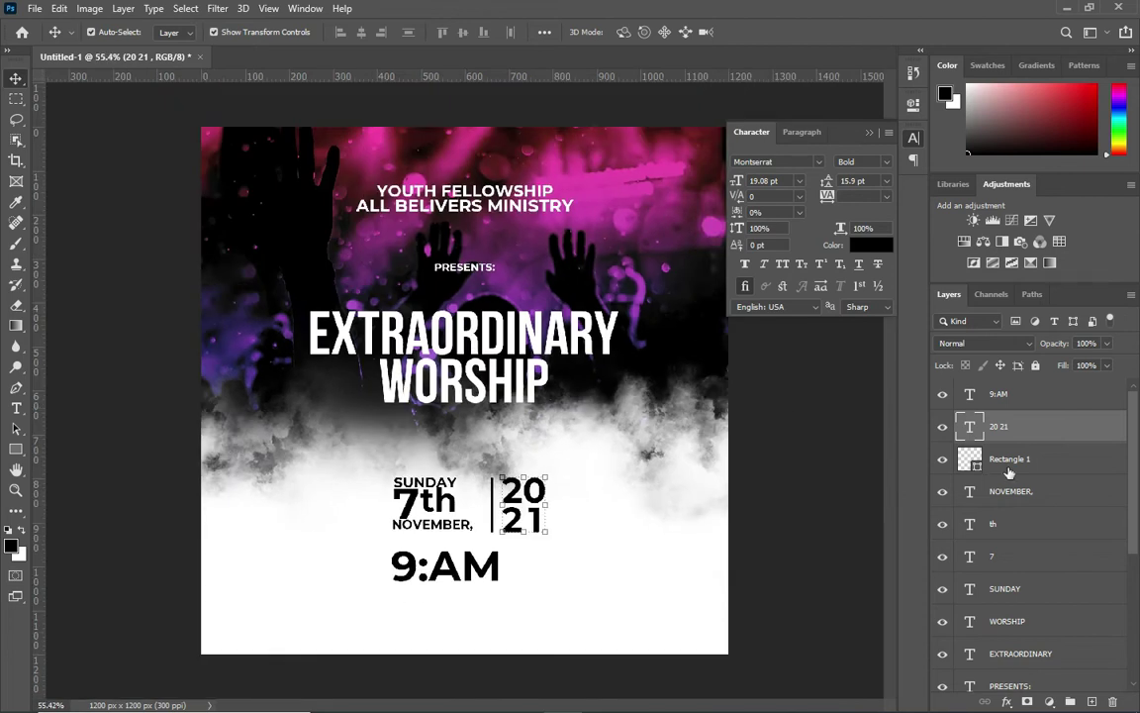
# Step: Group the date layers from 20 21 to SUNDAY into a group named DATE
pyautogui.click(1023, 589)
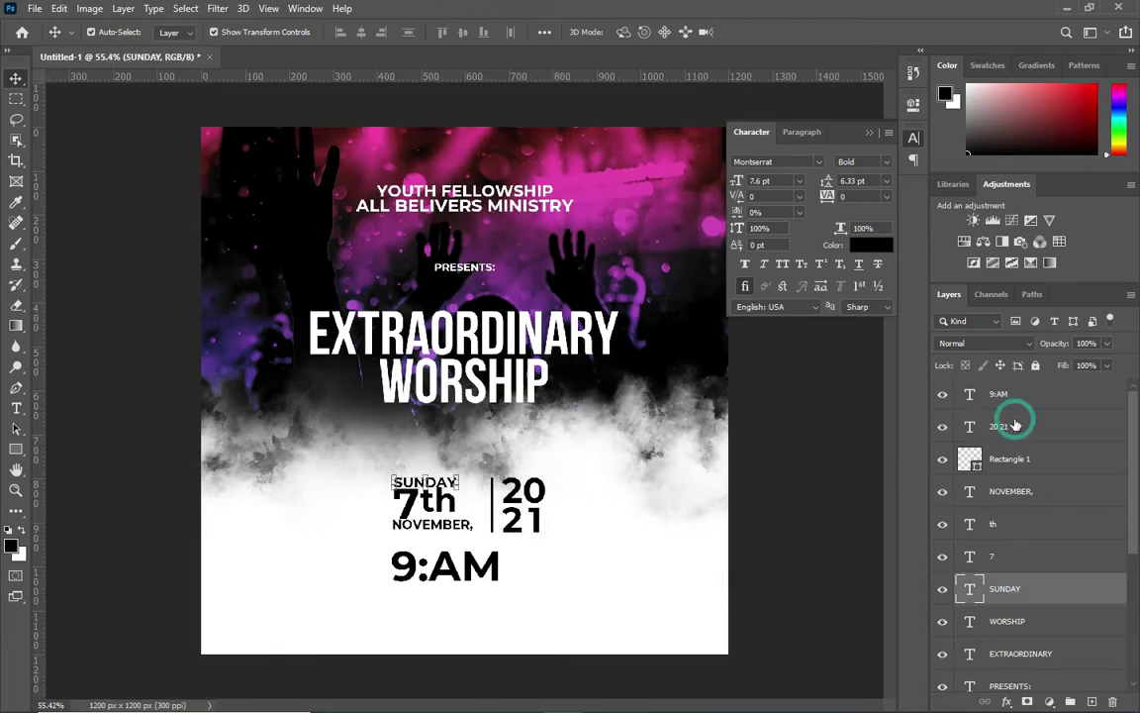
pyautogui.keyDown('shift'); pyautogui.click(1014, 425); pyautogui.keyUp('shift')
pyautogui.hotkey('ctrl', 'g')
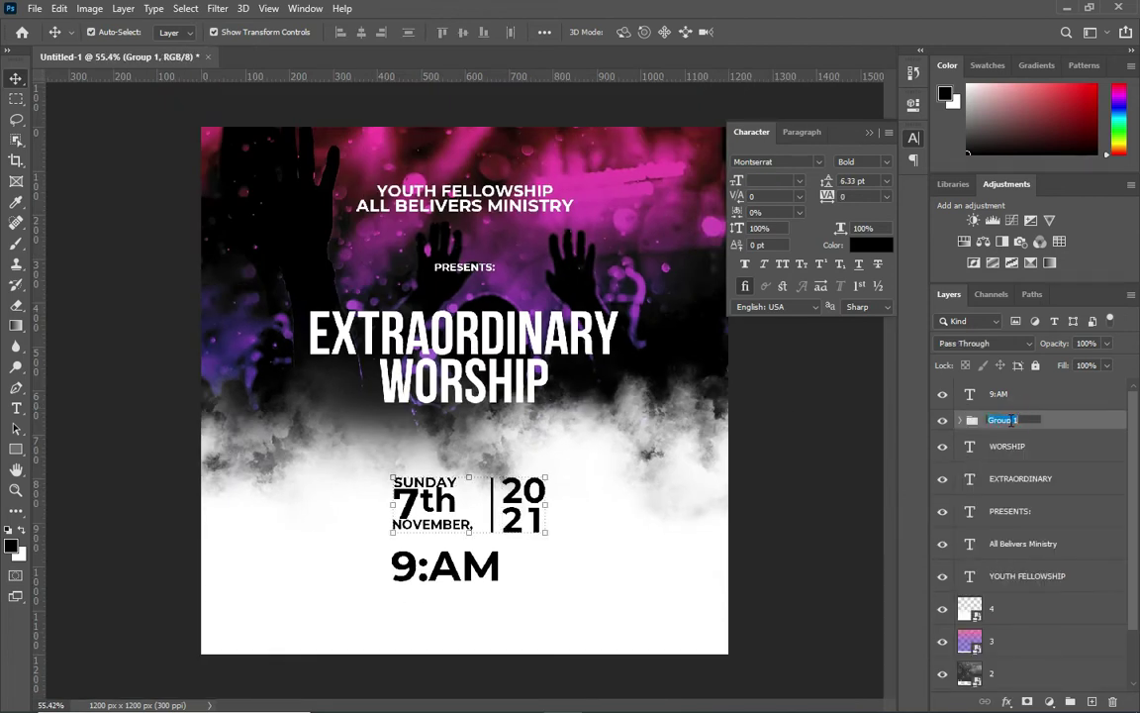
pyautogui.write('DATE')
pyautogui.click(999, 394)
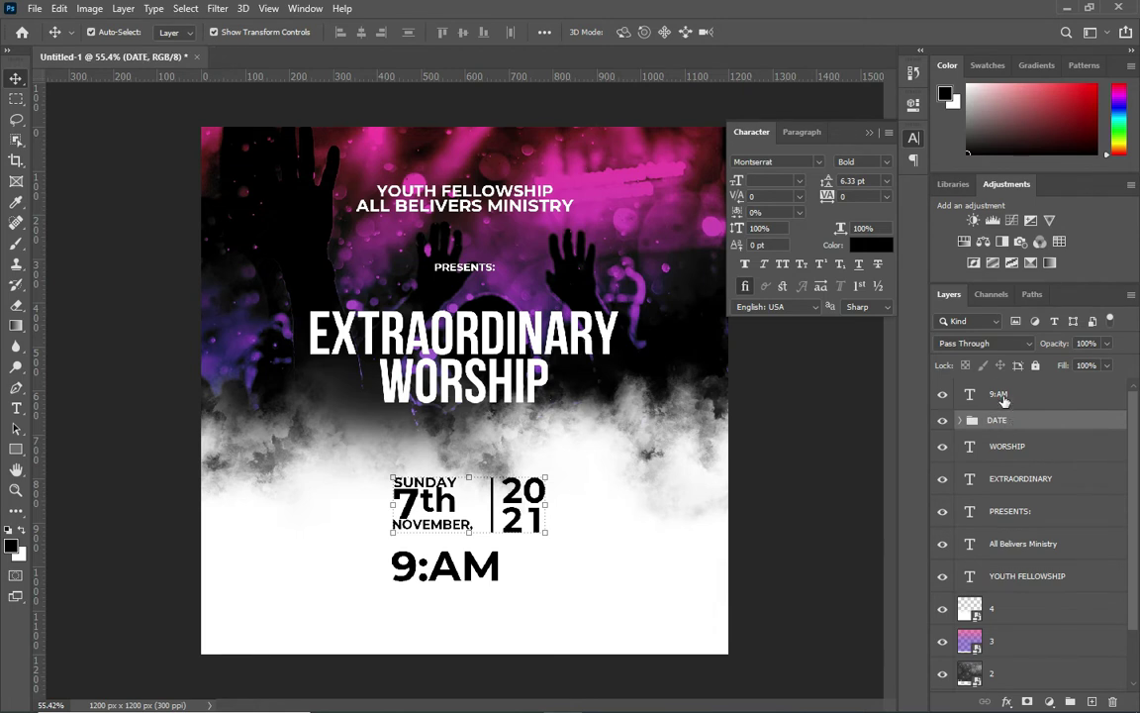
pyautogui.click(959, 421)
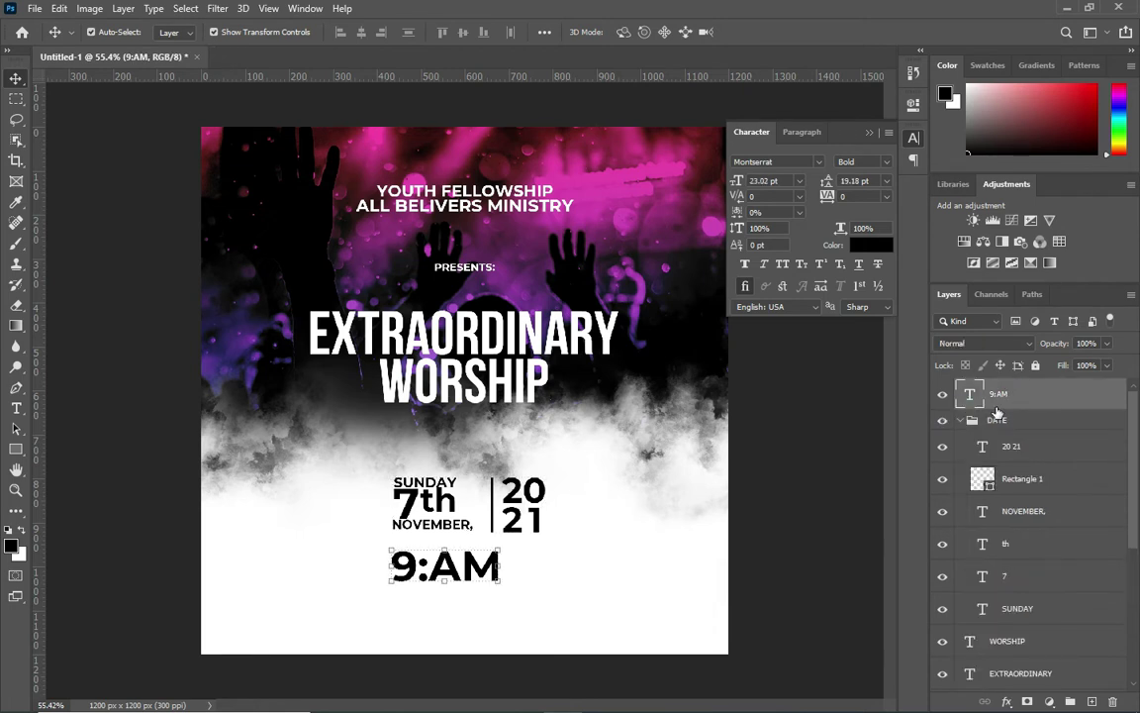
pyautogui.scroll(-1, 800, 284)
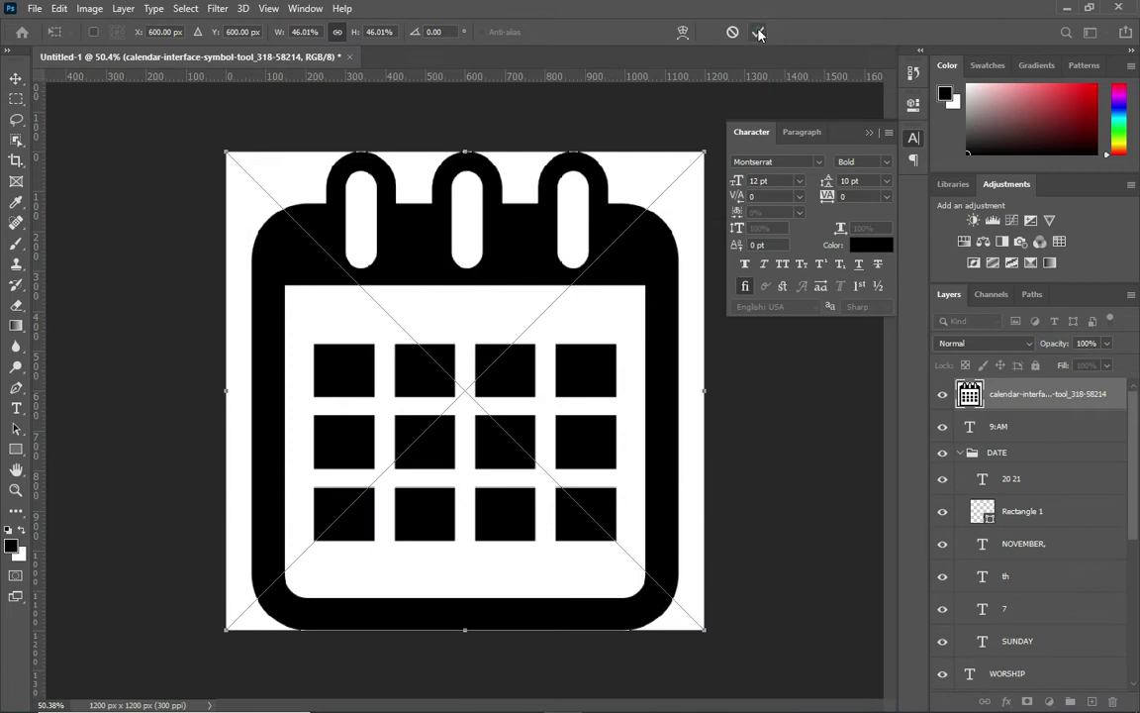
# Step: Place the calendar and location icons, then hide the 8004-200 and location icon layers
pyautogui.click(759, 32)
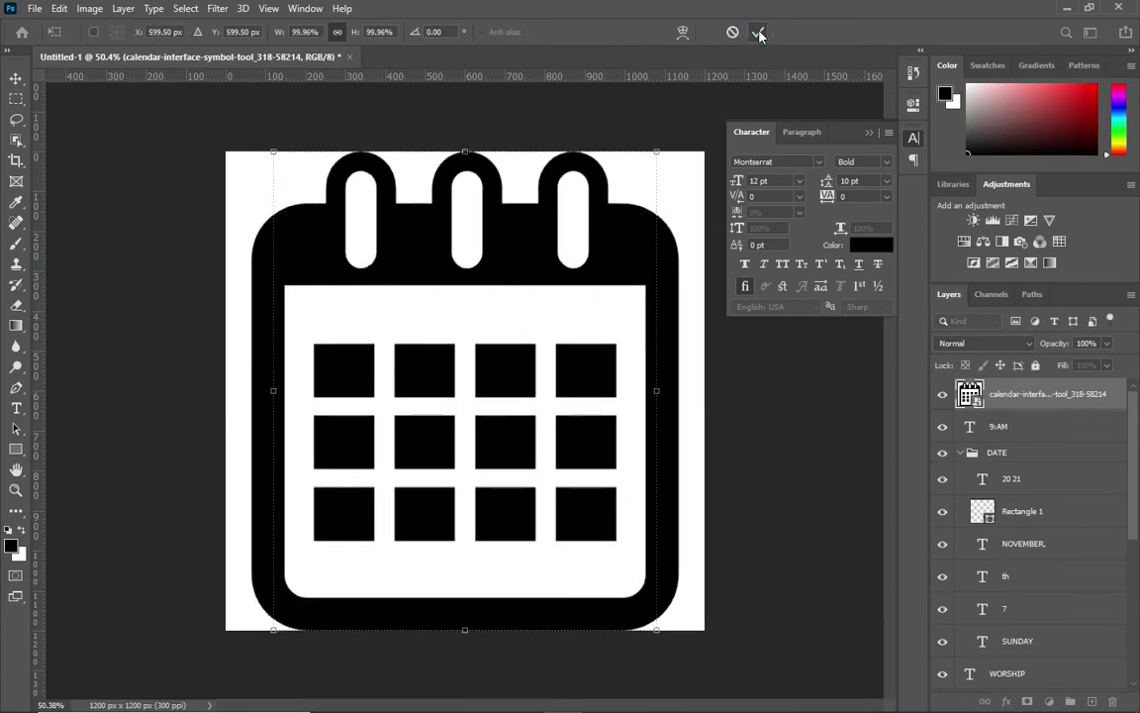
pyautogui.click(759, 32)
pyautogui.click(941, 393)
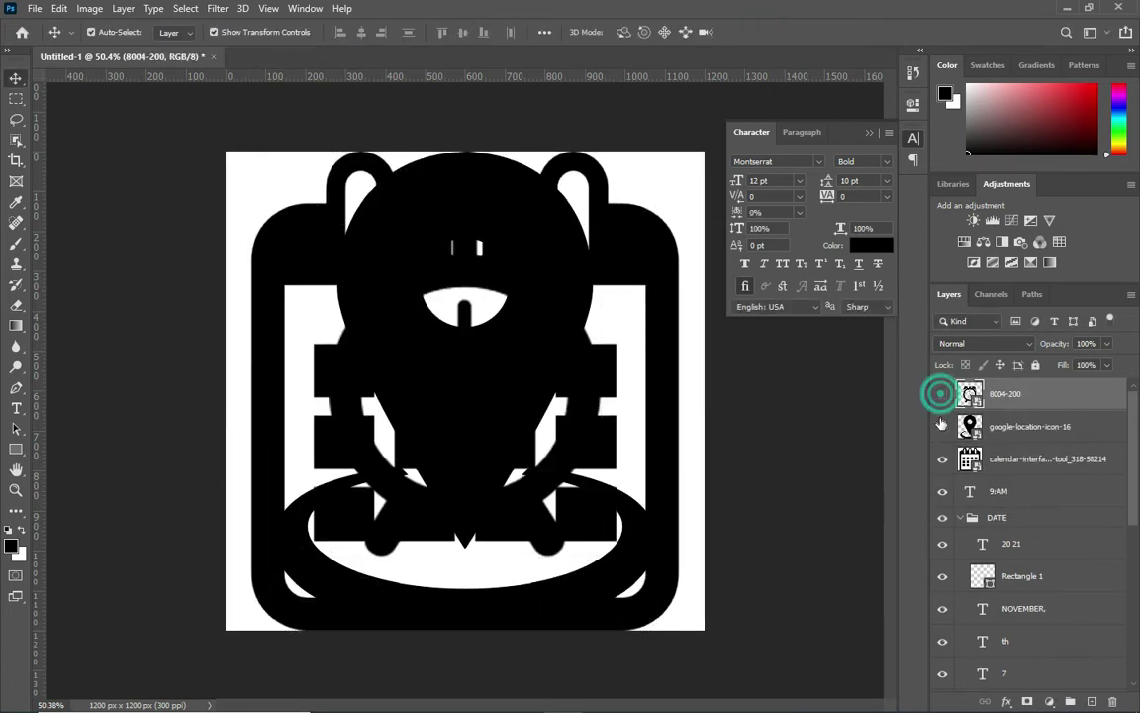
pyautogui.click(942, 426)
# Step: Shrink the calendar to icon size and set it left of the SUNDAY 7th NOVEMBER date
pyautogui.click(597, 379)
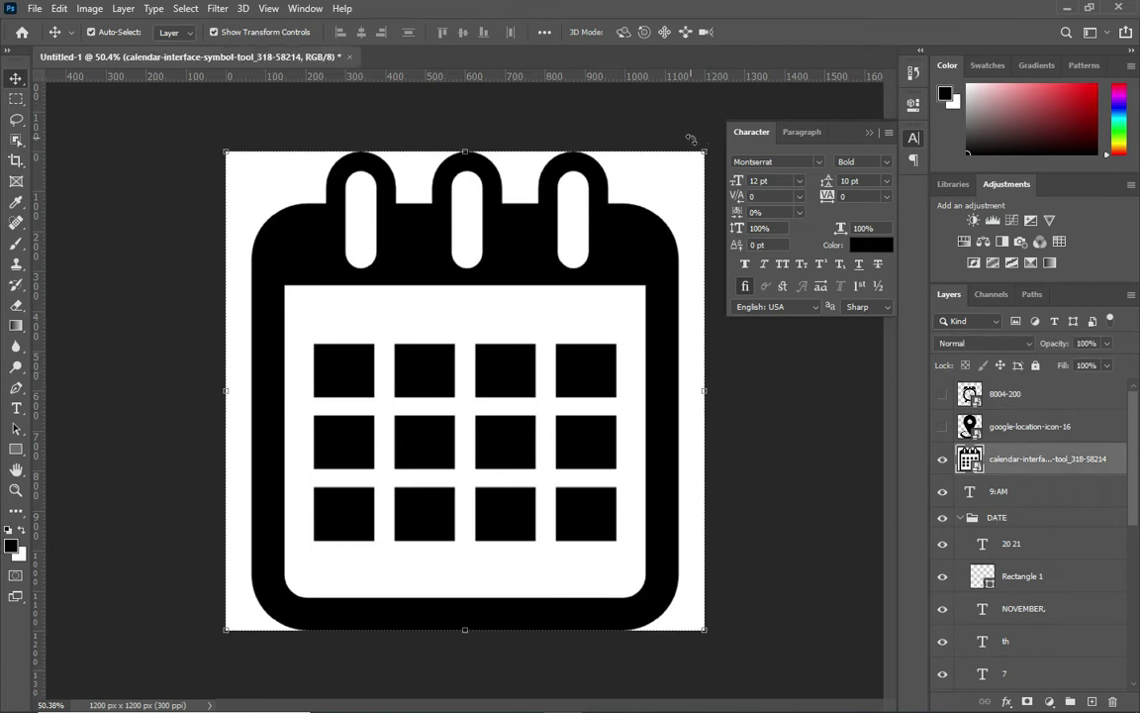
pyautogui.moveTo(703, 152)
pyautogui.mouseDown()
pyautogui.moveTo(406, 401)
pyautogui.moveTo(351, 492)
pyautogui.moveTo(300, 545)
pyautogui.mouseUp()
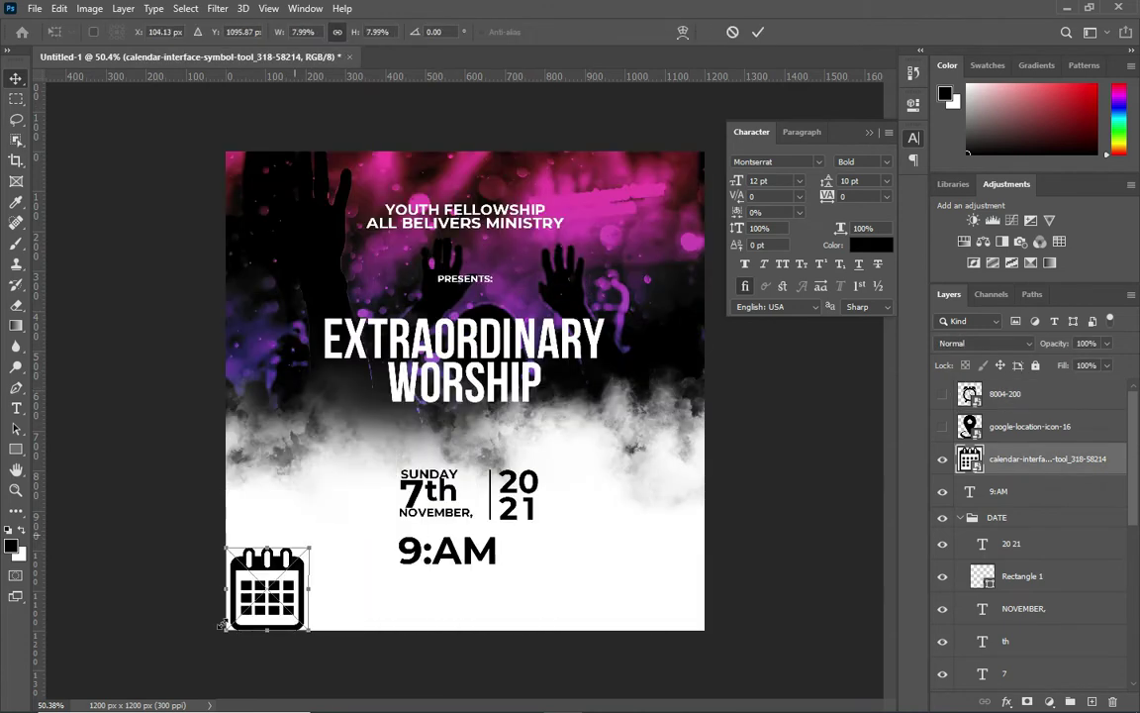
pyautogui.moveTo(227, 625); pyautogui.dragTo(373, 495)
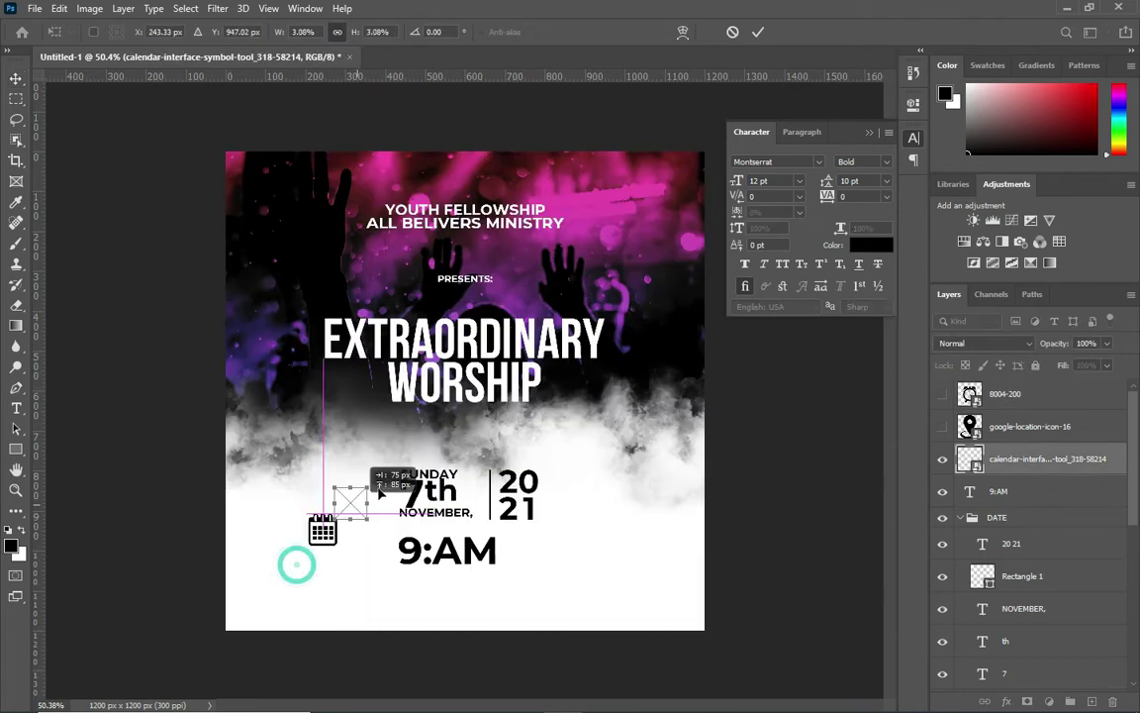
pyautogui.scroll(1, 373, 495)
pyautogui.scroll(1, 373, 495)
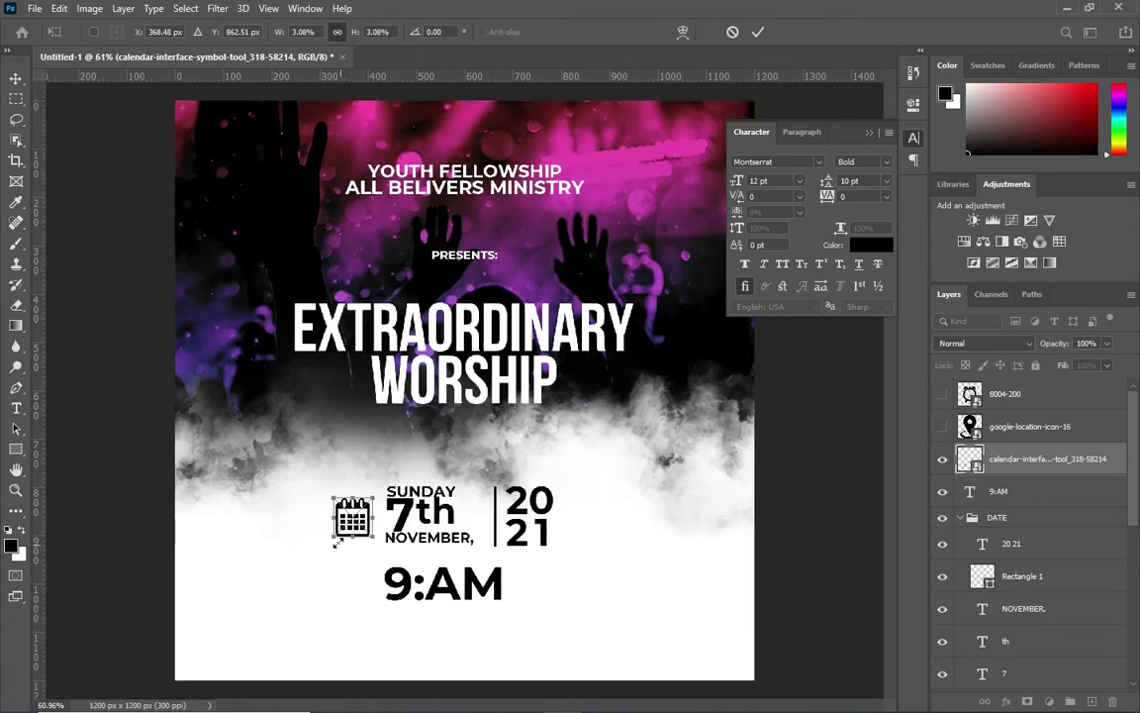
pyautogui.moveTo(334, 540)
pyautogui.mouseDown()
pyautogui.moveTo(377, 516)
pyautogui.moveTo(359, 512)
pyautogui.mouseUp()
pyautogui.click(757, 32)
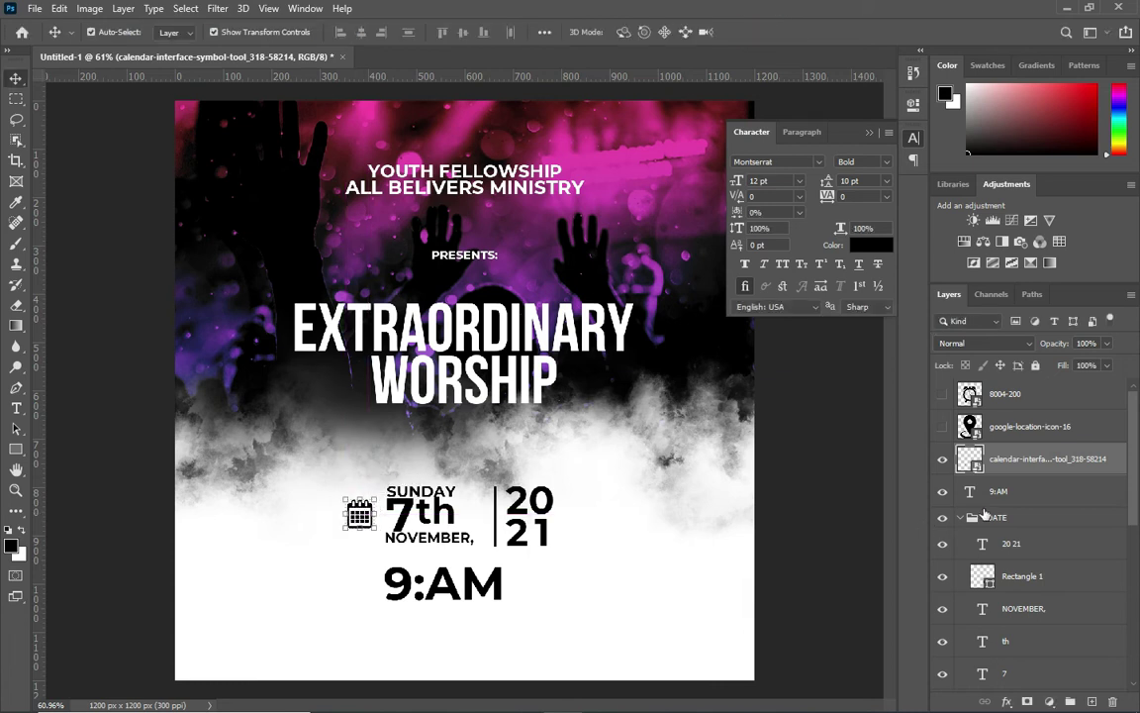
# Step: Move the calendar layer lower in DATE and the 8004-200 clock layer below 9:AM
pyautogui.moveTo(1034, 465); pyautogui.dragTo(1039, 621)
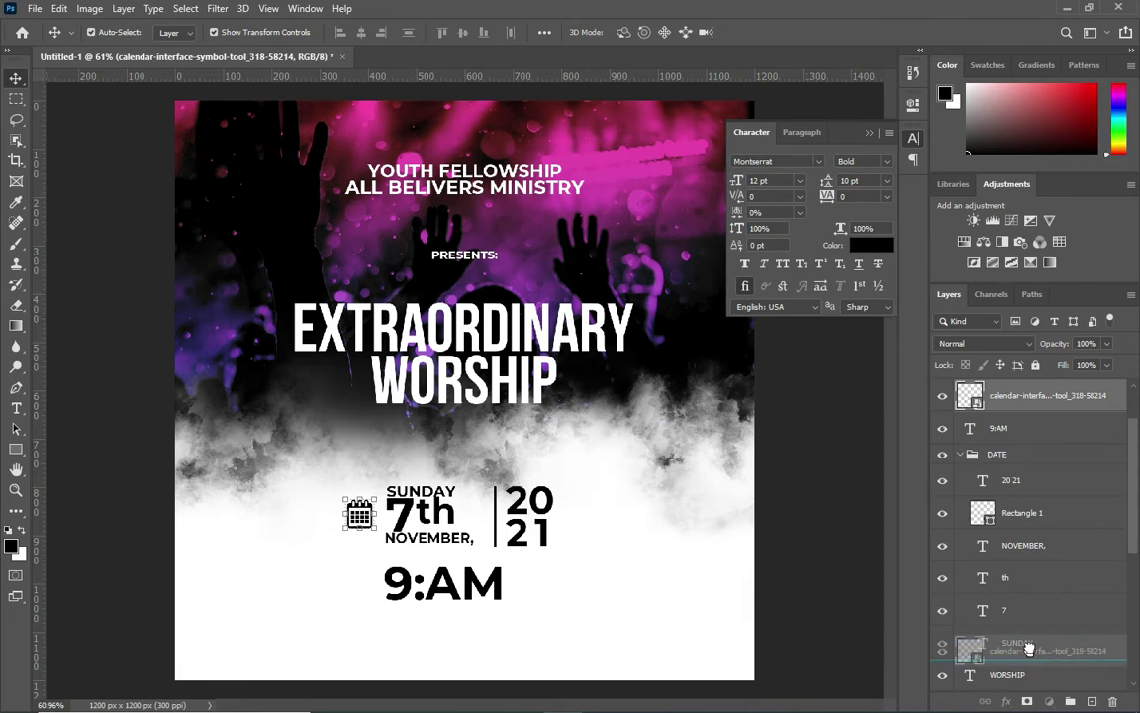
pyautogui.moveTo(1039, 622); pyautogui.dragTo(1032, 643)
pyautogui.click(959, 421)
pyautogui.scroll(1, 1019, 458)
pyautogui.scroll(1, 1018, 459)
pyautogui.moveTo(999, 396); pyautogui.dragTo(1006, 428)
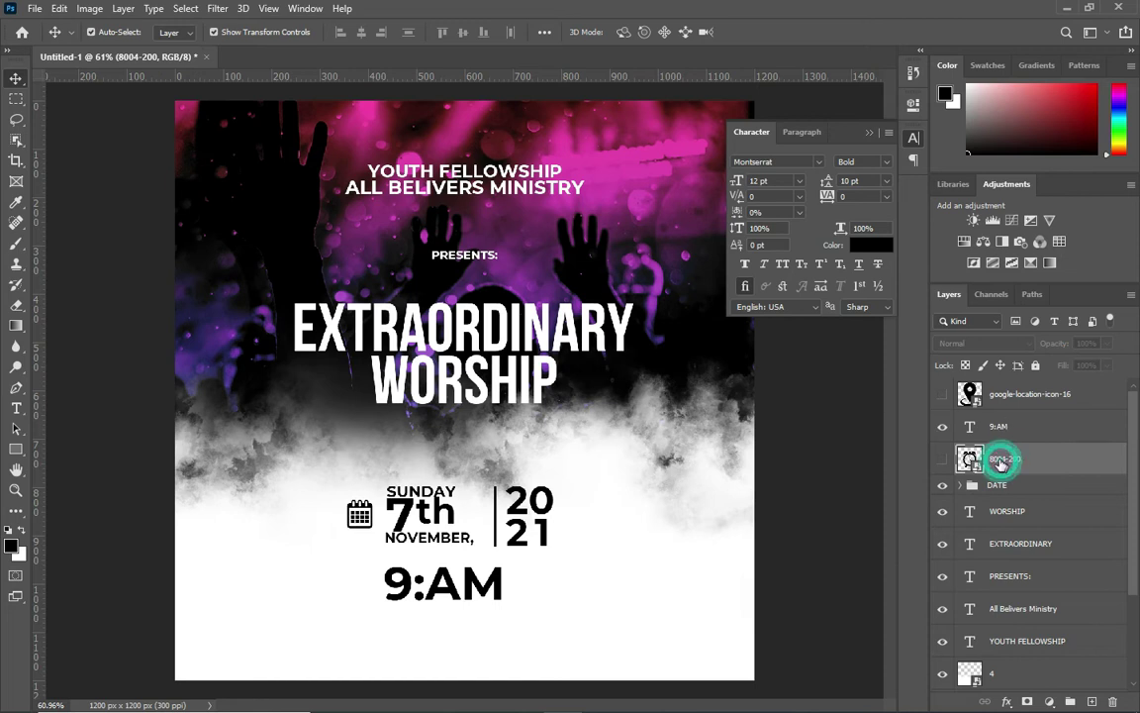
pyautogui.click(942, 458)
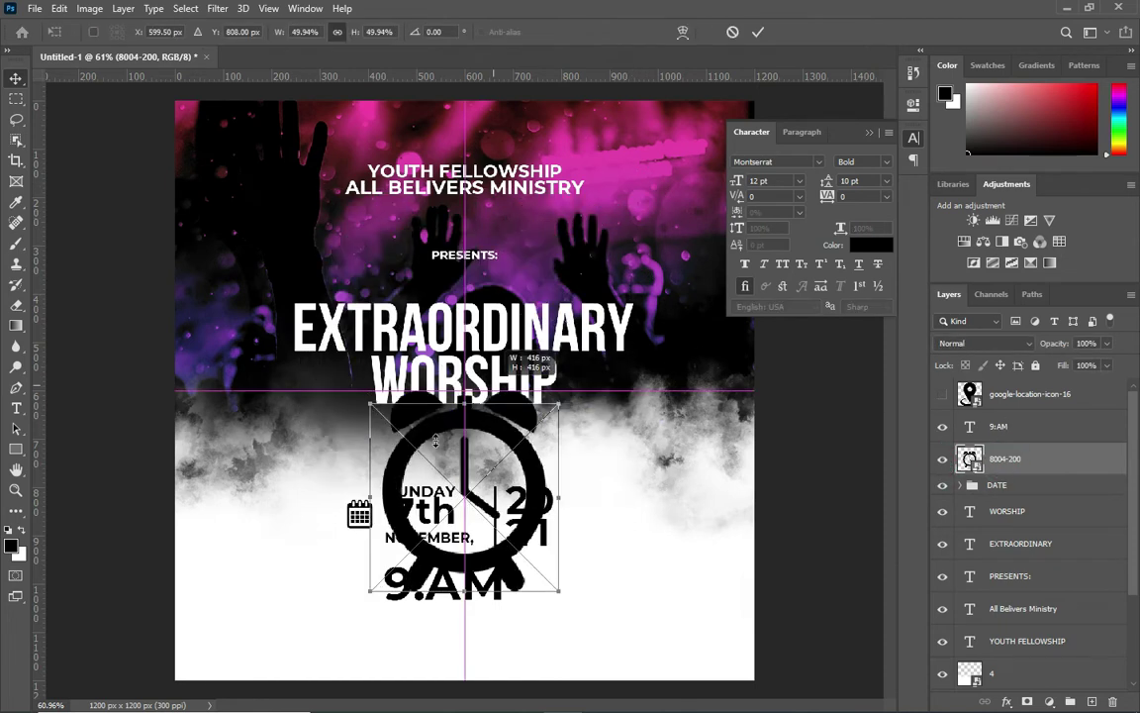
# Step: Shrink the alarm-clock icon and place it left of 9:AM
pyautogui.moveTo(629, 189); pyautogui.dragTo(500, 522)
pyautogui.scroll(1, 500, 592)
pyautogui.scroll(1, 499, 592)
pyautogui.moveTo(500, 592)
pyautogui.mouseDown()
pyautogui.moveTo(416, 492)
pyautogui.moveTo(339, 581)
pyautogui.mouseUp()
pyautogui.click(757, 31)
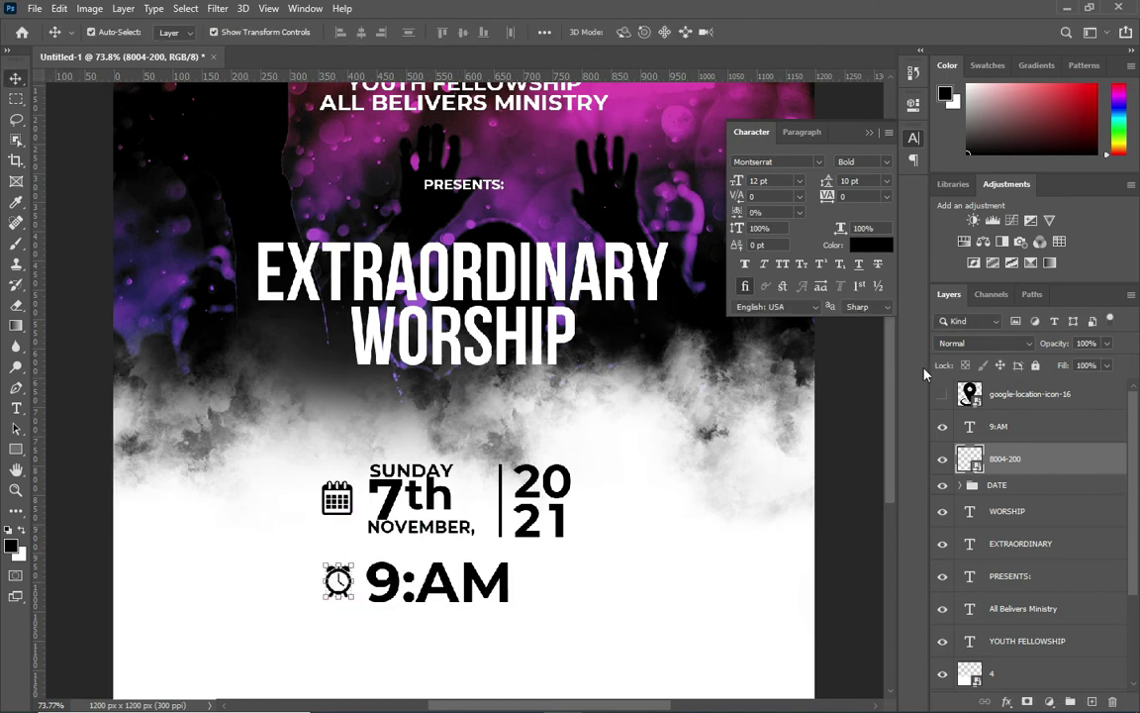
# Step: Show the location pin icon, scale it down and set it beneath the alarm clock
pyautogui.click(943, 395)
pyautogui.scroll(-3, 550, 281)
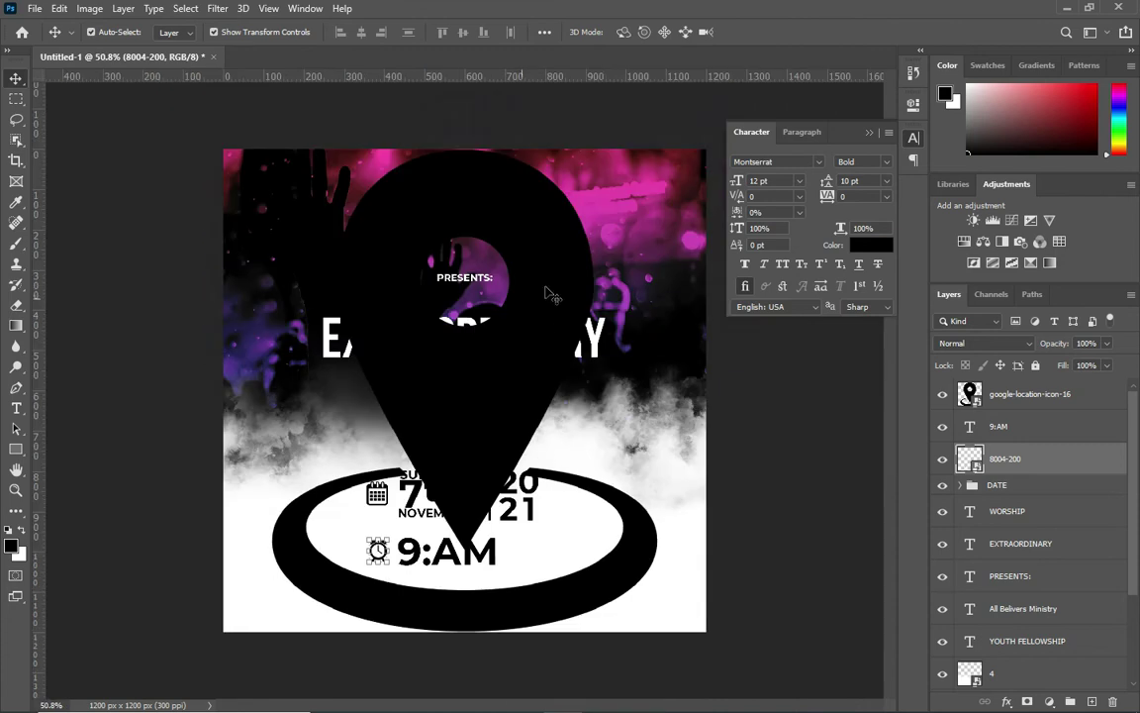
pyautogui.click(550, 280)
pyautogui.moveTo(662, 292); pyautogui.dragTo(320, 409)
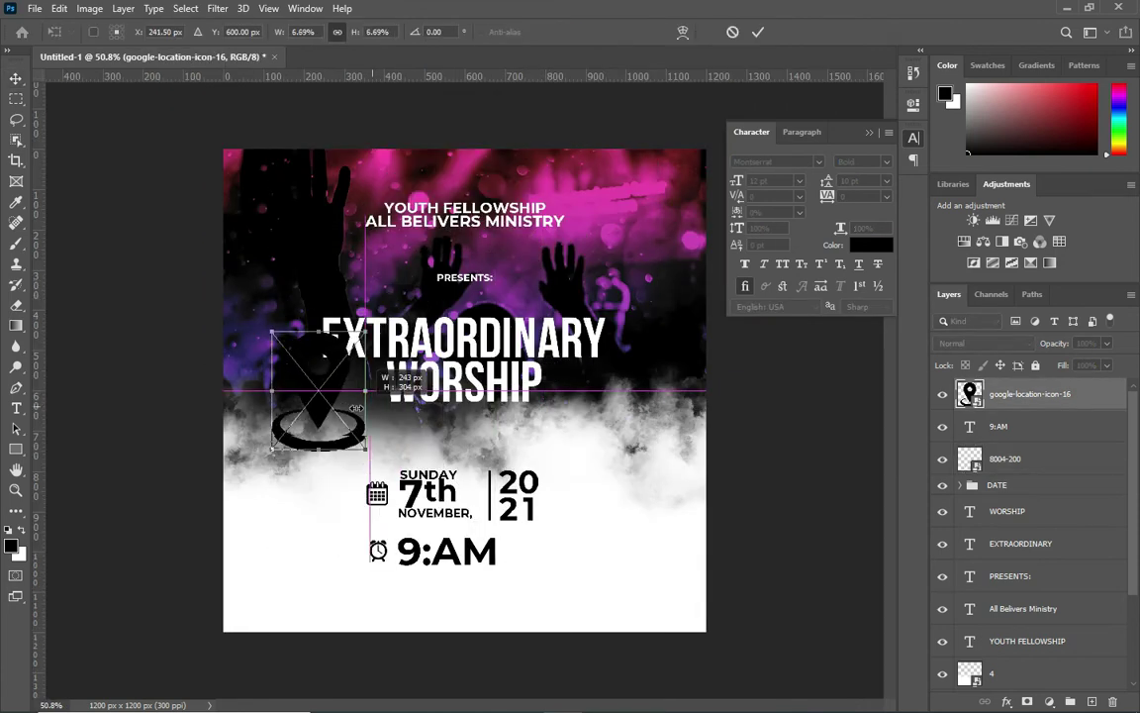
pyautogui.moveTo(297, 391); pyautogui.dragTo(387, 591)
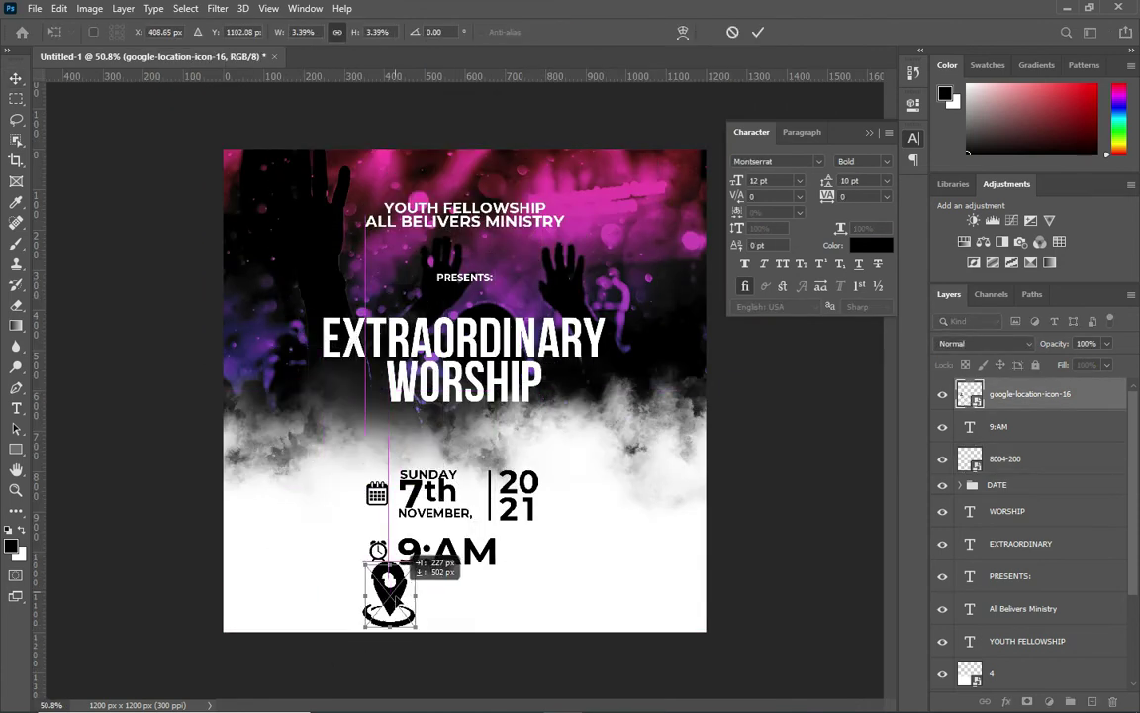
pyautogui.scroll(2, 411, 495)
pyautogui.moveTo(418, 681)
pyautogui.mouseDown()
pyautogui.moveTo(368, 625)
pyautogui.moveTo(368, 576)
pyautogui.mouseUp()
pyautogui.moveTo(340, 633); pyautogui.dragTo(345, 629)
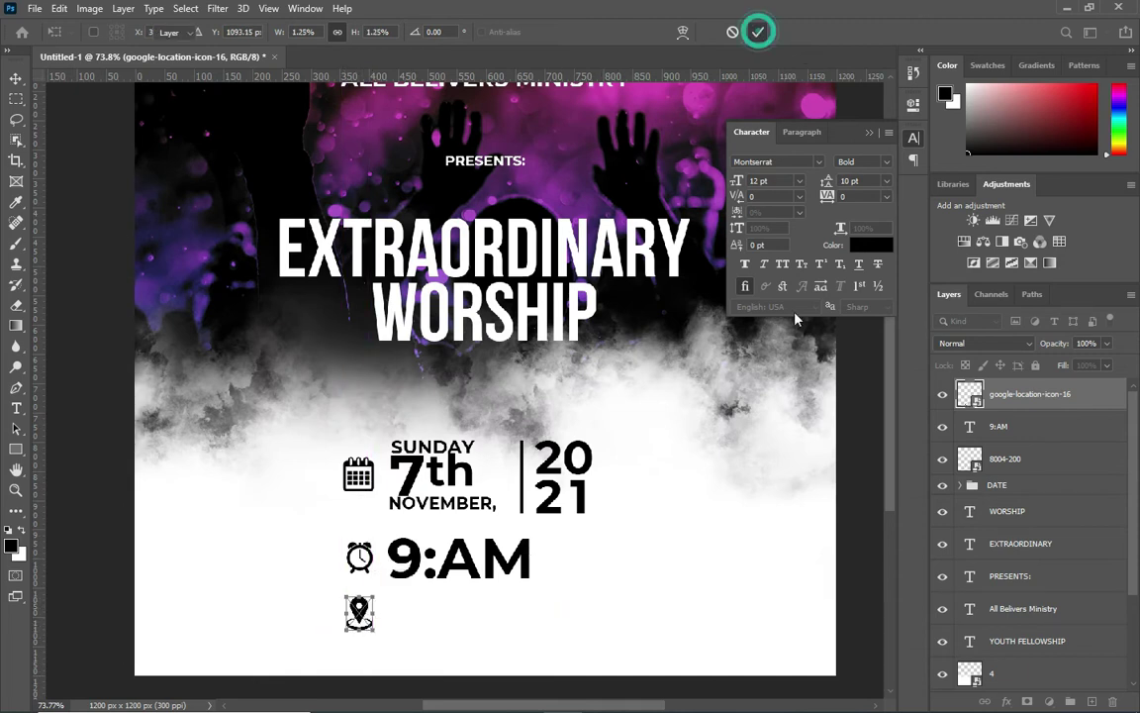
pyautogui.press('Return')
# Step: Check the notes, then type the venue line 'ALL BELIVER WORSHIP CENTER' beside the location pin
pyautogui.click(640, 697)
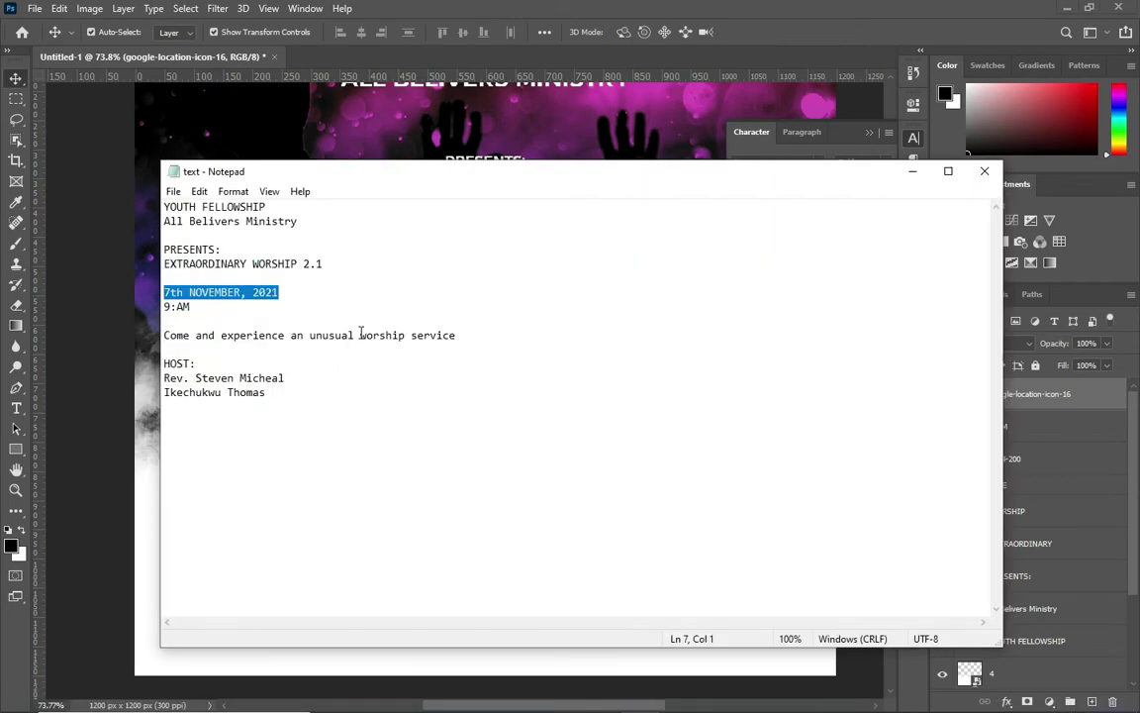
pyautogui.click(911, 174)
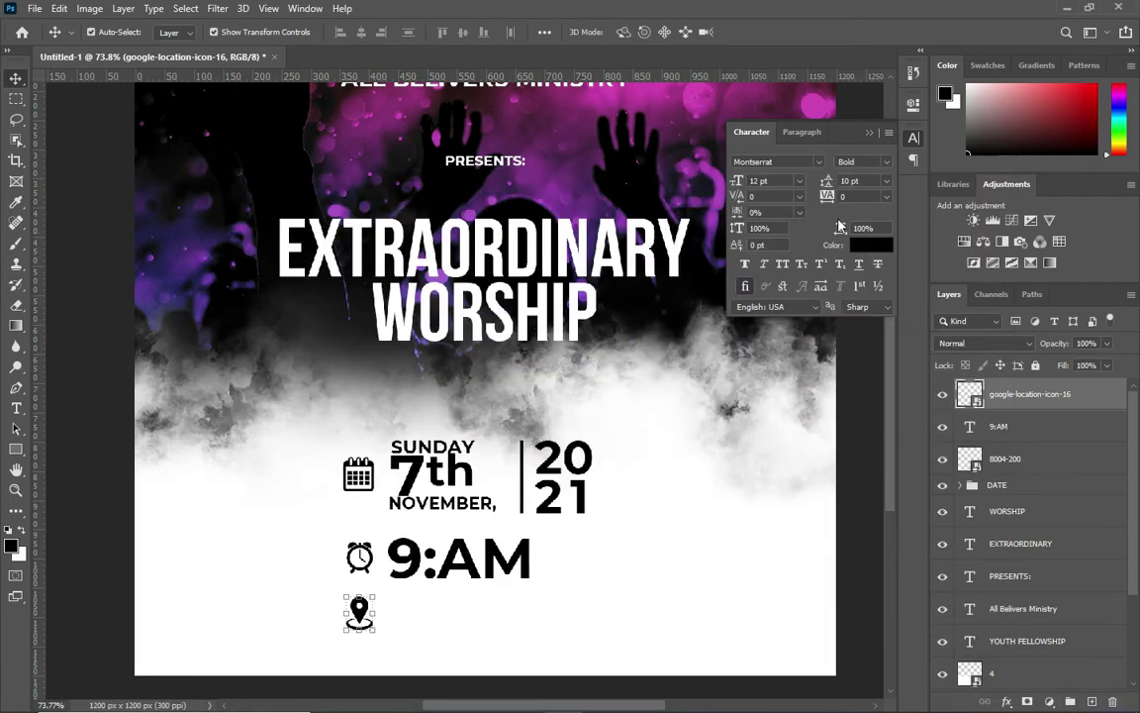
pyautogui.click(15, 404)
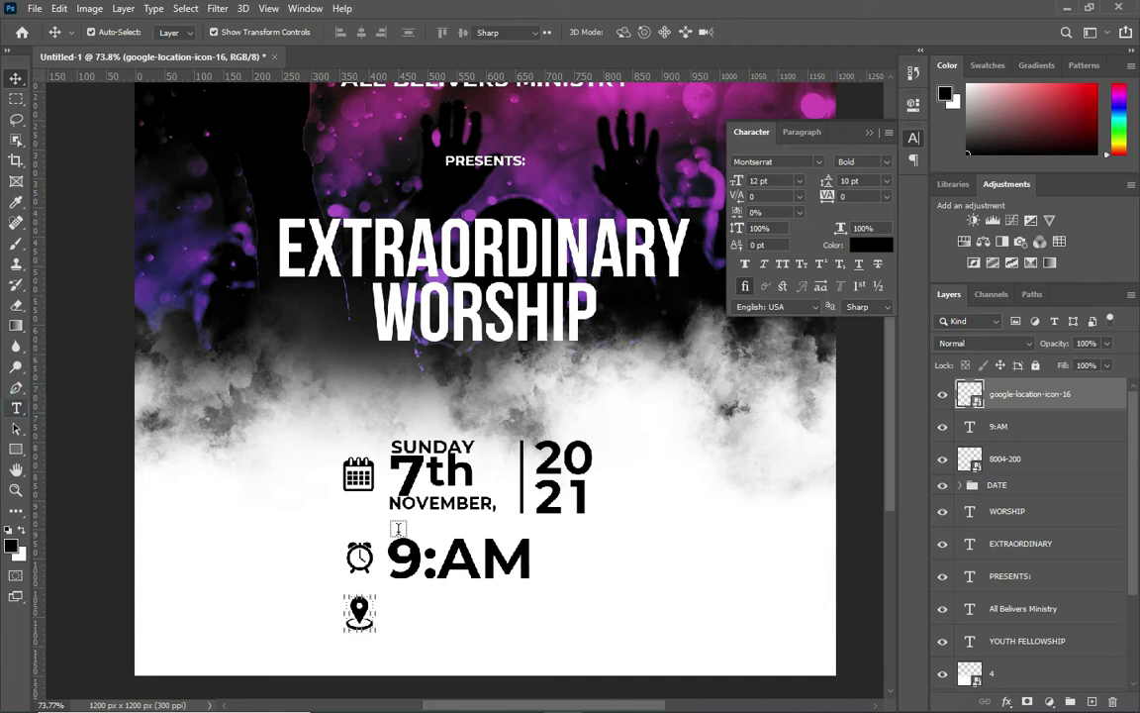
pyautogui.click(396, 616)
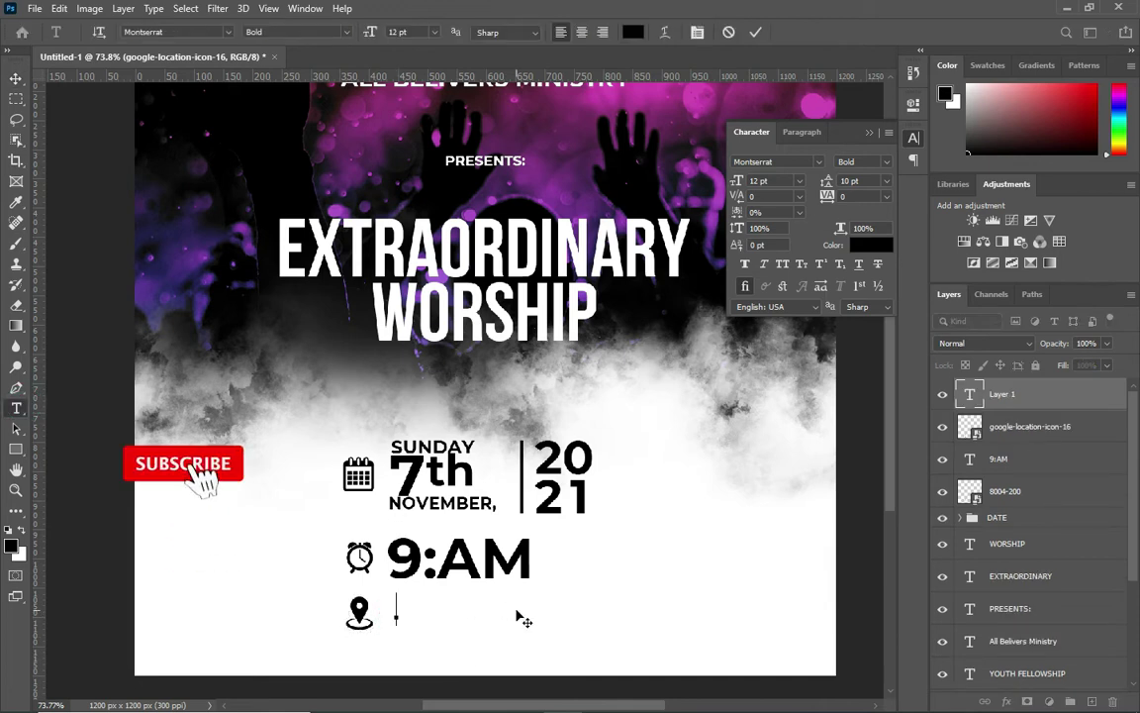
pyautogui.write('ALL ')
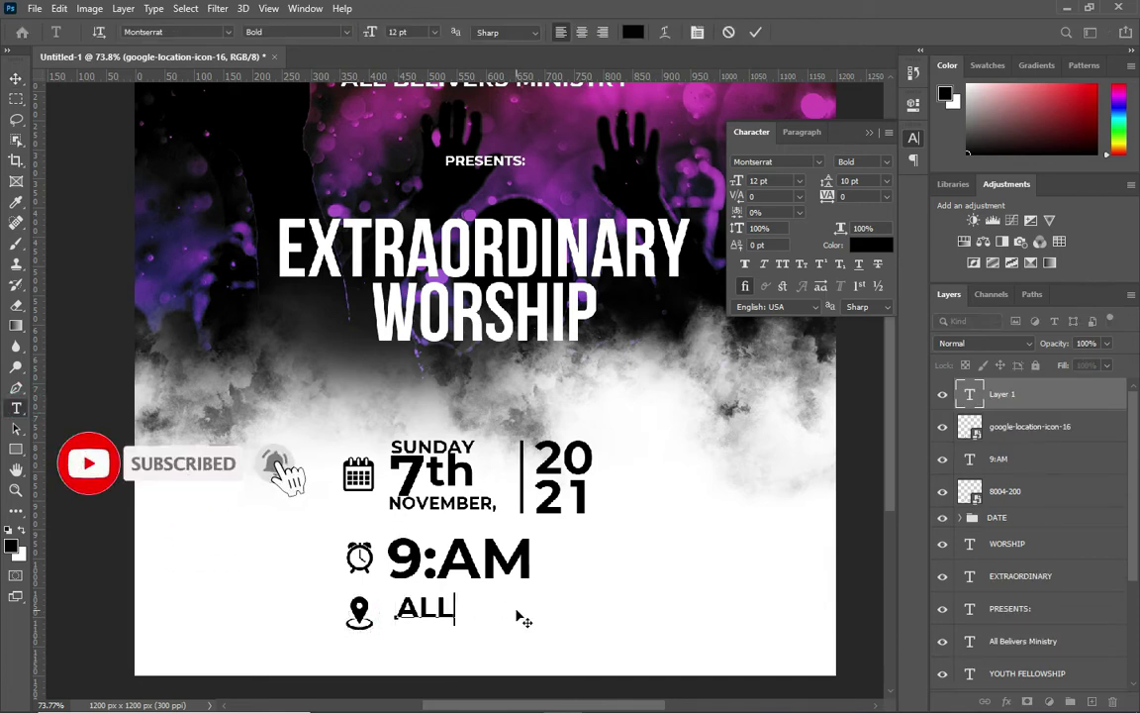
pyautogui.write('BI')
pyautogui.write('LIVER ')
pyautogui.write('WOR')
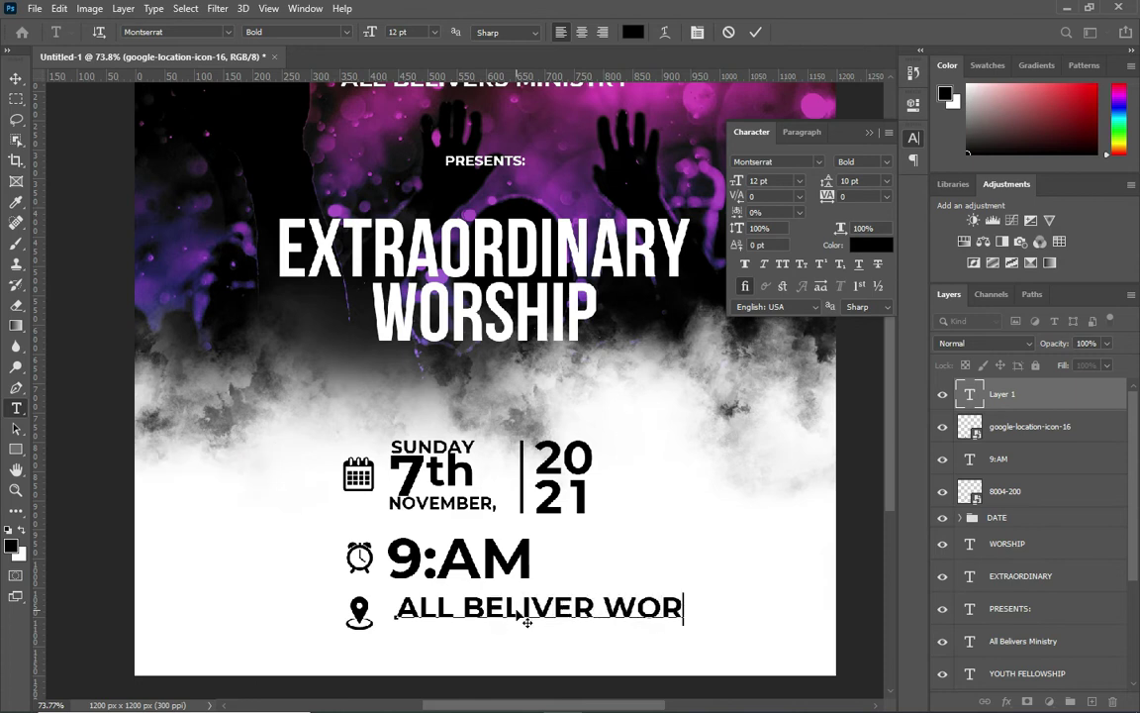
pyautogui.write('SHIP')
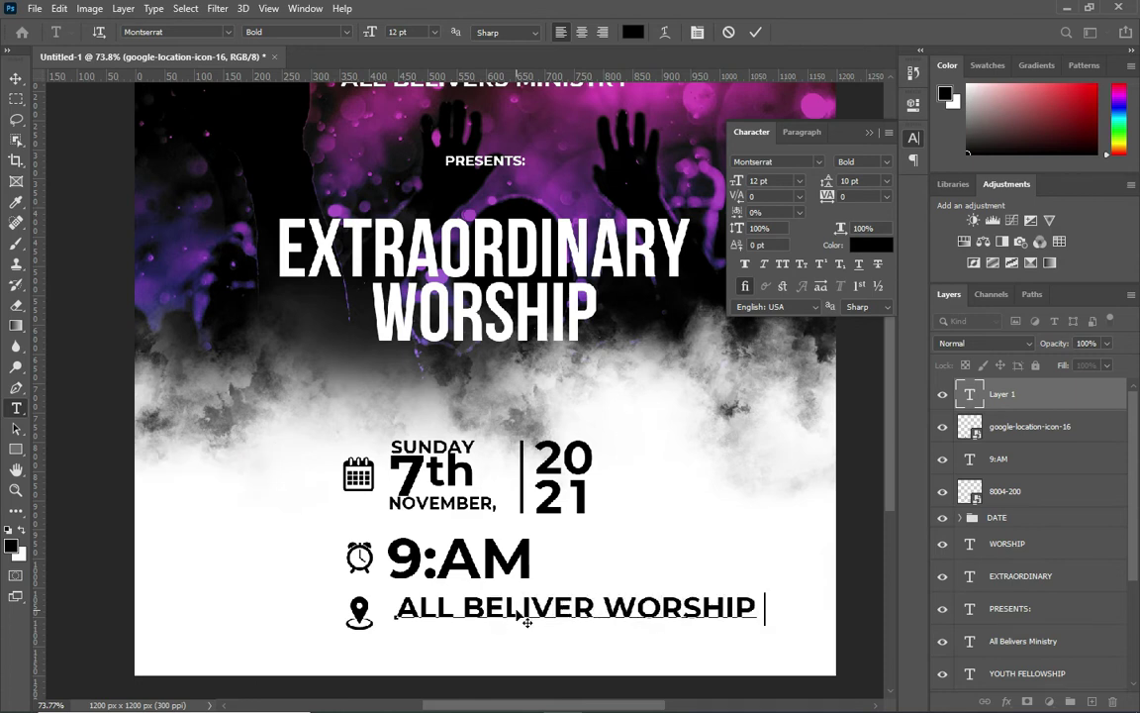
pyautogui.write('NTE')
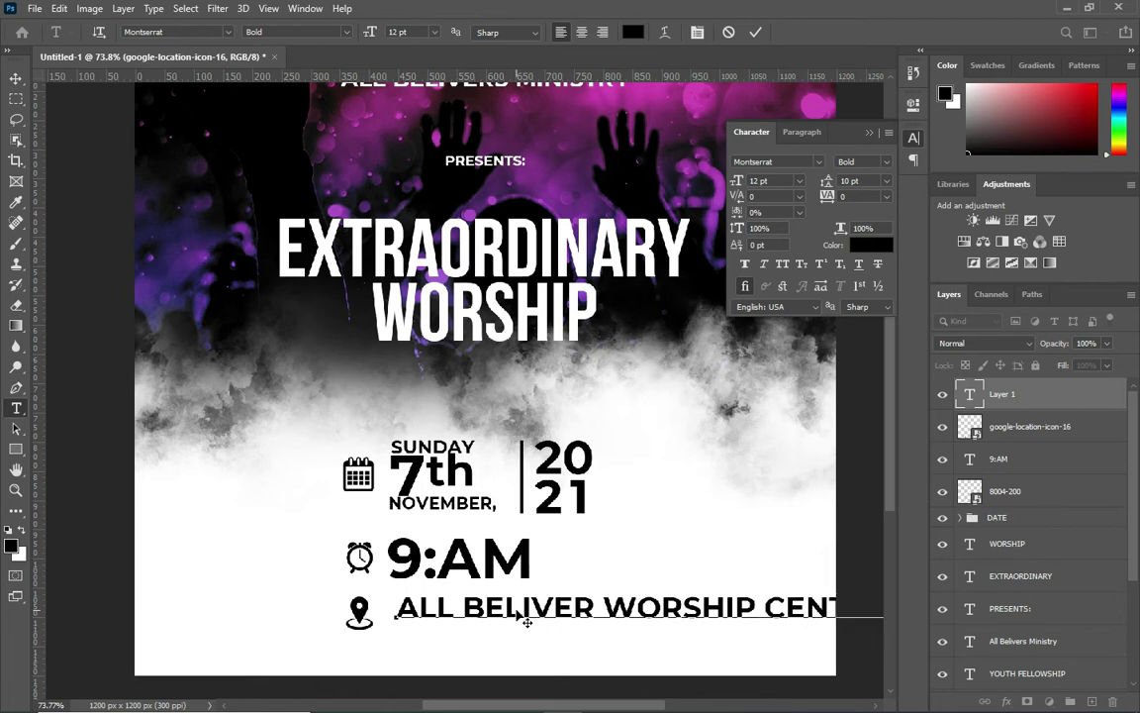
pyautogui.hotkey('ctrl', 'Return')
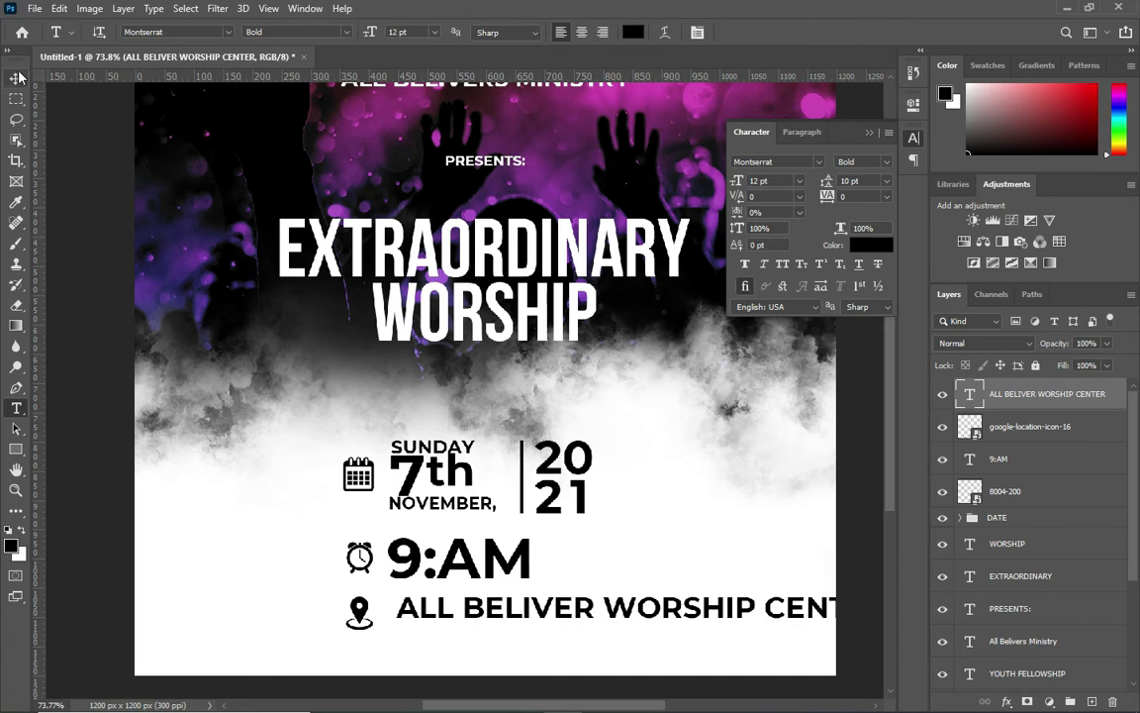
# Step: Scale the venue text to about 40%, place it beside the pin, and reopen it for editing
pyautogui.press('v')
pyautogui.moveTo(394, 607); pyautogui.dragTo(690, 608)
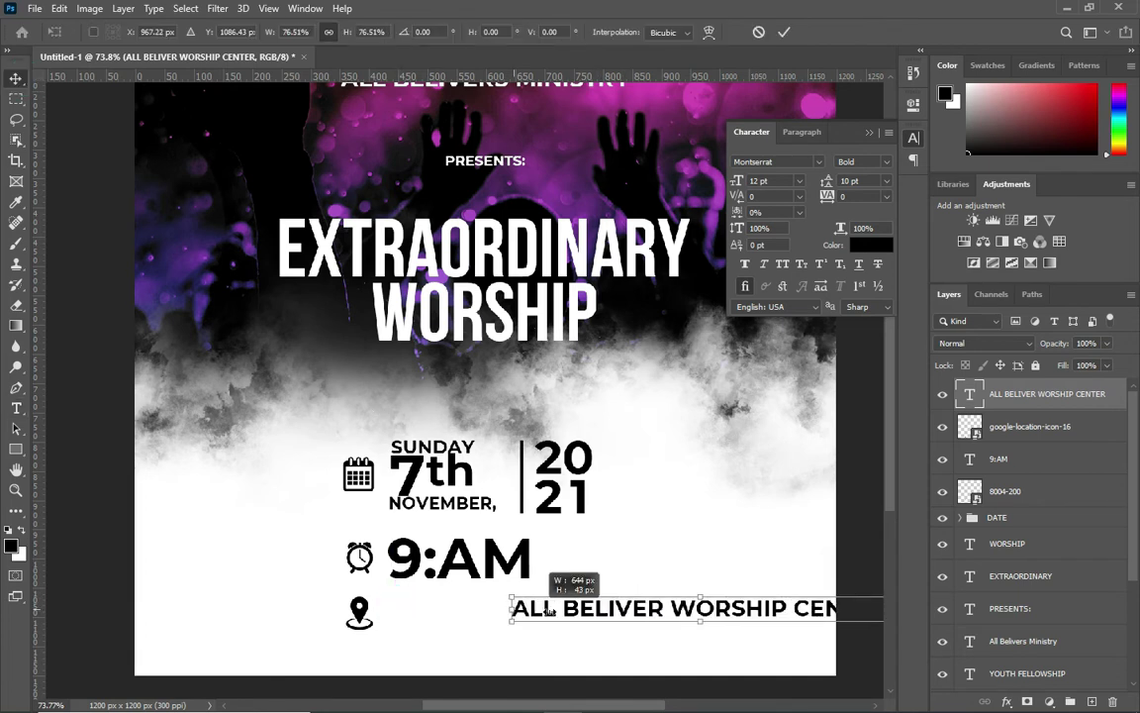
pyautogui.moveTo(760, 616); pyautogui.dragTo(456, 619)
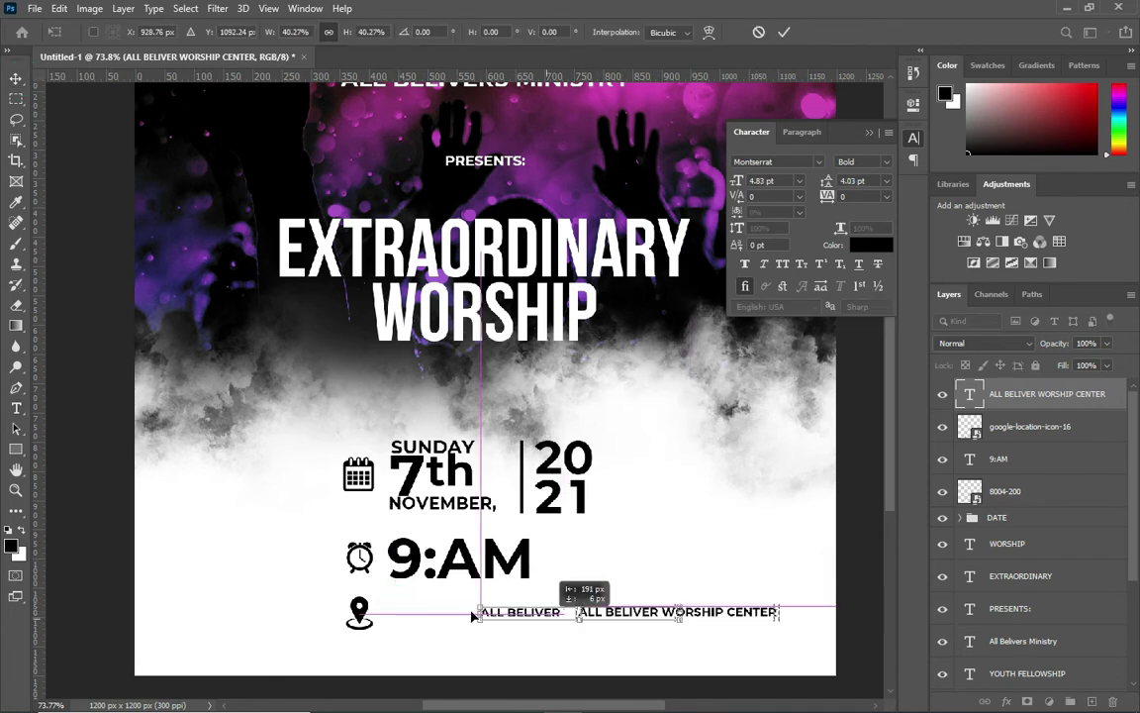
pyautogui.click(783, 32)
pyautogui.press('t')
pyautogui.click(591, 611)
pyautogui.scroll(3, 590, 611)
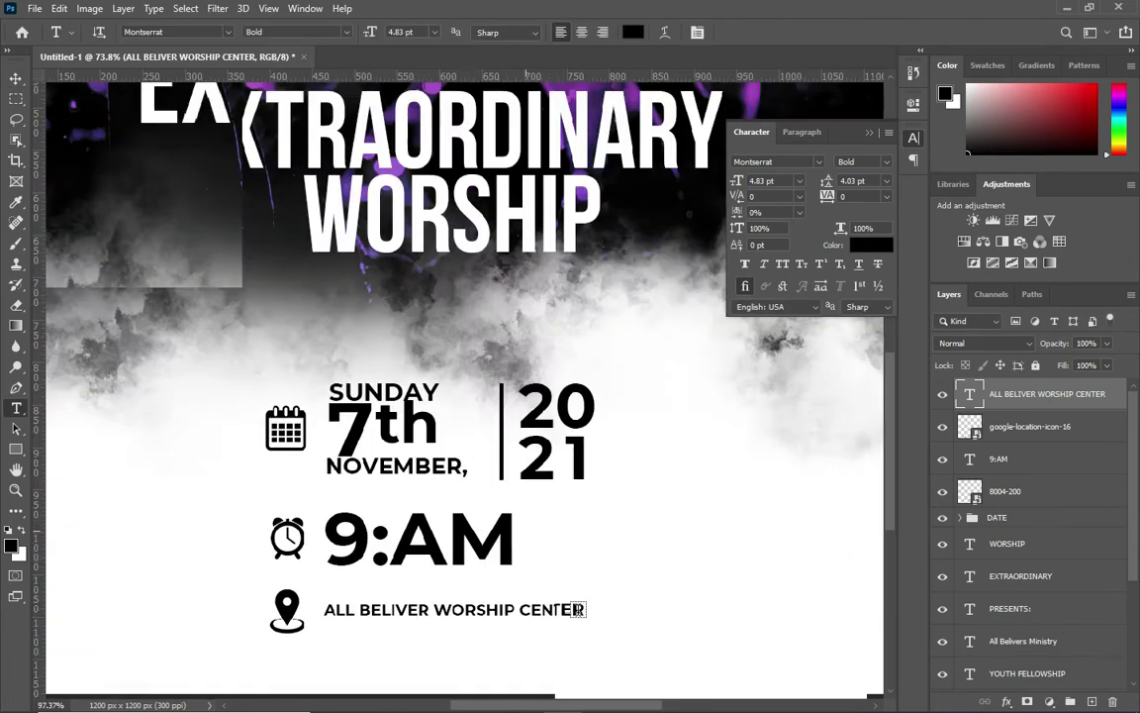
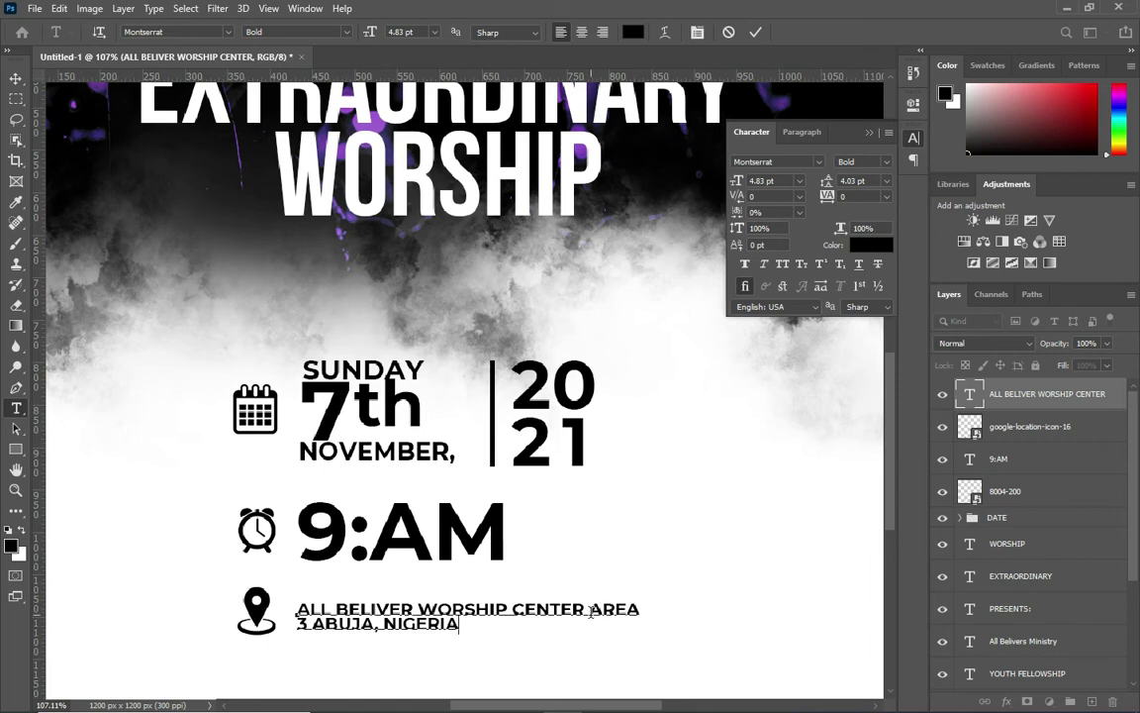
# Step: Move the location text's line break so AREA begins the second line
pyautogui.click(594, 609)
pyautogui.press('Return')
pyautogui.click(352, 623)
pyautogui.press('Delete')
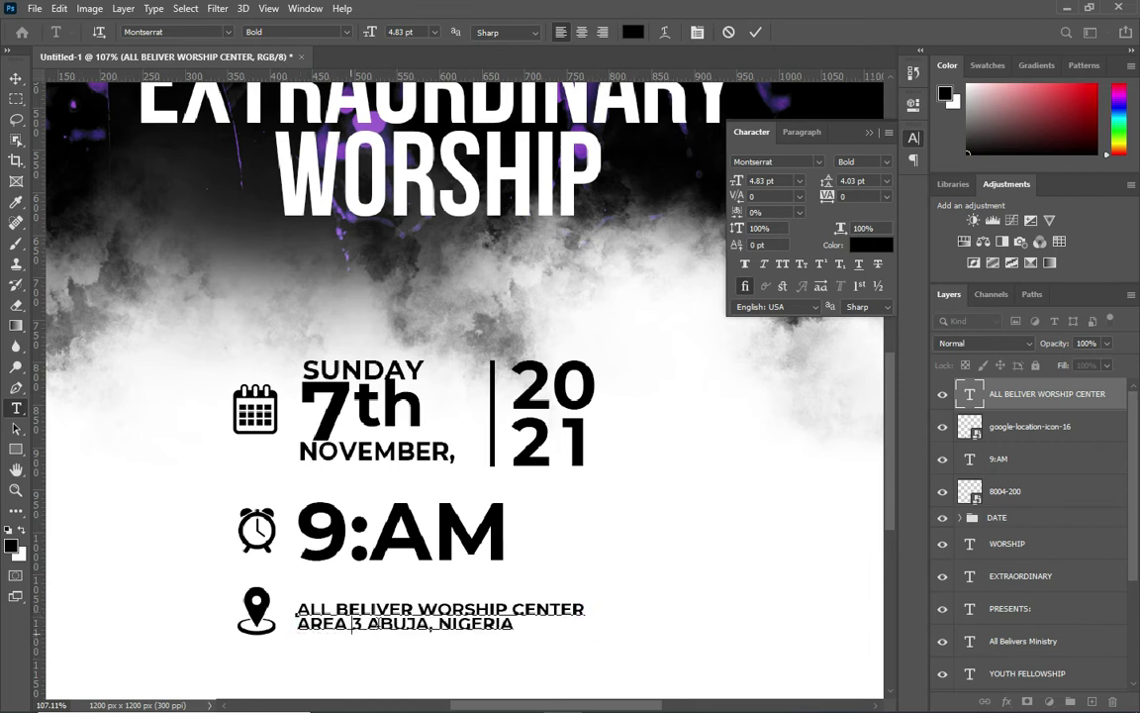
pyautogui.hotkey('ctrl', 'Return')
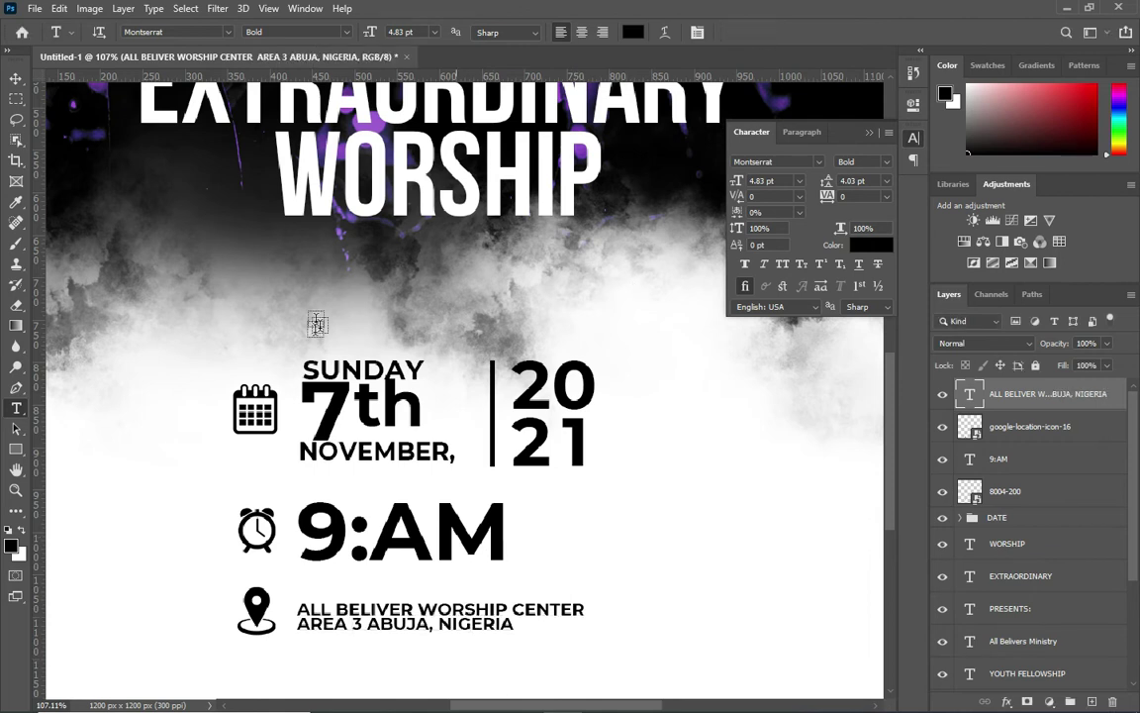
# Step: Set the location text's font weight to SemiBold and fit the flyer in the window
pyautogui.click(14, 76)
pyautogui.click(877, 163)
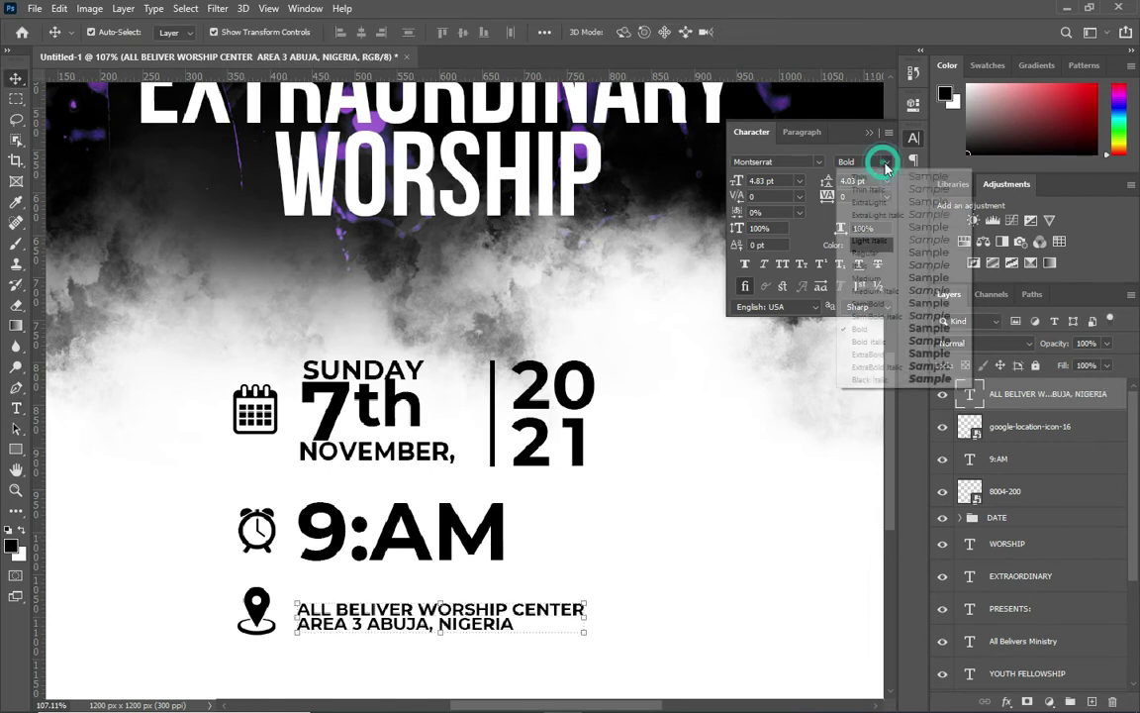
pyautogui.click(876, 297)
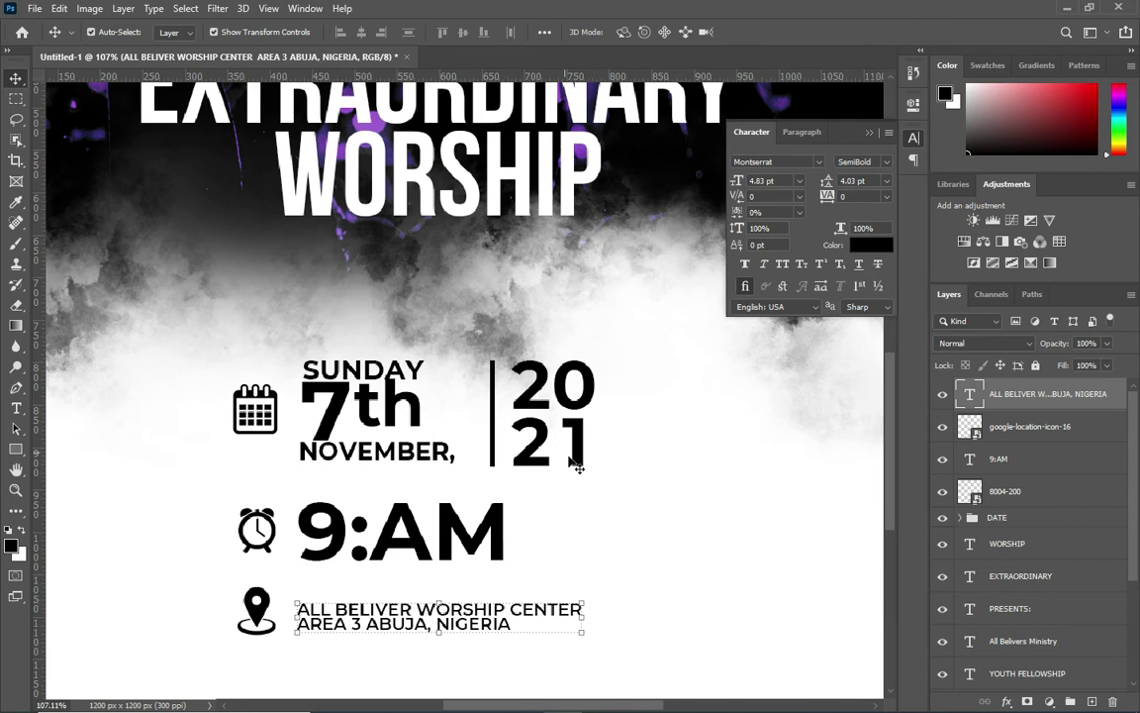
pyautogui.hotkey('ctrl', '0')
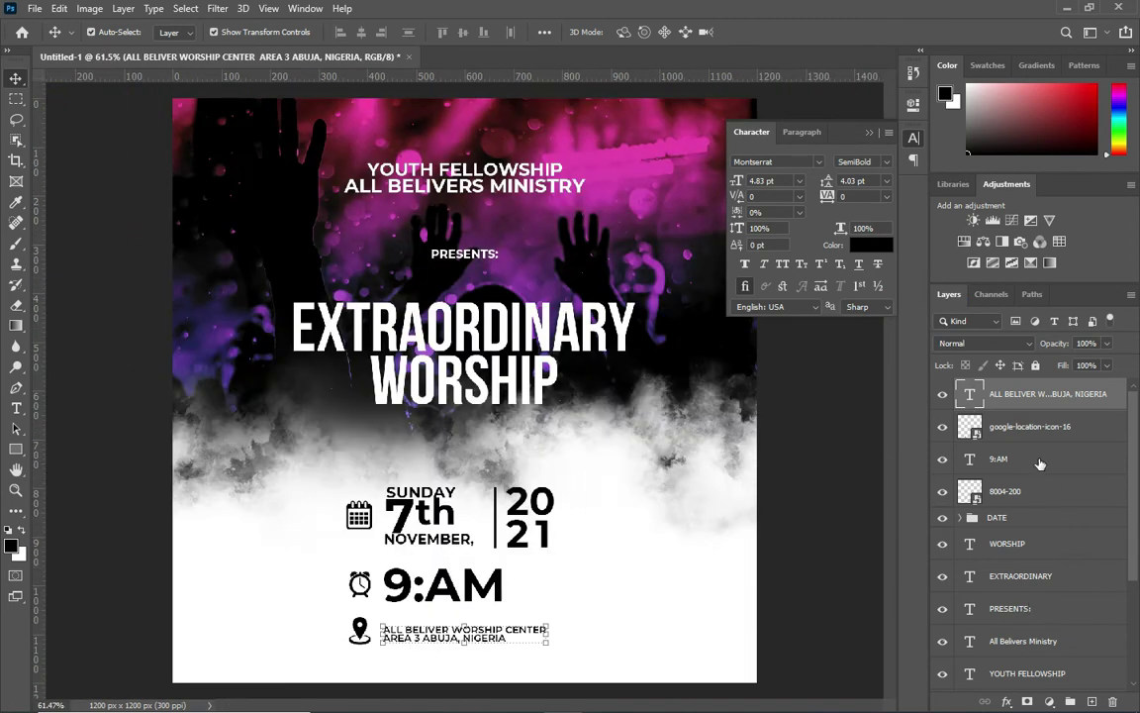
# Step: Group the 9:AM text and clock icon as TIME
pyautogui.click(1019, 461)
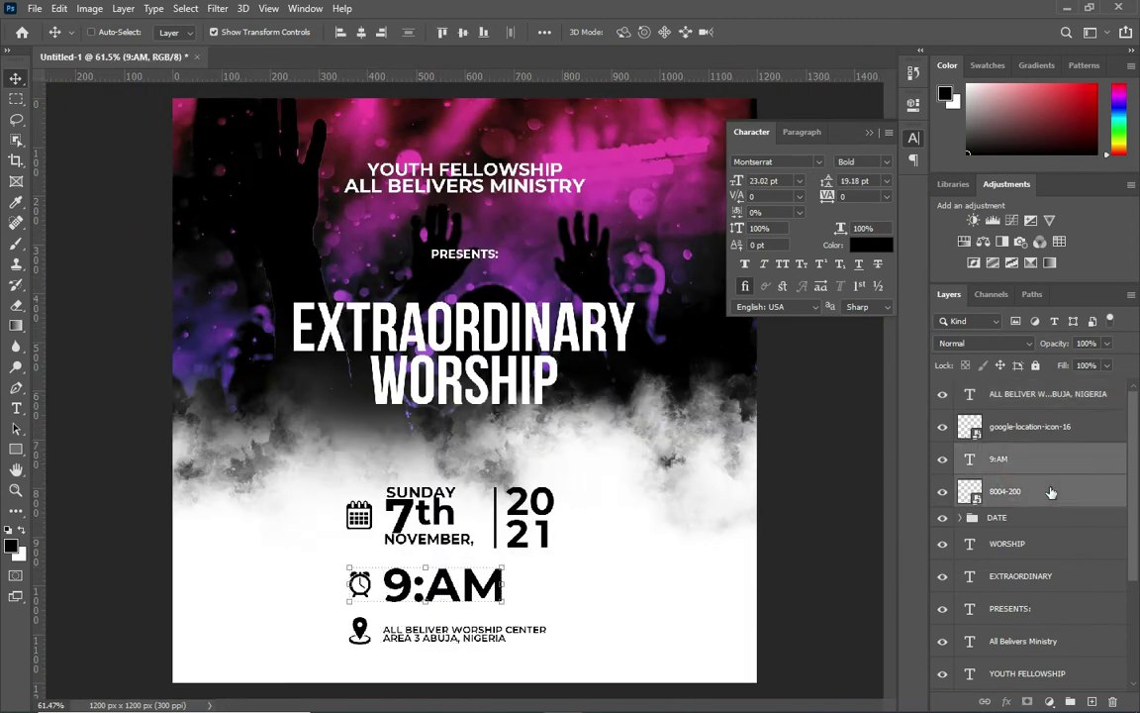
pyautogui.keyDown('shift'); pyautogui.click(1051, 493); pyautogui.keyUp('shift')
pyautogui.hotkey('ctrl', 'g')
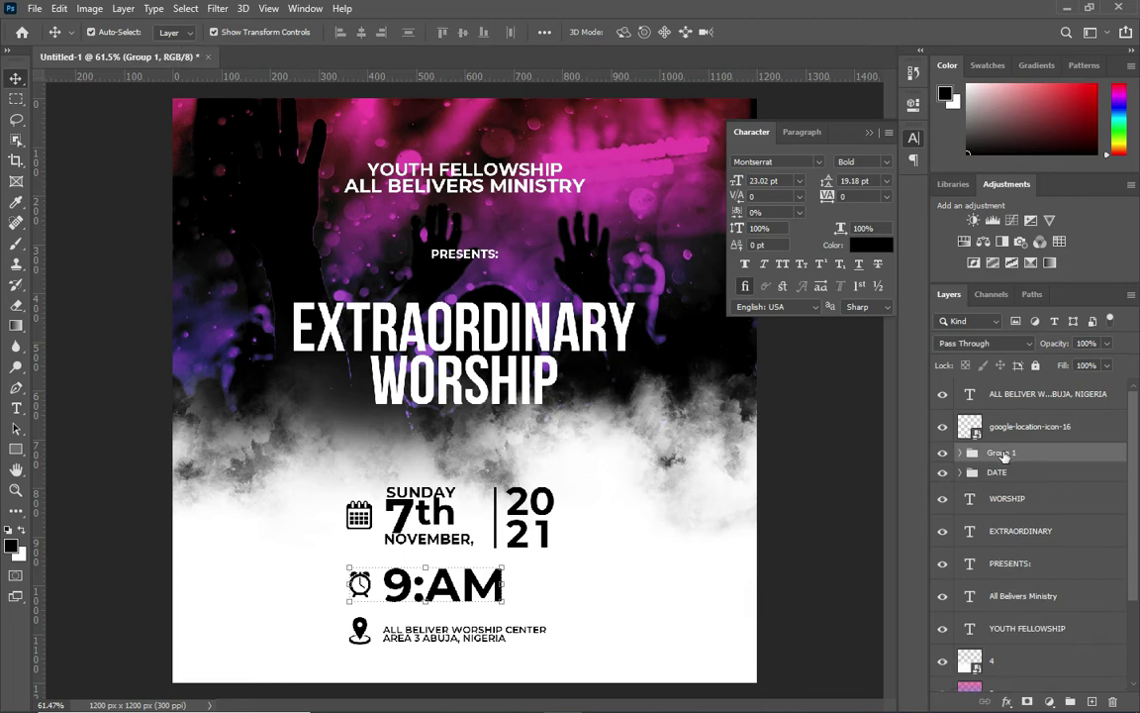
pyautogui.write('TIME')
pyautogui.press('Return')
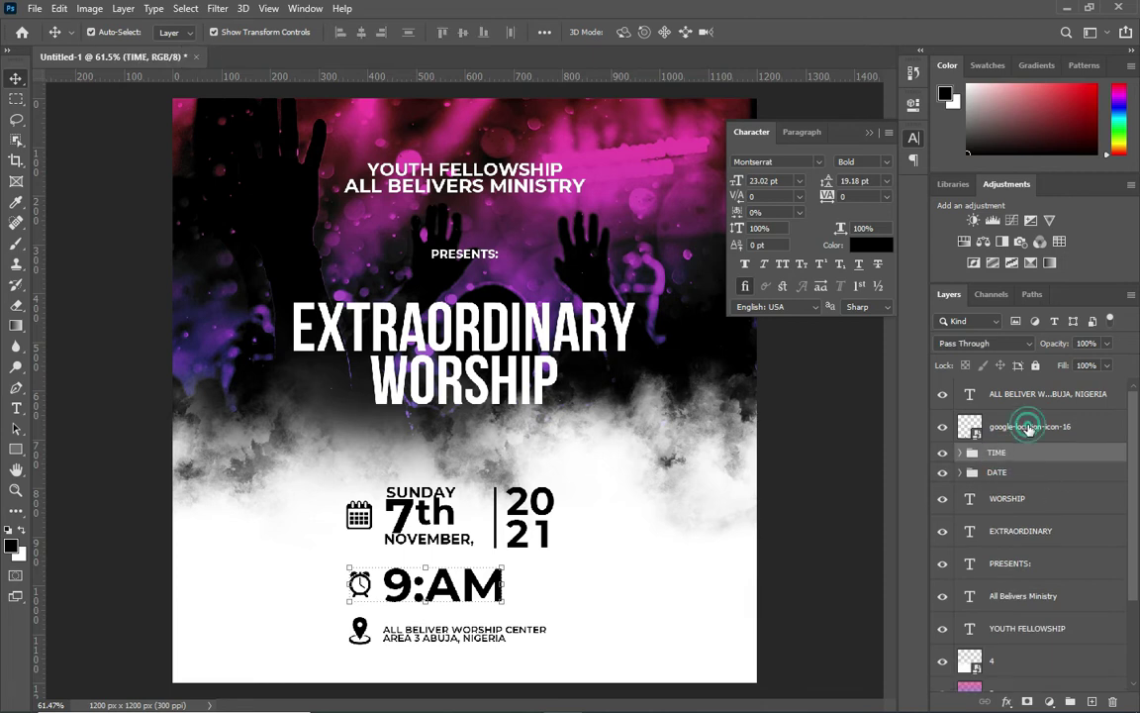
# Step: Group the location pin icon and location text as LOCATION
pyautogui.click(1030, 427)
pyautogui.keyDown('shift'); pyautogui.click(1019, 396); pyautogui.keyUp('shift')
pyautogui.hotkey('ctrl', 'g')
pyautogui.doubleClick(1003, 387)
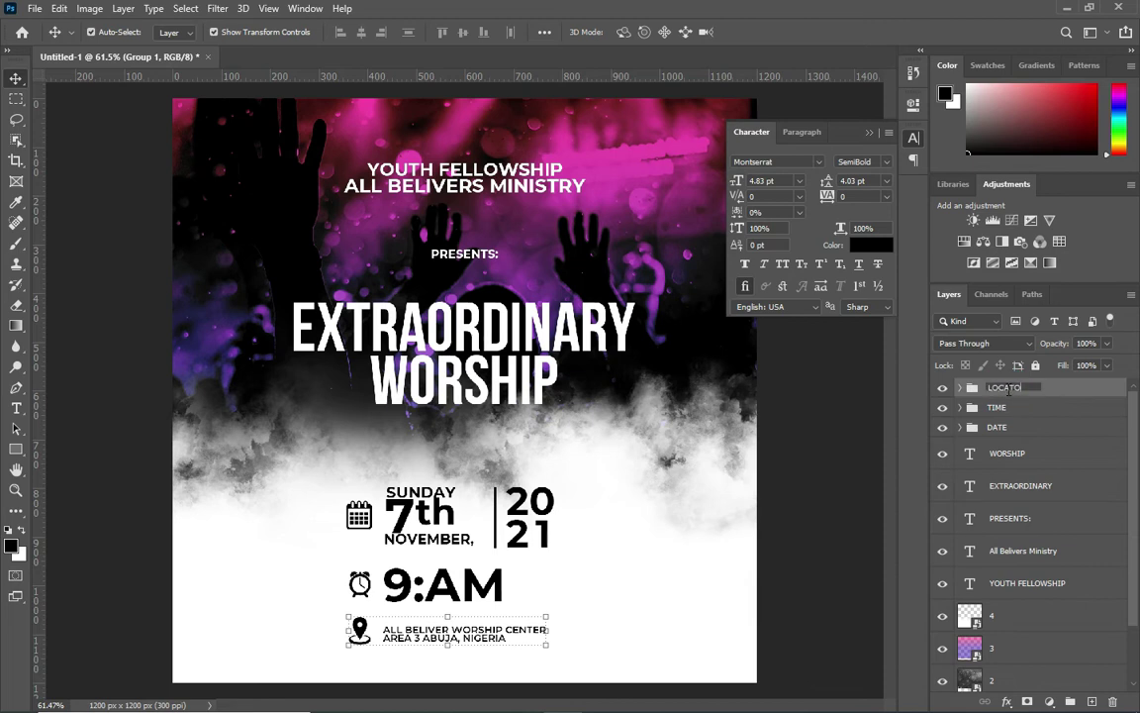
pyautogui.press('Return')
pyautogui.doubleClick(1011, 389)
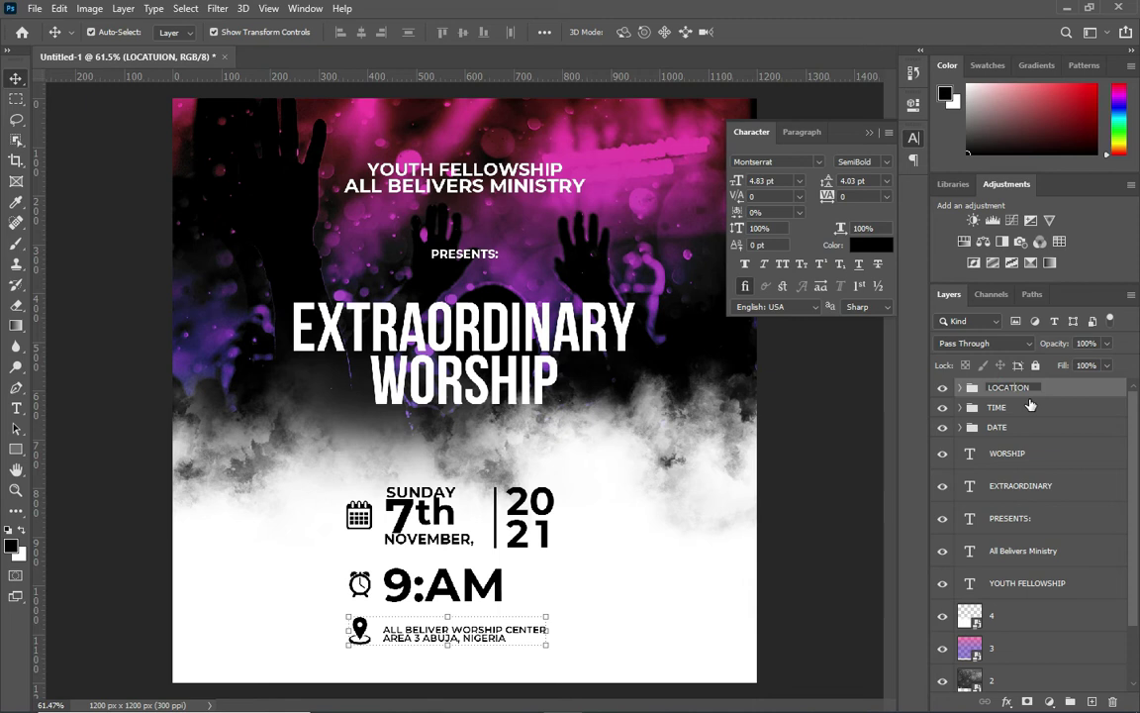
# Step: Group the WORSHIP and EXTRAORDINARY title layers as BODY TEXT
pyautogui.click(988, 454)
pyautogui.keyDown('shift'); pyautogui.click(1012, 492); pyautogui.keyUp('shift')
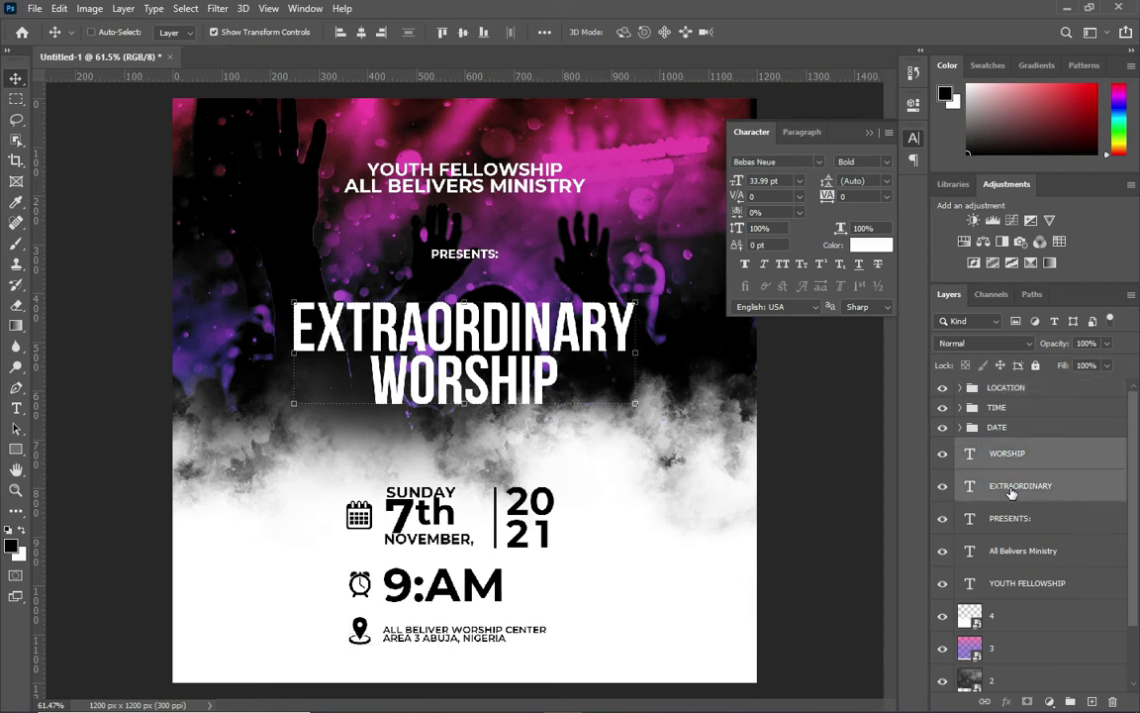
pyautogui.hotkey('ctrl', 'g')
pyautogui.doubleClick(1002, 447)
pyautogui.write('BODY TEXT')
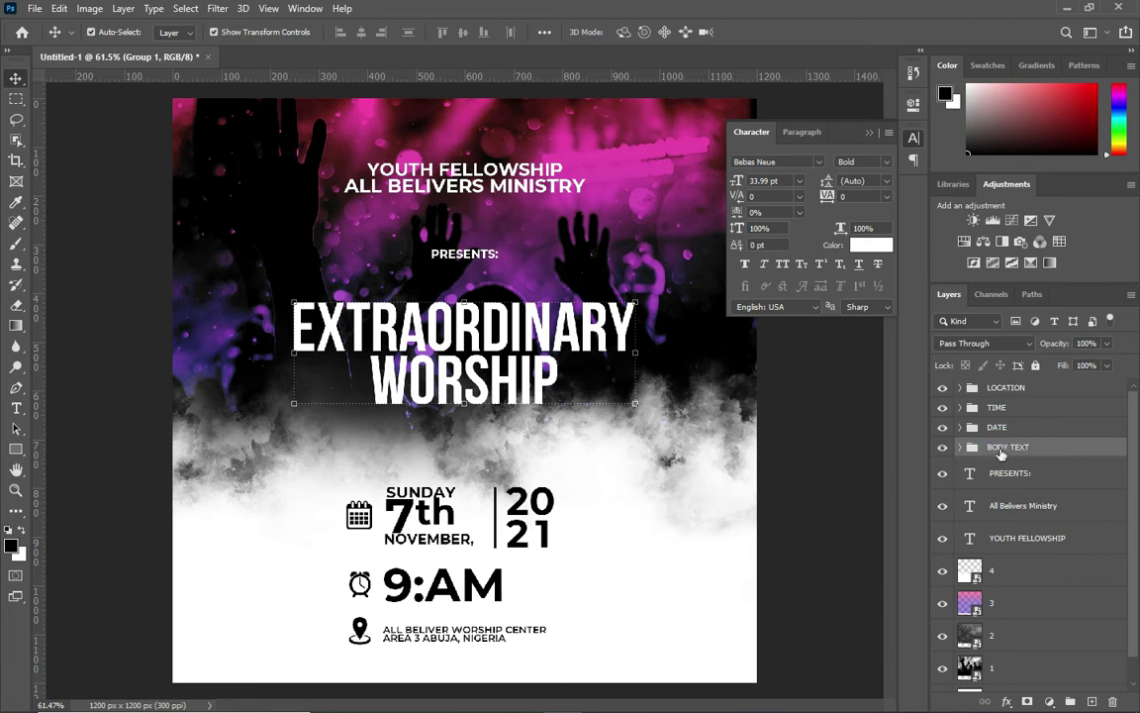
pyautogui.press('Return')
# Step: Group the header text layers from PRESENTS: to YOUTH FELLOWSHIP as CHURCH
pyautogui.click(1004, 473)
pyautogui.keyDown('shift'); pyautogui.click(1004, 540); pyautogui.keyUp('shift')
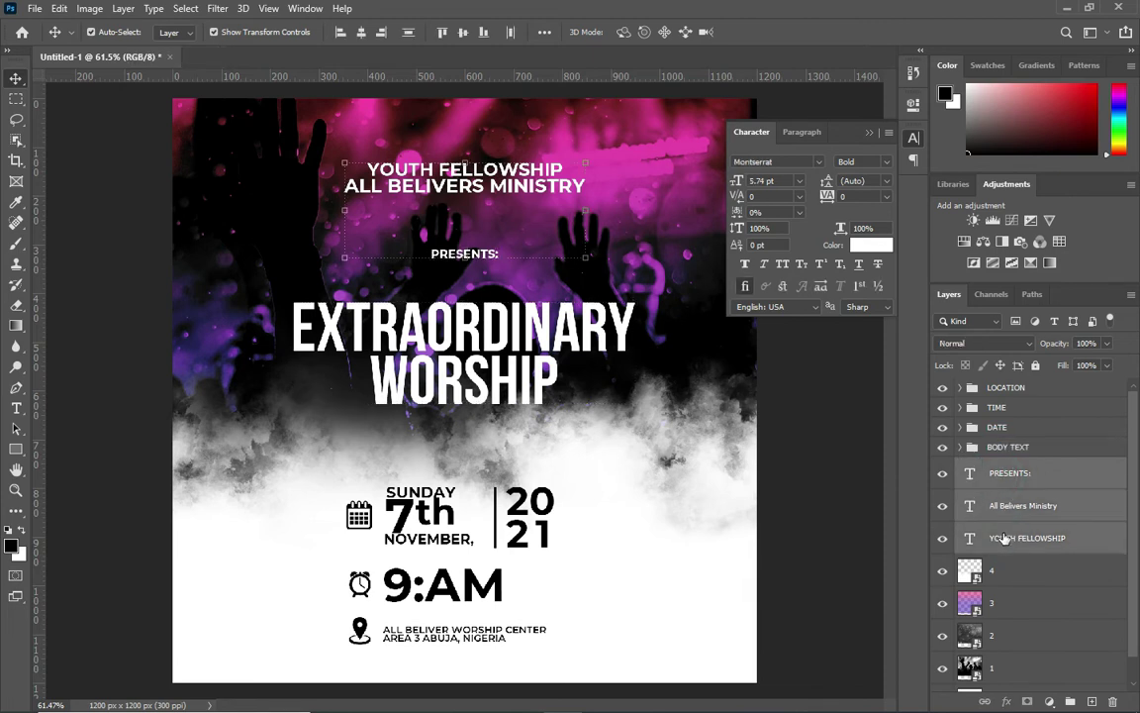
pyautogui.hotkey('ctrl', 'g')
pyautogui.doubleClick(1000, 467)
pyautogui.rightClick(998, 469)
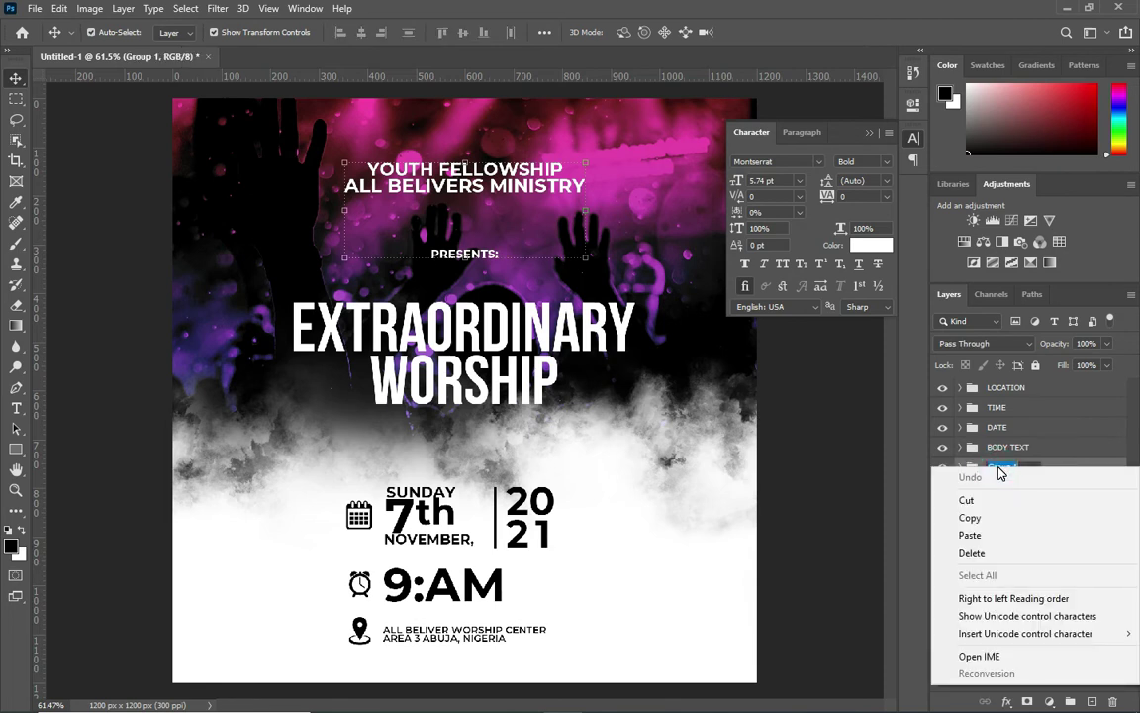
pyautogui.press('Escape')
pyautogui.write('UR')
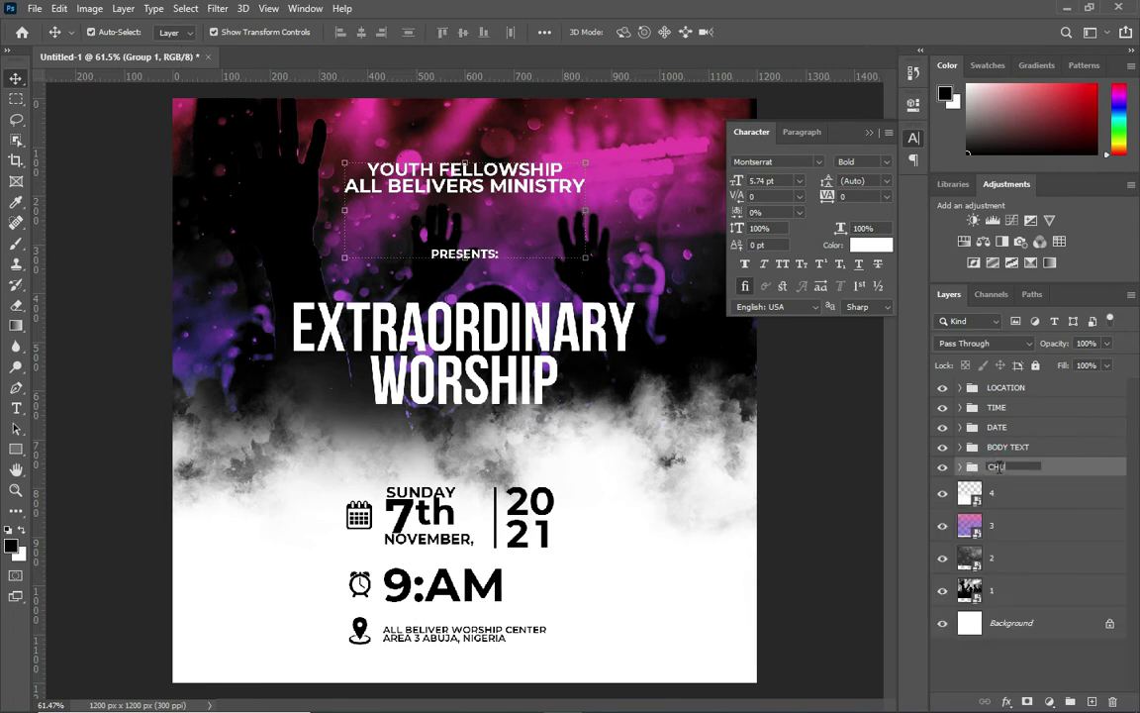
pyautogui.press('Return')
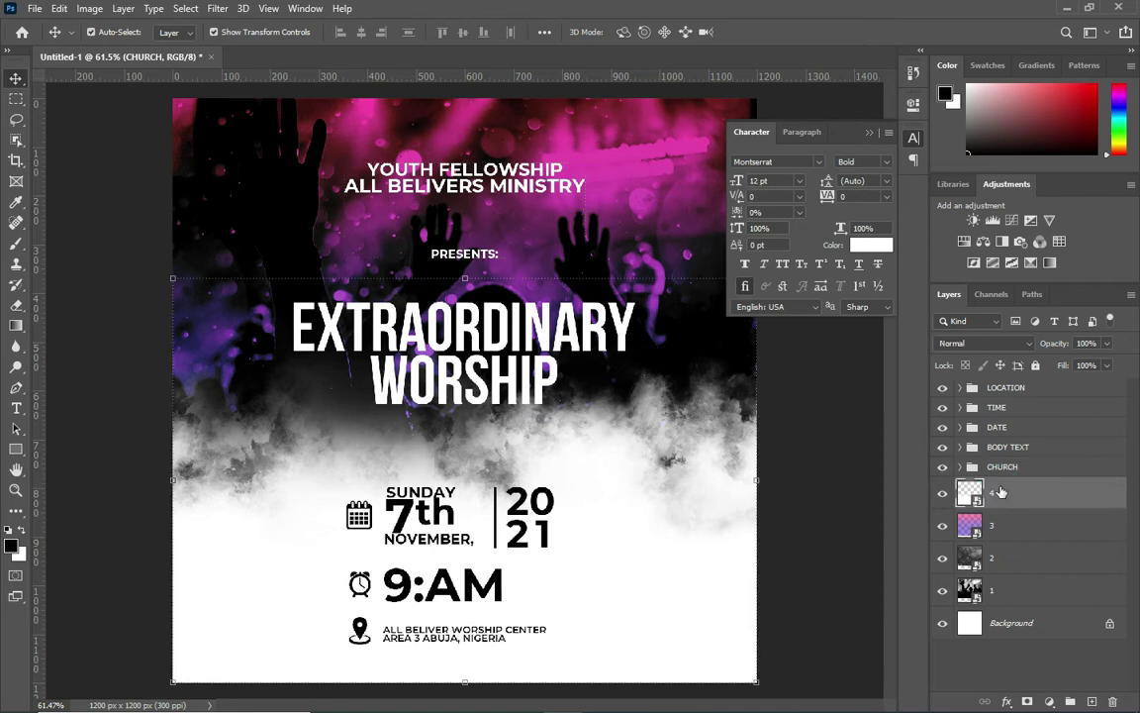
# Step: Group background image layers 1–4 as BACKGROUND
pyautogui.click(1000, 498)
pyautogui.keyDown('shift'); pyautogui.click(1017, 592); pyautogui.keyUp('shift')
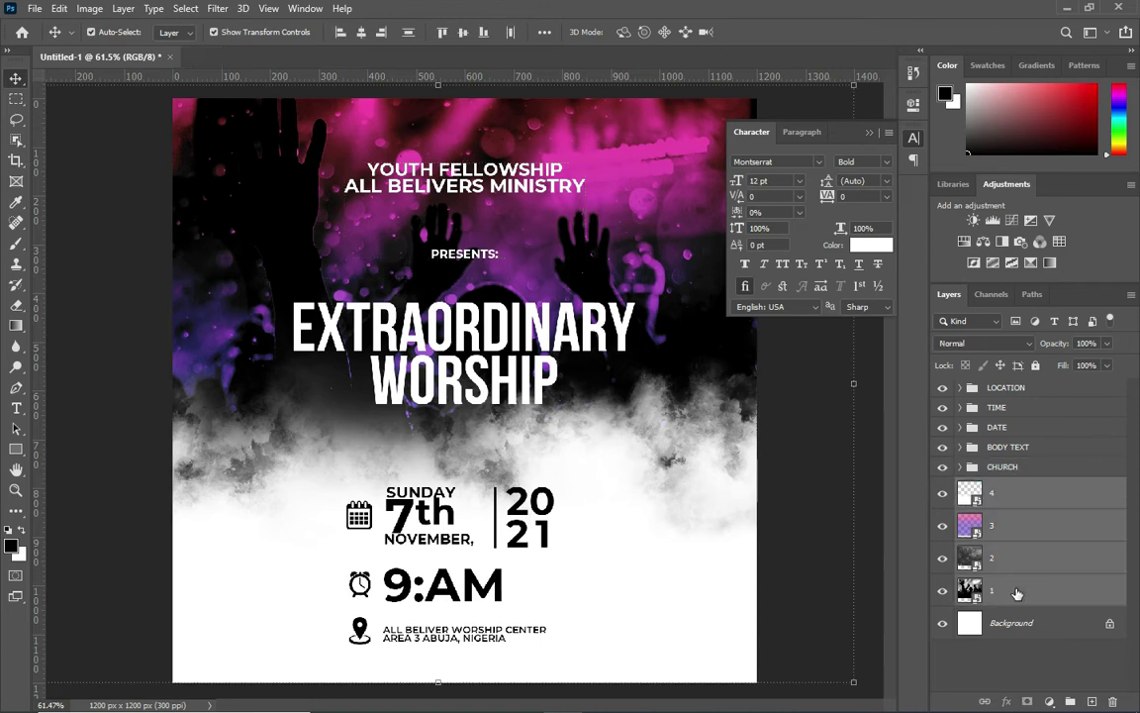
pyautogui.hotkey('ctrl', 'g')
pyautogui.doubleClick(1003, 488)
pyautogui.write('BACKGROUND')
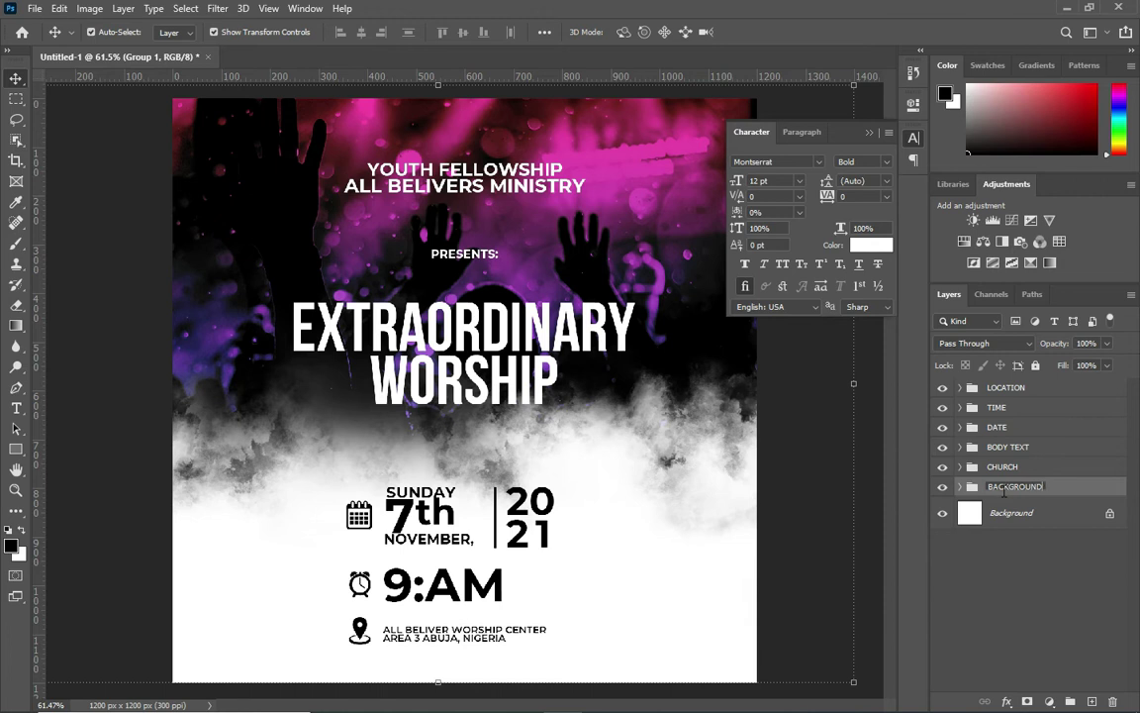
pyautogui.press('Return')
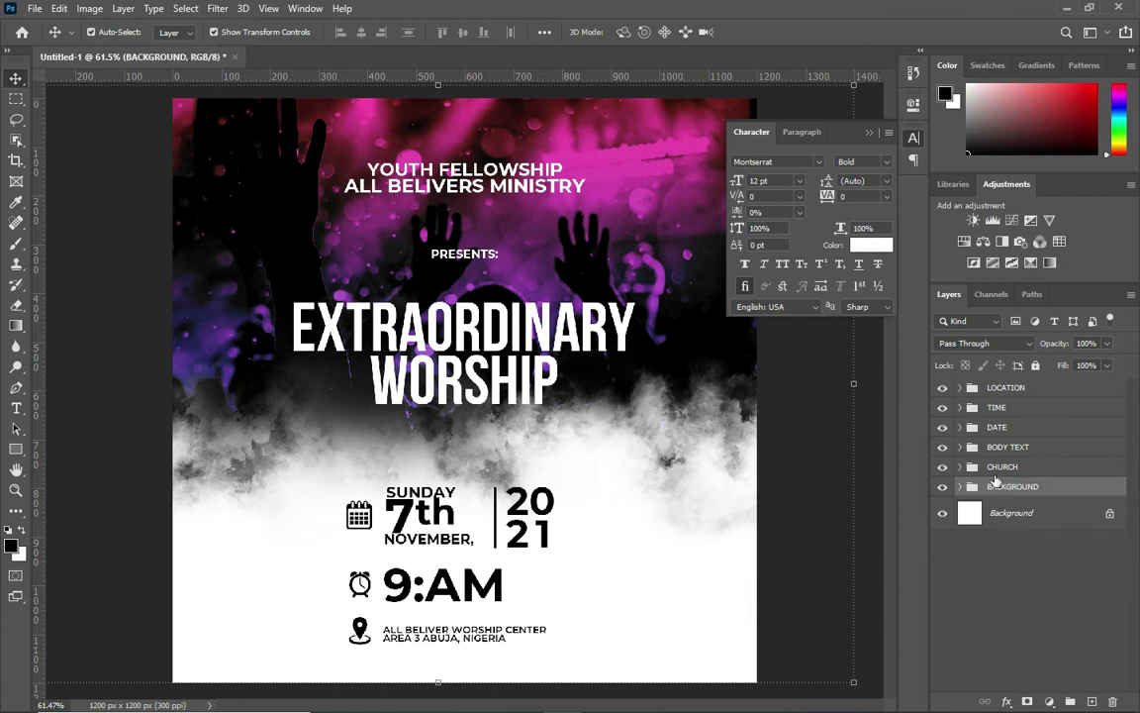
pyautogui.click(869, 132)
pyautogui.scroll(-2, 549, 212)
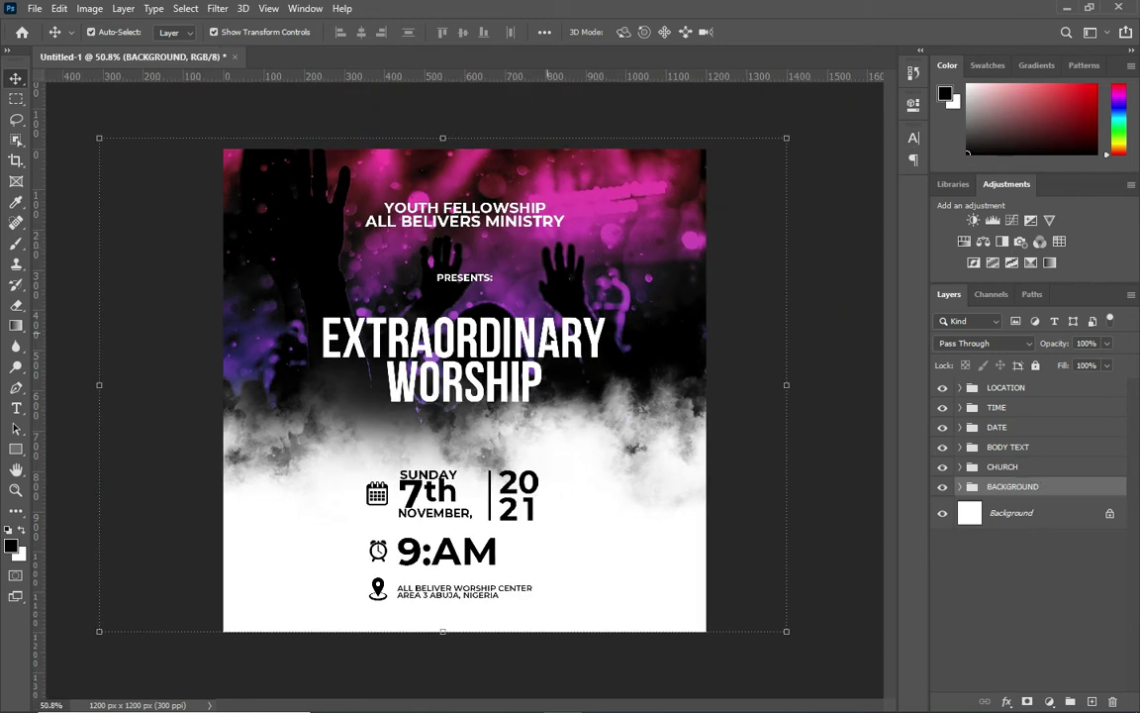
# Step: Shrink the DATE and TIME block and move it up
pyautogui.click(1003, 446)
pyautogui.press('Down')
pyautogui.press('Down')
pyautogui.press('Down')
pyautogui.press('Down')
pyautogui.press('Down')
pyautogui.press('Down')
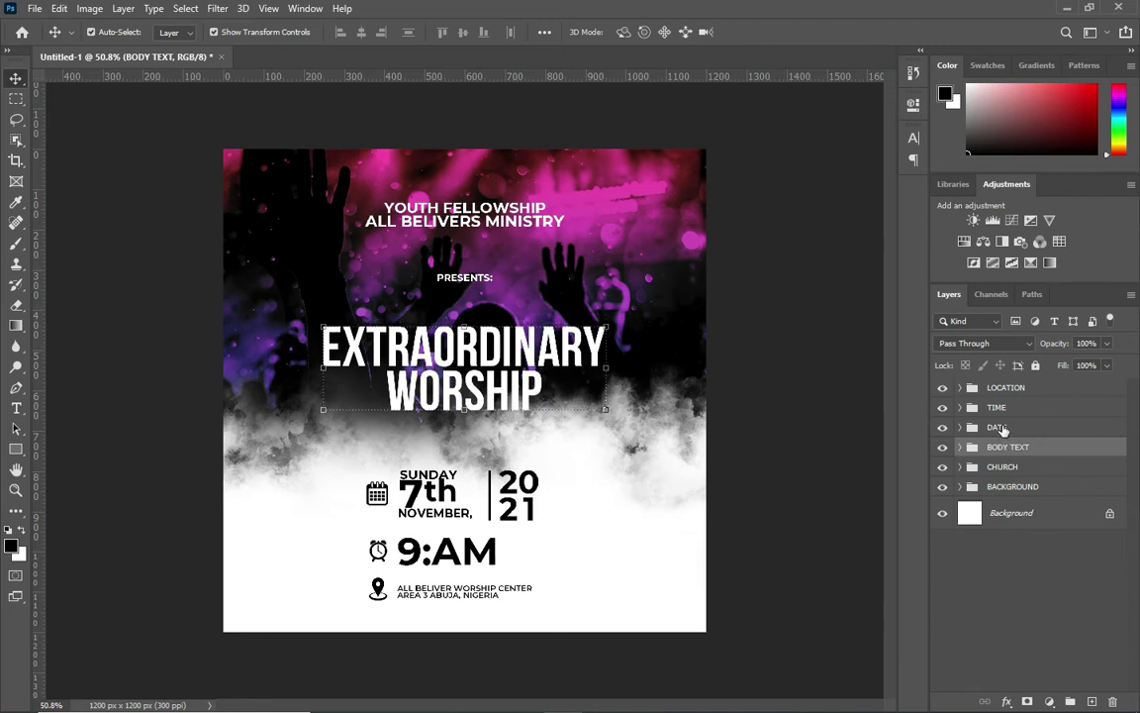
pyautogui.click(1003, 427)
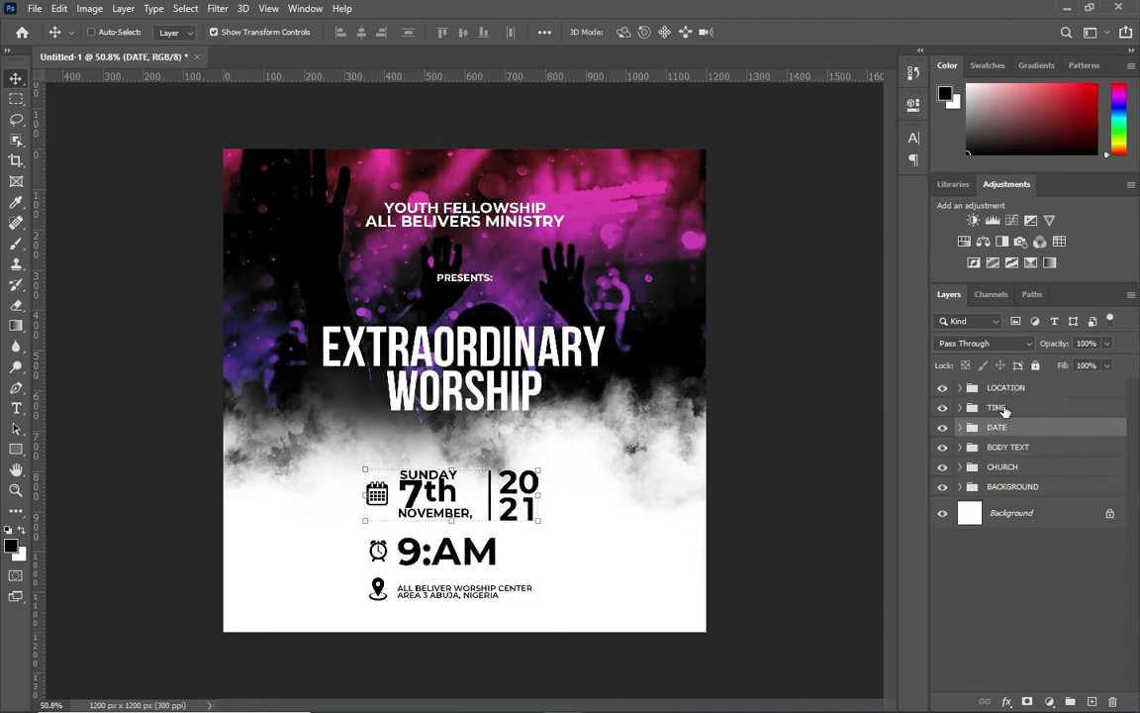
pyautogui.keyDown('ctrl'); pyautogui.click(998, 407); pyautogui.keyUp('ctrl')
pyautogui.moveTo(541, 468)
pyautogui.mouseDown()
pyautogui.moveTo(513, 510)
pyautogui.moveTo(495, 496)
pyautogui.mouseUp()
pyautogui.moveTo(442, 524); pyautogui.dragTo(472, 501)
pyautogui.click(787, 31)
pyautogui.keyDown('ctrl'); pyautogui.click(1018, 420); pyautogui.keyUp('ctrl')
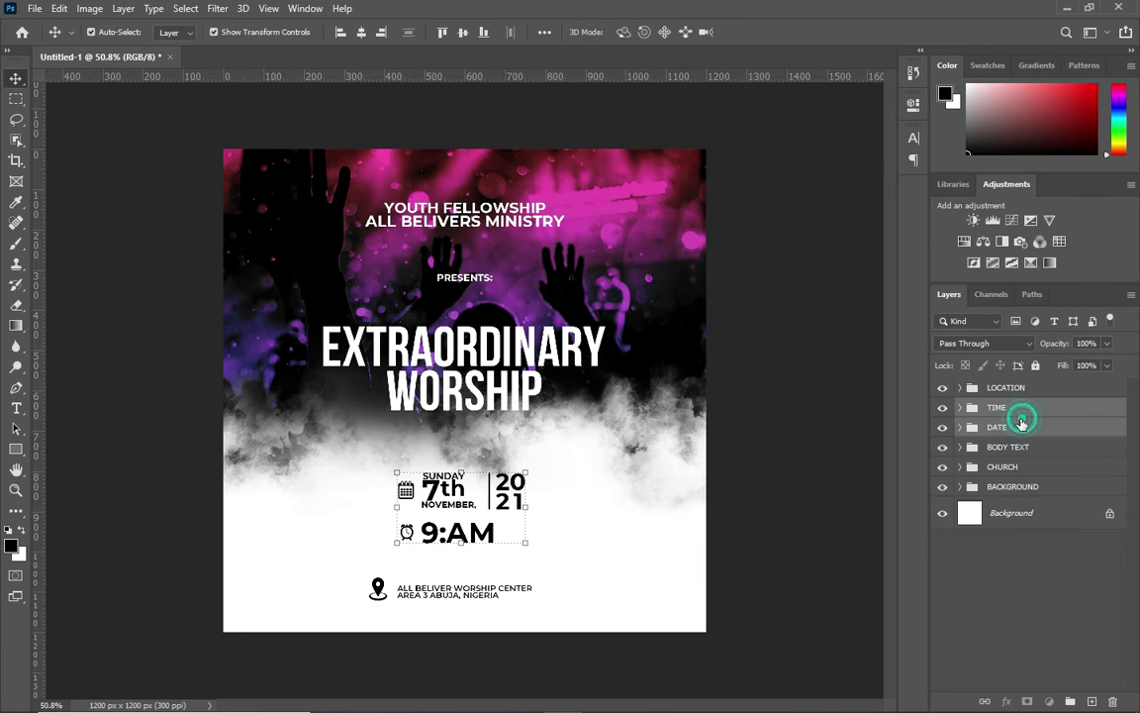
# Step: Nudge the 9:AM line up and move the LOCATION block up under it
pyautogui.click(1005, 409)
pyautogui.press('Up')
pyautogui.press('Up')
pyautogui.press('Up')
pyautogui.click(1004, 387)
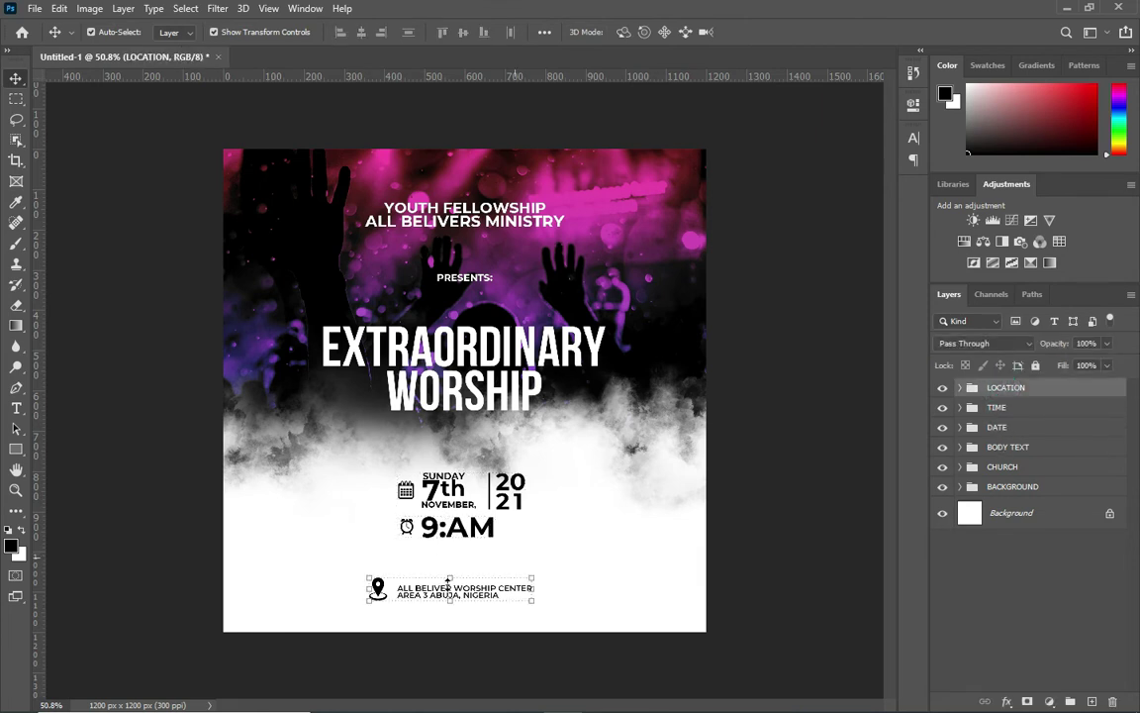
pyautogui.hotkey('ctrl', 't')
pyautogui.moveTo(457, 594)
pyautogui.mouseDown()
pyautogui.moveTo(485, 577)
pyautogui.moveTo(482, 561)
pyautogui.mouseUp()
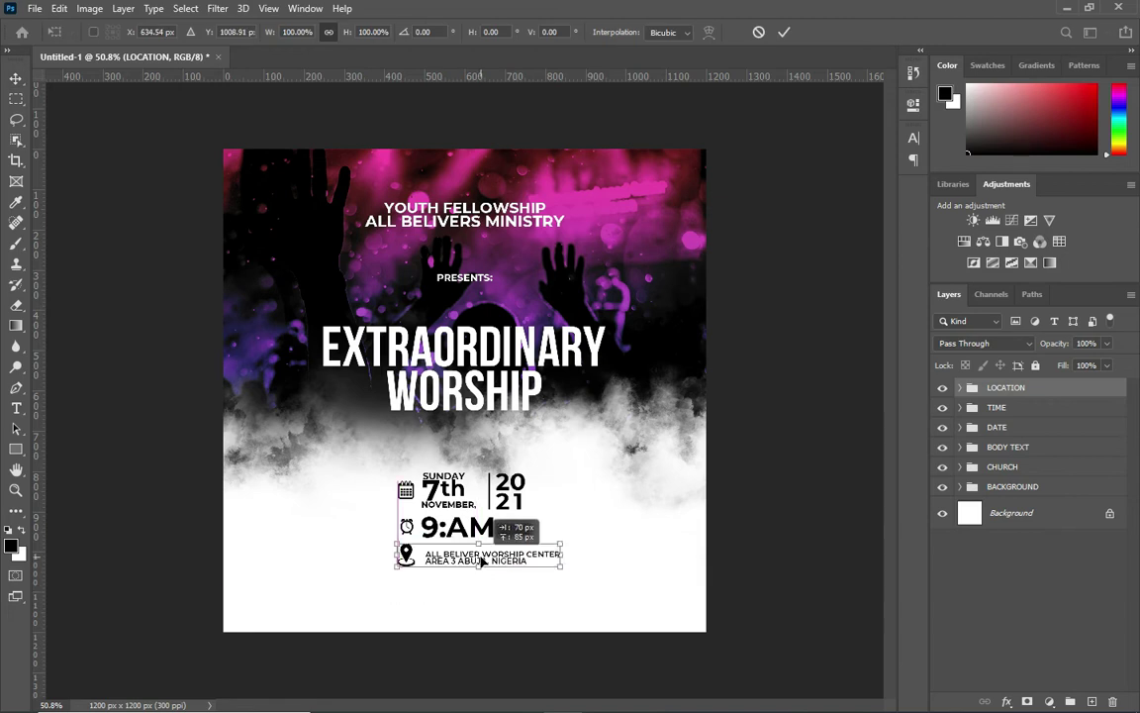
pyautogui.click(781, 31)
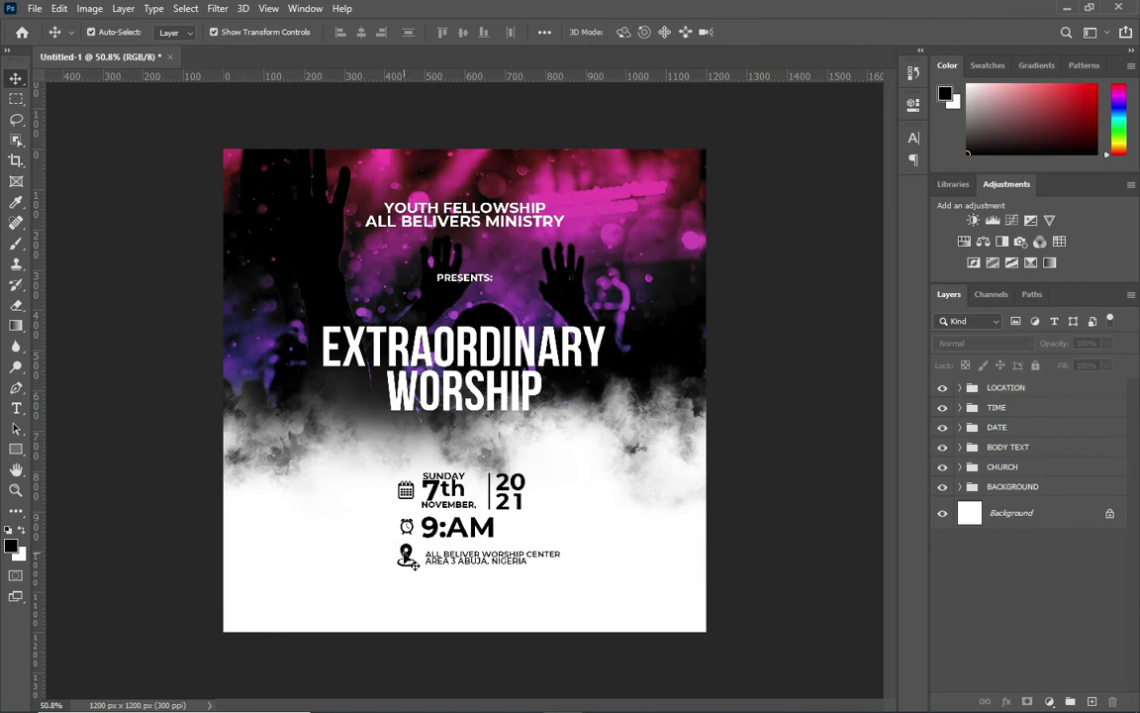
# Step: Scale down the location pin icon and shift the location text slightly left
pyautogui.click(406, 556)
pyautogui.scroll(2, 448, 525)
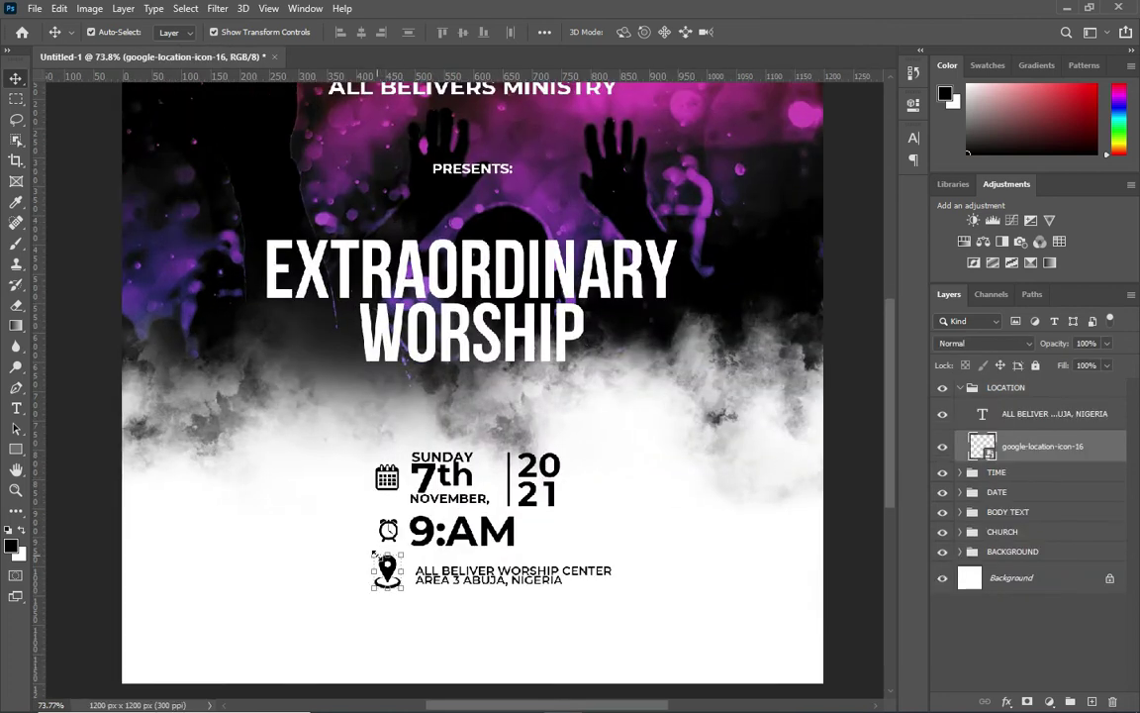
pyautogui.moveTo(374, 554)
pyautogui.mouseDown()
pyautogui.moveTo(382, 523)
pyautogui.moveTo(376, 559)
pyautogui.mouseUp()
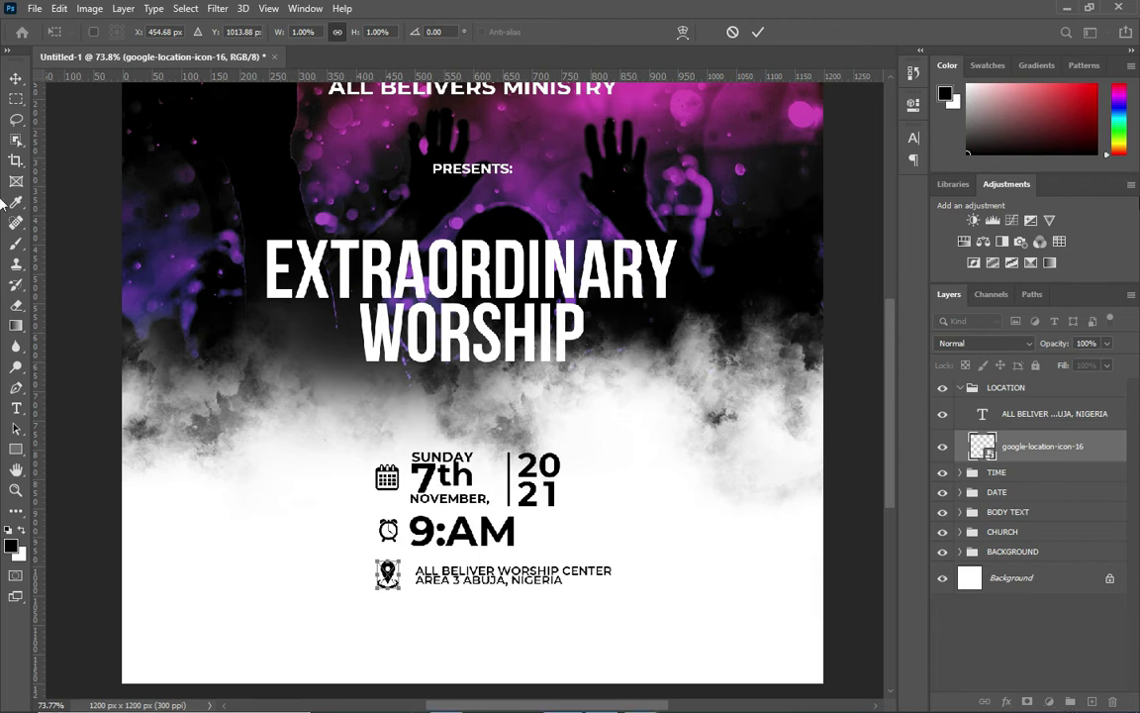
pyautogui.click(757, 32)
pyautogui.click(485, 581)
pyautogui.moveTo(485, 581); pyautogui.dragTo(478, 581)
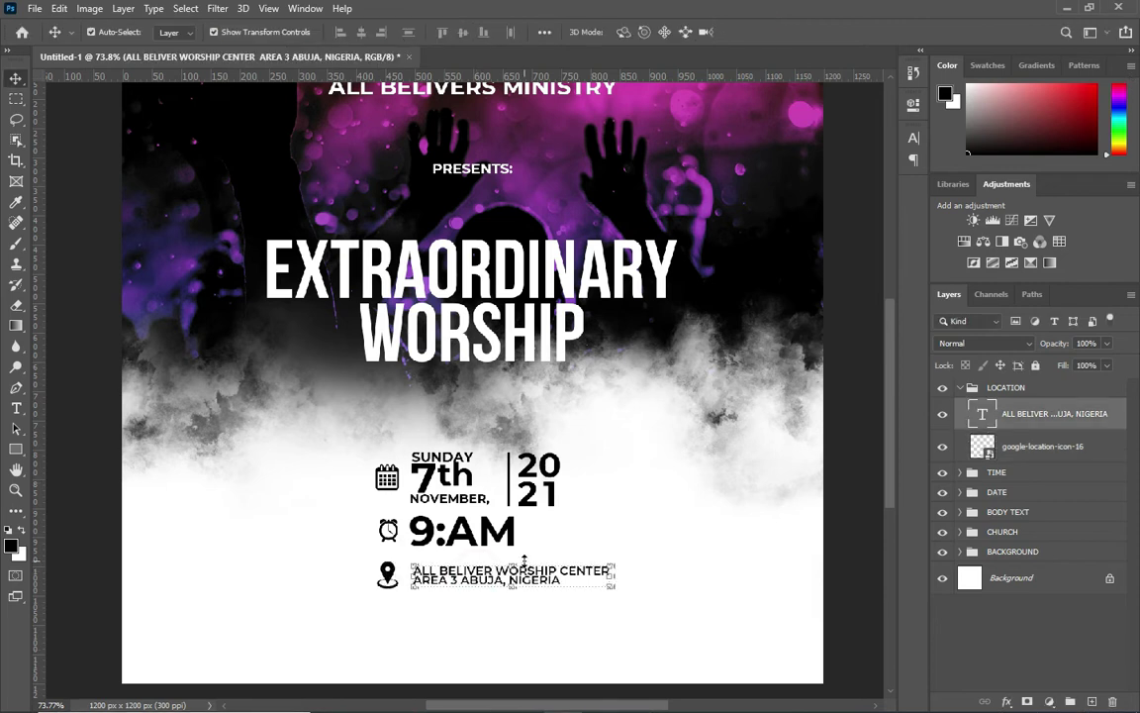
# Step: Nudge the whole LOCATION group up two steps and fit the flyer in the window
pyautogui.click(871, 358)
pyautogui.click(959, 388)
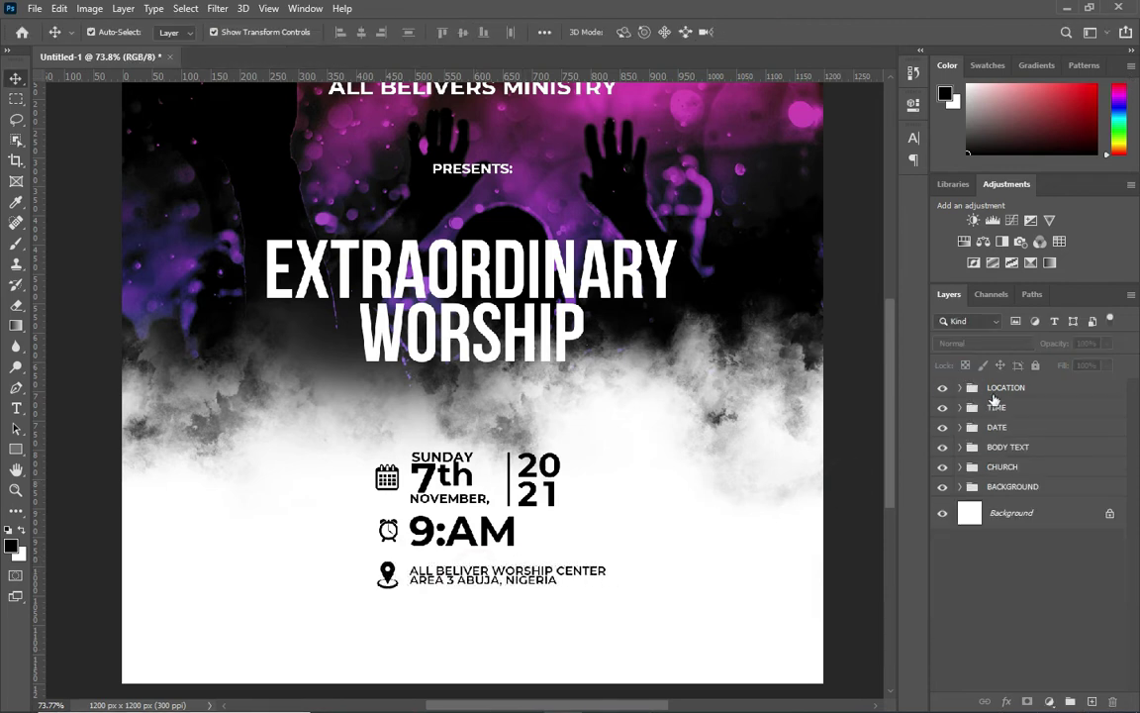
pyautogui.click(999, 388)
pyautogui.press('Up')
pyautogui.press('Up')
pyautogui.press('Up')
pyautogui.press('Up')
pyautogui.press('Up')
pyautogui.press('Up')
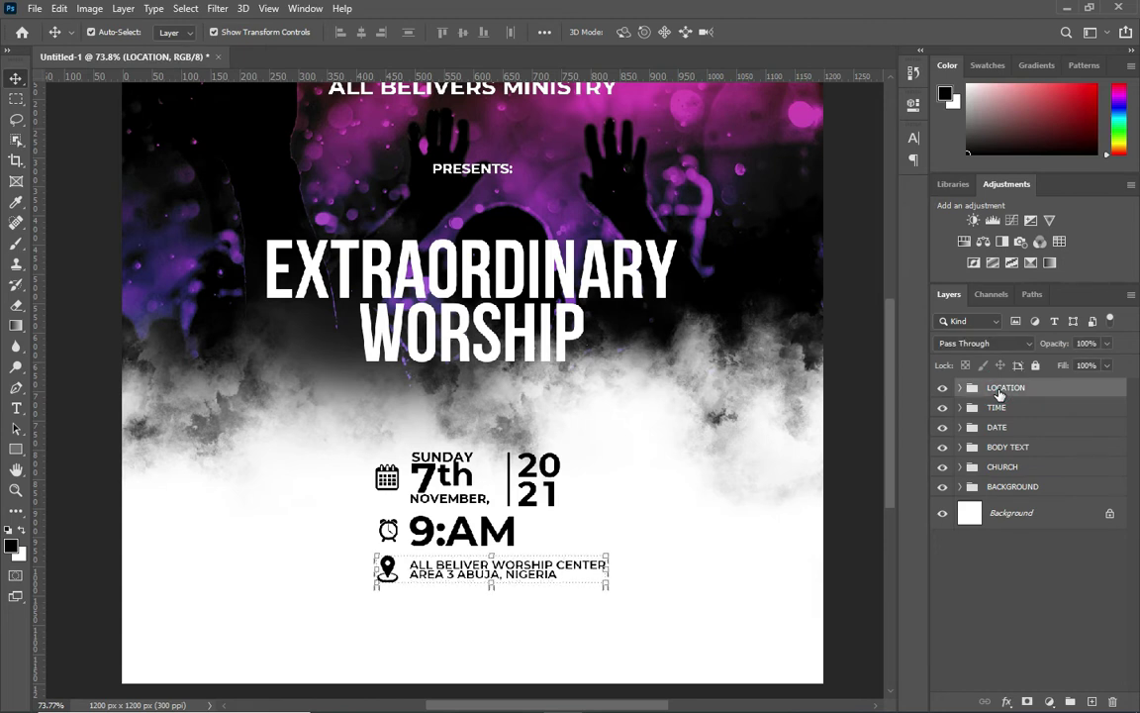
pyautogui.press('Up')
pyautogui.press('Up')
pyautogui.press('Up')
pyautogui.click(757, 440)
pyautogui.hotkey('ctrl', '0')
pyautogui.click(462, 384)
# Step: Recolour the WORSHIP text to yellow ffc600
pyautogui.doubleClick(982, 473)
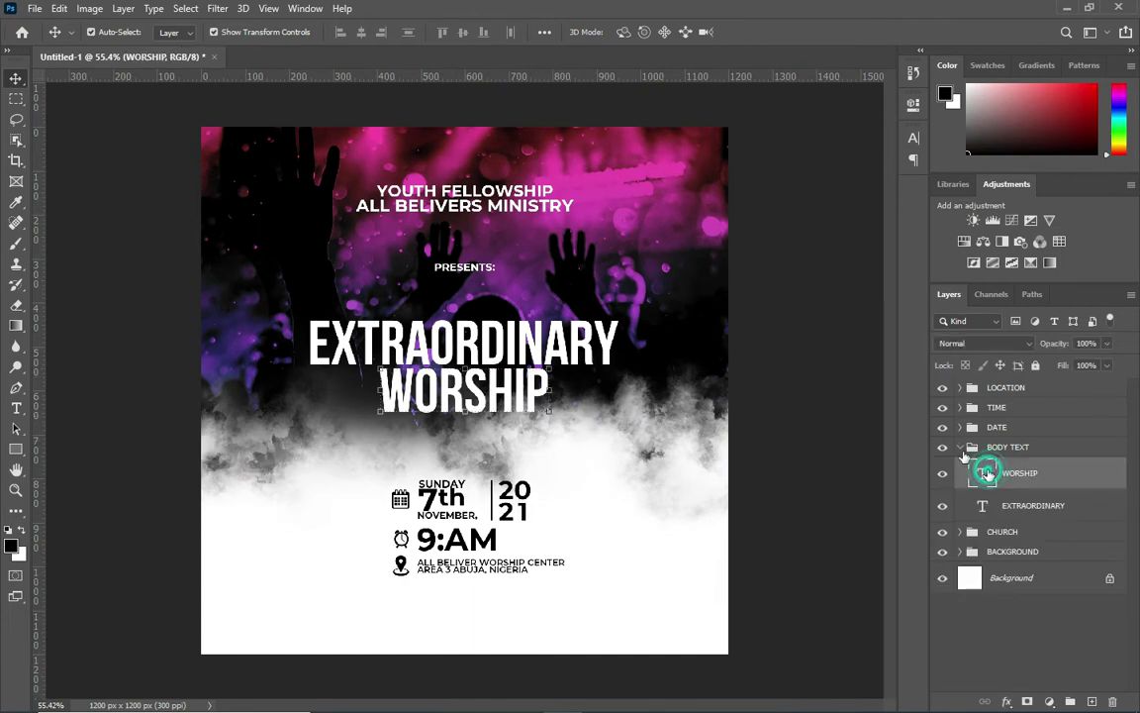
pyautogui.click(632, 31)
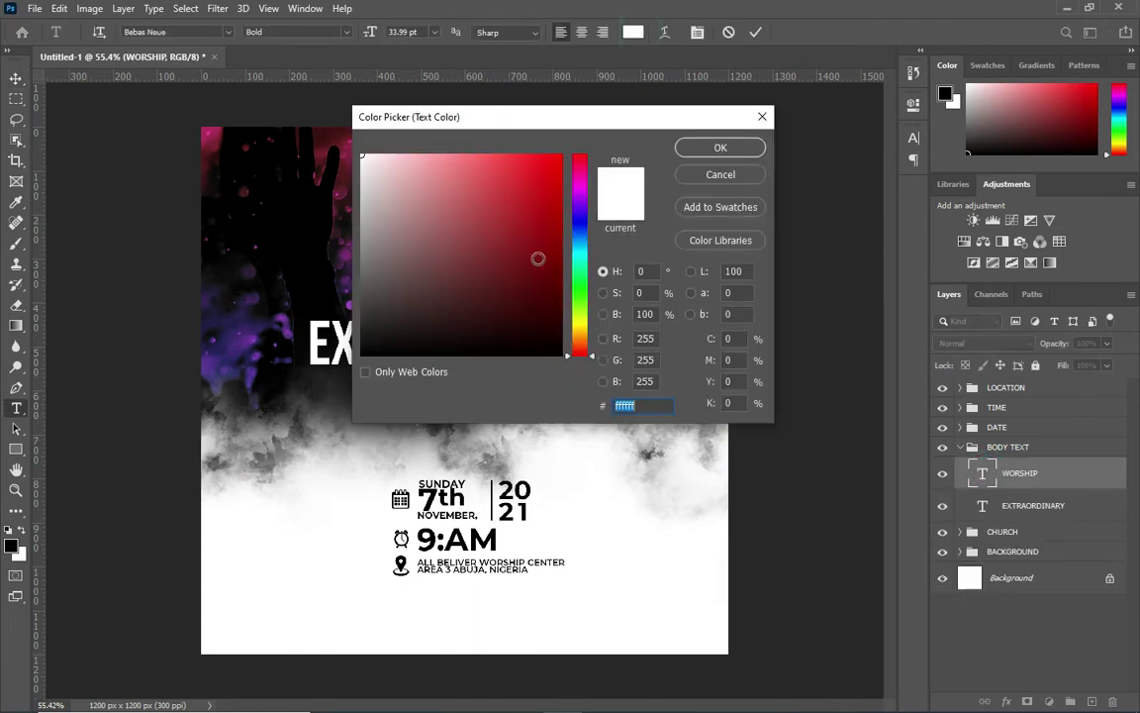
pyautogui.click(582, 330)
pyautogui.click(560, 157)
pyautogui.click(720, 147)
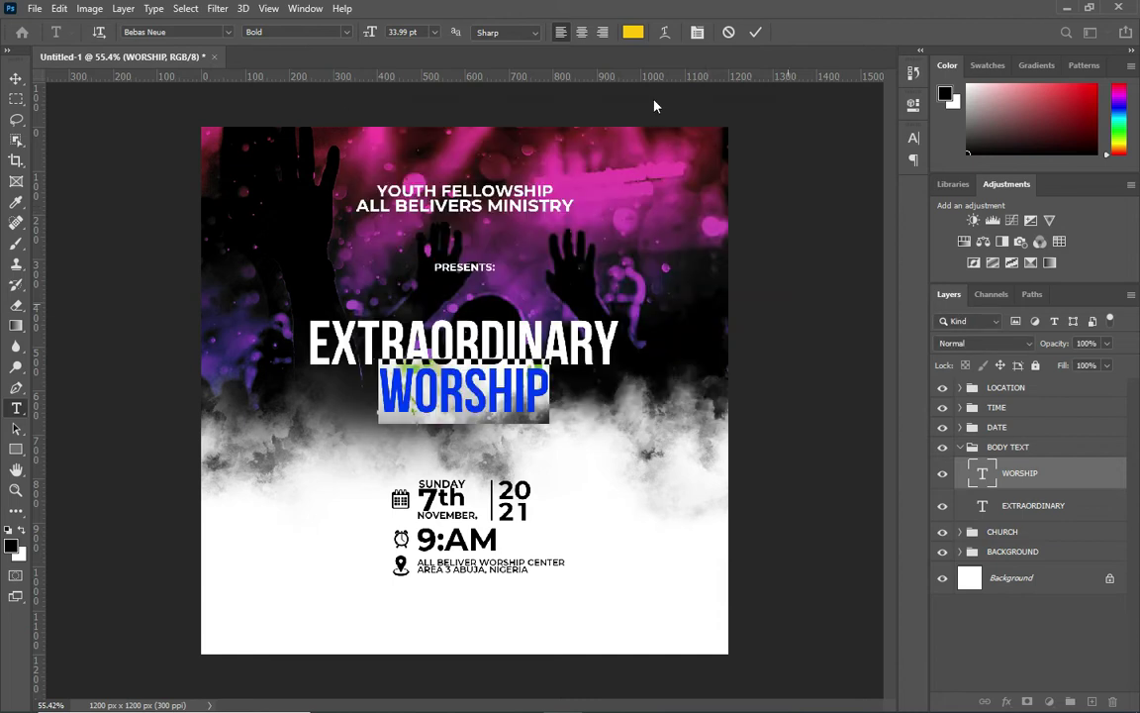
pyautogui.click(634, 32)
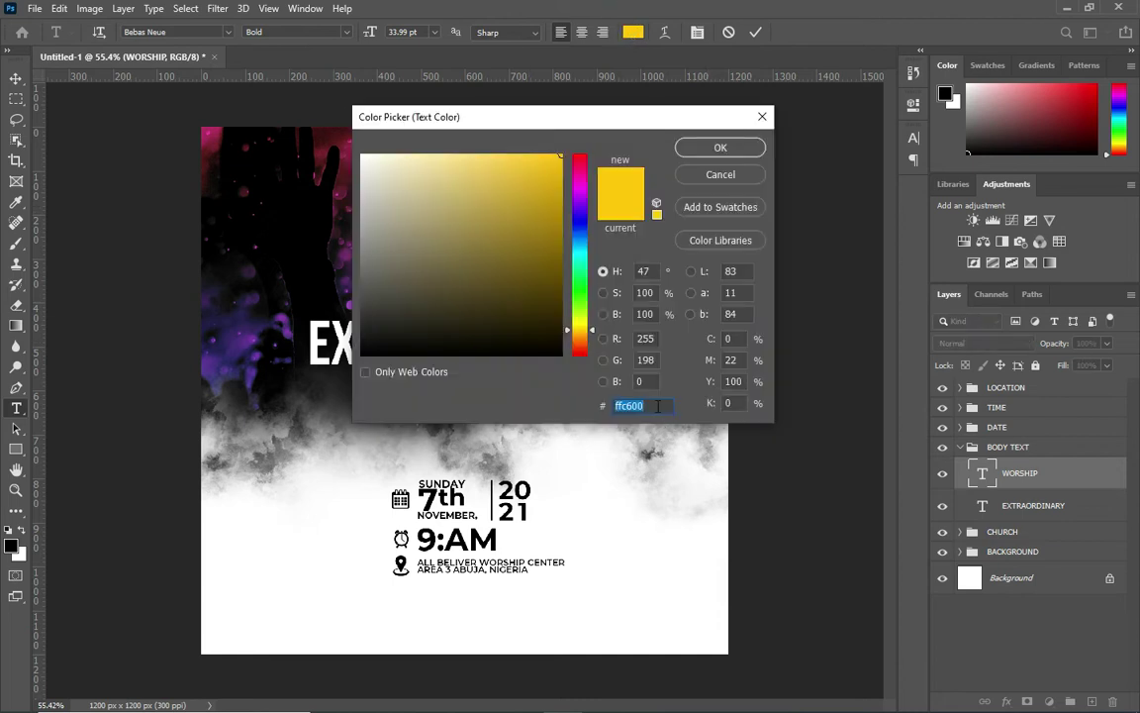
pyautogui.click(720, 147)
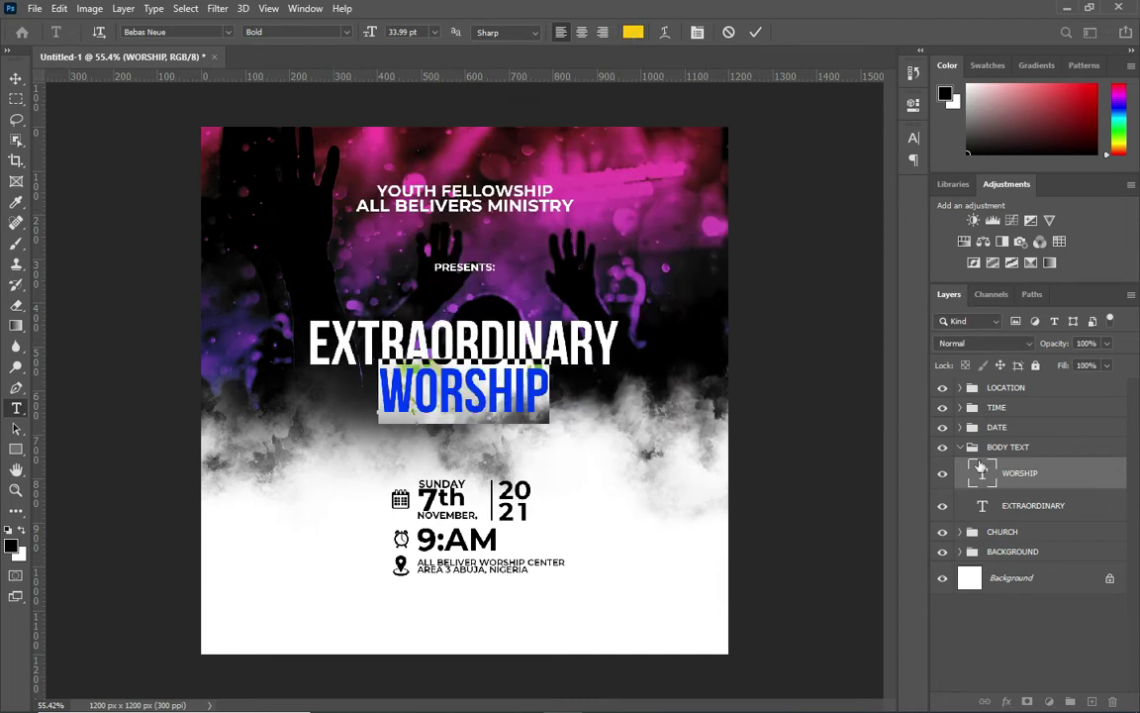
# Step: Recolour the EXTRAORDINARY text to yellow ffc600 and commit the edit
pyautogui.doubleClick(984, 506)
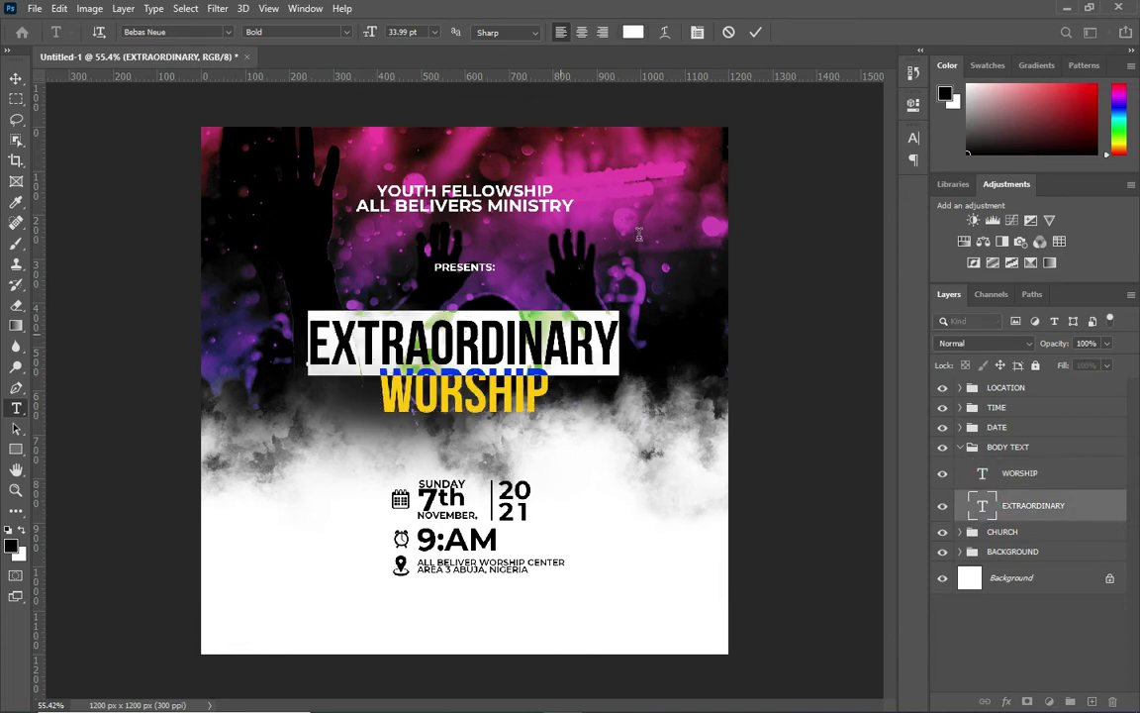
pyautogui.click(634, 32)
pyautogui.write('ffc600')
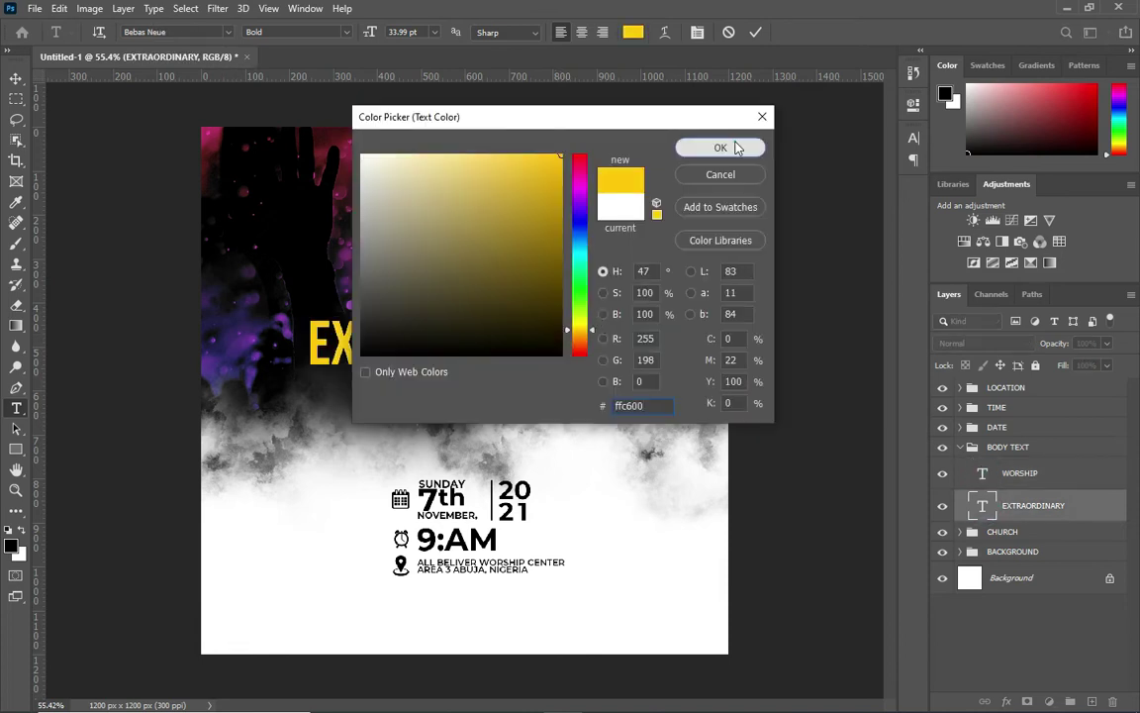
pyautogui.click(721, 146)
pyautogui.hotkey('ctrl', 'Return')
pyautogui.press('v')
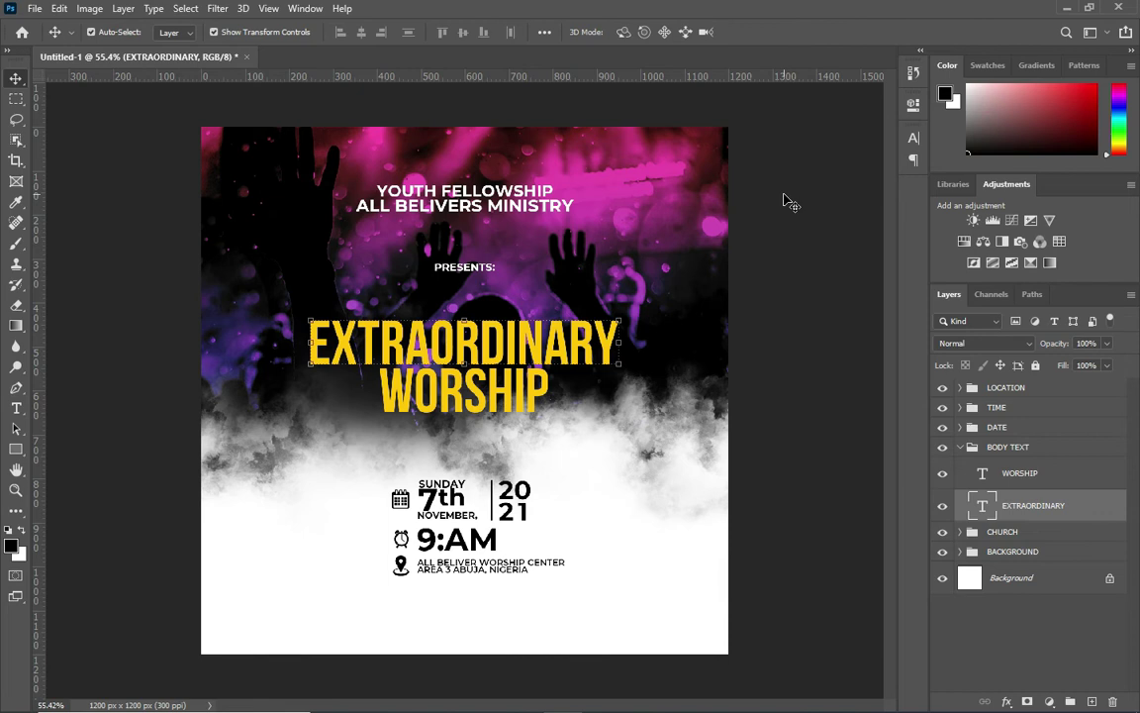
pyautogui.click(789, 201)
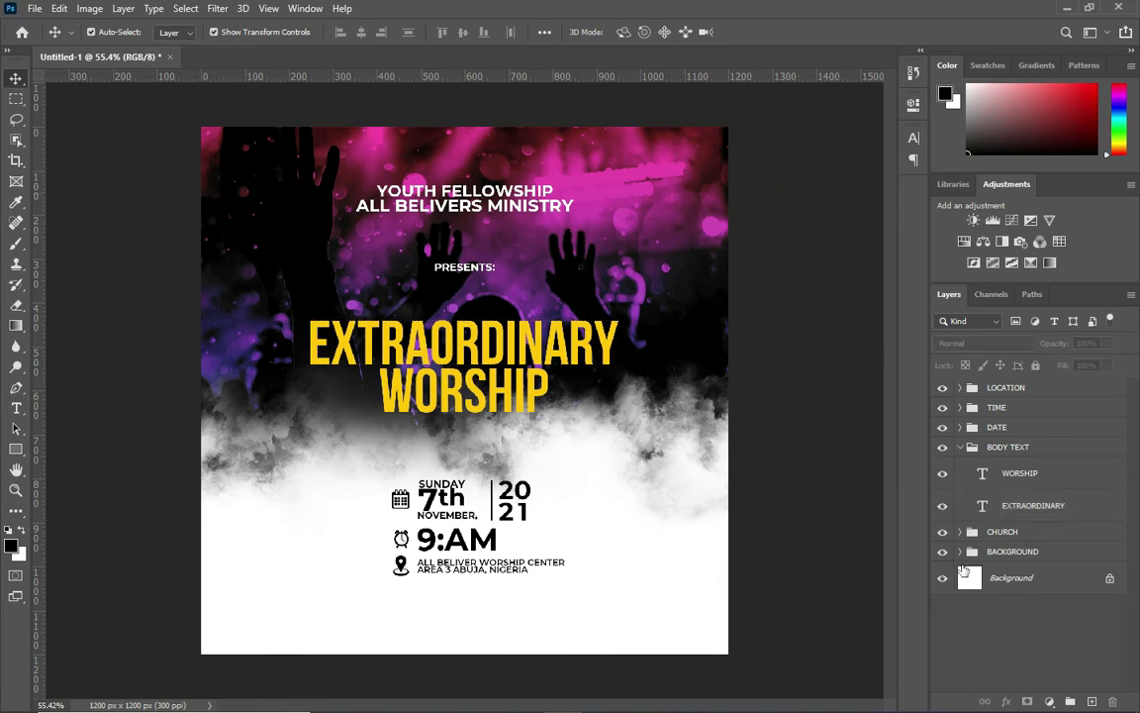
pyautogui.click(1020, 473)
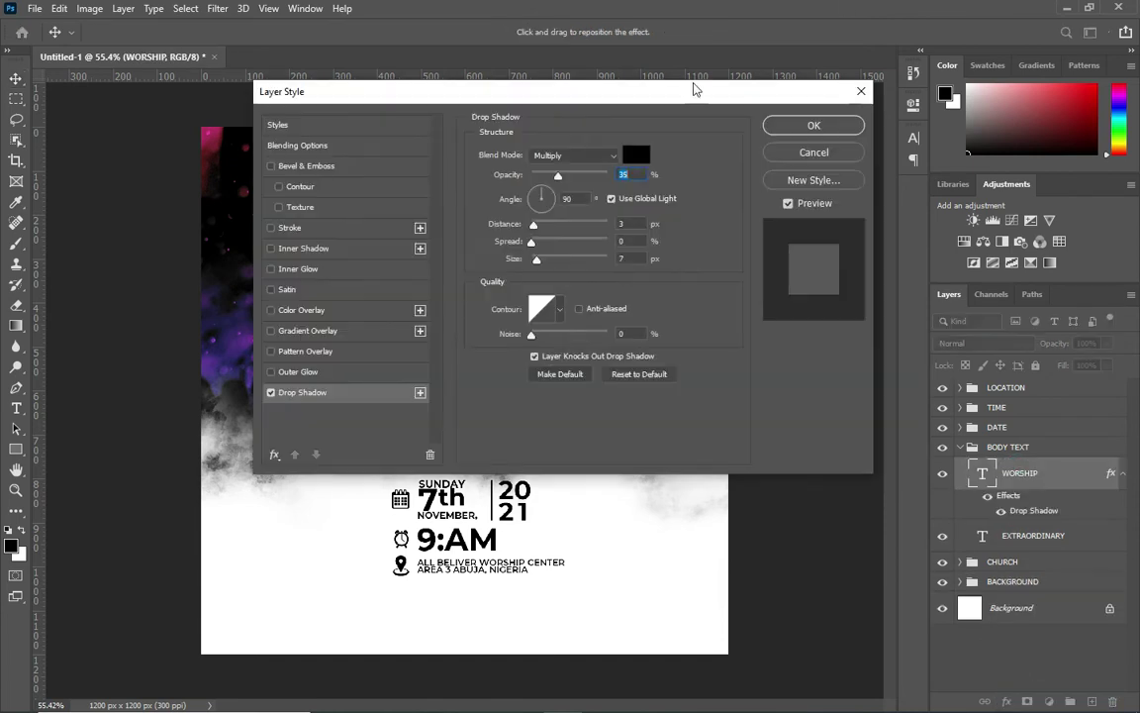
# Step: Give WORSHIP a drop shadow with 76% opacity and 10 px distance
pyautogui.moveTo(690, 87); pyautogui.dragTo(1083, 121)
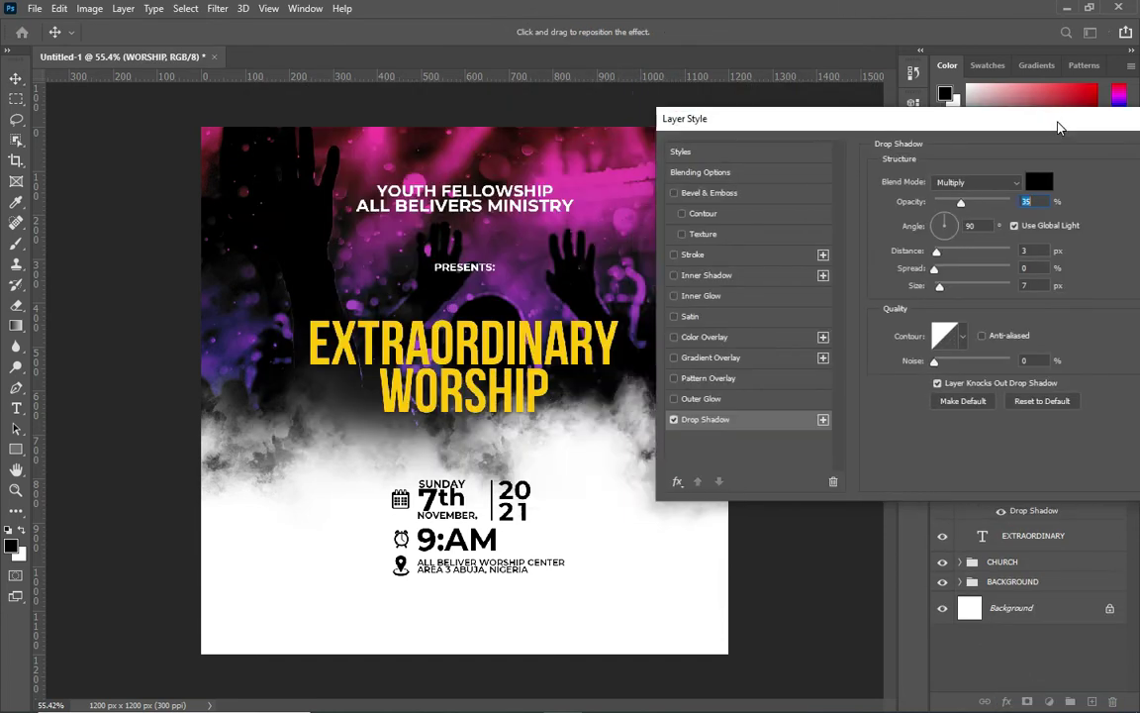
pyautogui.moveTo(947, 205); pyautogui.dragTo(979, 205)
pyautogui.moveTo(924, 256)
pyautogui.mouseDown()
pyautogui.moveTo(936, 290)
pyautogui.moveTo(932, 273)
pyautogui.mouseUp()
pyautogui.click(931, 259)
pyautogui.moveTo(1018, 120); pyautogui.dragTo(958, 121)
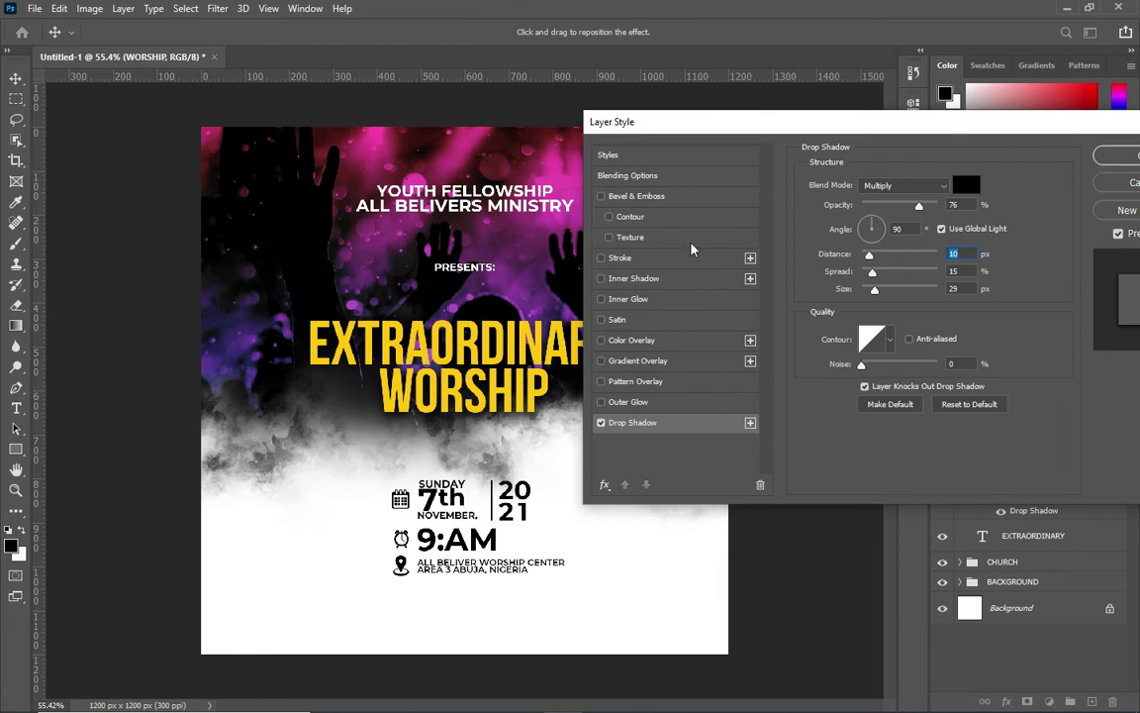
# Step: Add a Chisel Hard bevel with depth 5 and a ridged gloss contour
pyautogui.click(666, 200)
pyautogui.click(902, 200)
pyautogui.click(898, 228)
pyautogui.moveTo(877, 217); pyautogui.dragTo(869, 217)
pyautogui.click(960, 216)
pyautogui.write('5')
pyautogui.moveTo(873, 250); pyautogui.dragTo(875, 252)
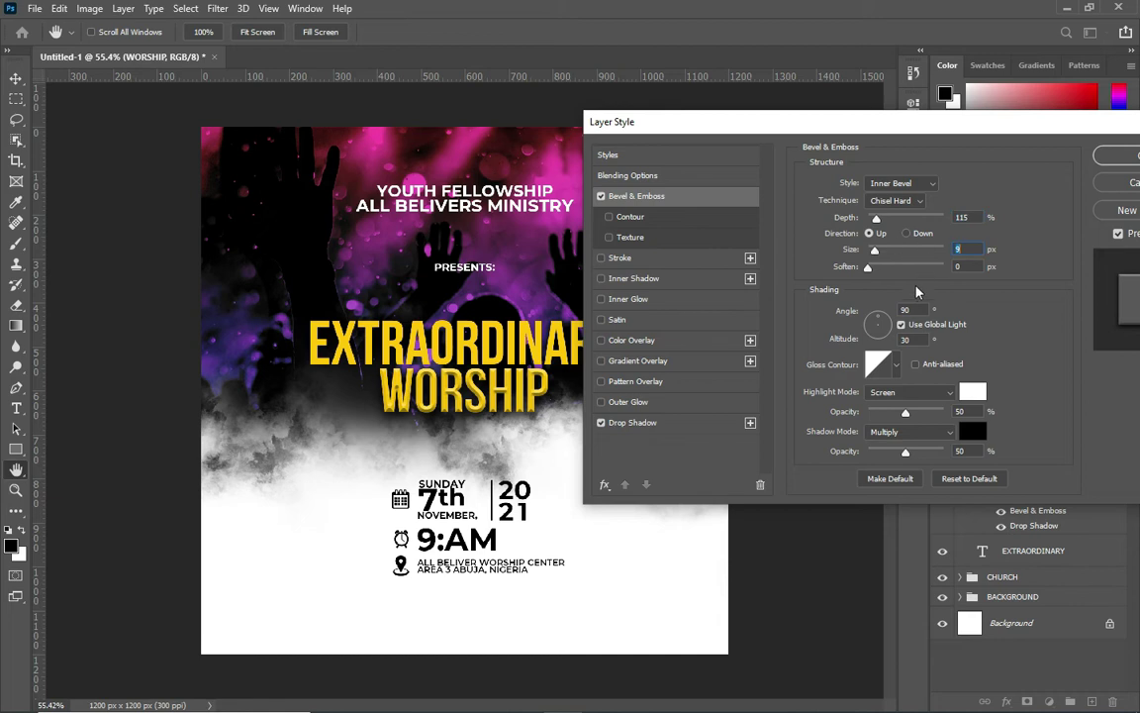
pyautogui.click(899, 367)
pyautogui.click(877, 427)
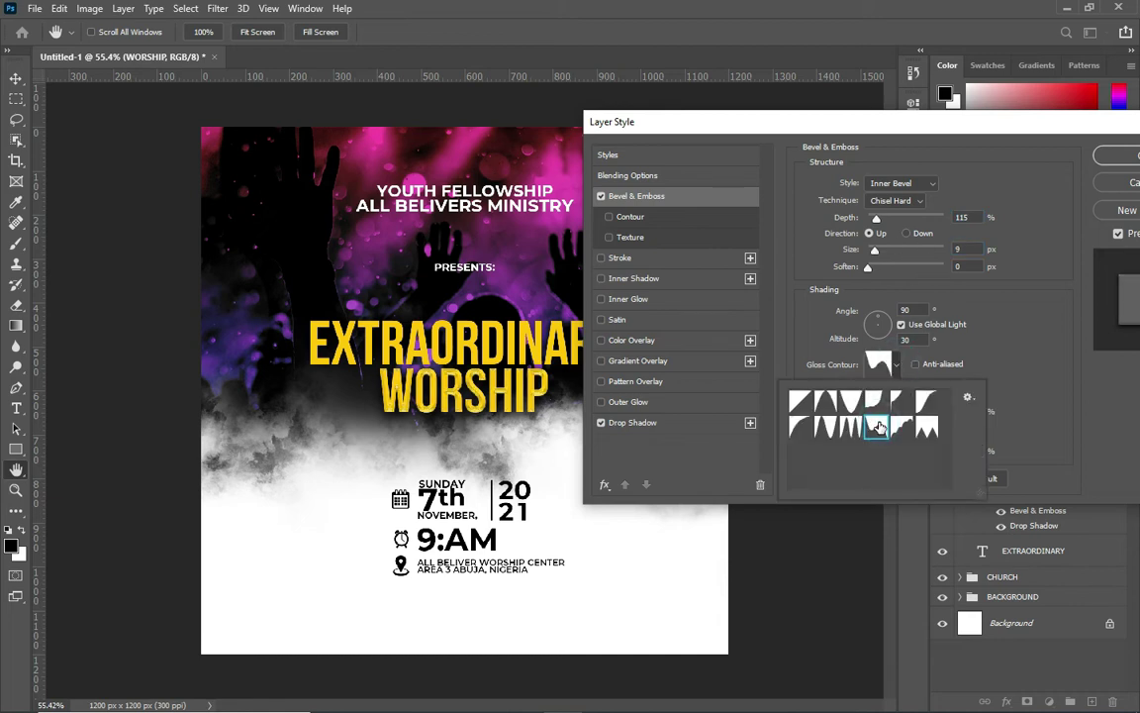
pyautogui.click(1027, 289)
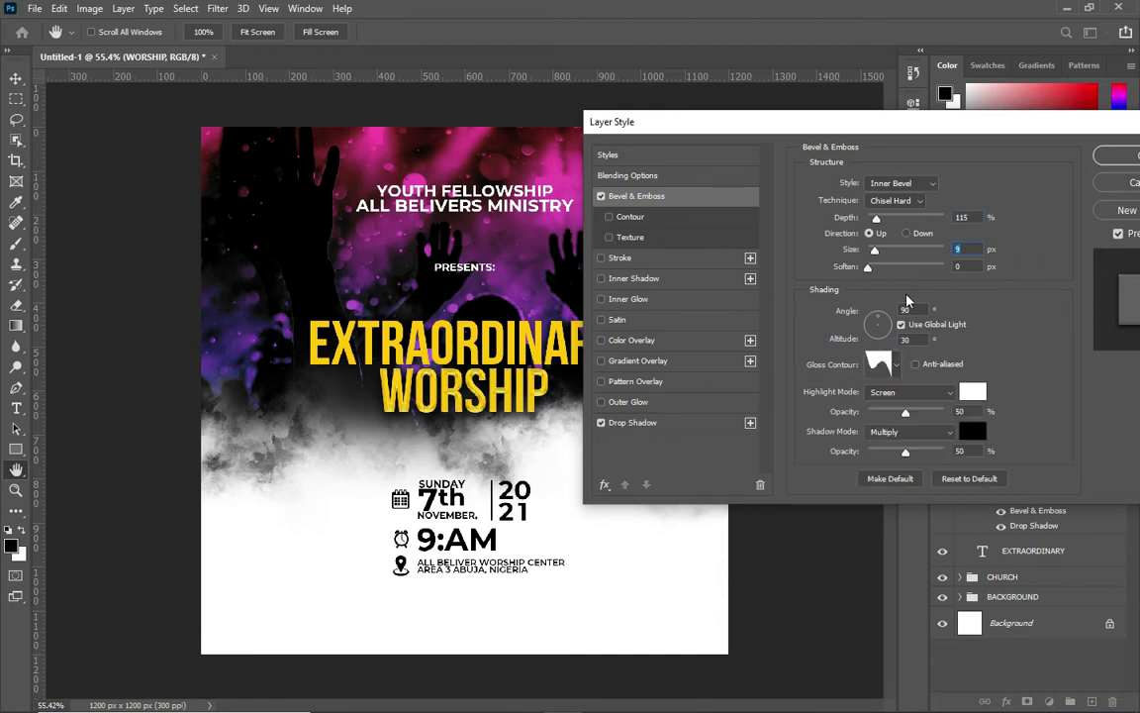
# Step: Add an inner glow using the title's yellow colour
pyautogui.click(637, 302)
pyautogui.click(842, 240)
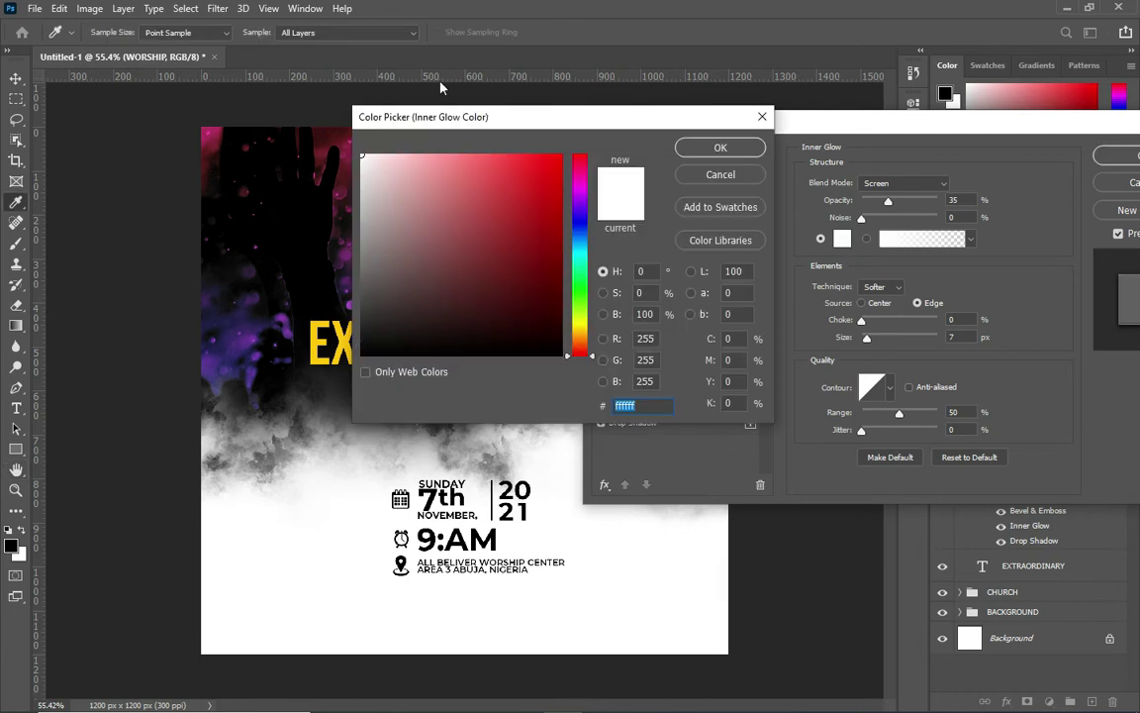
pyautogui.click(332, 338)
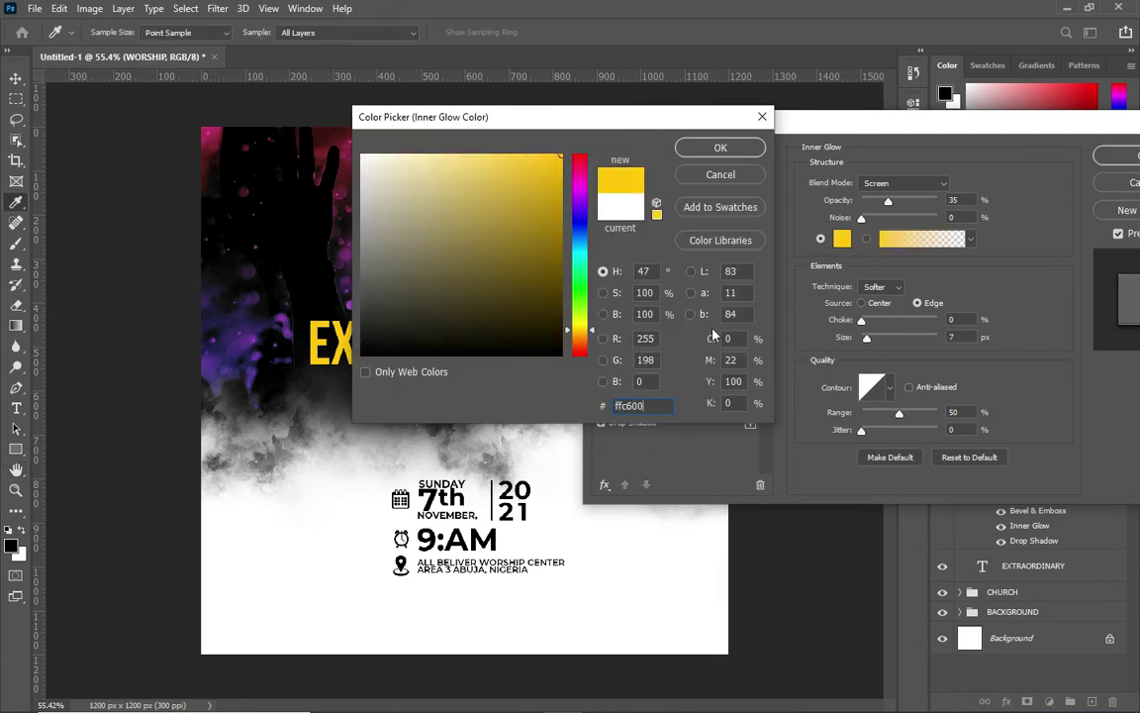
pyautogui.click(721, 147)
pyautogui.moveTo(833, 134); pyautogui.dragTo(896, 133)
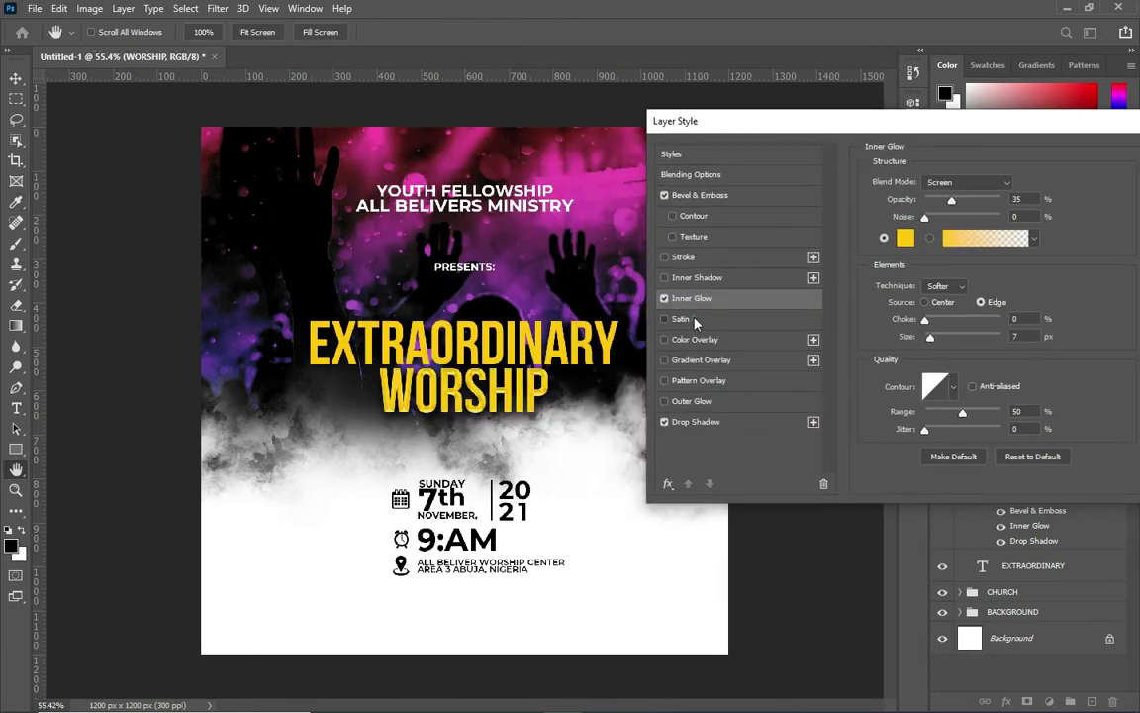
# Step: Add a yellow ffcc00 satin effect in Normal mode at about 67% opacity
pyautogui.click(679, 317)
pyautogui.click(1029, 184)
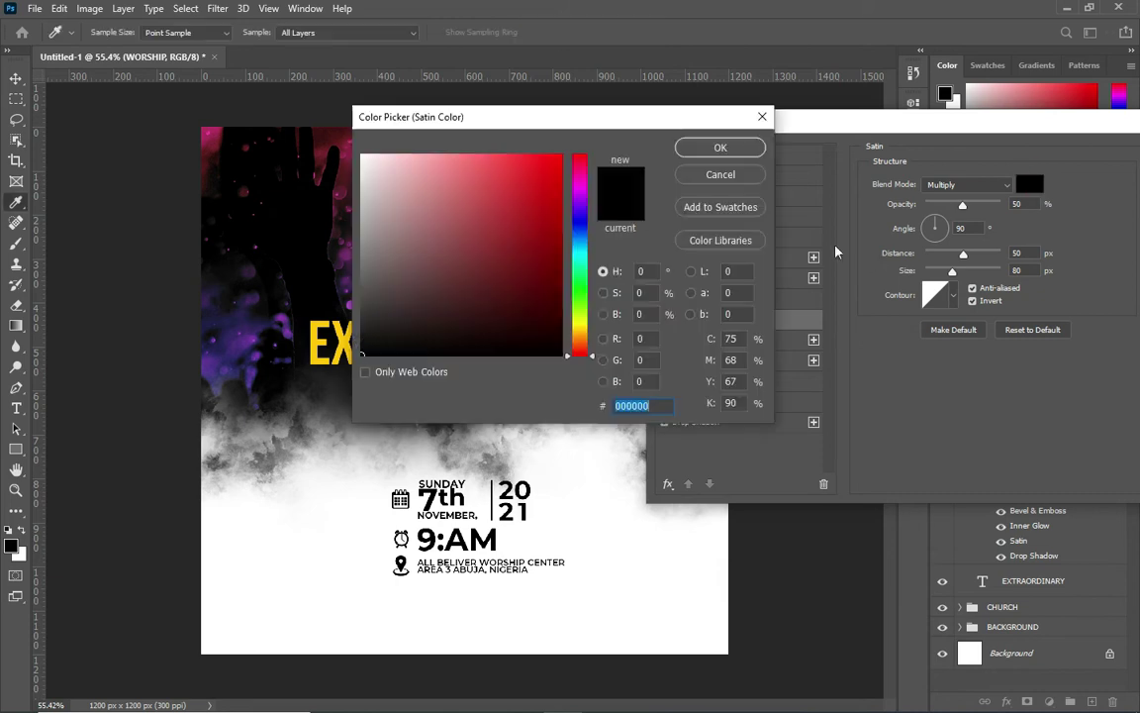
pyautogui.click(578, 330)
pyautogui.click(552, 231)
pyautogui.click(556, 161)
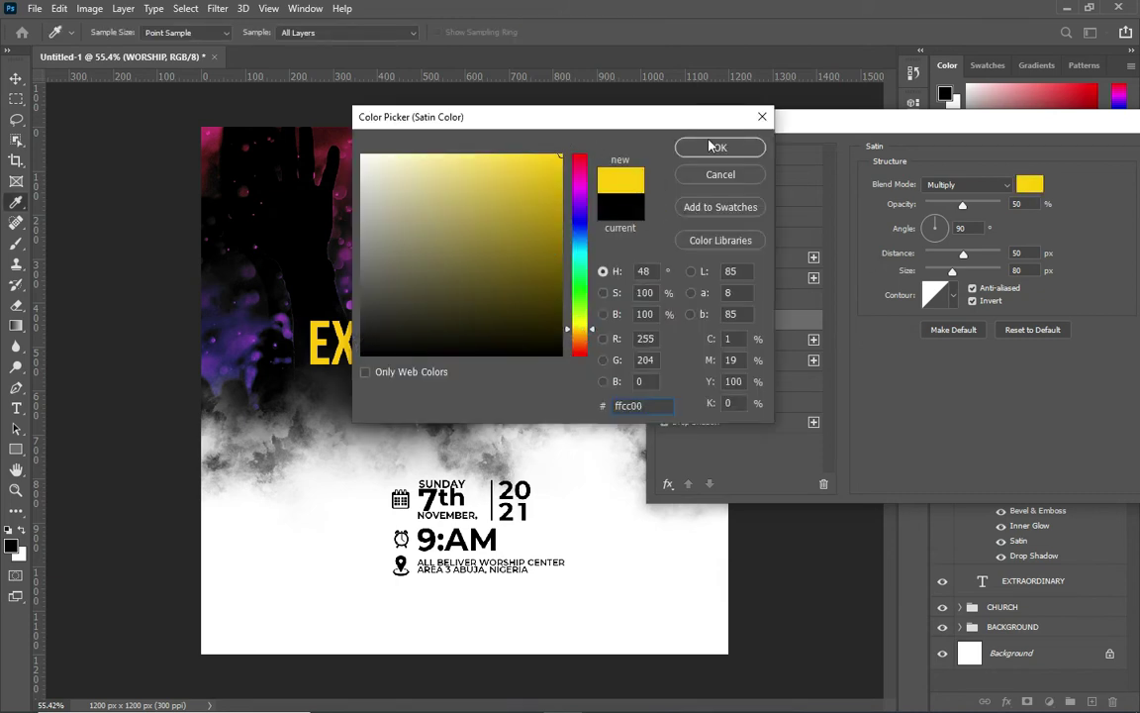
pyautogui.click(721, 147)
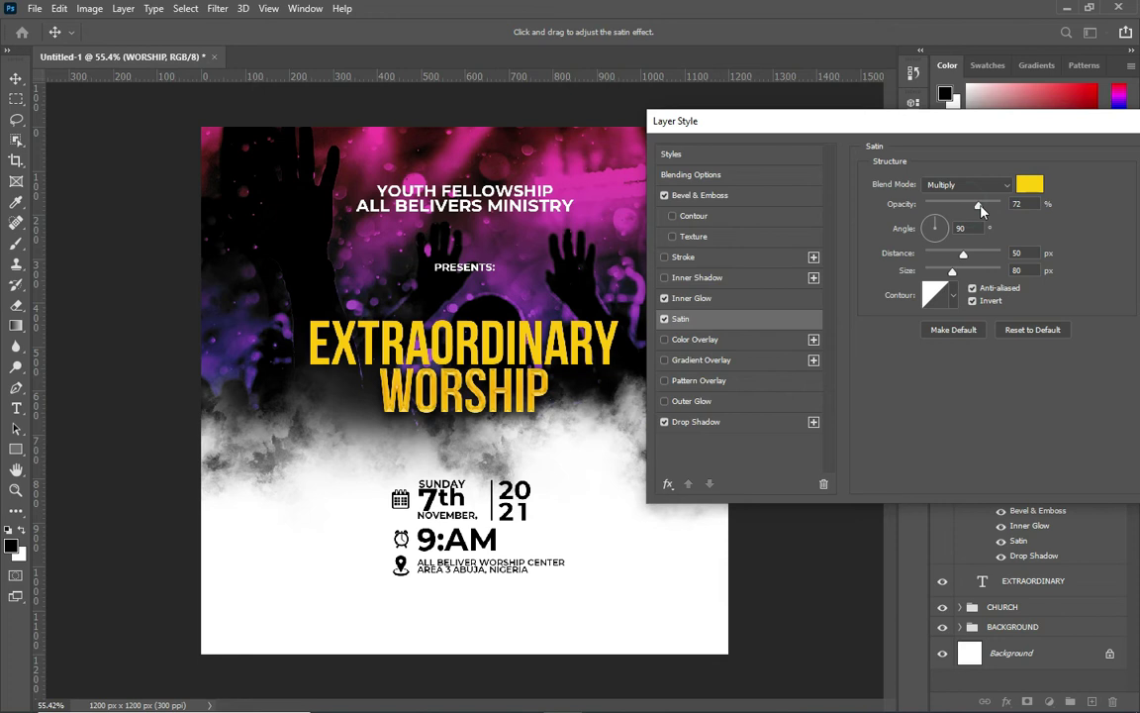
pyautogui.moveTo(1024, 131); pyautogui.dragTo(1025, 144)
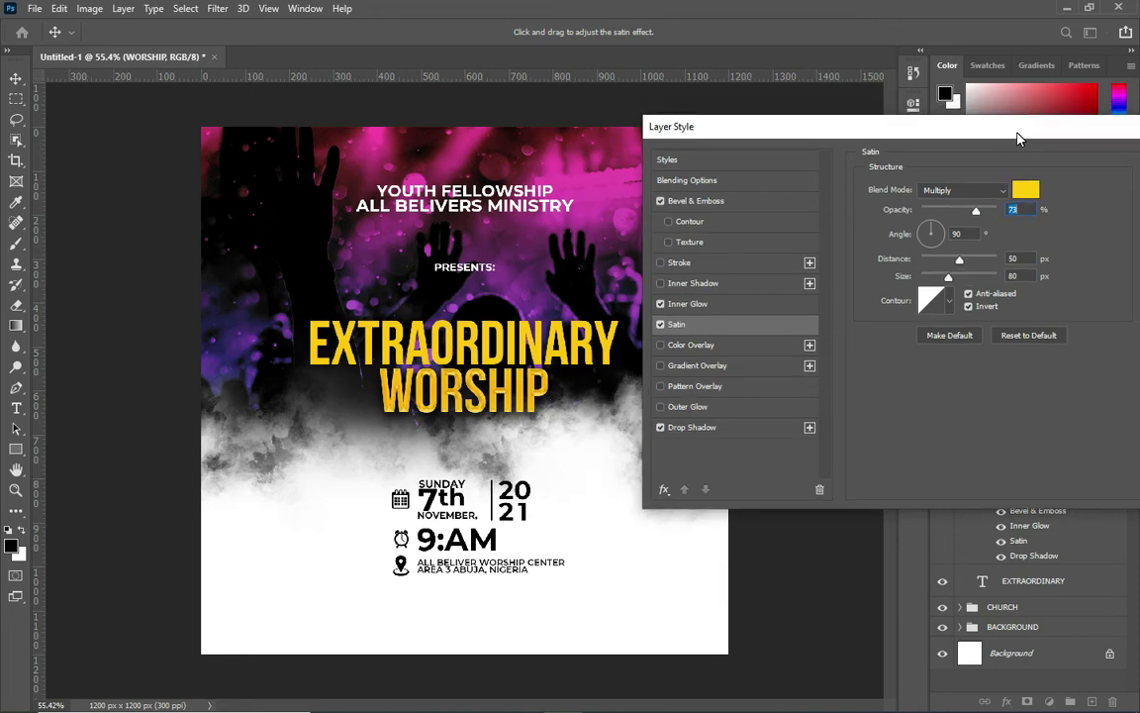
pyautogui.click(975, 195)
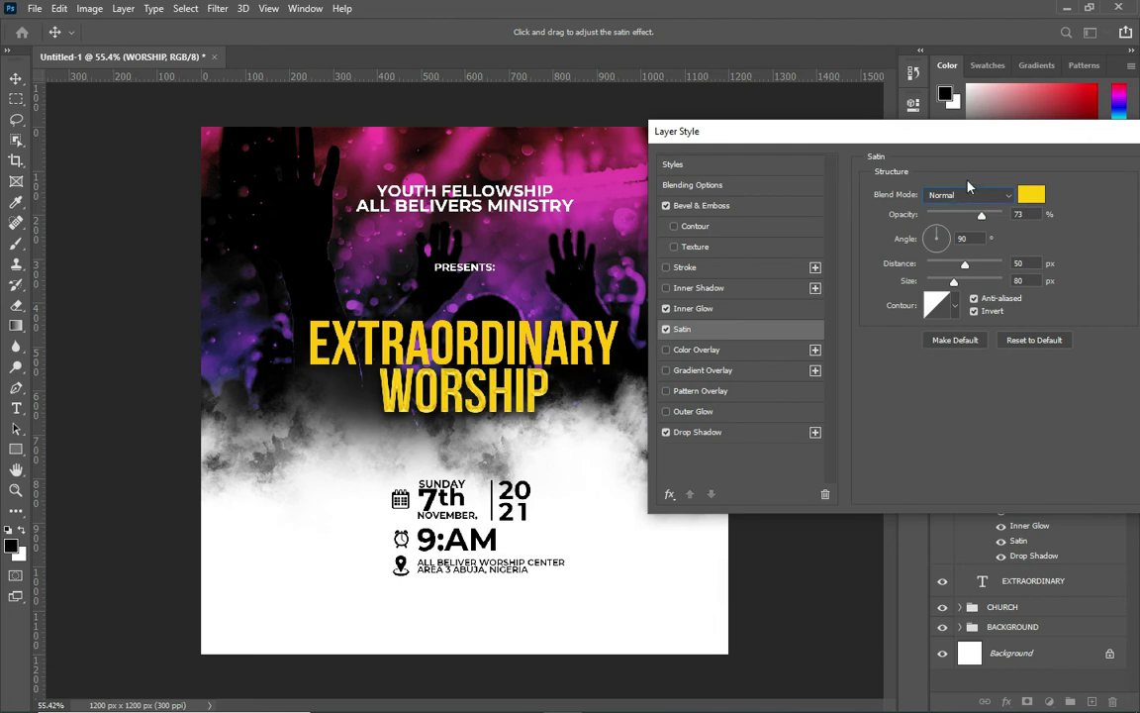
pyautogui.moveTo(981, 216); pyautogui.dragTo(975, 216)
# Step: Apply the layer effects, then enlarge WORSHIP to 128% and move it down slightly
pyautogui.moveTo(1019, 130); pyautogui.dragTo(948, 130)
pyautogui.click(1115, 168)
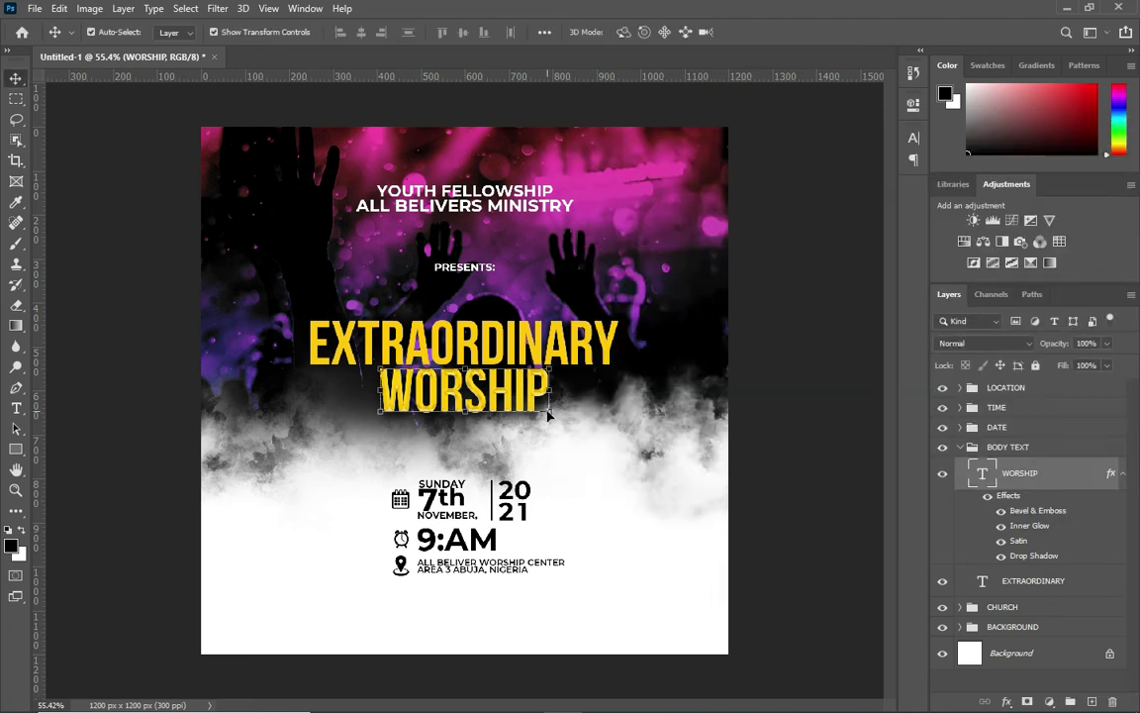
pyautogui.hotkey('ctrl', 't')
pyautogui.moveTo(551, 424); pyautogui.dragTo(574, 431)
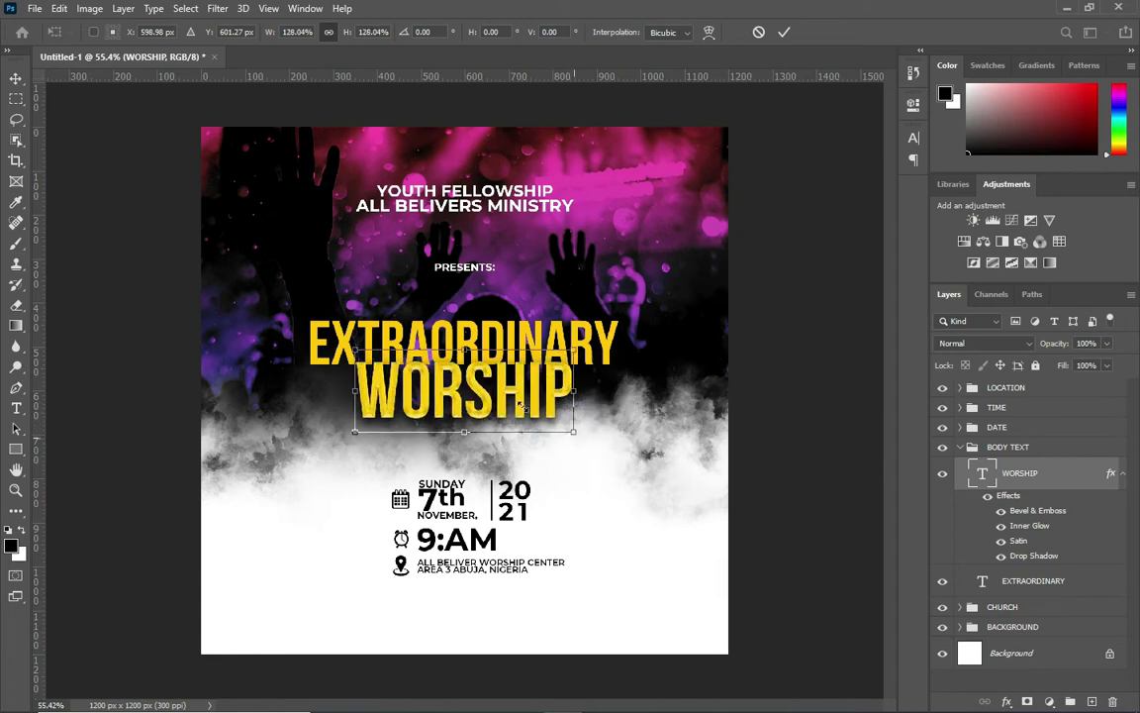
pyautogui.moveTo(490, 408); pyautogui.dragTo(490, 414)
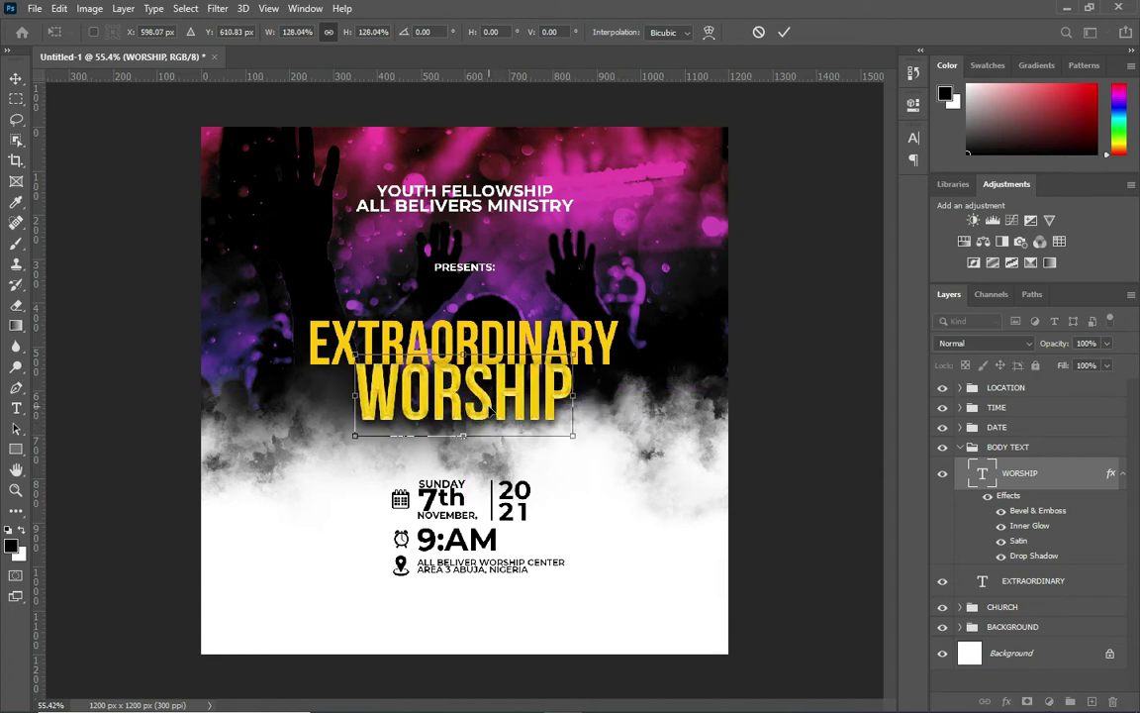
pyautogui.click(783, 32)
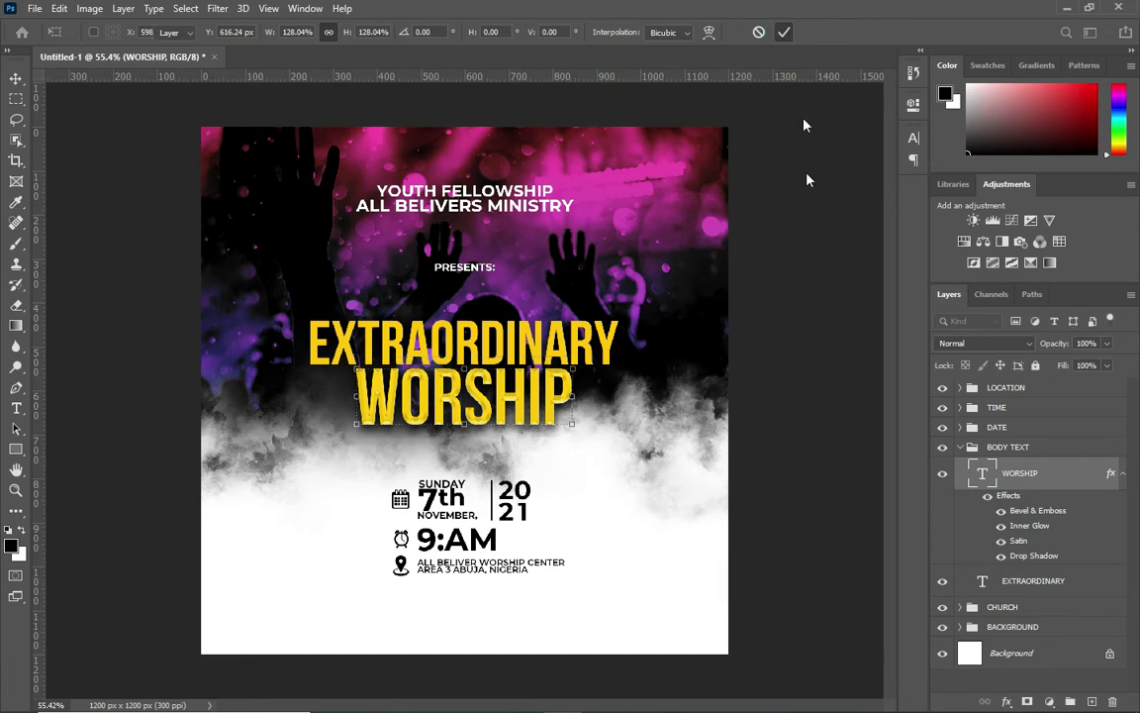
# Step: Copy WORSHIP's layer effects onto the EXTRAORDINARY layer
pyautogui.click(1118, 474)
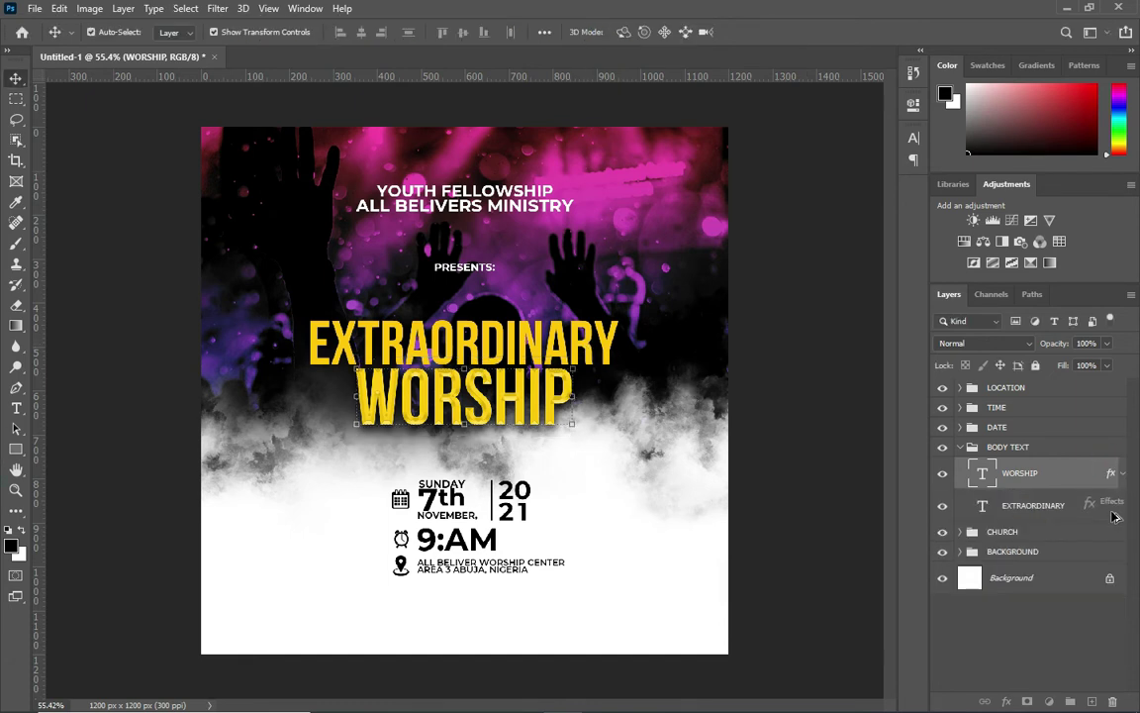
pyautogui.moveTo(1112, 474); pyautogui.dragTo(1033, 505)
pyautogui.click(750, 346)
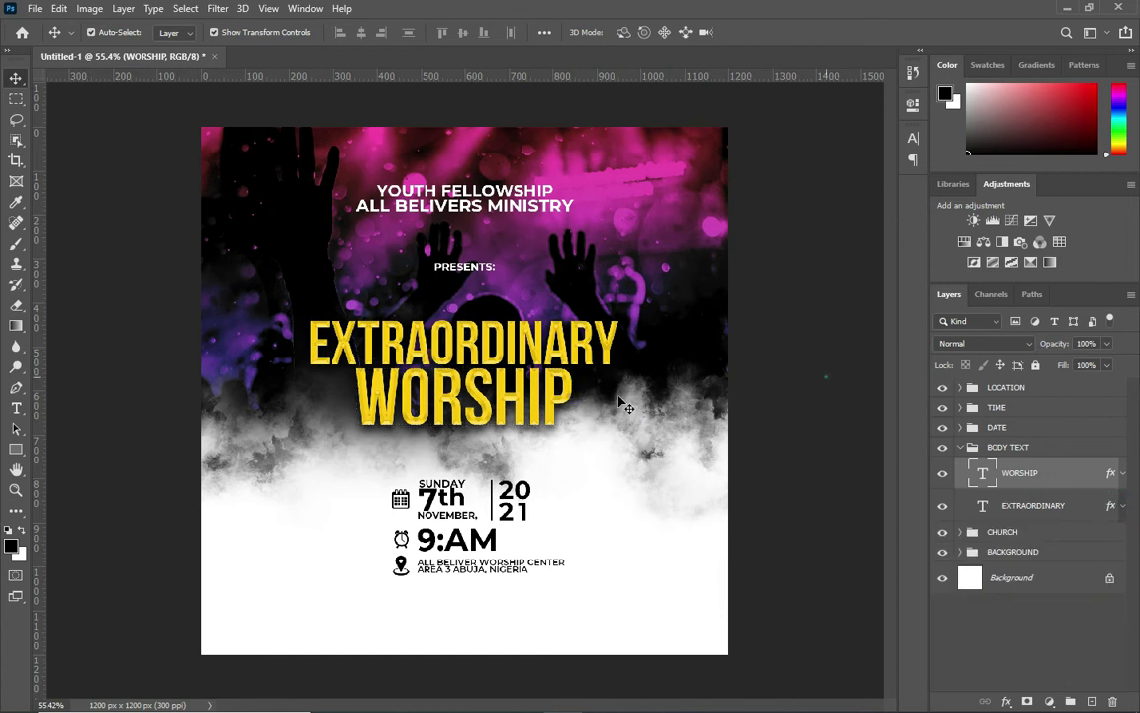
pyautogui.scroll(-1, 558, 341)
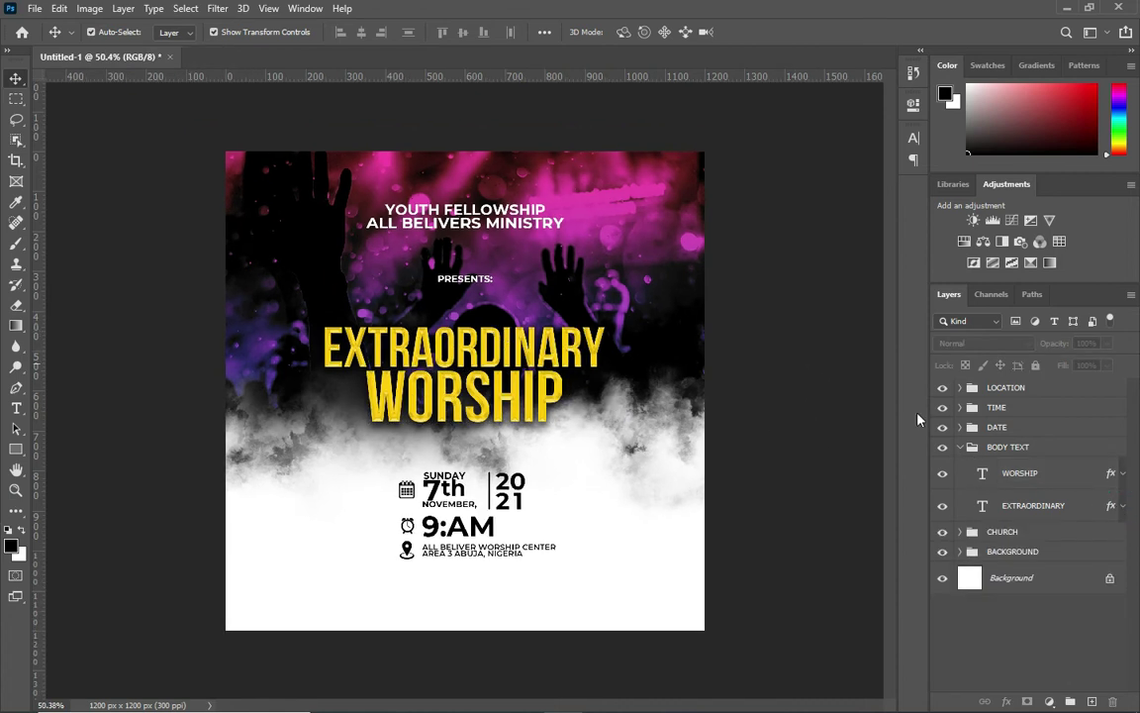
# Step: Nudge the BODY TEXT headline group down and enlarge it to about 113%
pyautogui.click(958, 447)
pyautogui.click(1001, 446)
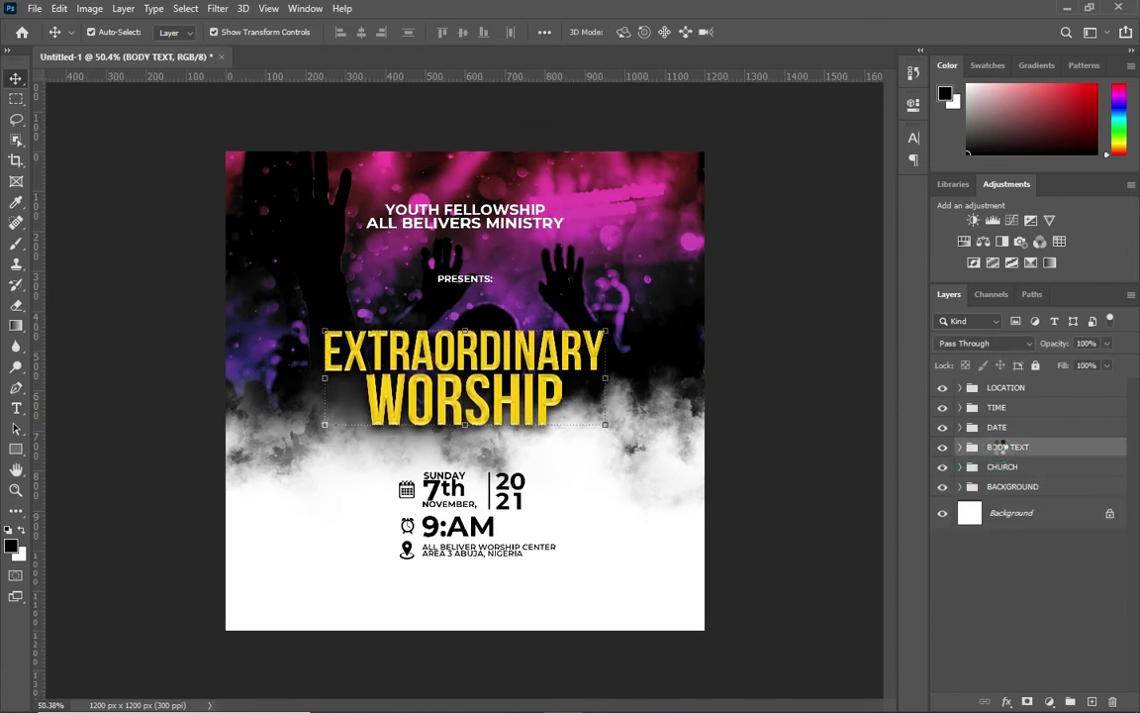
pyautogui.hotkey('shift', 'Down')
pyautogui.hotkey('shift', 'Down')
pyautogui.hotkey('shift', 'Down')
pyautogui.moveTo(604, 346); pyautogui.dragTo(621, 334)
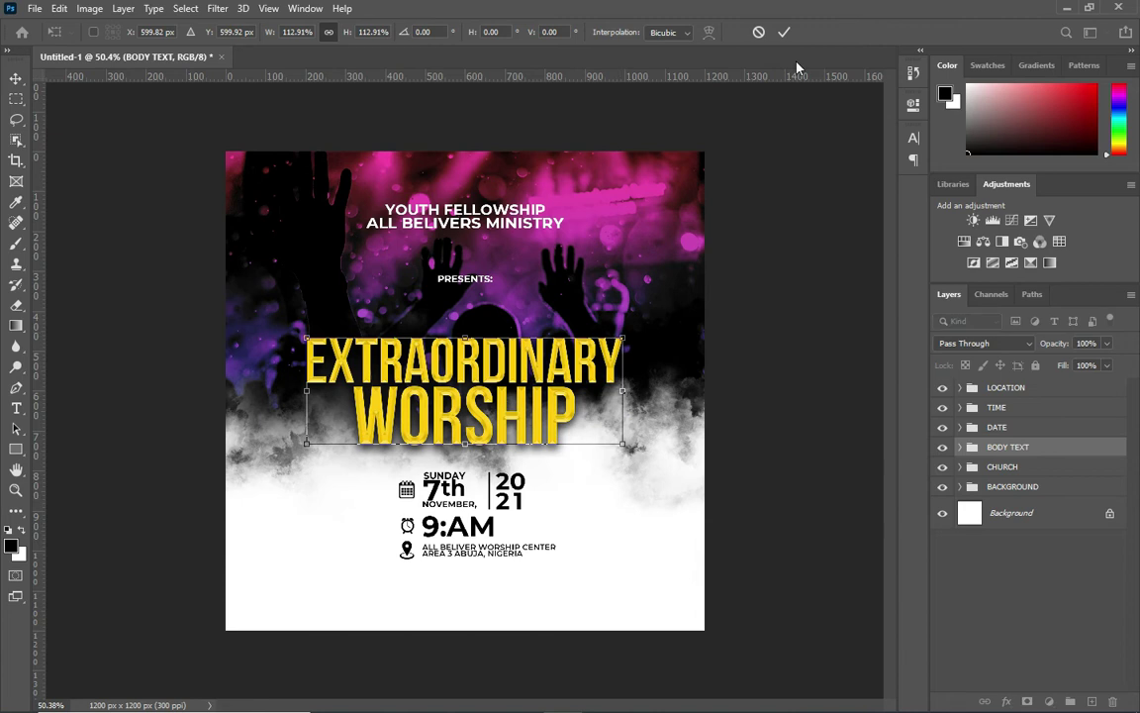
pyautogui.click(784, 32)
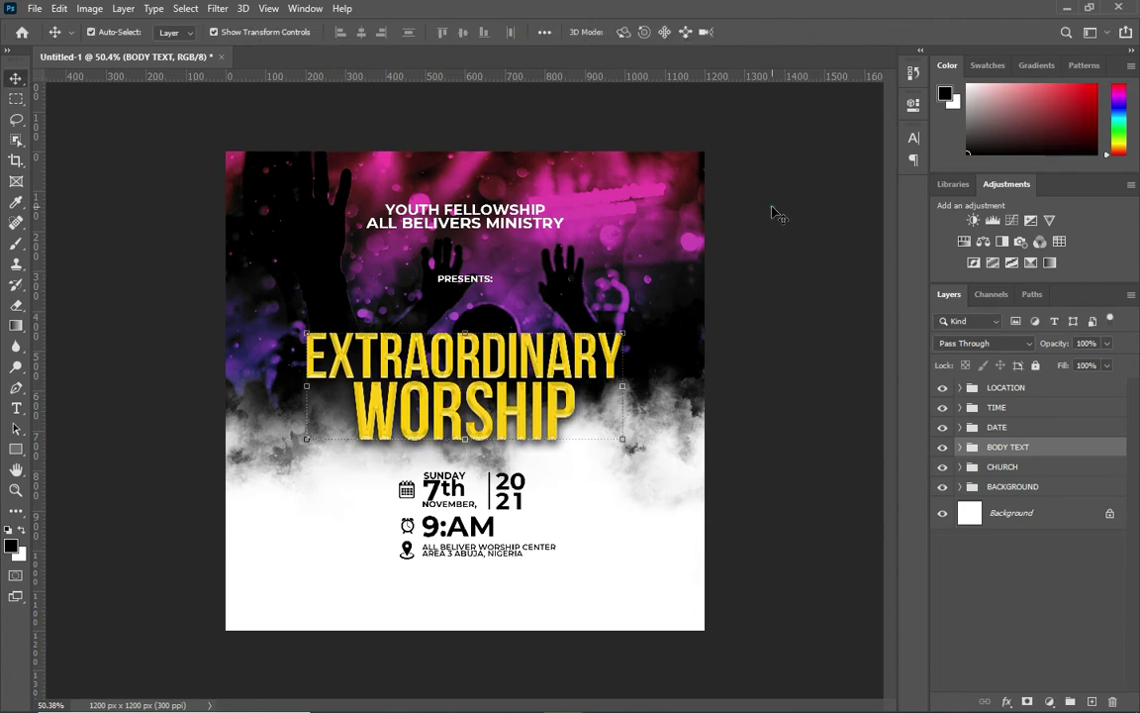
pyautogui.click(716, 403)
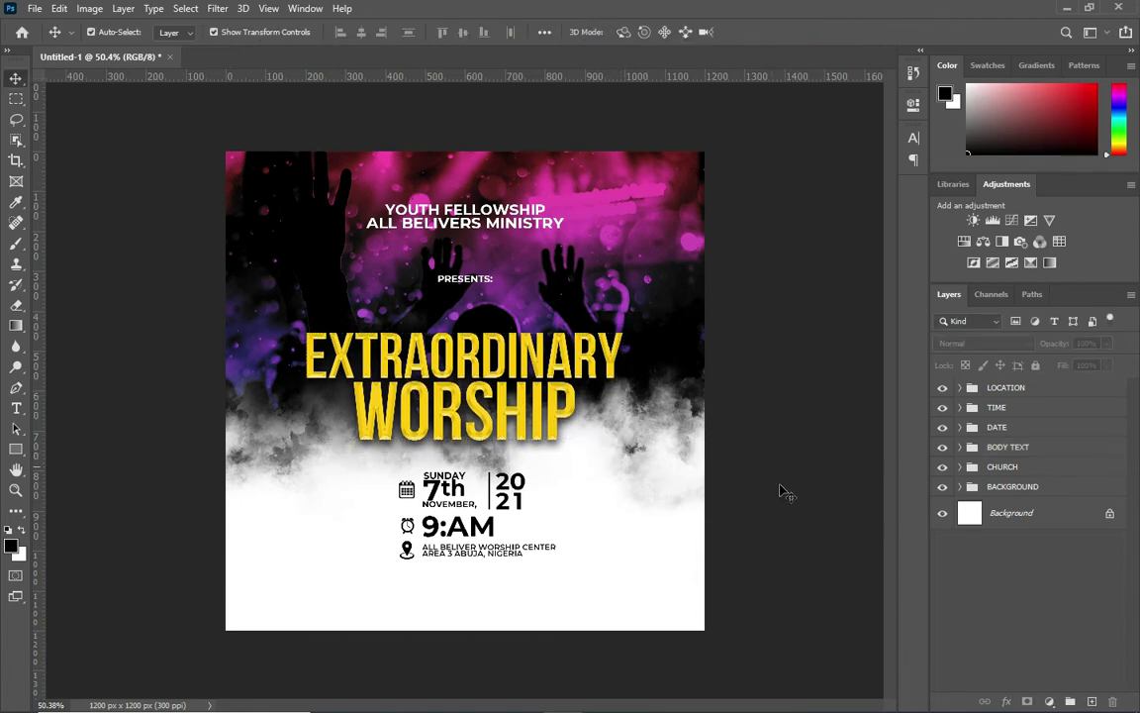
pyautogui.click(1006, 387)
# Step: Move the LOCATION, TIME and DATE groups lower and shrink them to about 90%
pyautogui.keyDown('shift'); pyautogui.click(996, 427); pyautogui.keyUp('shift')
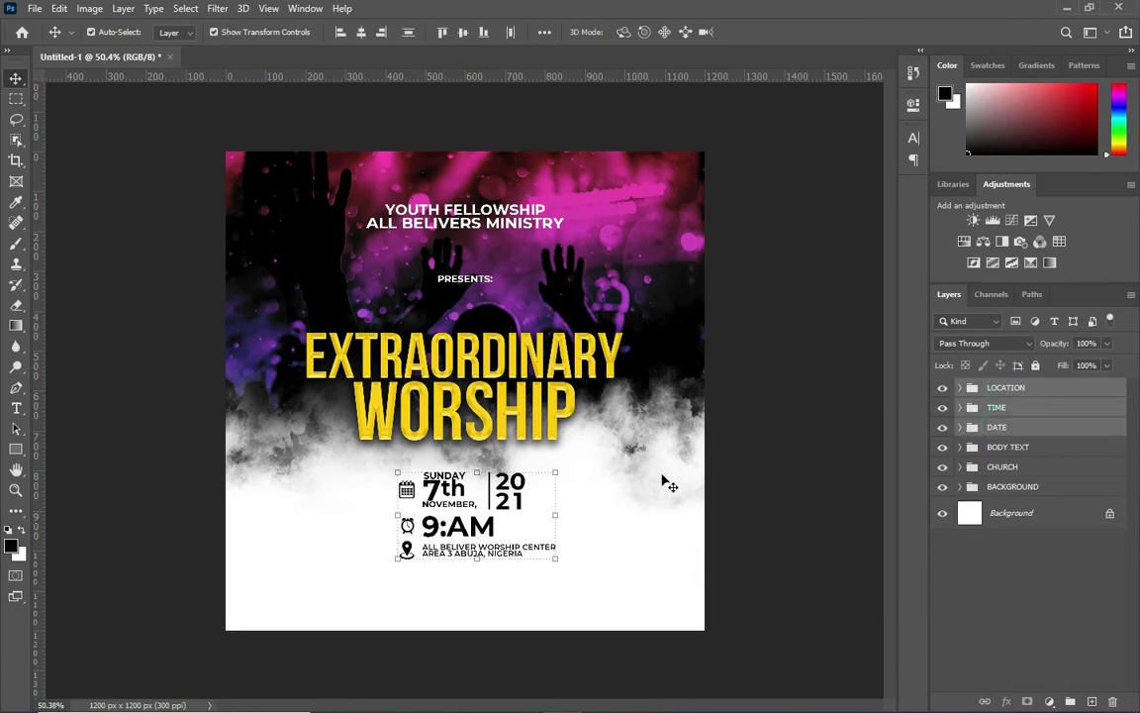
pyautogui.moveTo(477, 476)
pyautogui.mouseDown()
pyautogui.moveTo(489, 545)
pyautogui.moveTo(480, 552)
pyautogui.mouseUp()
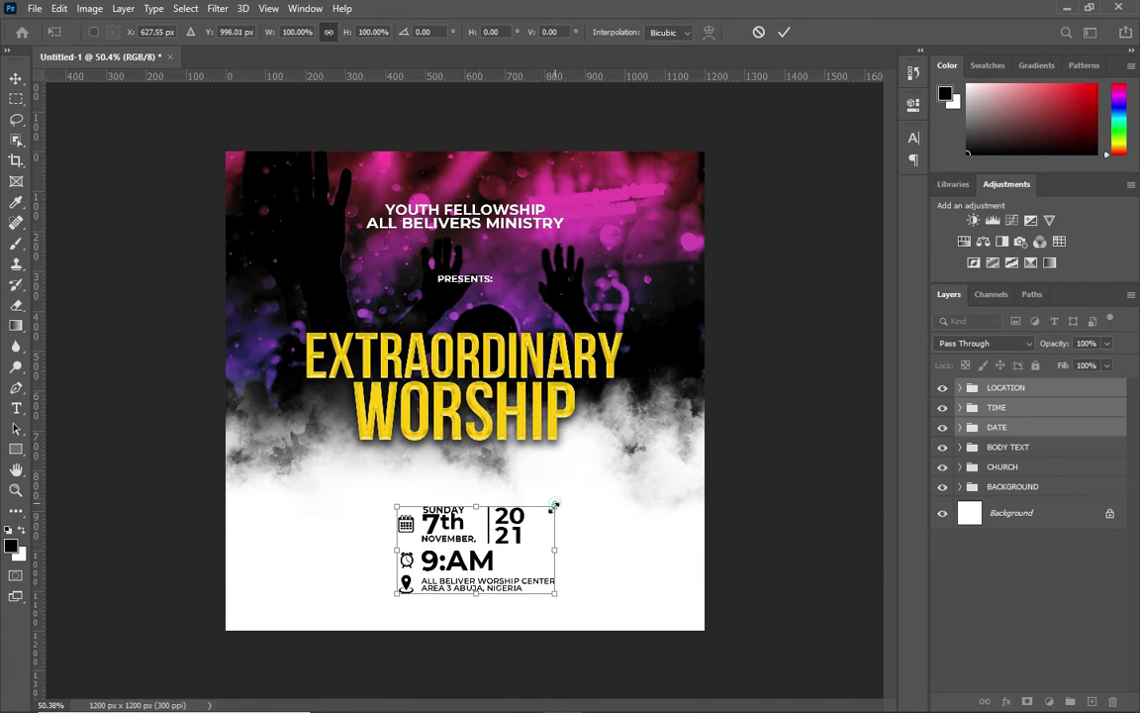
pyautogui.moveTo(556, 505); pyautogui.dragTo(540, 515)
pyautogui.click(784, 34)
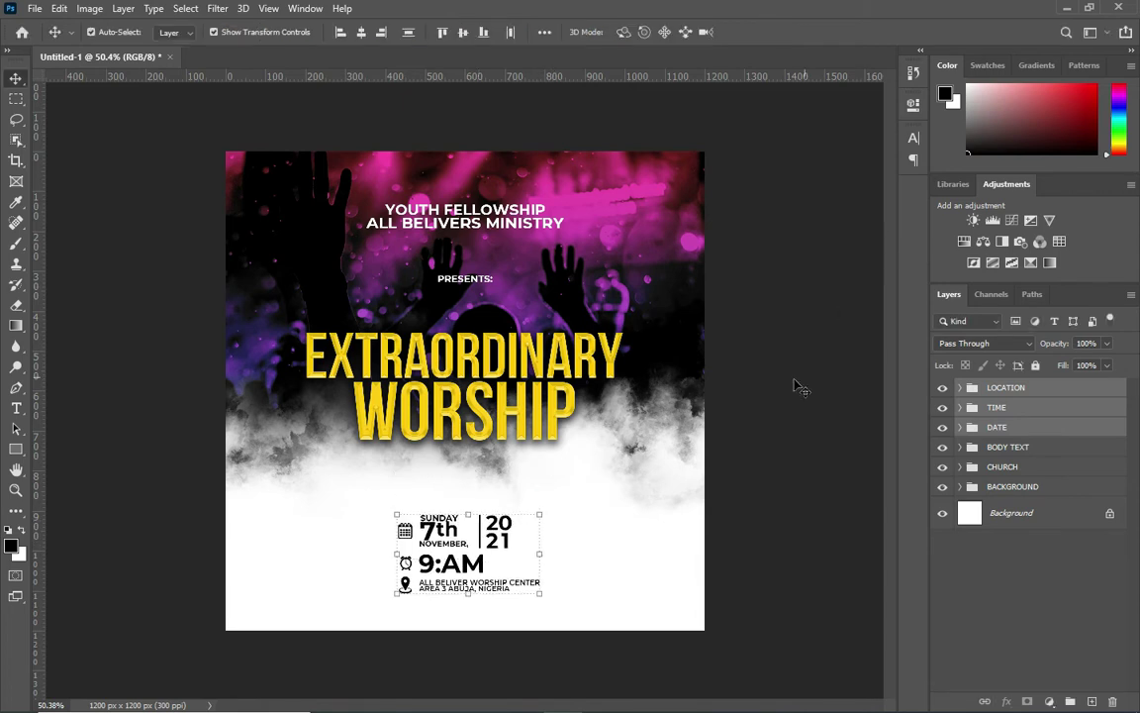
# Step: Centre the event details horizontally on the canvas with their lines left-aligned
pyautogui.hotkey('ctrl', 'a')
pyautogui.click(361, 33)
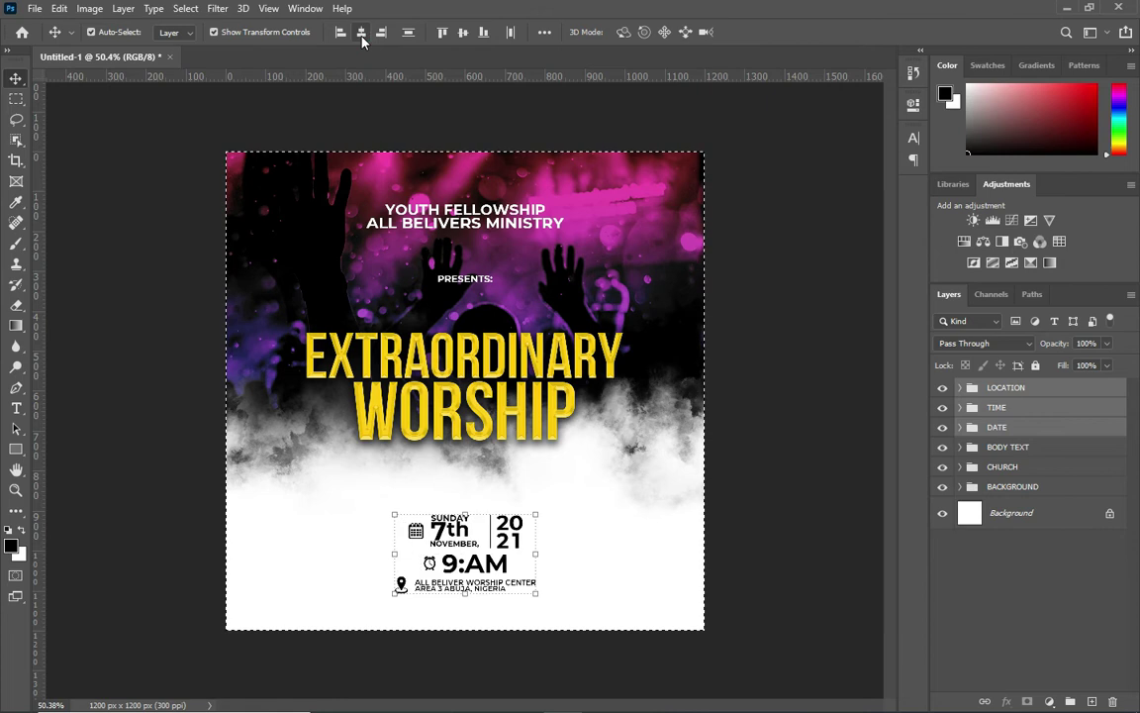
pyautogui.click(361, 33)
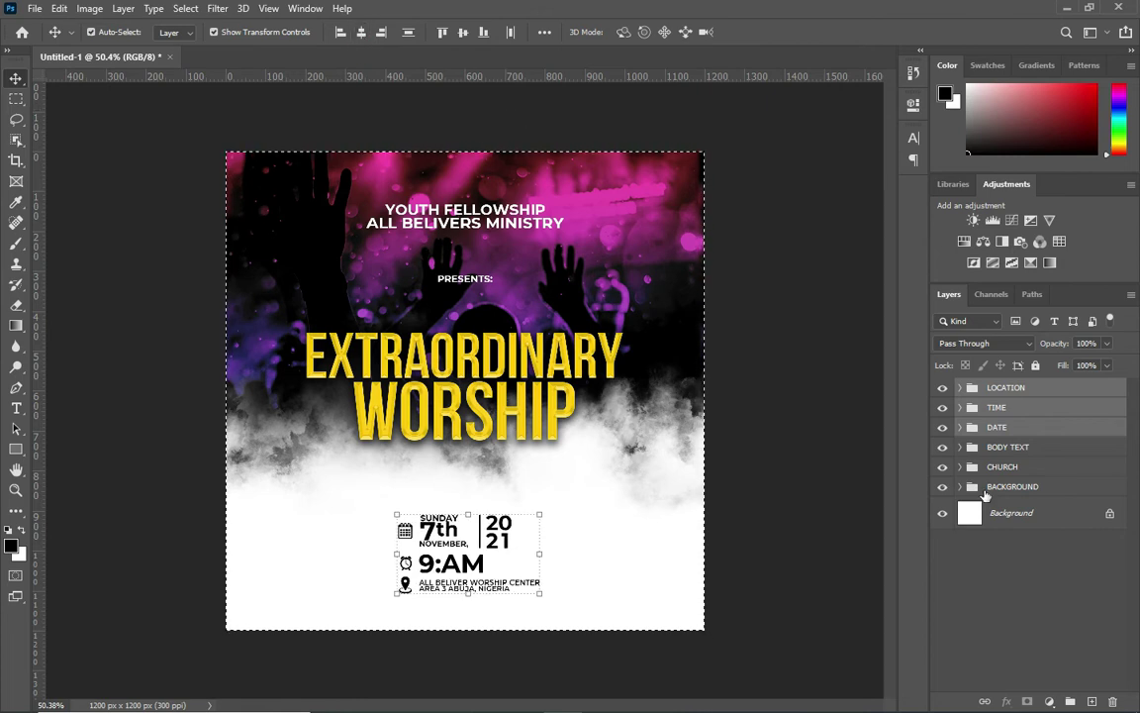
pyautogui.press('Right')
pyautogui.click(595, 285)
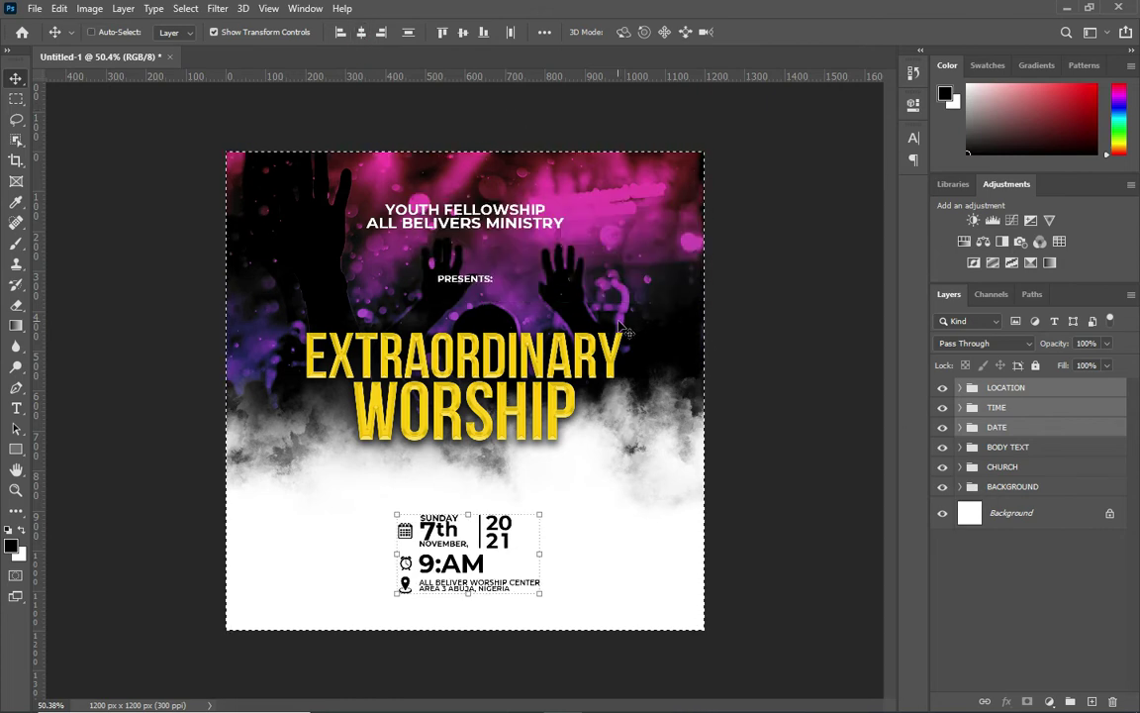
pyautogui.click(765, 374)
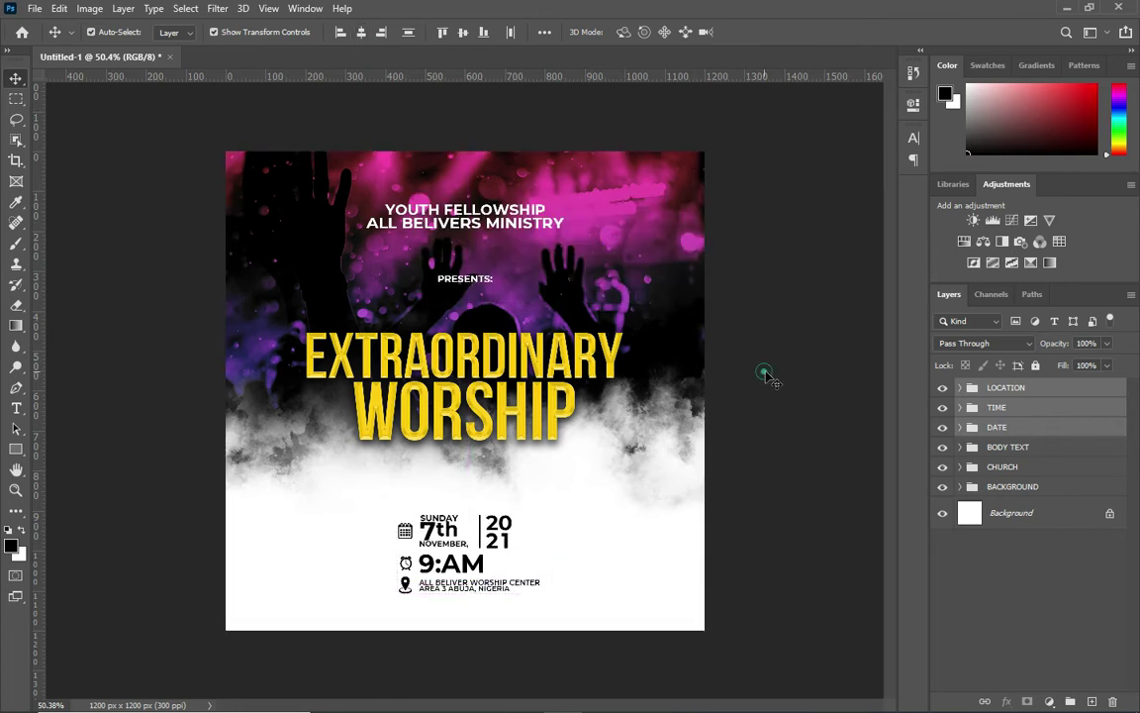
pyautogui.click(1006, 387)
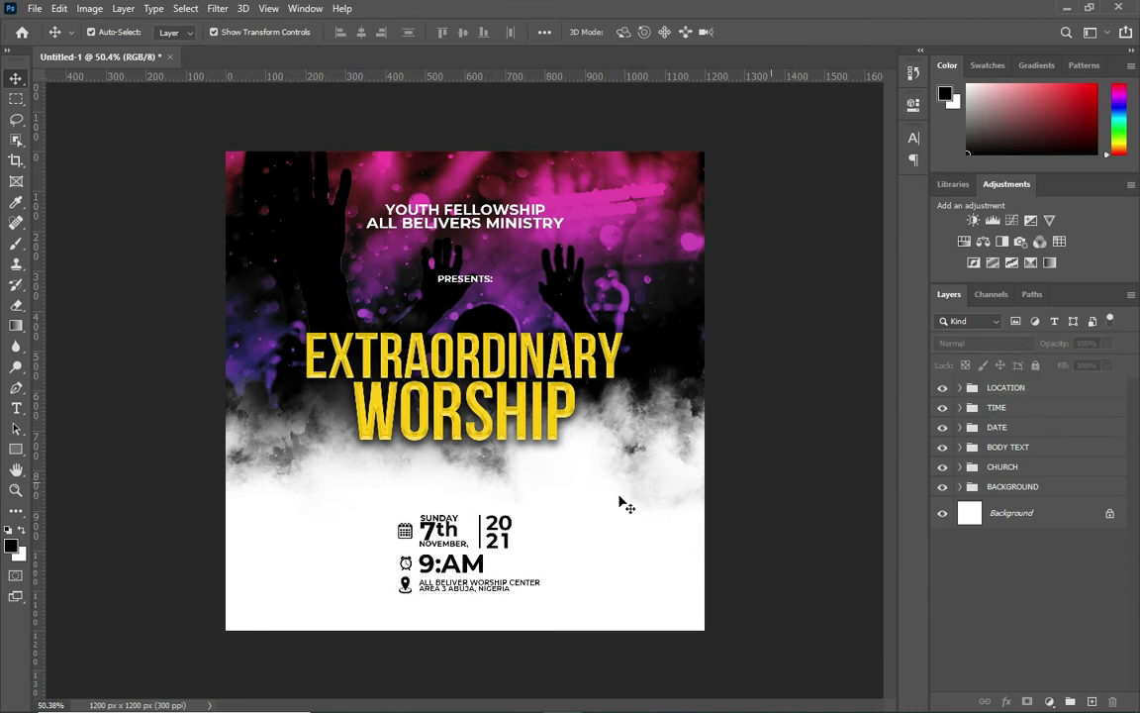
# Step: Draw a 317 px circle at the flyer's lower left, fill it #67005c, and nudge it into place
pyautogui.click(15, 451)
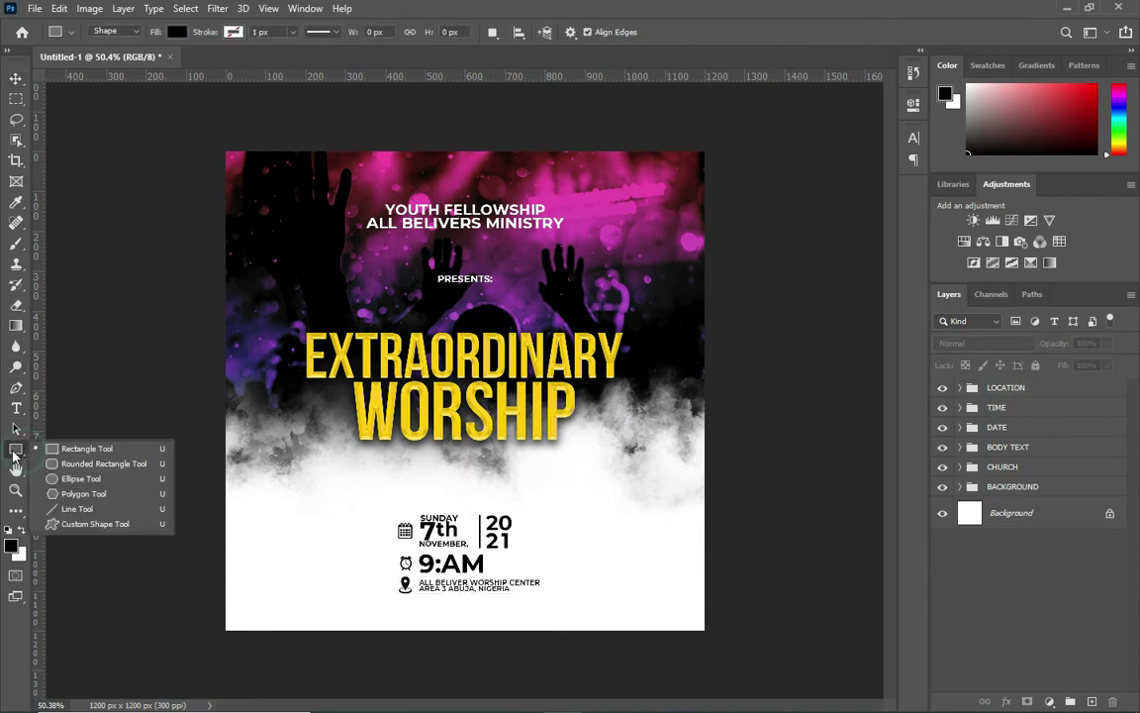
pyautogui.click(77, 479)
pyautogui.moveTo(250, 492); pyautogui.dragTo(376, 692)
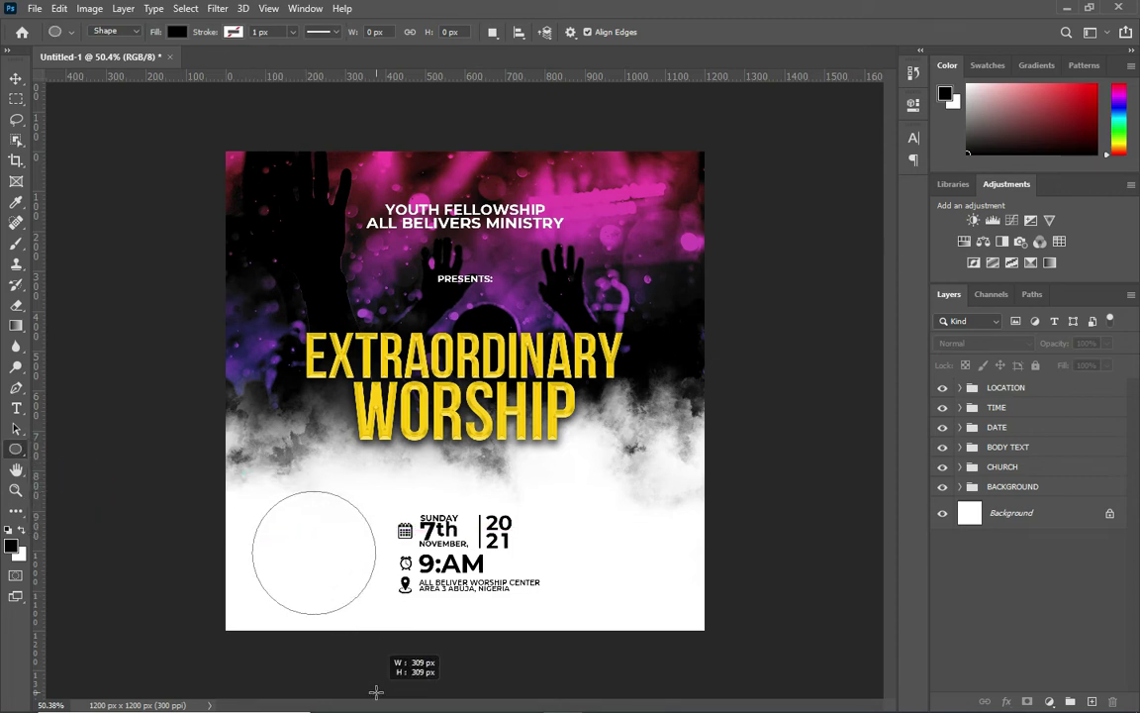
pyautogui.moveTo(376, 692); pyautogui.dragTo(380, 696)
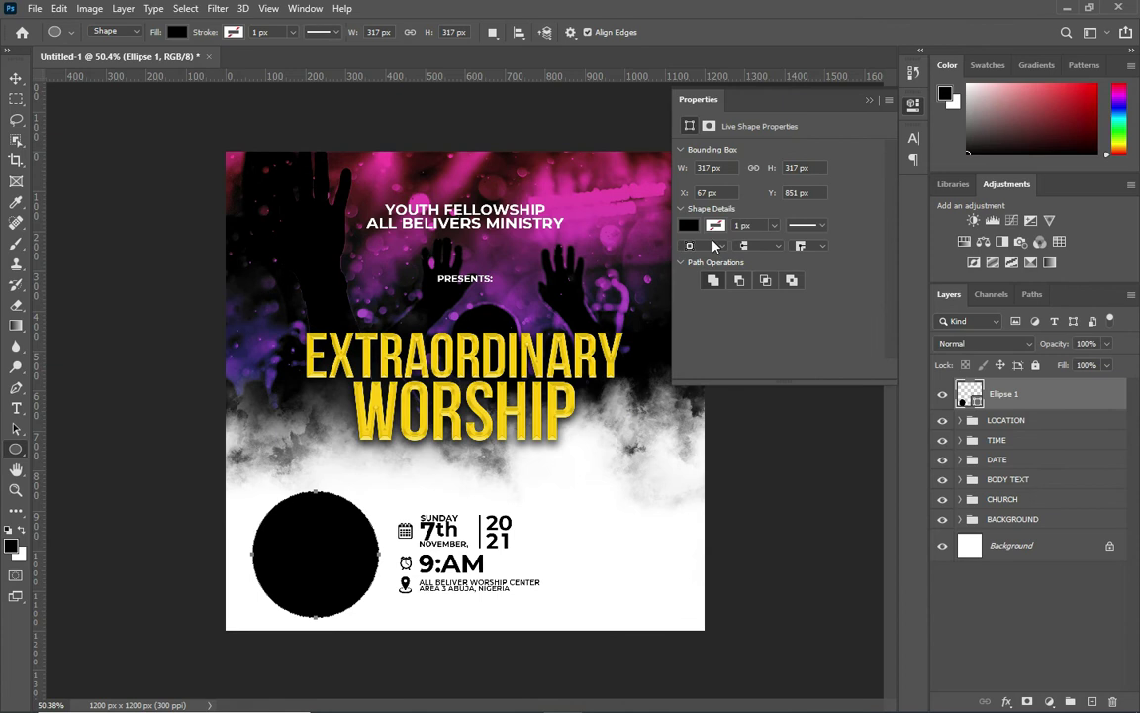
pyautogui.click(714, 226)
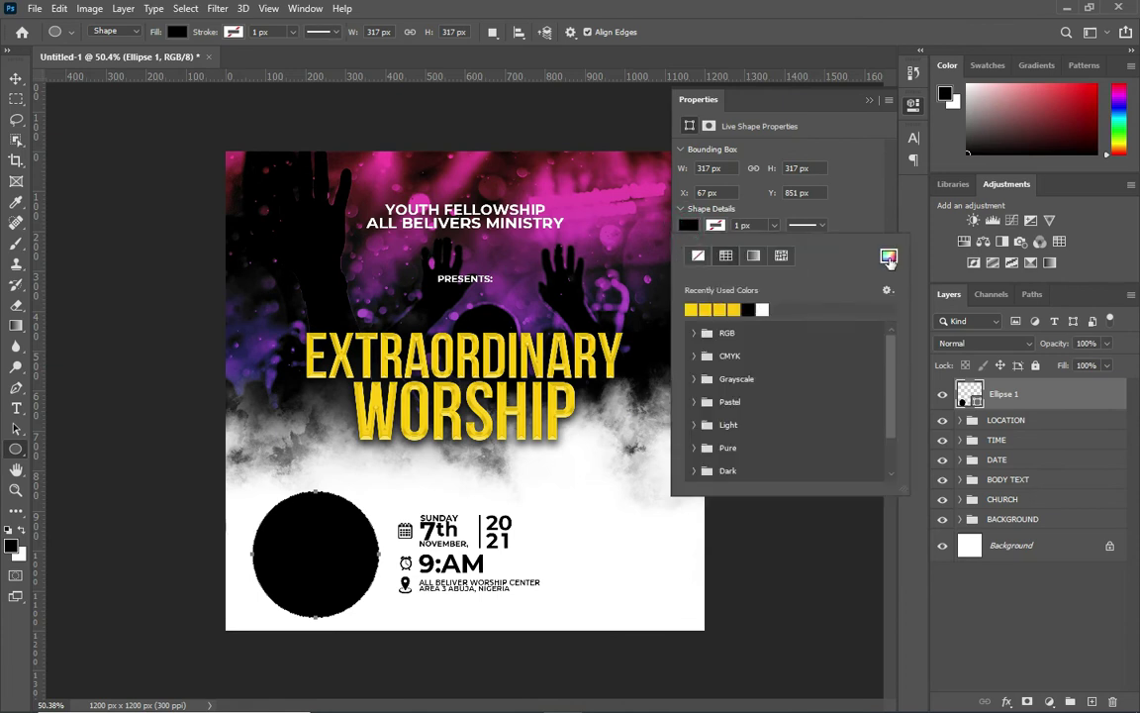
pyautogui.click(888, 257)
pyautogui.moveTo(606, 114); pyautogui.dragTo(911, 145)
pyautogui.click(787, 295)
pyautogui.moveTo(771, 249); pyautogui.dragTo(875, 304)
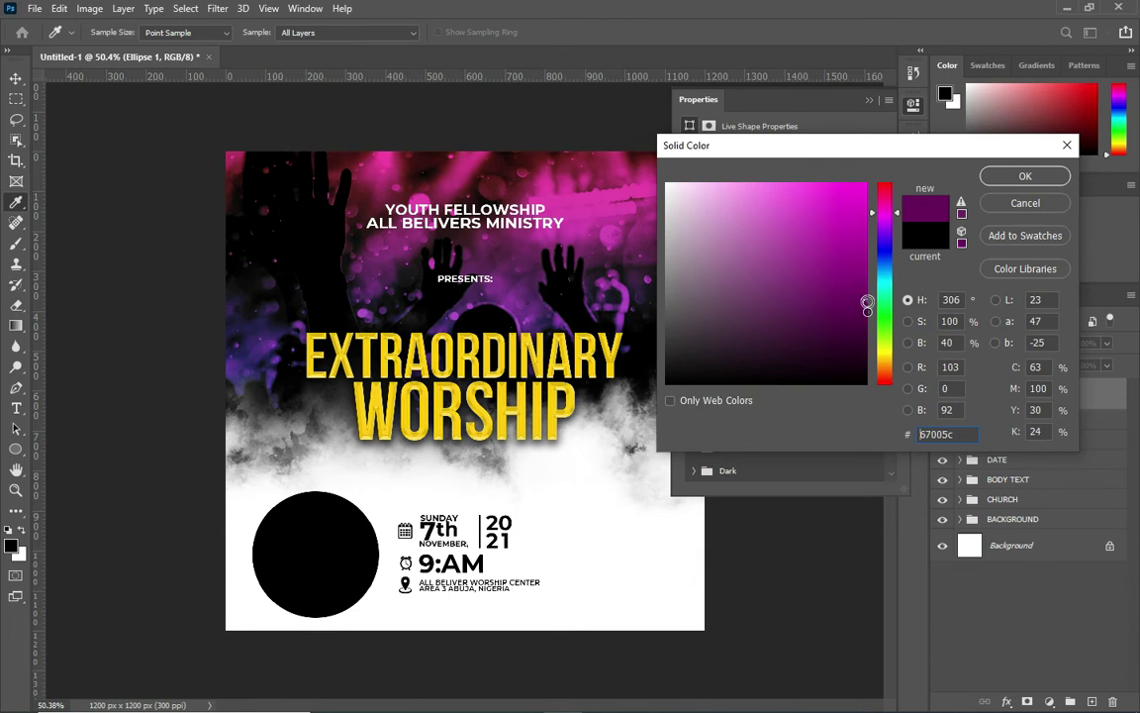
pyautogui.click(1025, 176)
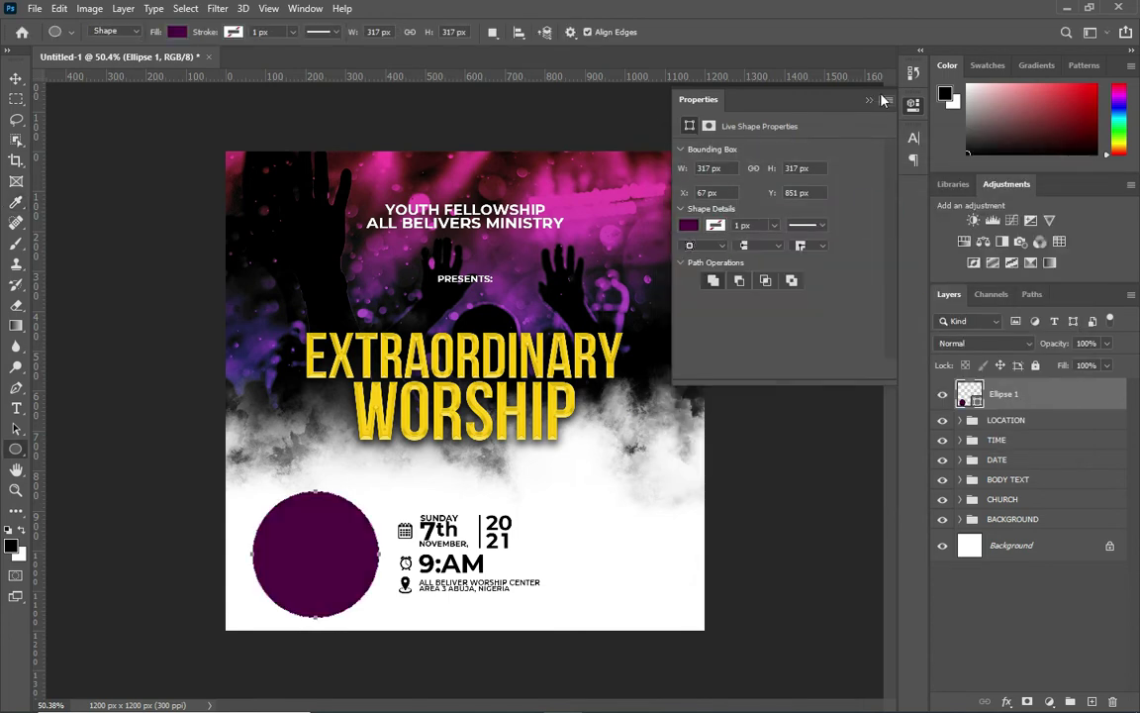
pyautogui.click(15, 78)
pyautogui.moveTo(297, 546)
pyautogui.mouseDown()
pyautogui.moveTo(274, 532)
pyautogui.moveTo(284, 532)
pyautogui.mouseUp()
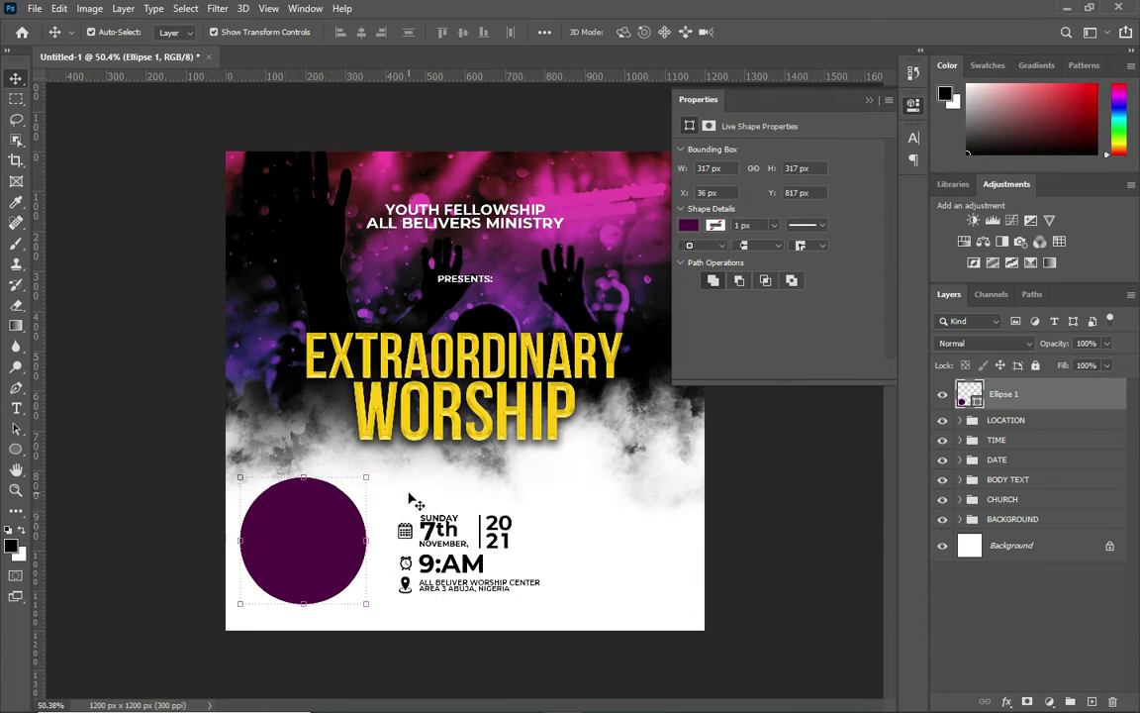
# Step: Duplicate the circle, scale the copy to 93%, and fill it magenta #9f018f
pyautogui.hotkey('ctrl', 'j')
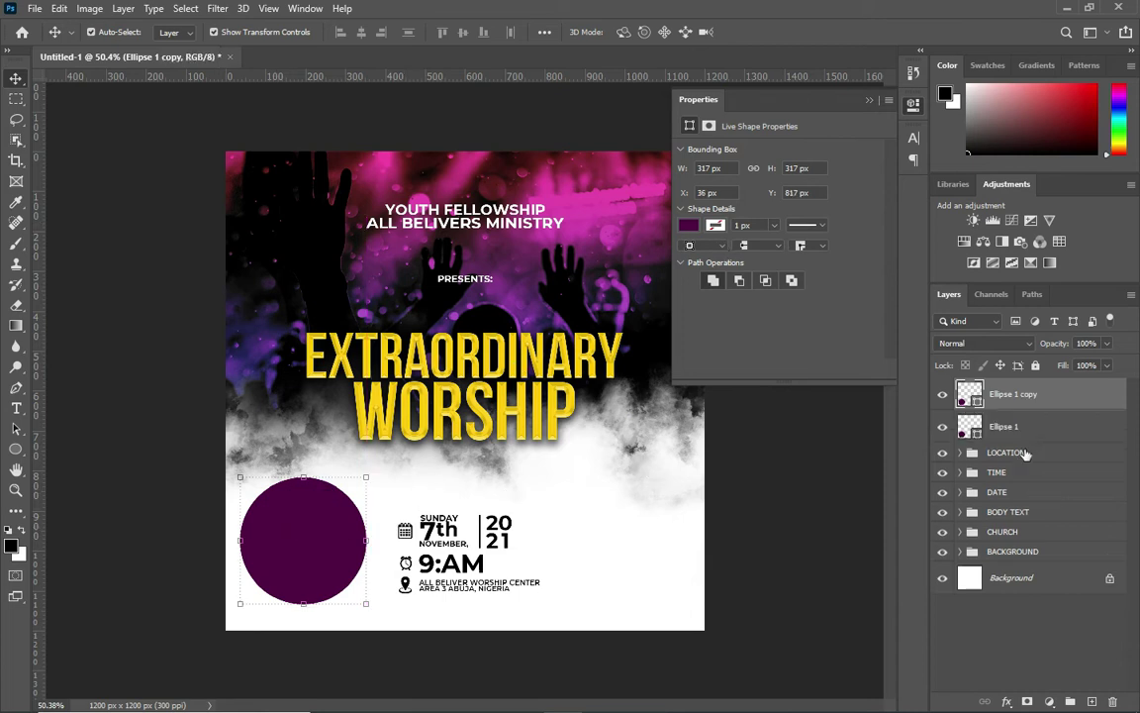
pyautogui.hotkey('ctrl', 't')
pyautogui.moveTo(366, 478); pyautogui.dragTo(361, 481)
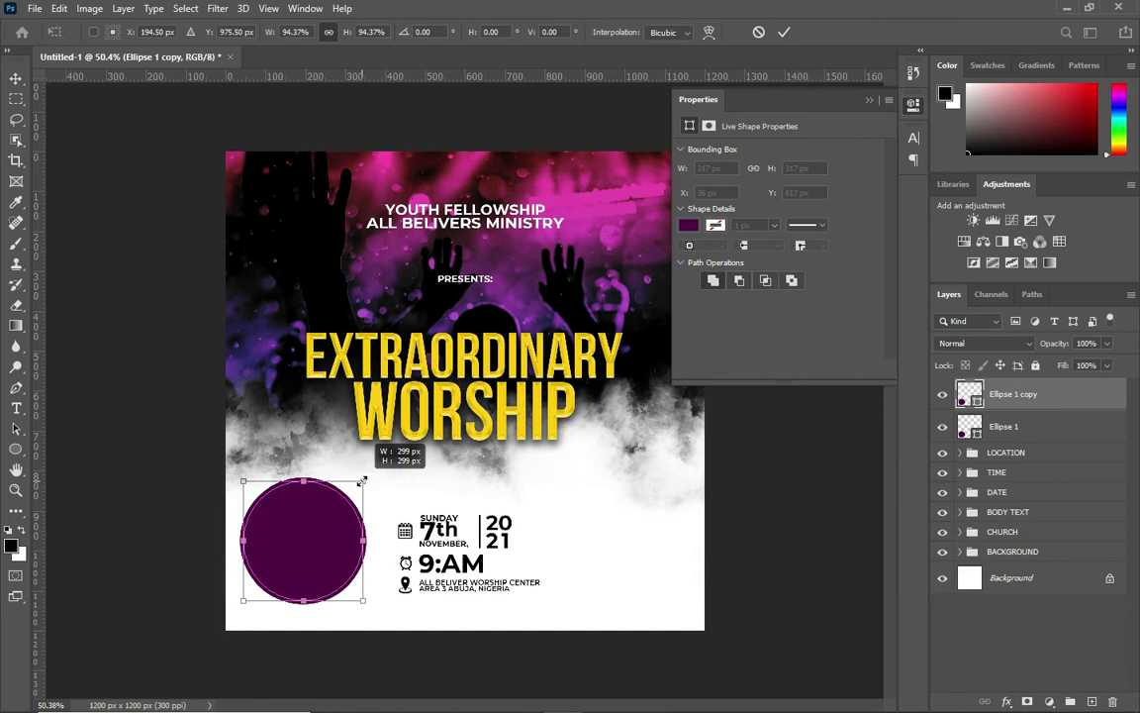
pyautogui.click(693, 224)
pyautogui.click(784, 31)
pyautogui.click(690, 225)
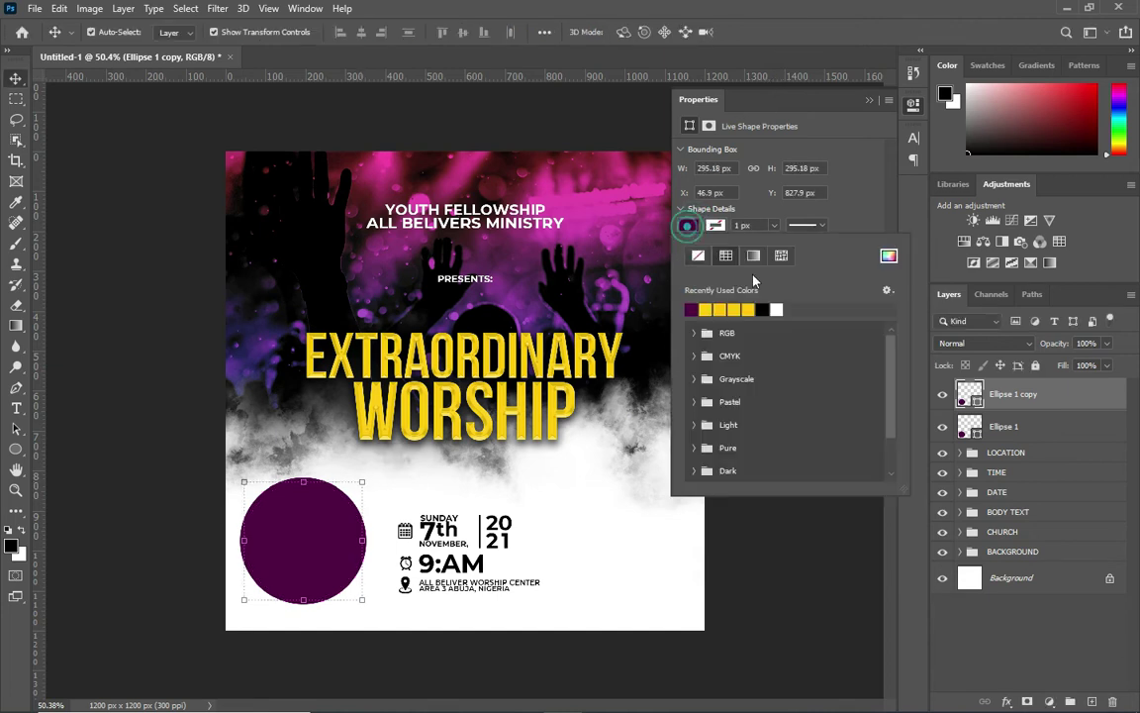
pyautogui.click(888, 260)
pyautogui.moveTo(870, 246); pyautogui.dragTo(865, 258)
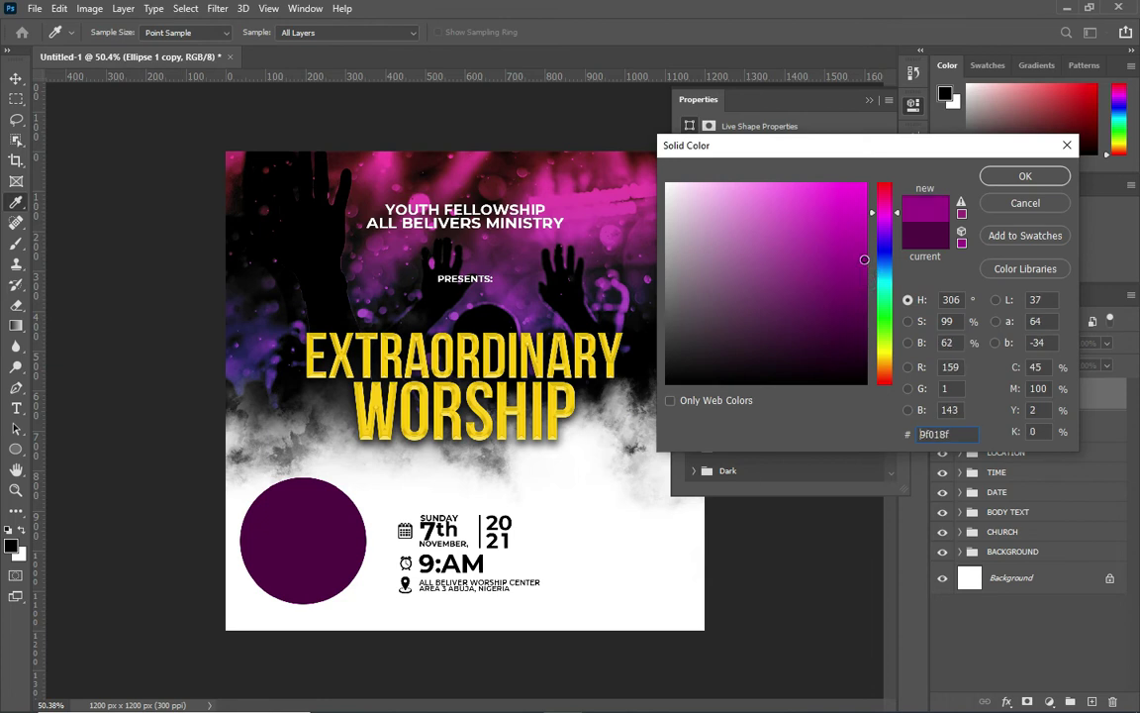
pyautogui.click(1025, 177)
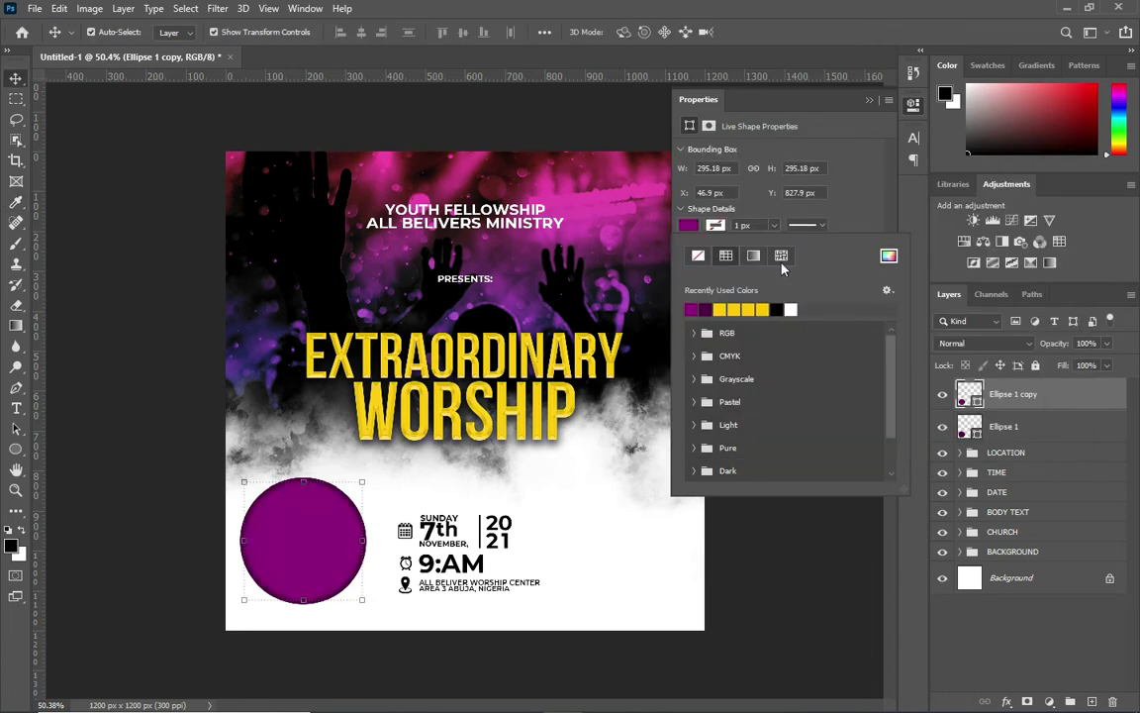
pyautogui.click(731, 556)
pyautogui.click(869, 100)
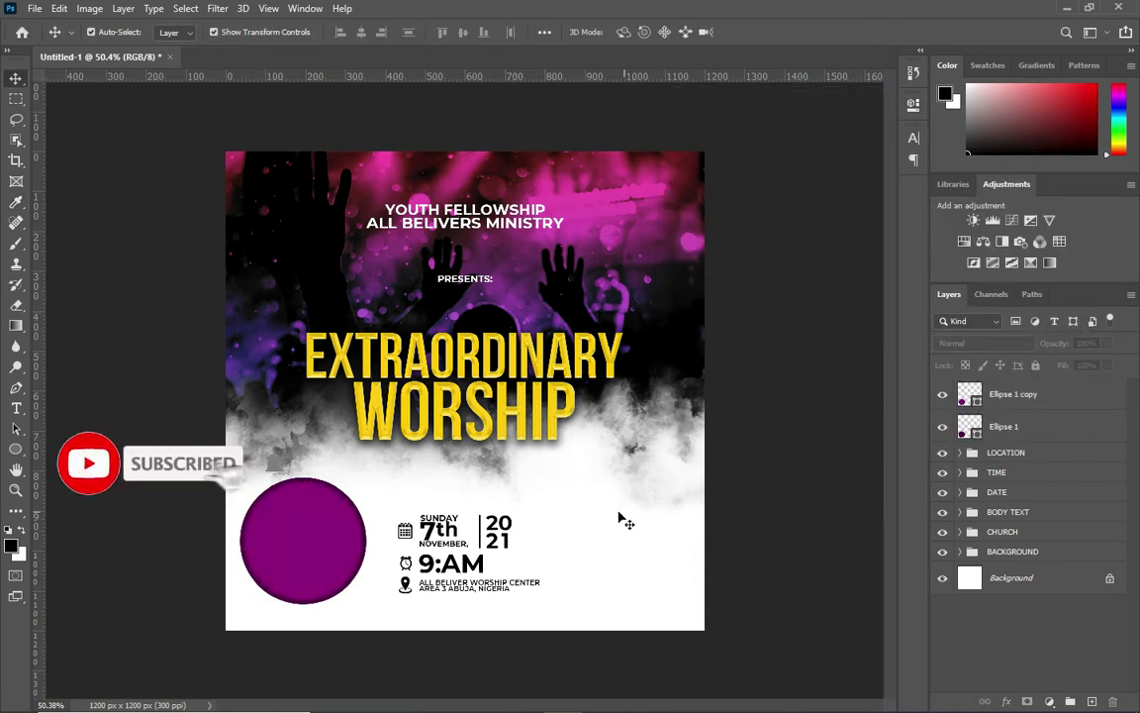
pyautogui.click(1020, 423)
pyautogui.click(1015, 394)
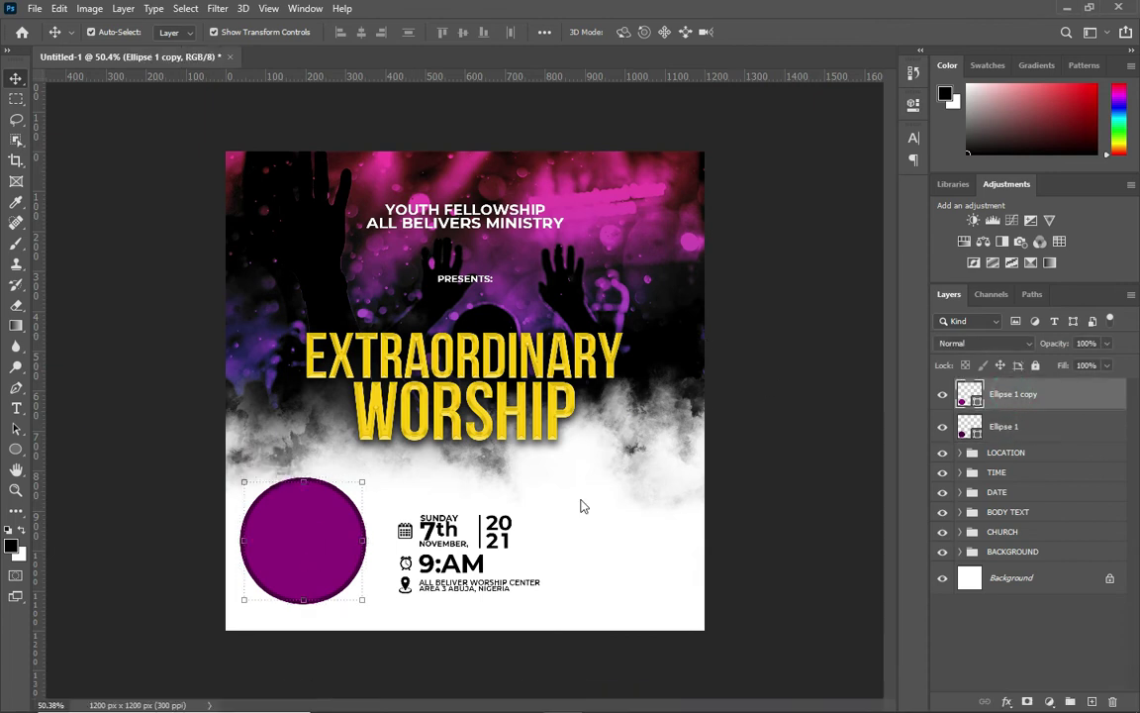
# Step: Place the first host's photo slightly enlarged over the purple circle, then drag in the second host's photo
pyautogui.moveTo(735, 695); pyautogui.dragTo(583, 503)
pyautogui.moveTo(561, 422); pyautogui.dragTo(416, 505)
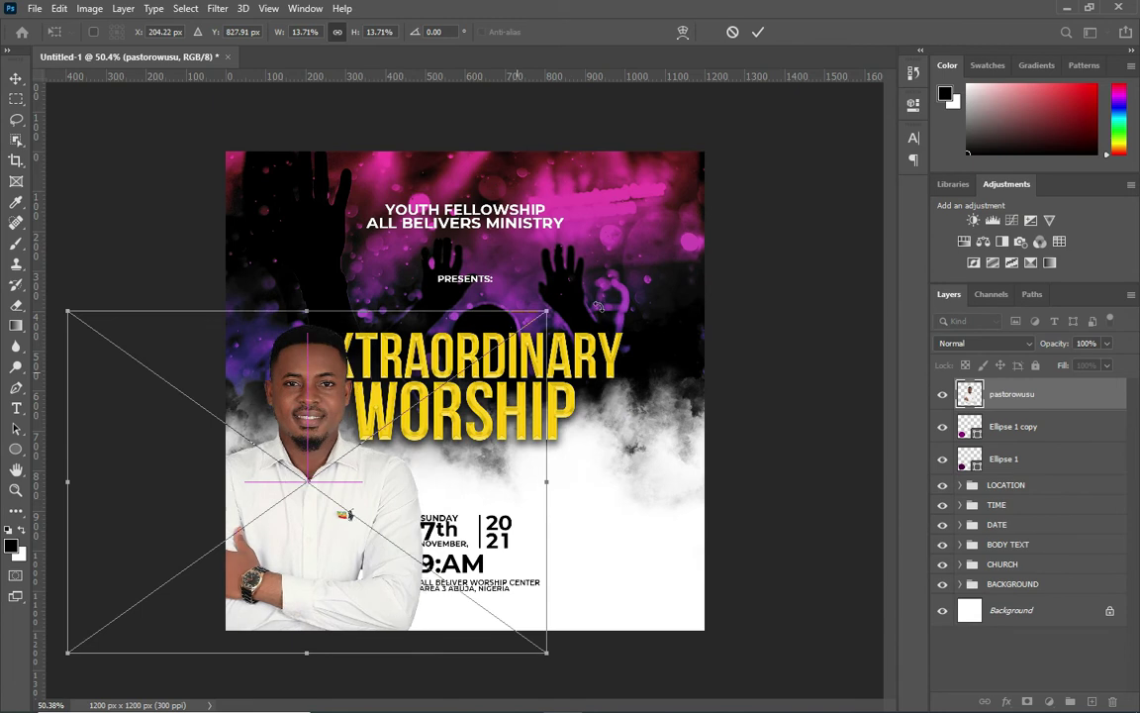
pyautogui.moveTo(551, 301); pyautogui.dragTo(594, 293)
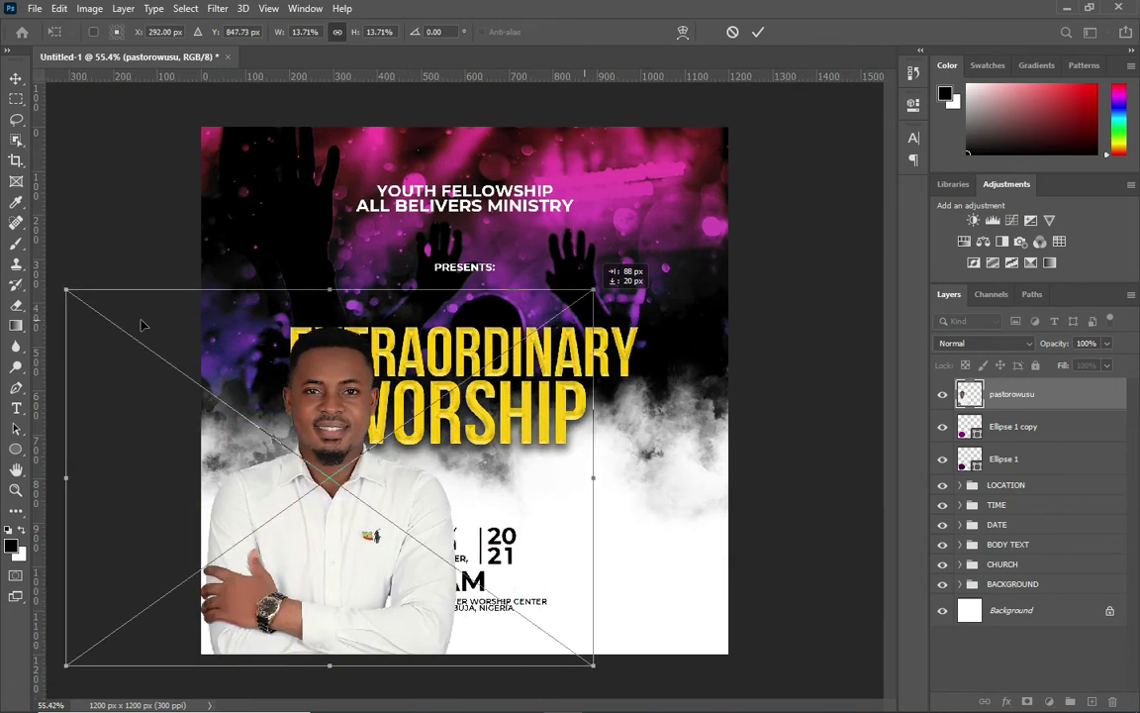
pyautogui.moveTo(65, 287); pyautogui.dragTo(396, 500)
pyautogui.moveTo(456, 574); pyautogui.dragTo(318, 546)
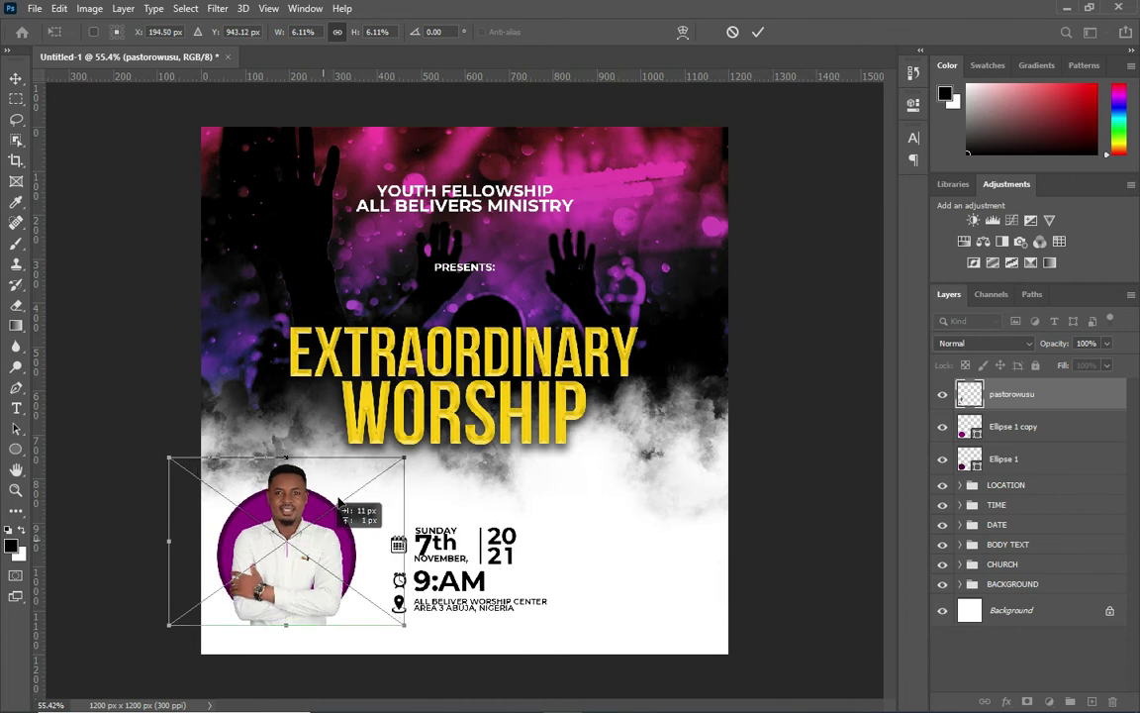
pyautogui.moveTo(319, 547)
pyautogui.mouseDown()
pyautogui.moveTo(331, 524)
pyautogui.moveTo(322, 523)
pyautogui.mouseUp()
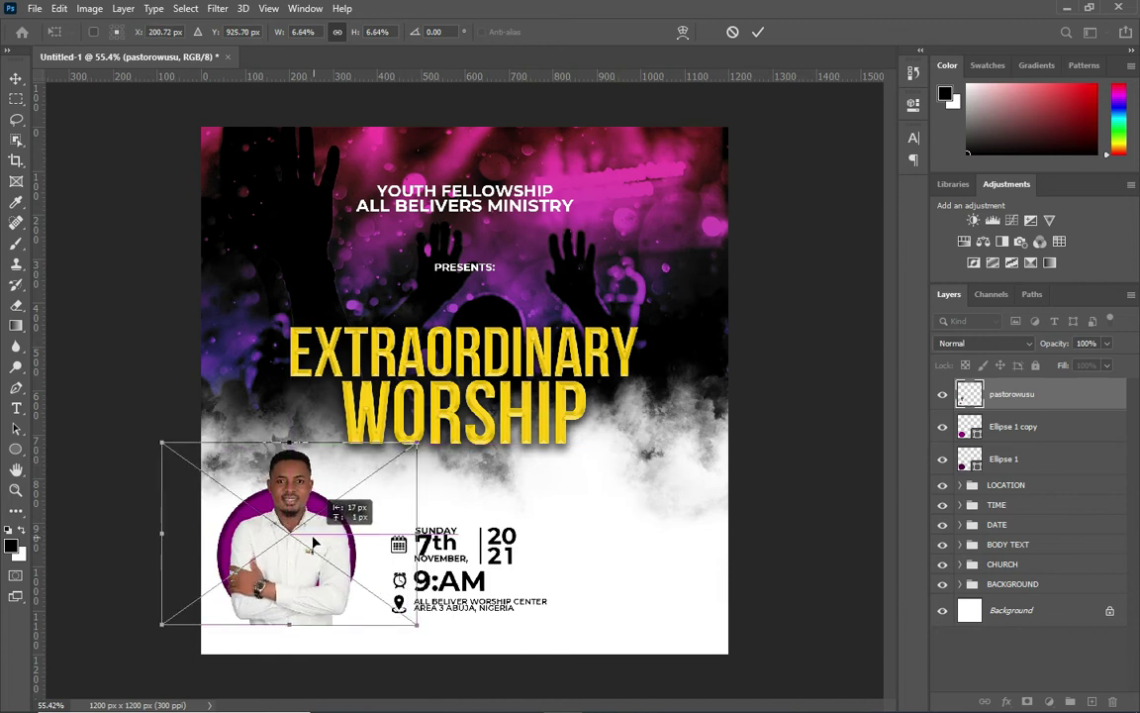
pyautogui.click(757, 31)
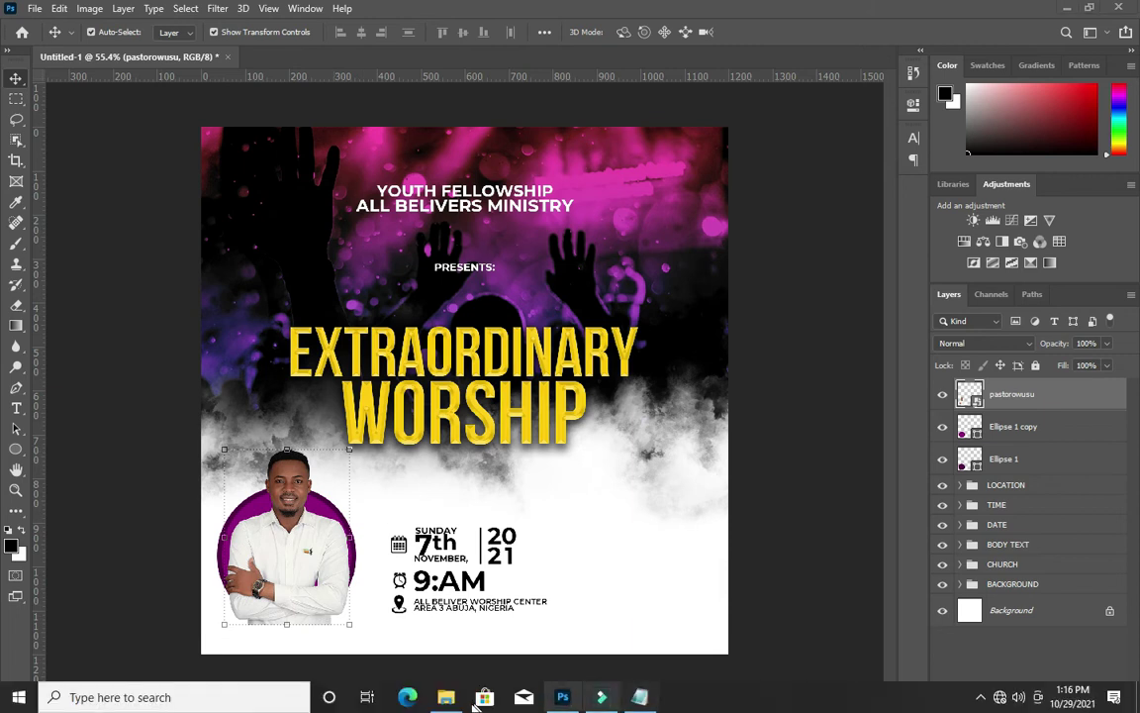
pyautogui.moveTo(348, 709); pyautogui.dragTo(563, 286)
# Step: Rasterize the second host's photo and mask out its grey background using Quick Selection
pyautogui.press('Return')
pyautogui.rightClick(1019, 394)
pyautogui.click(851, 320)
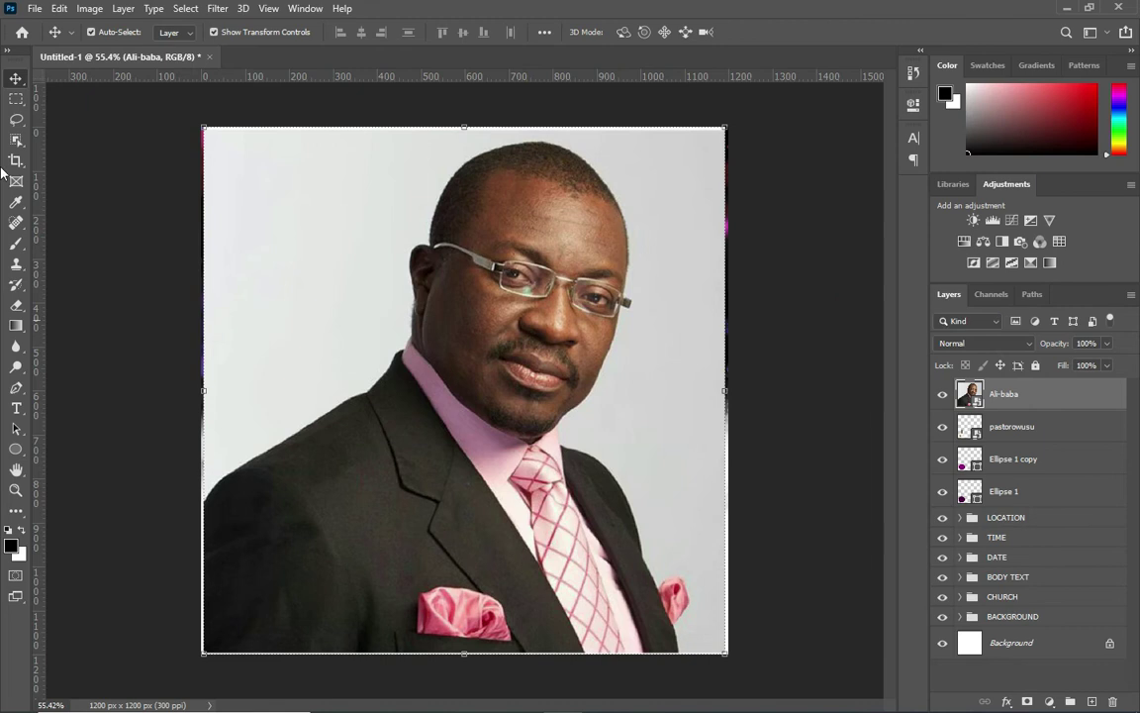
pyautogui.click(16, 139)
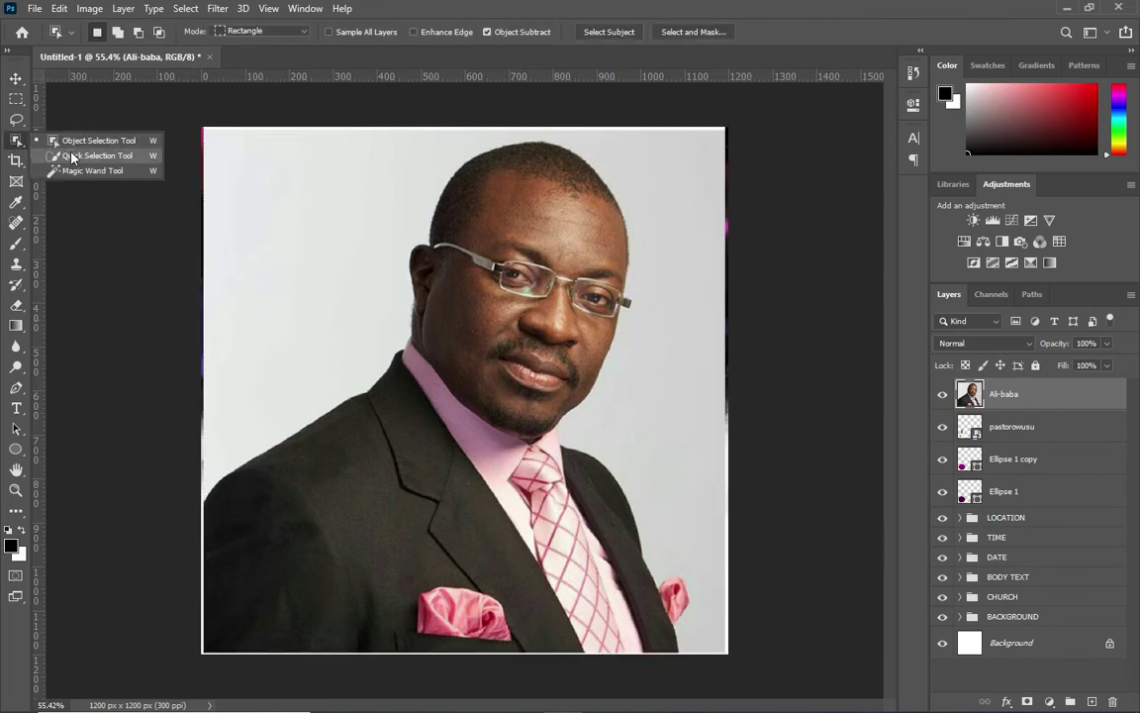
pyautogui.click(64, 149)
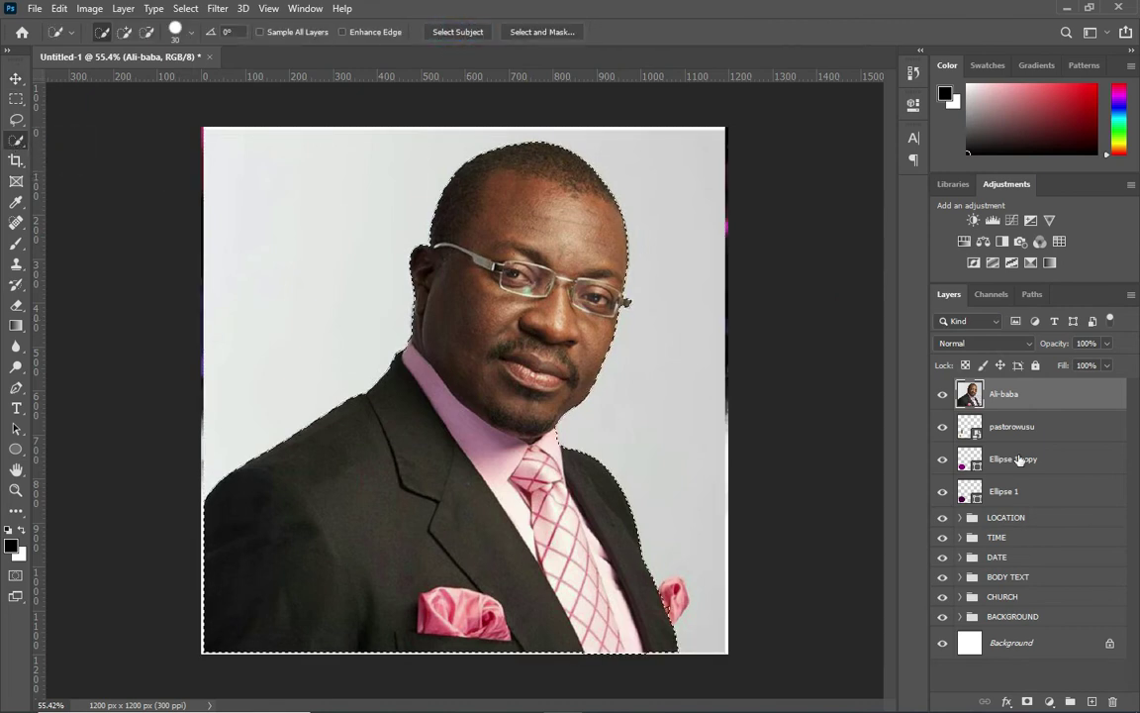
pyautogui.click(1027, 702)
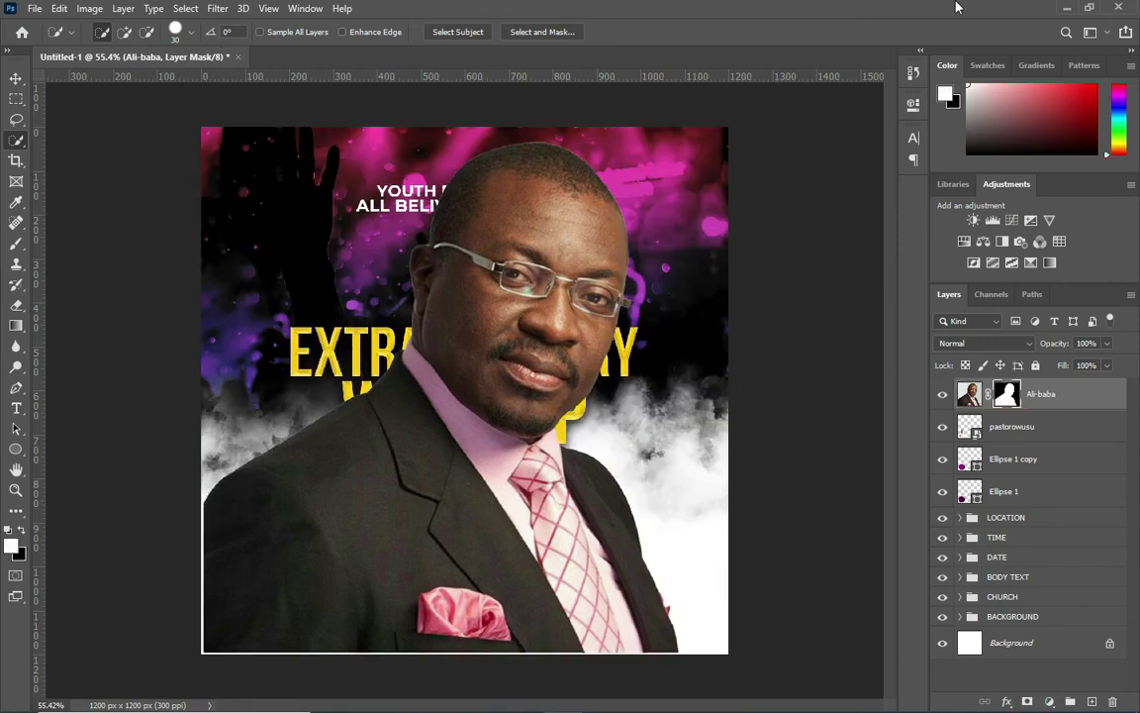
pyautogui.click(16, 78)
# Step: Convert the cut-out to a smart object, shrink it to a third, mirror it and move it bottom right
pyautogui.rightClick(1048, 398)
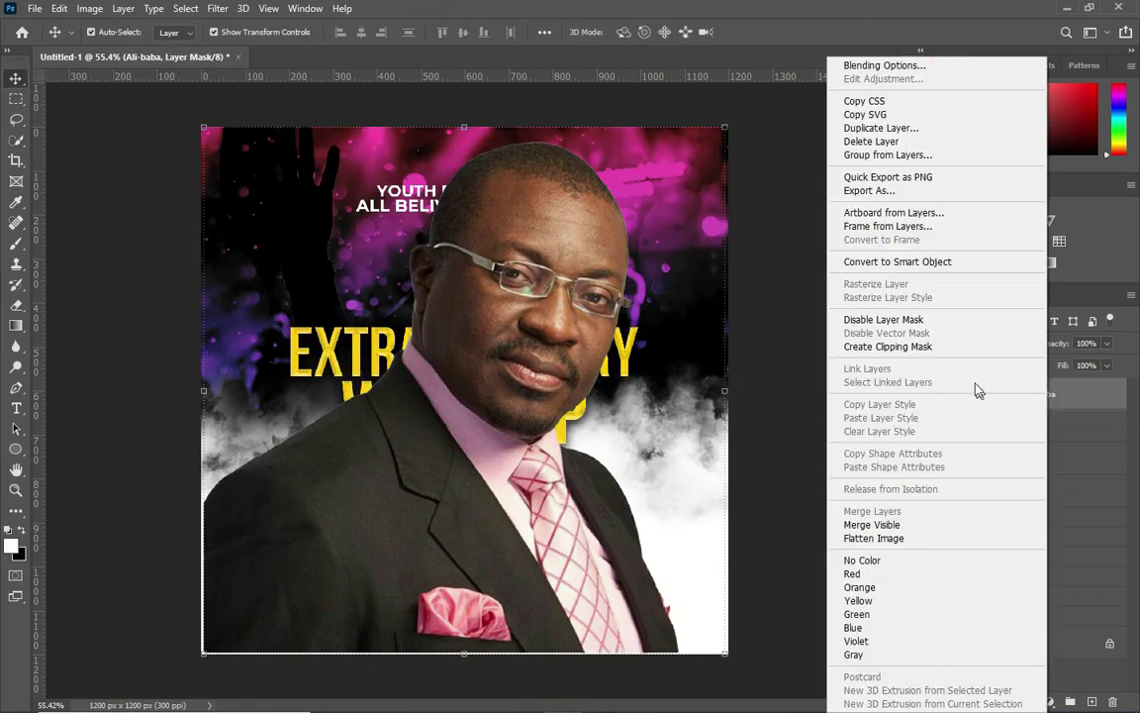
pyautogui.click(895, 258)
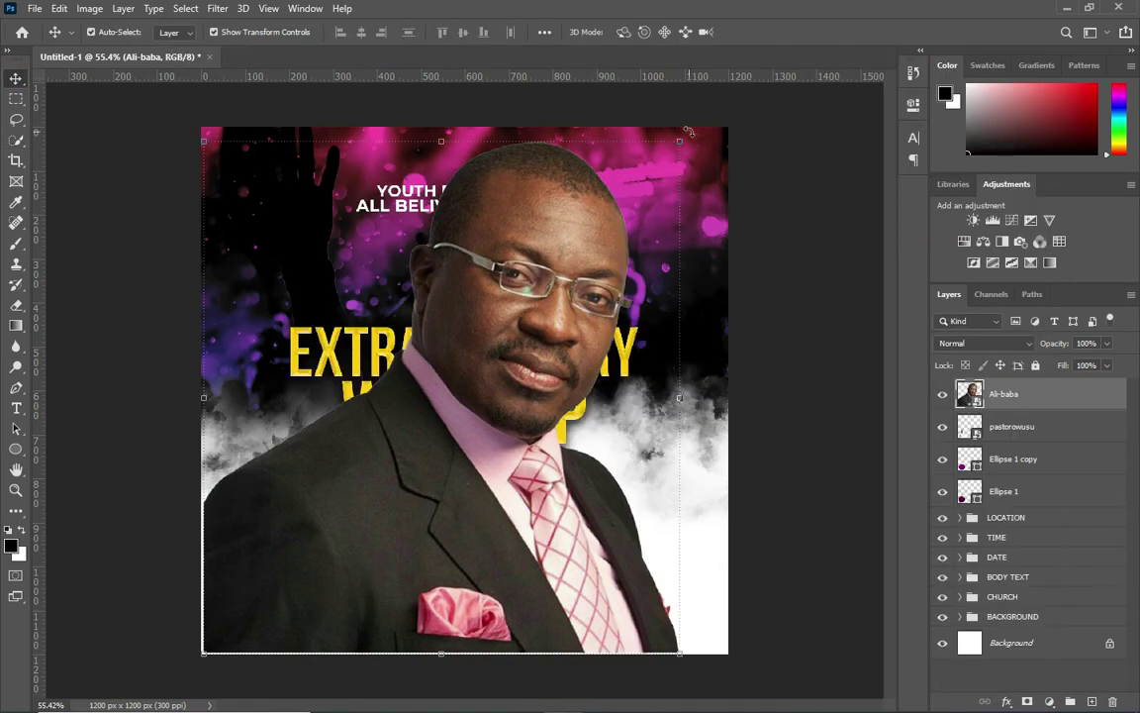
pyautogui.moveTo(679, 138); pyautogui.dragTo(349, 487)
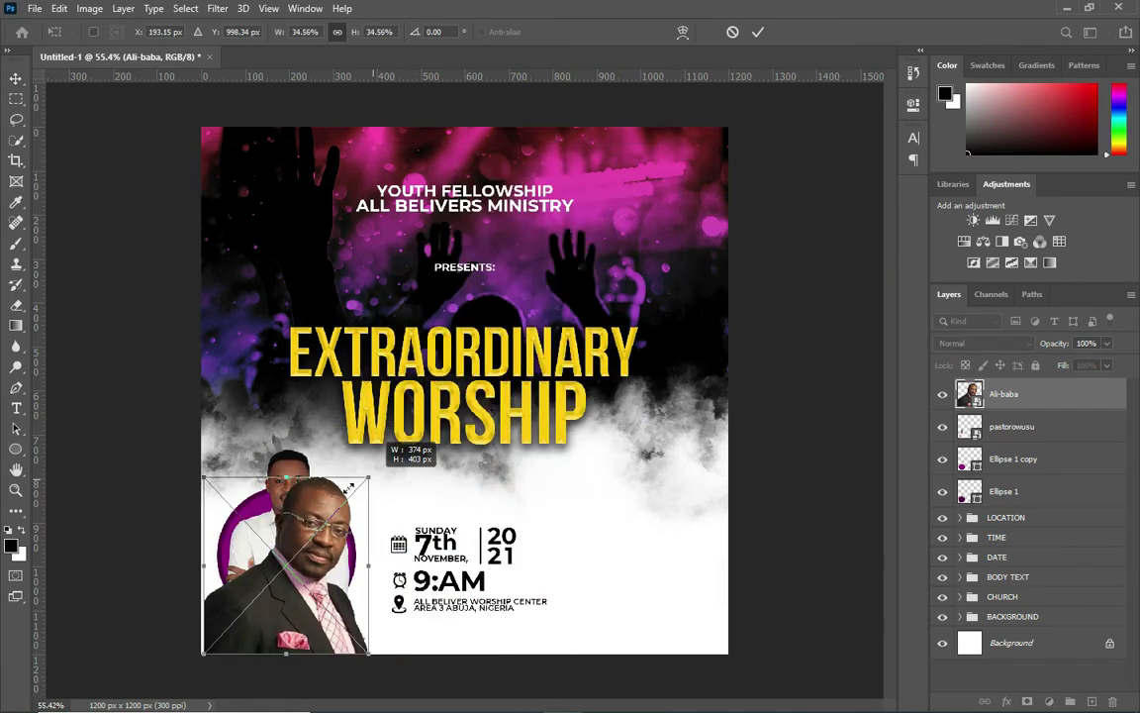
pyautogui.moveTo(282, 520); pyautogui.dragTo(664, 539)
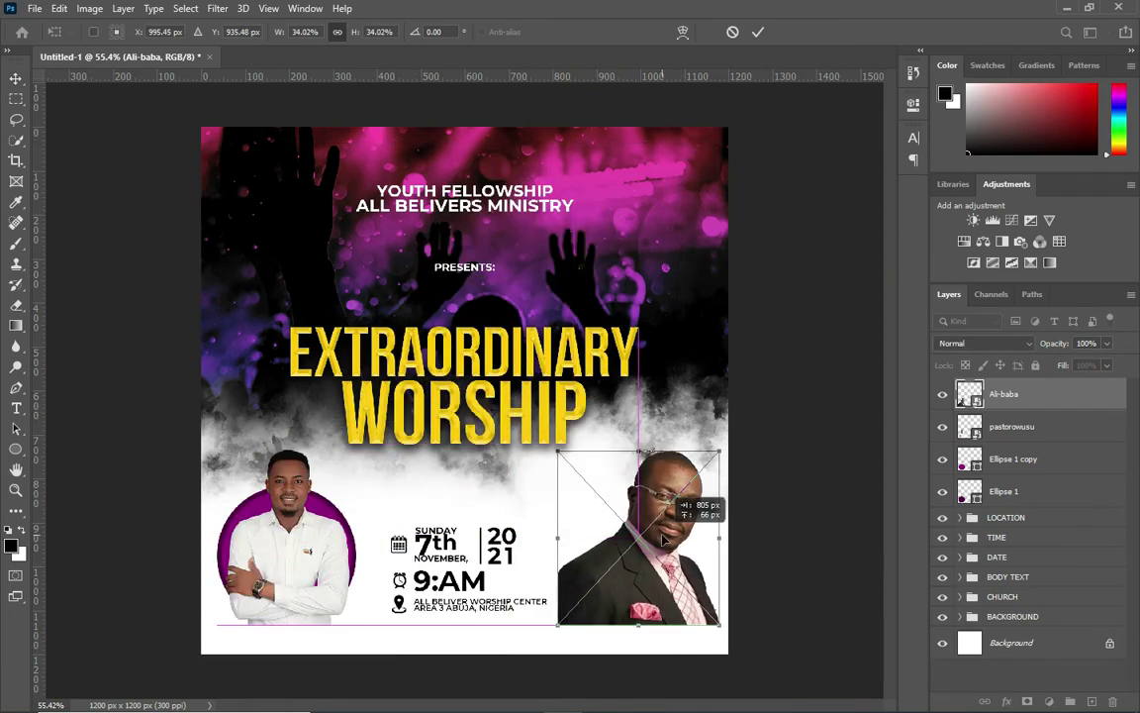
pyautogui.rightClick(574, 450)
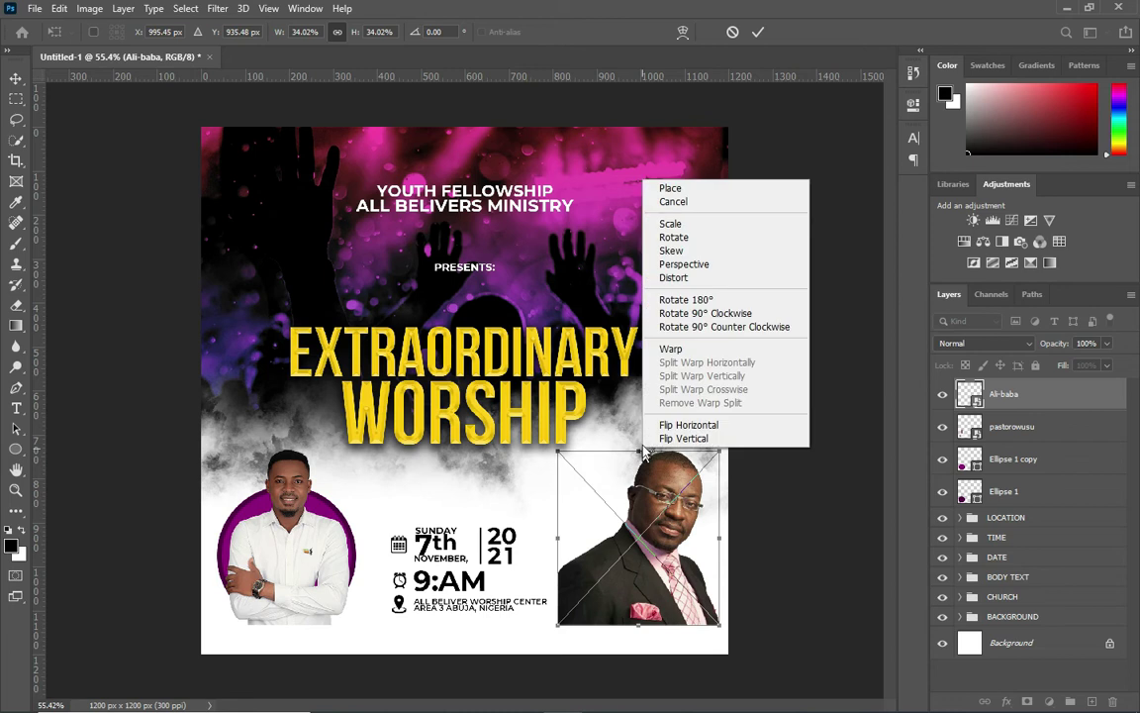
pyautogui.click(594, 423)
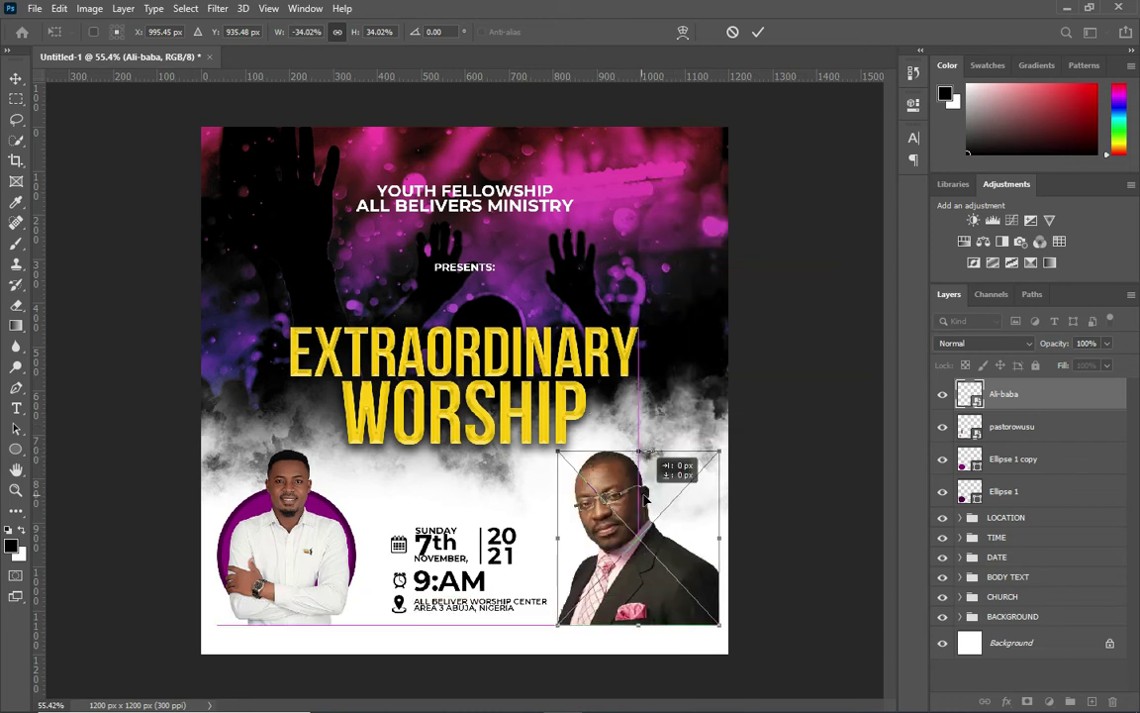
pyautogui.press('Return')
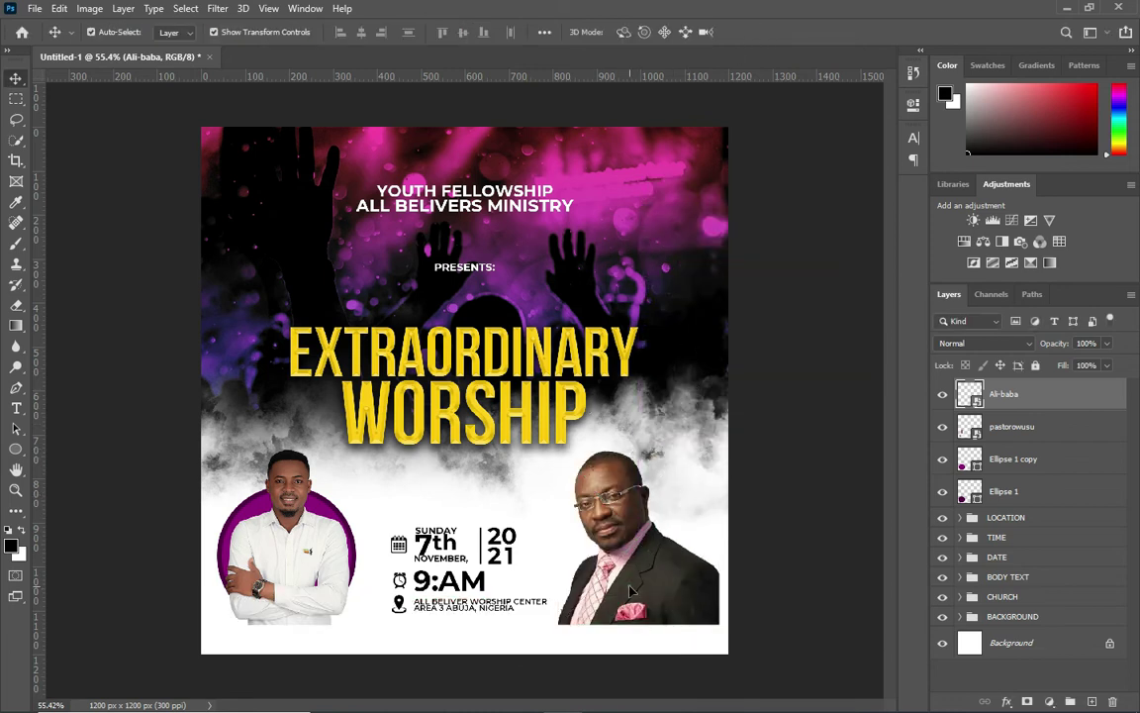
# Step: Duplicate both Ellipse 1 circle layers and stack the copies above the first host's photo
pyautogui.click(1021, 484)
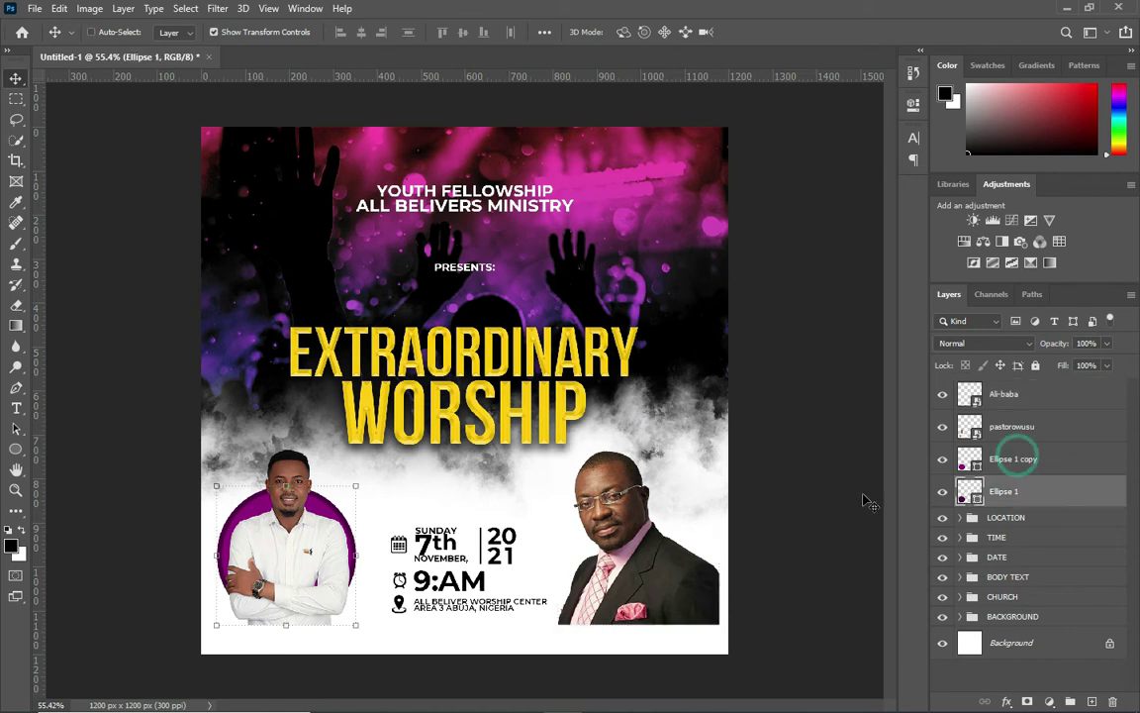
pyautogui.keyDown('shift'); pyautogui.click(1014, 458); pyautogui.keyUp('shift')
pyautogui.hotkey('ctrl', 't')
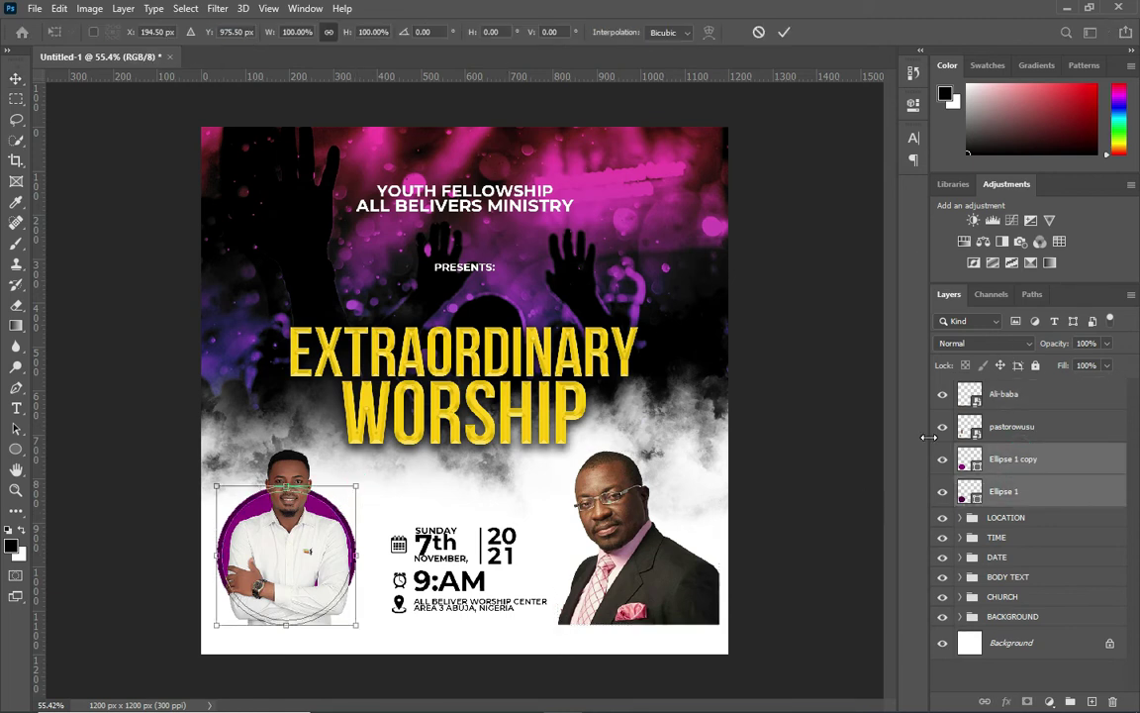
pyautogui.click(783, 32)
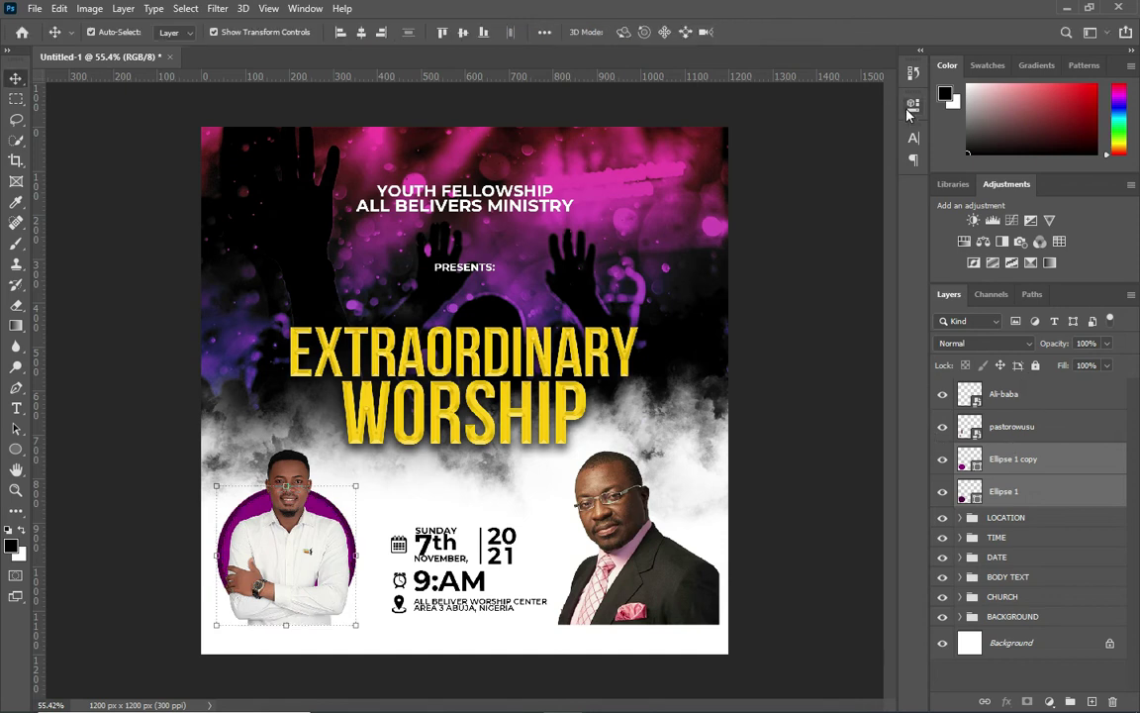
pyautogui.hotkey('ctrl', 'j')
pyautogui.moveTo(1032, 460); pyautogui.dragTo(1024, 414)
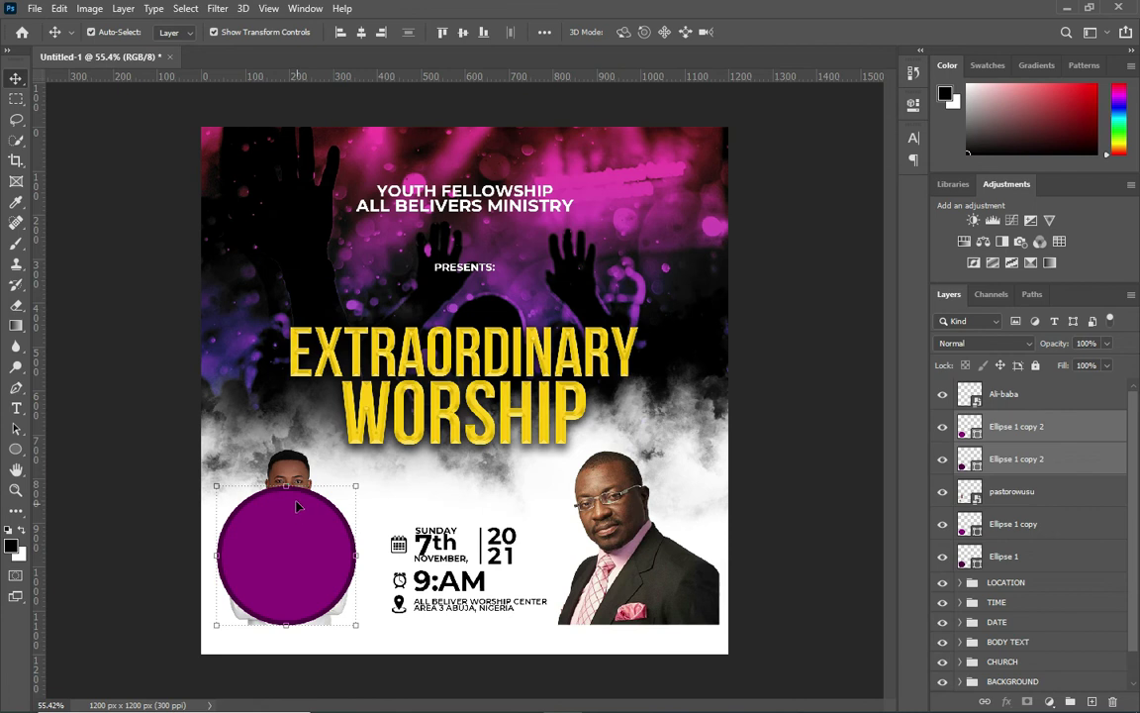
# Step: Move the copied circles behind the second host and enlarge them to fit him
pyautogui.moveTo(284, 485); pyautogui.dragTo(285, 490)
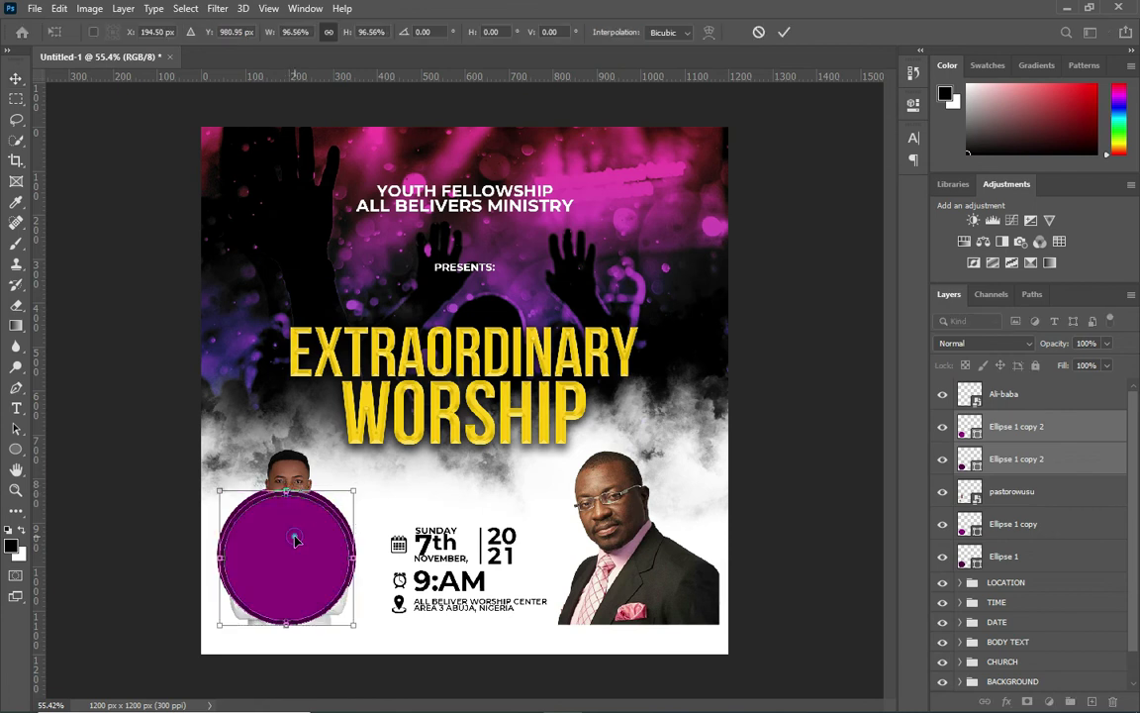
pyautogui.moveTo(295, 539); pyautogui.dragTo(655, 564)
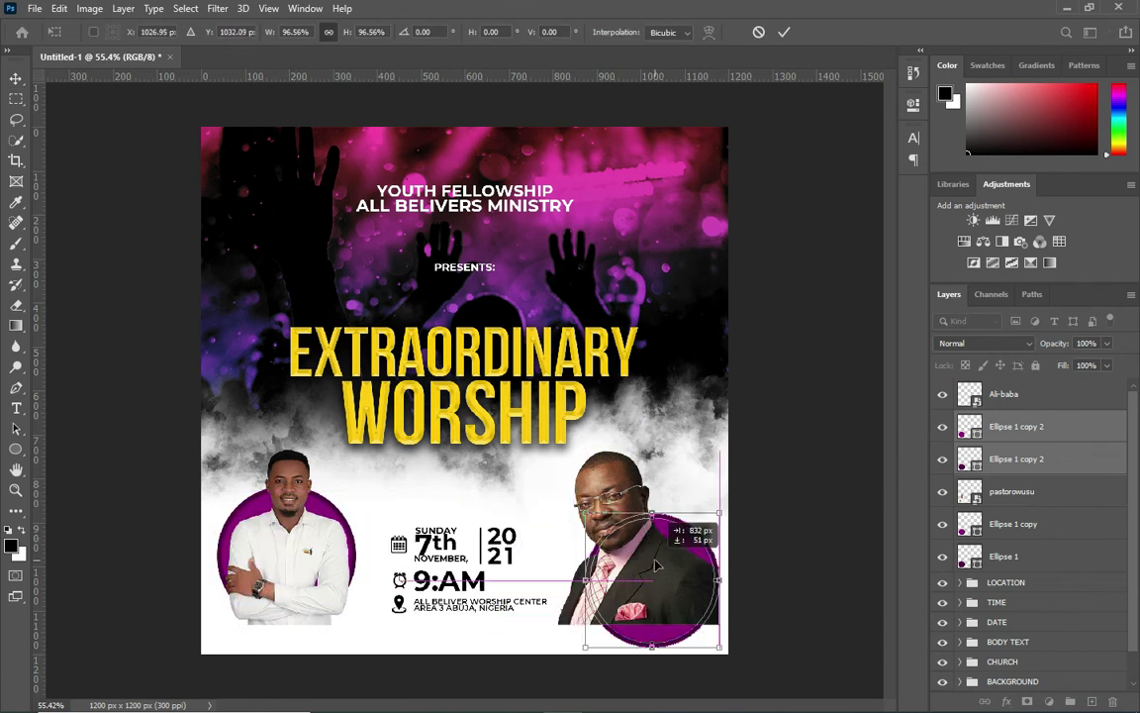
pyautogui.moveTo(584, 510); pyautogui.dragTo(555, 487)
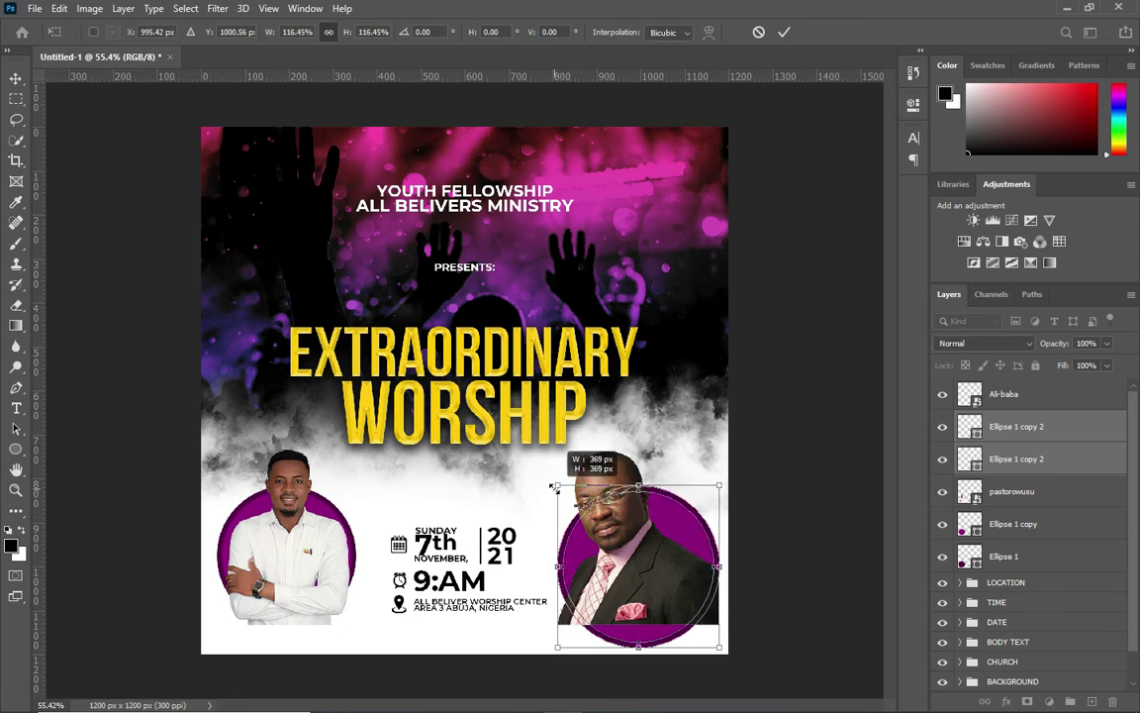
pyautogui.moveTo(655, 525); pyautogui.dragTo(658, 504)
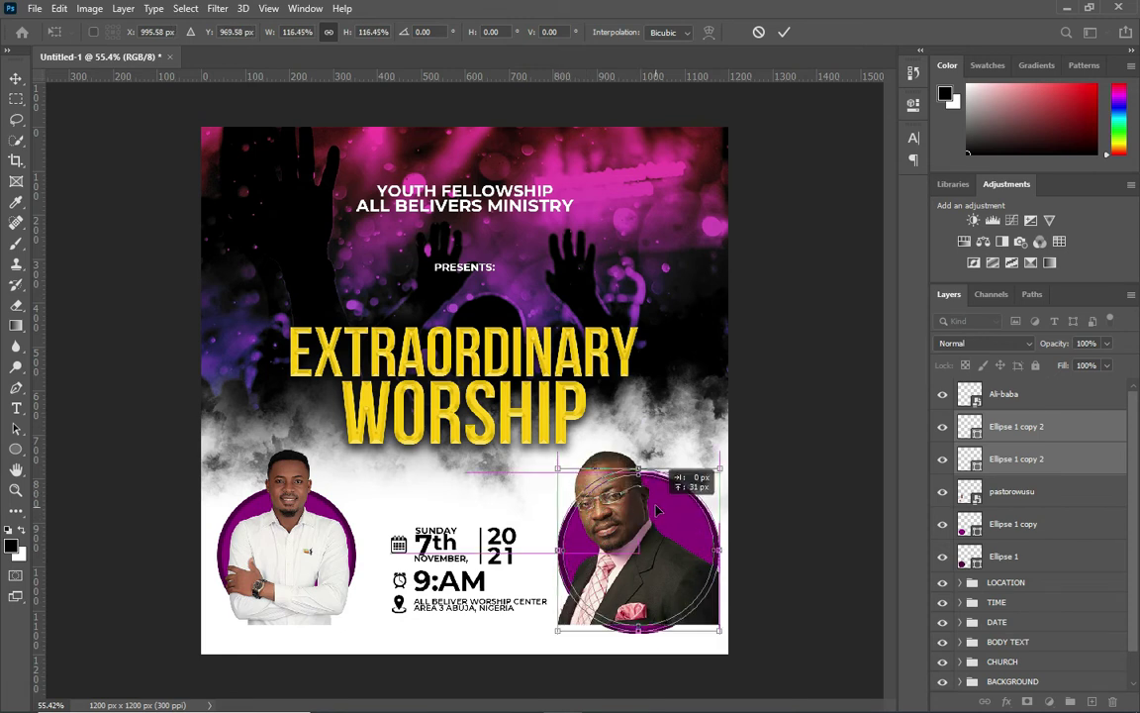
pyautogui.click(783, 32)
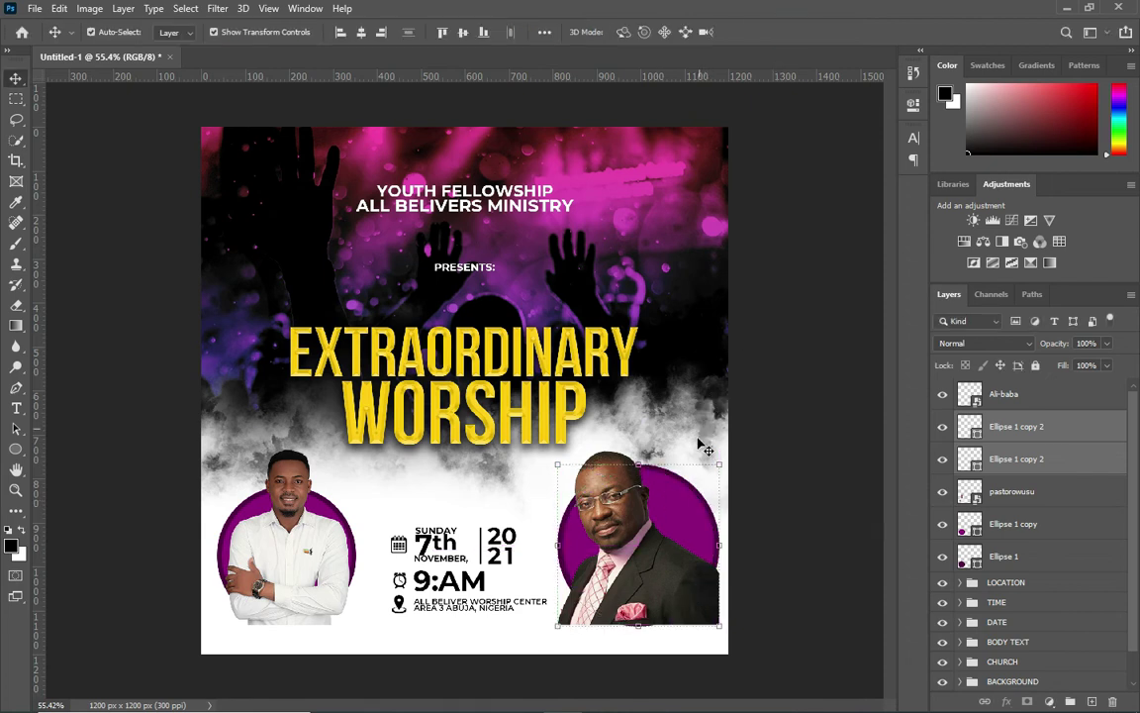
pyautogui.click(594, 499)
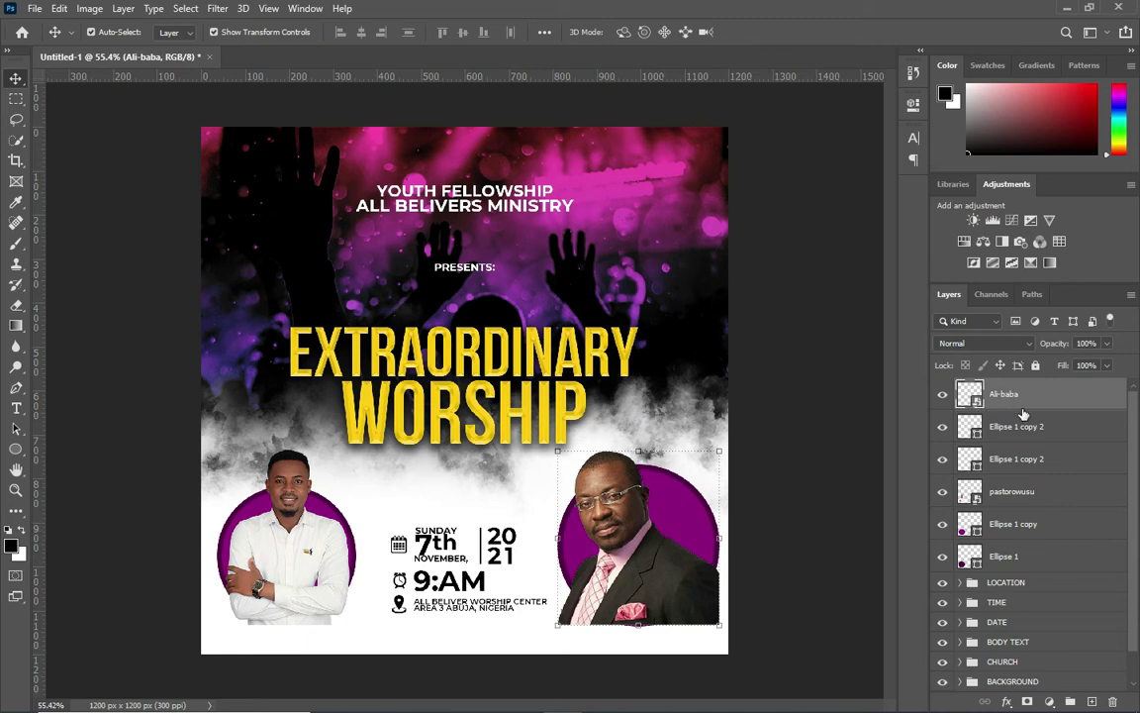
# Step: Mask the second host's photo to the circle outline, painting his head back in above its edge
pyautogui.click(980, 433)
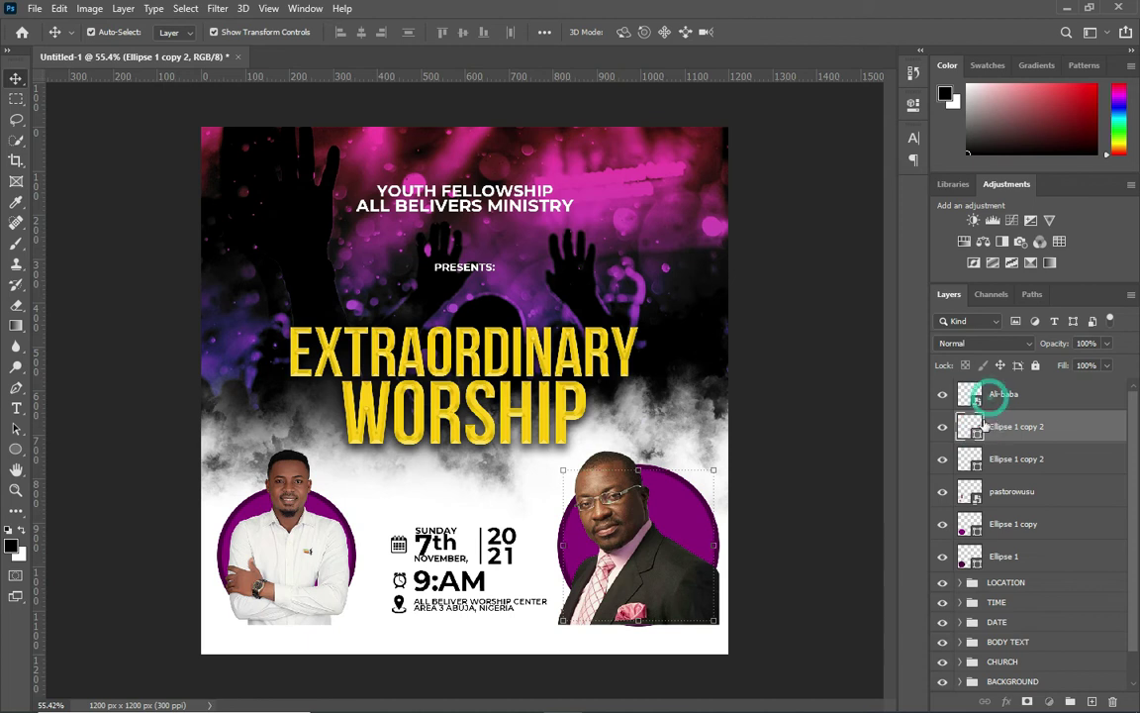
pyautogui.click(991, 395)
pyautogui.keyDown('ctrl'); pyautogui.click(977, 433); pyautogui.keyUp('ctrl')
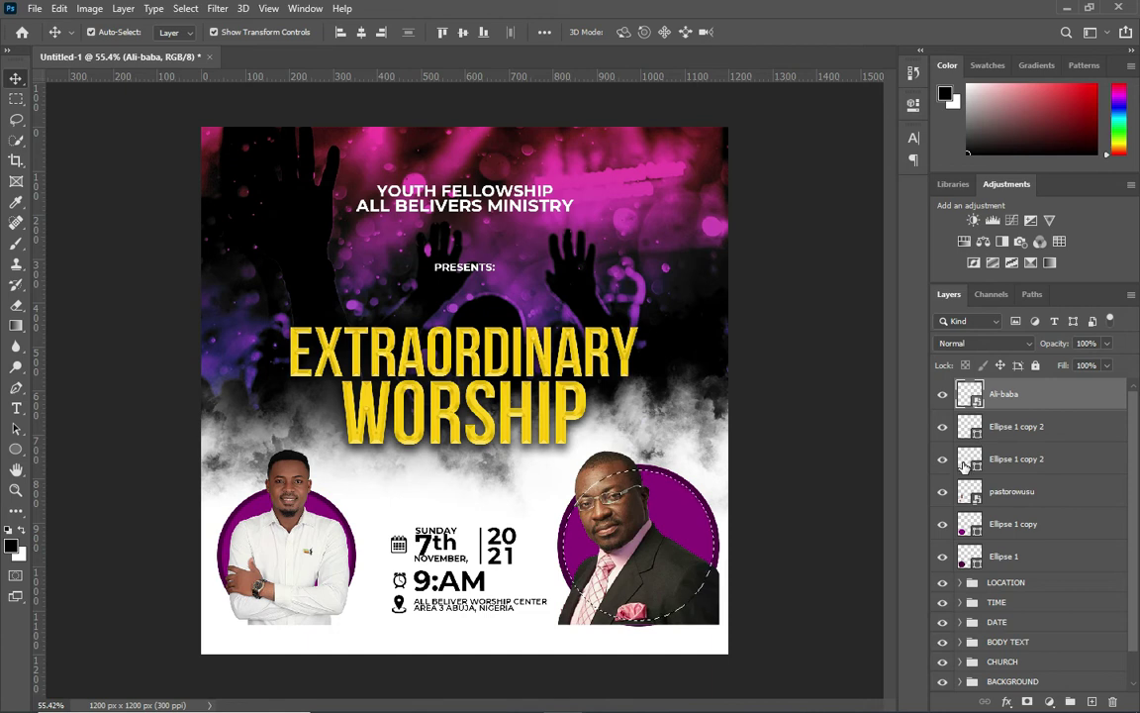
pyautogui.click(1027, 702)
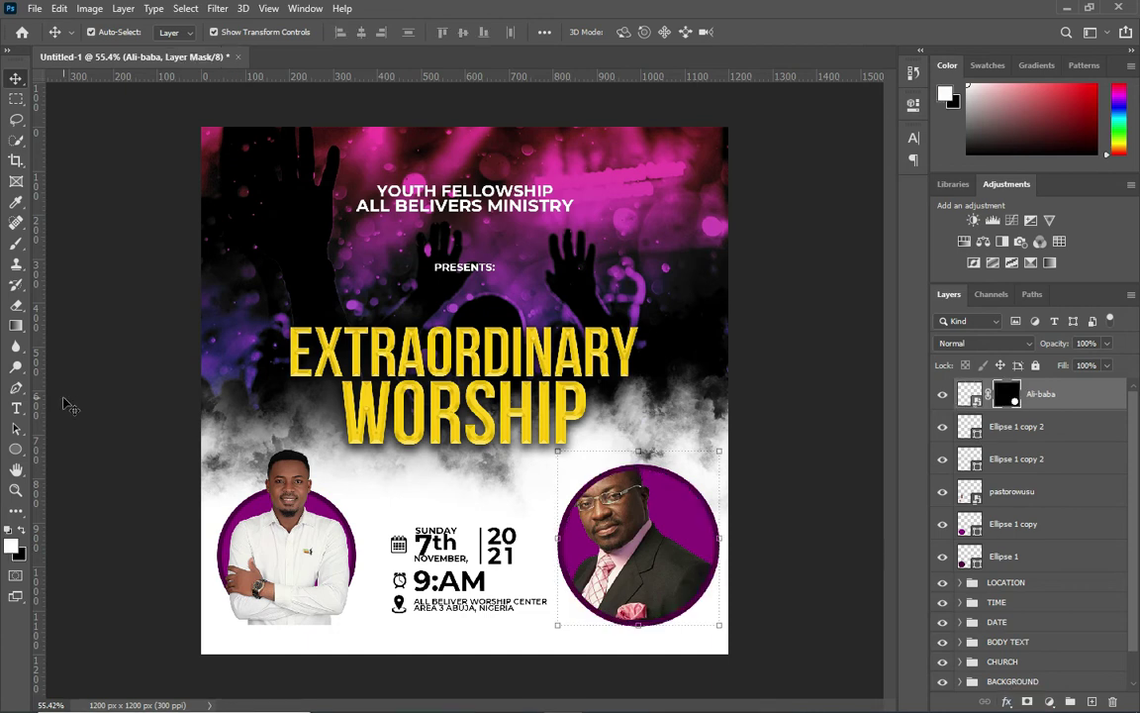
pyautogui.click(16, 243)
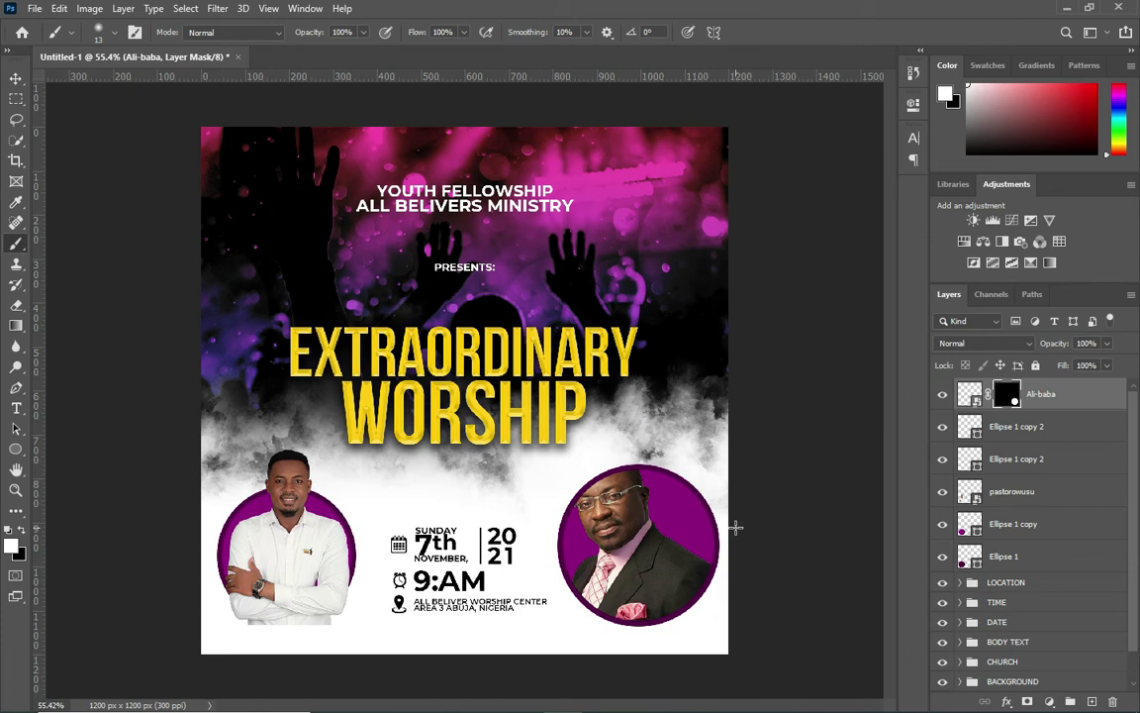
pyautogui.press(']')
pyautogui.moveTo(588, 490); pyautogui.dragTo(643, 481)
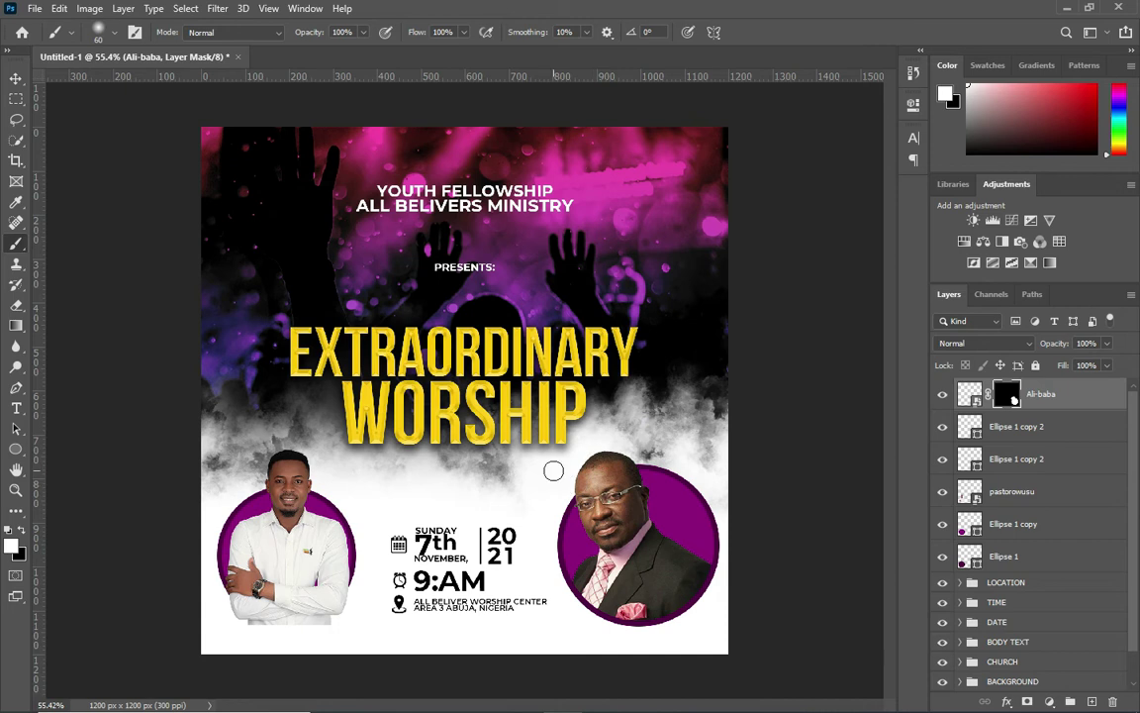
pyautogui.click(18, 76)
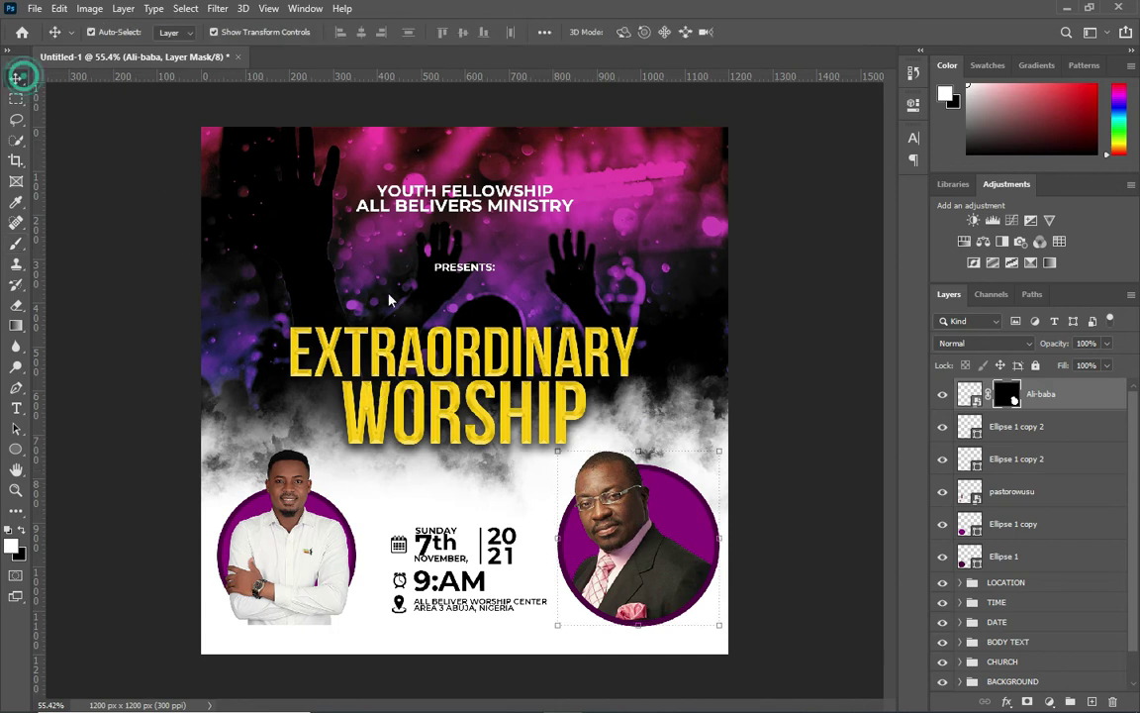
# Step: Group the right portrait's photo and two circle layers and name the group Pastor
pyautogui.click(1029, 426)
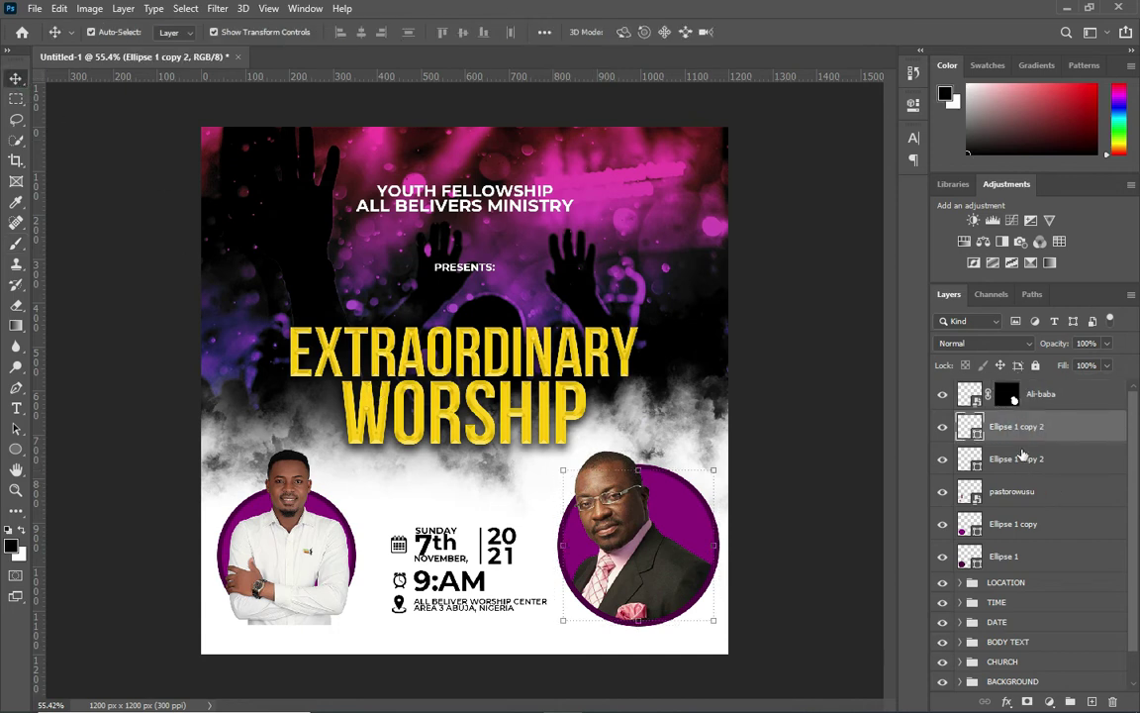
pyautogui.click(1022, 455)
pyautogui.keyDown('shift'); pyautogui.click(1034, 395); pyautogui.keyUp('shift')
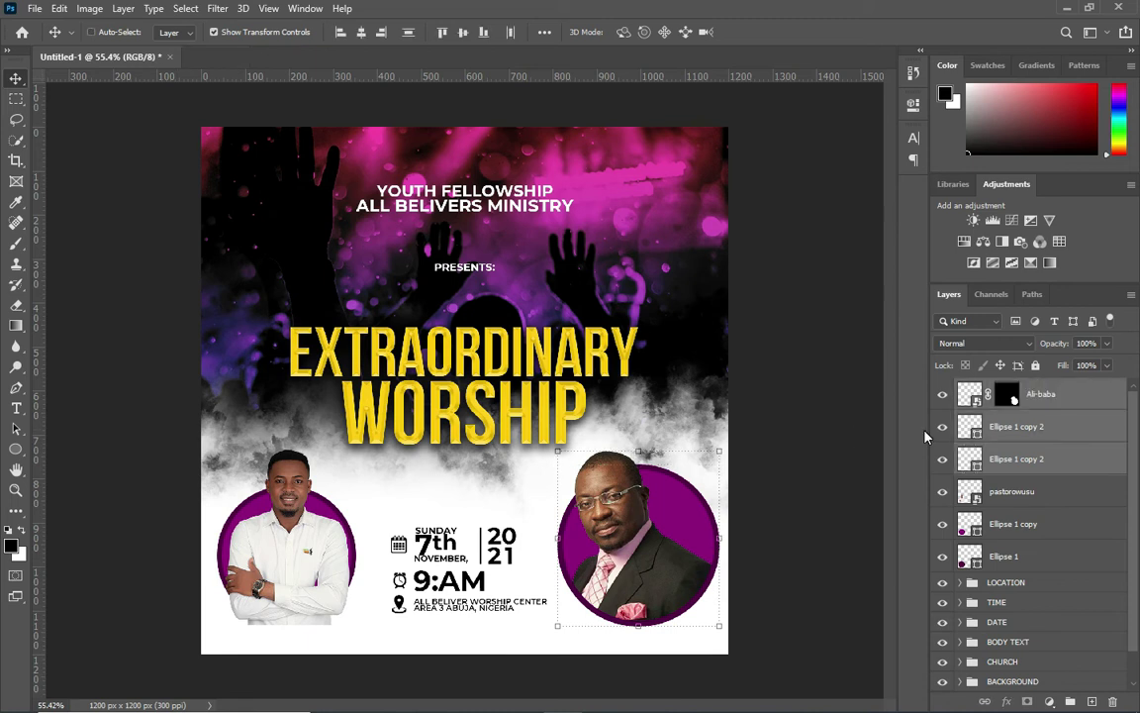
pyautogui.hotkey('ctrl', 'g')
pyautogui.doubleClick(1003, 388)
pyautogui.write('Pastor')
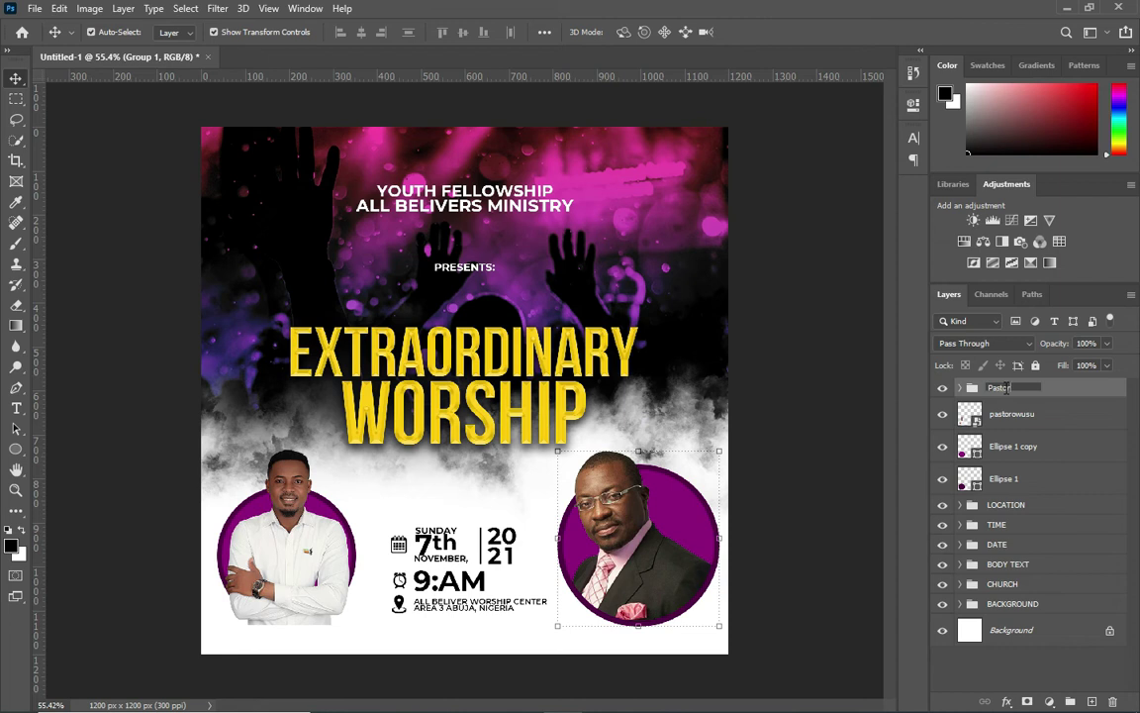
pyautogui.press('Return')
# Step: Mask the left portrait to its Ellipse 1 copy circle, painting the head back with a larger brush
pyautogui.click(1020, 479)
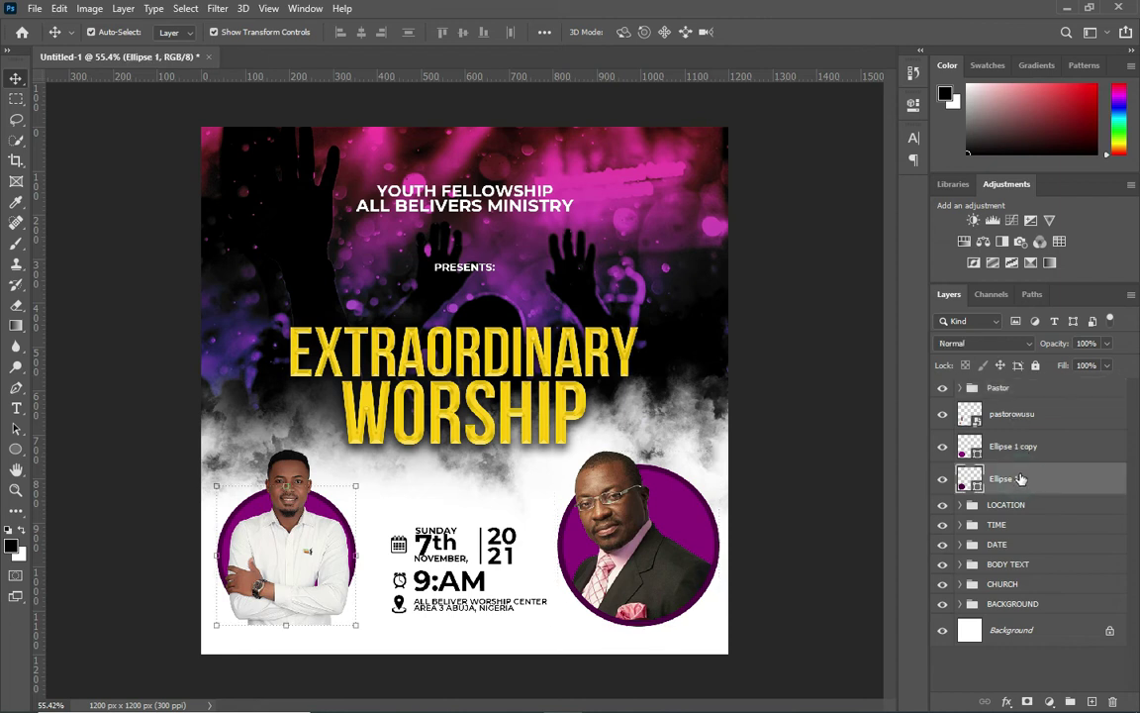
pyautogui.click(1009, 449)
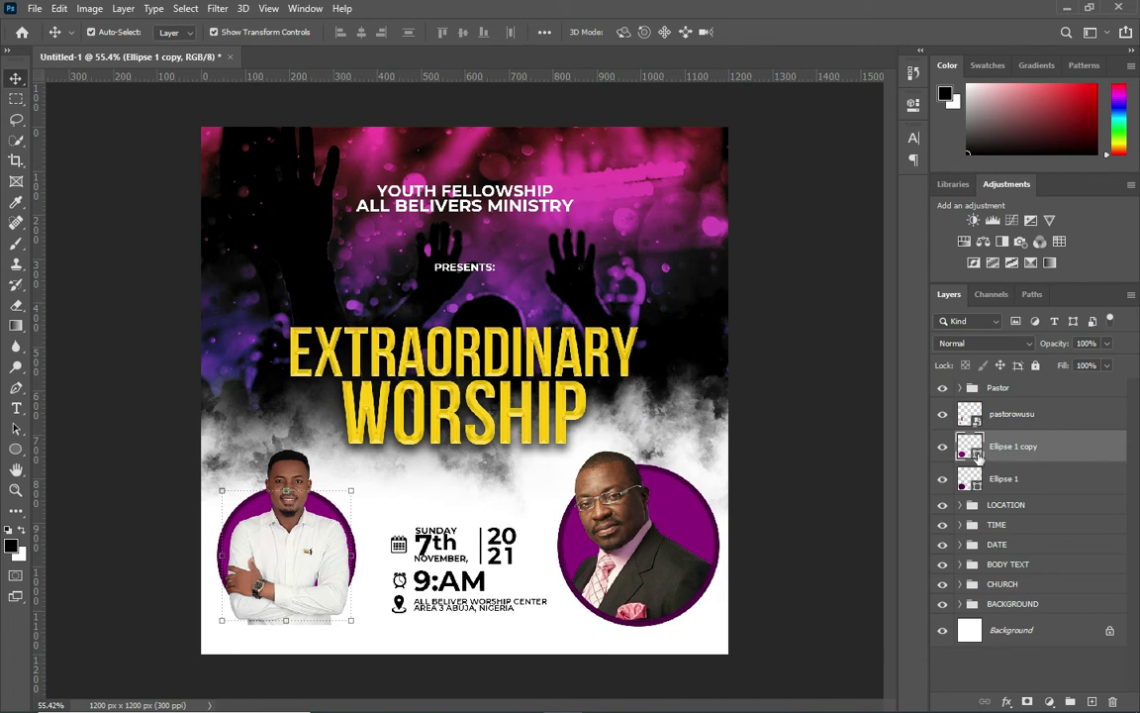
pyautogui.keyDown('ctrl'); pyautogui.click(975, 451); pyautogui.keyUp('ctrl')
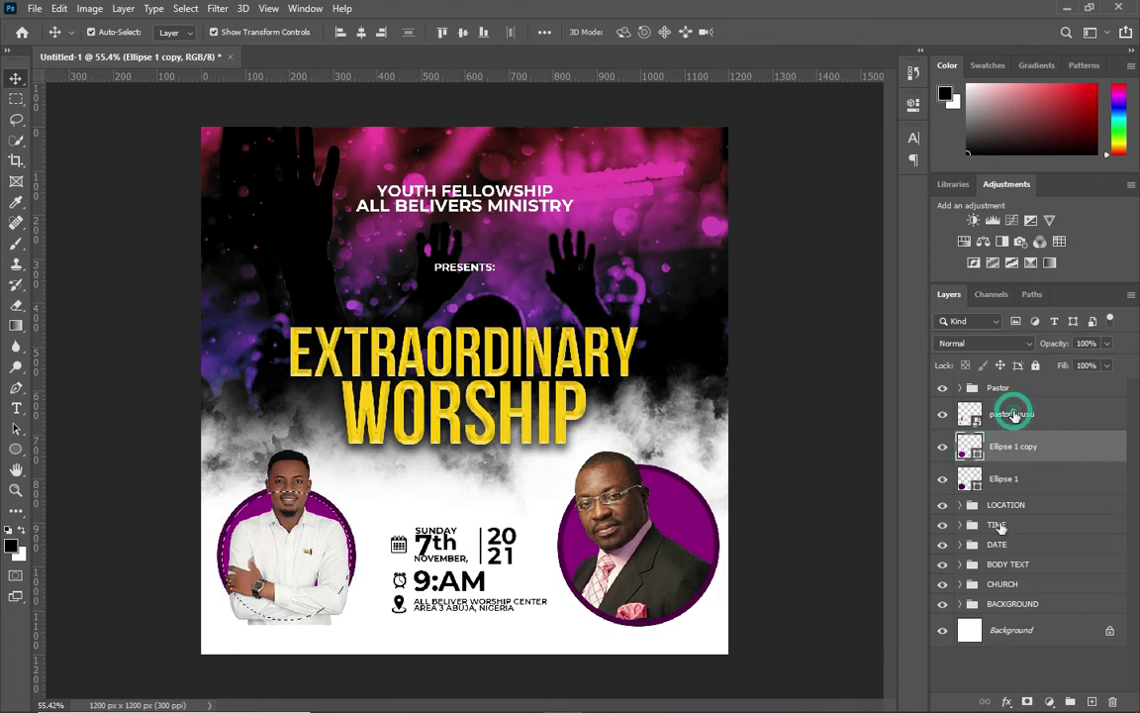
pyautogui.click(1012, 414)
pyautogui.click(1027, 701)
pyautogui.click(16, 242)
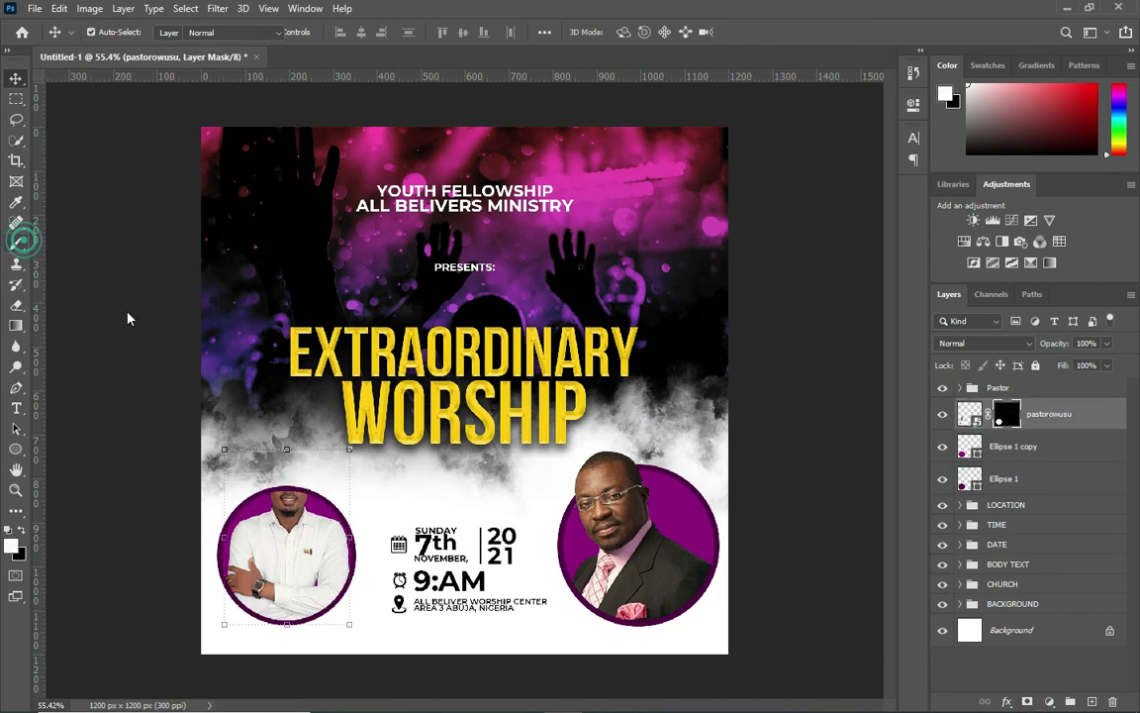
pyautogui.press(']')
pyautogui.press(']')
pyautogui.press(']')
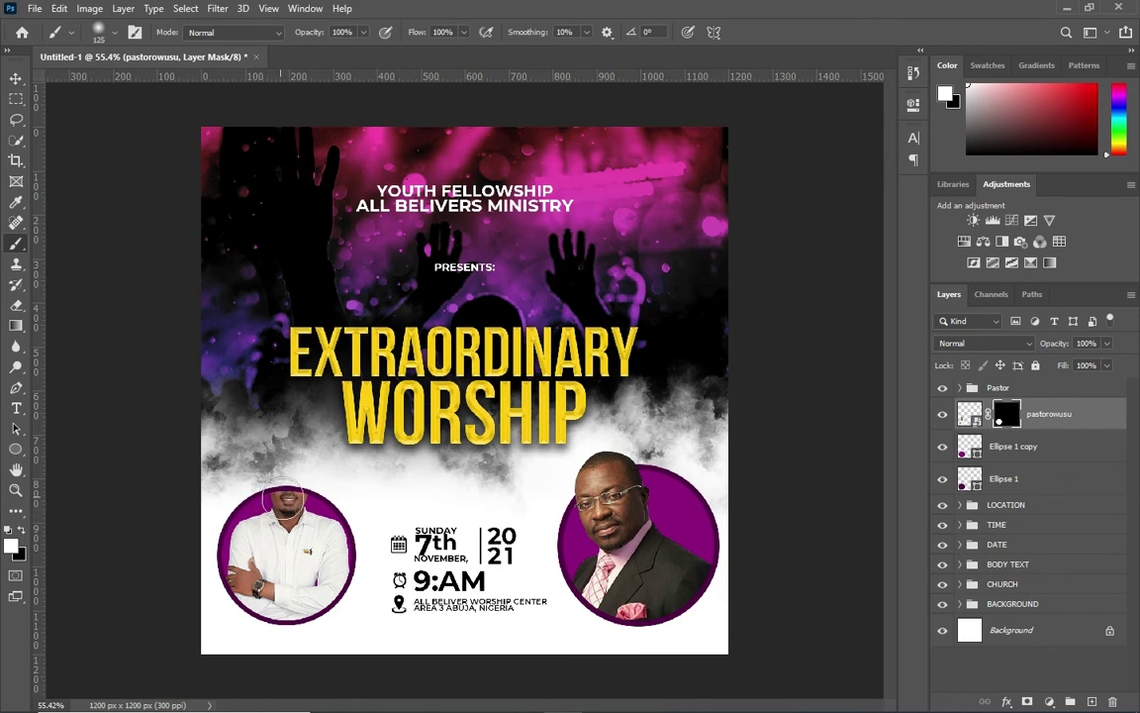
pyautogui.moveTo(259, 441); pyautogui.dragTo(284, 500)
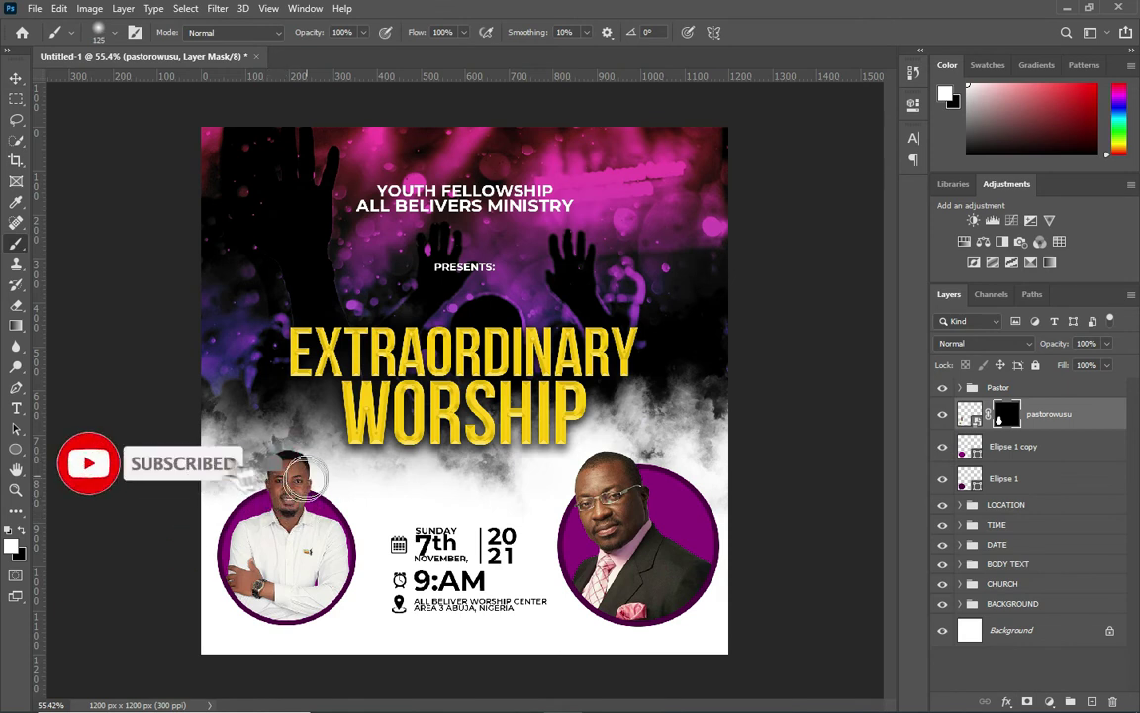
pyautogui.click(16, 79)
# Step: Group the left photo with its two circle layers as Youth Presido, then select Ellipse 1 inside it
pyautogui.click(1047, 416)
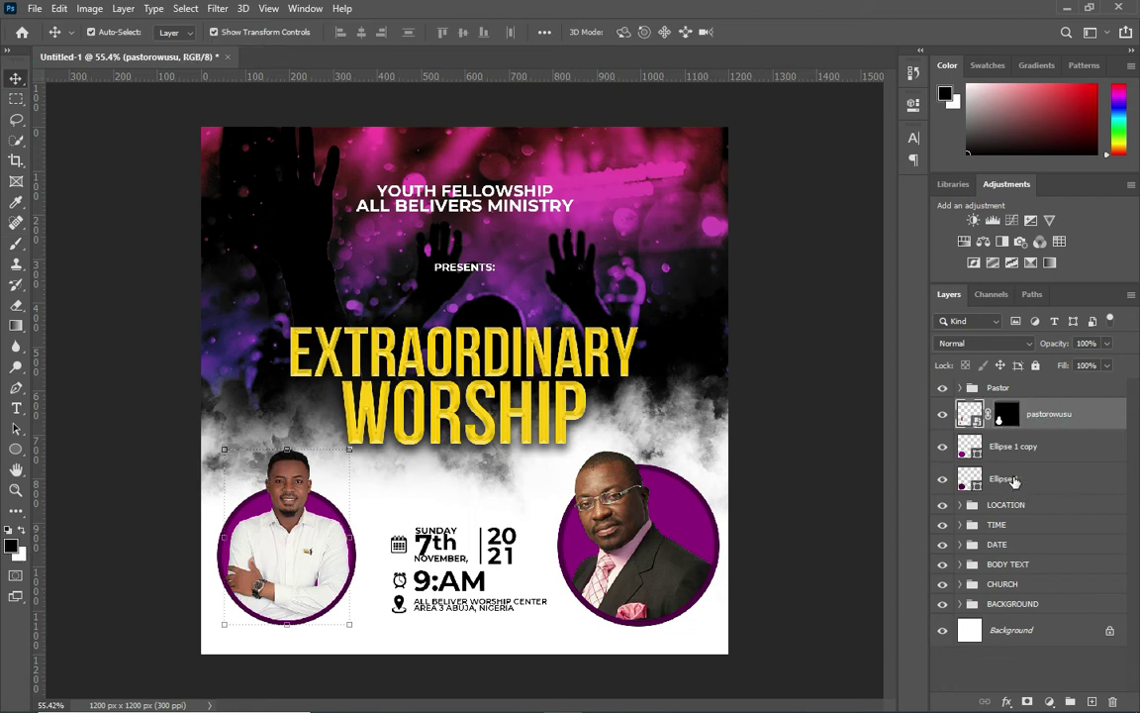
pyautogui.keyDown('shift'); pyautogui.click(1015, 481); pyautogui.keyUp('shift')
pyautogui.hotkey('ctrl', 'g')
pyautogui.doubleClick(999, 408)
pyautogui.write('Youth Preside')
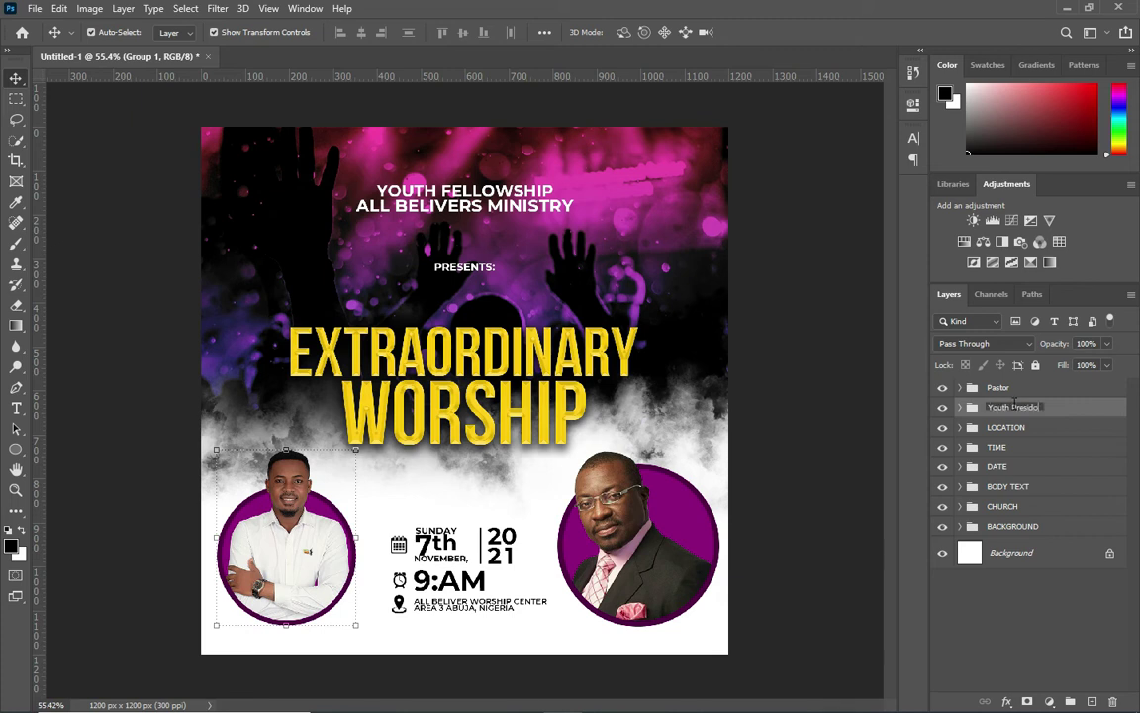
pyautogui.press('Return')
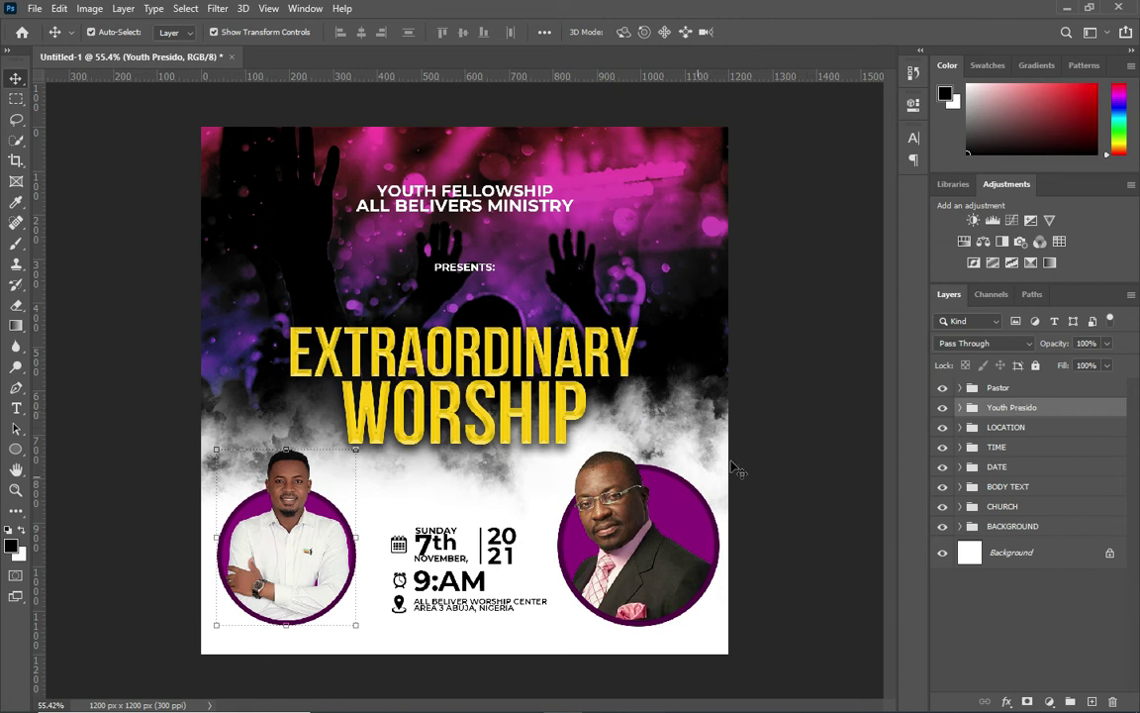
pyautogui.click(962, 408)
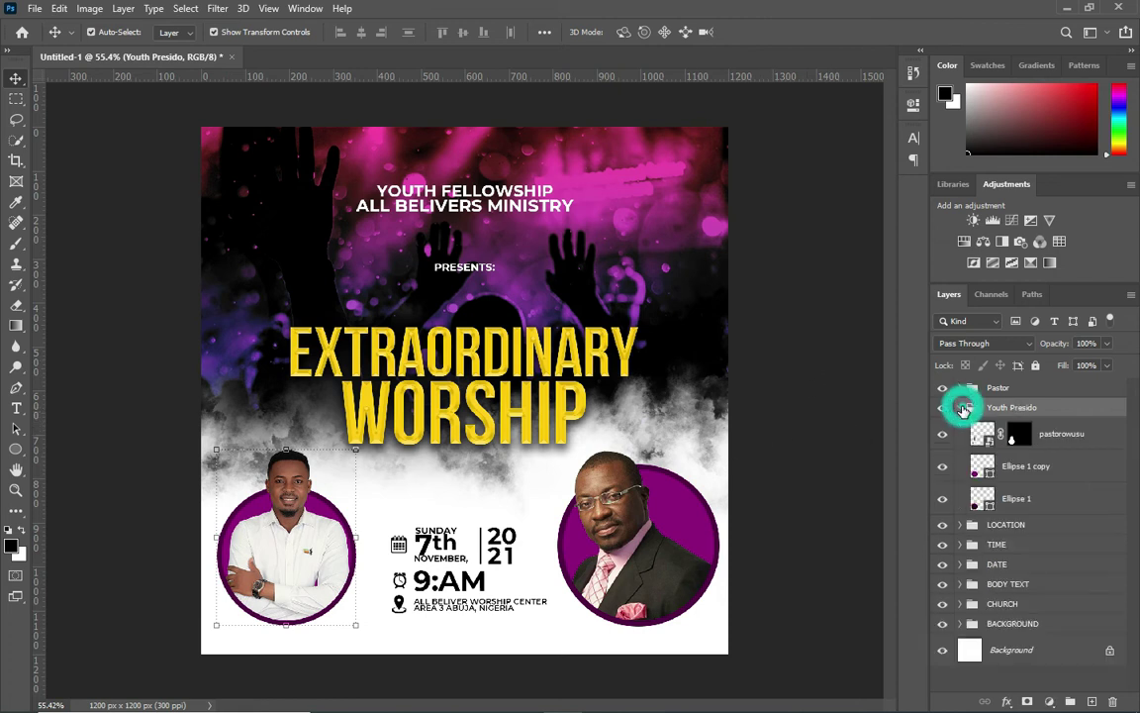
pyautogui.click(1025, 500)
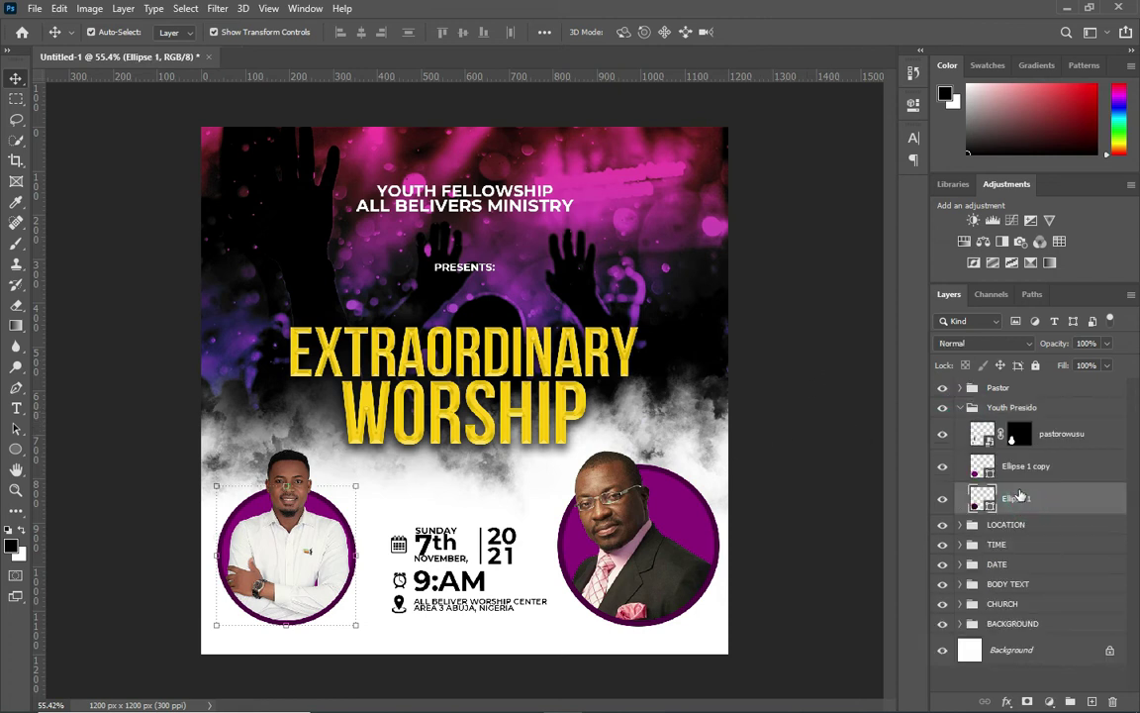
# Step: Draw a flat 162 × 16 px black ellipse, Ellipse 2, beneath the left portrait's circle
pyautogui.click(16, 448)
pyautogui.moveTo(249, 635); pyautogui.dragTo(321, 641)
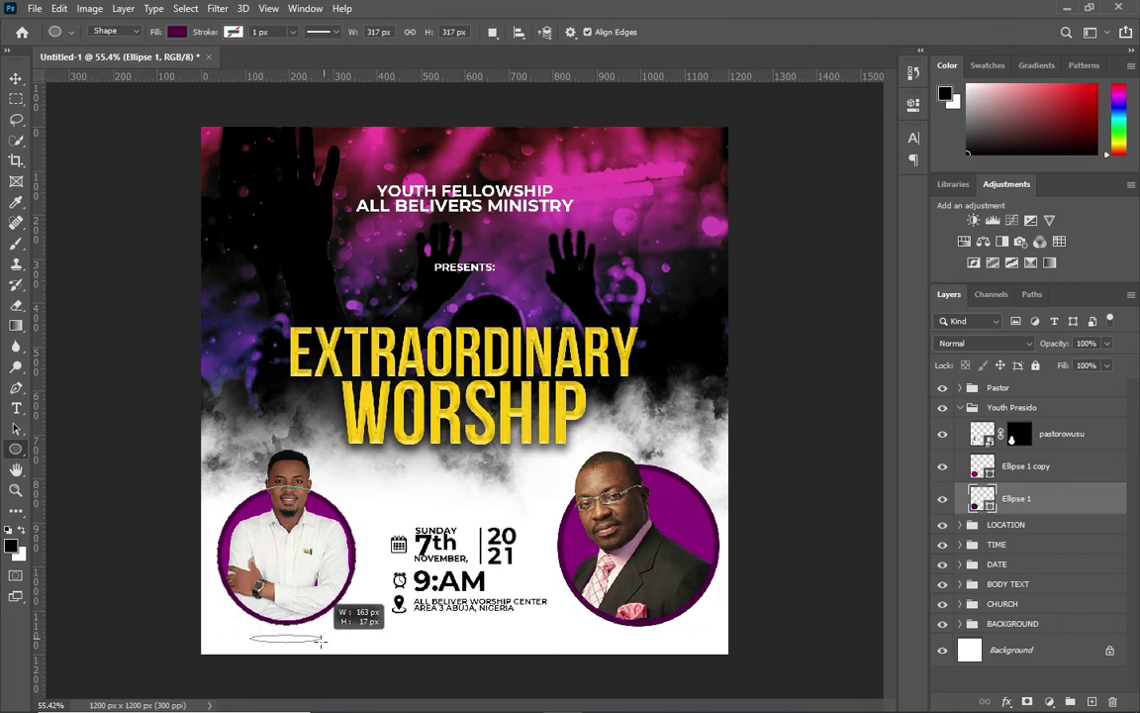
pyautogui.click(689, 224)
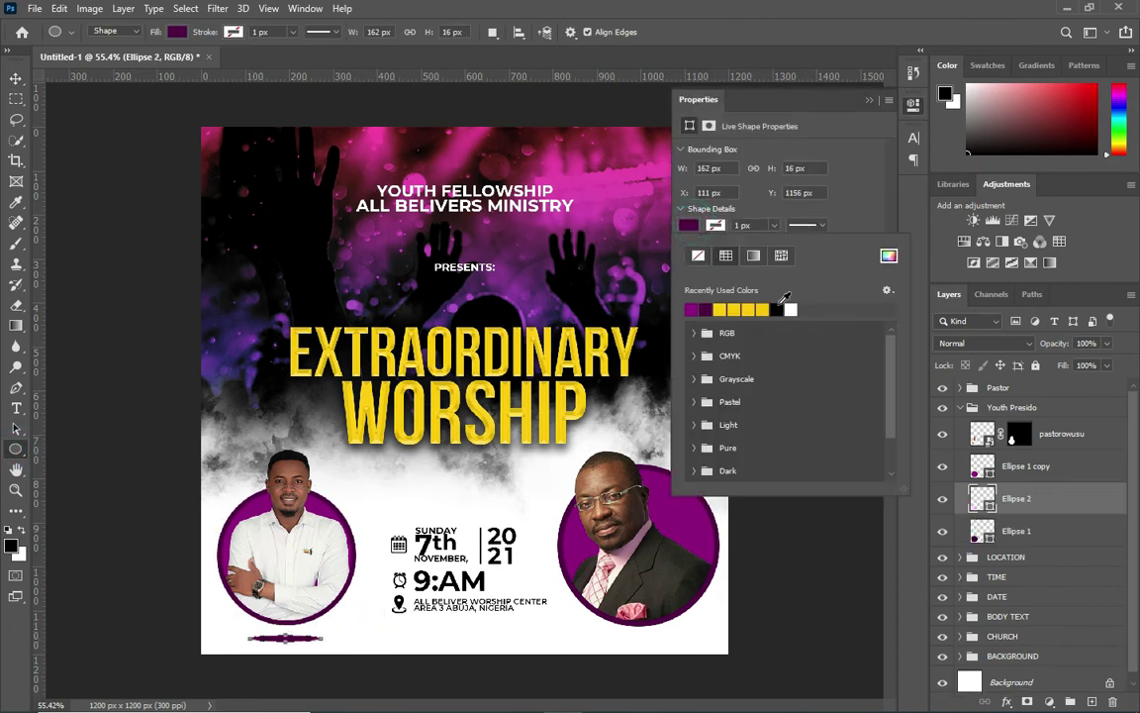
pyautogui.click(705, 269)
pyautogui.click(869, 102)
pyautogui.click(16, 78)
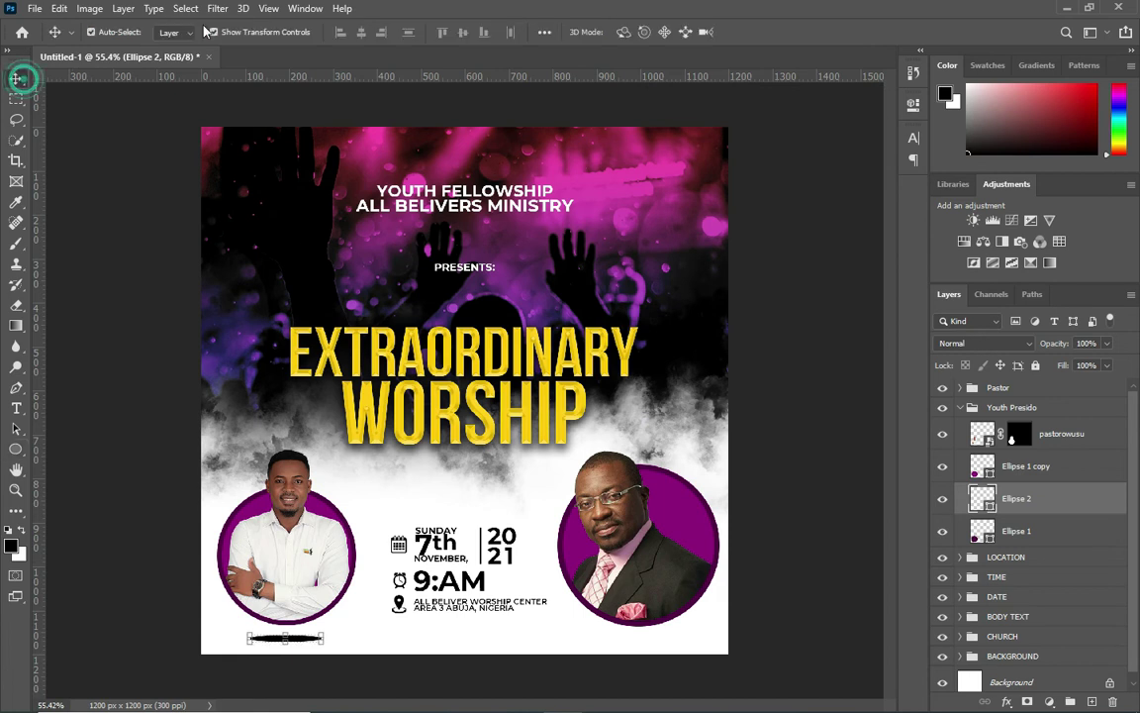
pyautogui.click(218, 8)
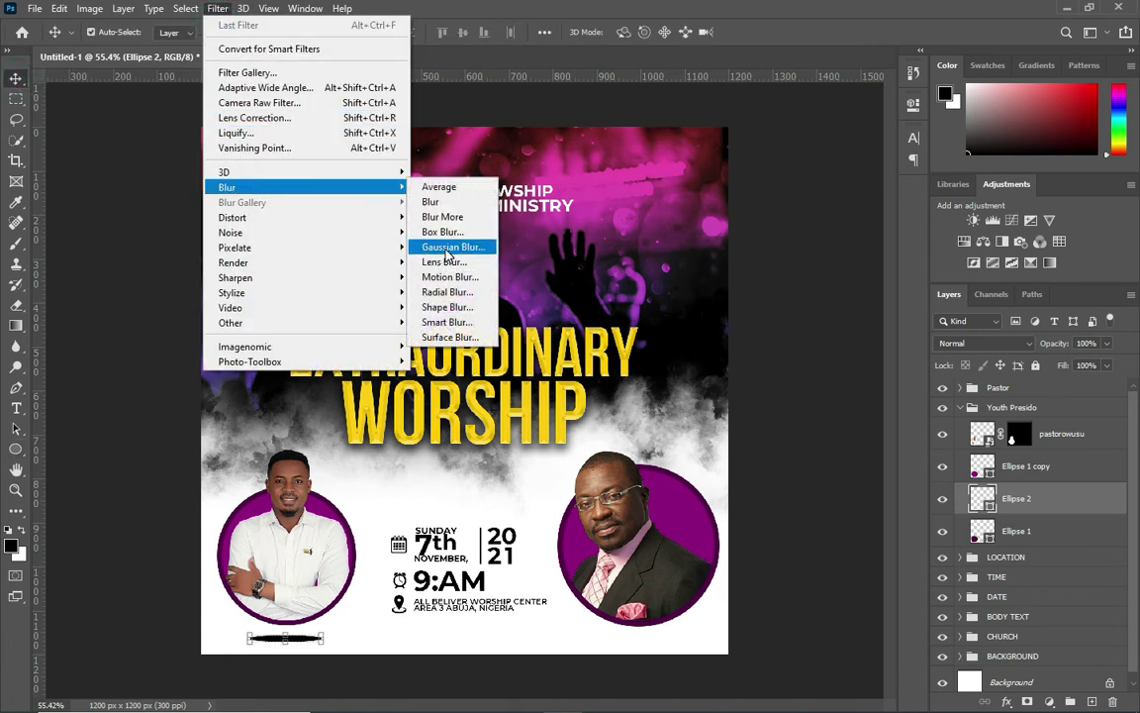
# Step: Convert the black ellipse to a smart object and apply a 10 px Gaussian Blur
pyautogui.moveTo(227, 187)
pyautogui.click(461, 245)
pyautogui.click(569, 275)
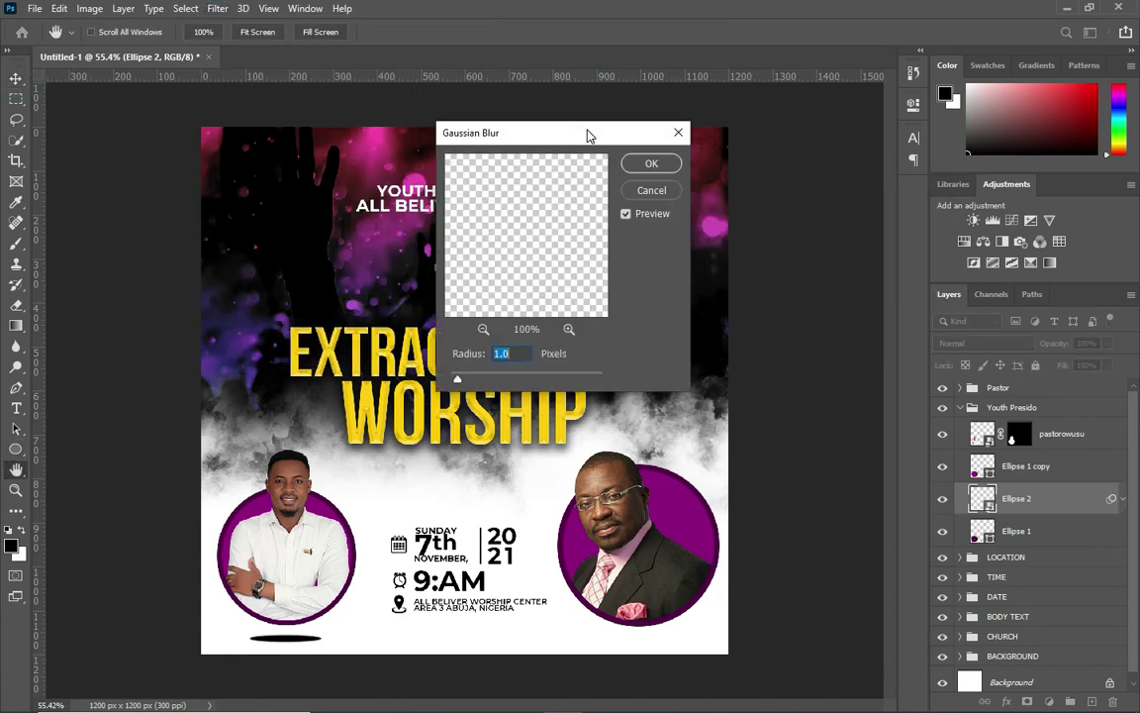
pyautogui.moveTo(591, 133); pyautogui.dragTo(868, 157)
pyautogui.moveTo(742, 405); pyautogui.dragTo(794, 408)
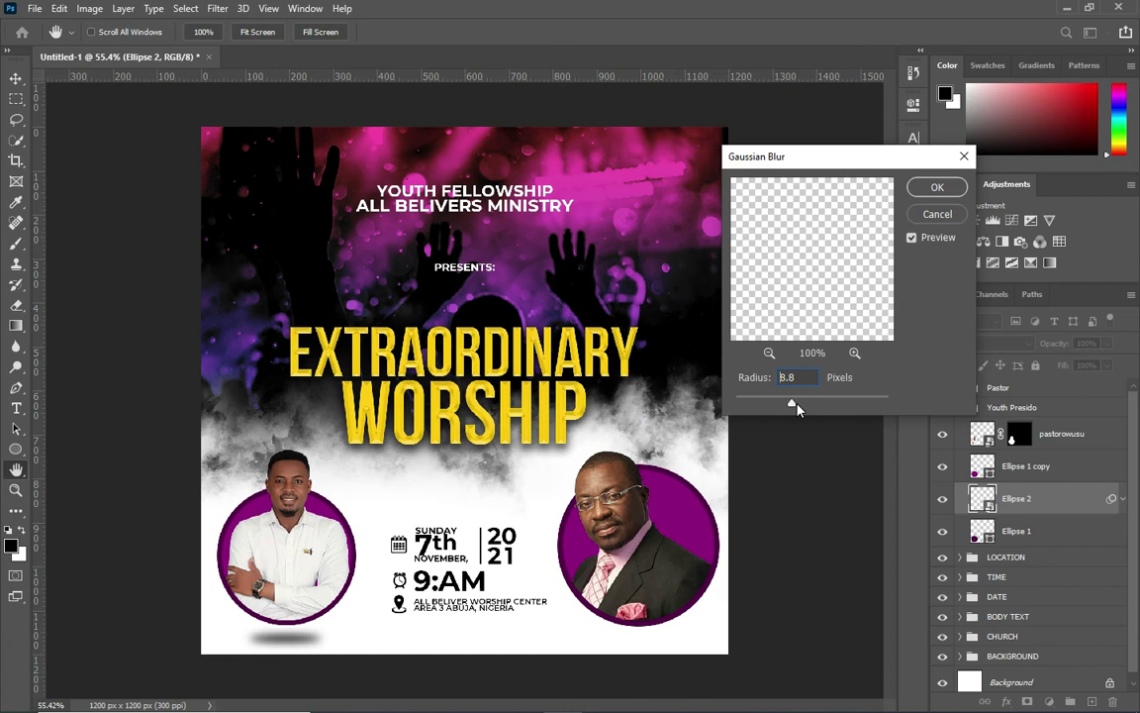
pyautogui.moveTo(799, 407); pyautogui.dragTo(798, 406)
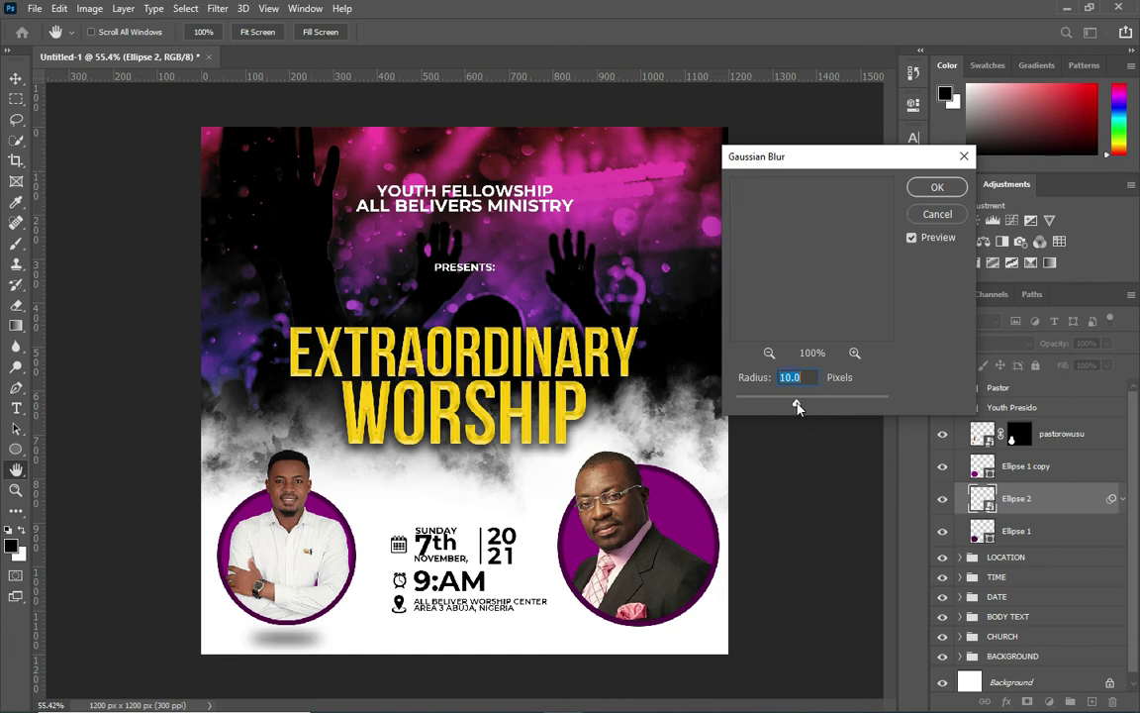
pyautogui.click(937, 188)
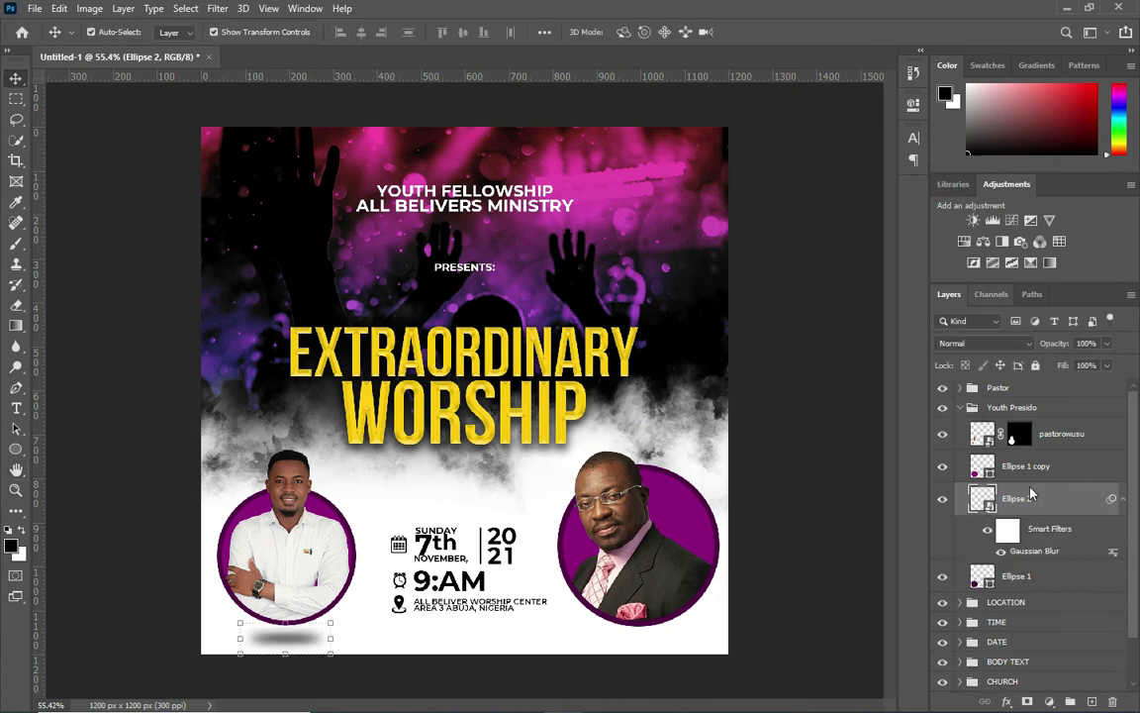
# Step: Move the blurred Ellipse 2 below Ellipse 1 and lower its opacity to 60%
pyautogui.click(1121, 499)
pyautogui.moveTo(1034, 495); pyautogui.dragTo(1049, 535)
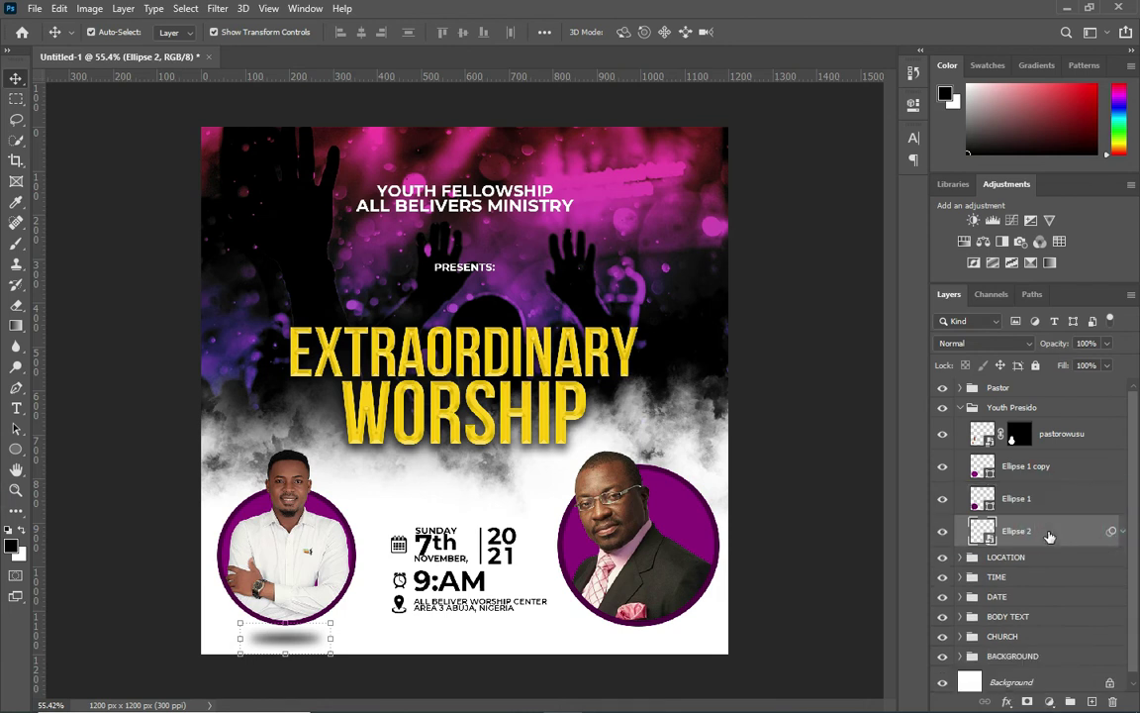
pyautogui.moveTo(1061, 344); pyautogui.dragTo(1060, 346)
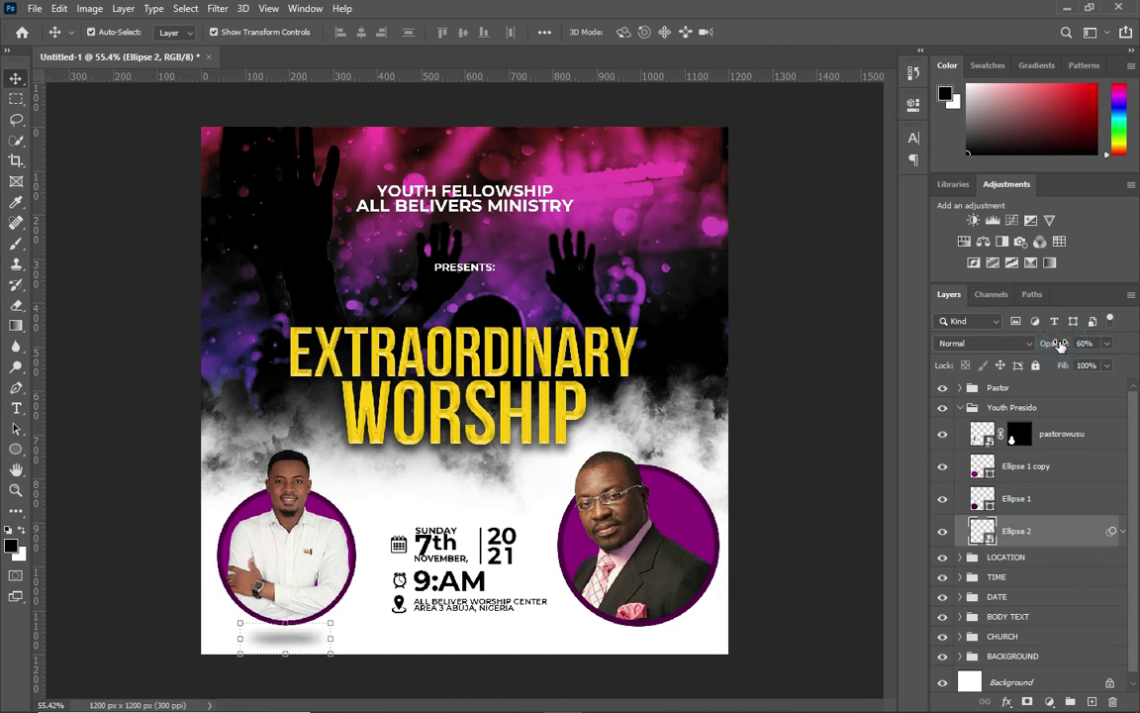
pyautogui.keyDown('ctrl'); pyautogui.click(1030, 531); pyautogui.keyUp('ctrl')
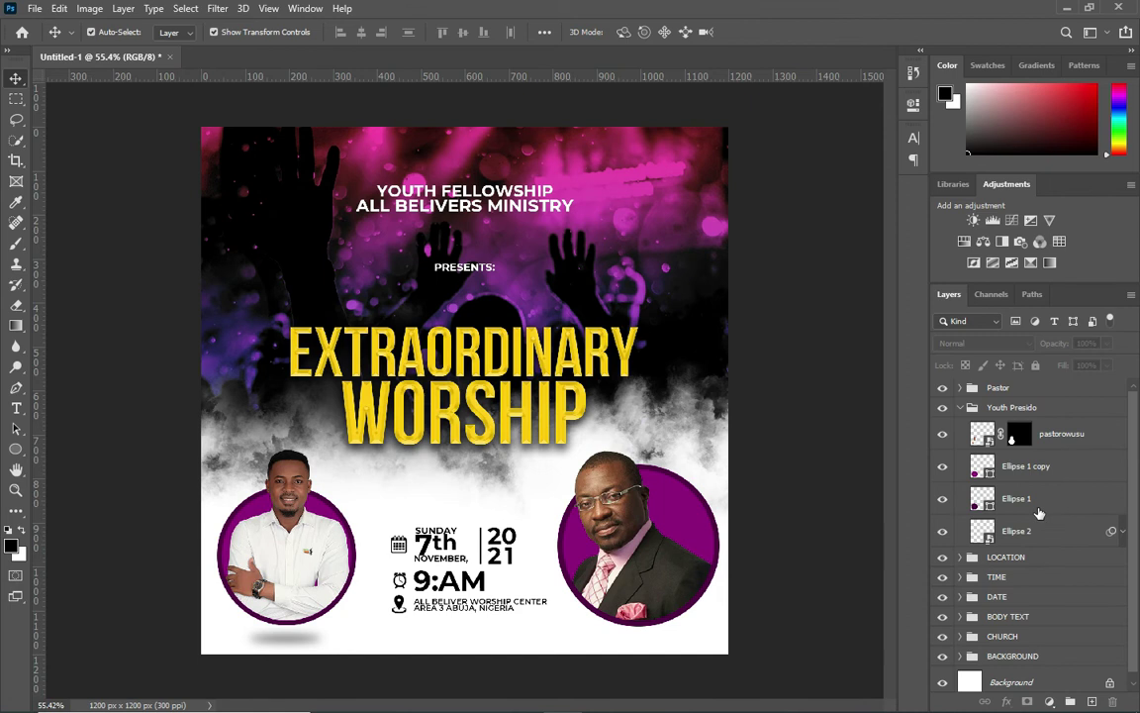
# Step: Duplicate the shadow ellipse into the Pastor group and position it under the right portrait
pyautogui.click(1030, 532)
pyautogui.hotkey('ctrl', 'j')
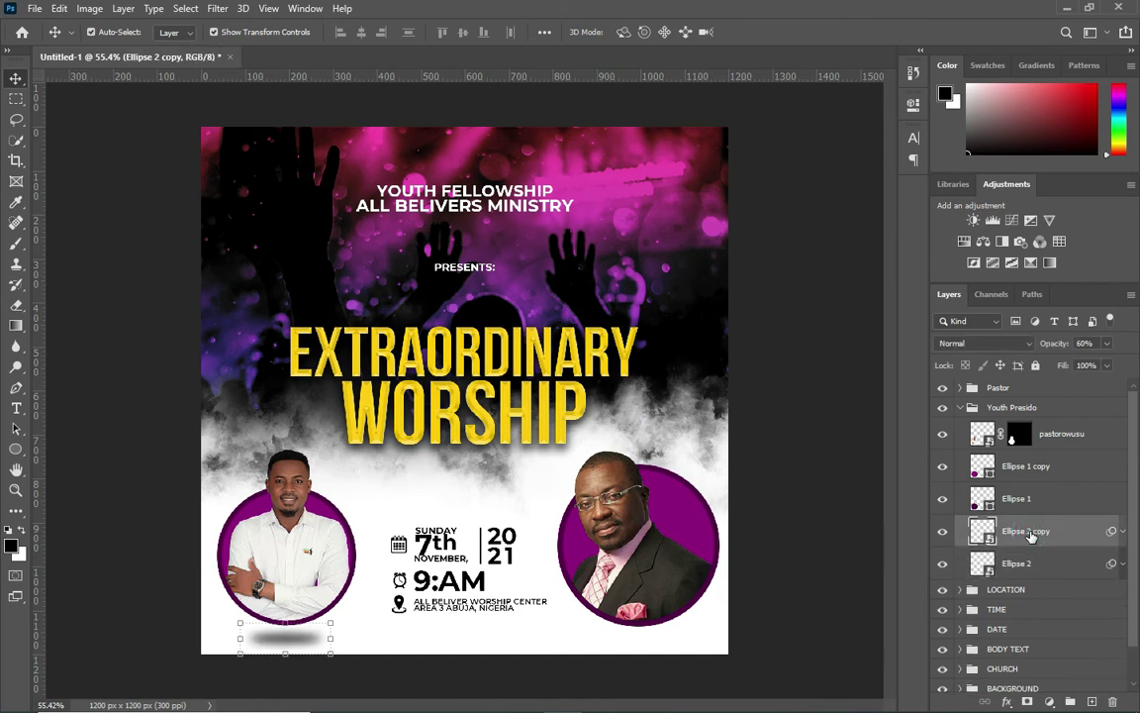
pyautogui.click(959, 387)
pyautogui.moveTo(1054, 633); pyautogui.dragTo(1047, 506)
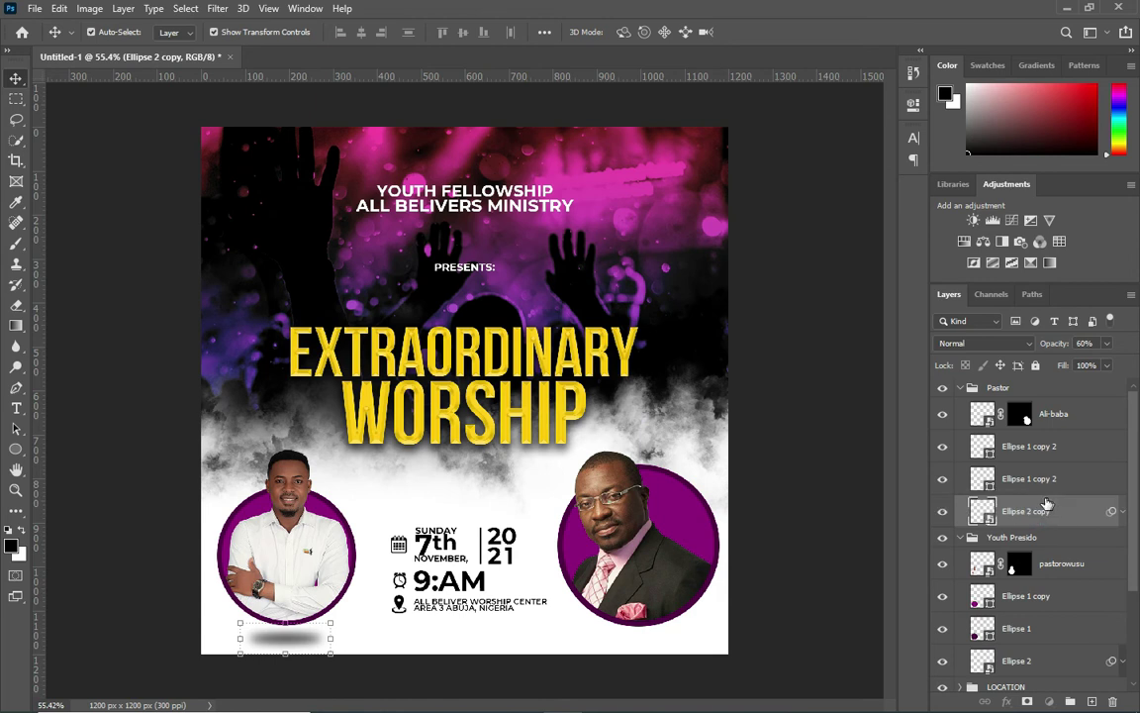
pyautogui.click(960, 388)
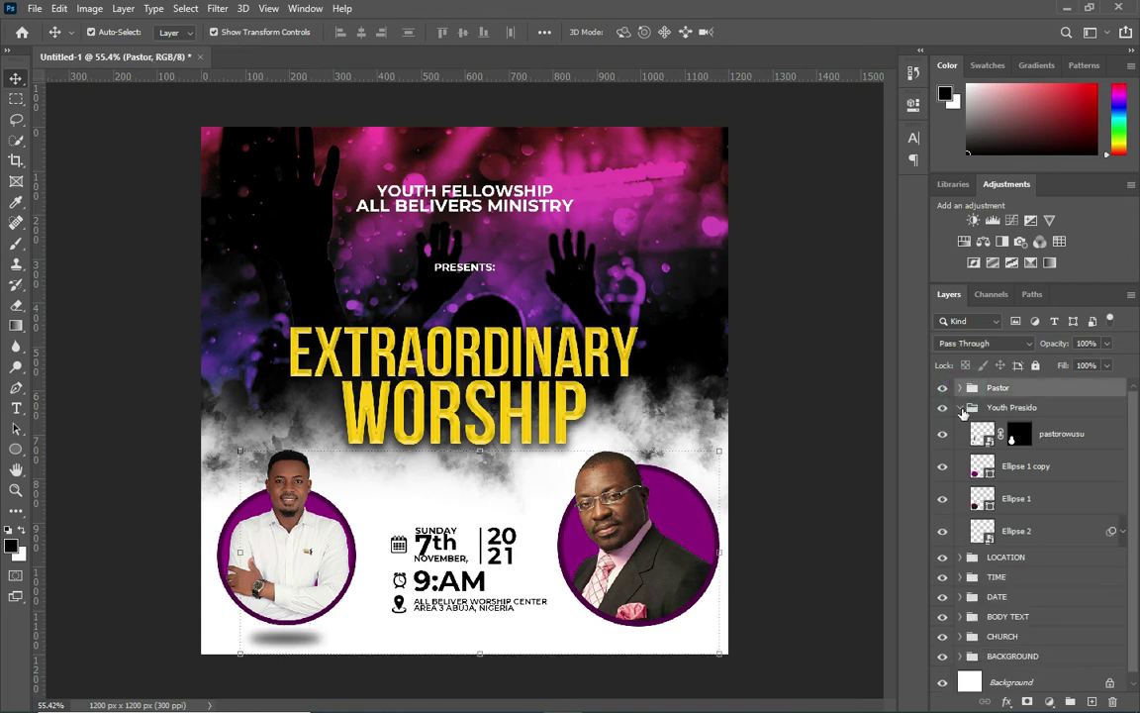
pyautogui.moveTo(288, 645); pyautogui.dragTo(645, 648)
pyautogui.click(851, 579)
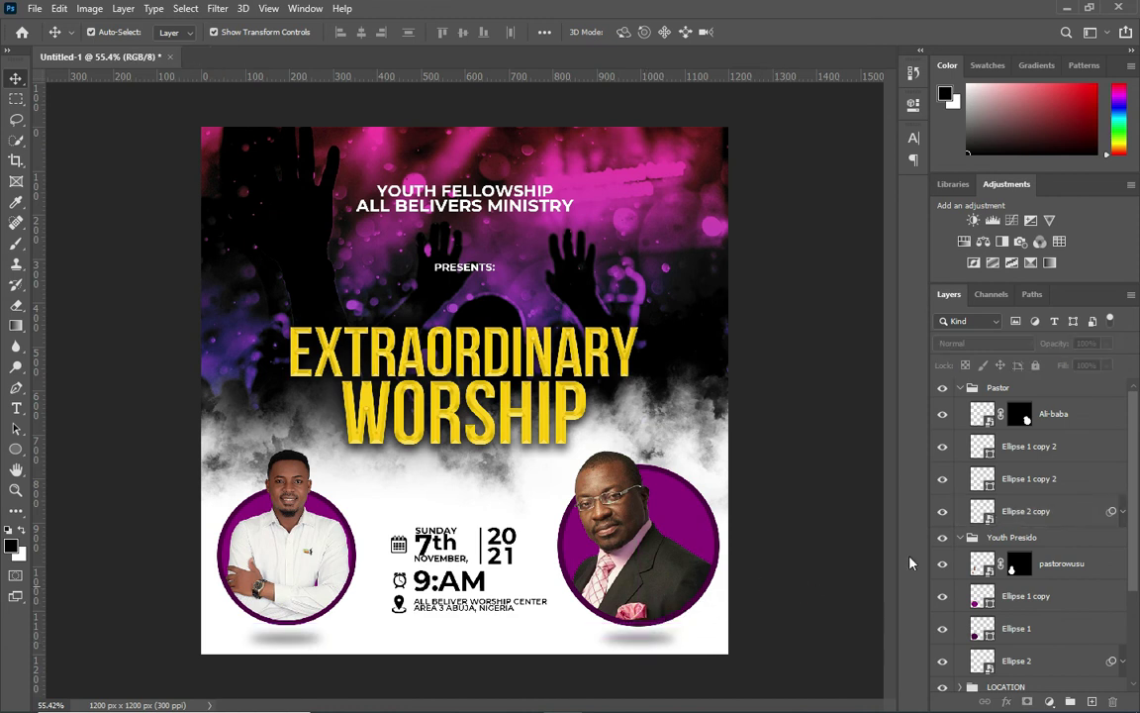
# Step: Collapse the Youth Presido group and clear the layer selection
pyautogui.click(1030, 516)
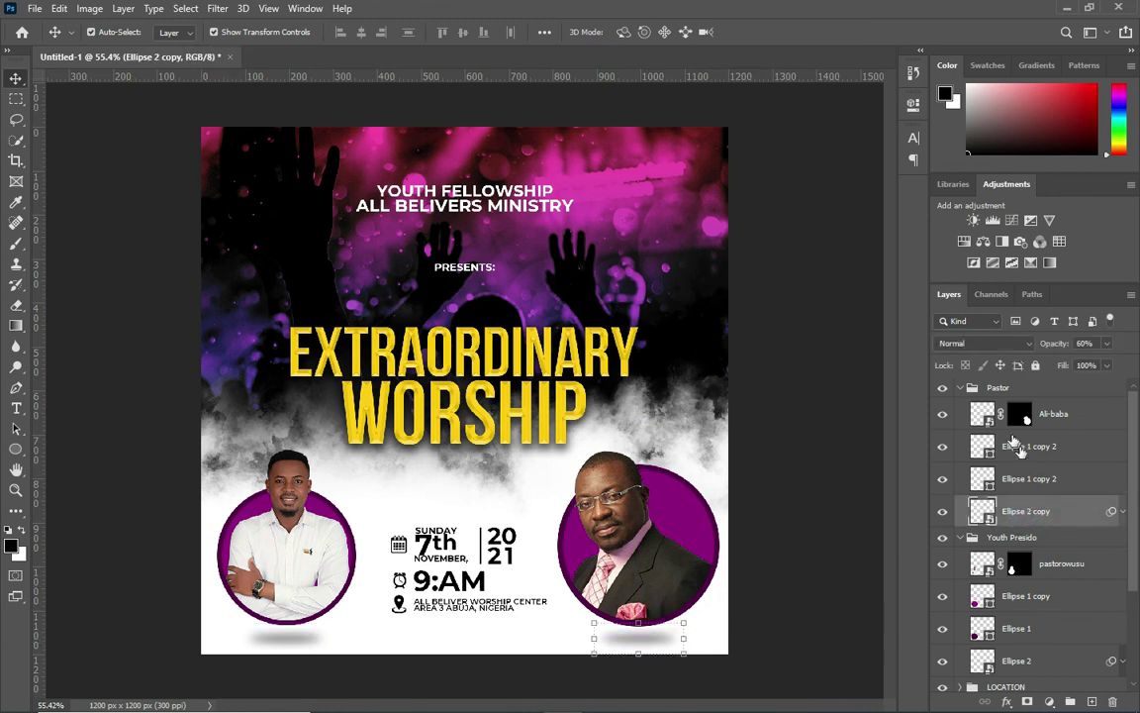
pyautogui.click(959, 388)
pyautogui.click(960, 408)
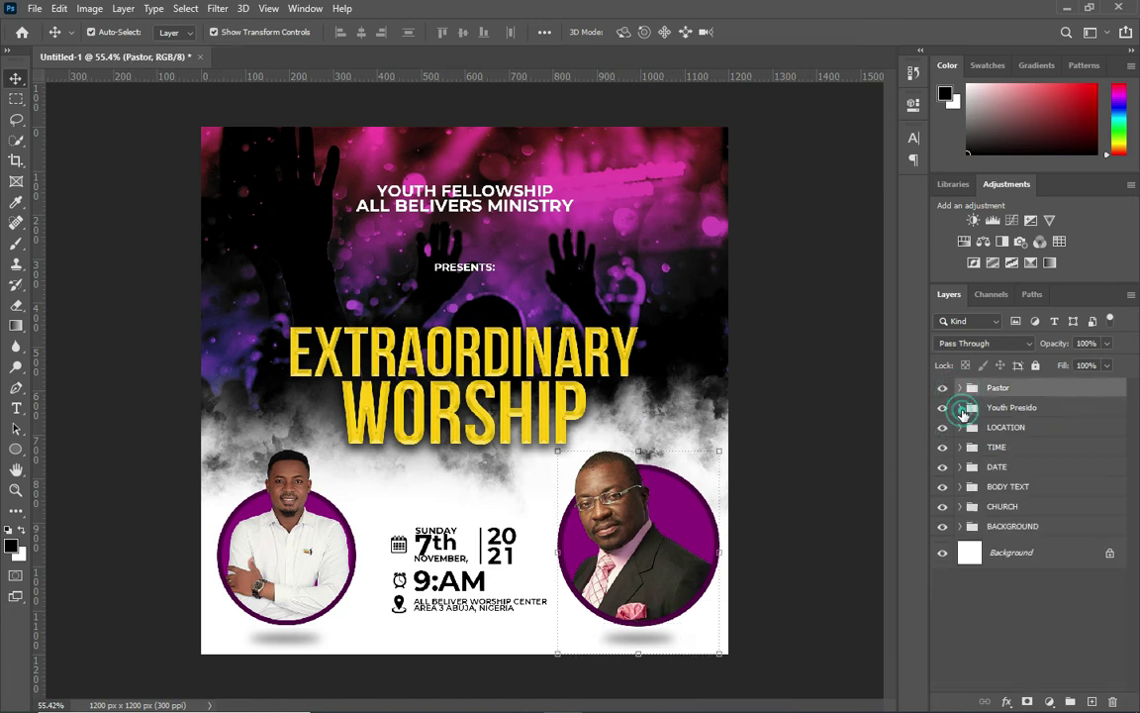
pyautogui.click(796, 532)
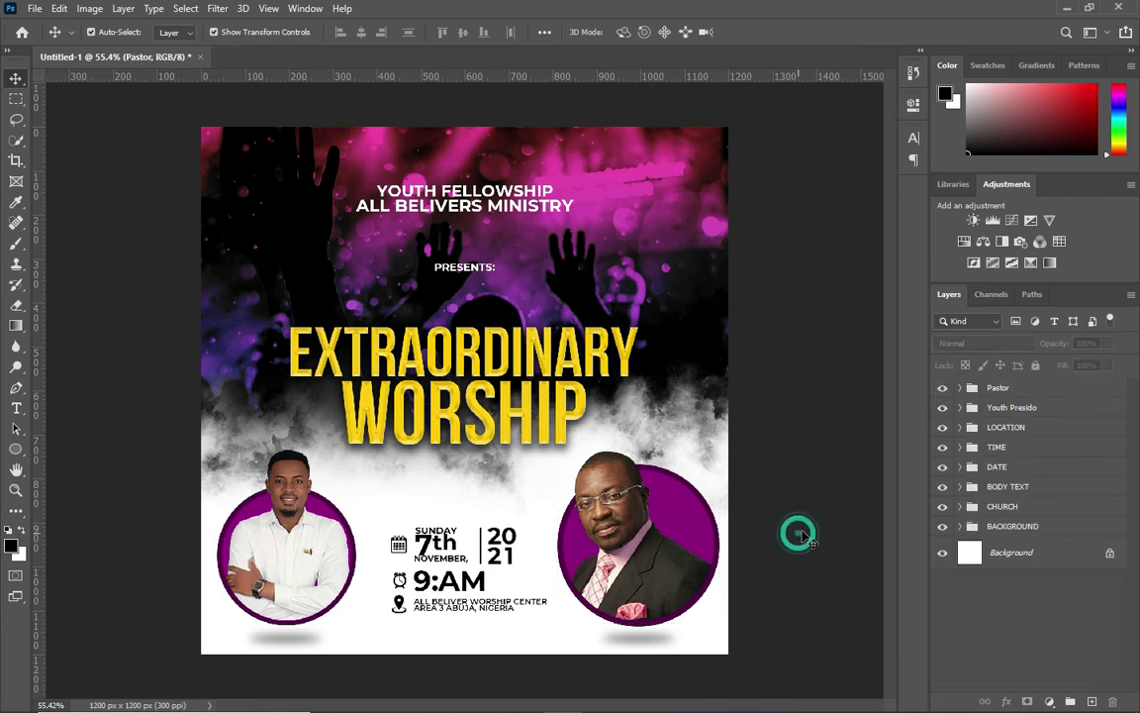
# Step: Draw a long rectangle bar near the flyer's bottom and fill it yellow
pyautogui.click(16, 448)
pyautogui.click(84, 448)
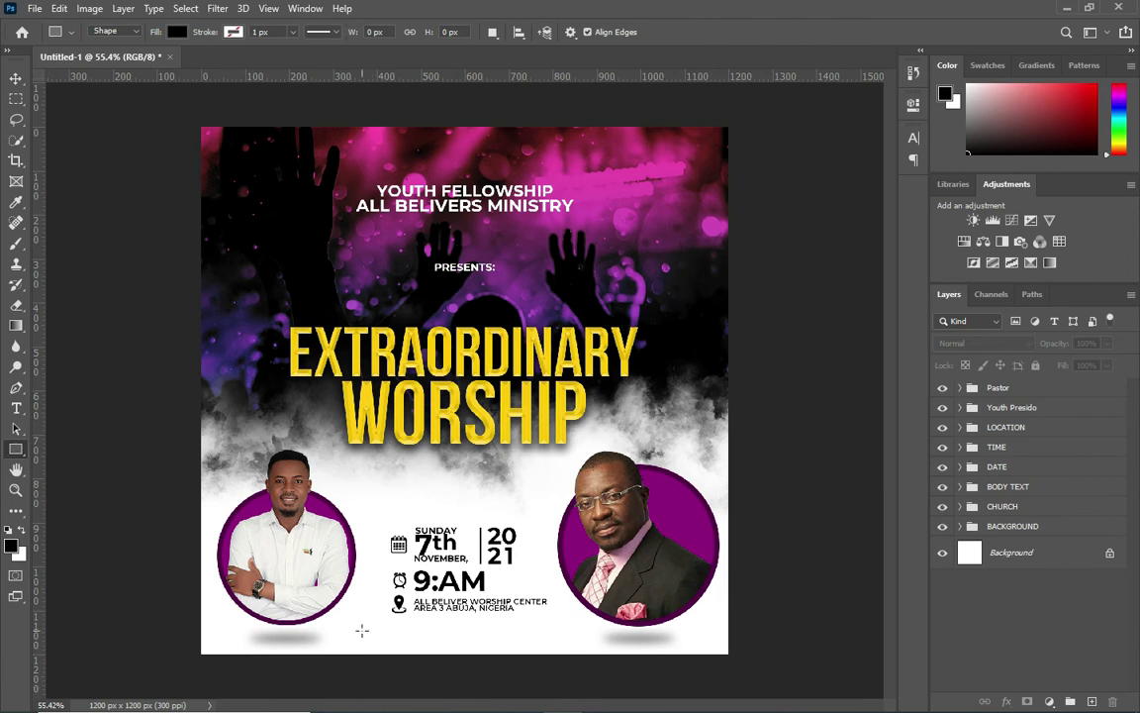
pyautogui.moveTo(341, 625); pyautogui.dragTo(577, 645)
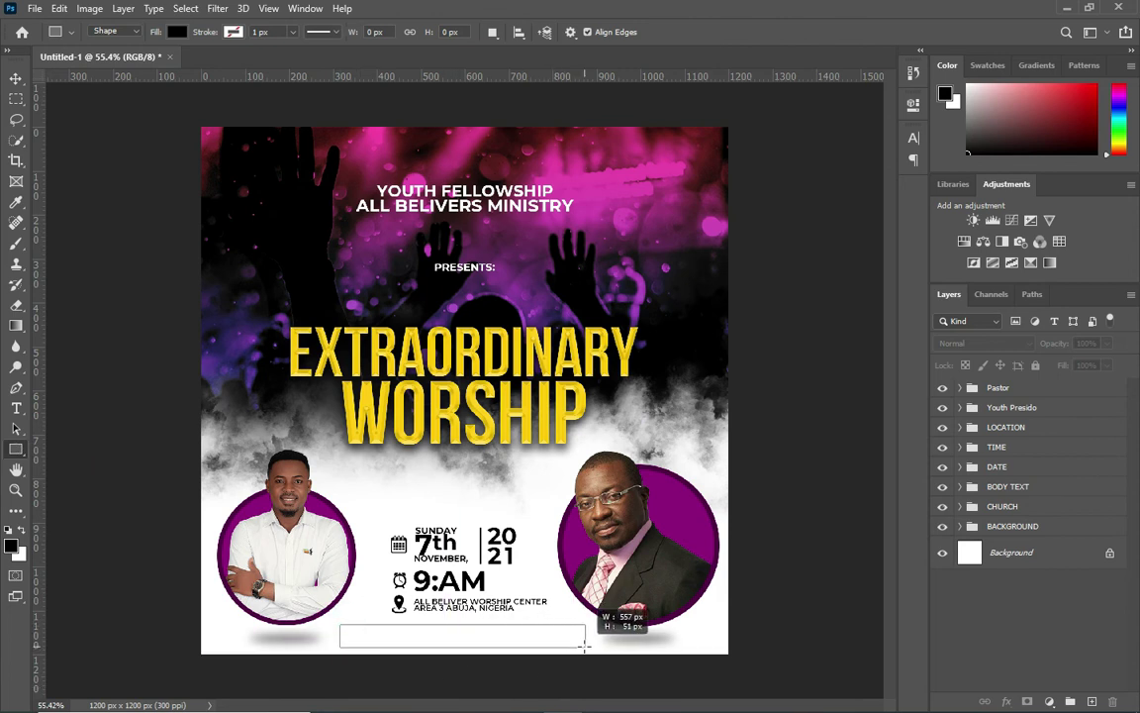
pyautogui.moveTo(585, 648); pyautogui.dragTo(586, 648)
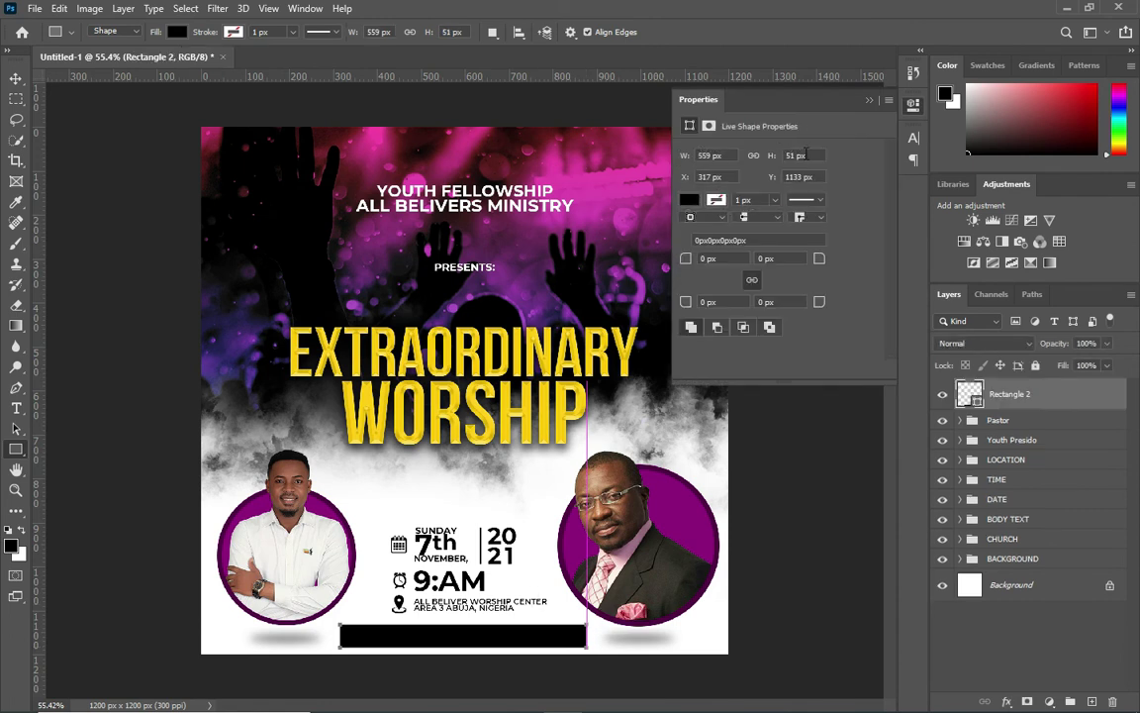
pyautogui.click(690, 201)
pyautogui.click(778, 284)
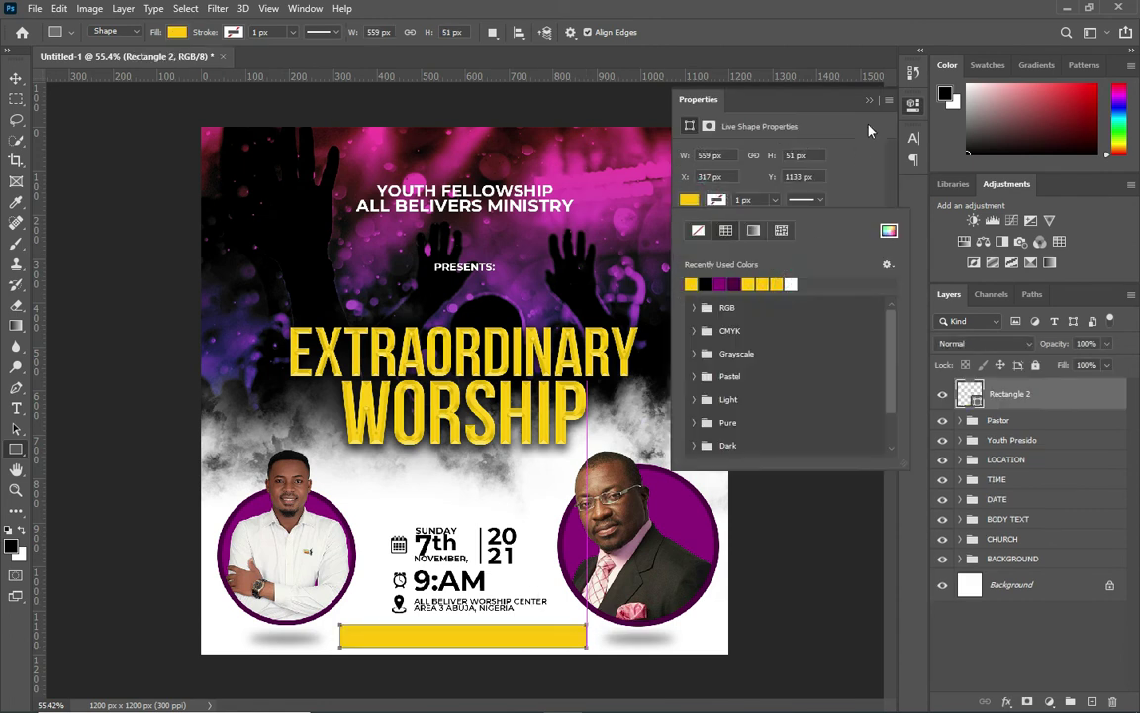
pyautogui.click(870, 99)
pyautogui.click(15, 78)
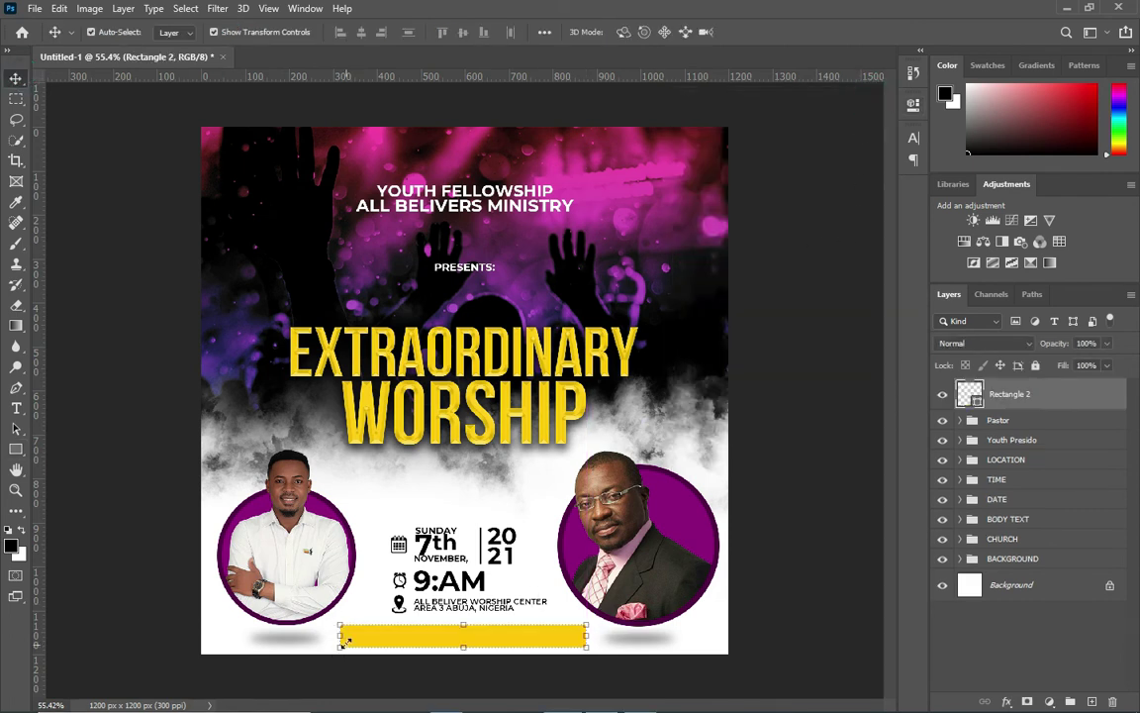
# Step: Widen the yellow bar leftward and centre it horizontally on the canvas
pyautogui.hotkey('ctrl', 't')
pyautogui.moveTo(340, 637); pyautogui.dragTo(314, 639)
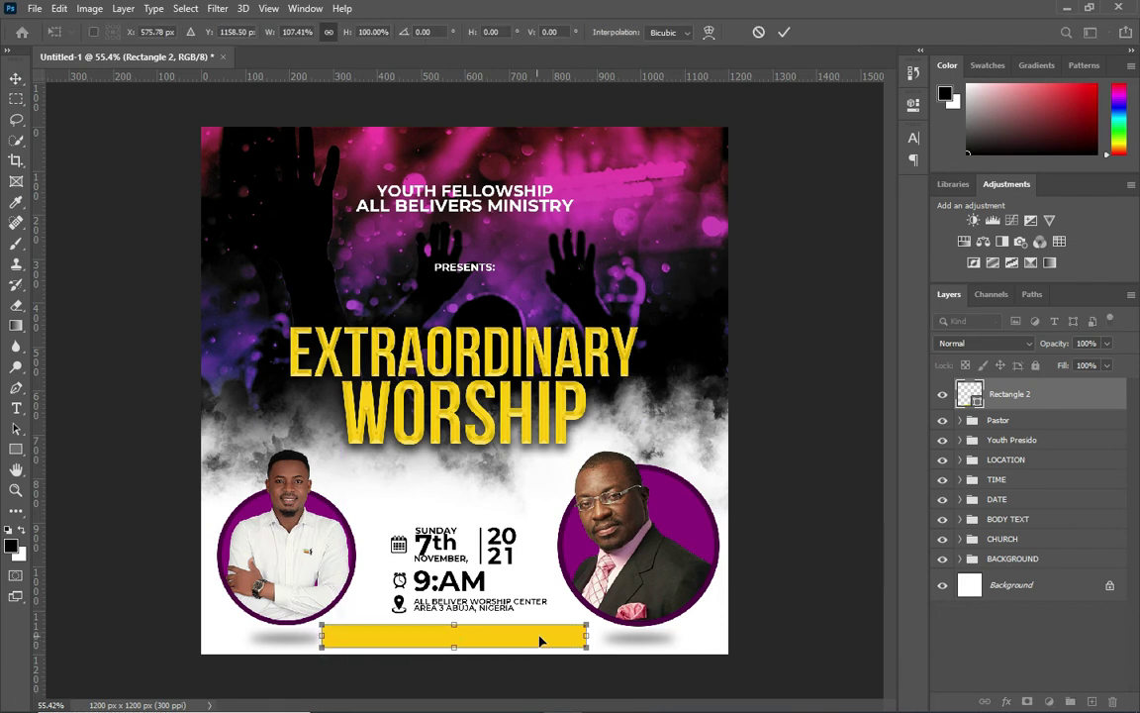
pyautogui.click(783, 32)
pyautogui.hotkey('ctrl', 'a')
pyautogui.click(362, 33)
pyautogui.hotkey('ctrl', 'd')
pyautogui.click(1007, 702)
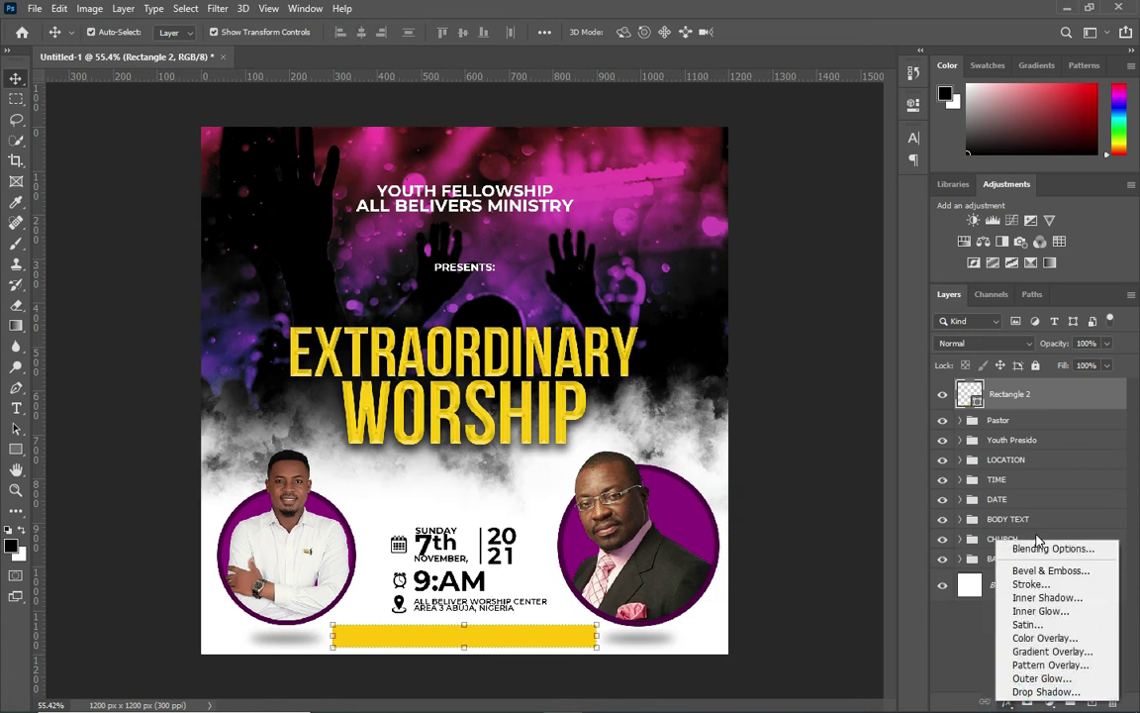
# Step: Add a Gradient Overlay to the bottom bar and set its left stop to bright yellow
pyautogui.click(1034, 544)
pyautogui.moveTo(670, 130); pyautogui.dragTo(785, 142)
pyautogui.click(686, 375)
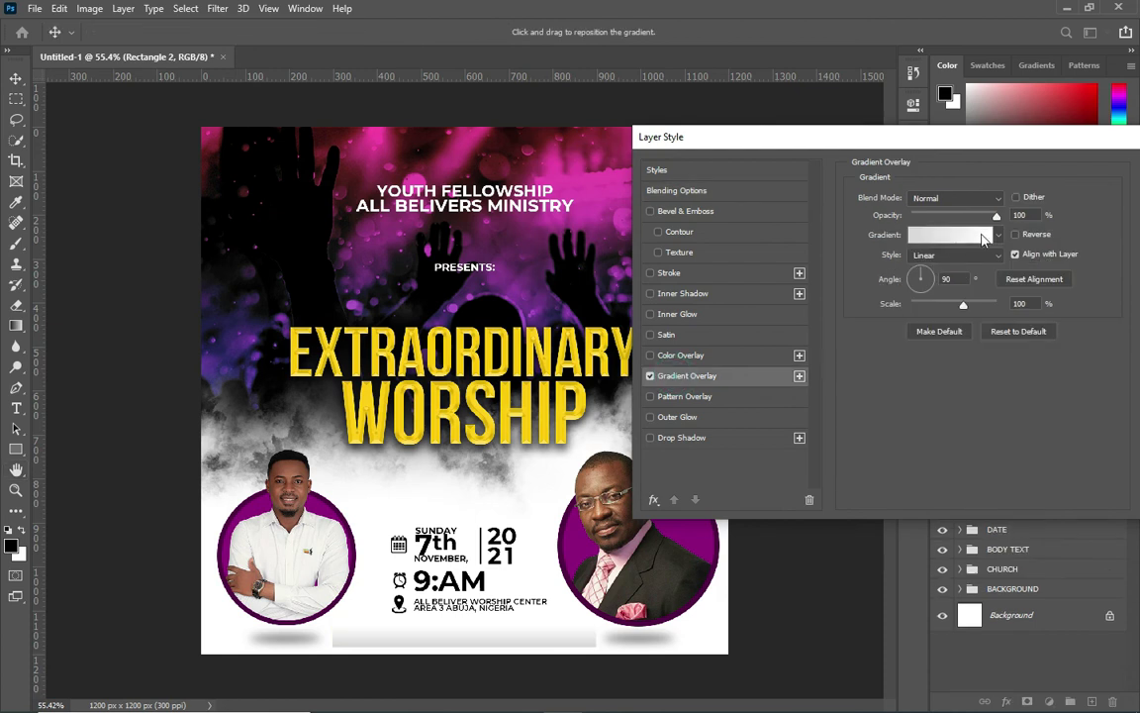
pyautogui.click(960, 235)
pyautogui.doubleClick(402, 377)
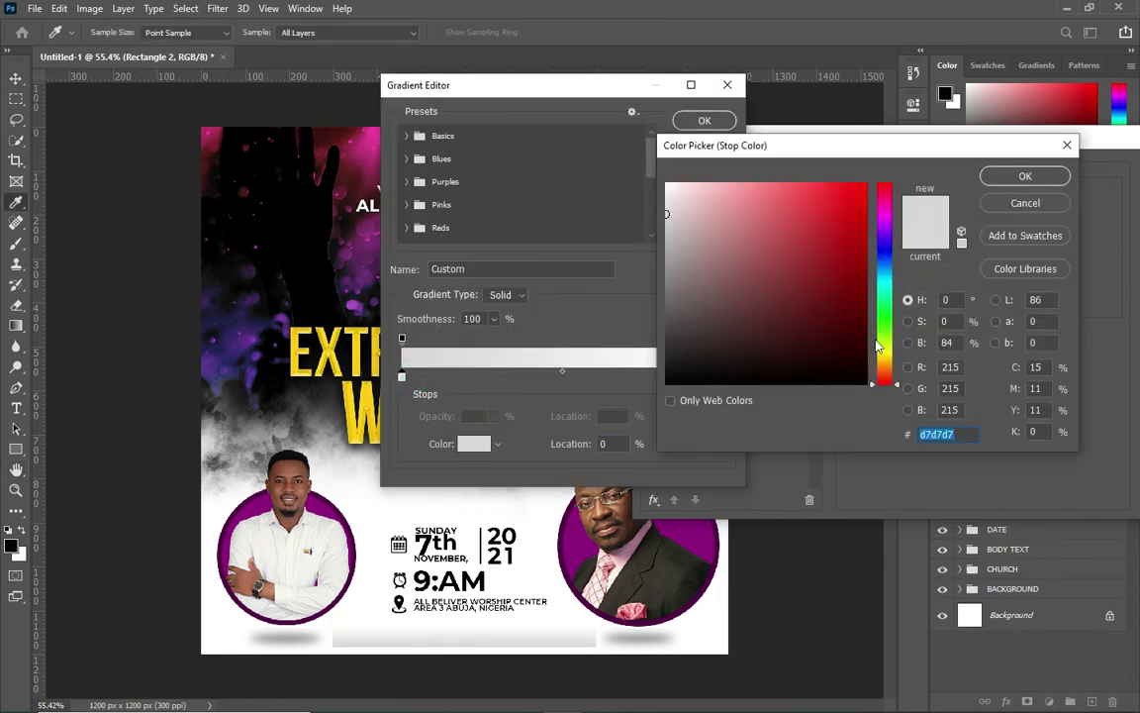
pyautogui.click(884, 362)
pyautogui.click(851, 190)
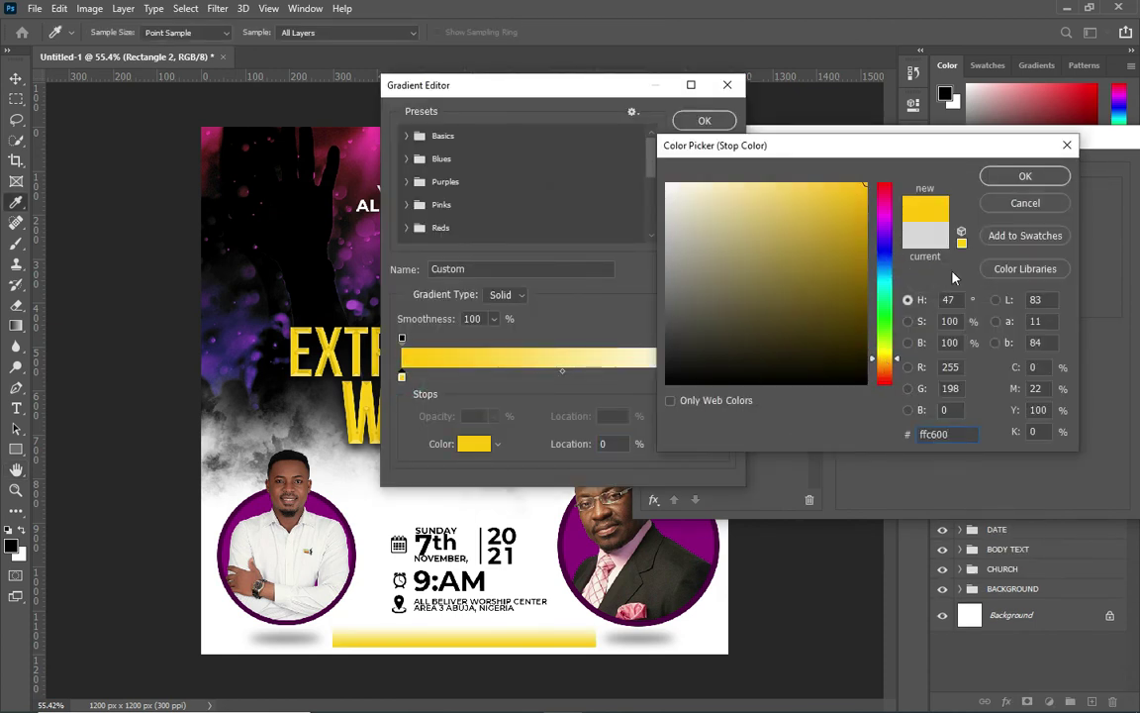
pyautogui.click(1026, 176)
# Step: Add a pale yellow #feeeb6 middle stop and a #ffc600 right stop, then apply
pyautogui.click(561, 377)
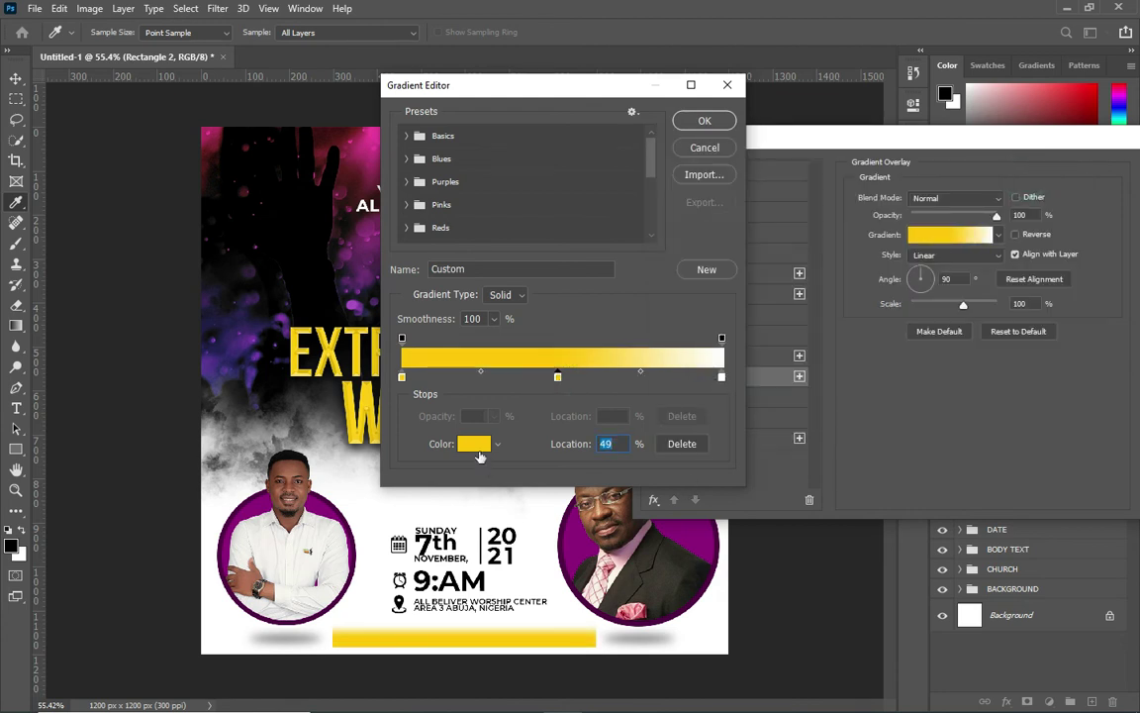
pyautogui.click(474, 443)
pyautogui.click(722, 183)
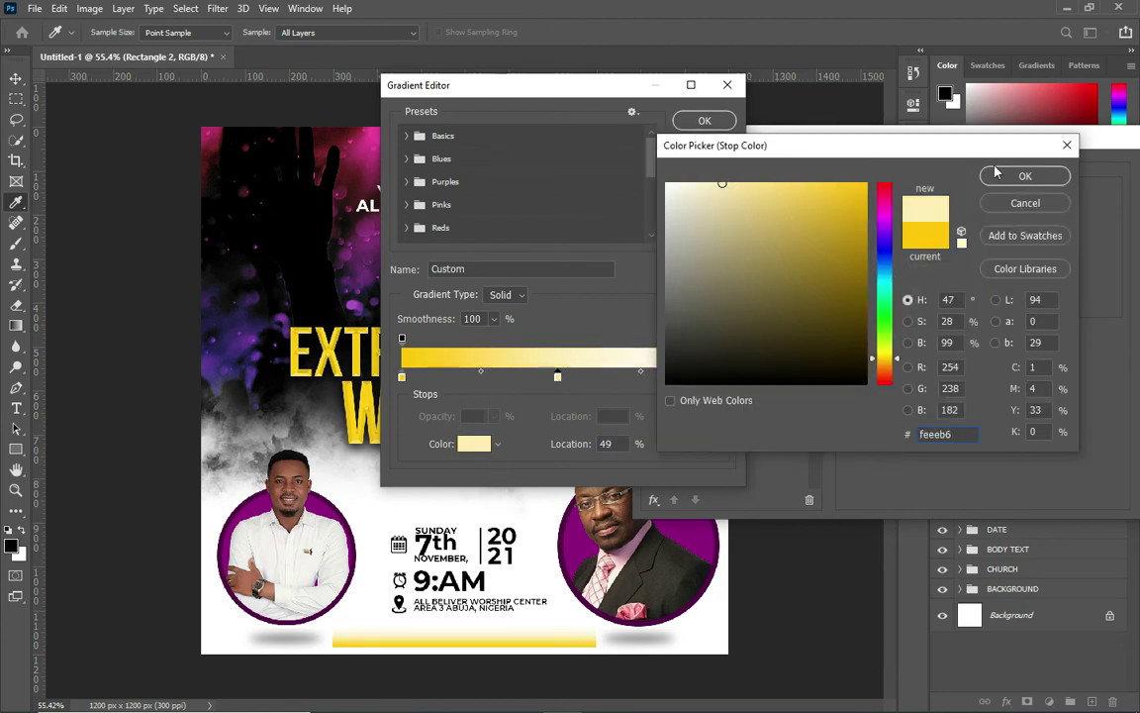
pyautogui.click(754, 181)
pyautogui.click(1049, 171)
pyautogui.click(722, 377)
pyautogui.click(468, 445)
pyautogui.write('ffc600')
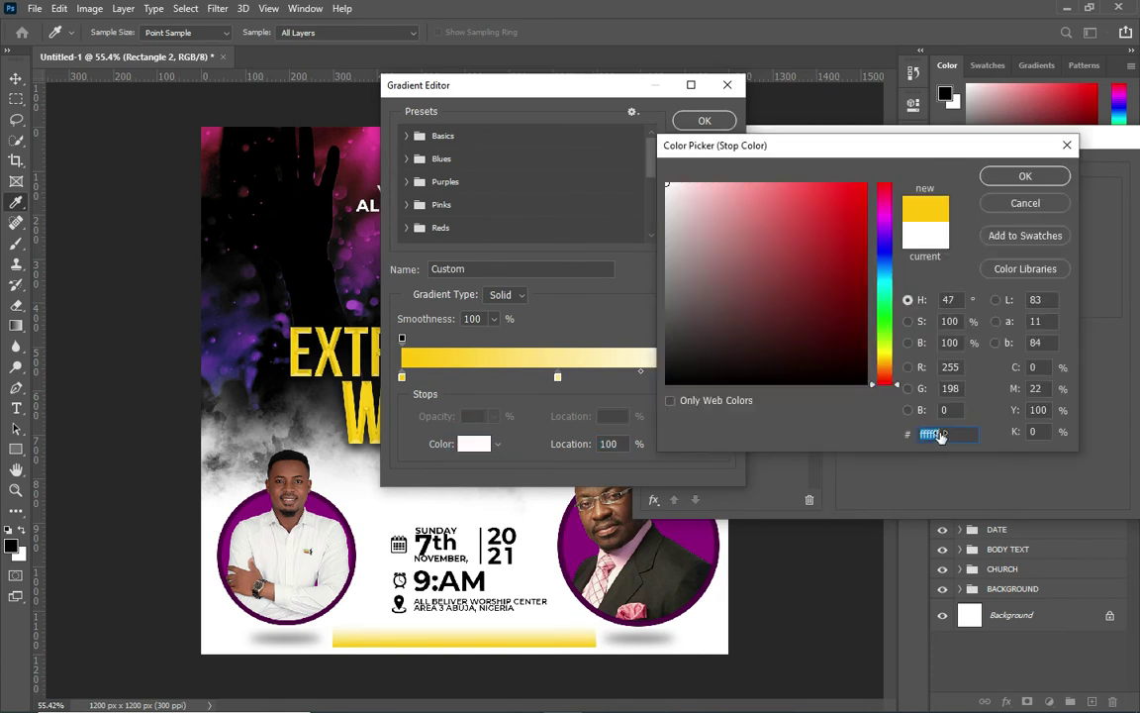
pyautogui.click(1025, 174)
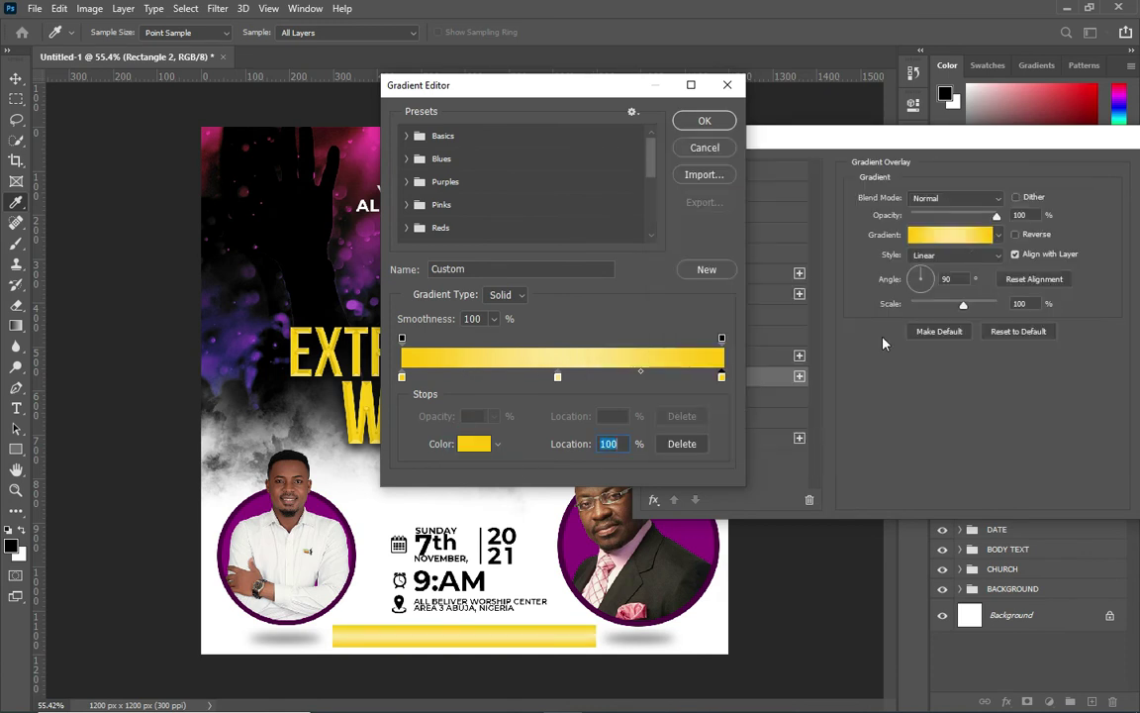
pyautogui.click(705, 121)
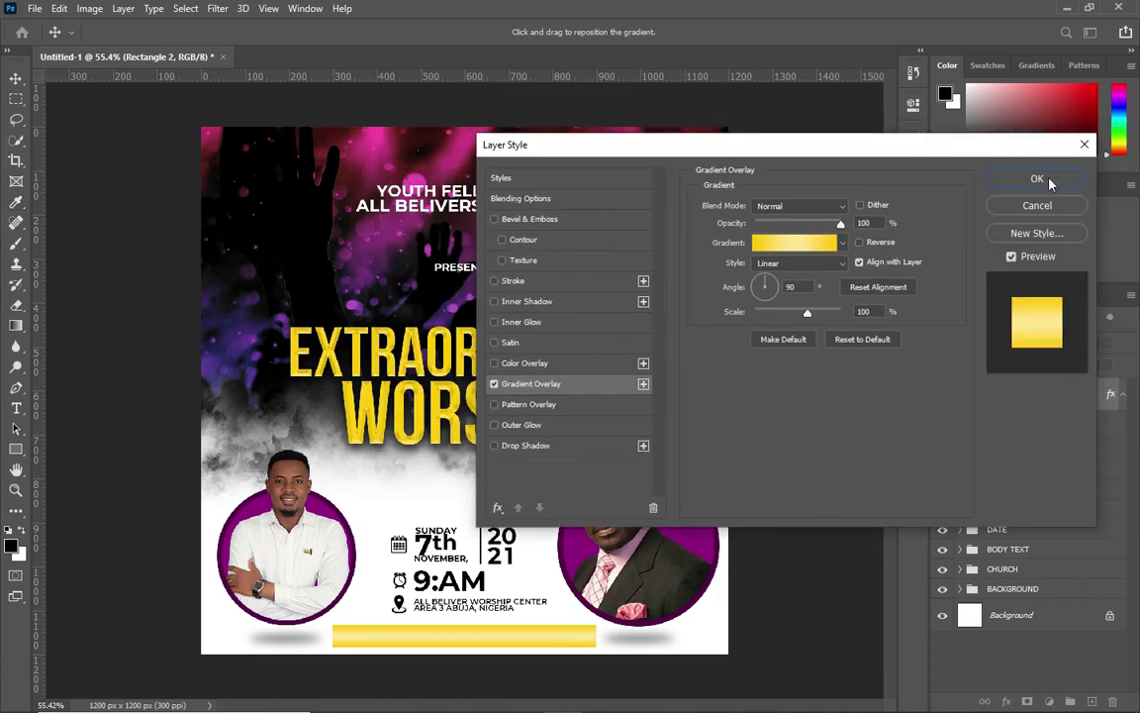
pyautogui.click(1038, 173)
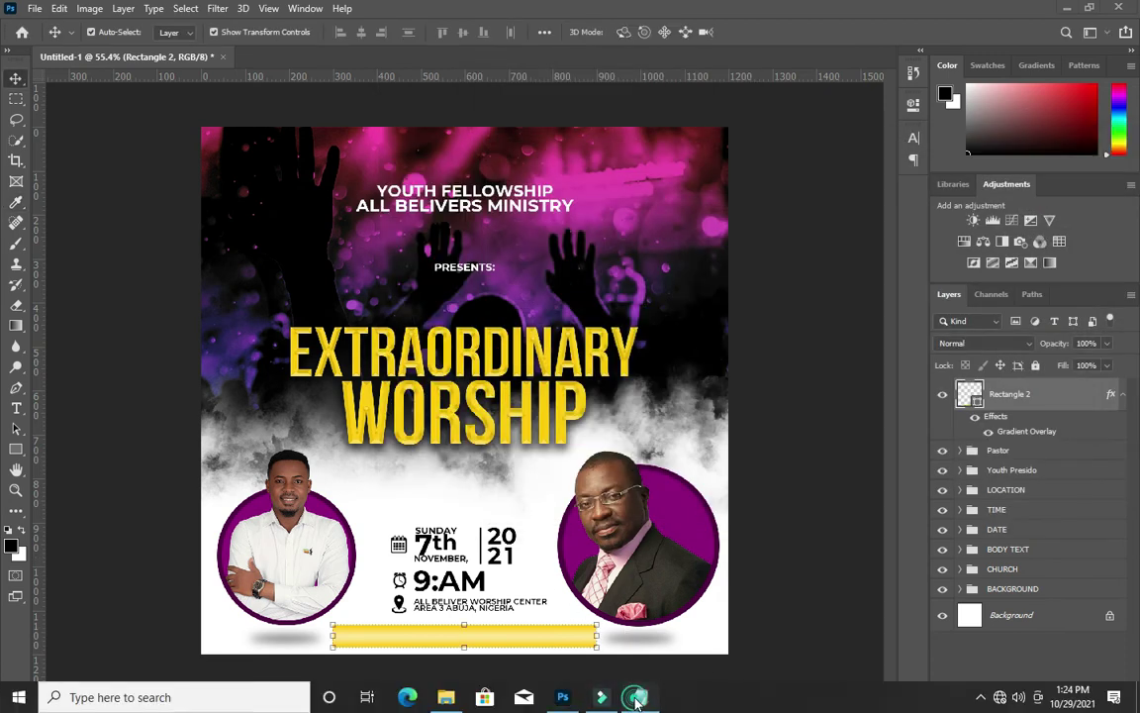
# Step: Copy the line 'Come and experience an unusual worship service' from Notepad
pyautogui.click(544, 698)
pyautogui.moveTo(465, 335); pyautogui.dragTo(164, 334)
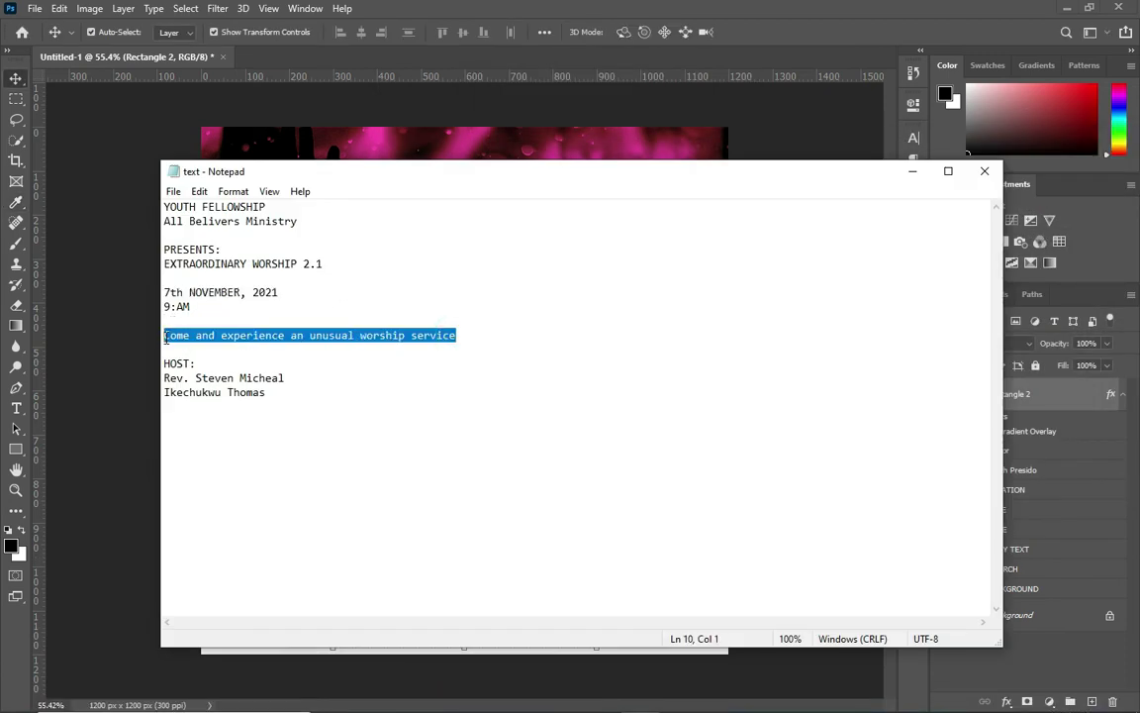
pyautogui.click(910, 171)
pyautogui.click(15, 407)
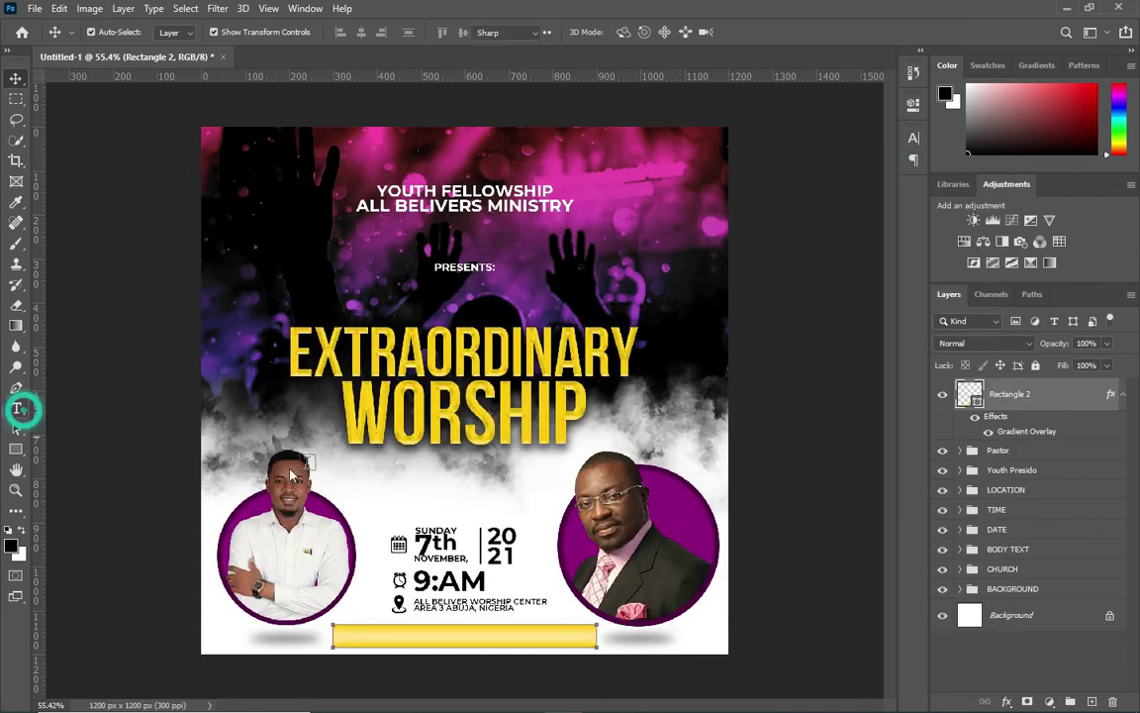
# Step: Paste the tagline as a new black text line below the title
pyautogui.click(360, 473)
pyautogui.write('COME AND EXPERIENCE AN UNUSUAL WORSHIP SERVICE')
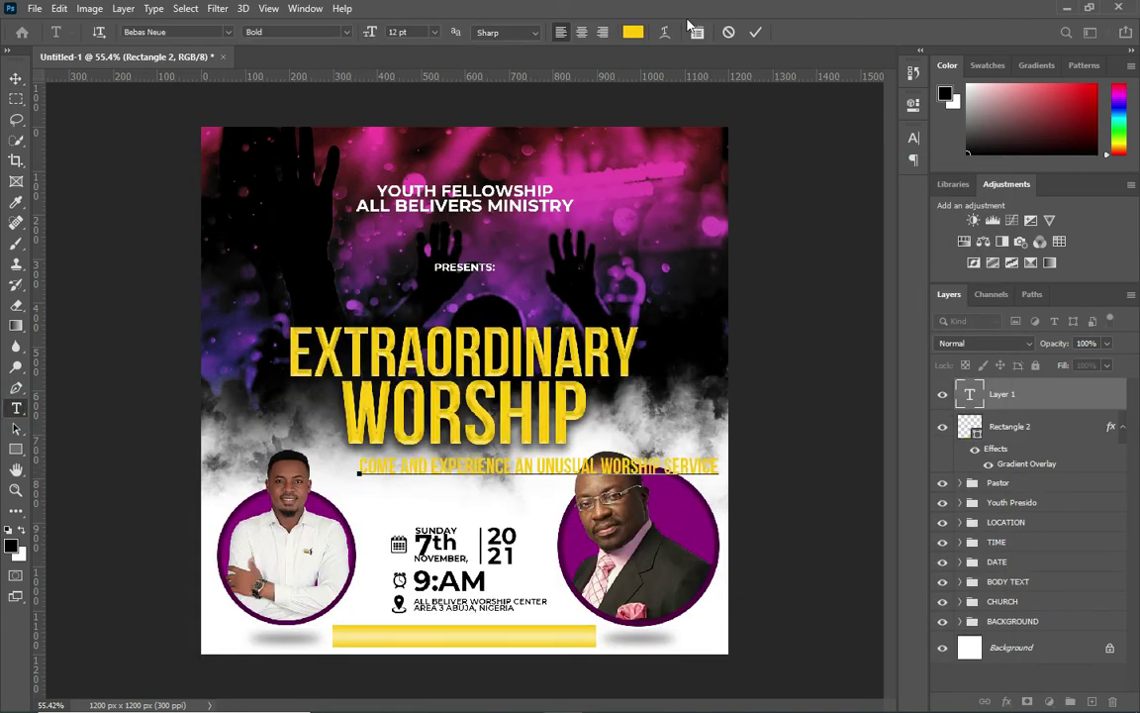
pyautogui.click(632, 32)
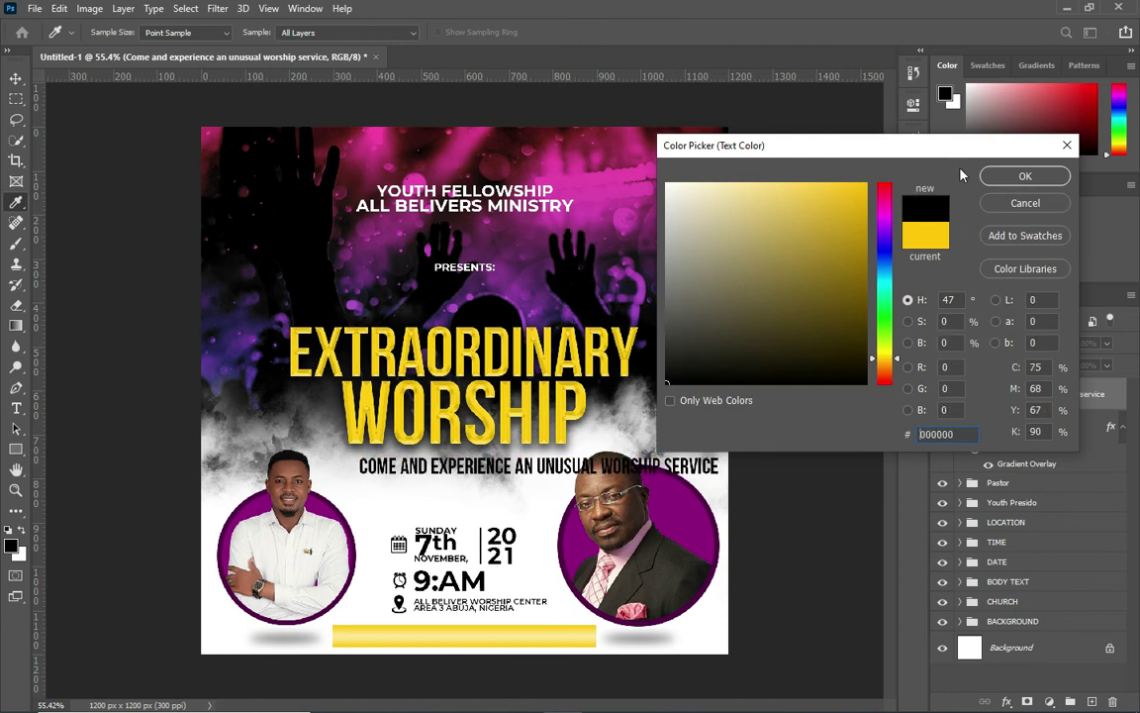
pyautogui.press('Escape')
pyautogui.press('Escape')
pyautogui.press('v')
pyautogui.moveTo(503, 465); pyautogui.dragTo(469, 467)
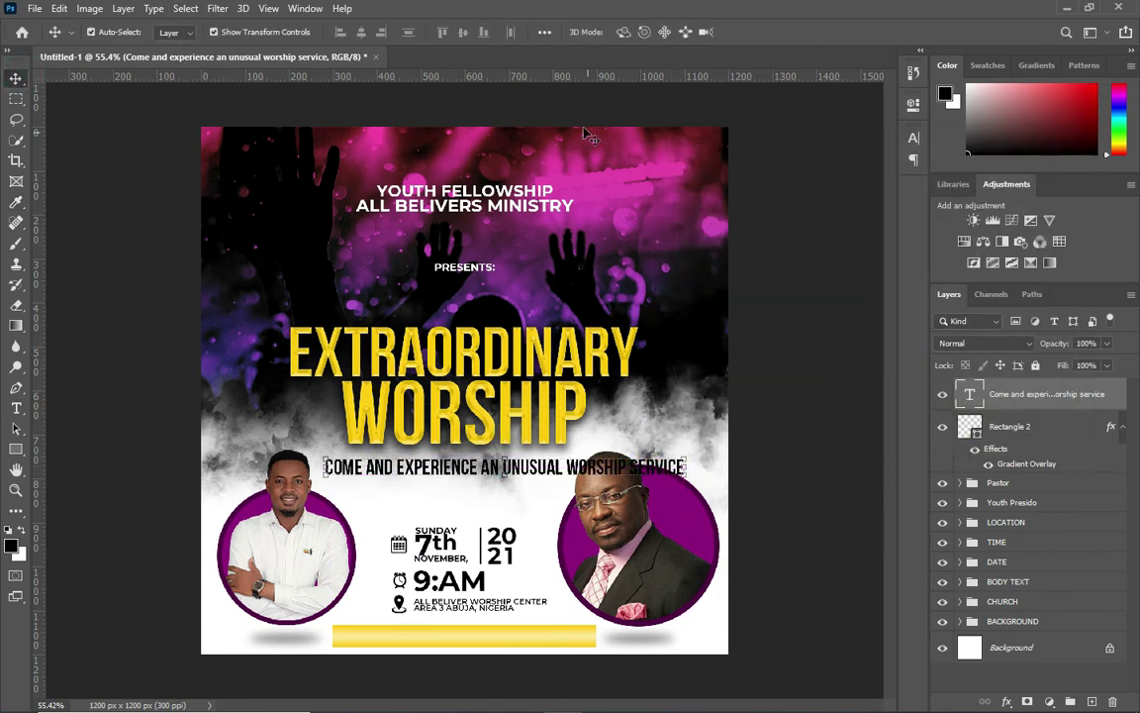
# Step: Set the tagline font to Montserrat SemiBold
pyautogui.press('t')
pyautogui.click(229, 30)
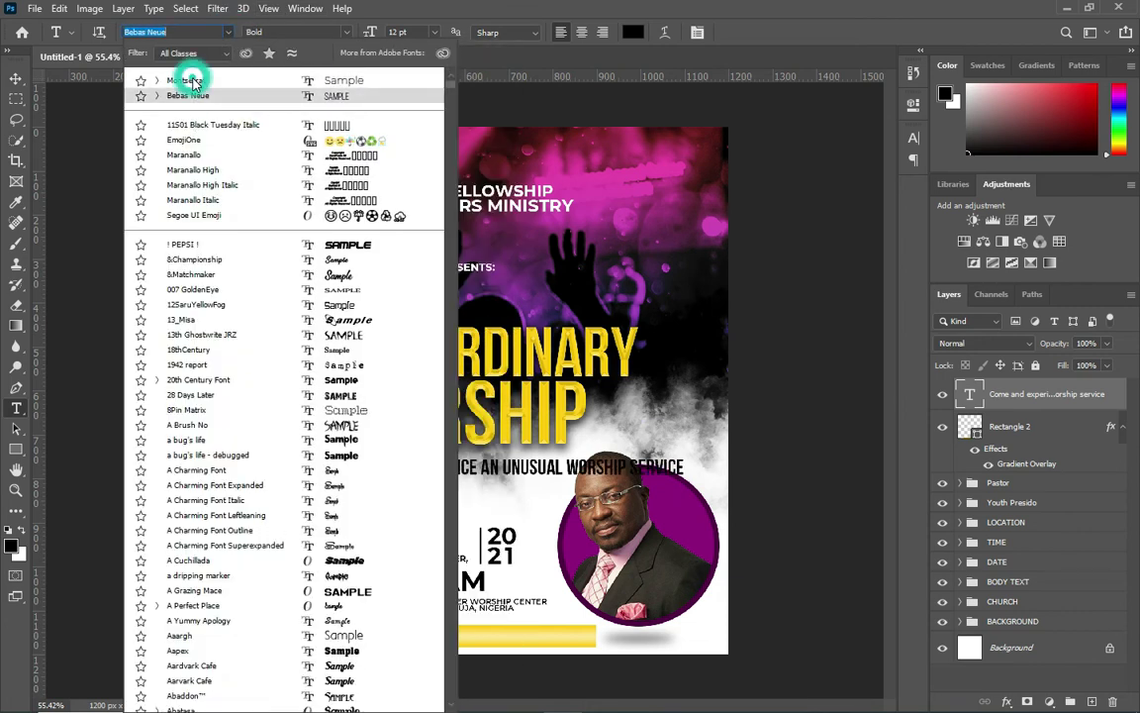
pyautogui.click(188, 80)
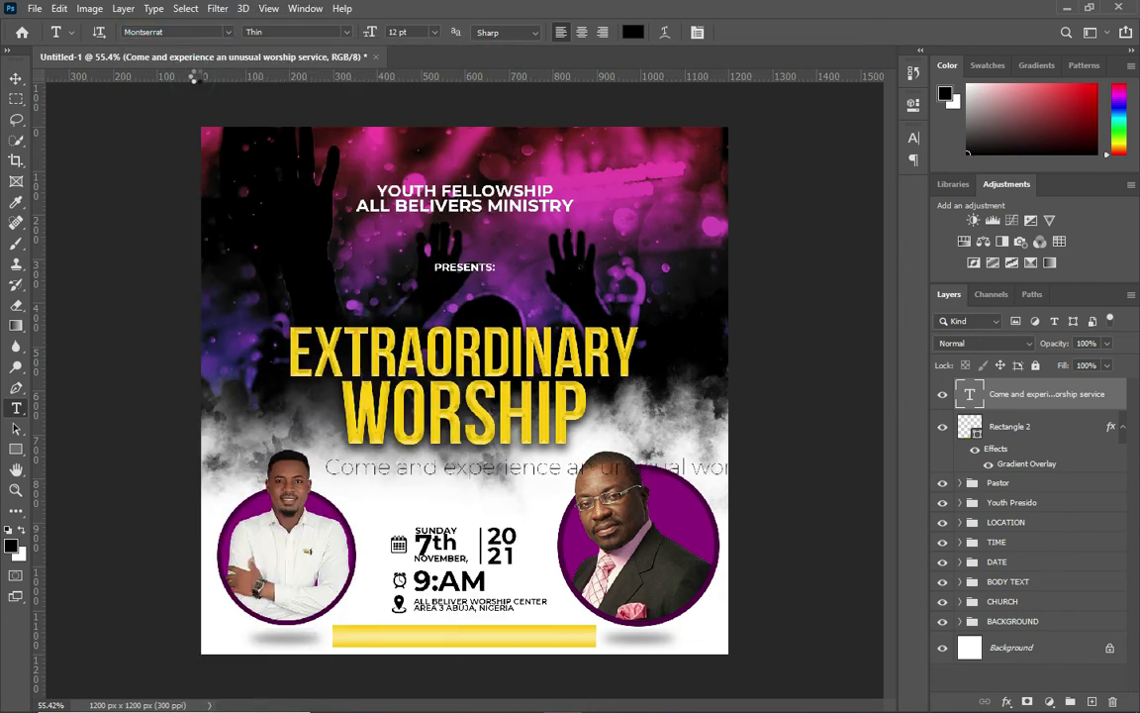
pyautogui.click(346, 32)
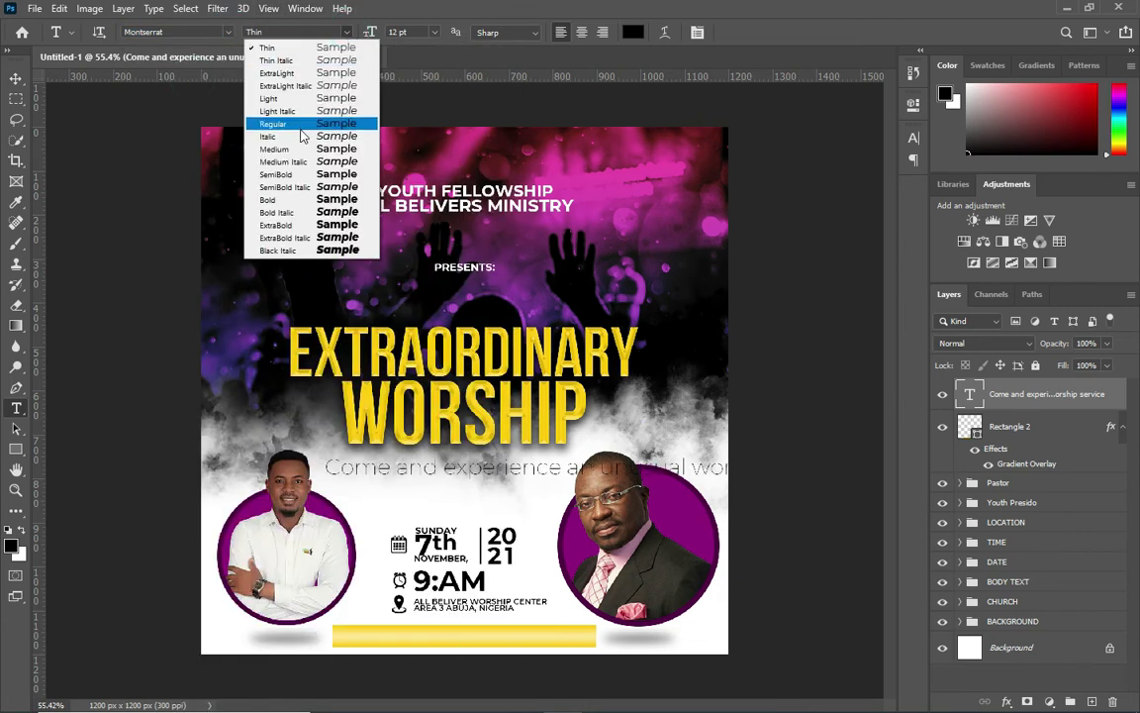
pyautogui.click(282, 199)
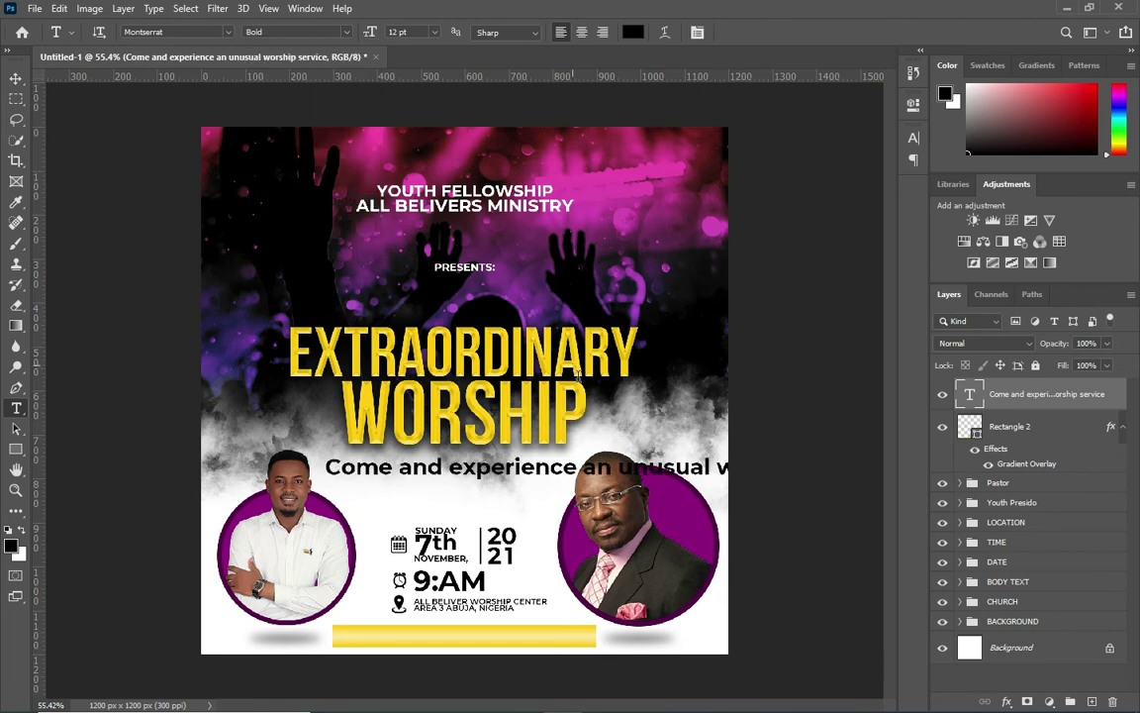
pyautogui.click(338, 32)
pyautogui.click(268, 145)
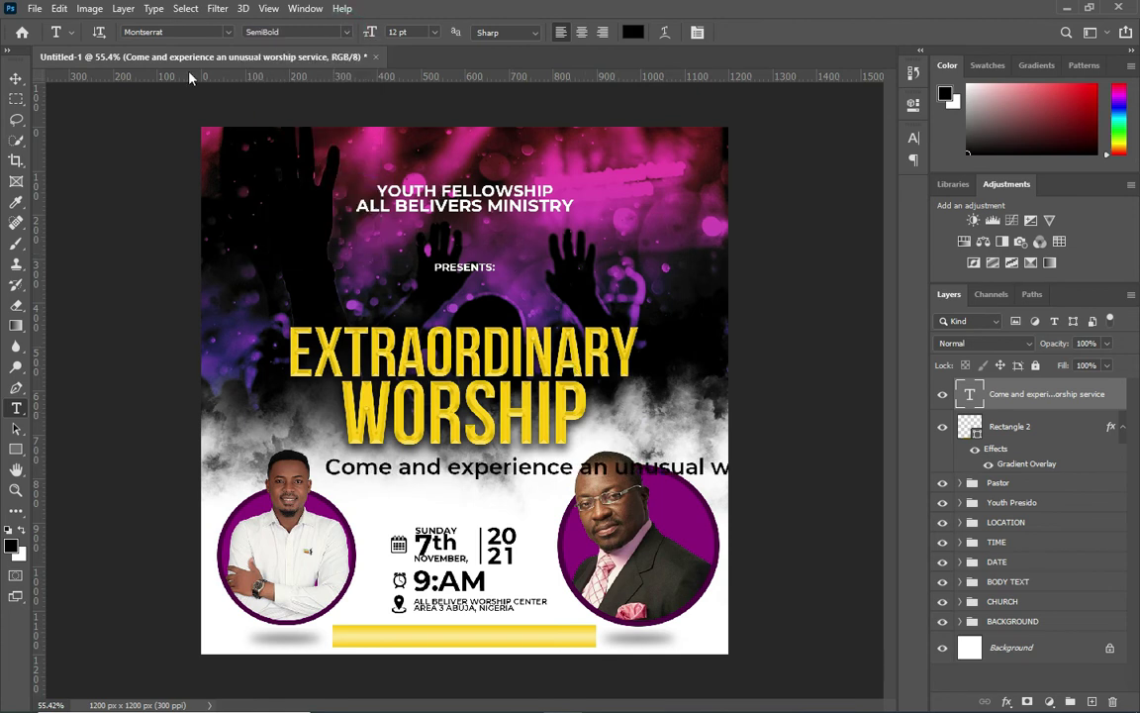
# Step: Shrink the tagline and place it onto the yellow bottom bar
pyautogui.click(22, 76)
pyautogui.moveTo(325, 478); pyautogui.dragTo(582, 473)
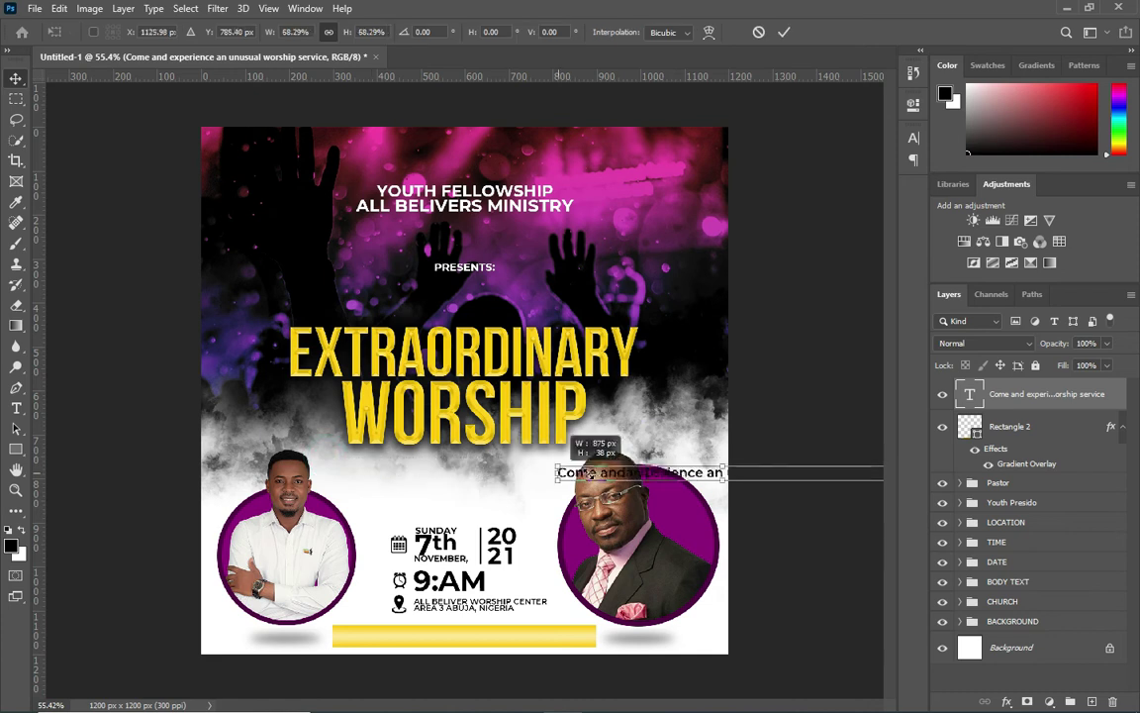
pyautogui.moveTo(677, 473)
pyautogui.mouseDown()
pyautogui.moveTo(471, 625)
pyautogui.moveTo(599, 645)
pyautogui.moveTo(491, 637)
pyautogui.mouseUp()
pyautogui.moveTo(641, 638); pyautogui.dragTo(593, 643)
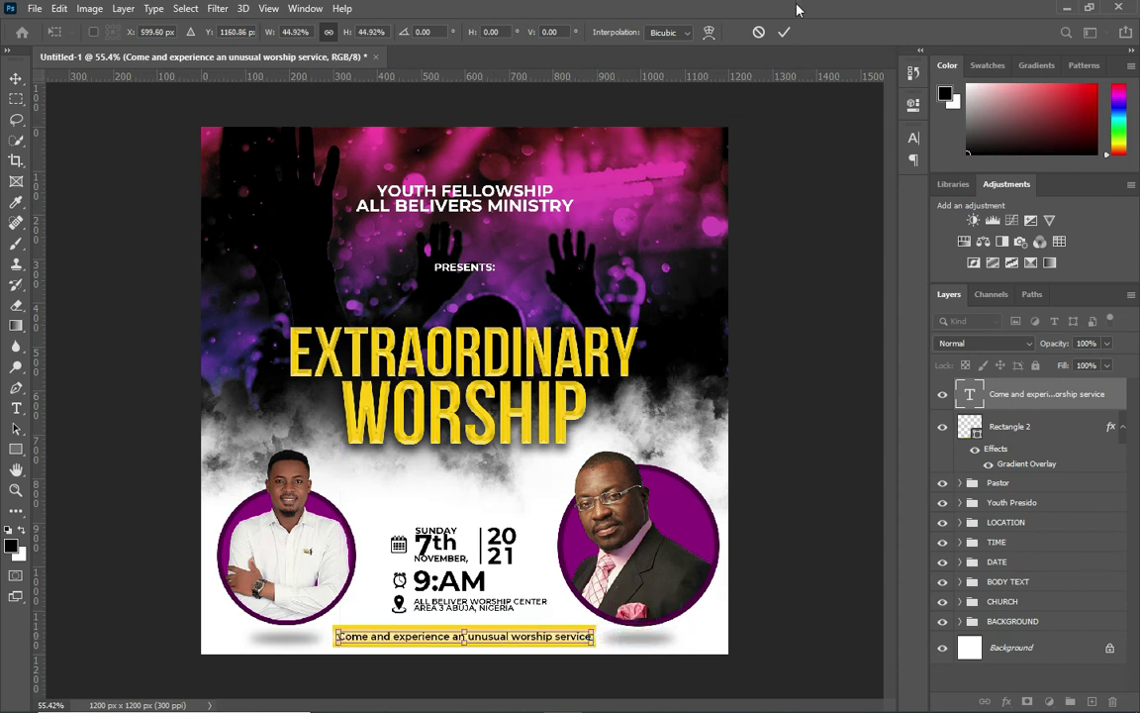
pyautogui.press('Return')
pyautogui.click(1020, 426)
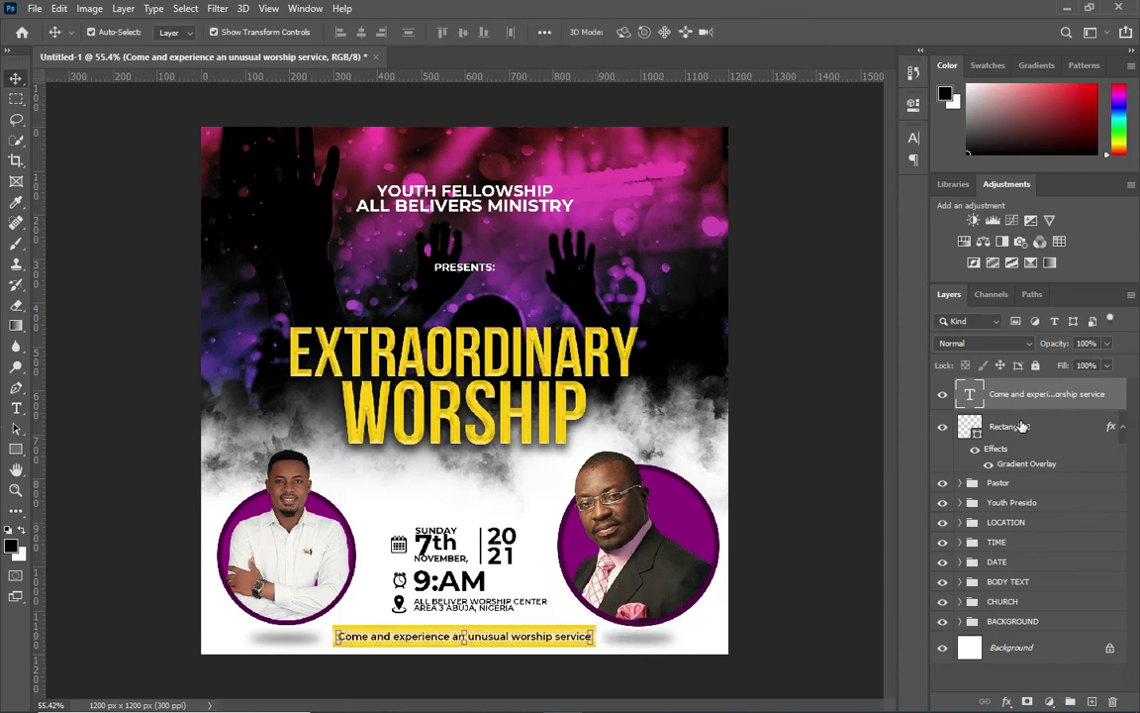
# Step: Vertically centre the caption on the yellow bar, then duplicate the caption layer
pyautogui.keyDown('ctrl'); pyautogui.click(1085, 425); pyautogui.keyUp('ctrl')
pyautogui.click(460, 34)
pyautogui.click(795, 295)
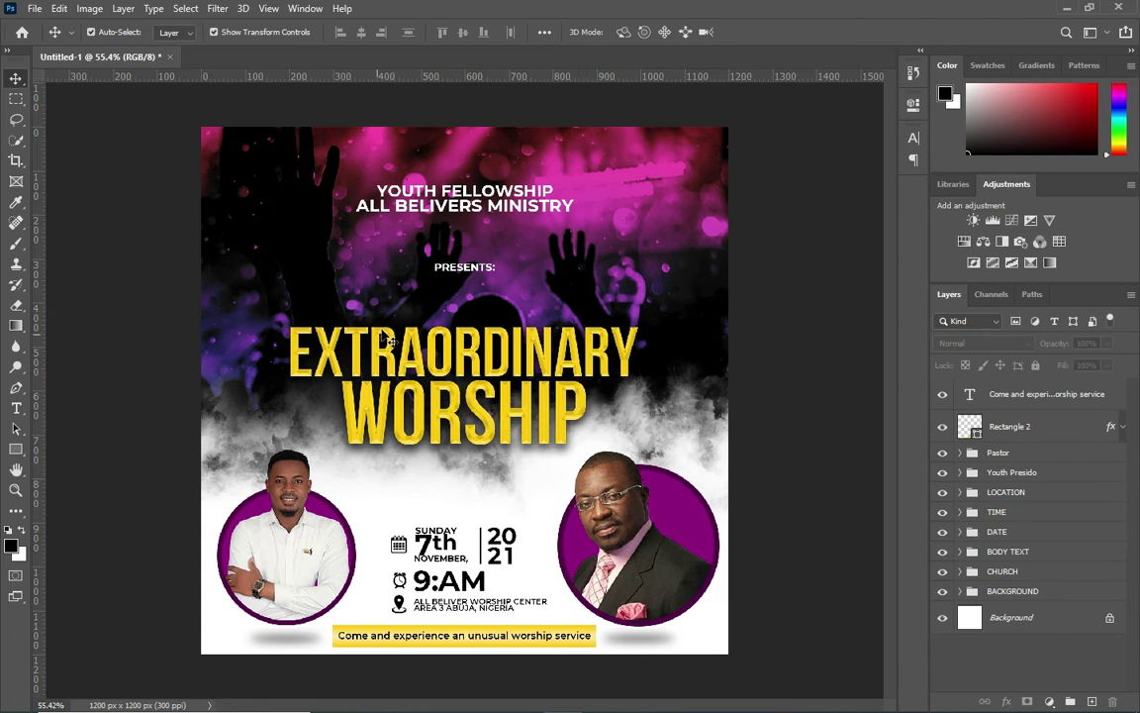
pyautogui.click(538, 637)
pyautogui.hotkey('ctrl', 'j')
# Step: Move the caption copy below the WORSHIP title and place a yellow bar copy behind it
pyautogui.moveTo(495, 639); pyautogui.dragTo(502, 488)
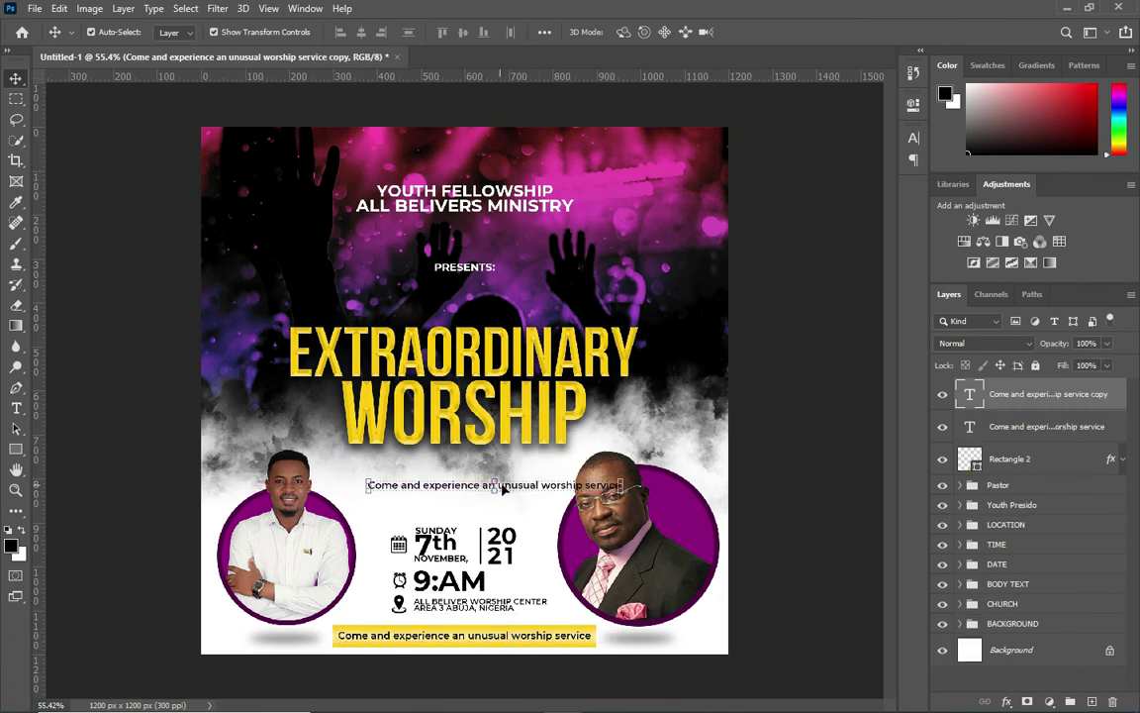
pyautogui.moveTo(502, 488); pyautogui.dragTo(472, 464)
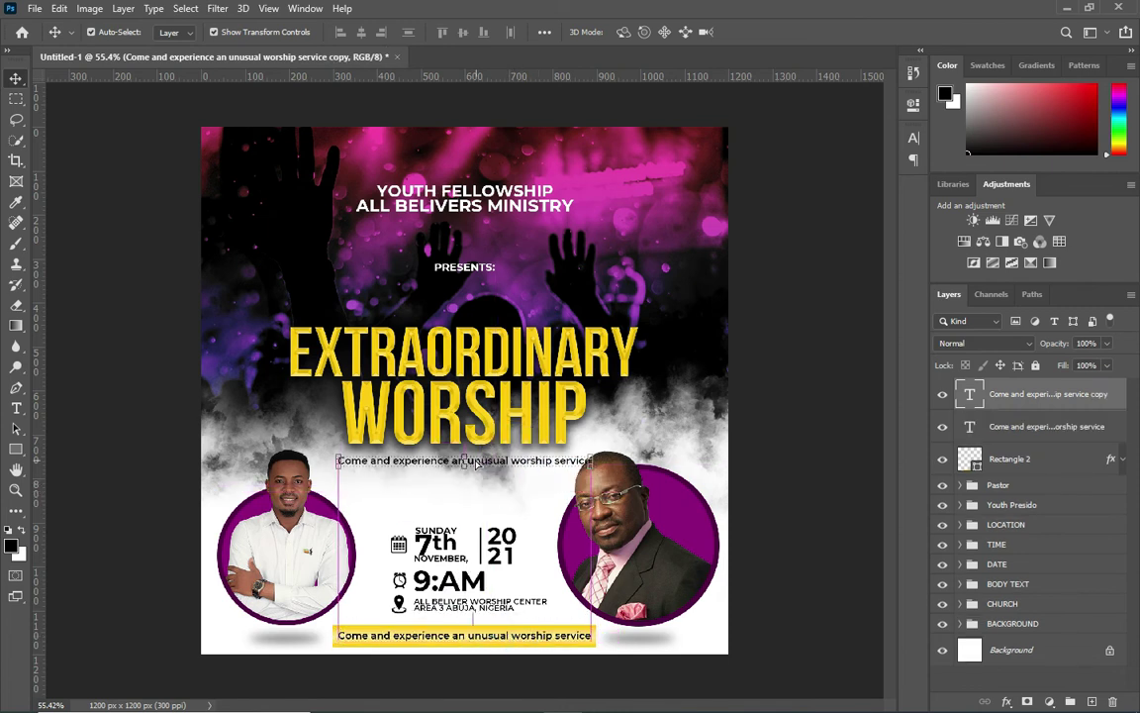
pyautogui.click(480, 641)
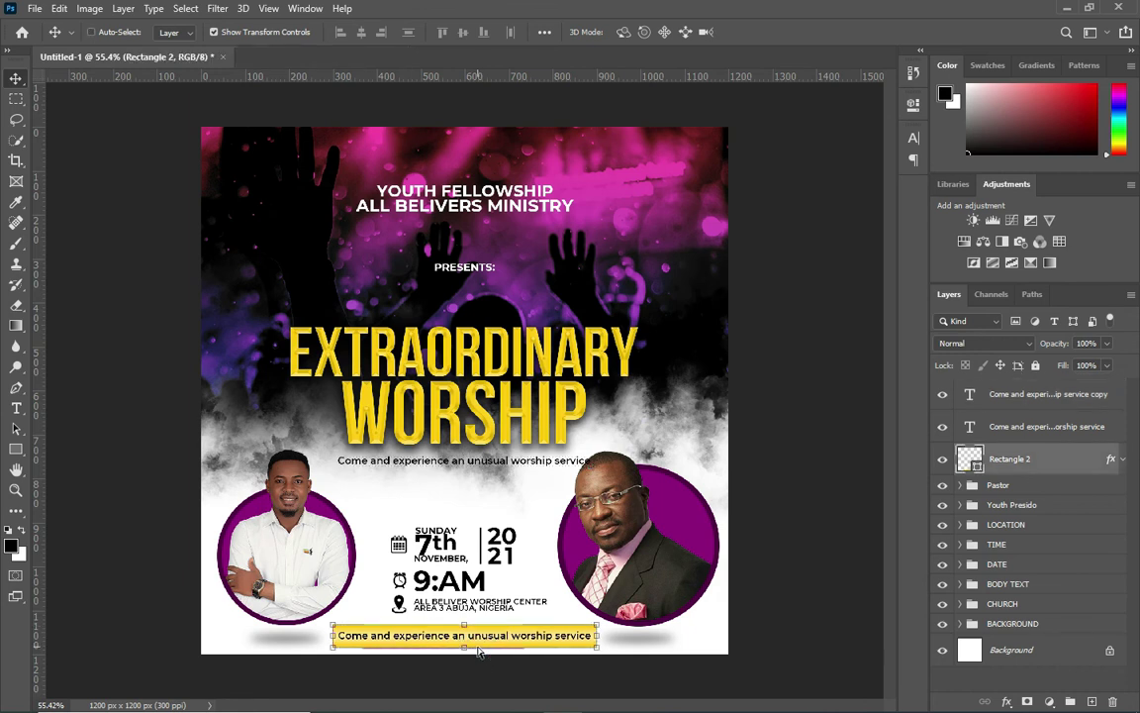
pyautogui.hotkey('ctrl', 'j')
pyautogui.moveTo(1043, 463); pyautogui.dragTo(1019, 412)
pyautogui.moveTo(533, 643); pyautogui.dragTo(532, 476)
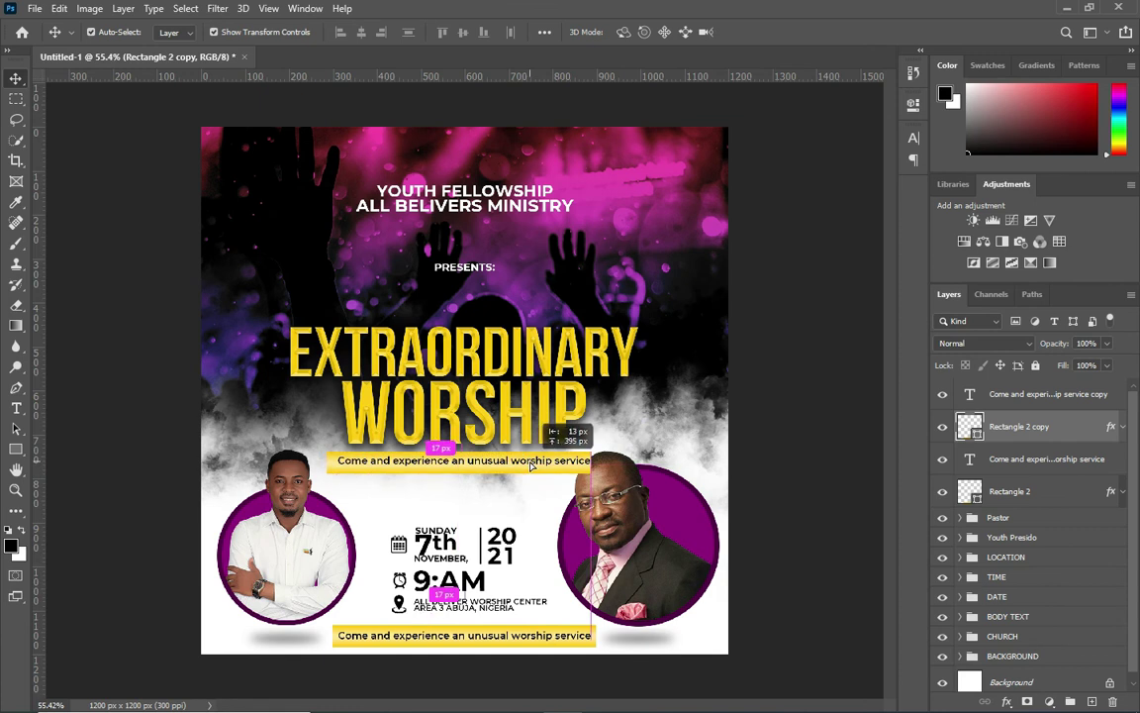
# Step: Shrink the bar copy into a short highlight under the upper caption
pyautogui.hotkey('ctrl', 't')
pyautogui.moveTo(328, 472); pyautogui.dragTo(336, 471)
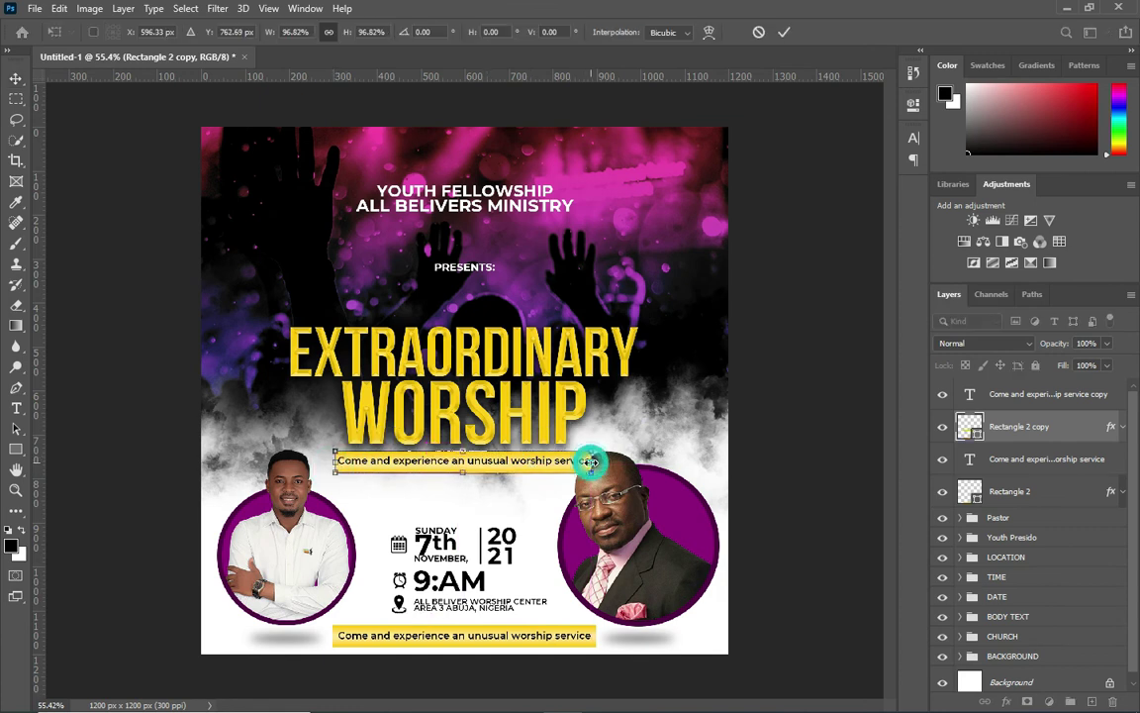
pyautogui.moveTo(592, 460); pyautogui.dragTo(406, 462)
pyautogui.scroll(1, 453, 462)
pyautogui.scroll(1, 453, 462)
pyautogui.moveTo(349, 483)
pyautogui.mouseDown()
pyautogui.moveTo(267, 471)
pyautogui.moveTo(468, 482)
pyautogui.moveTo(407, 489)
pyautogui.moveTo(381, 475)
pyautogui.moveTo(503, 480)
pyautogui.mouseUp()
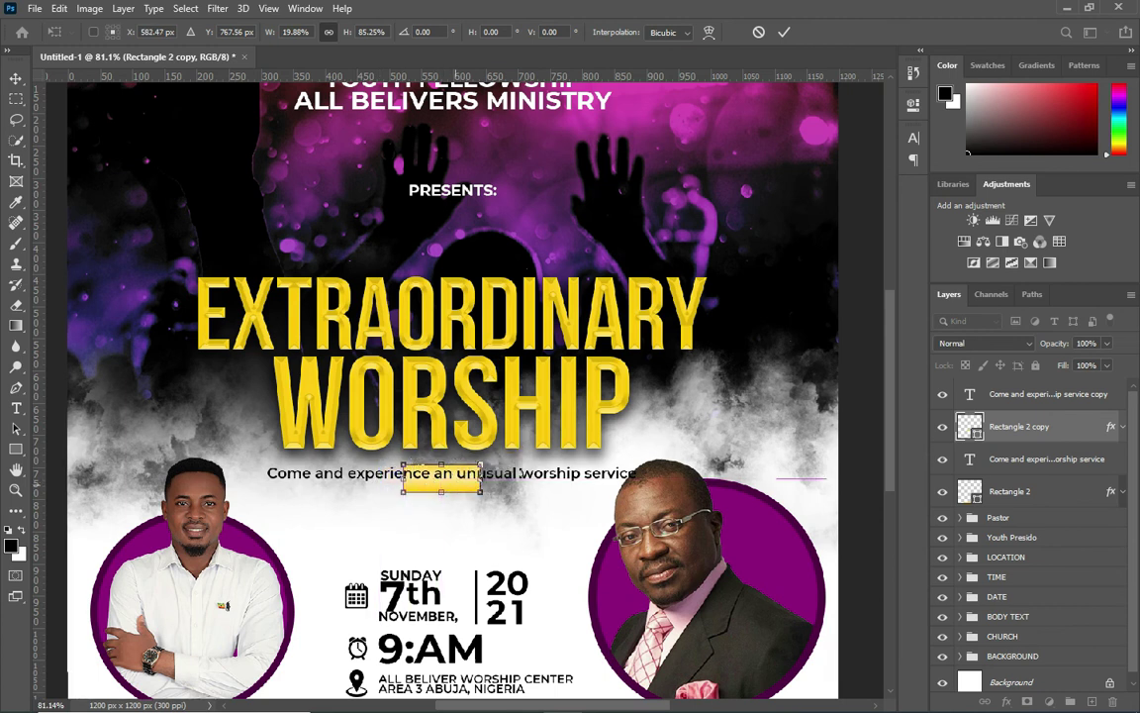
# Step: Replace the upper caption's text with 'HOST:'
pyautogui.click(787, 34)
pyautogui.click(1039, 394)
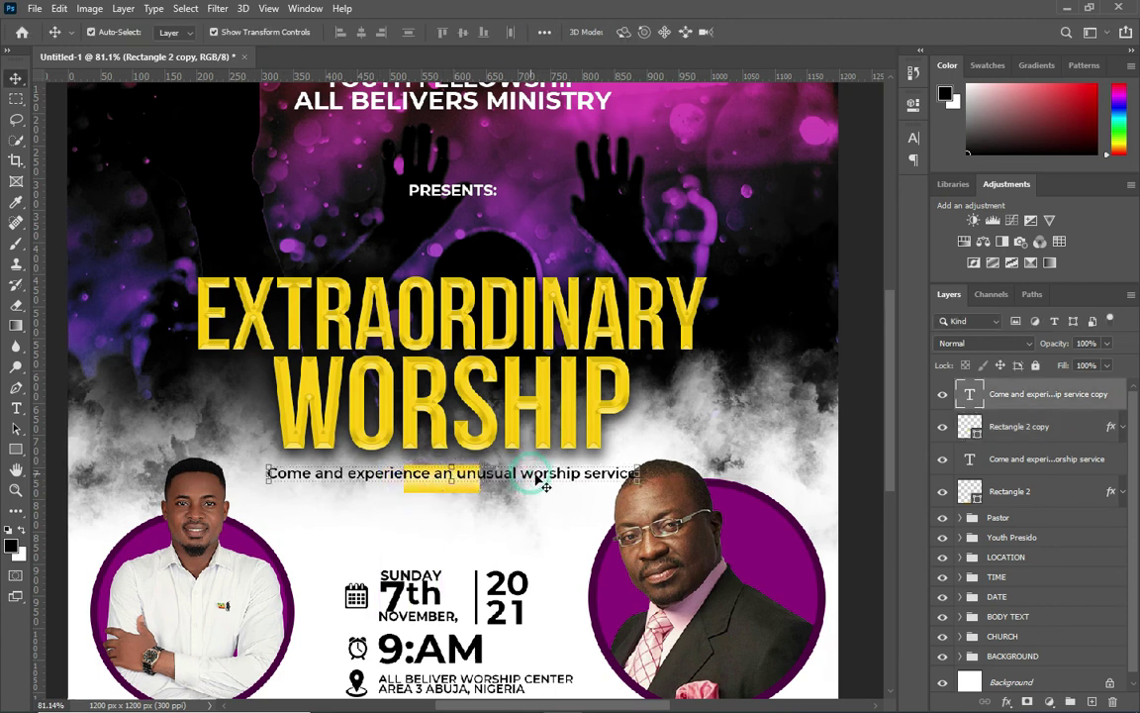
pyautogui.doubleClick(969, 394)
pyautogui.tripleClick(572, 472)
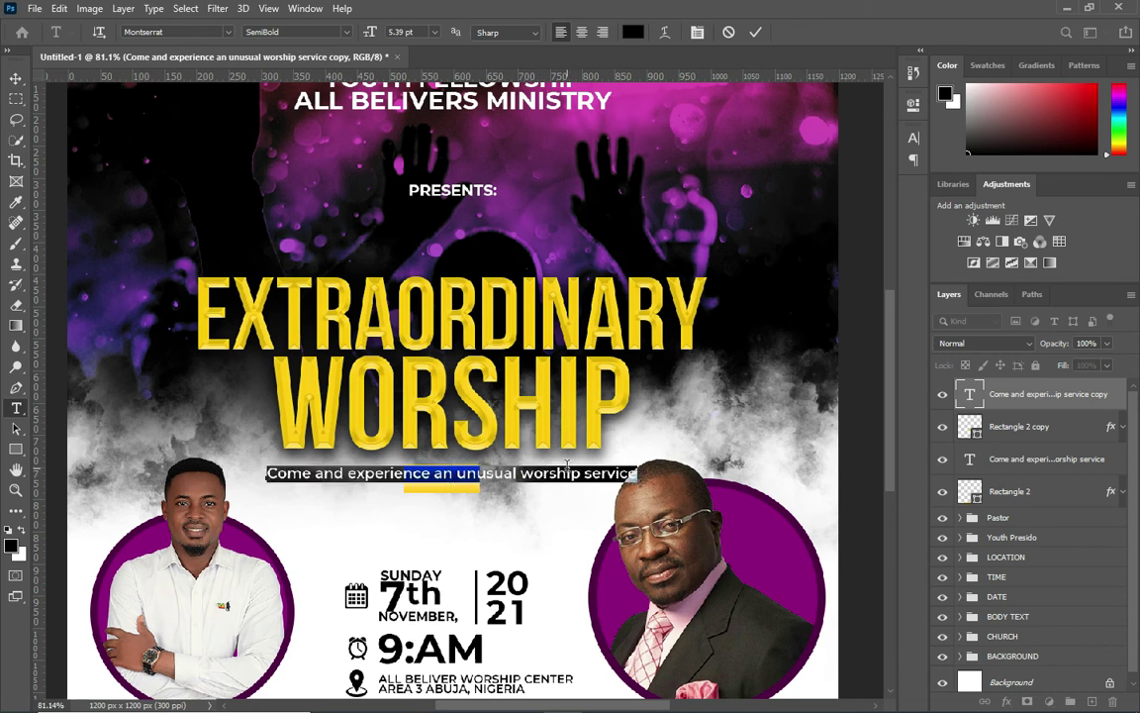
pyautogui.write('HOST:')
pyautogui.click(755, 32)
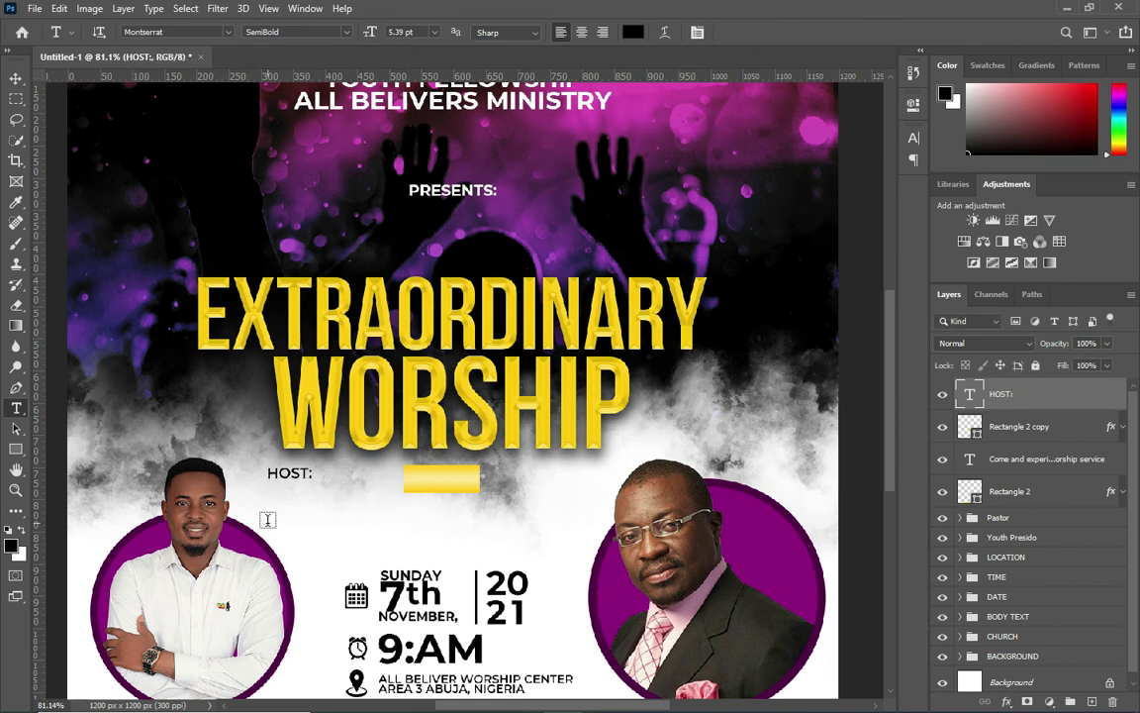
# Step: Make HOST: bold, place it on the short yellow bar, and enlarge it
pyautogui.click(339, 32)
pyautogui.click(294, 203)
pyautogui.click(15, 76)
pyautogui.moveTo(299, 473); pyautogui.dragTo(450, 482)
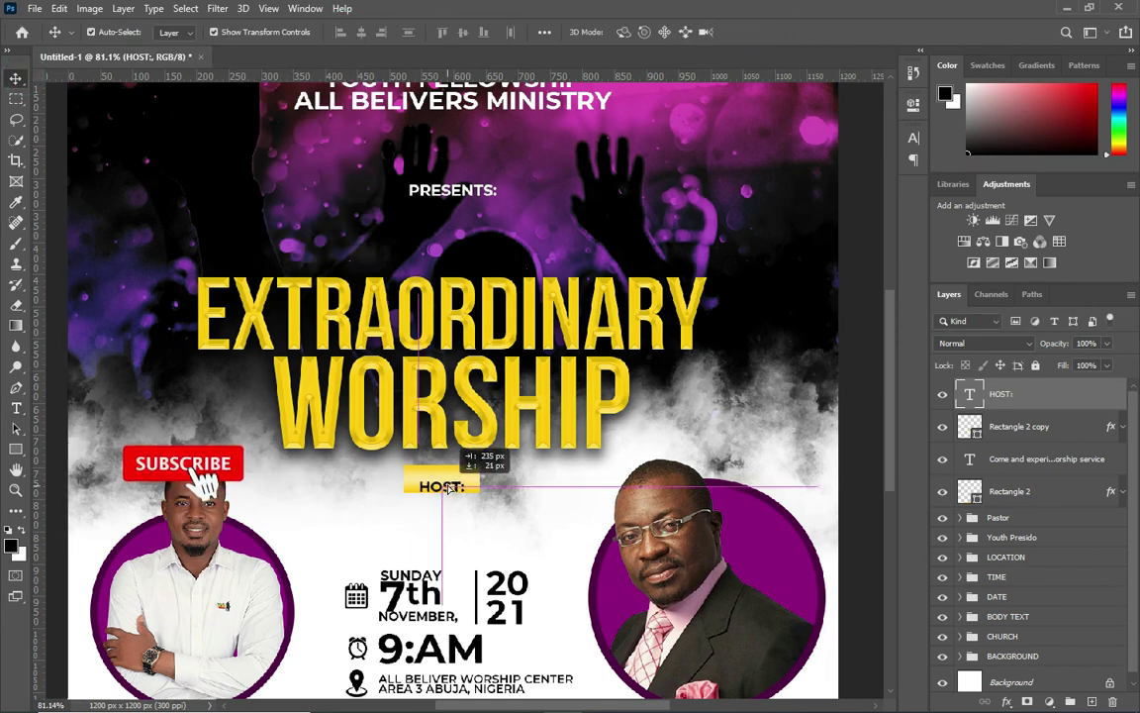
pyautogui.hotkey('ctrl', 't')
pyautogui.moveTo(470, 488); pyautogui.dragTo(476, 491)
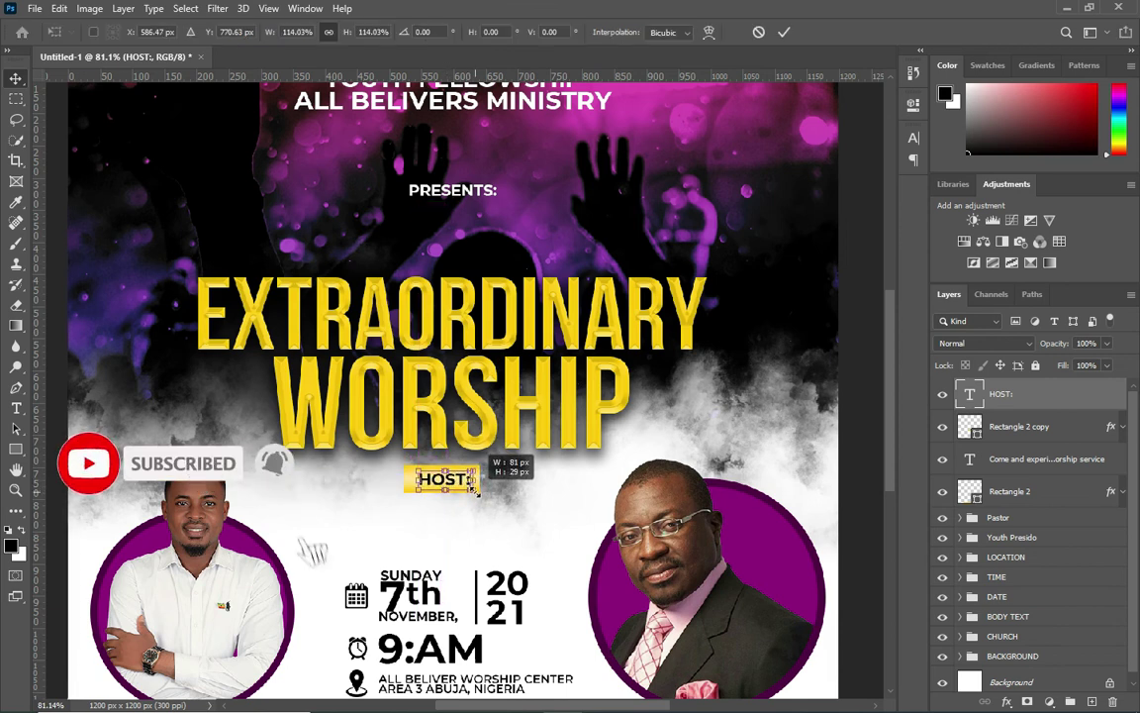
pyautogui.click(783, 32)
pyautogui.click(854, 317)
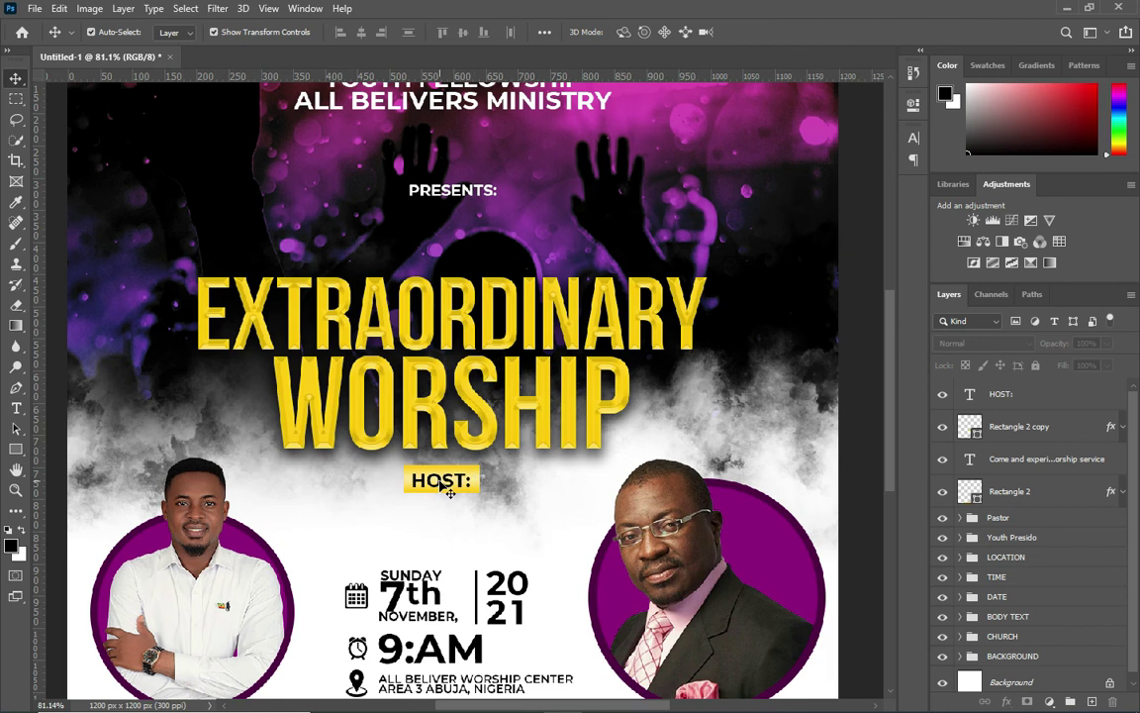
# Step: Group the bottom yellow bar and its caption into a group named Footer
pyautogui.click(1081, 488)
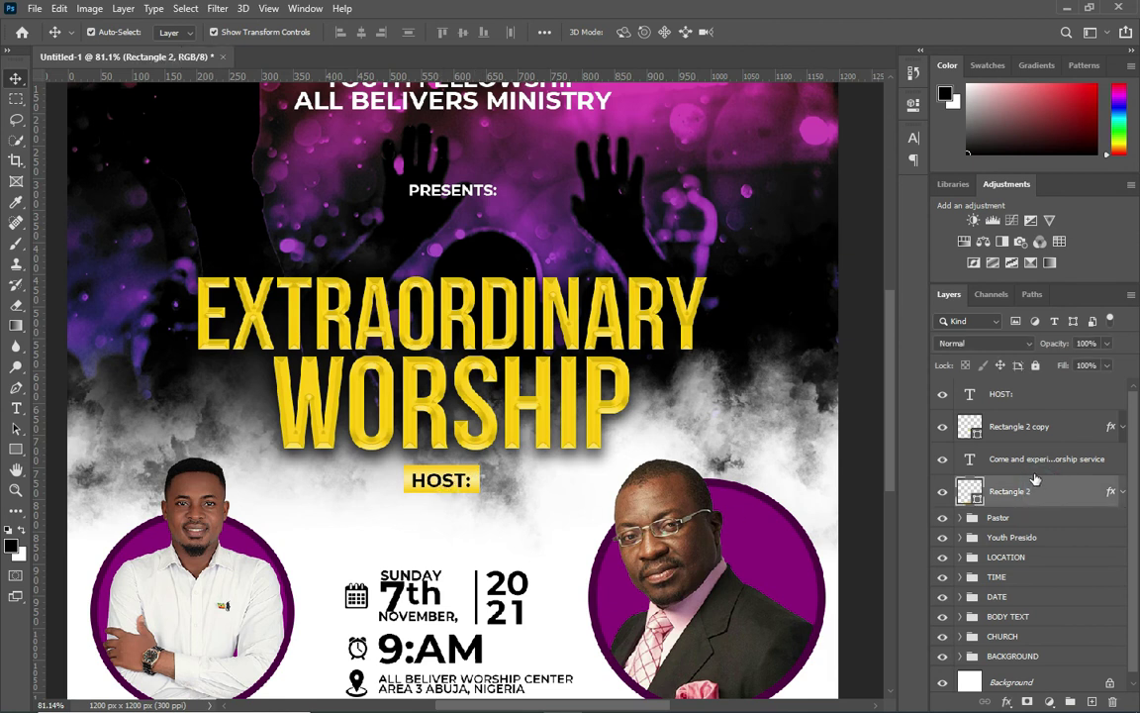
pyautogui.keyDown('ctrl'); pyautogui.click(1029, 461); pyautogui.keyUp('ctrl')
pyautogui.hotkey('ctrl', 'g')
pyautogui.doubleClick(1014, 451)
pyautogui.write('Footer')
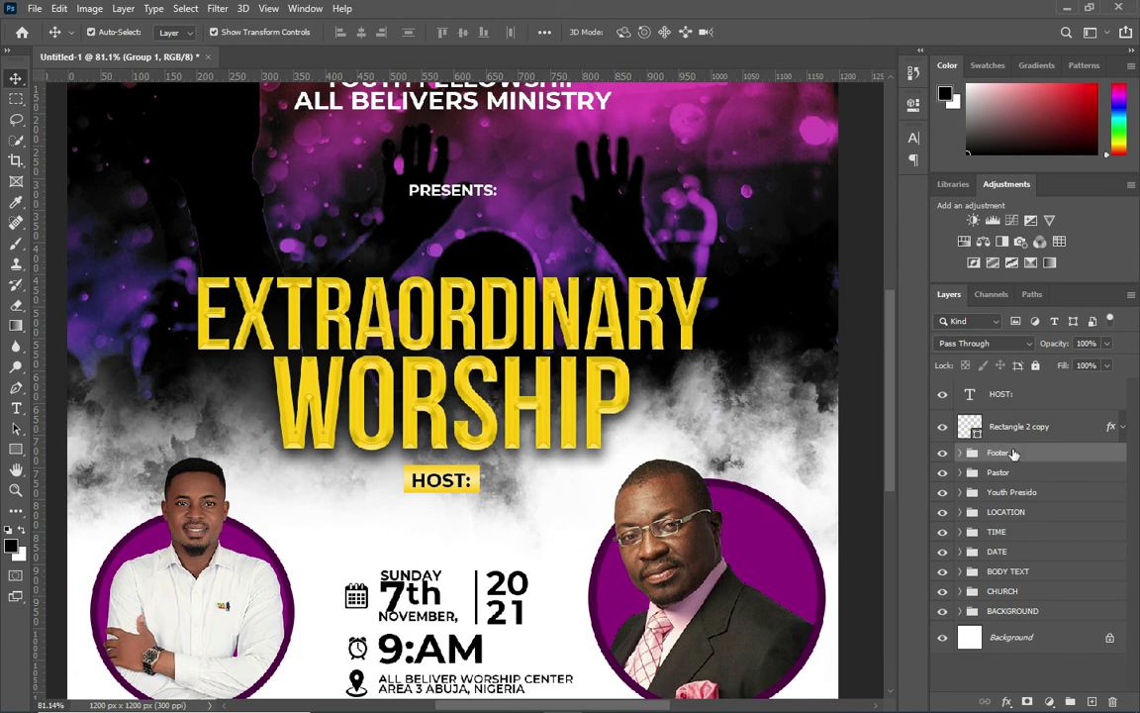
pyautogui.click(1014, 428)
pyautogui.click(997, 396)
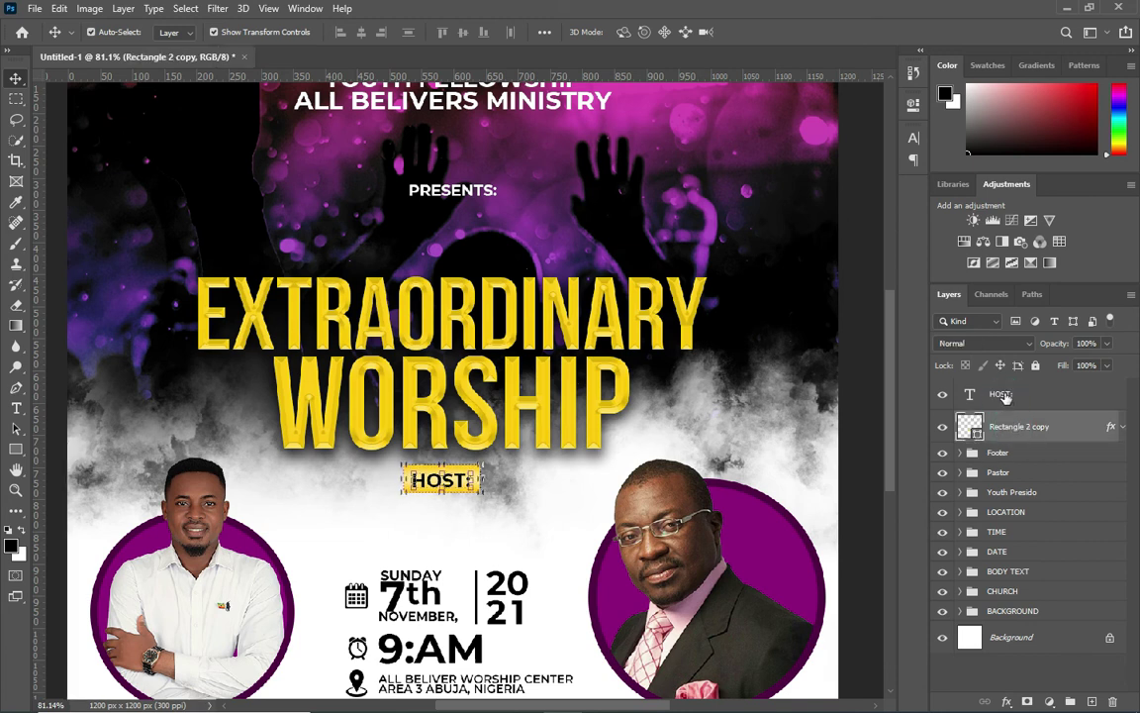
# Step: Duplicate the HOST: text beside the right portrait and replace it with the first host's name
pyautogui.hotkey('ctrl', 'j')
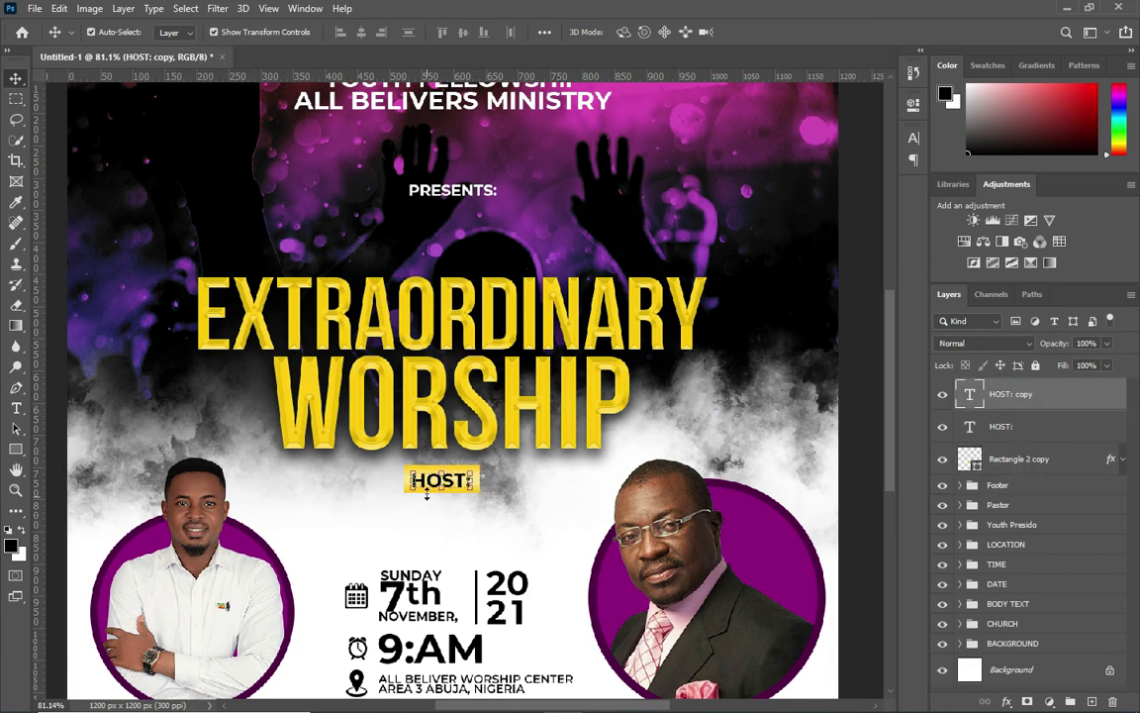
pyautogui.moveTo(432, 486); pyautogui.dragTo(564, 503)
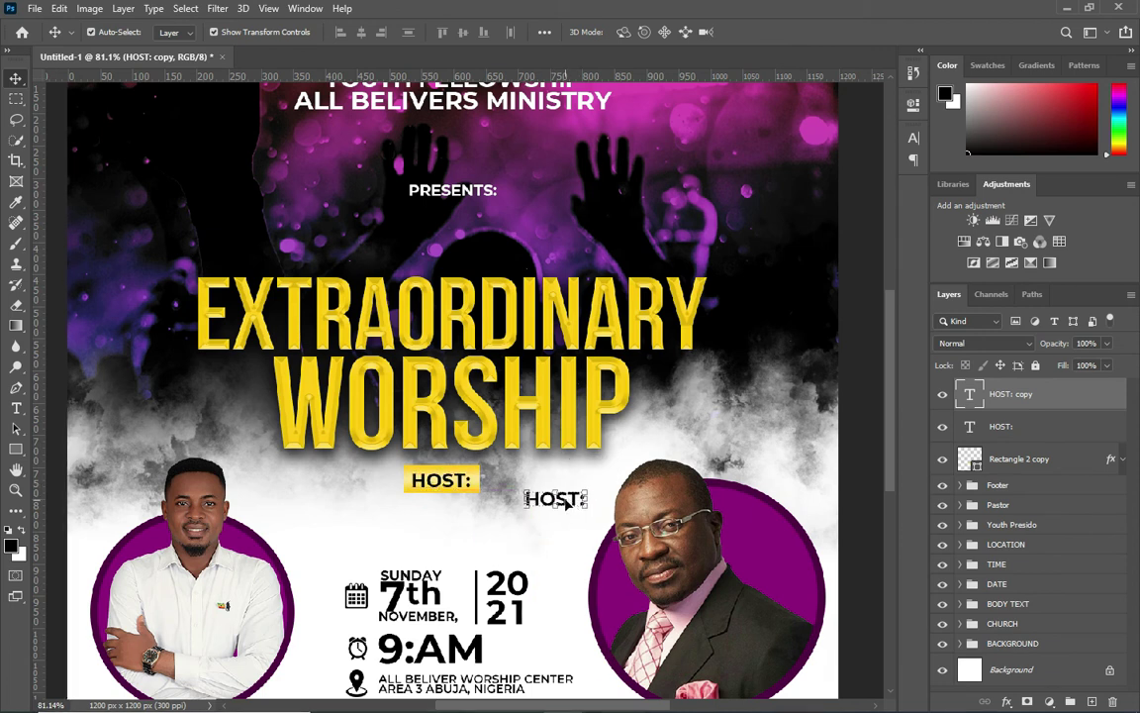
pyautogui.press('t')
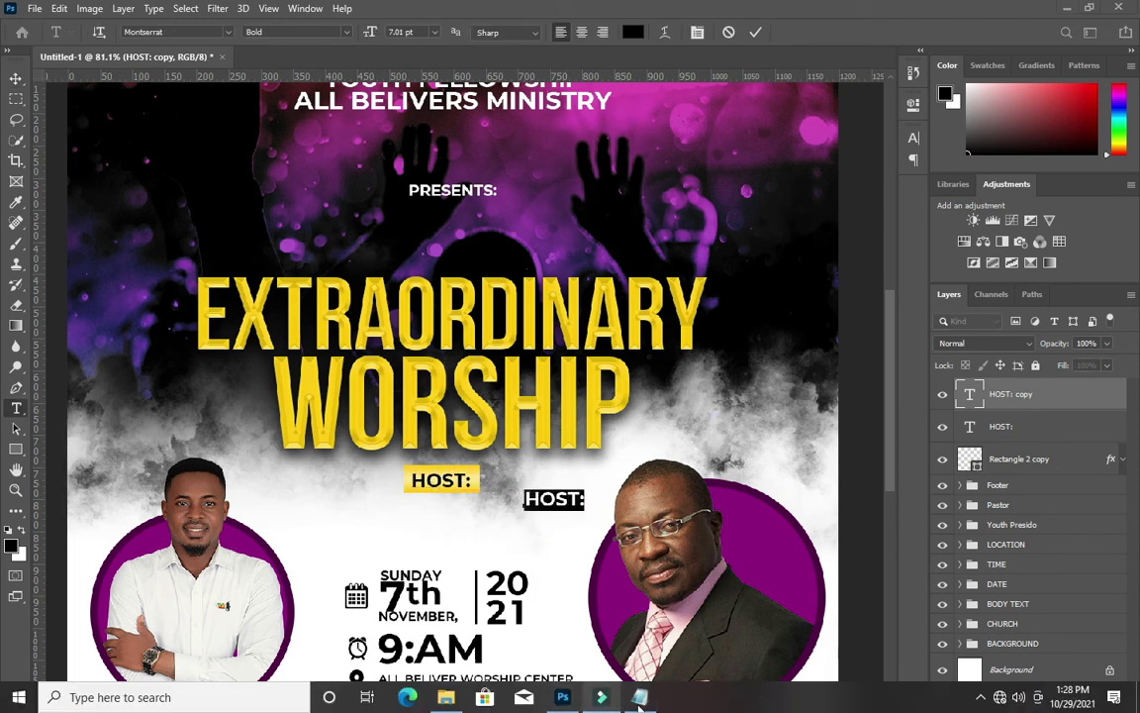
pyautogui.click(541, 628)
pyautogui.moveTo(285, 377); pyautogui.dragTo(165, 378)
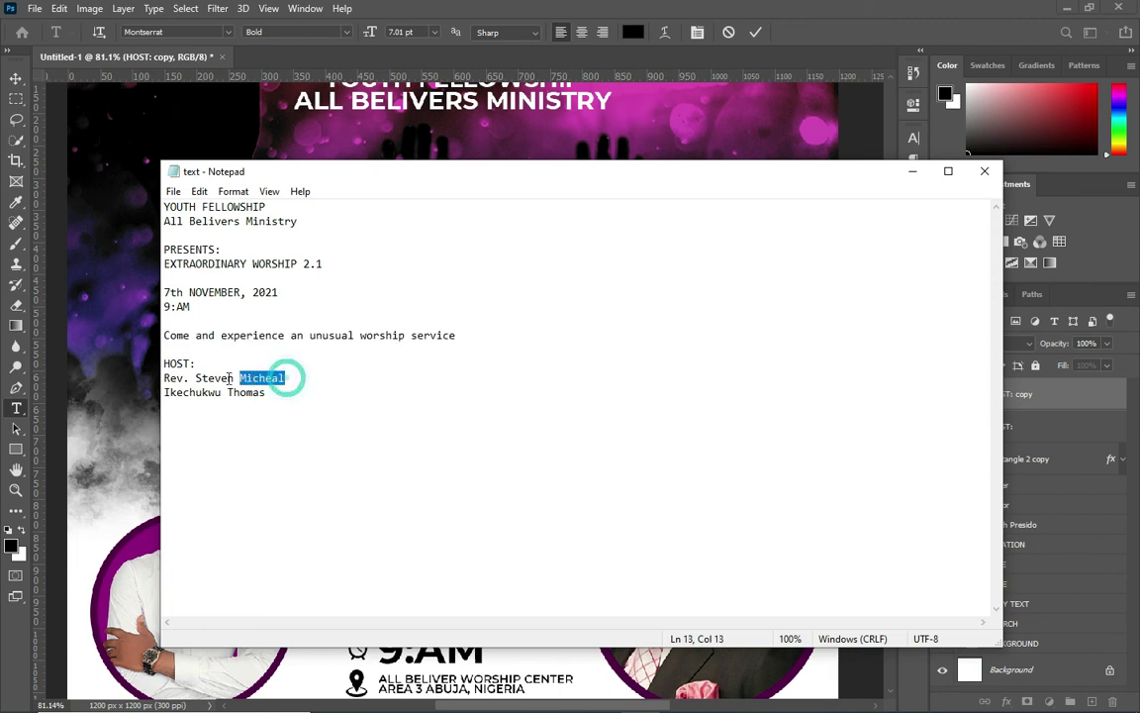
pyautogui.click(912, 171)
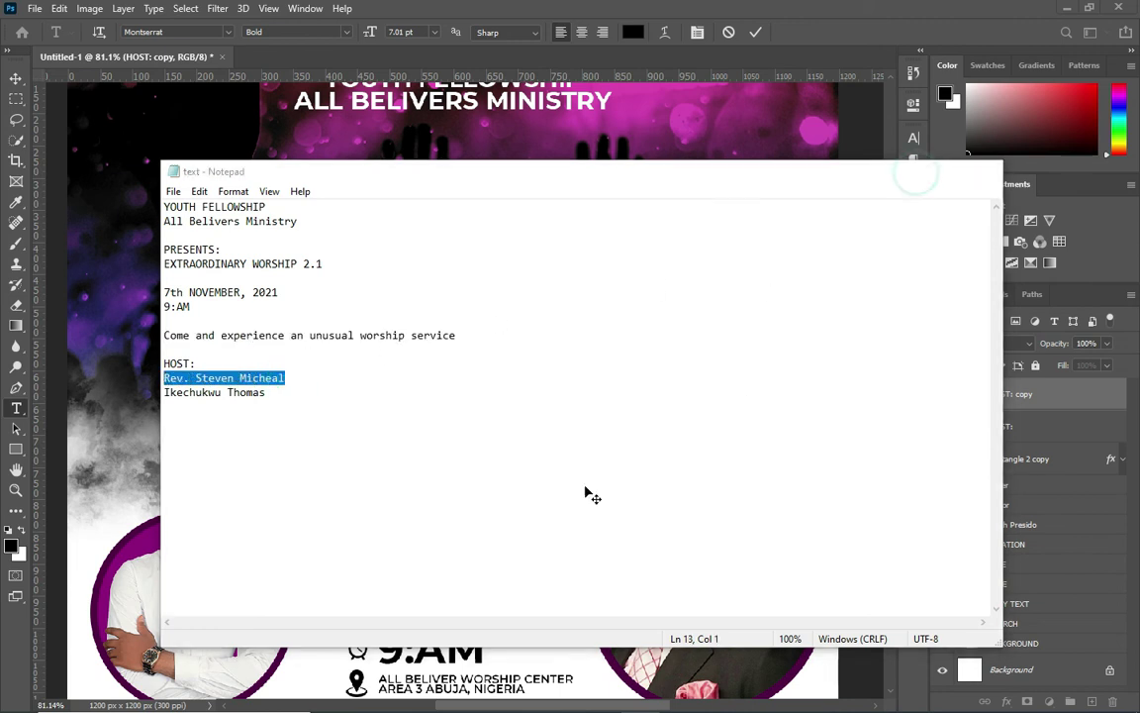
pyautogui.doubleClick(552, 498)
pyautogui.hotkey('ctrl', 'v')
# Step: Split the host name onto two lines and tighten the line spacing
pyautogui.click(644, 498)
pyautogui.press('Return')
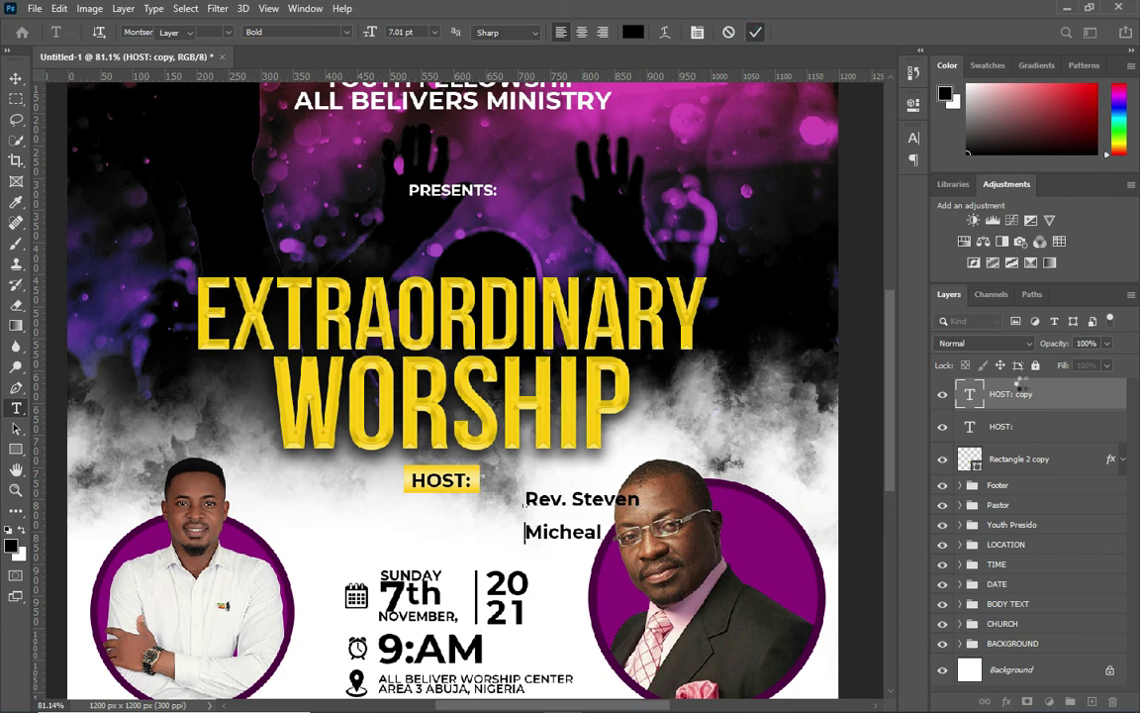
pyautogui.click(755, 32)
pyautogui.press('v')
pyautogui.click(913, 137)
pyautogui.moveTo(826, 181); pyautogui.dragTo(824, 182)
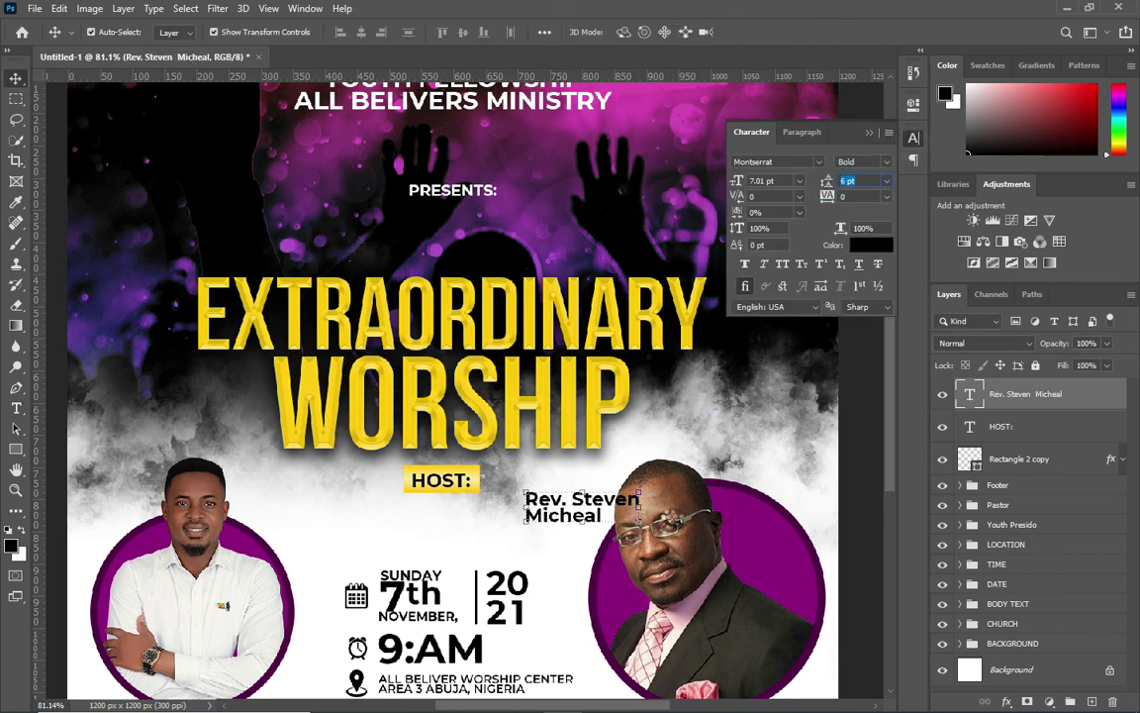
# Step: Shrink and position the name under HOST:, then copy it near the left portrait
pyautogui.moveTo(594, 514)
pyautogui.mouseDown()
pyautogui.moveTo(567, 525)
pyautogui.moveTo(514, 519)
pyautogui.mouseUp()
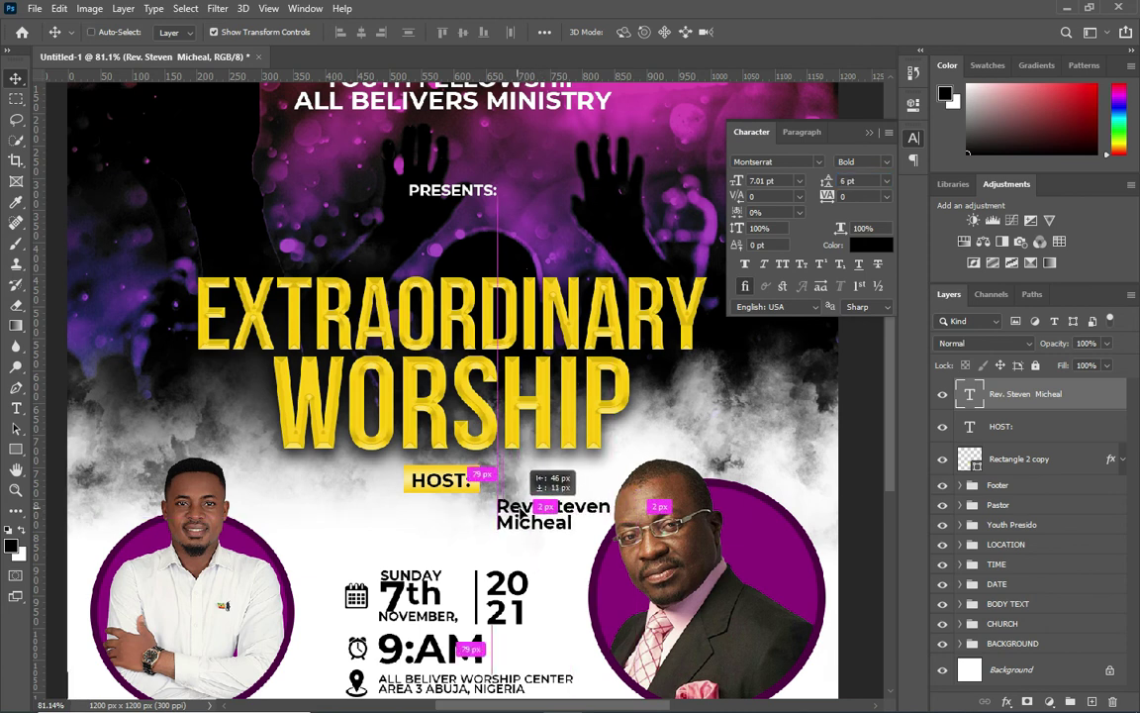
pyautogui.hotkey('ctrl', 't')
pyautogui.moveTo(493, 514); pyautogui.dragTo(515, 517)
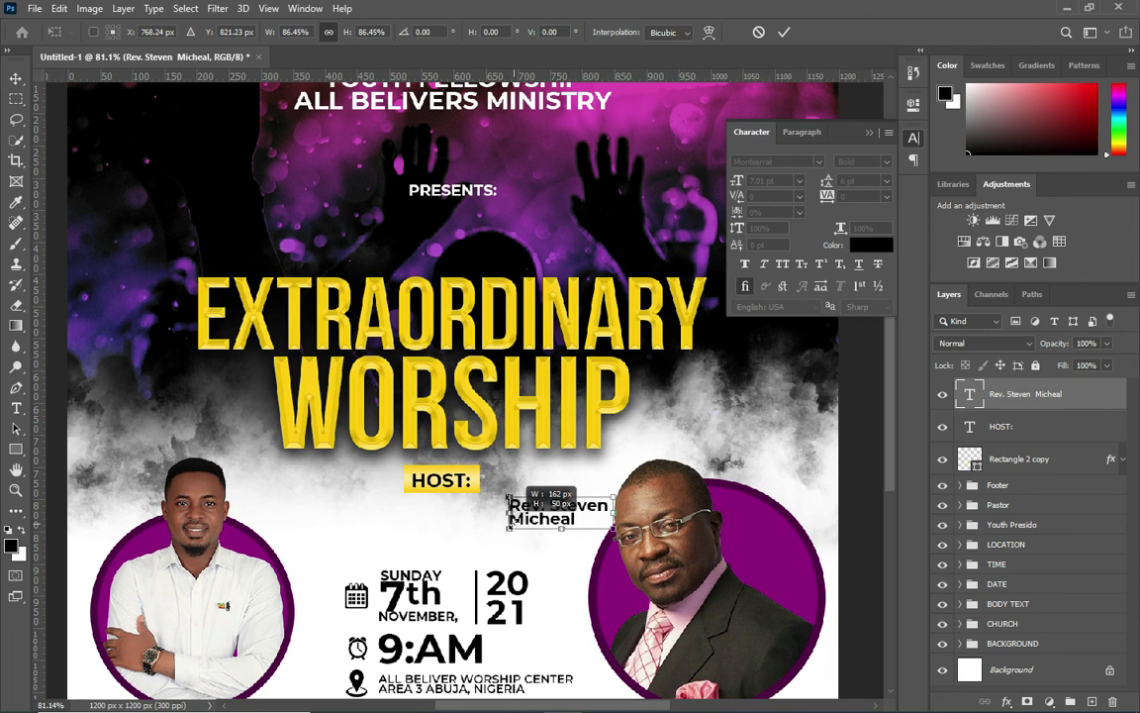
pyautogui.press('Return')
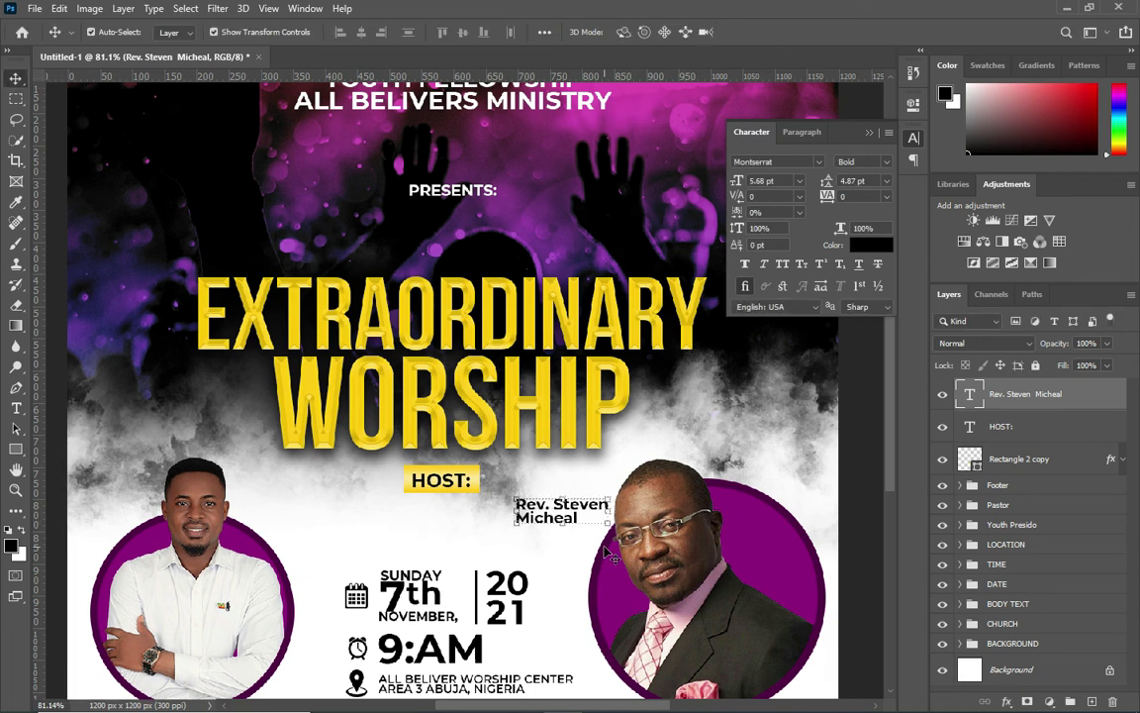
pyautogui.press('Down')
pyautogui.press('Down')
pyautogui.press('Down')
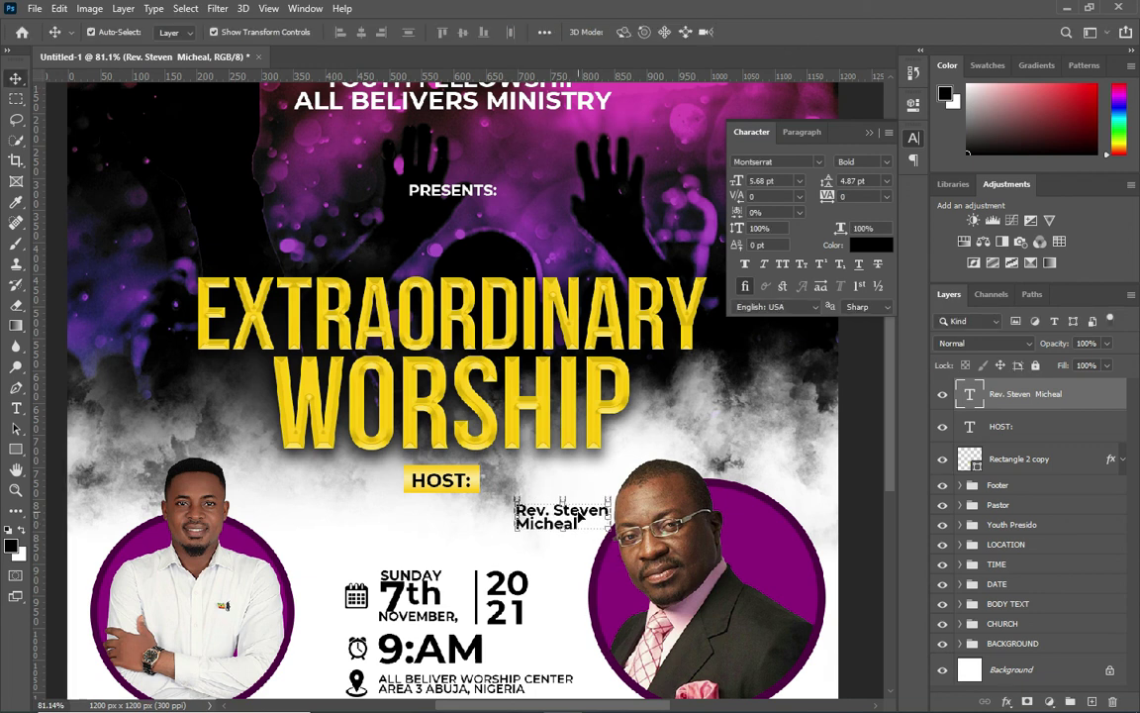
pyautogui.moveTo(586, 521); pyautogui.dragTo(337, 539)
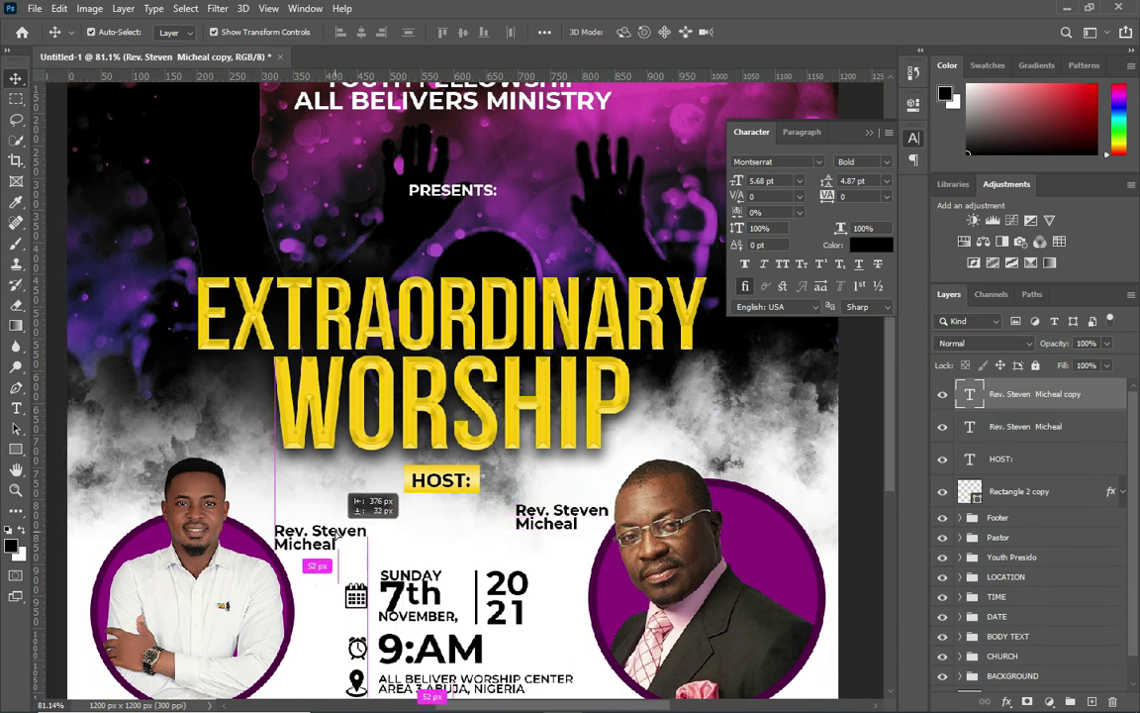
# Step: Replace the left name copy with the second host's name from Notepad, split over two lines
pyautogui.click(653, 698)
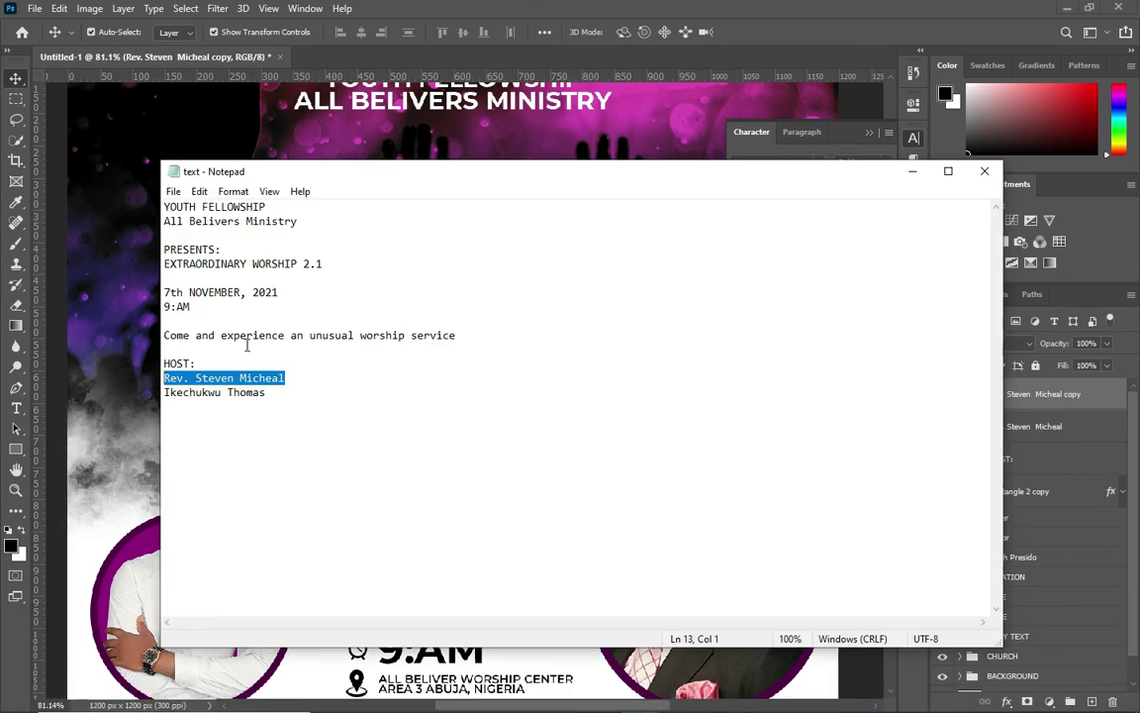
pyautogui.moveTo(274, 393); pyautogui.dragTo(163, 394)
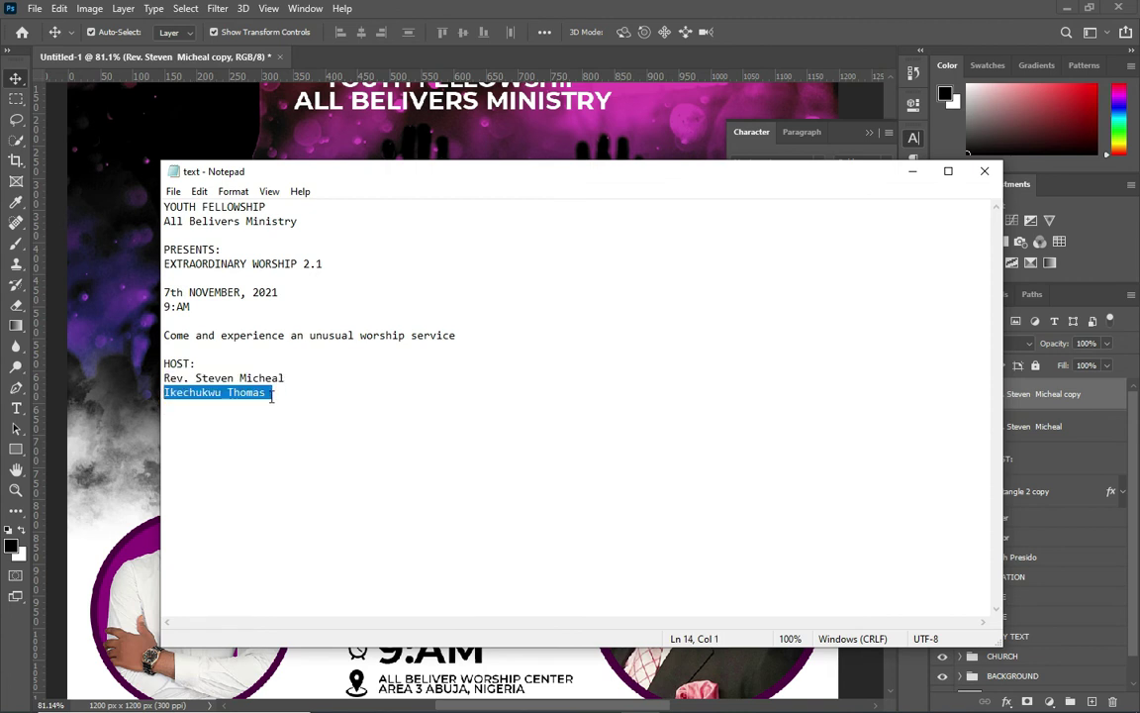
pyautogui.click(911, 171)
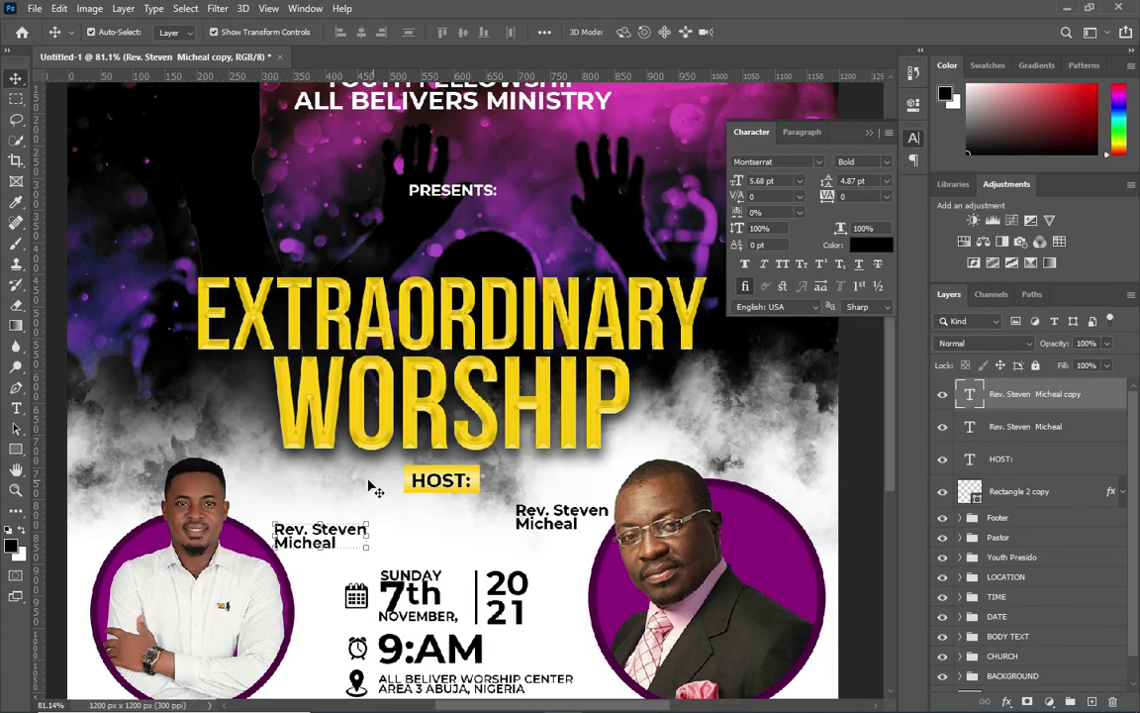
pyautogui.doubleClick(332, 535)
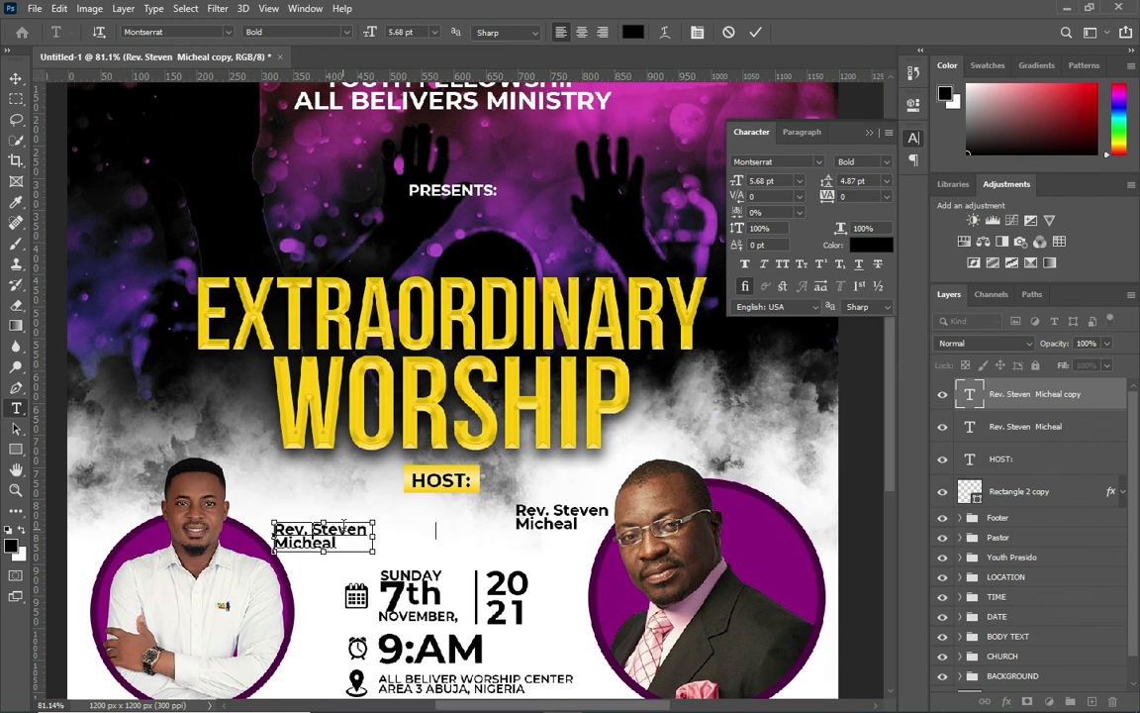
pyautogui.hotkey('ctrl', 'v')
pyautogui.press('Return')
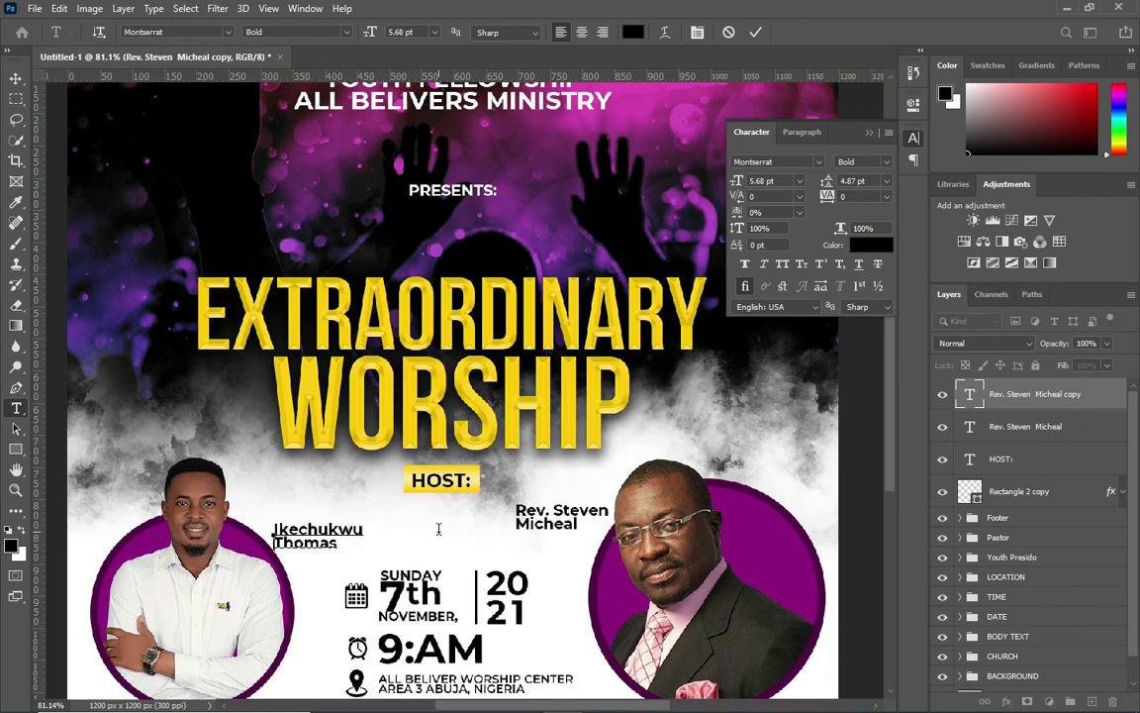
pyautogui.click(756, 31)
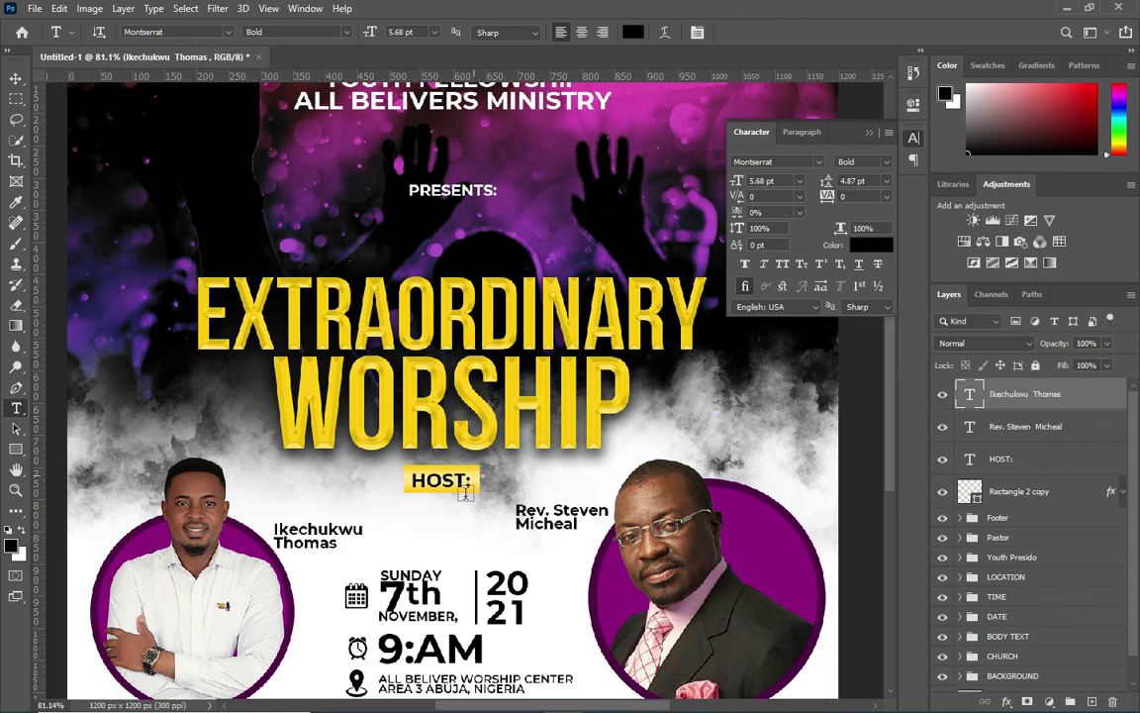
# Step: Undo and redo the name change, then reopen and commit the left host's name text
pyautogui.scroll(-1, 464, 424)
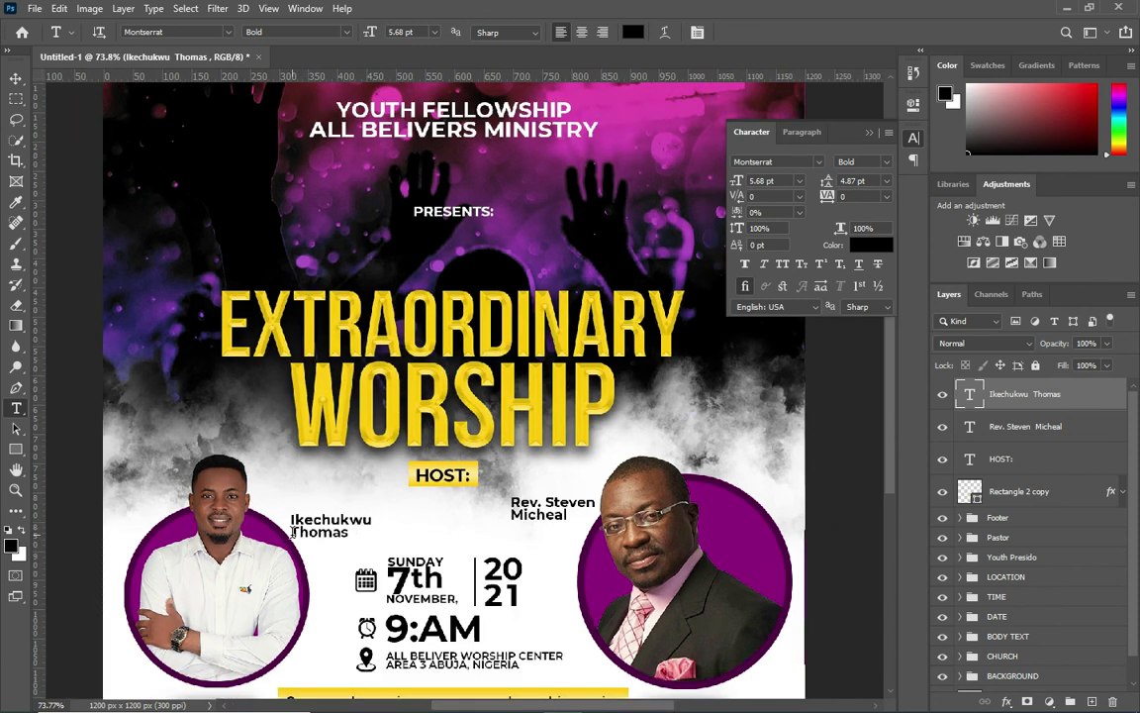
pyautogui.hotkey('ctrl', 'z')
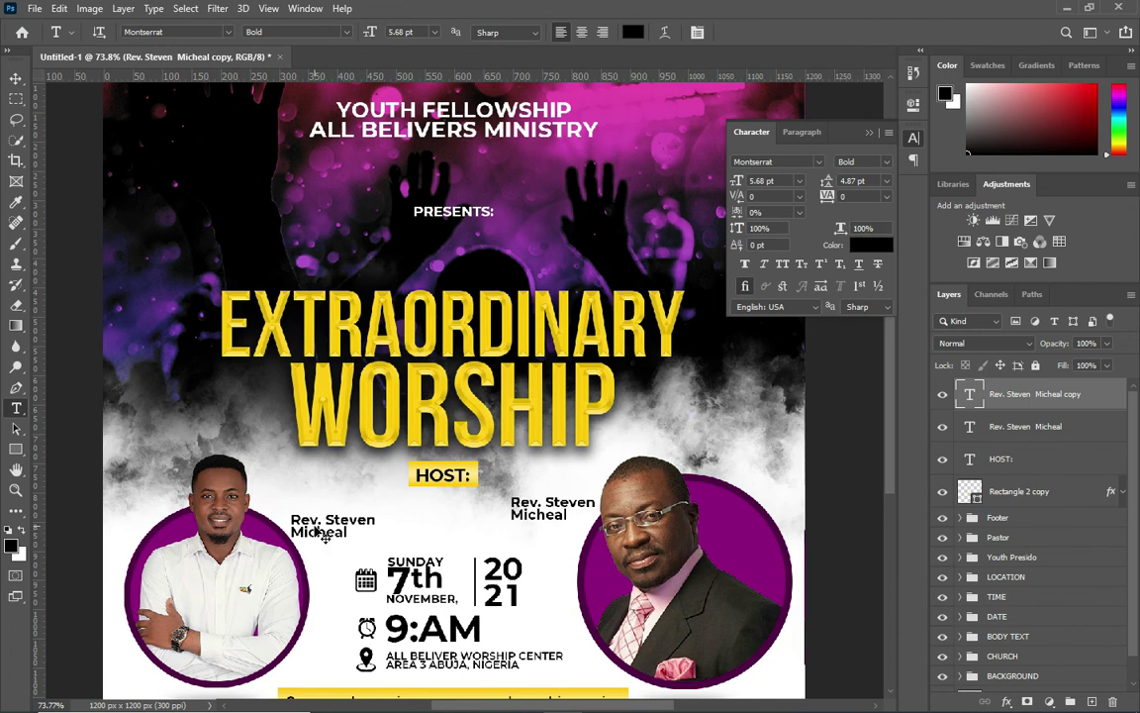
pyautogui.hotkey('ctrl', 'shift', 'z')
pyautogui.press('z')
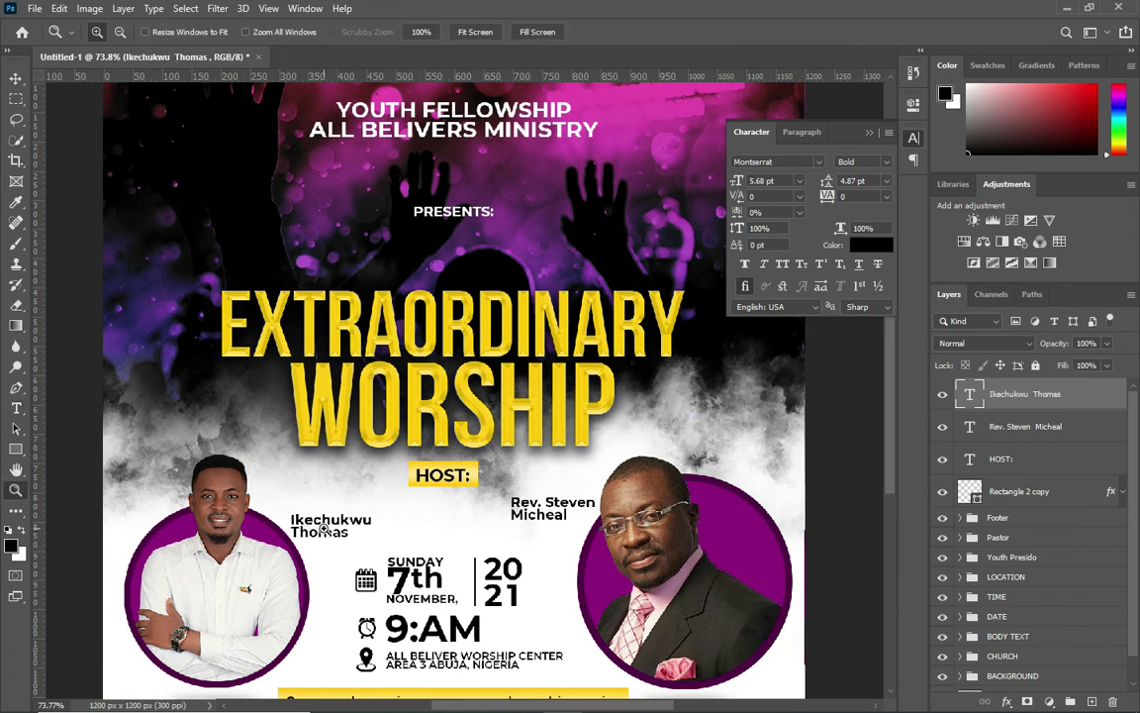
pyautogui.click(16, 78)
pyautogui.doubleClick(315, 522)
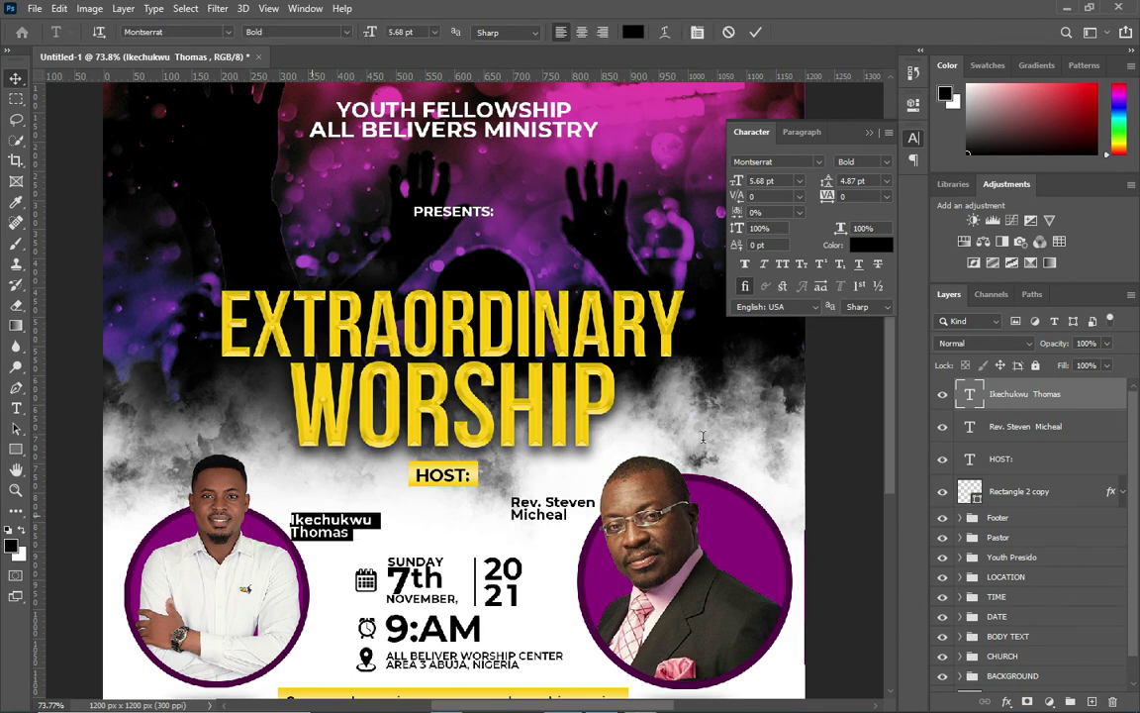
pyautogui.hotkey('ctrl', 'Return')
pyautogui.press('Return')
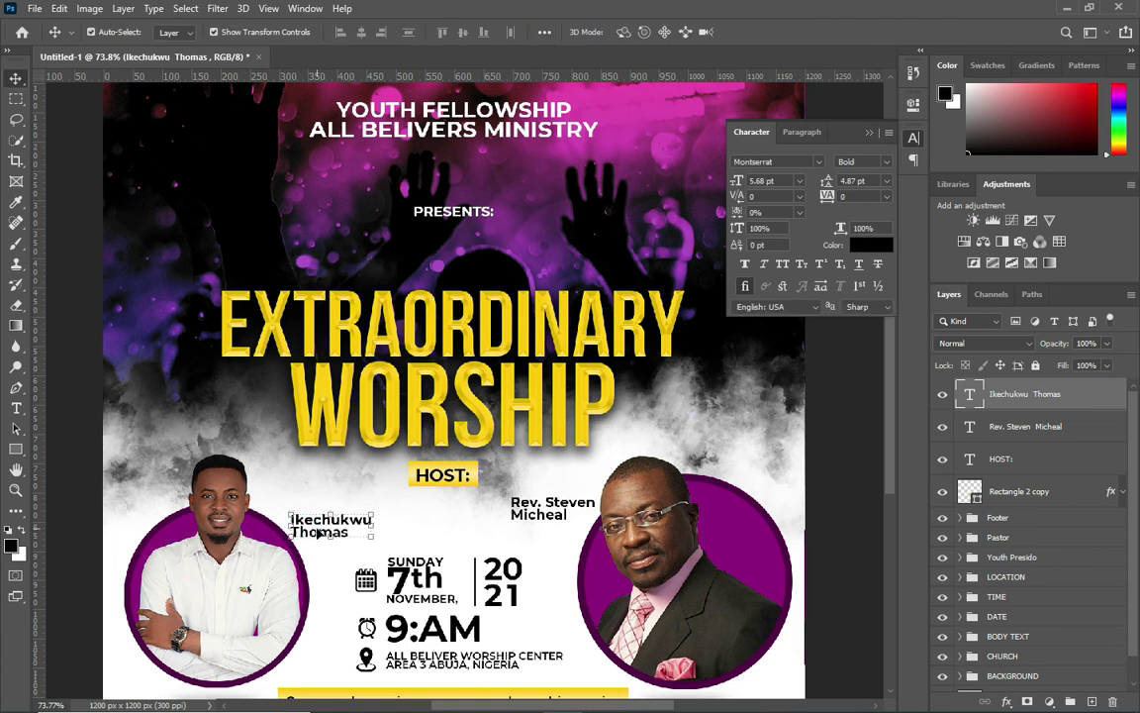
pyautogui.scroll(3, 317, 532)
# Step: Join the second host's name back onto one line
pyautogui.press('t')
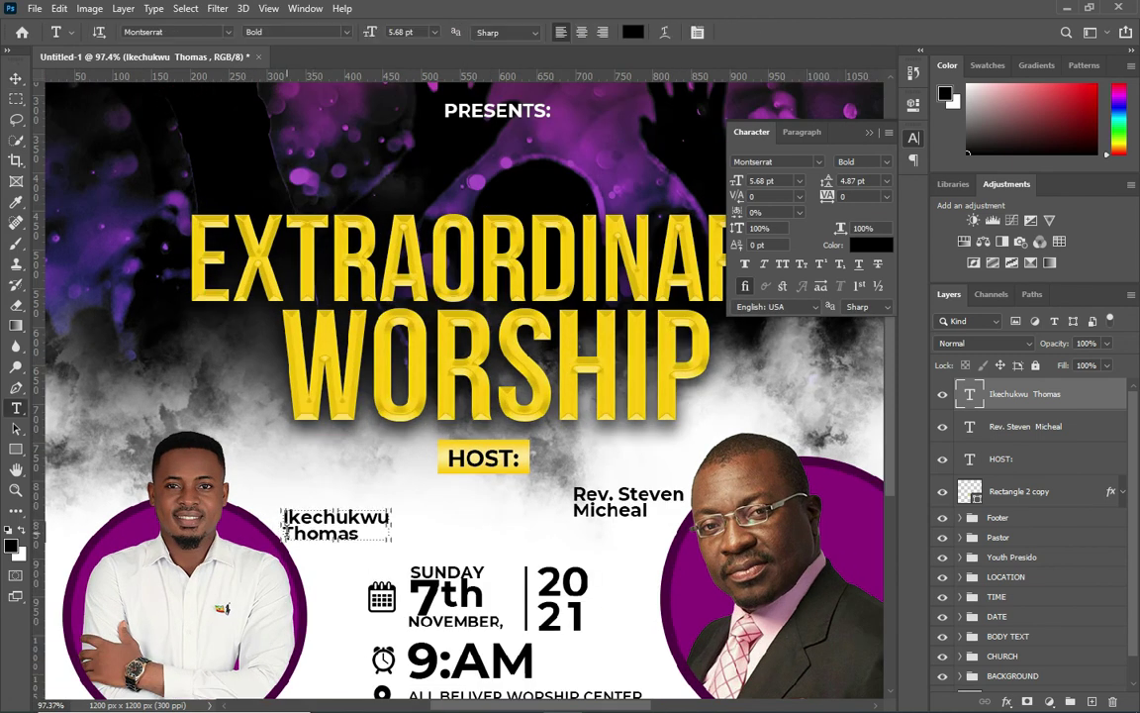
pyautogui.click(331, 532)
pyautogui.press('BackSpace')
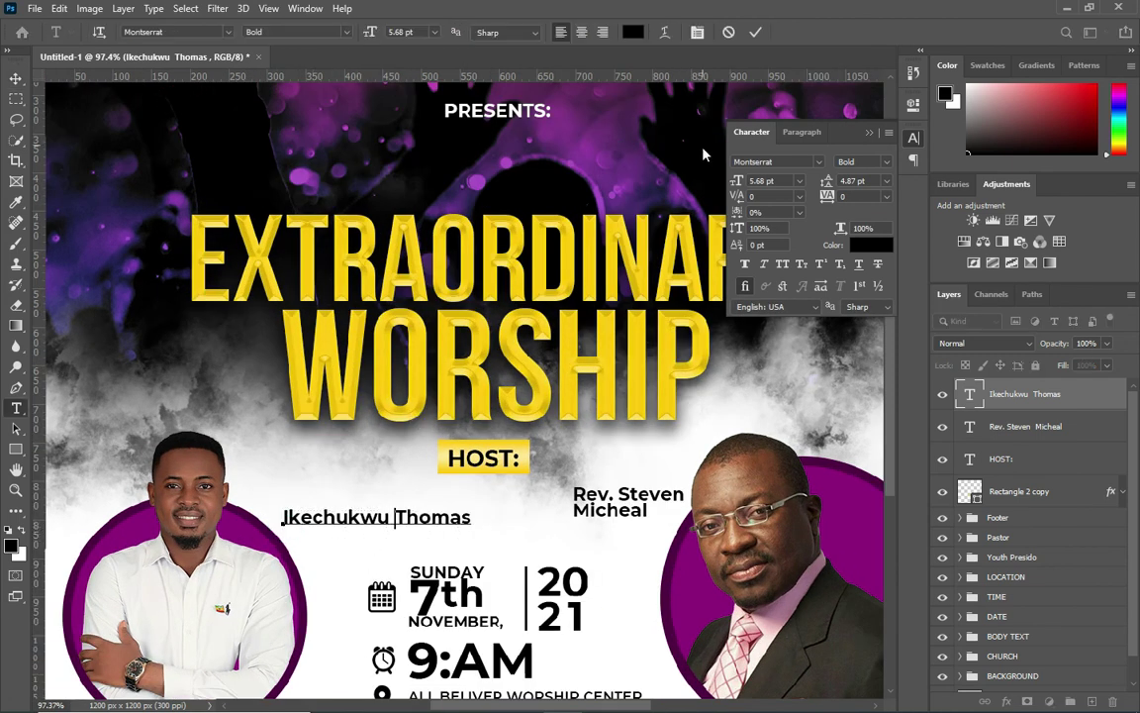
pyautogui.click(752, 34)
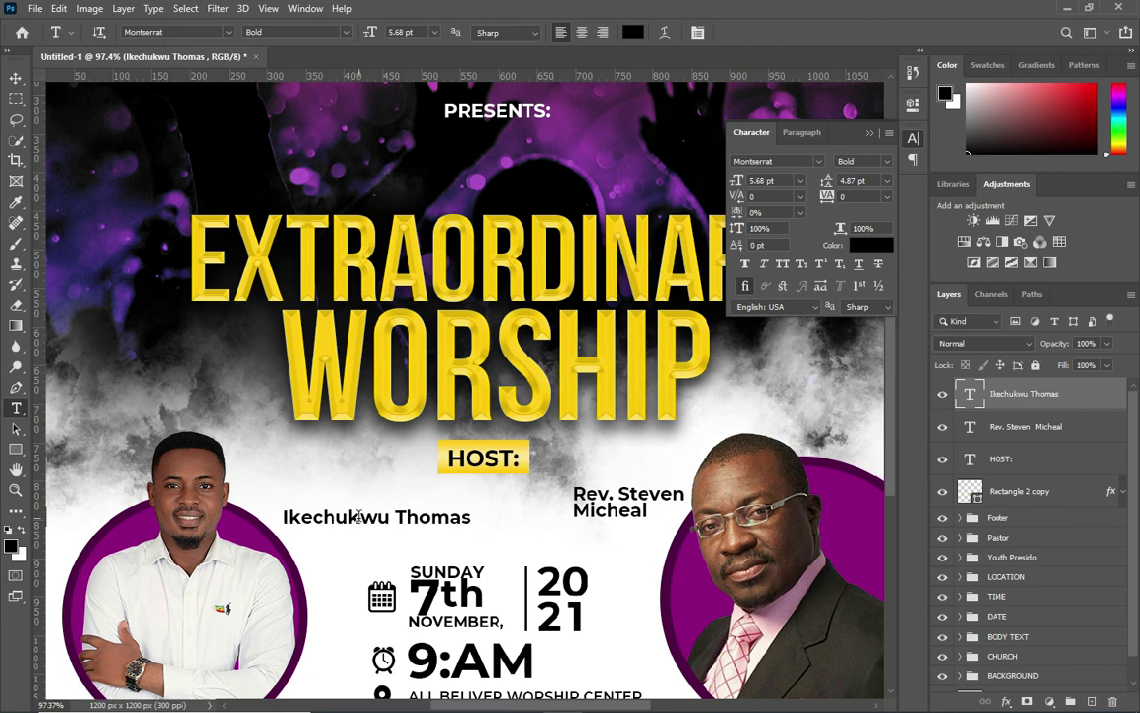
# Step: Duplicate the name just below and retype the copy as 'Youth President'
pyautogui.moveTo(366, 530); pyautogui.dragTo(353, 541)
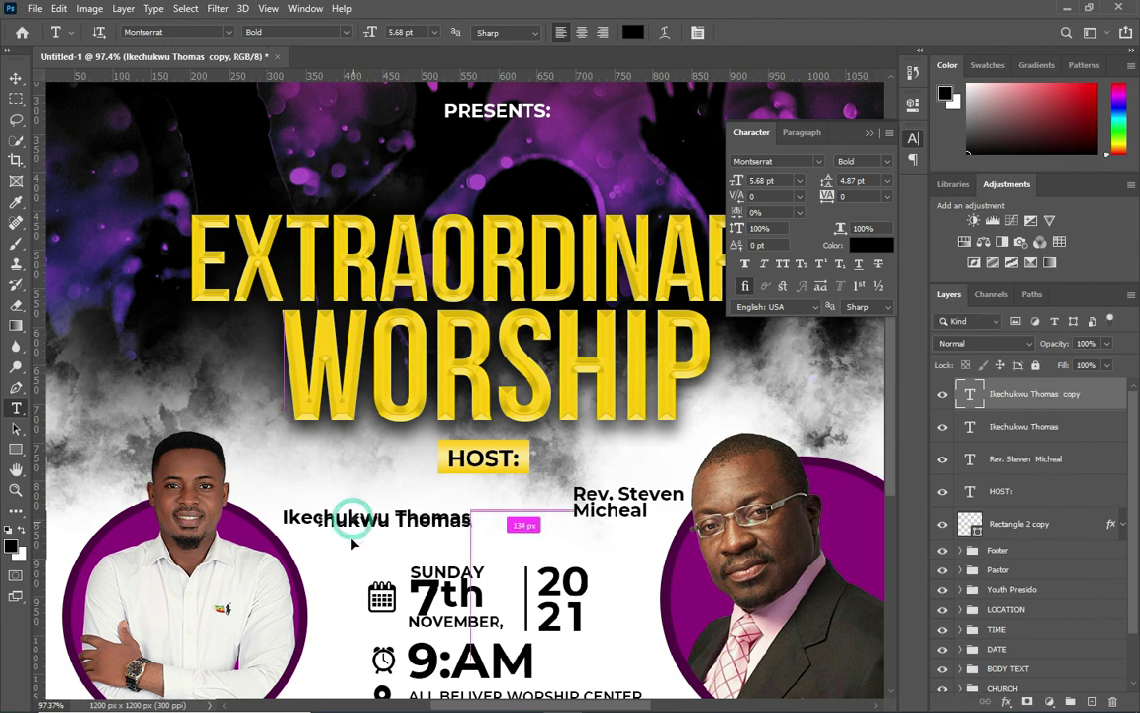
pyautogui.moveTo(354, 539); pyautogui.dragTo(362, 538)
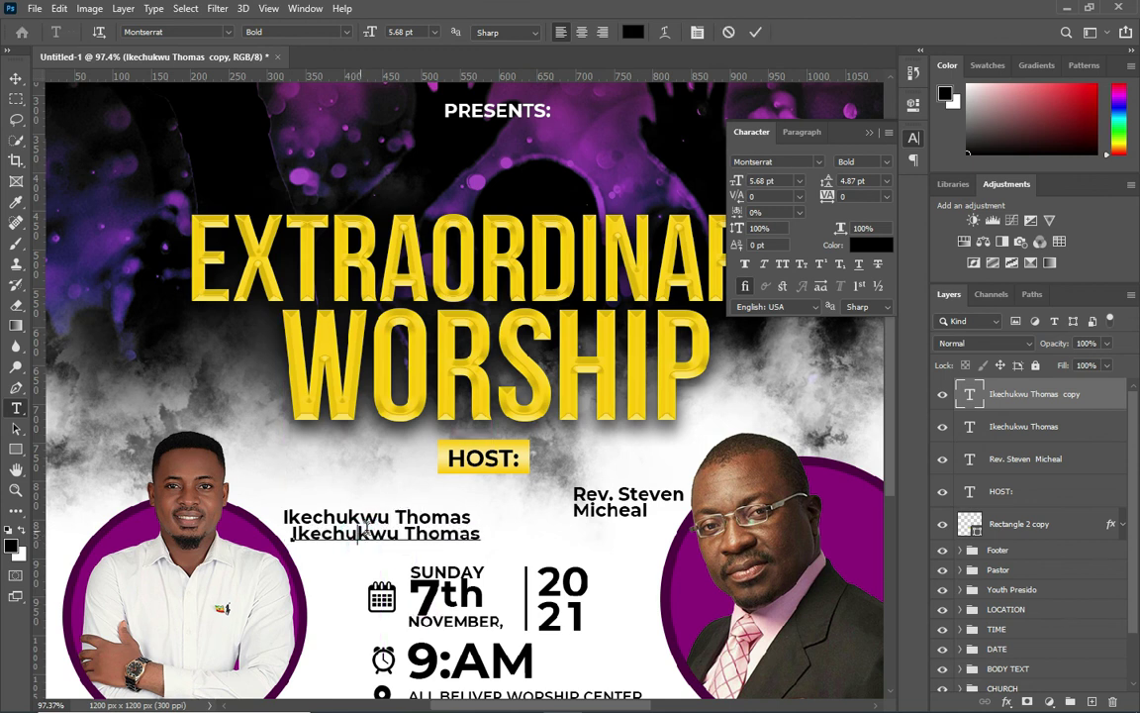
pyautogui.tripleClick(361, 531)
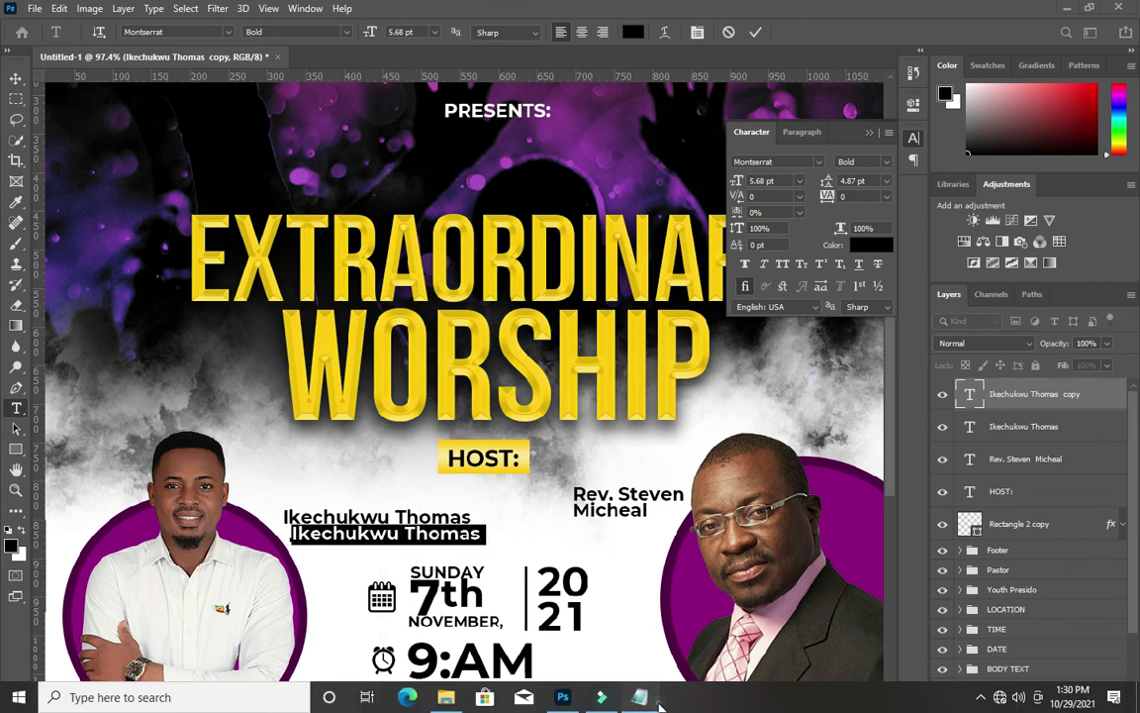
pyautogui.click(660, 705)
pyautogui.click(822, 153)
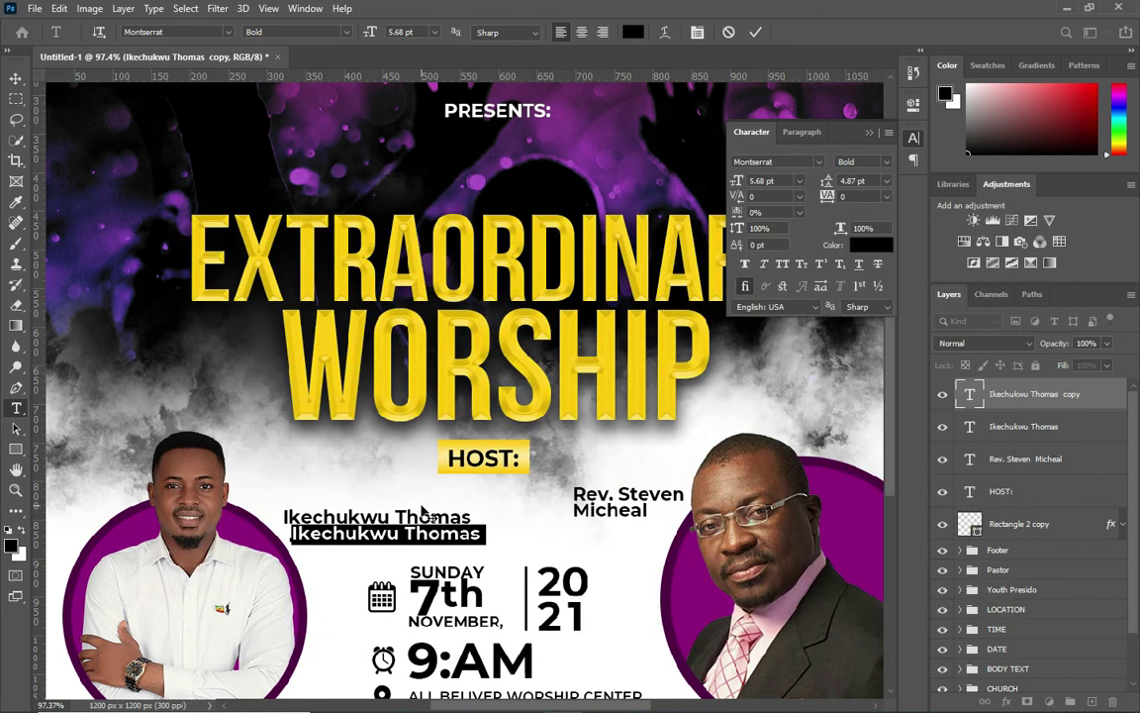
pyautogui.write('youth President')
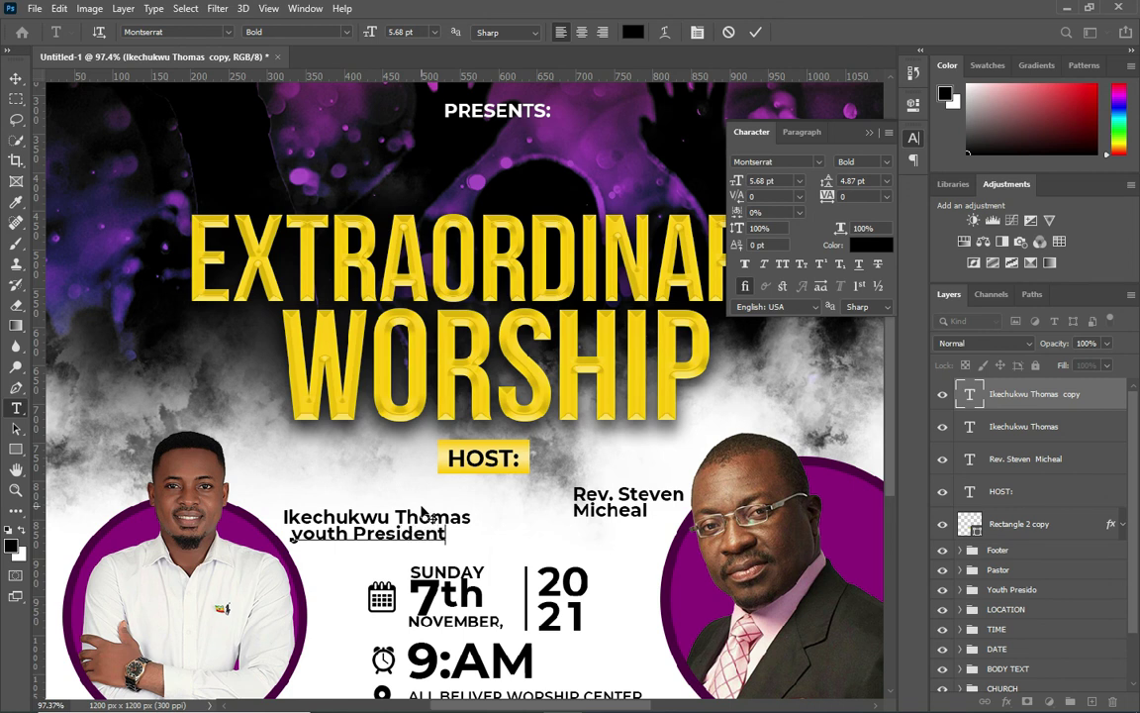
pyautogui.moveTo(291, 534); pyautogui.dragTo(303, 534)
pyautogui.write('Y')
pyautogui.press('Left')
pyautogui.click(756, 34)
# Step: Set the Youth President title to SemiBold and fit the flyer on screen
pyautogui.click(297, 32)
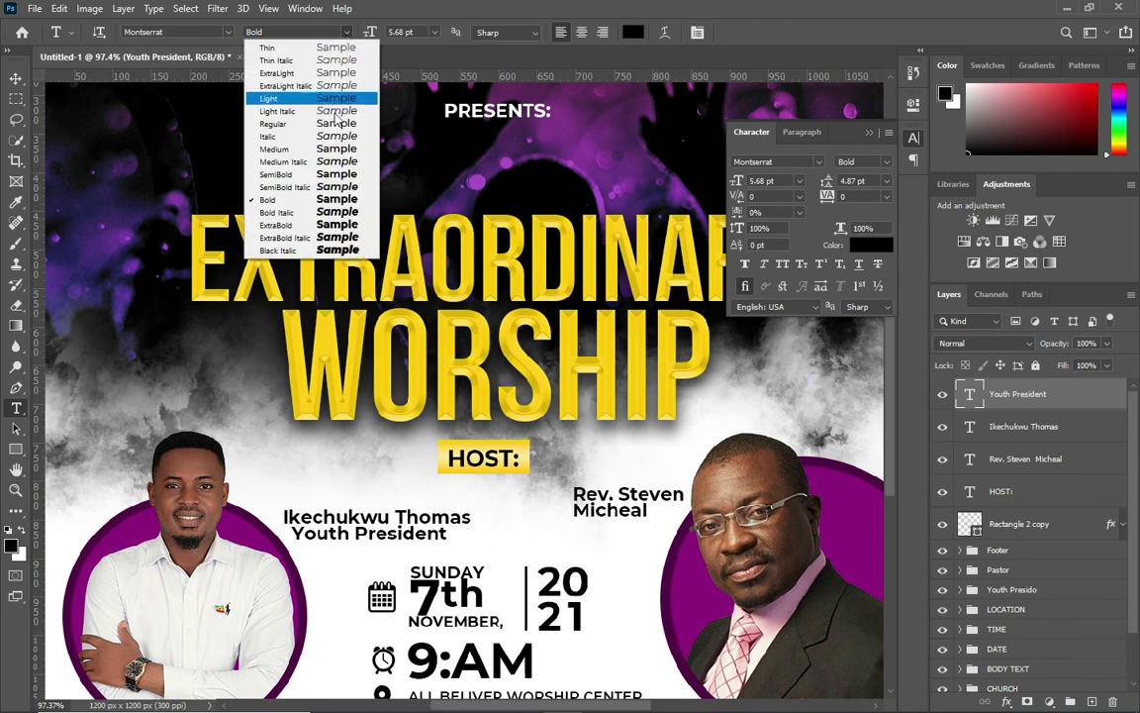
pyautogui.click(315, 176)
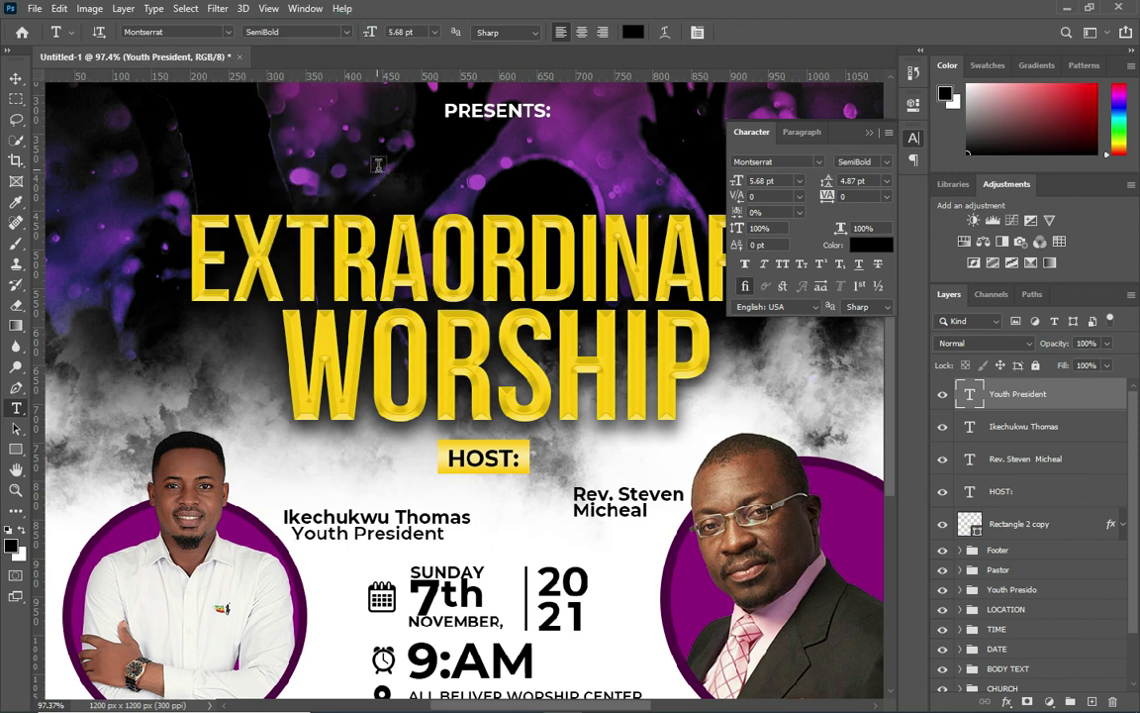
pyautogui.hotkey('ctrl', '0')
pyautogui.click(16, 78)
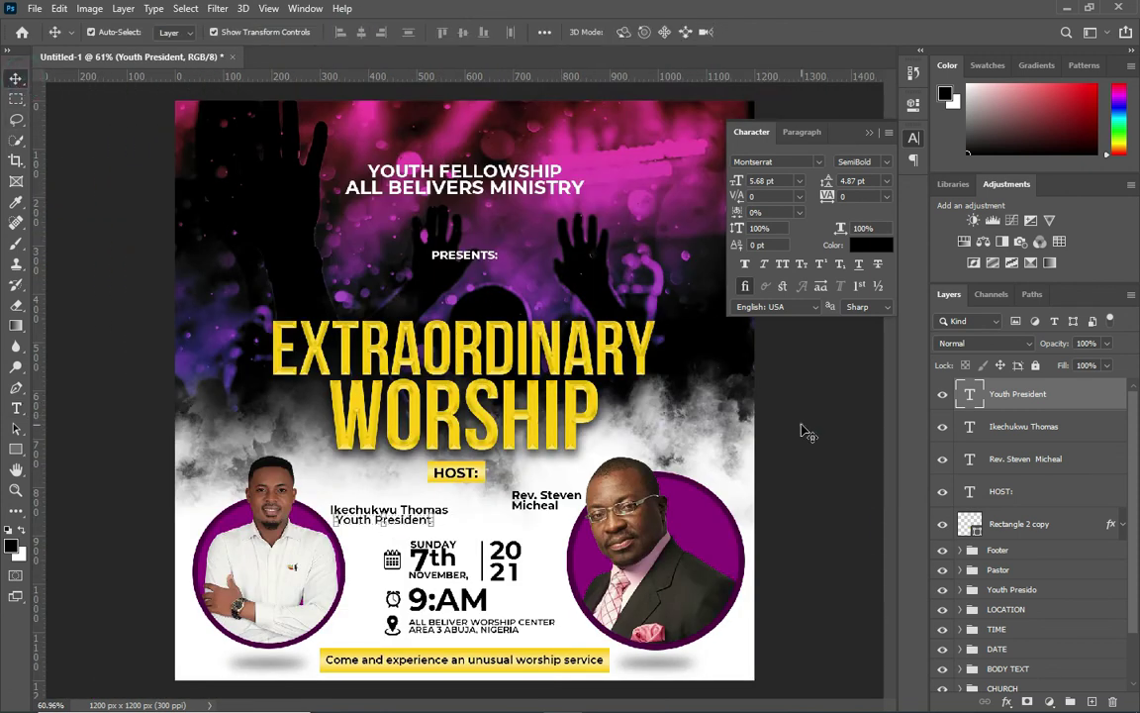
# Step: Shrink the second host's name and Youth President title slightly and nudge them down
pyautogui.click(1024, 426)
pyautogui.keyDown('shift'); pyautogui.click(1019, 394); pyautogui.keyUp('shift')
pyautogui.hotkey('ctrl', 't')
pyautogui.moveTo(450, 502); pyautogui.dragTo(441, 504)
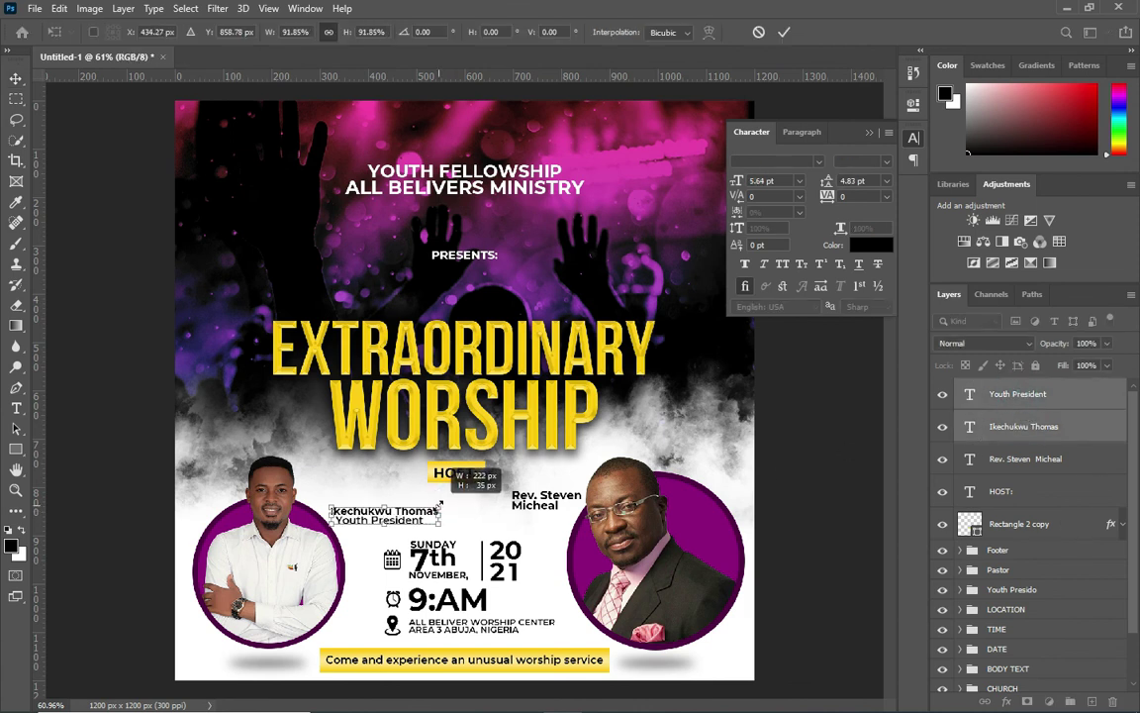
pyautogui.click(783, 31)
pyautogui.press('Down')
pyautogui.press('Down')
pyautogui.press('Down')
pyautogui.press('Down')
pyautogui.press('Down')
pyautogui.press('Down')
pyautogui.press('Down')
pyautogui.press('Down')
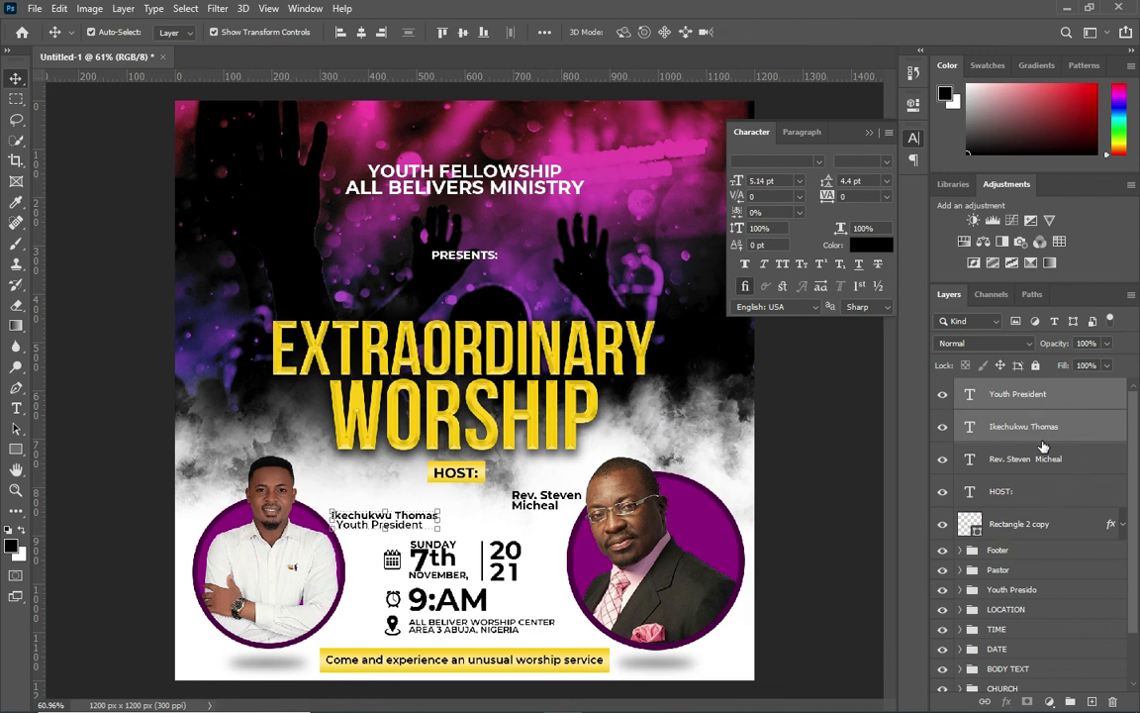
# Step: Group the second host's name and title ('iky'), then the other name and HOST: label ('Rev')
pyautogui.hotkey('ctrl', 'g')
pyautogui.doubleClick(995, 386)
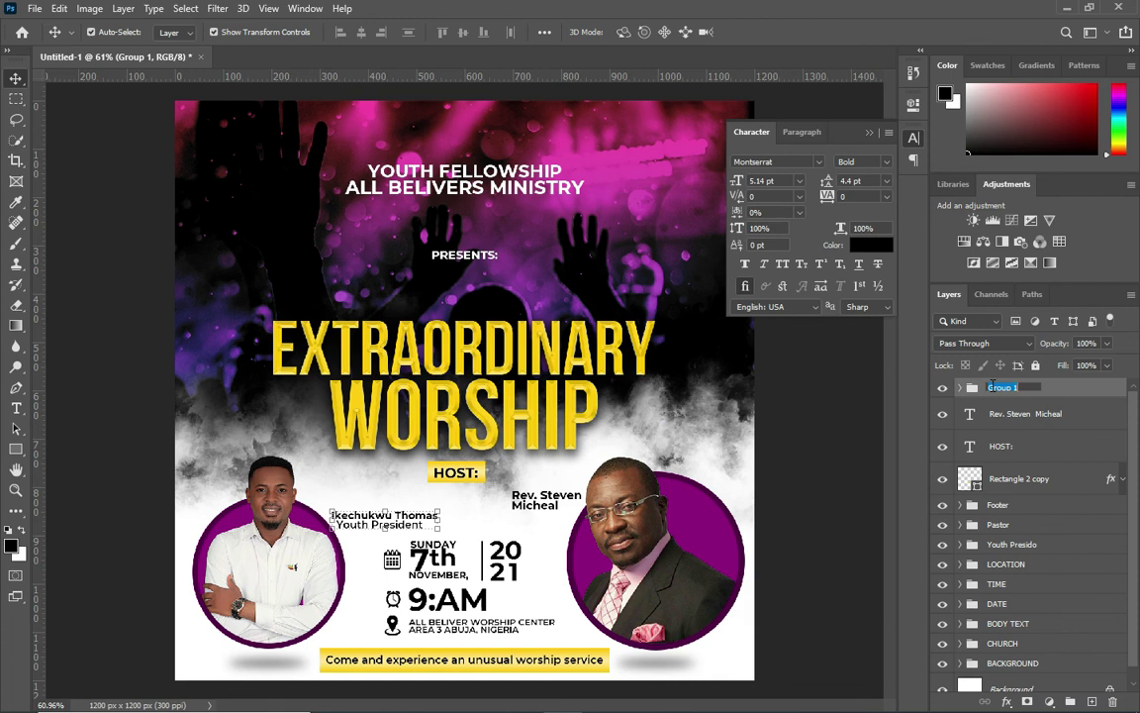
pyautogui.write('iky')
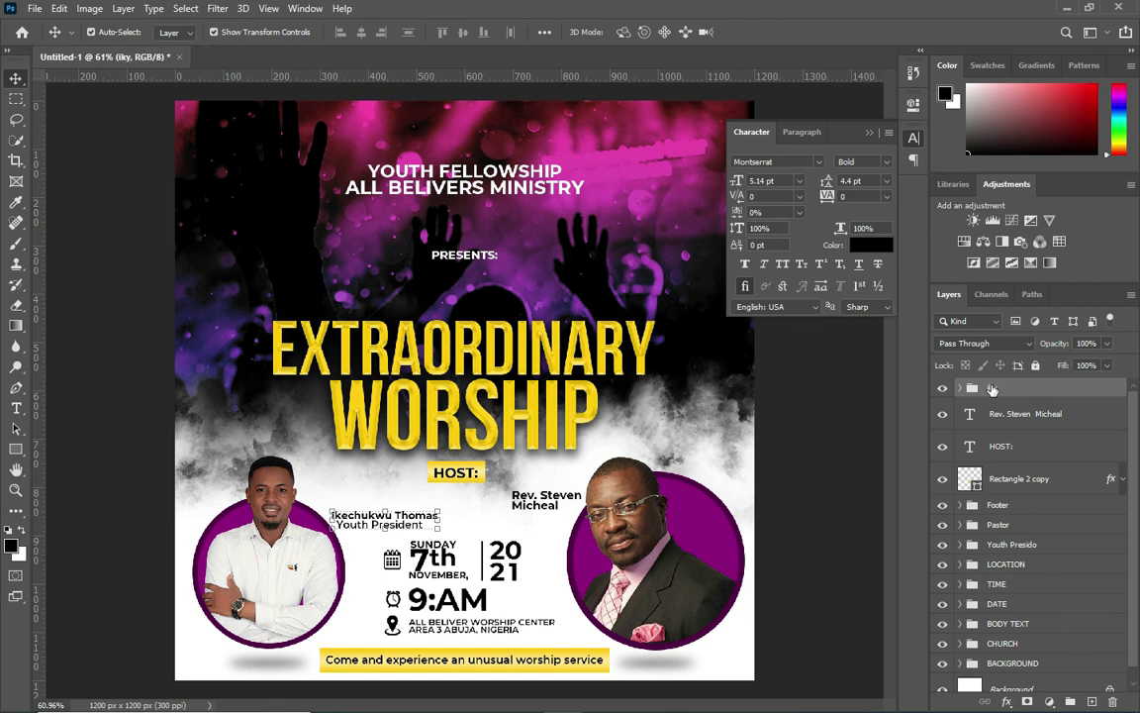
pyautogui.keyDown('shift'); pyautogui.click(1004, 447); pyautogui.keyUp('shift')
pyautogui.hotkey('ctrl', 'g')
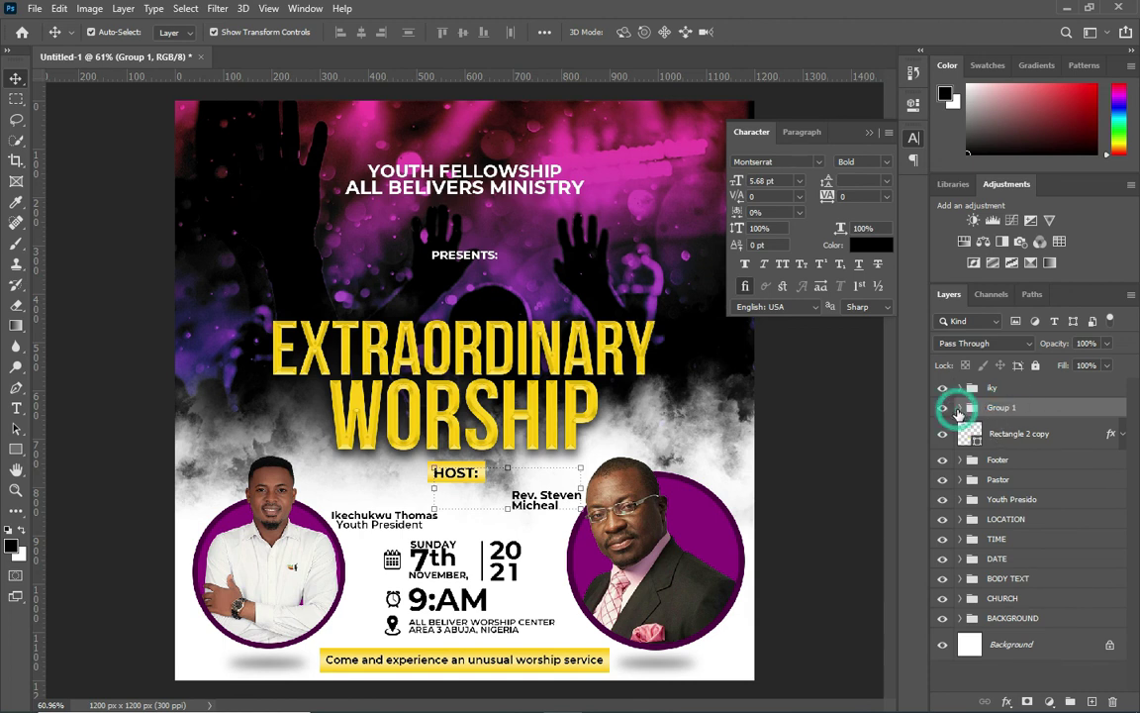
pyautogui.click(959, 406)
pyautogui.doubleClick(1001, 407)
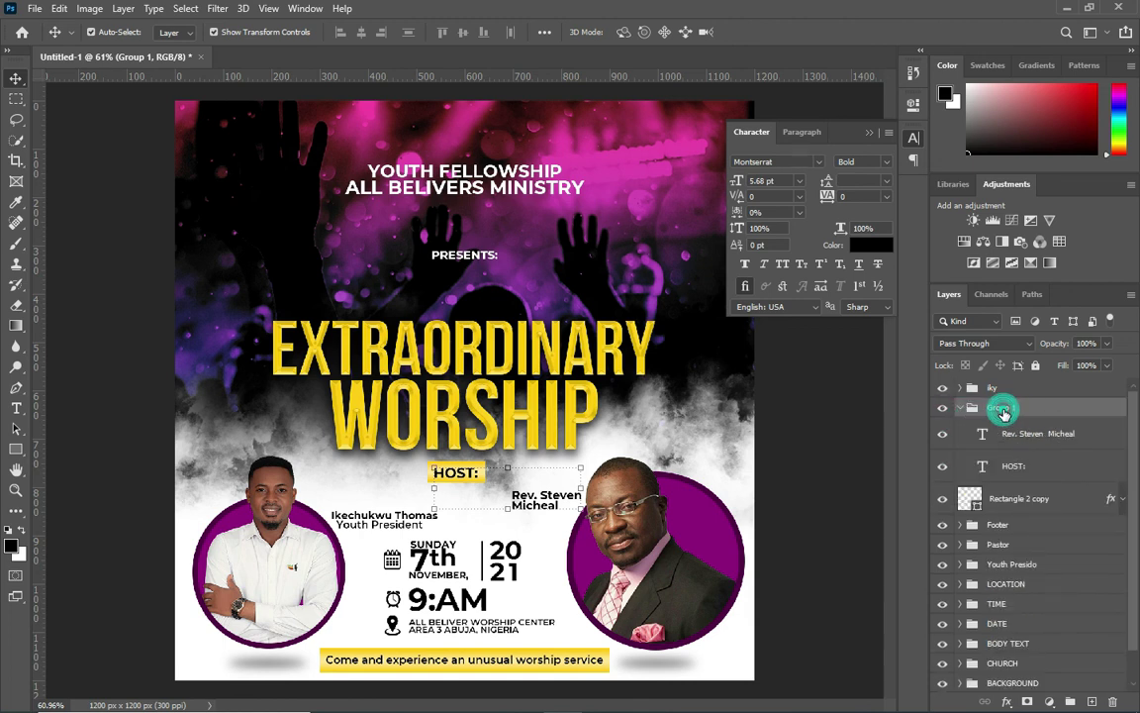
pyautogui.write('Rev')
pyautogui.press('Return')
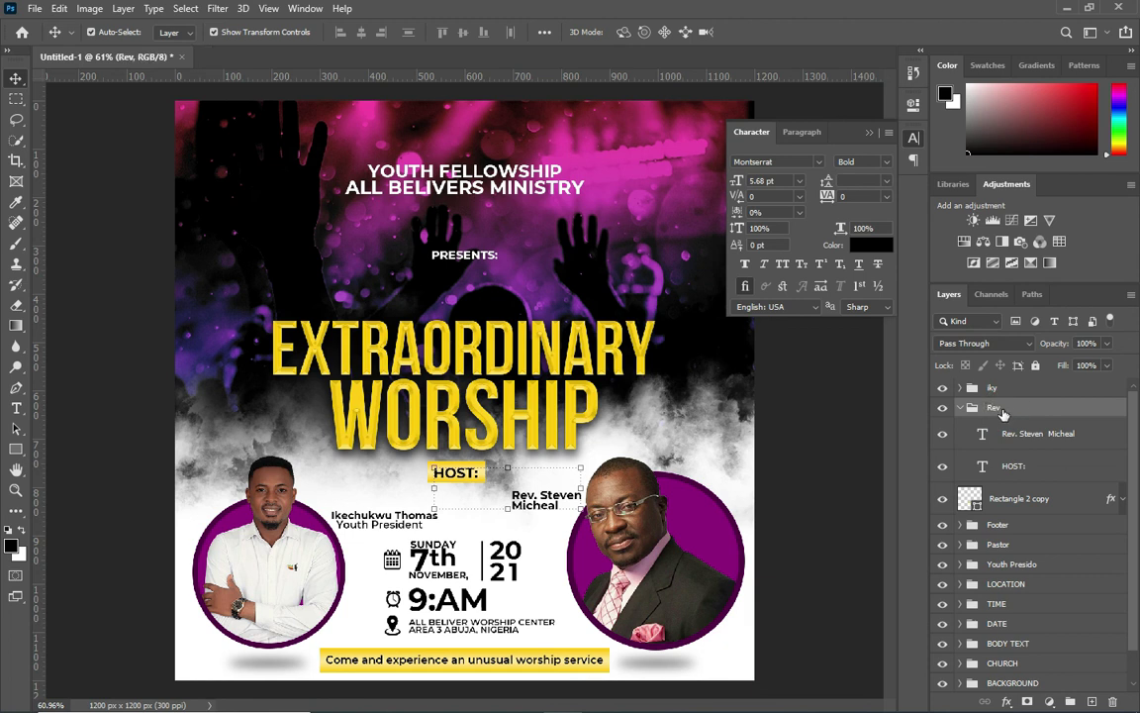
# Step: Group the HOST: label with its background rectangle into a group named Host
pyautogui.click(1013, 468)
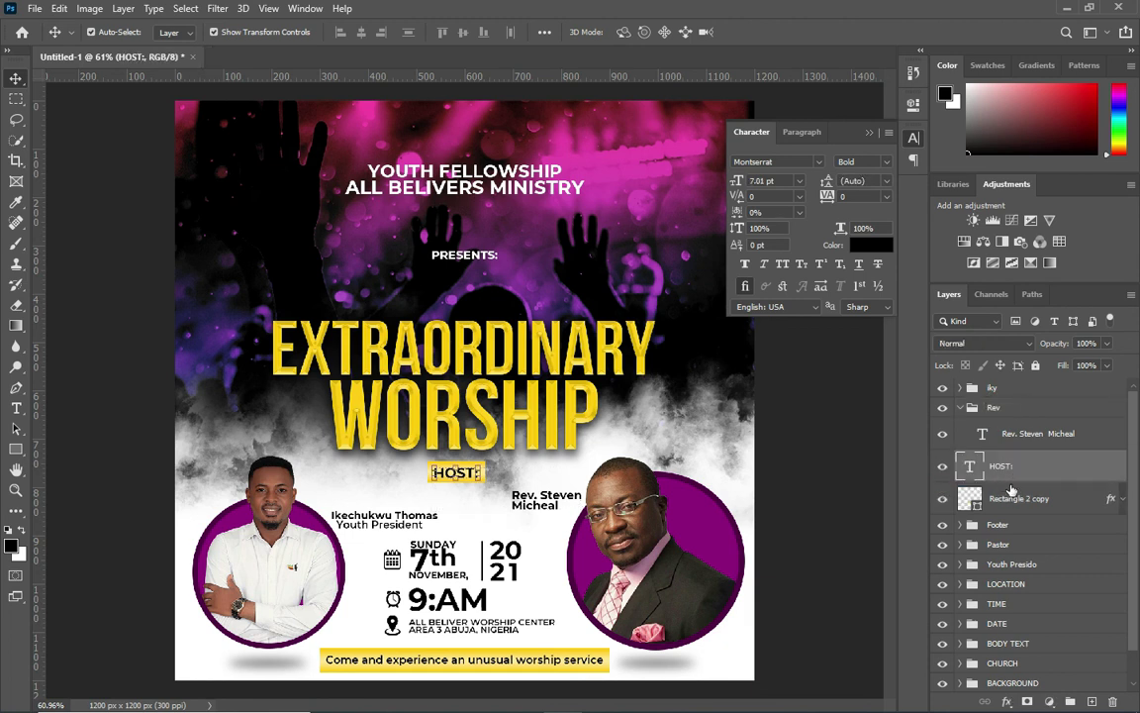
pyautogui.click(960, 407)
pyautogui.keyDown('shift'); pyautogui.click(1017, 470); pyautogui.keyUp('shift')
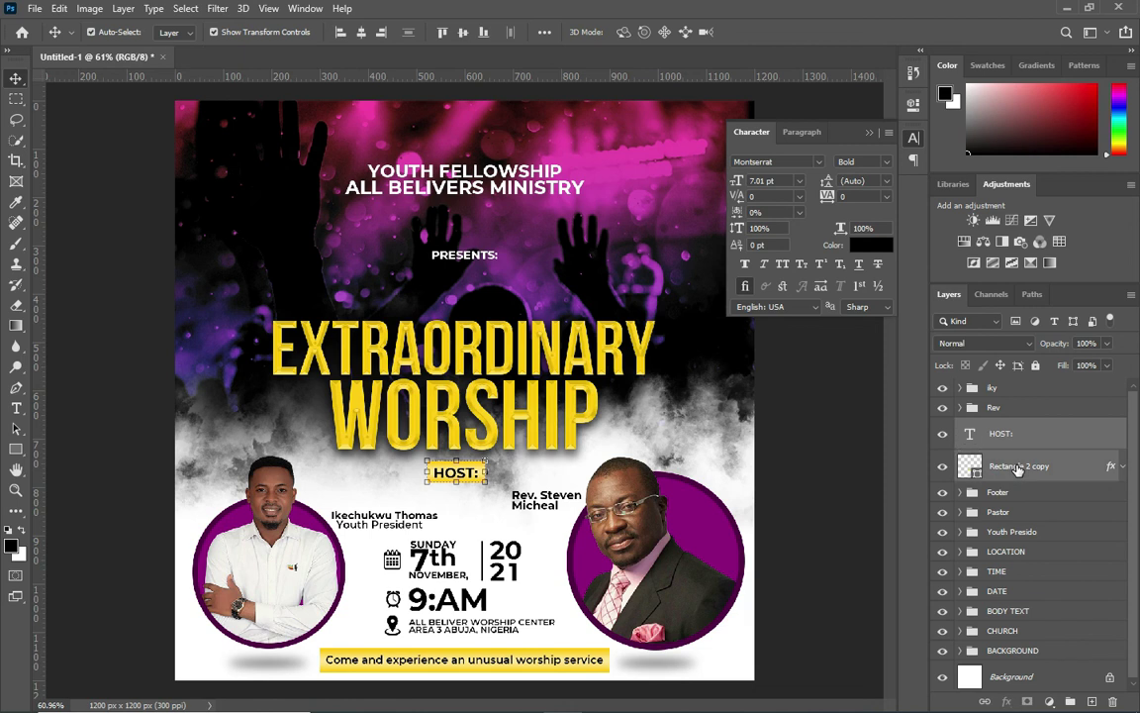
pyautogui.hotkey('ctrl', 'g')
pyautogui.doubleClick(995, 429)
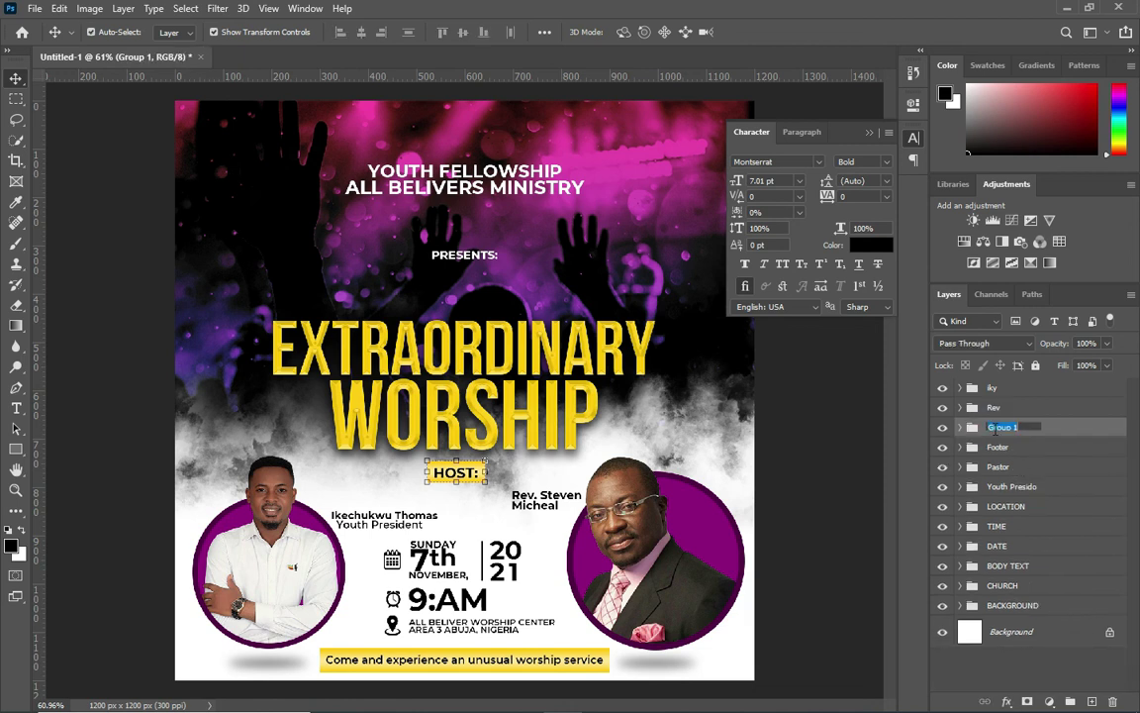
pyautogui.write('Host')
pyautogui.press('Return')
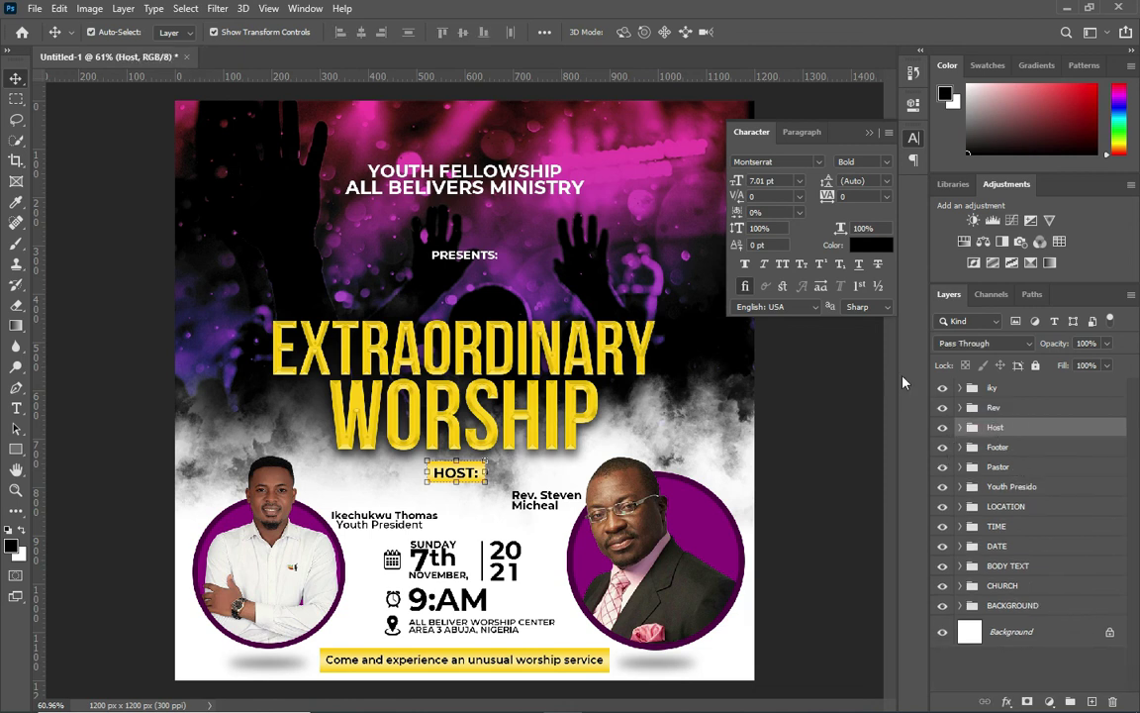
pyautogui.click(907, 148)
# Step: Move the CHURCH heading block higher on the poster
pyautogui.scroll(-3, 776, 212)
pyautogui.scroll(-1, 775, 214)
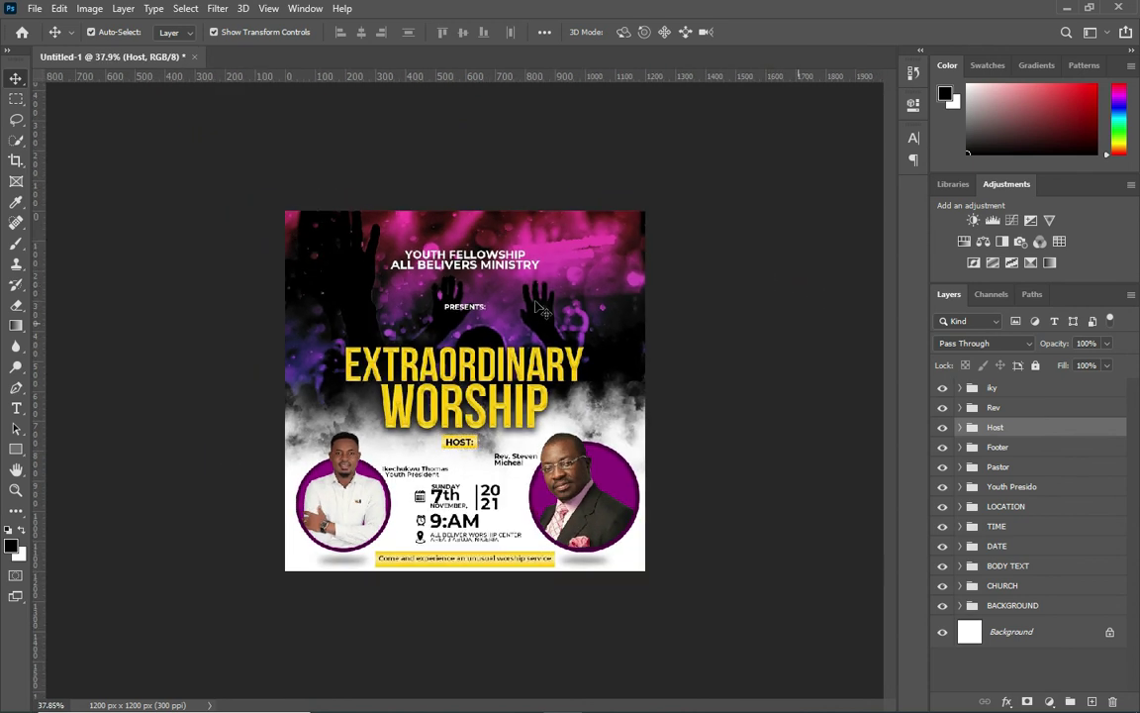
pyautogui.scroll(1, 705, 272)
pyautogui.scroll(1, 508, 547)
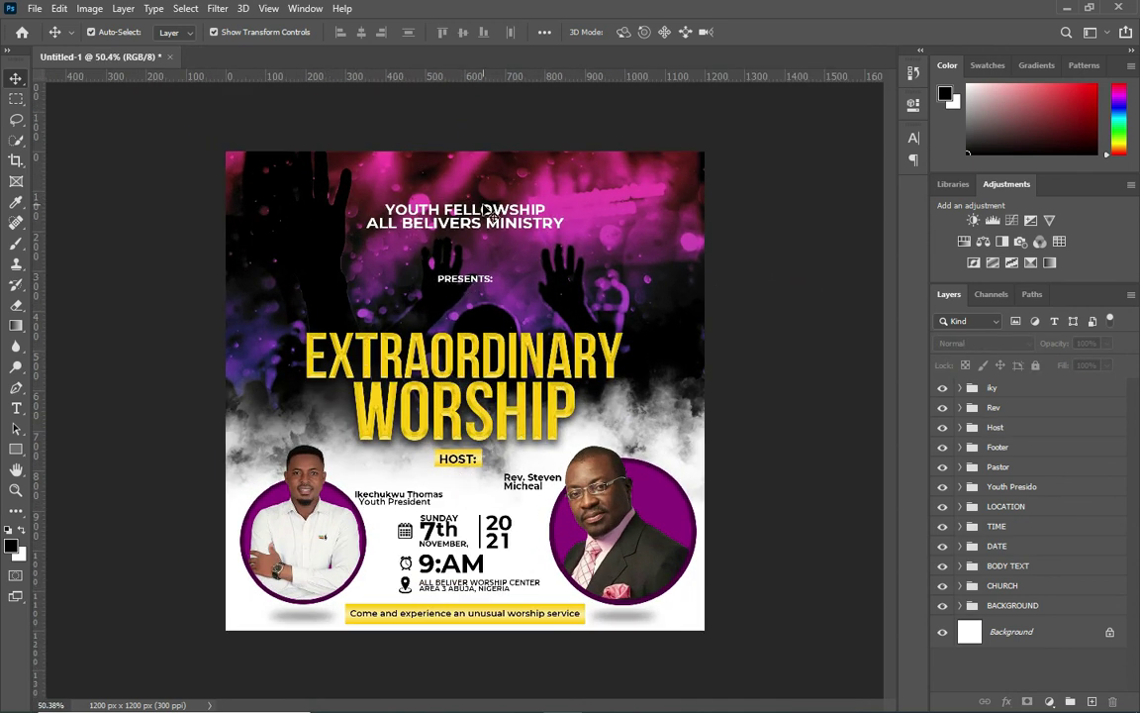
pyautogui.click(1002, 585)
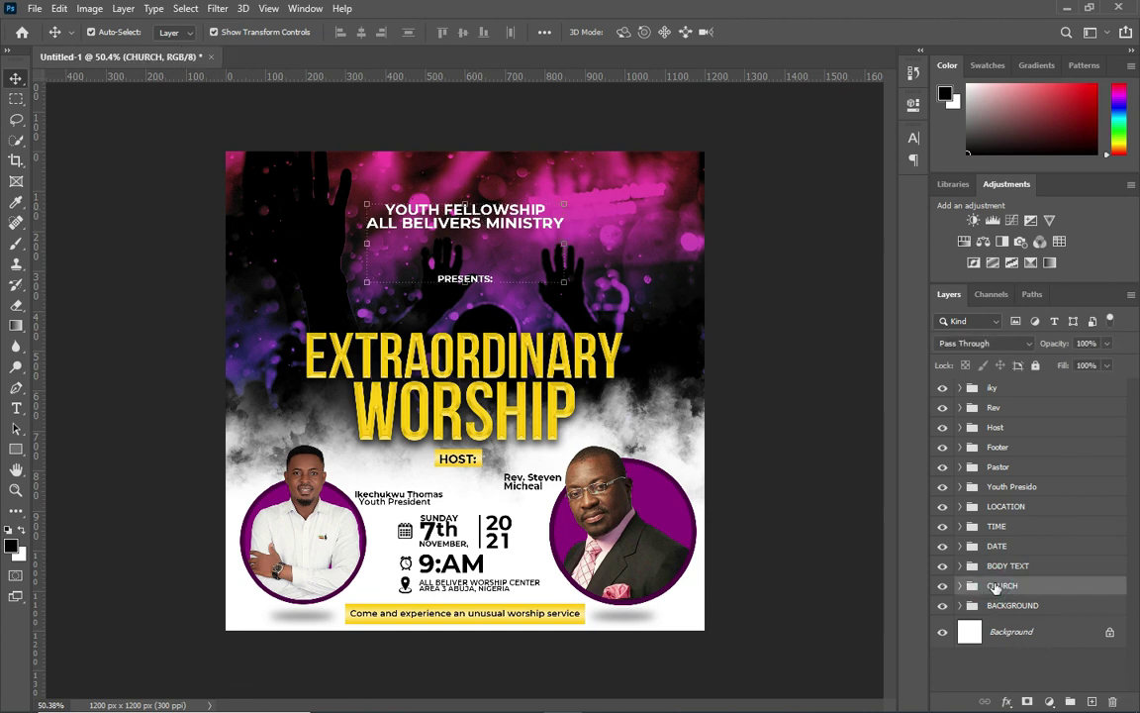
pyautogui.hotkey('ctrl', 't')
pyautogui.moveTo(473, 226); pyautogui.dragTo(477, 205)
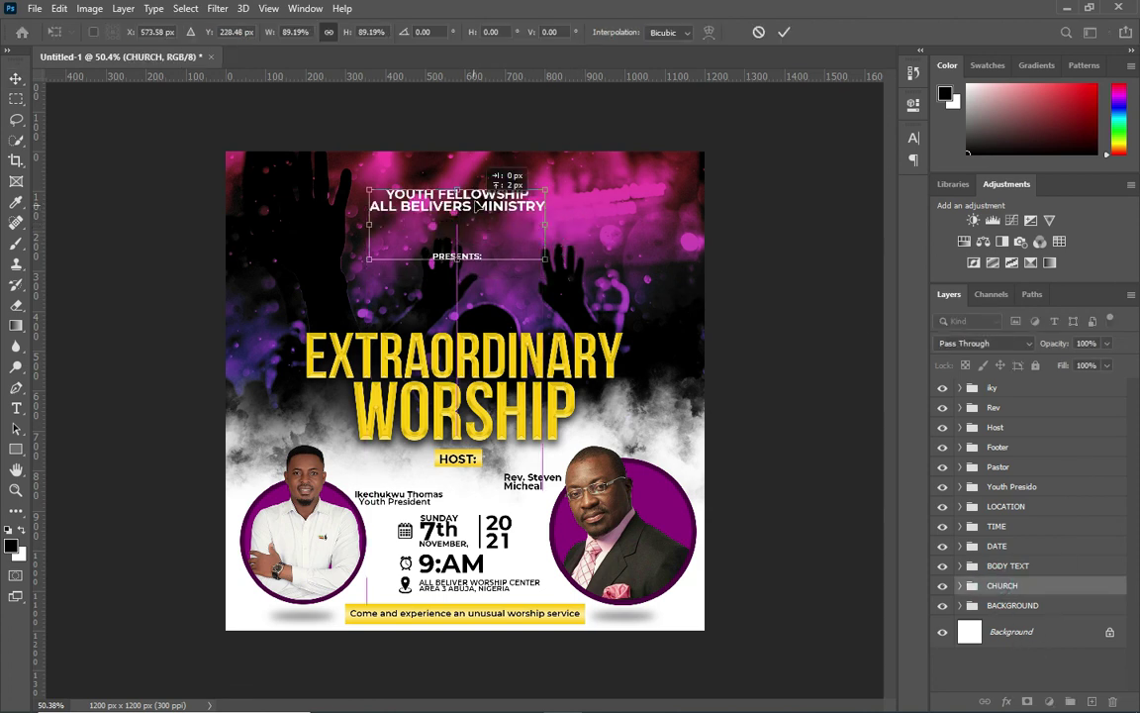
pyautogui.click(783, 32)
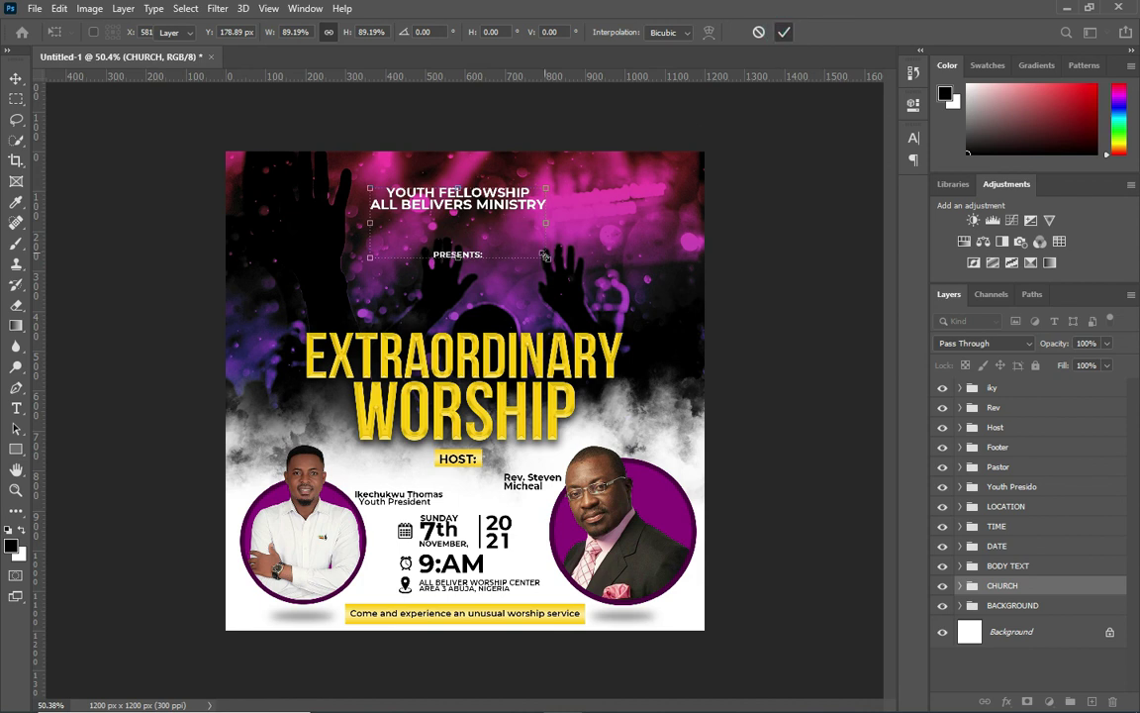
pyautogui.hotkey('ctrl', 't')
pyautogui.click(784, 33)
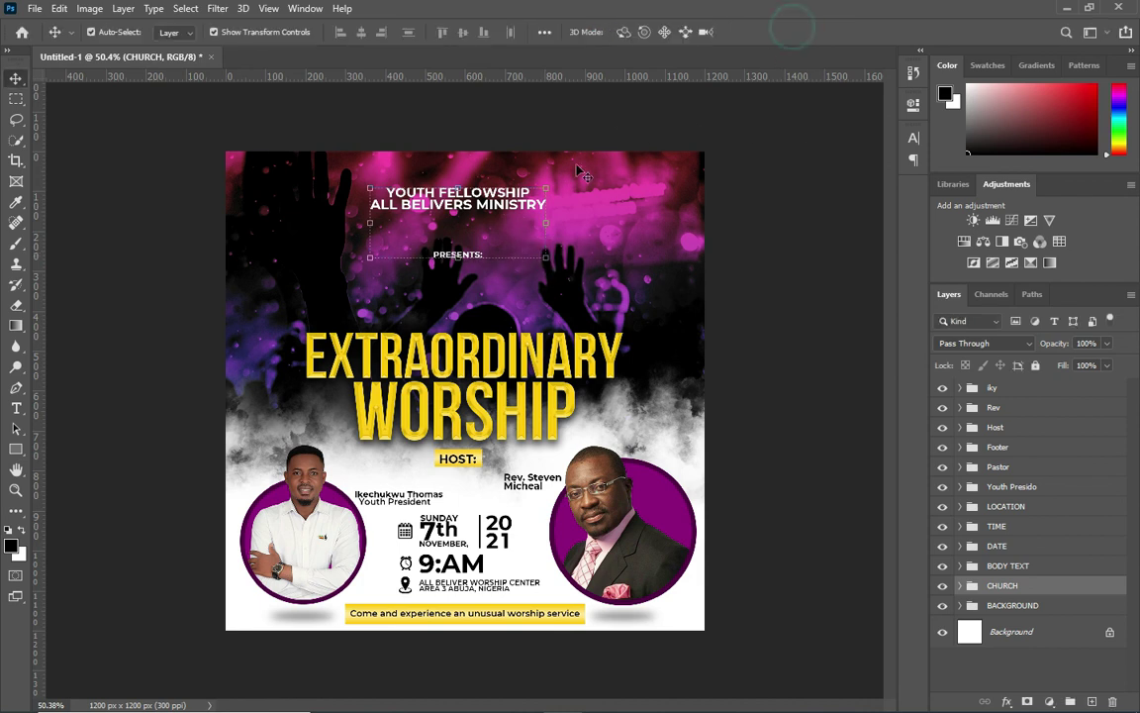
# Step: Enlarge the YOUTH FELLOWSHIP text to about 133% and nudge it into place
pyautogui.click(465, 193)
pyautogui.hotkey('ctrl', 't')
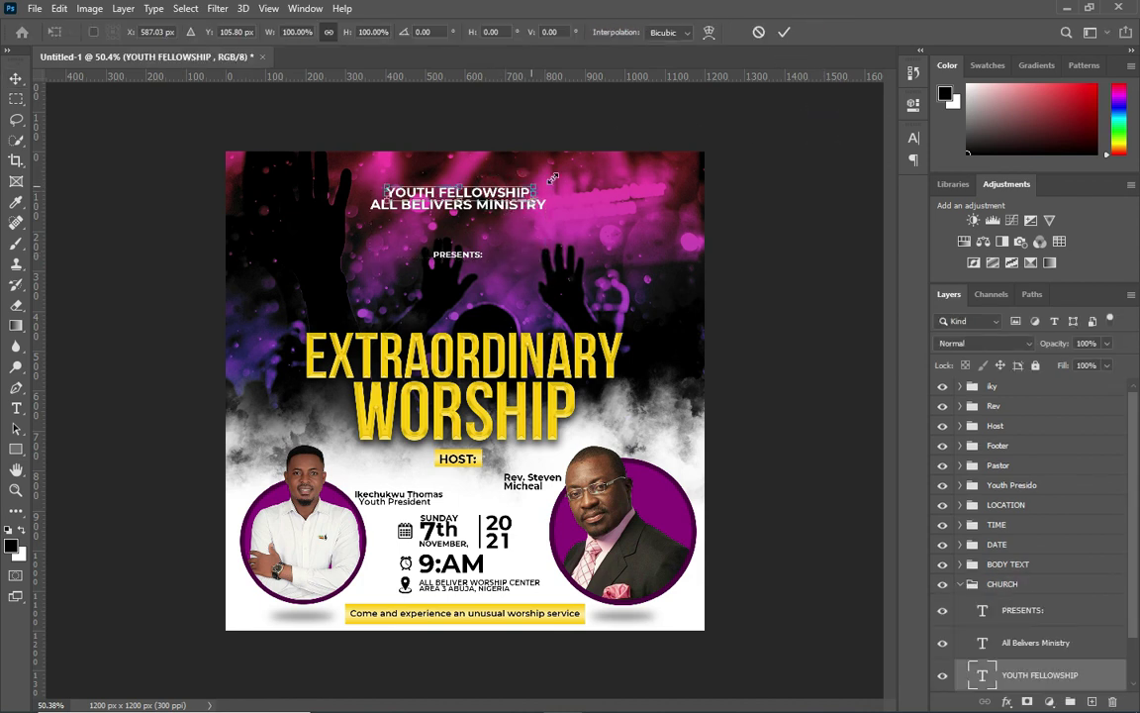
pyautogui.moveTo(533, 185); pyautogui.dragTo(560, 182)
pyautogui.press('Up')
pyautogui.press('Up')
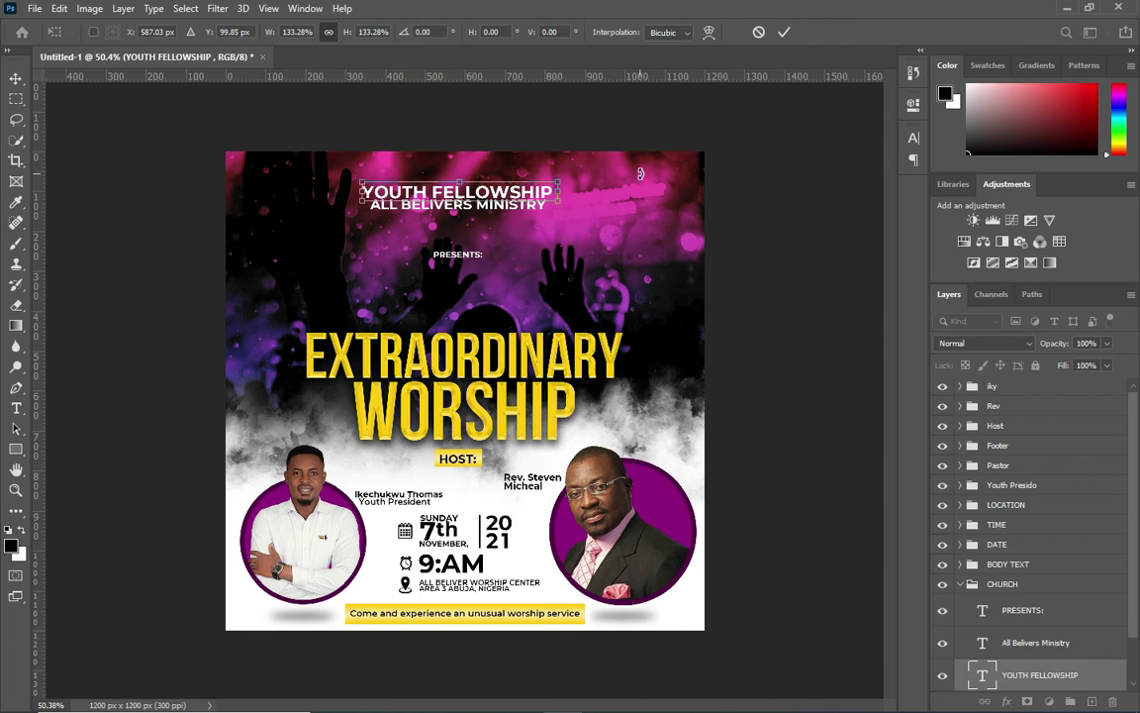
pyautogui.press('Up')
pyautogui.press('Up')
pyautogui.press('Down')
pyautogui.press('Down')
pyautogui.press('Down')
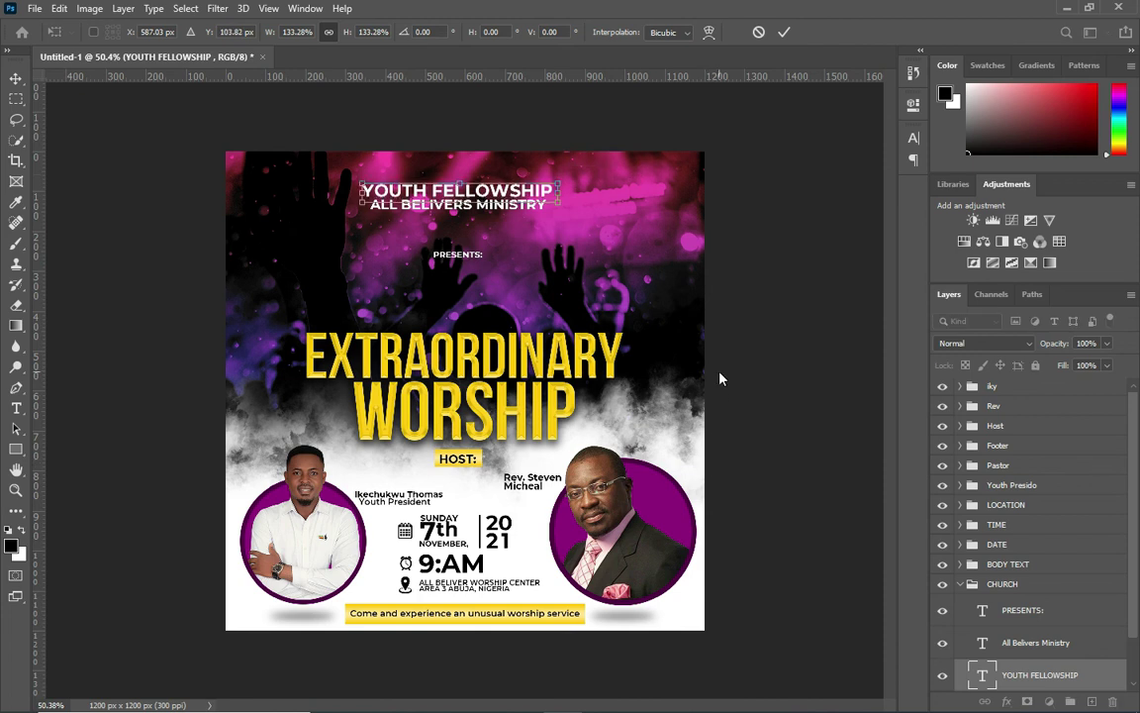
pyautogui.click(817, 243)
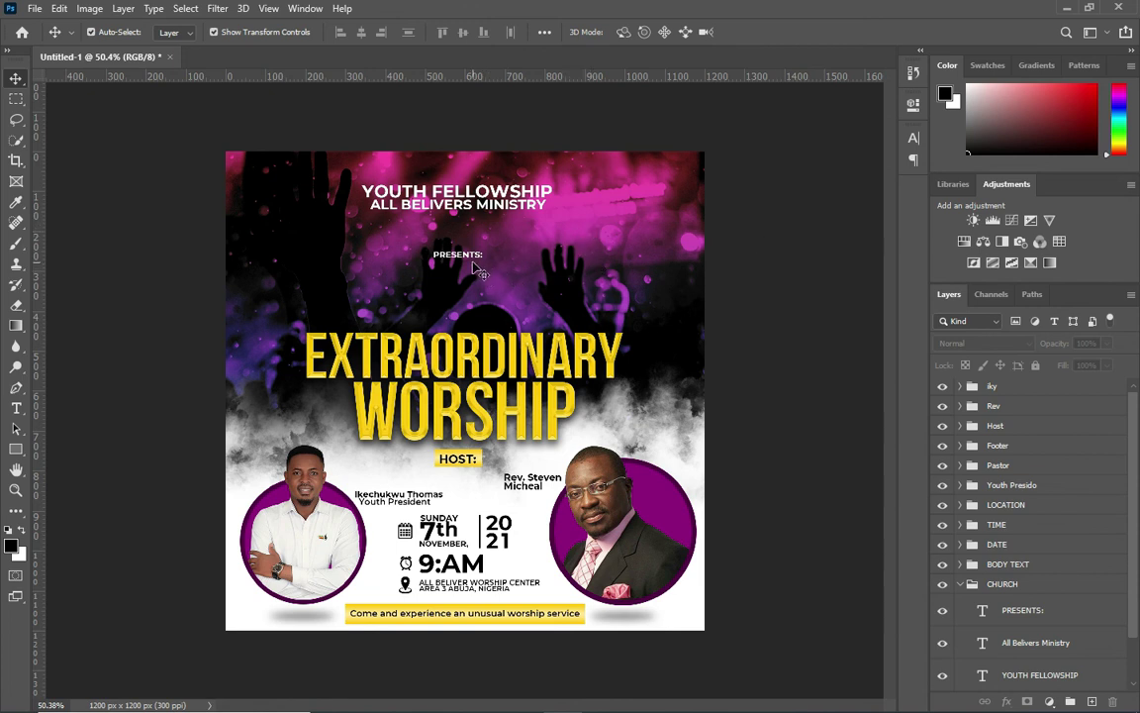
# Step: Shift YOUTH FELLOWSHIP slightly up and left and shrink it a little
pyautogui.scroll(1, 475, 267)
pyautogui.scroll(1, 476, 267)
pyautogui.scroll(1, 475, 267)
pyautogui.click(591, 140)
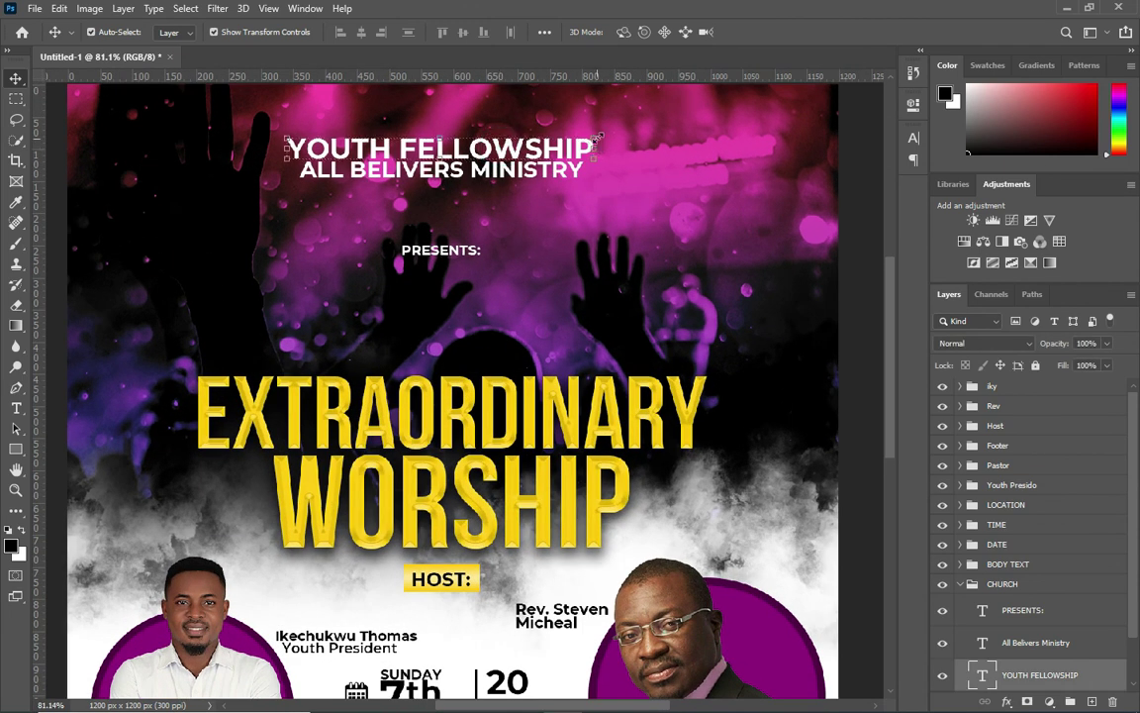
pyautogui.hotkey('ctrl', 't')
pyautogui.moveTo(598, 143); pyautogui.dragTo(596, 131)
pyautogui.moveTo(285, 130); pyautogui.dragTo(294, 132)
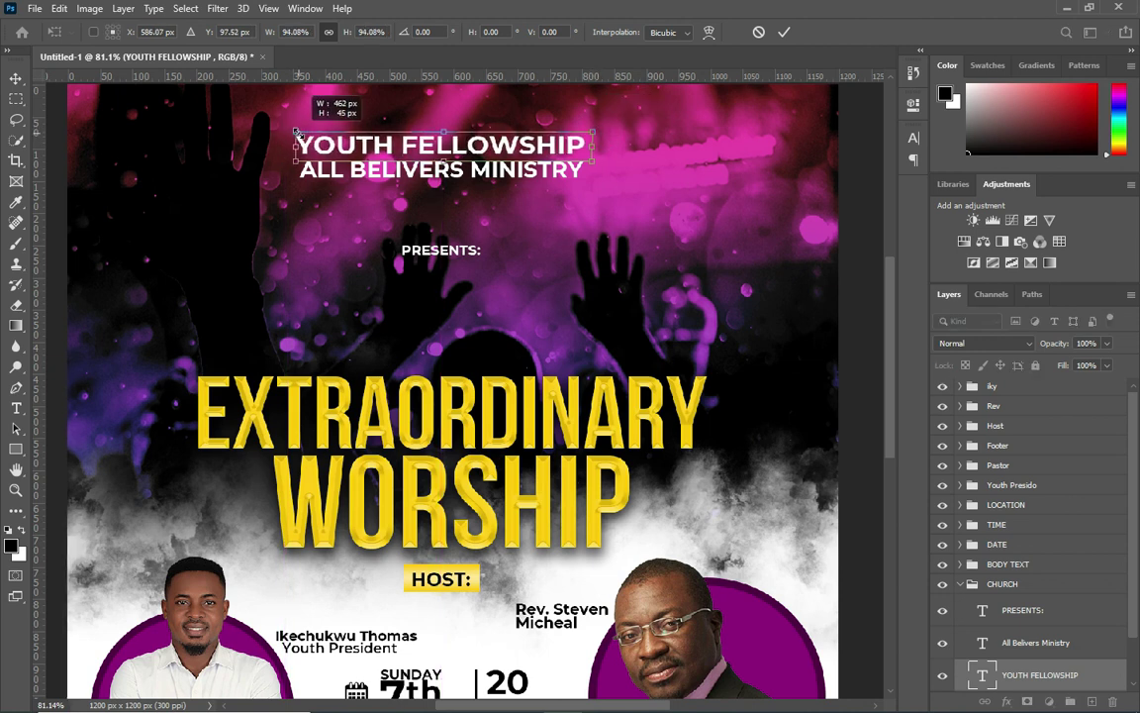
pyautogui.click(785, 35)
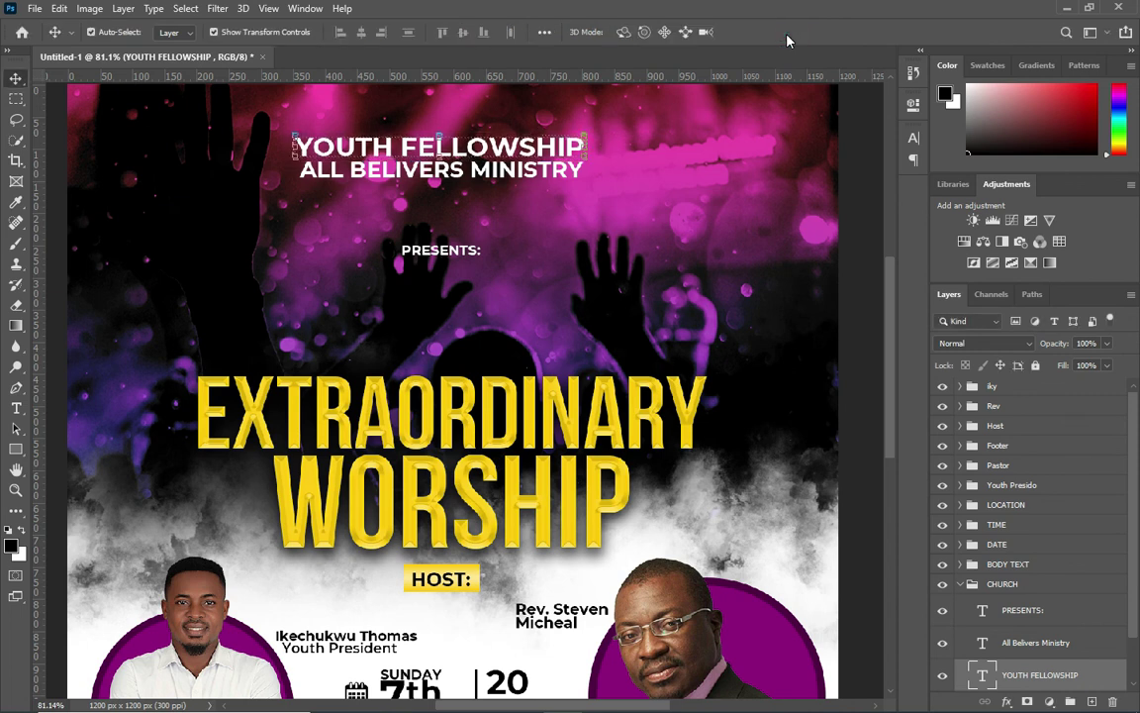
# Step: Fine-tune the YOUTH FELLOWSHIP width to about 99%
pyautogui.scroll(2, 267, 128)
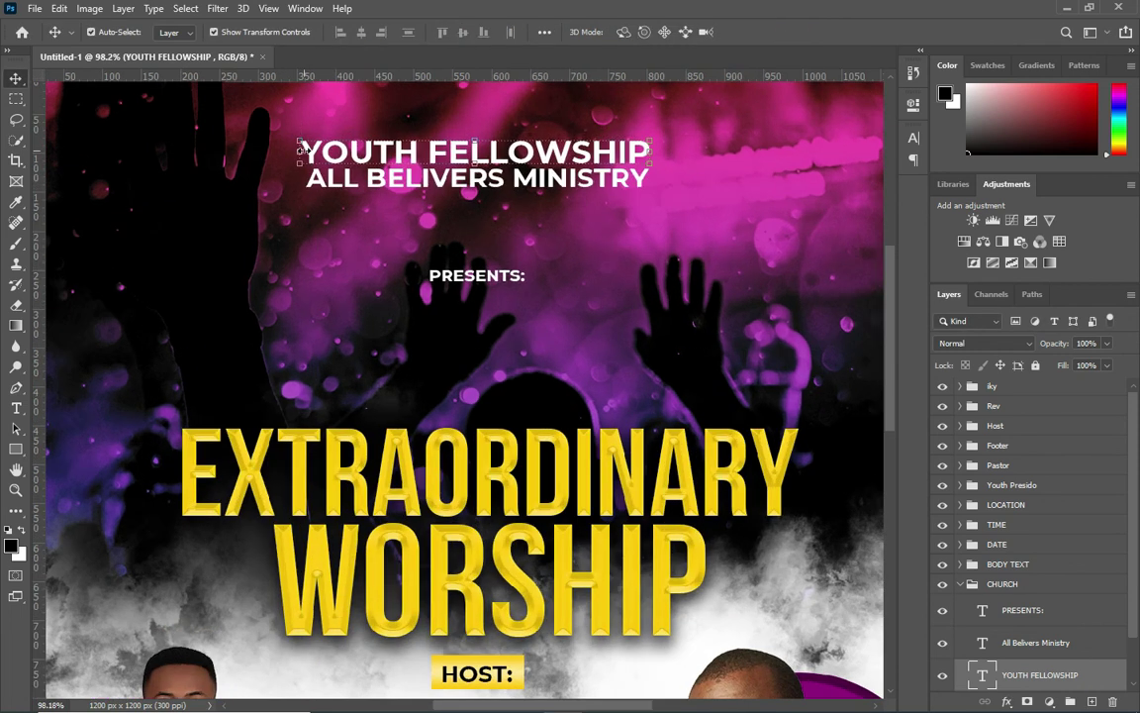
pyautogui.hotkey('ctrl', 't')
pyautogui.moveTo(269, 125); pyautogui.dragTo(301, 137)
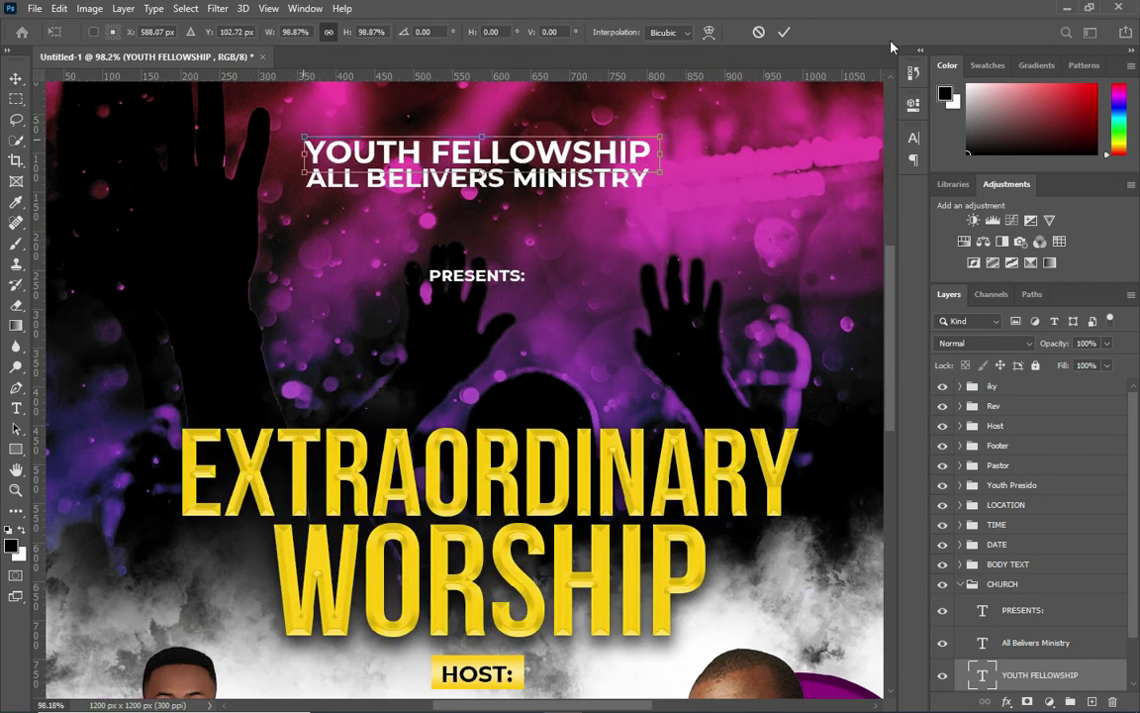
pyautogui.scroll(-8, 608, 139)
pyautogui.press('Return')
pyautogui.scroll(2, 683, 198)
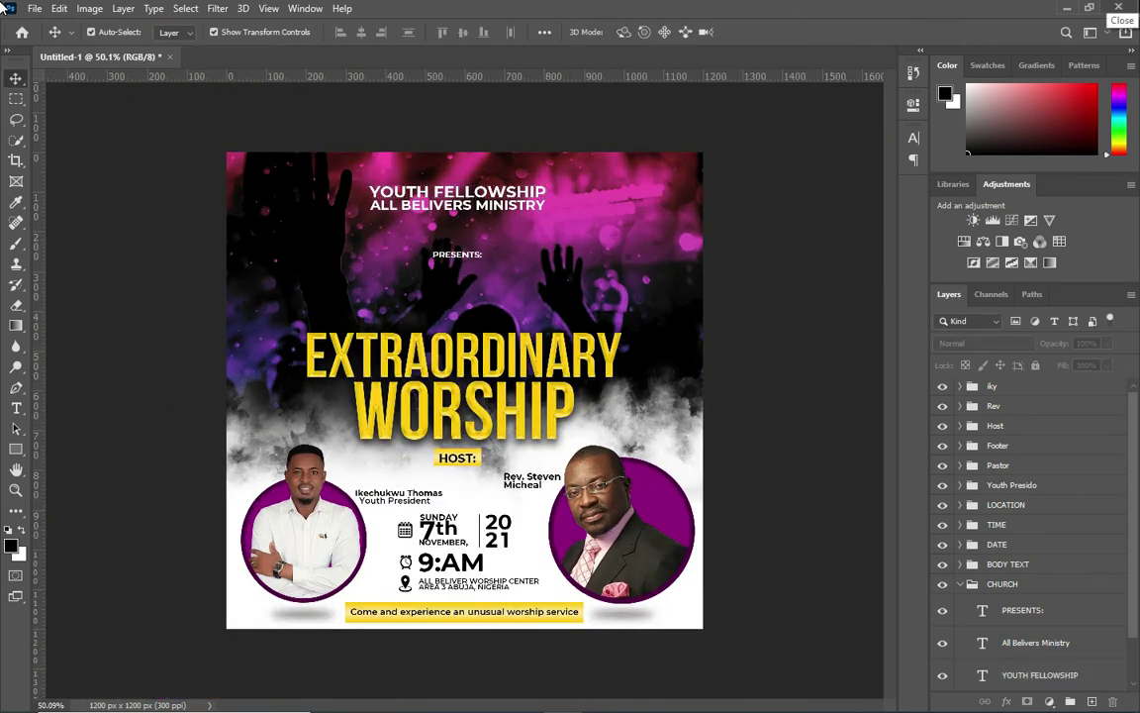
pyautogui.scroll(-1, 804, 456)
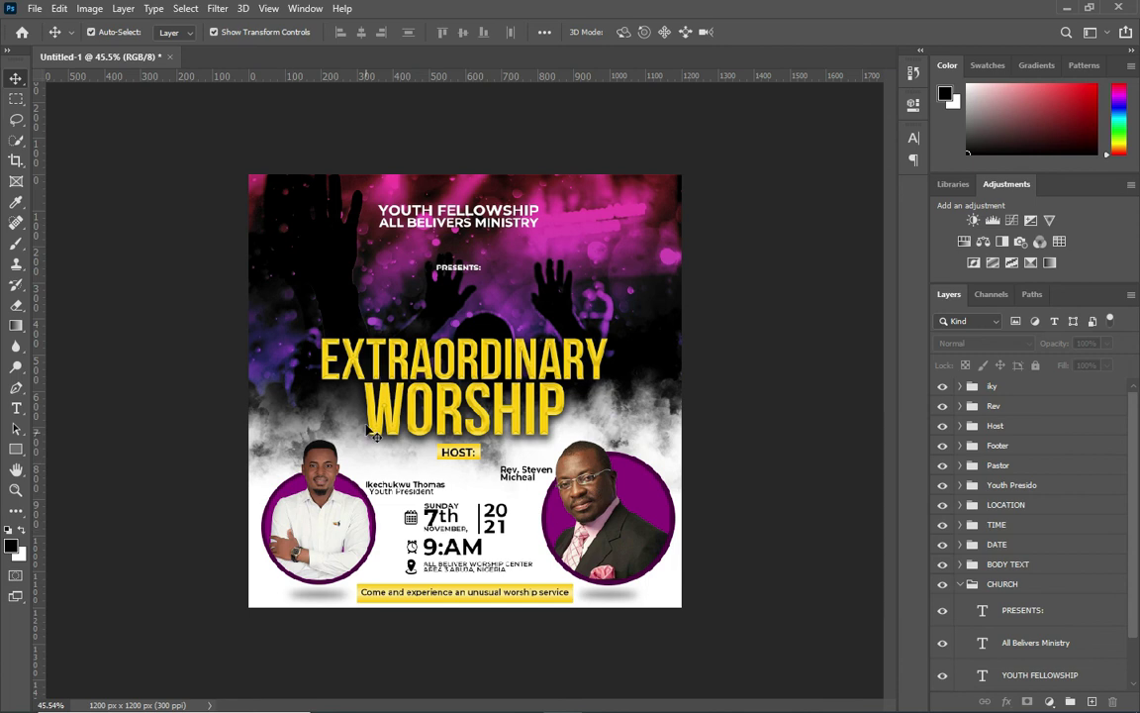
# Step: Give WORSHIP a black outside stroke, settling on 8 px
pyautogui.click(962, 585)
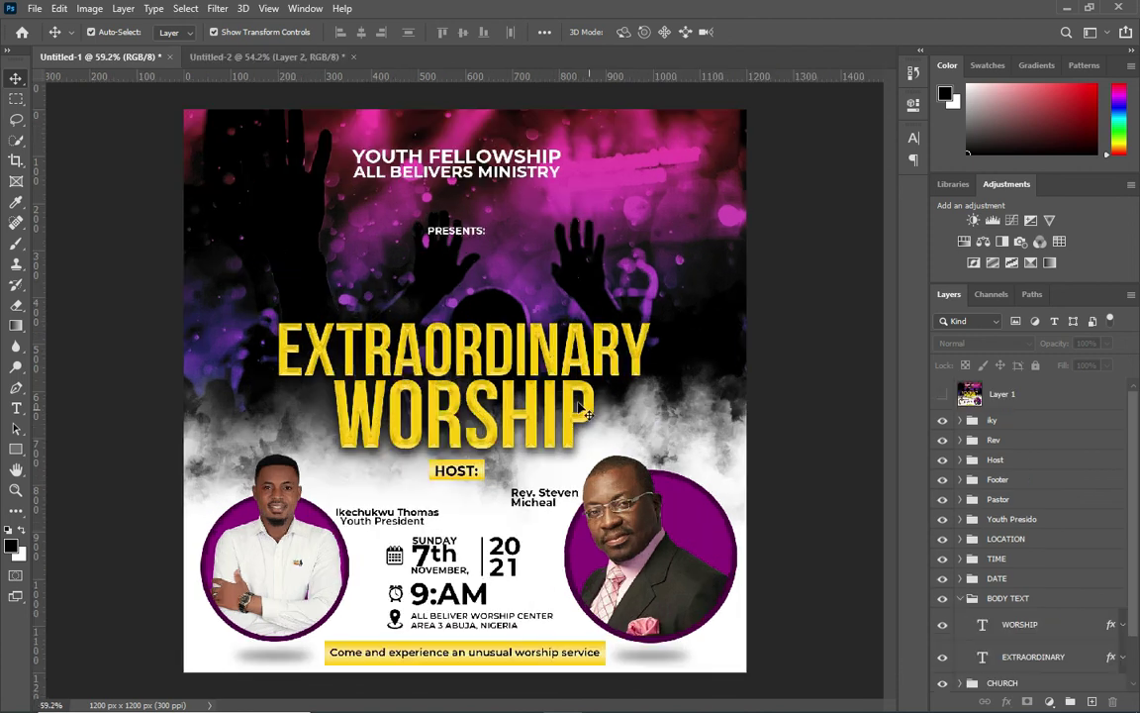
pyautogui.click(1108, 623)
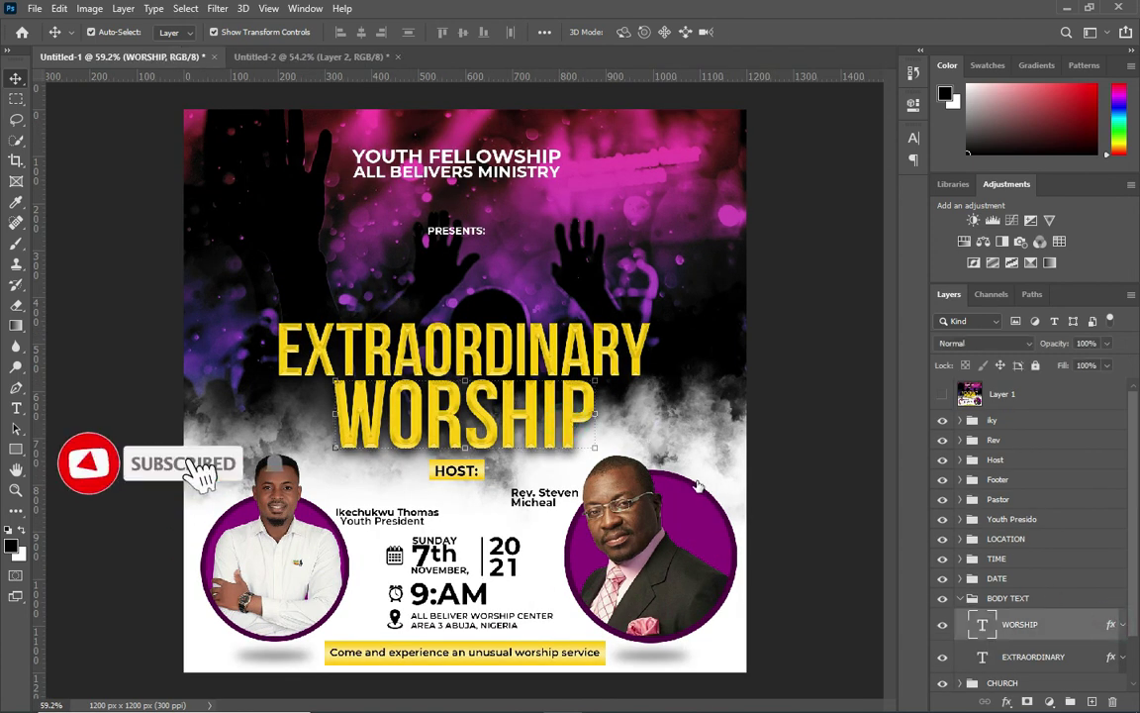
pyautogui.doubleClick(1109, 623)
pyautogui.moveTo(750, 145); pyautogui.dragTo(786, 156)
pyautogui.click(604, 288)
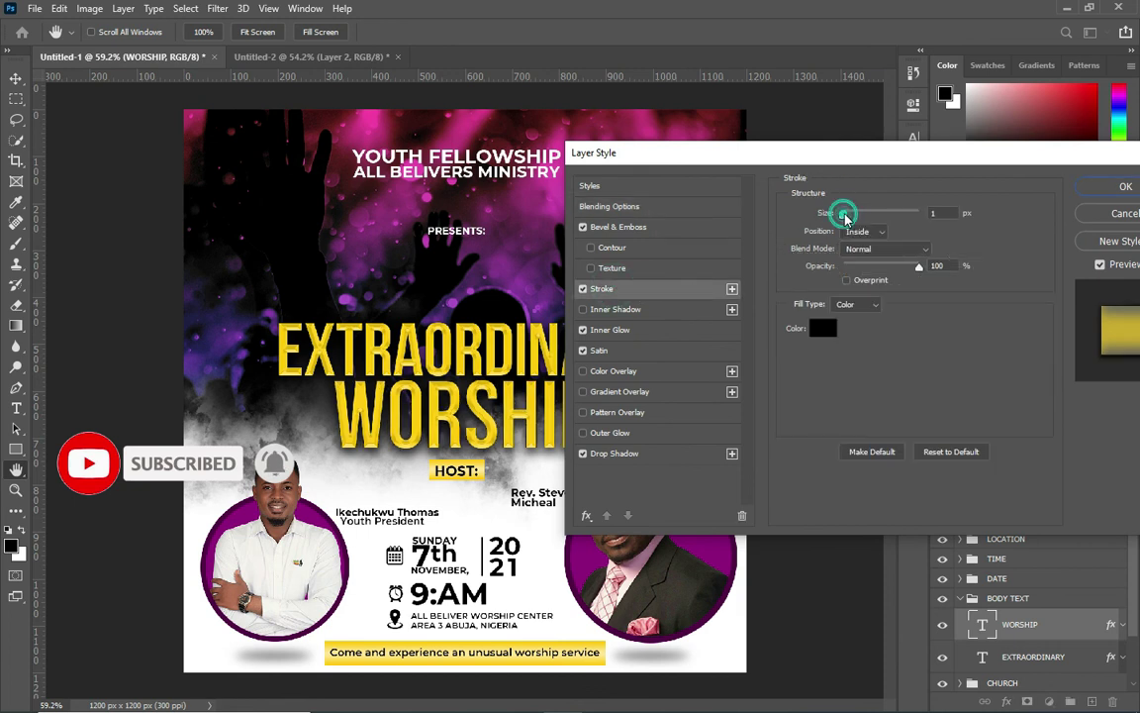
pyautogui.moveTo(843, 215); pyautogui.dragTo(846, 215)
pyautogui.click(861, 232)
pyautogui.moveTo(832, 153); pyautogui.dragTo(901, 160)
pyautogui.moveTo(920, 219); pyautogui.dragTo(924, 220)
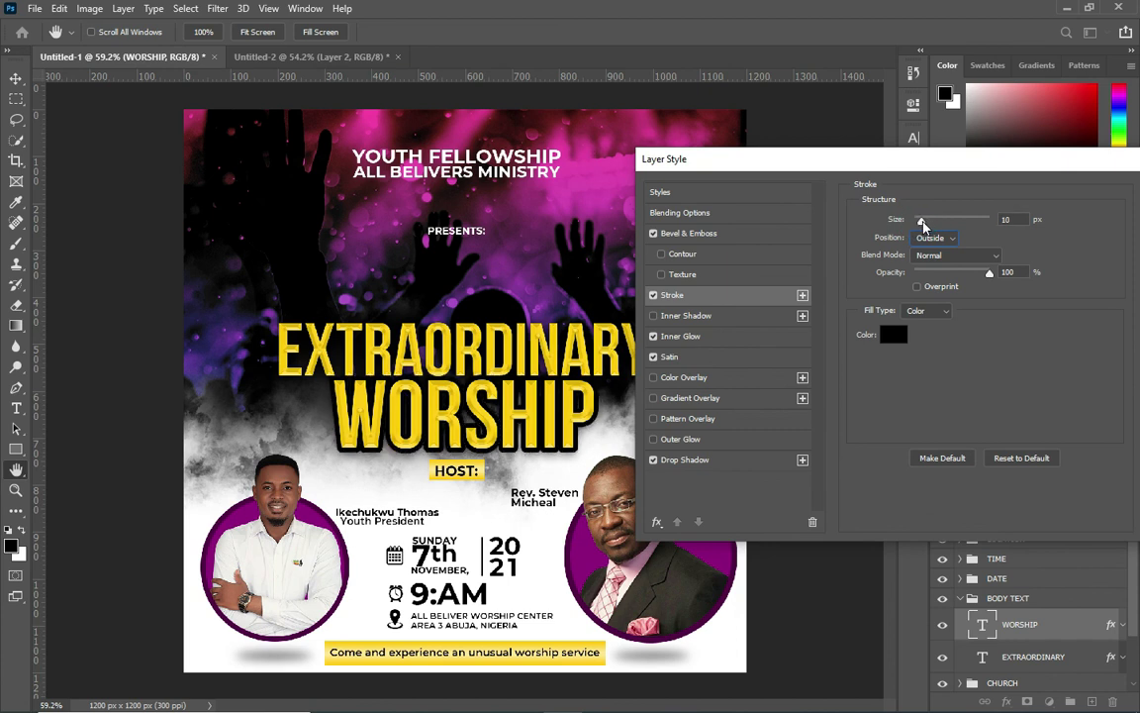
pyautogui.moveTo(924, 226); pyautogui.dragTo(922, 226)
pyautogui.moveTo(905, 168)
pyautogui.mouseDown()
pyautogui.moveTo(957, 190)
pyautogui.moveTo(737, 203)
pyautogui.mouseUp()
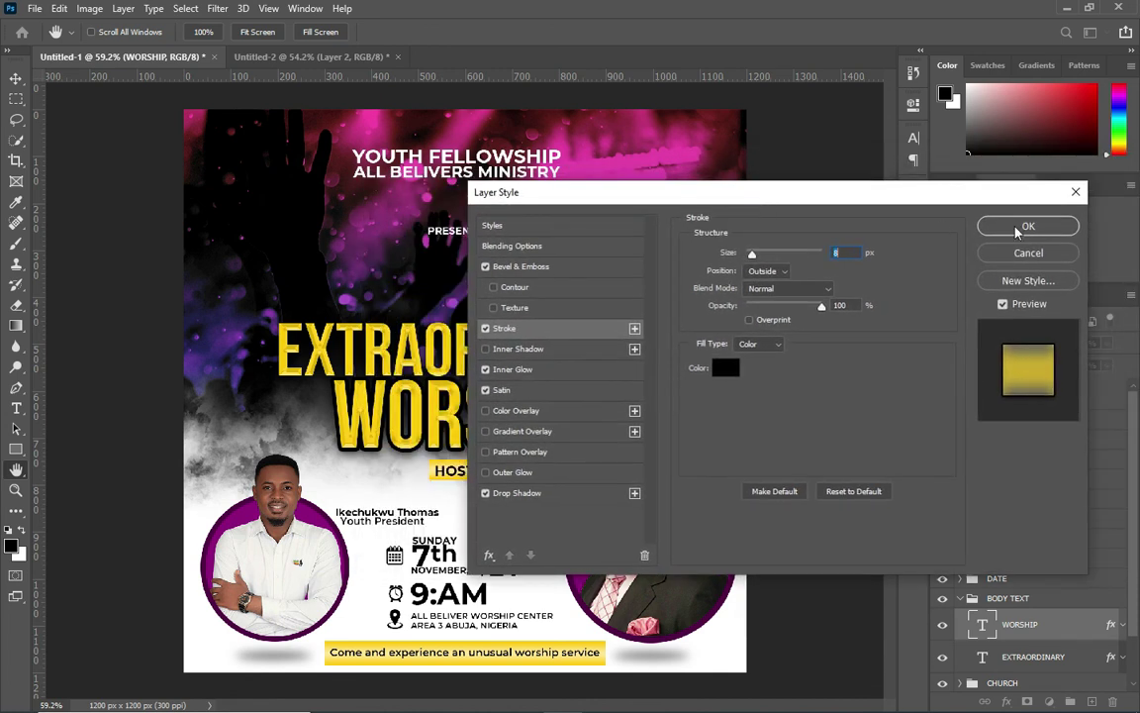
pyautogui.click(1026, 227)
# Step: Copy WORSHIP's layer style and paste it onto the EXTRAORDINARY layer
pyautogui.rightClick(1093, 631)
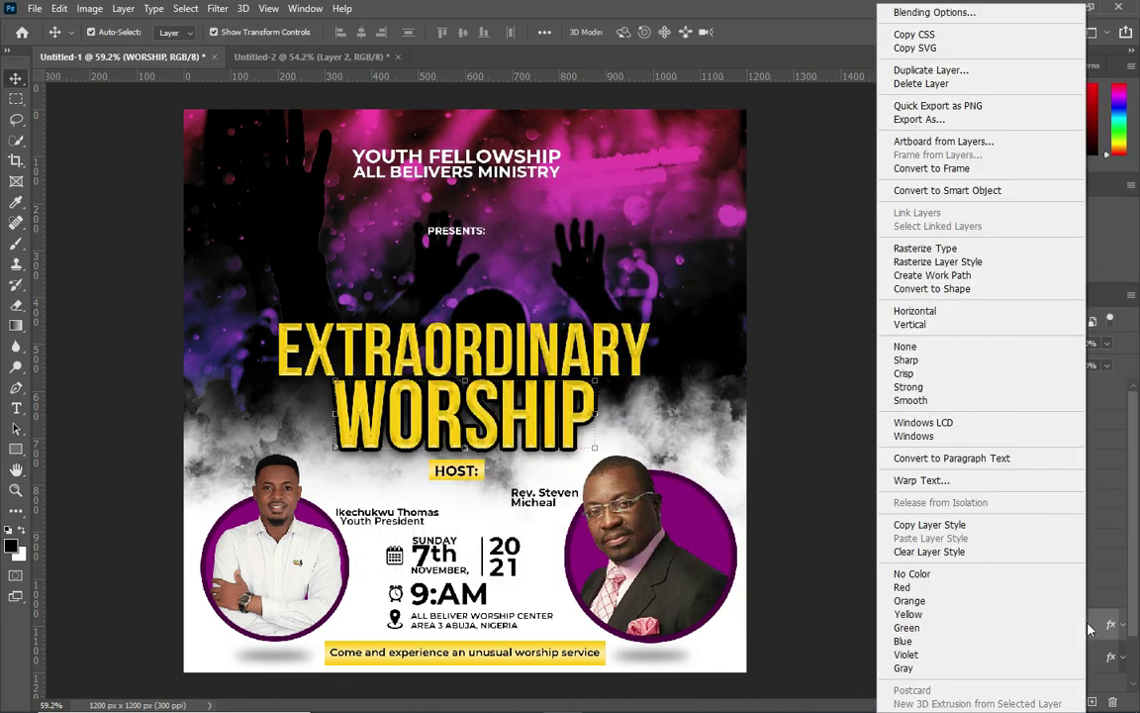
pyautogui.click(925, 523)
pyautogui.scroll(-1, 1053, 597)
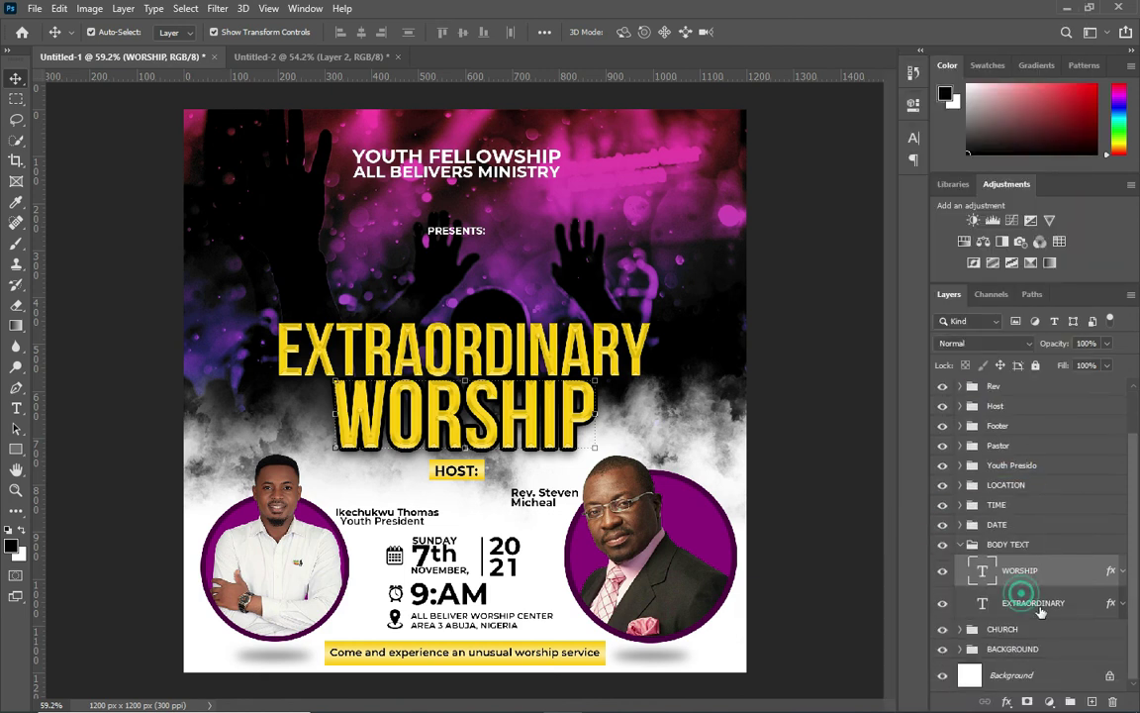
pyautogui.click(1034, 602)
pyautogui.rightClick(1035, 602)
pyautogui.click(901, 538)
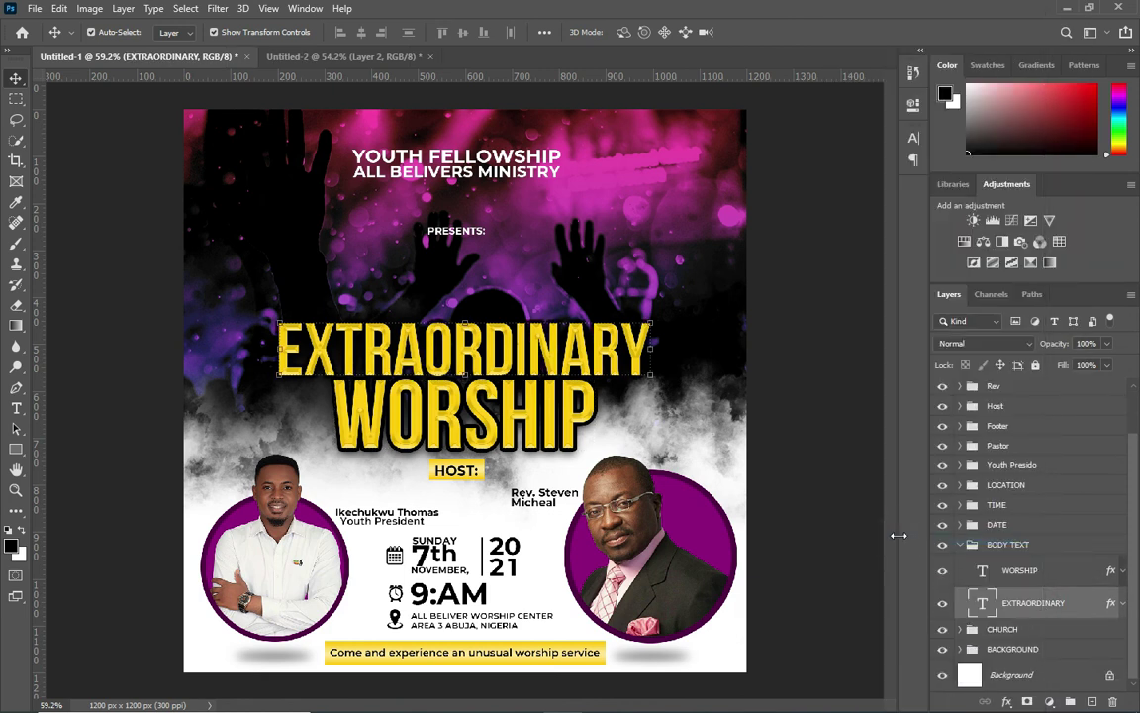